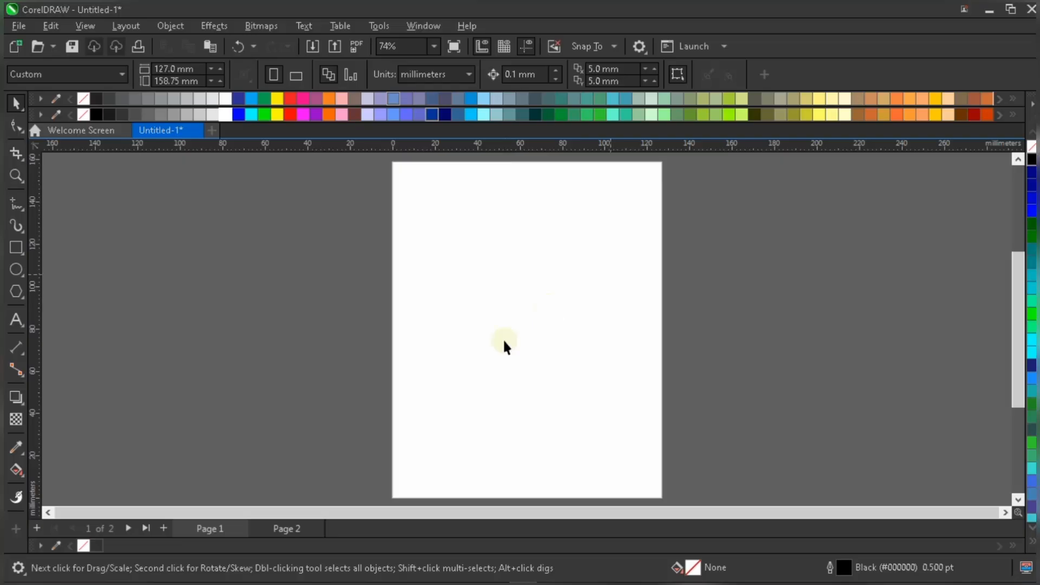
Step: Change the document units to pixels and set the page size to 1080 by 1250 px
click(431, 76)
click(428, 149)
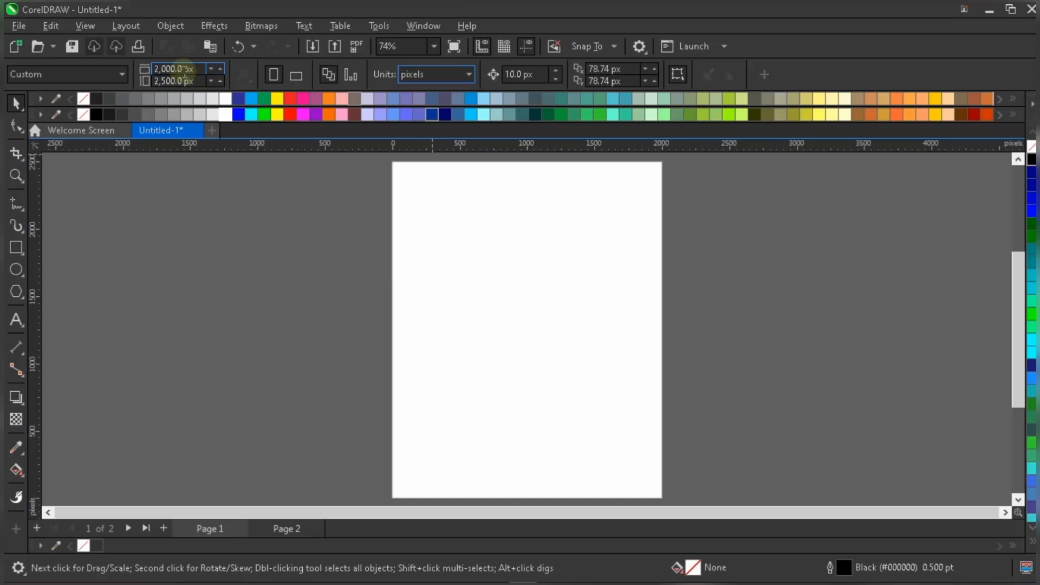
drag(196, 70, 125, 71)
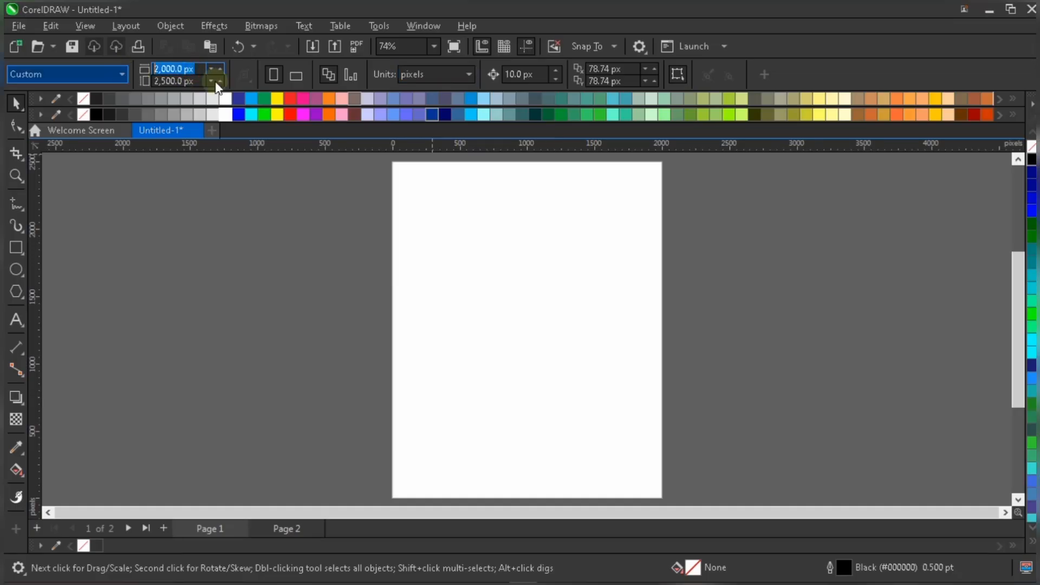
text(1080)
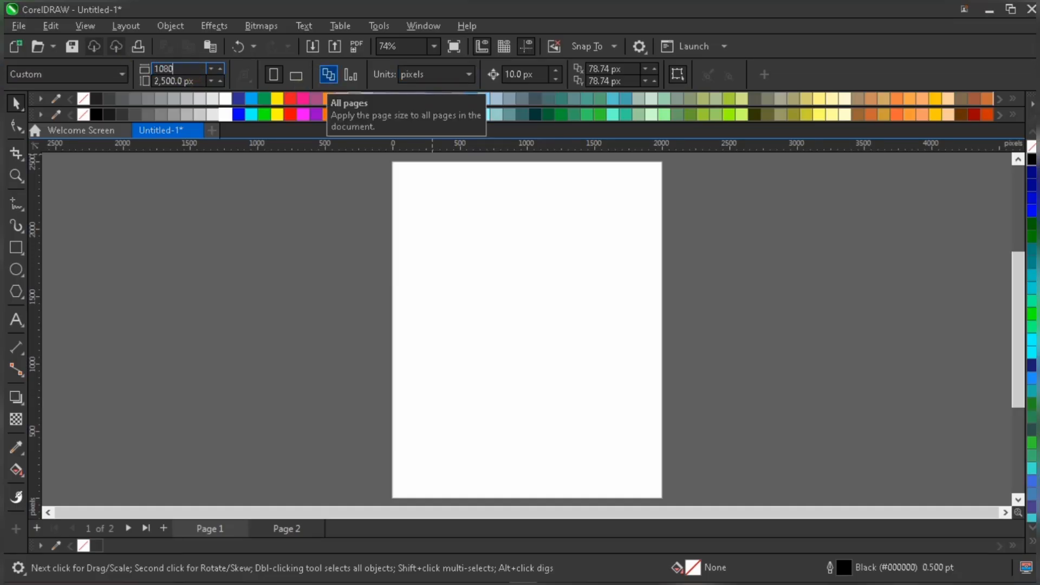
key(Tab)
text(1)
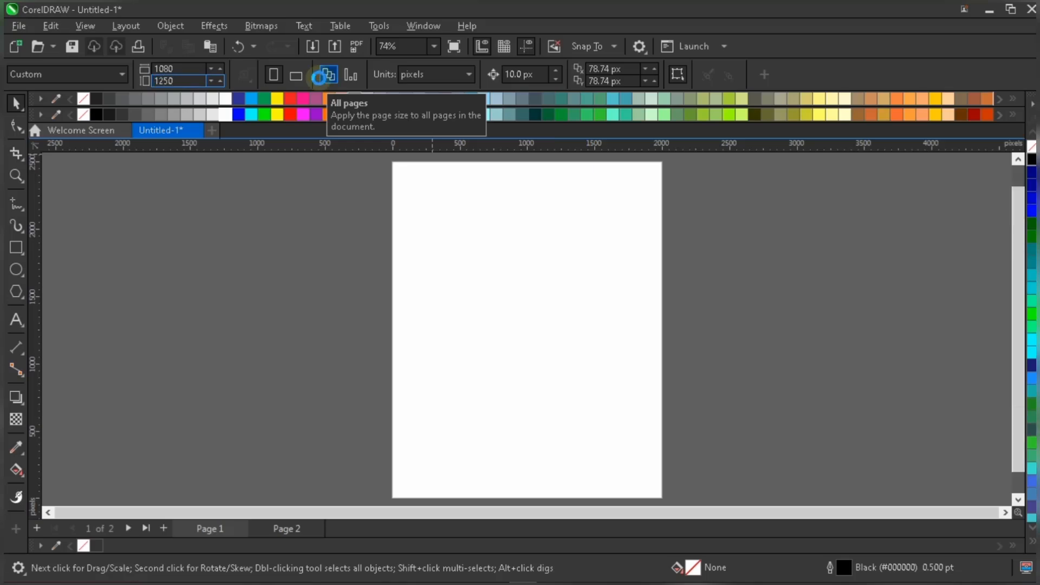
key(Return)
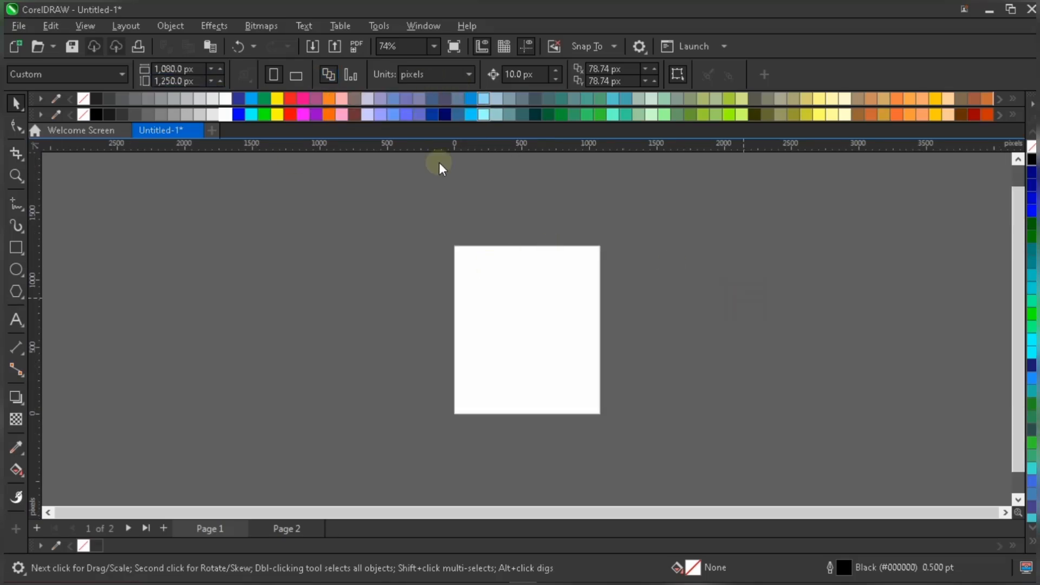
scroll(588, 343, up, 1)
scroll(582, 358, up, 2)
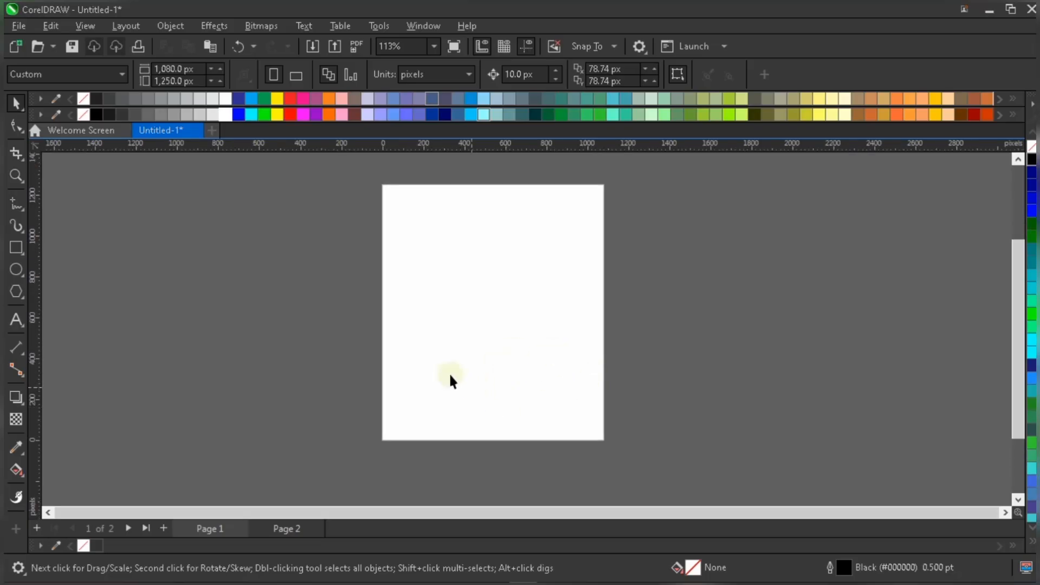
Step: Create a rectangle frame covering the whole page and remove its outline
double_click(17, 248)
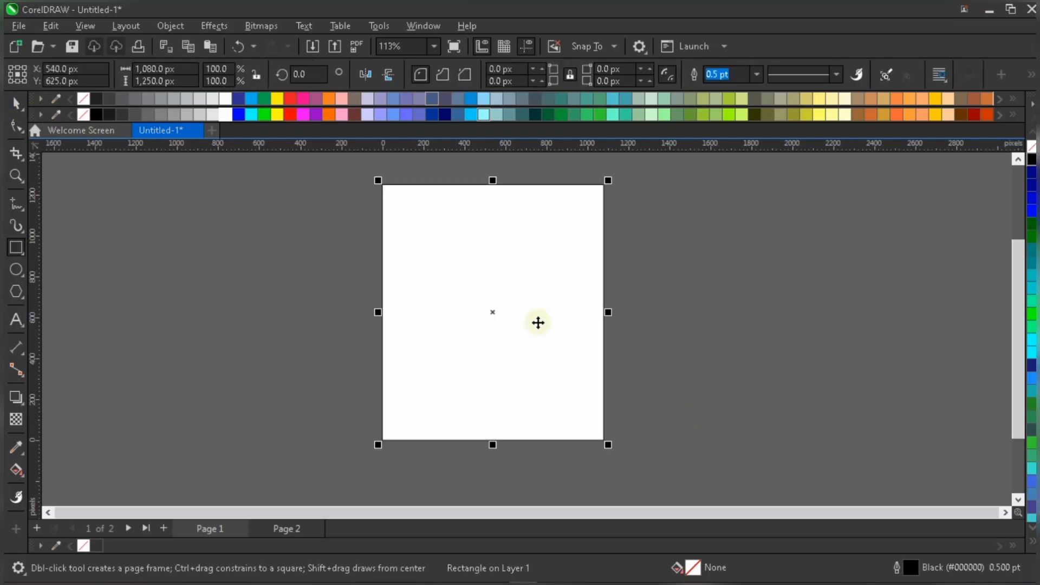
key(space)
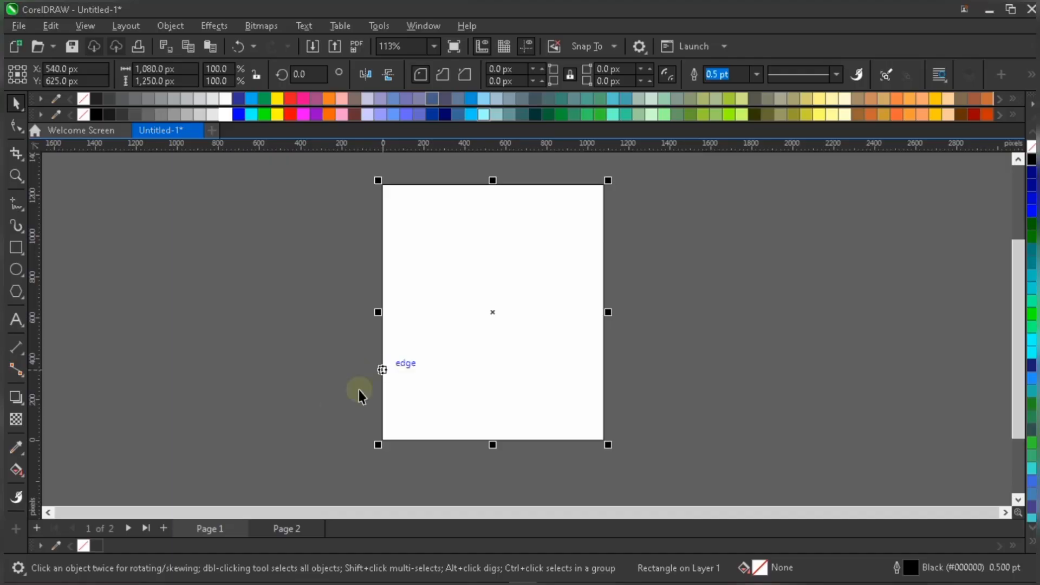
right_click(83, 545)
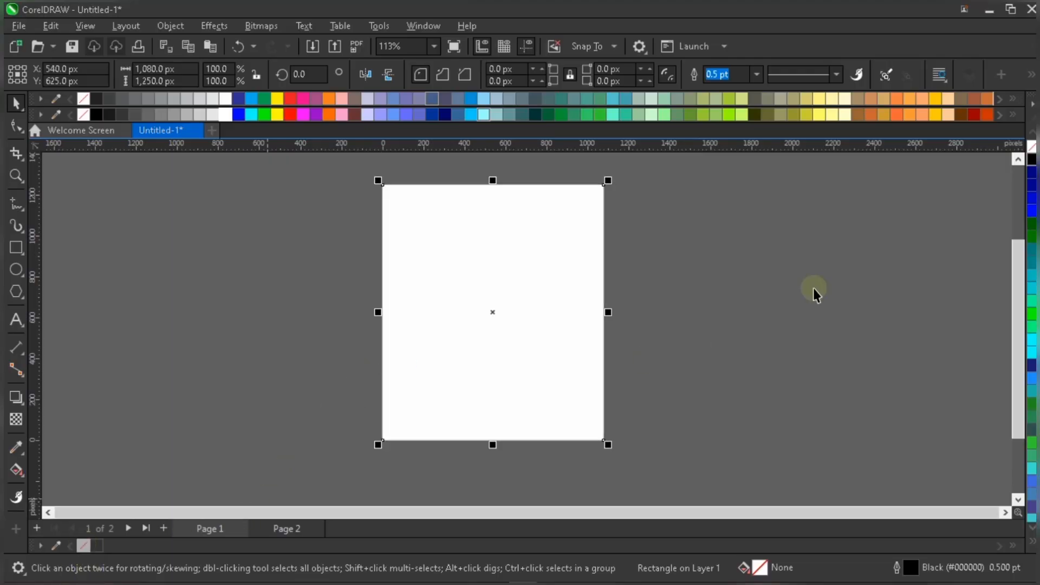
click(788, 317)
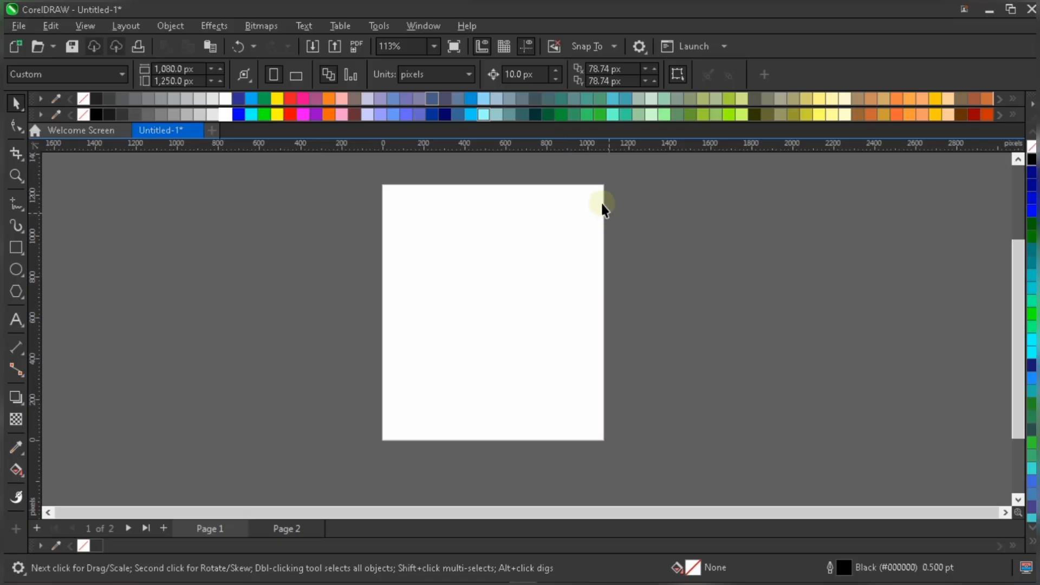
scroll(601, 202, up, 2)
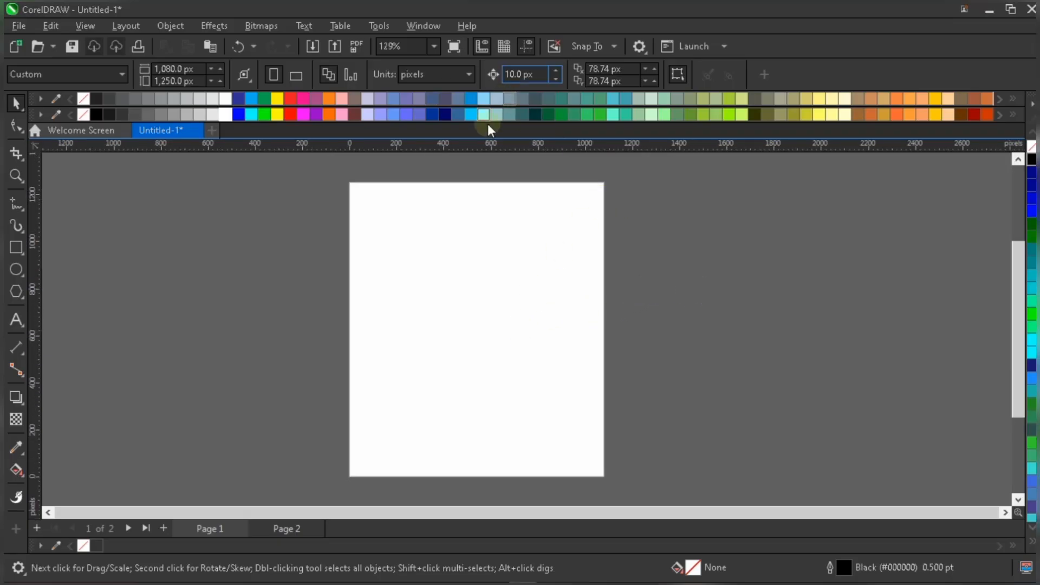
click(434, 46)
click(418, 64)
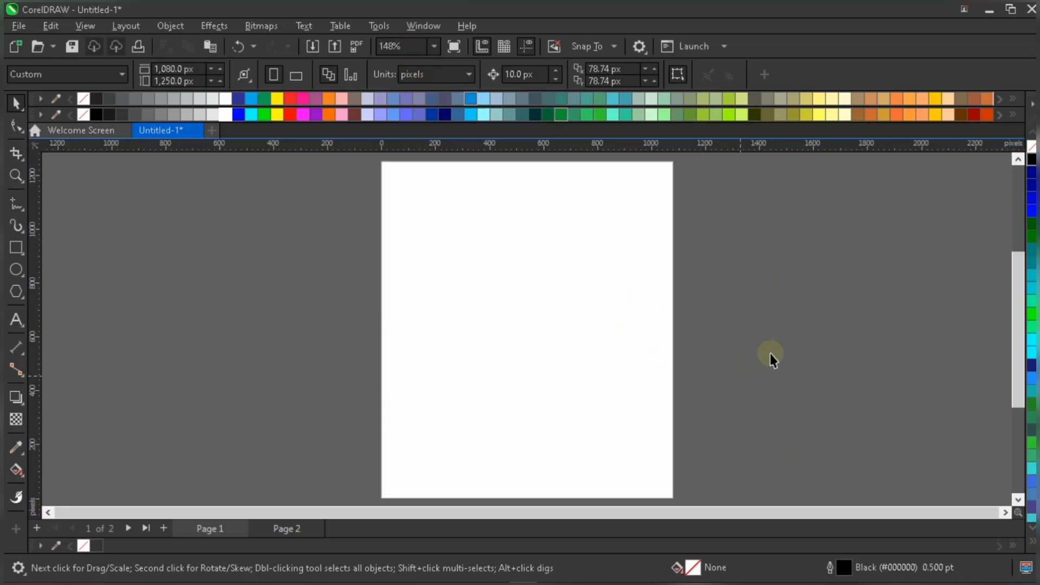
click(510, 226)
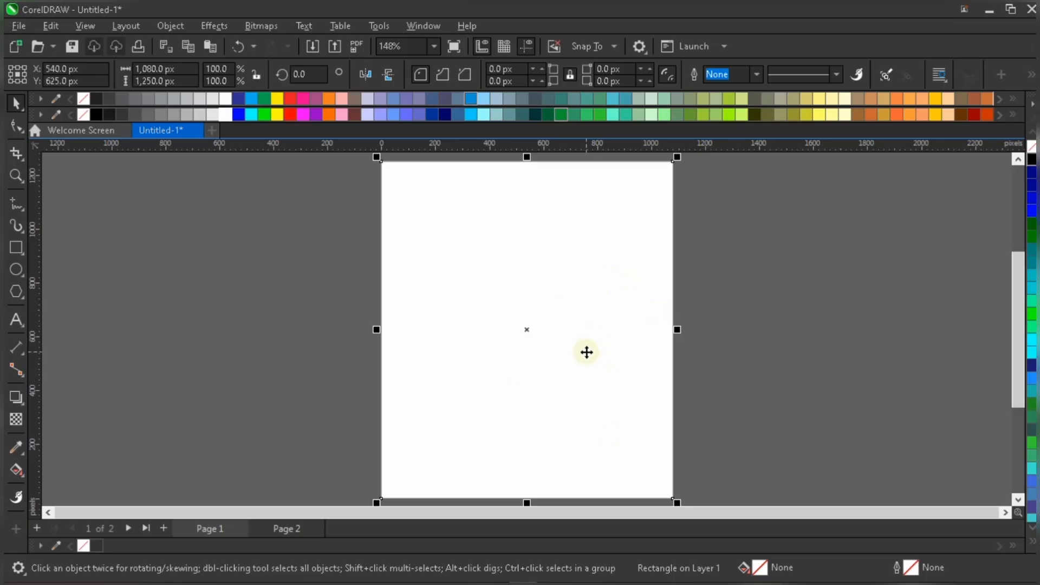
click(776, 346)
Step: Copy all the event text from Notepad and paste it as artistic text in the empty area to the right of the page
click(494, 572)
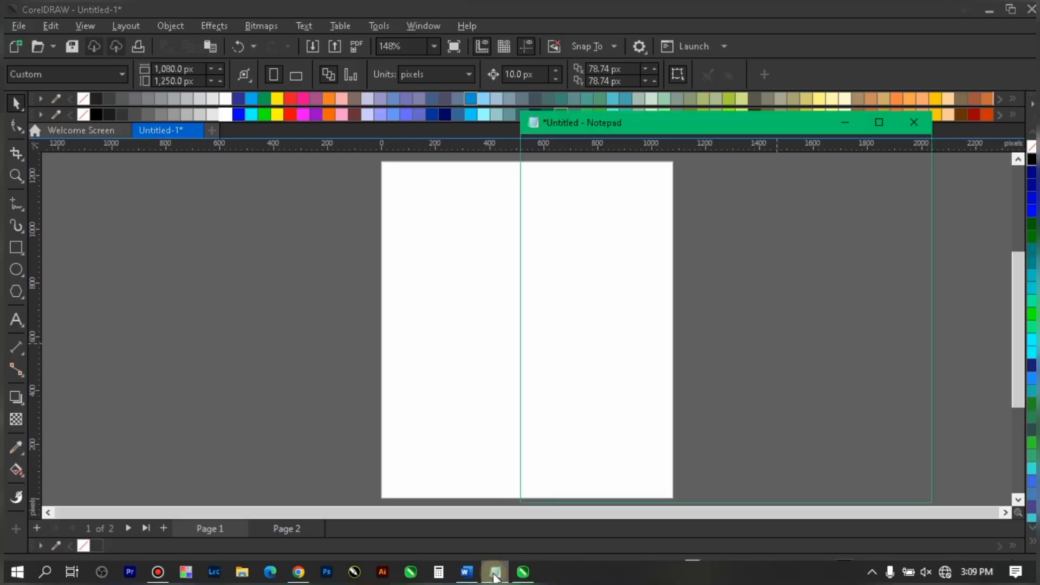
key(ctrl+a)
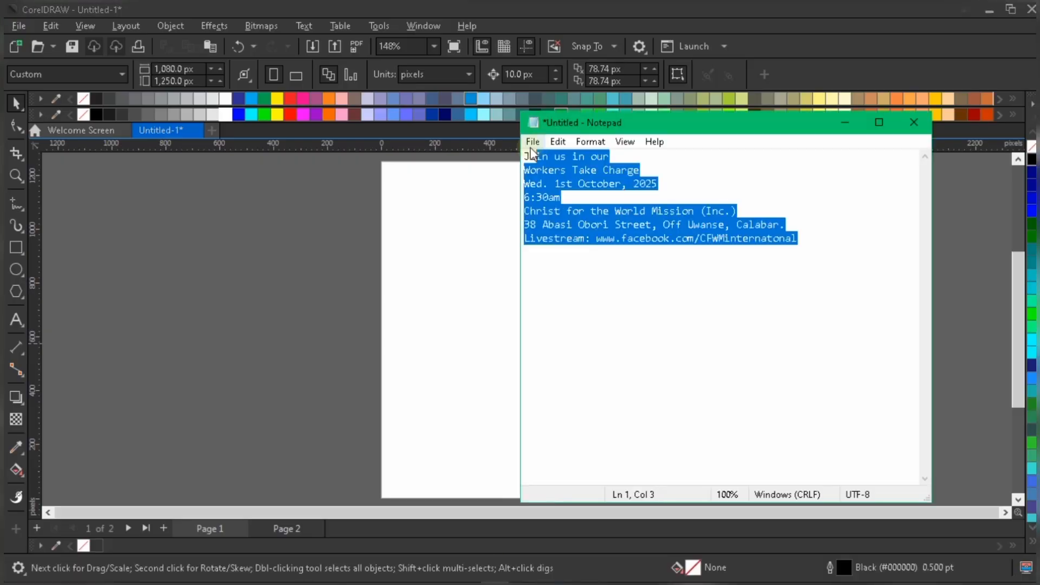
click(844, 122)
click(16, 320)
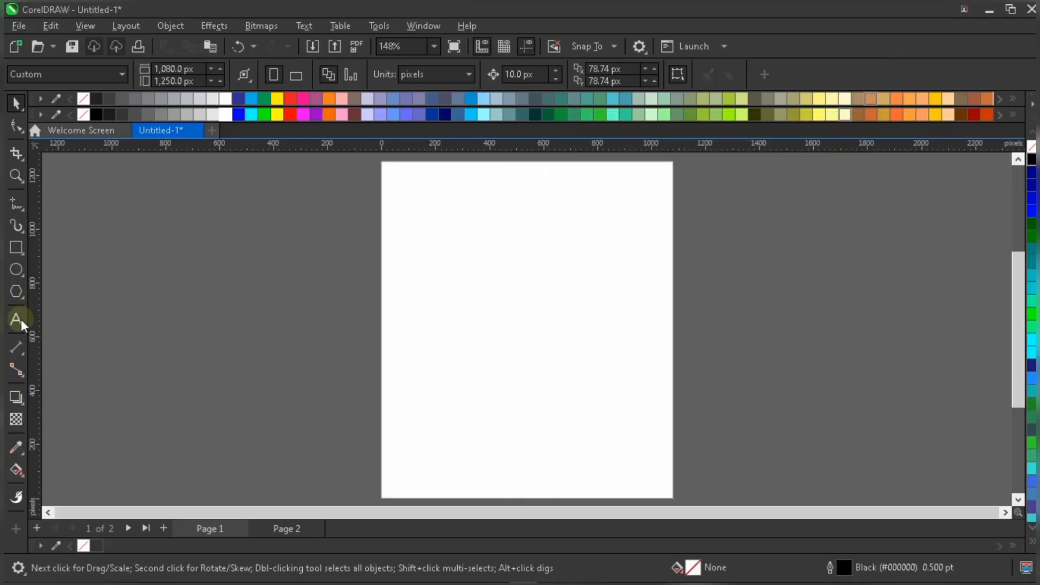
click(708, 222)
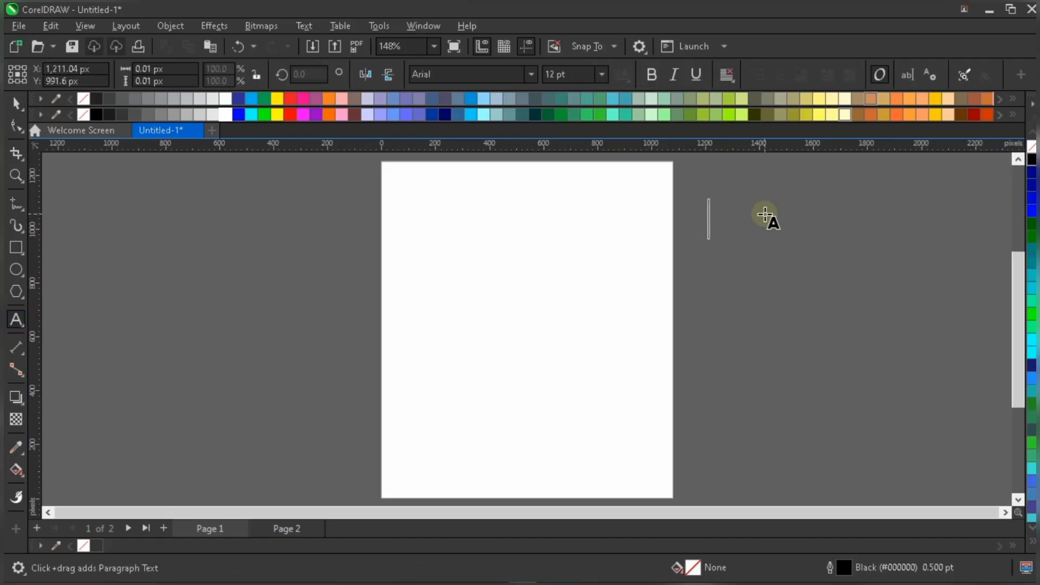
key(ctrl+v)
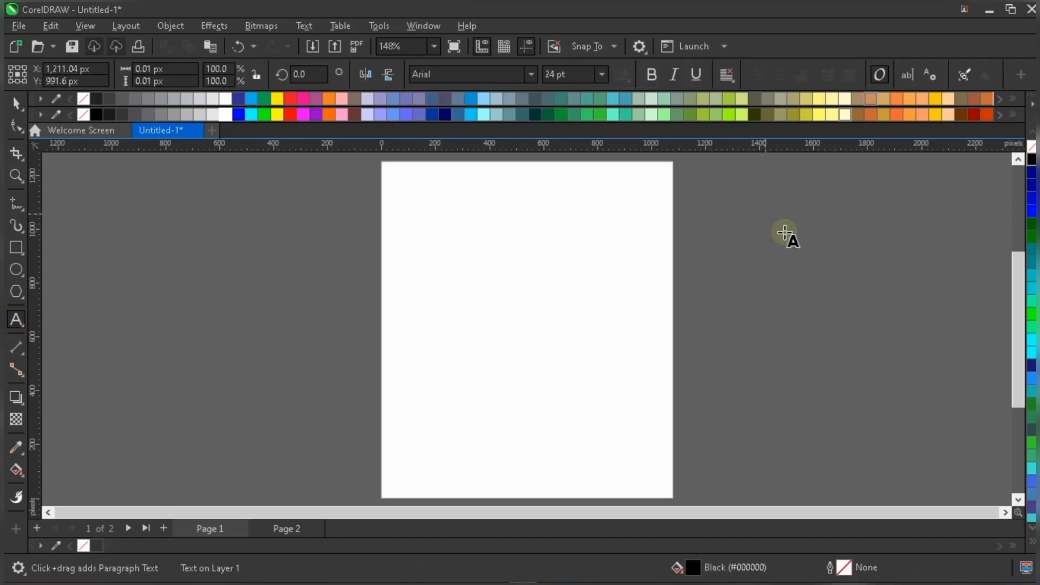
click(15, 103)
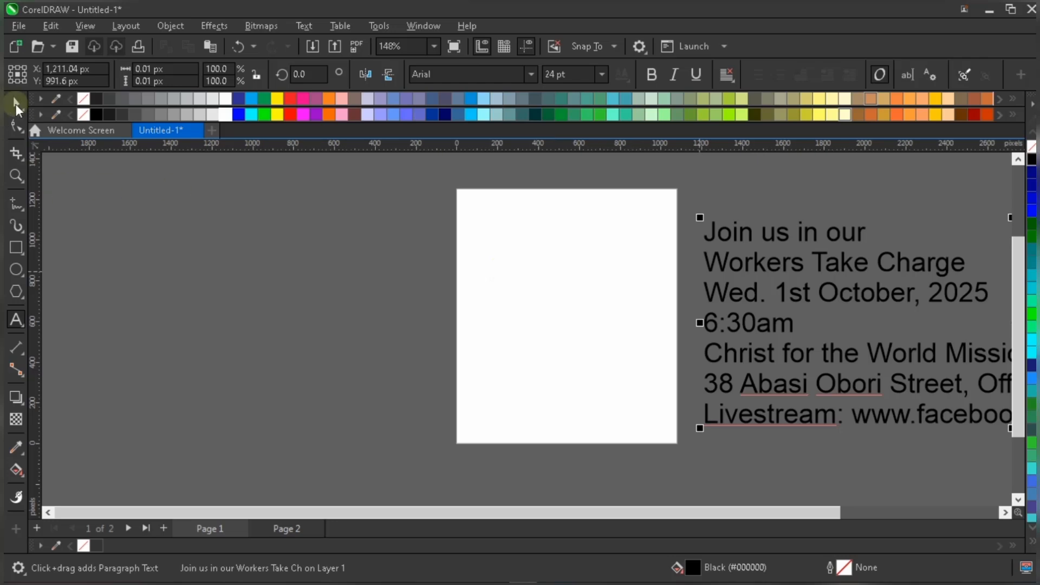
Step: Scale the pasted event text down proportionally to about 16.75 pt and move it clear of the page's right edge
scroll(690, 404, down, 1)
scroll(738, 388, down, 3)
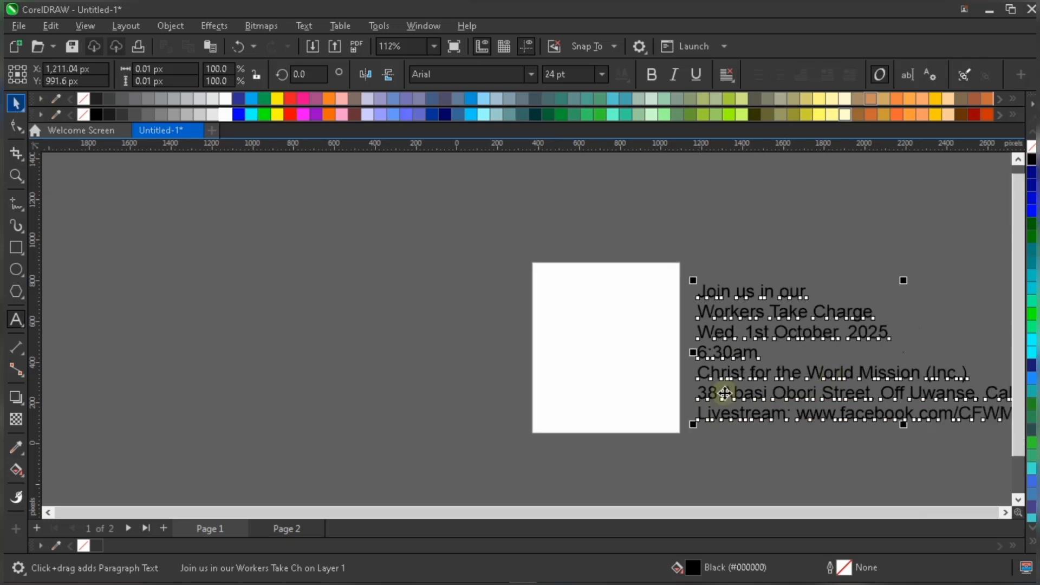
scroll(916, 399, up, 1)
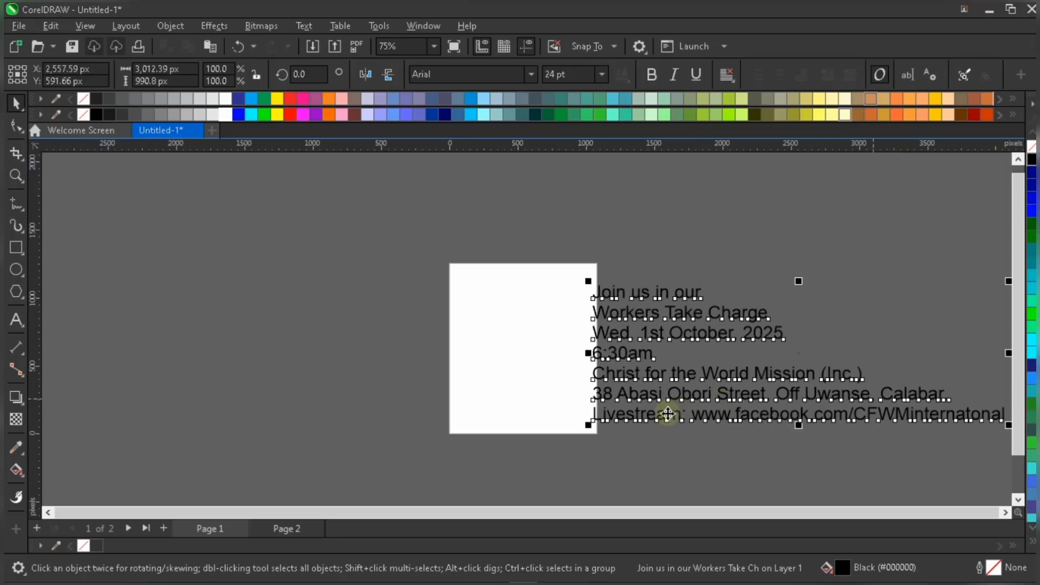
scroll(732, 403, down, 1)
drag(968, 424, 855, 386)
scroll(642, 327, up, 2)
scroll(643, 334, up, 3)
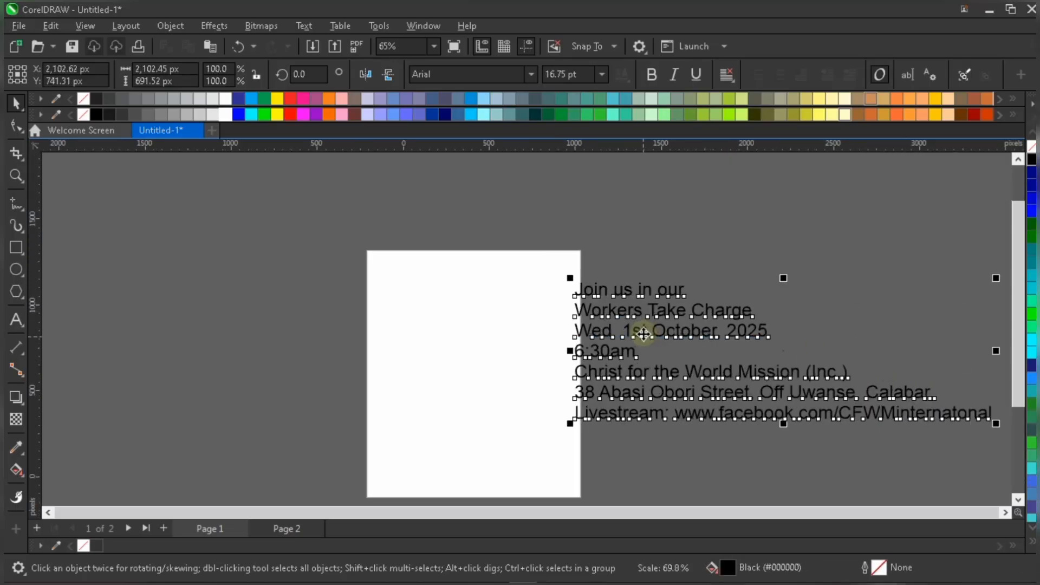
drag(639, 329, 666, 319)
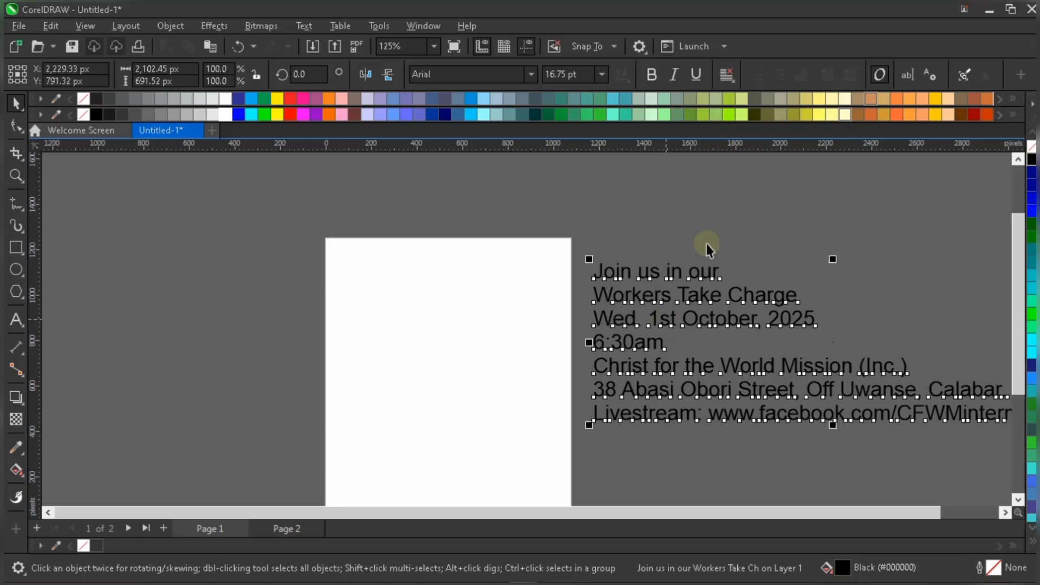
Step: Break the event text block apart into separate lines
click(707, 245)
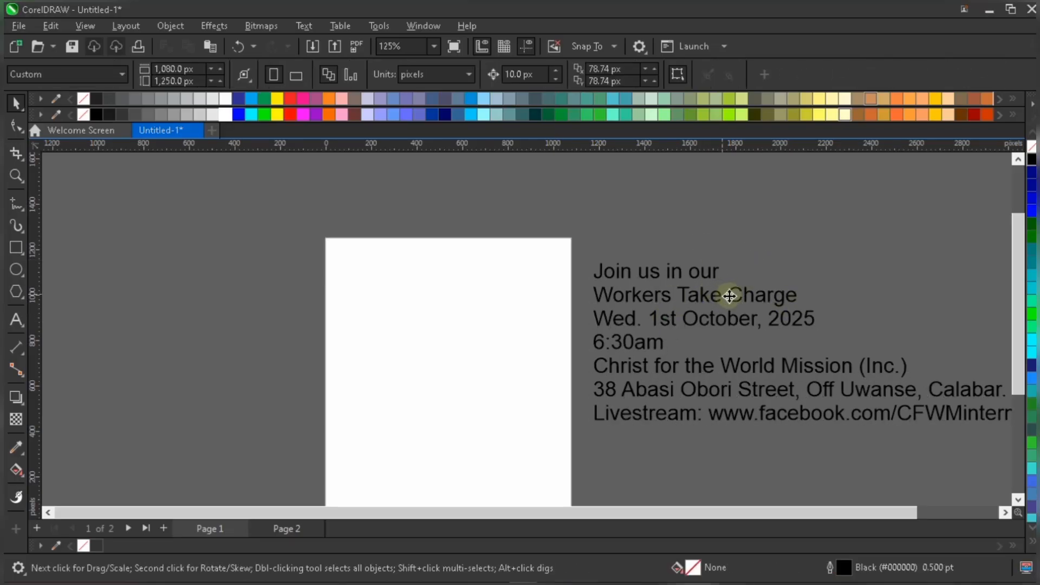
click(729, 295)
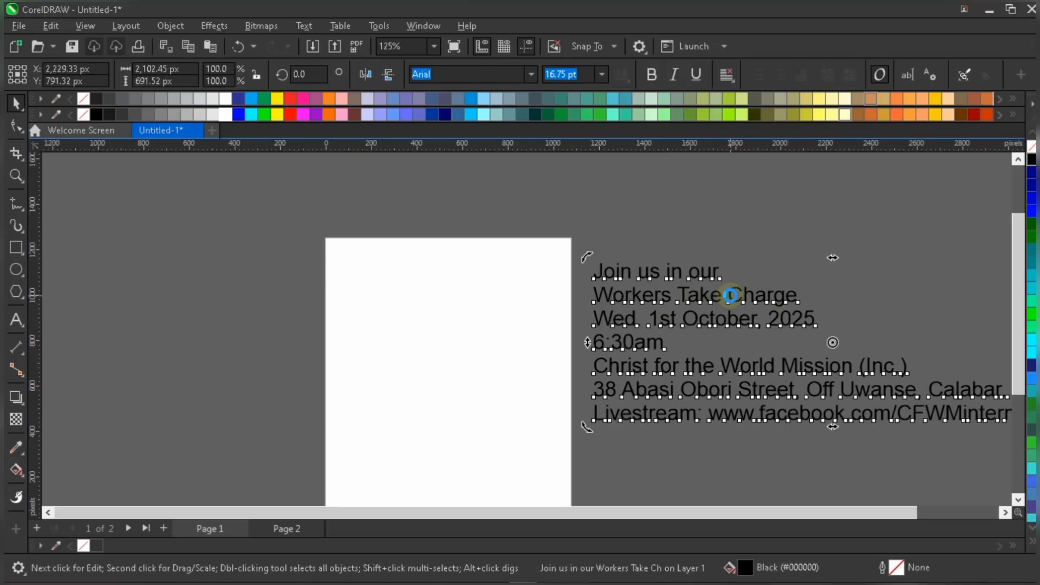
key(ctrl+k)
click(695, 205)
scroll(686, 195, down, 1)
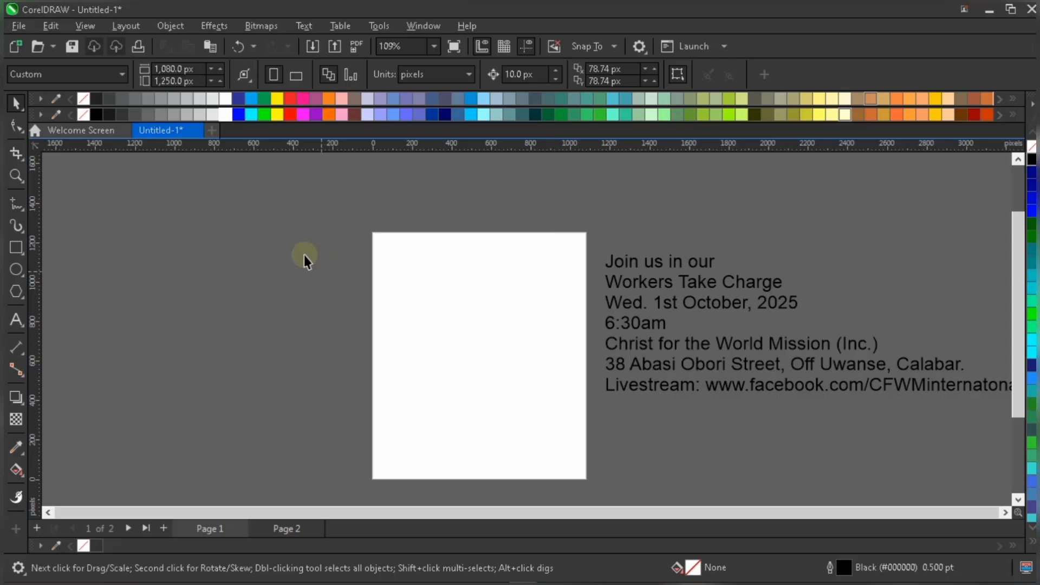
Step: Import 021A0130 and CFWM Logo from the Flyer folder, placing the photo about 429 px wide above the logo, beside the page's left edge
click(20, 26)
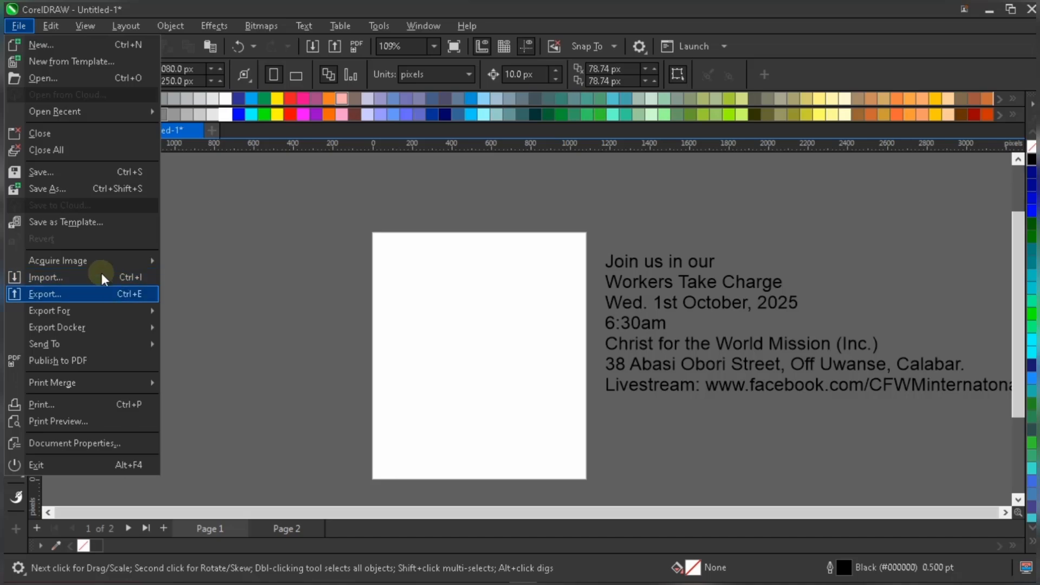
click(116, 277)
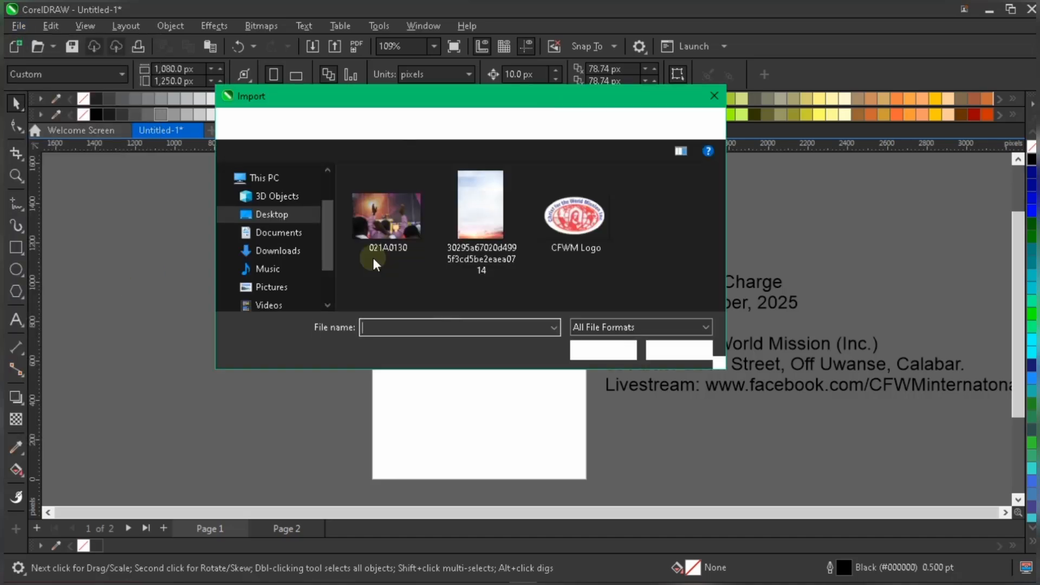
click(388, 222)
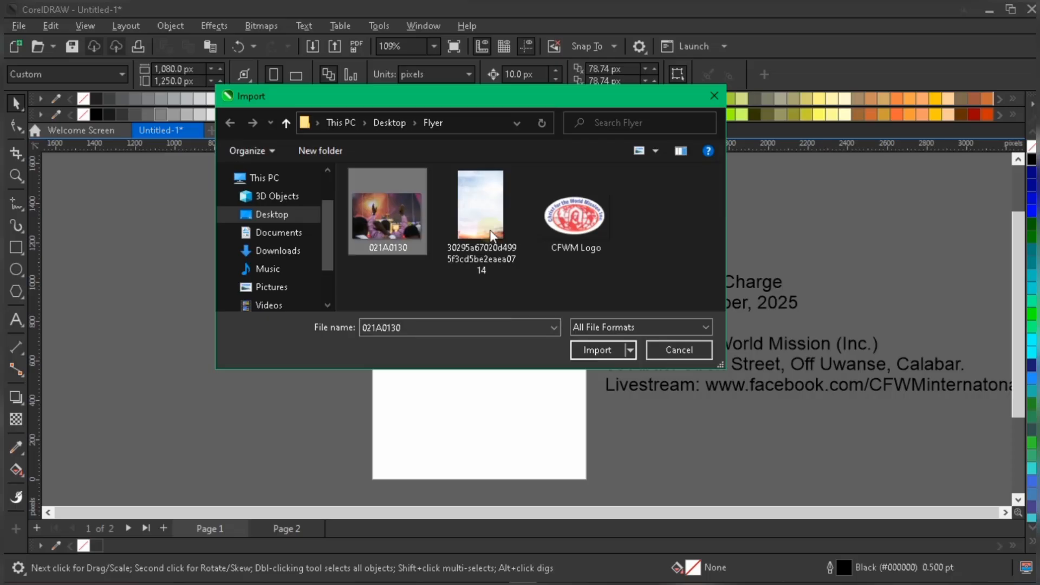
ctrl+click(581, 225)
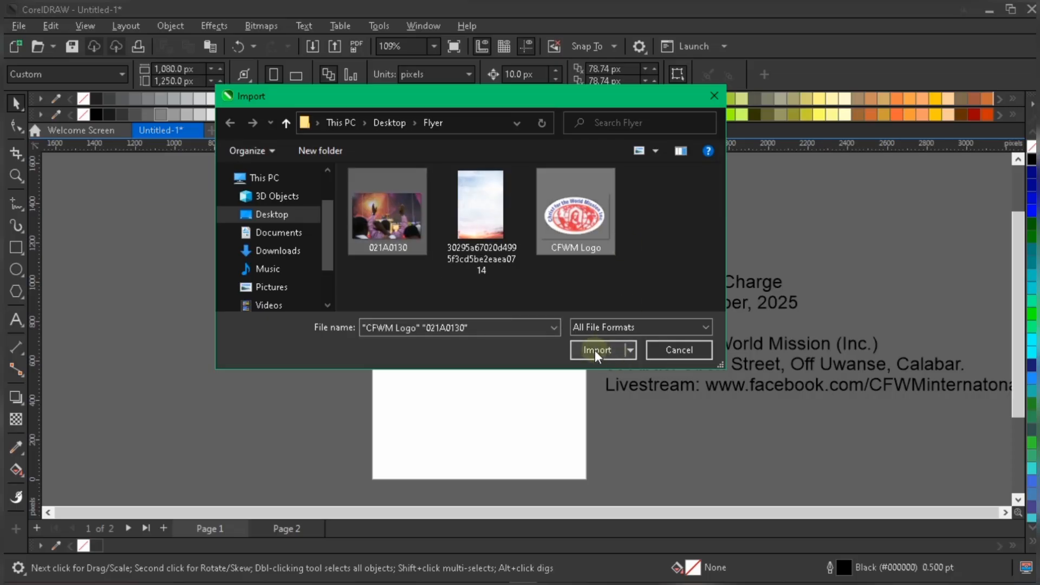
click(595, 350)
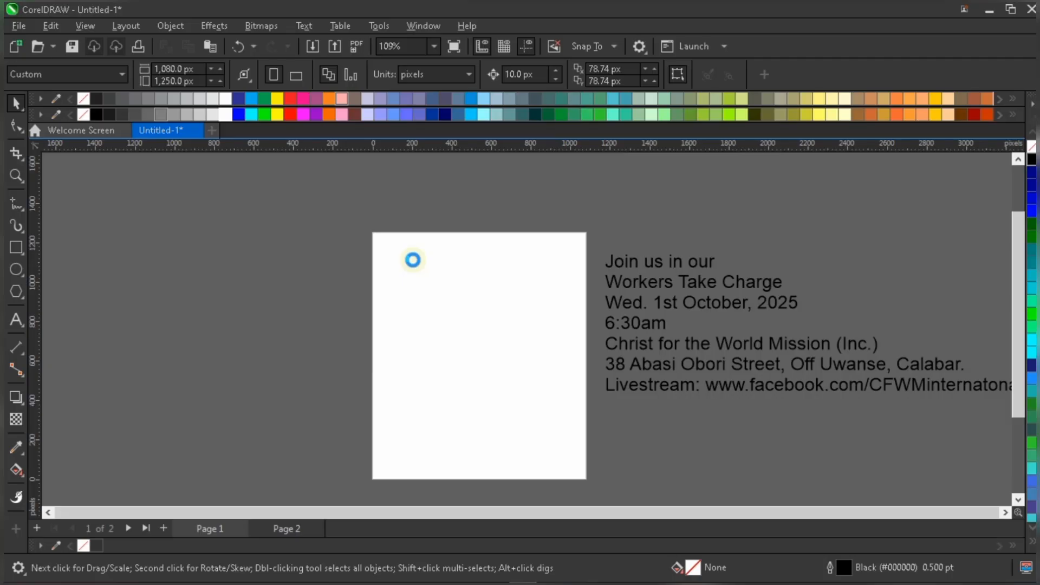
key(space)
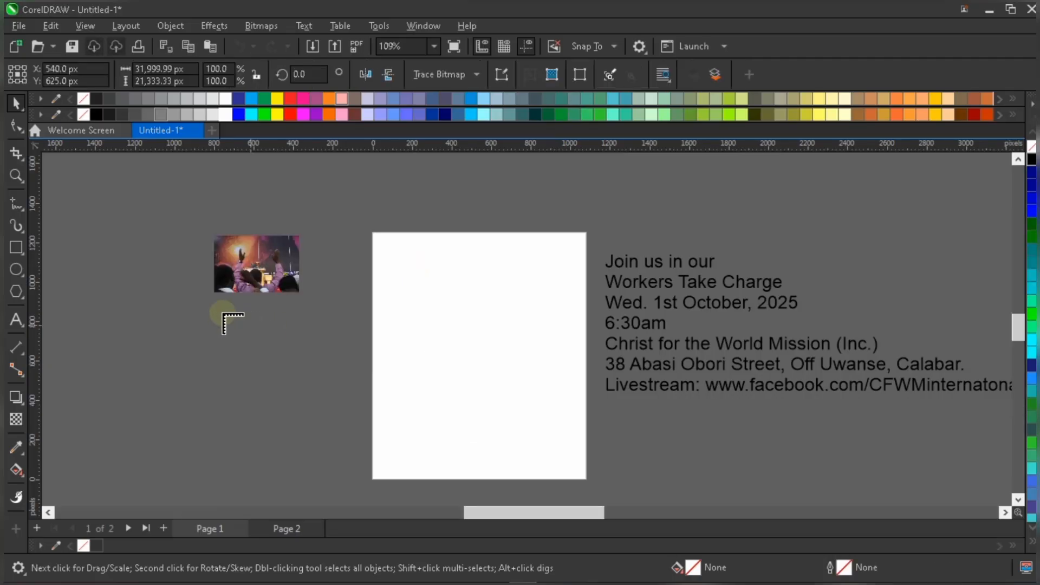
click(15, 105)
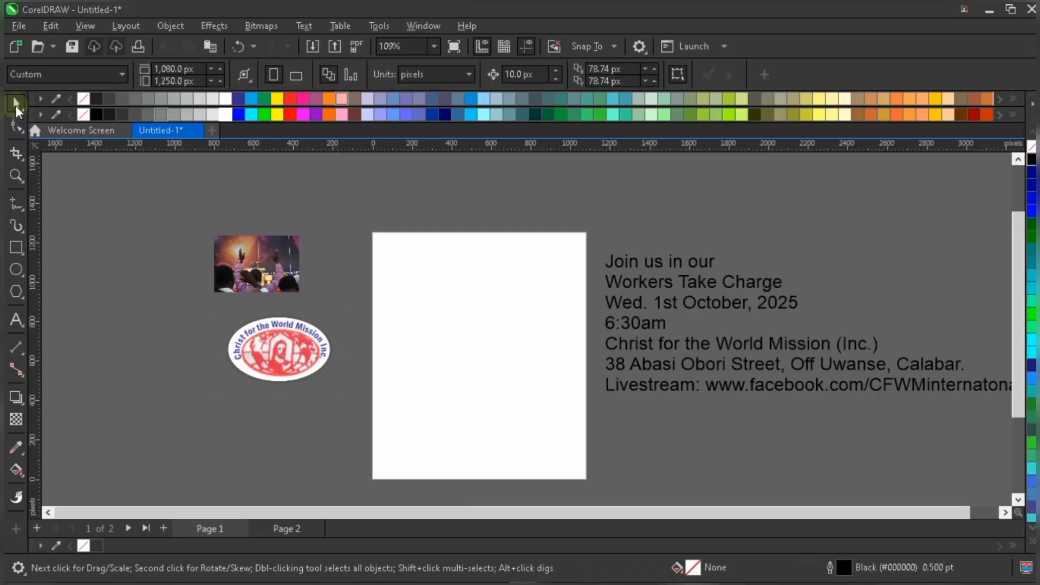
Step: Move the worship photo onto the upper part of the page and enlarge it proportionally to about 844 by 562 px
drag(264, 262, 435, 293)
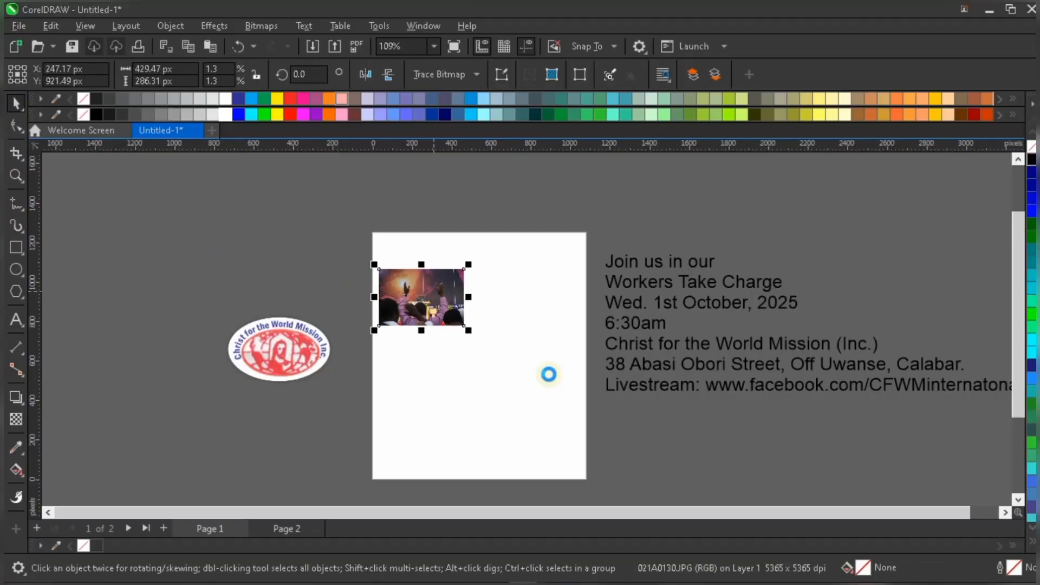
drag(468, 330, 549, 374)
scroll(477, 316, up, 5)
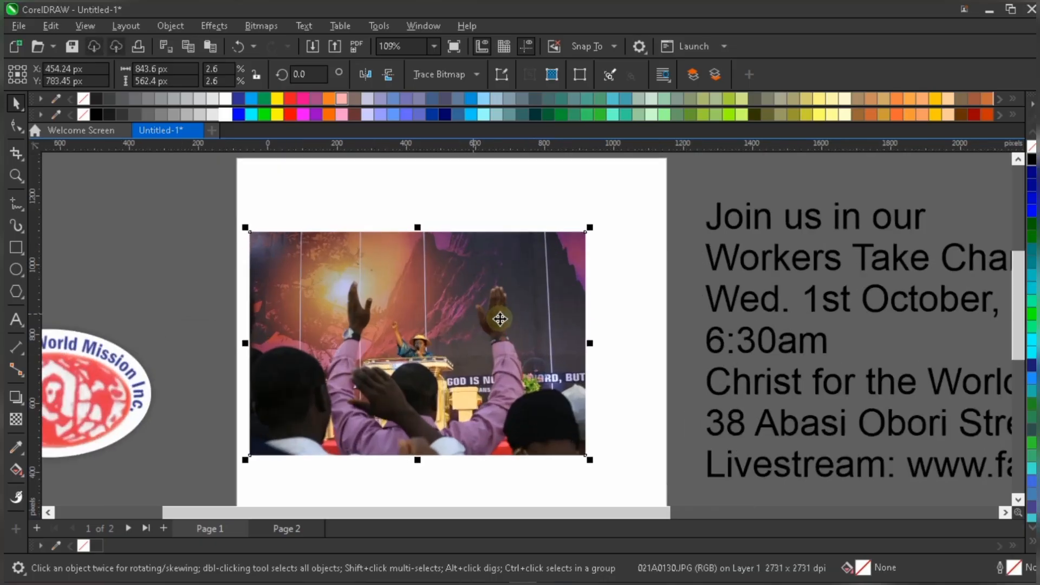
Step: Move the worship photo up near the page's upper edge and enlarge it proportionally to about 930 by 620 px
scroll(500, 319, up, 1)
scroll(496, 326, down, 2)
drag(495, 328, 509, 301)
drag(590, 204, 605, 193)
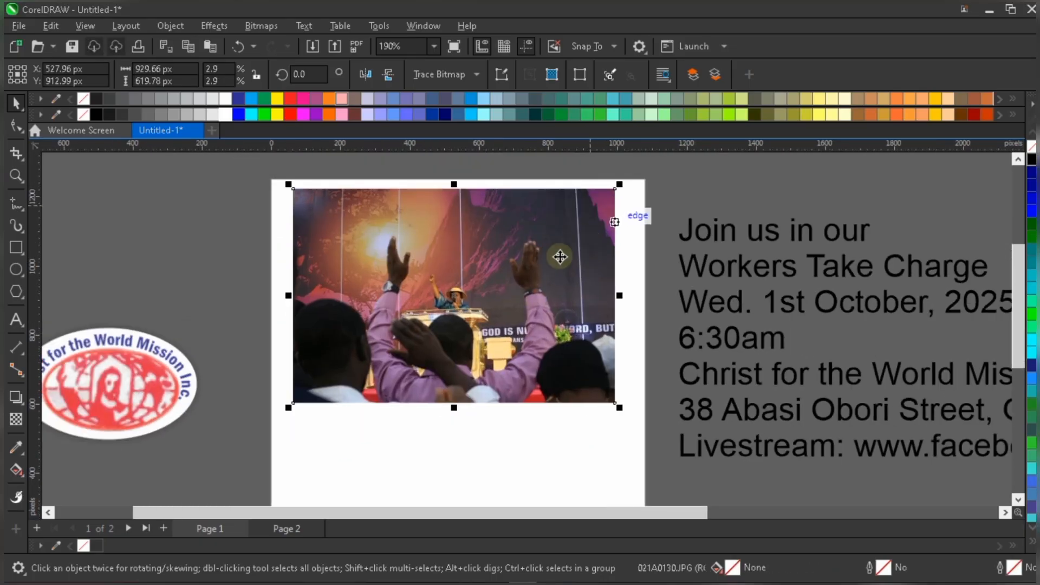
Step: Convert the photo to a 400 dpi RGB Color (24-bit) bitmap with anti-aliasing and a transparent background
click(269, 28)
click(271, 44)
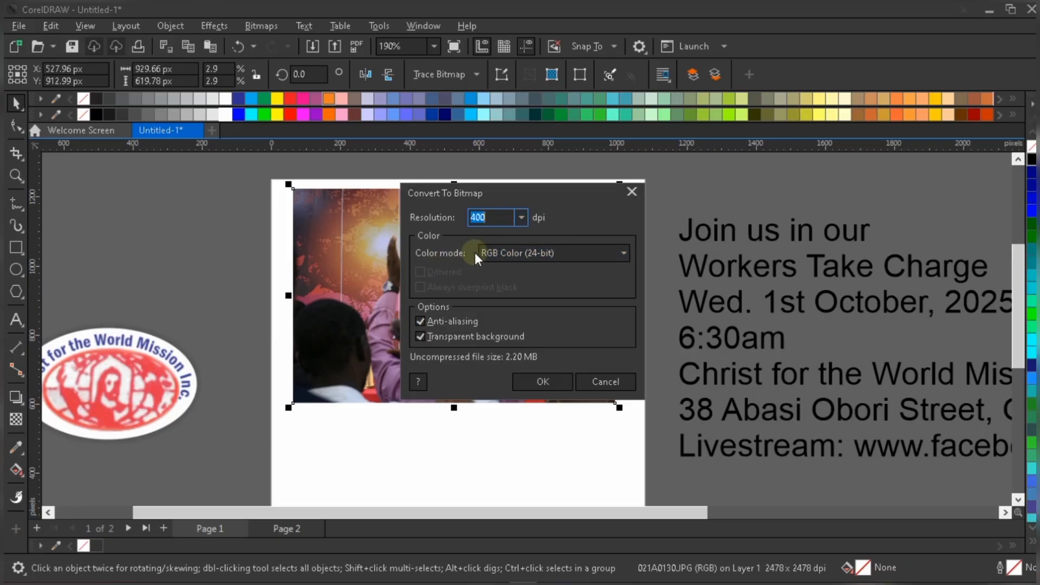
click(543, 382)
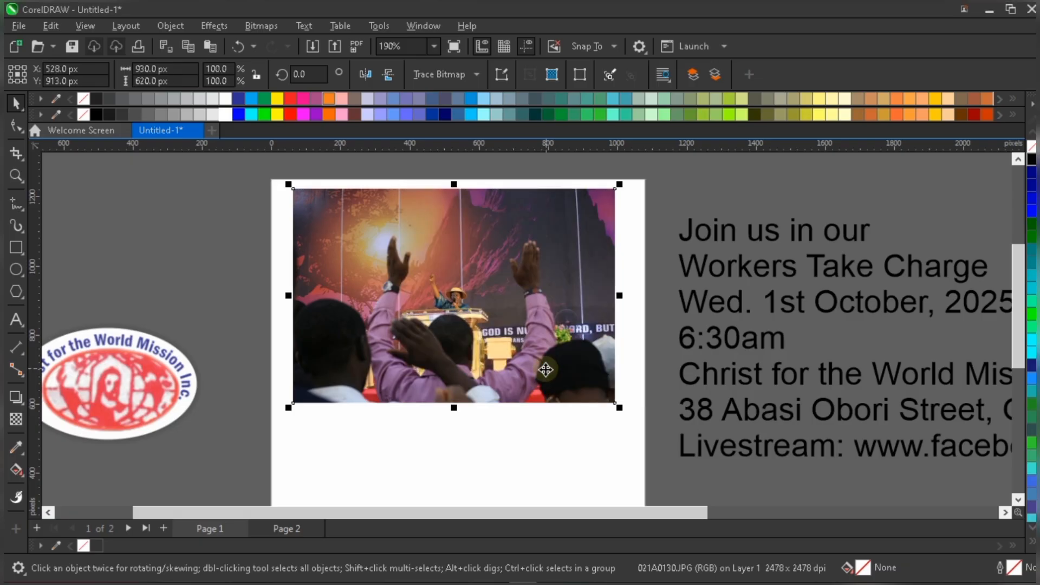
scroll(515, 232, up, 1)
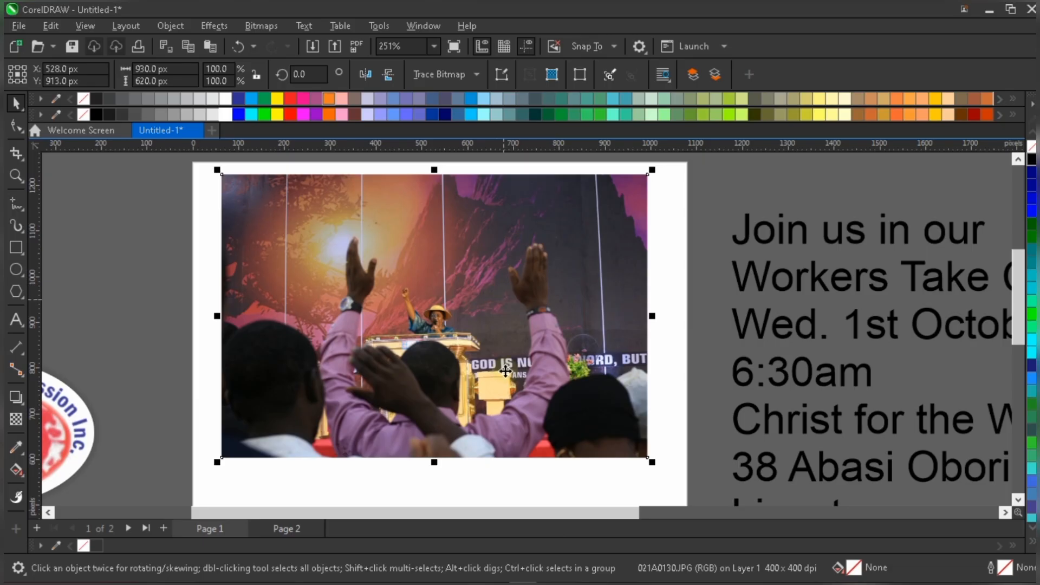
scroll(505, 372, down, 1)
scroll(505, 372, down, 2)
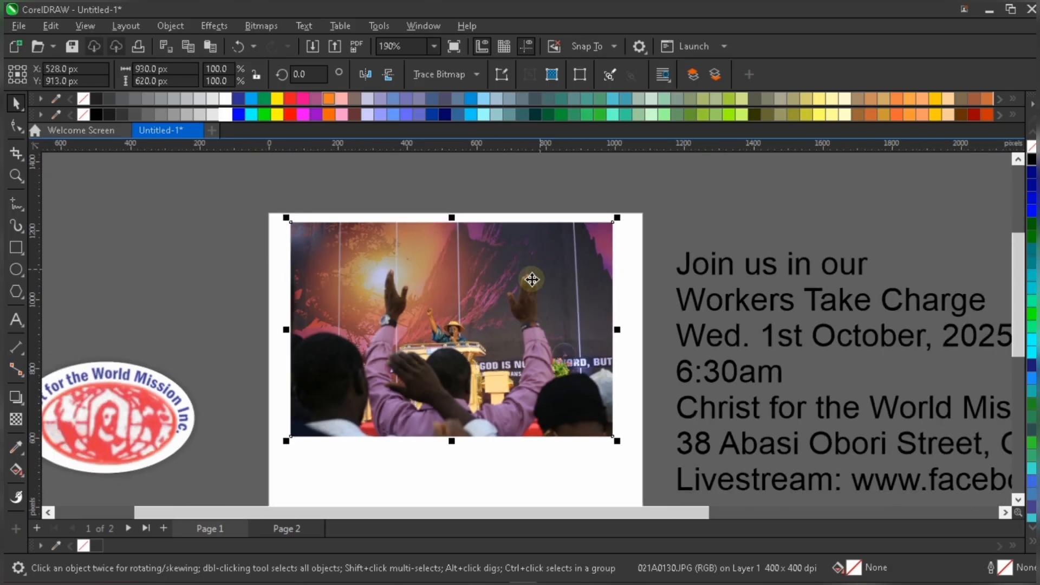
scroll(476, 341, up, 3)
scroll(476, 342, down, 2)
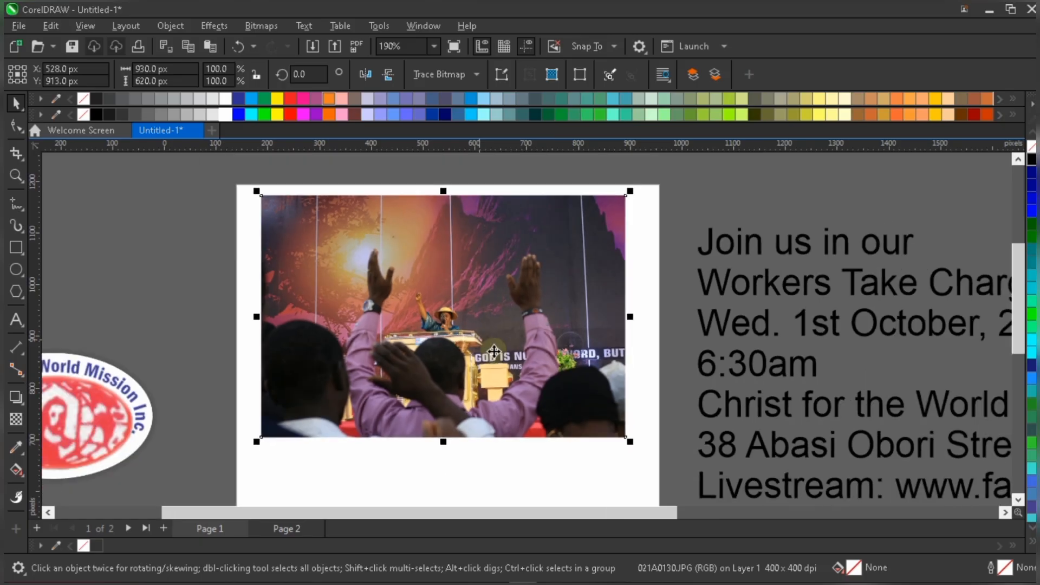
Step: Adjust the photo in the Image Adjustment Lab with saturation 14, brightness 14 and contrast 37
click(270, 26)
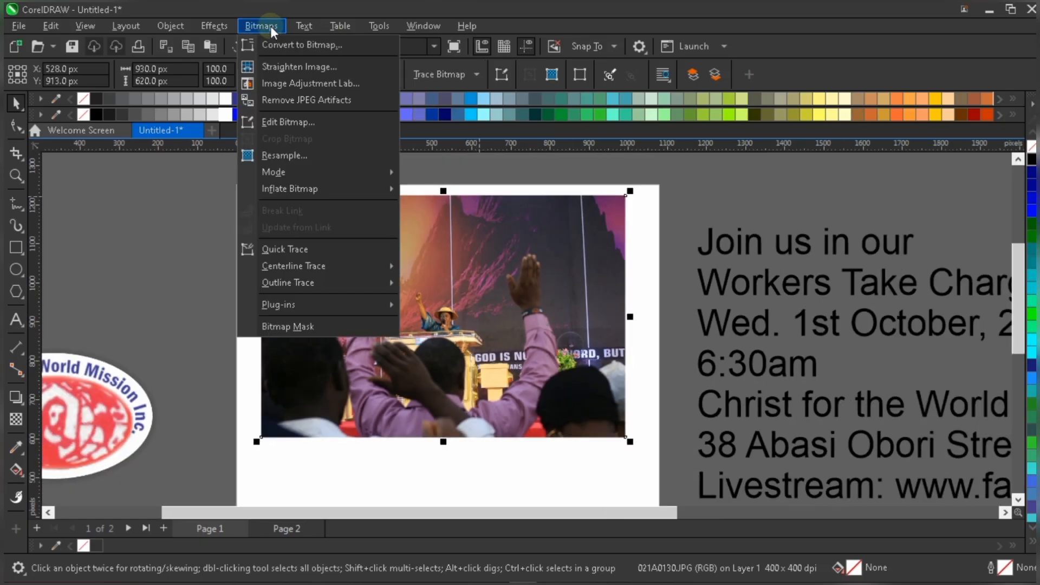
click(303, 83)
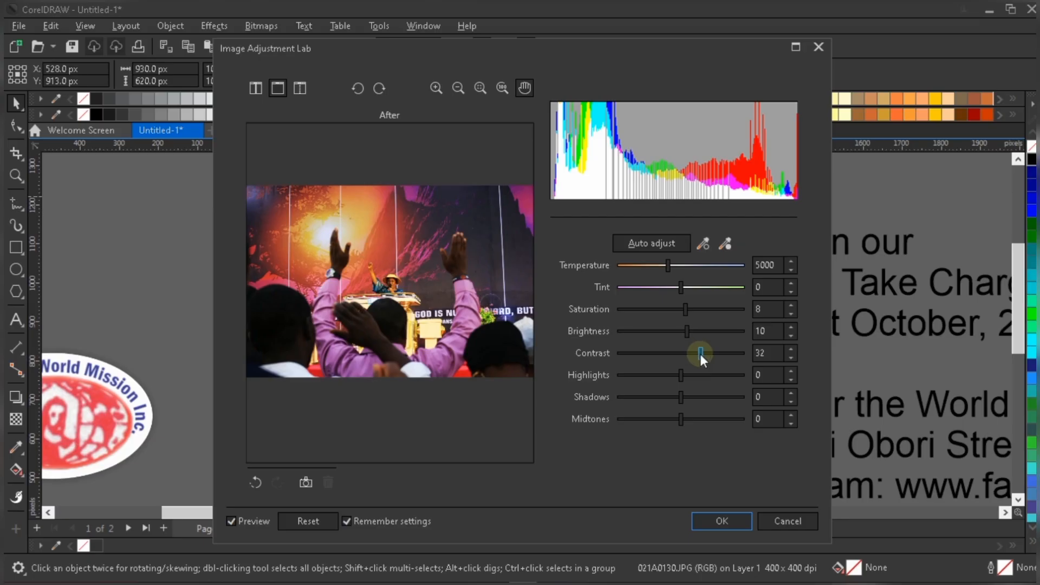
drag(700, 354, 700, 355)
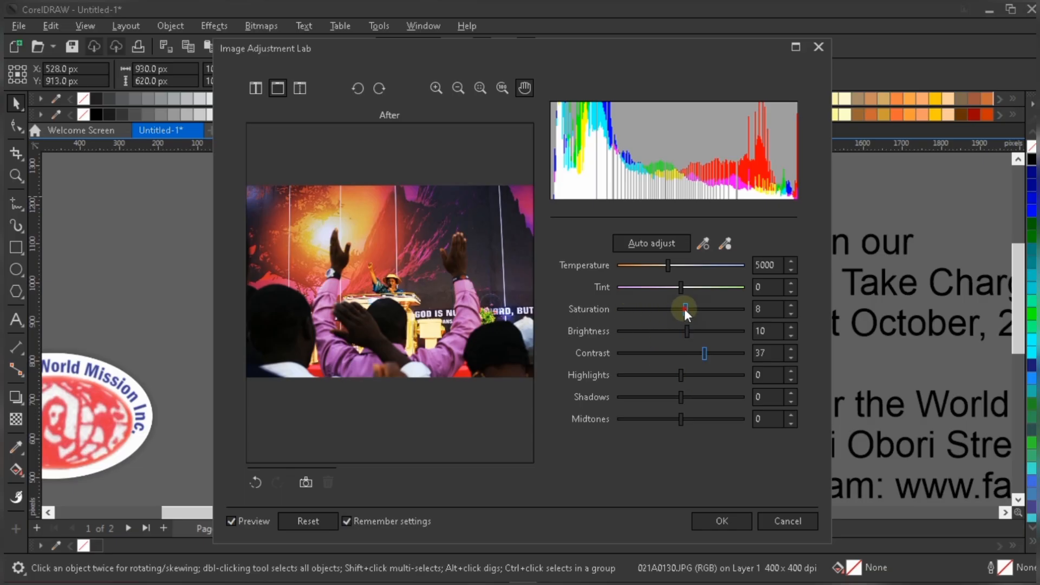
drag(685, 309, 685, 308)
click(688, 331)
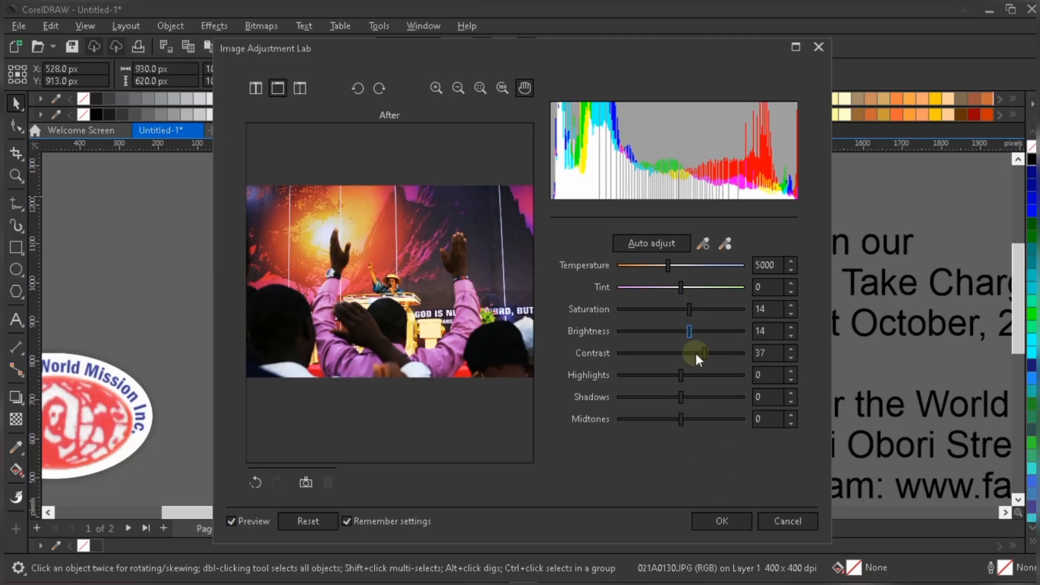
click(730, 522)
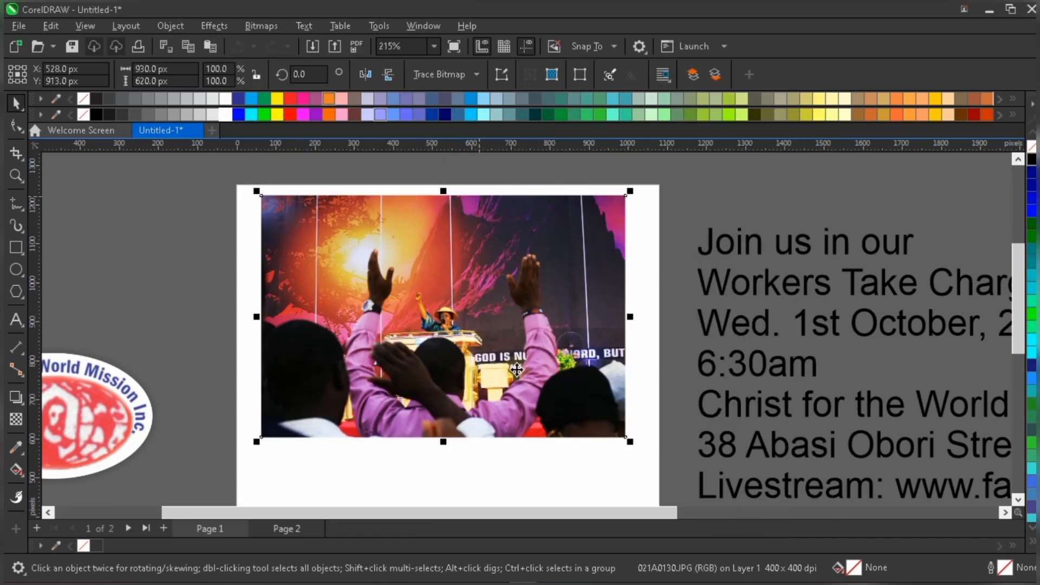
Step: Reposition the photo and enlarge it proportionally to about 1136 by 757 px so it spans the upper page beyond both side edges
scroll(469, 268, down, 1)
click(505, 183)
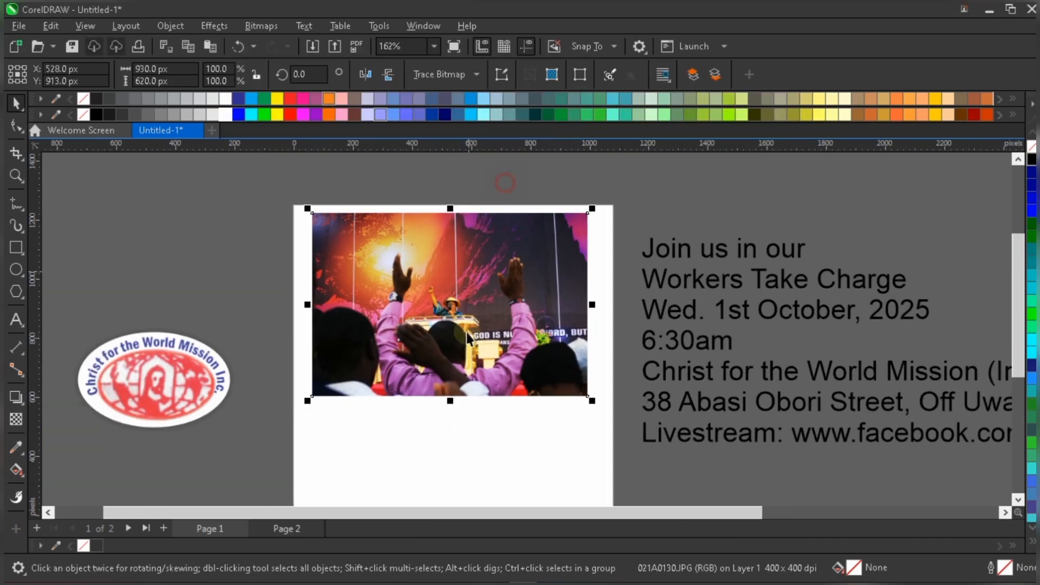
click(490, 327)
scroll(490, 325, down, 1)
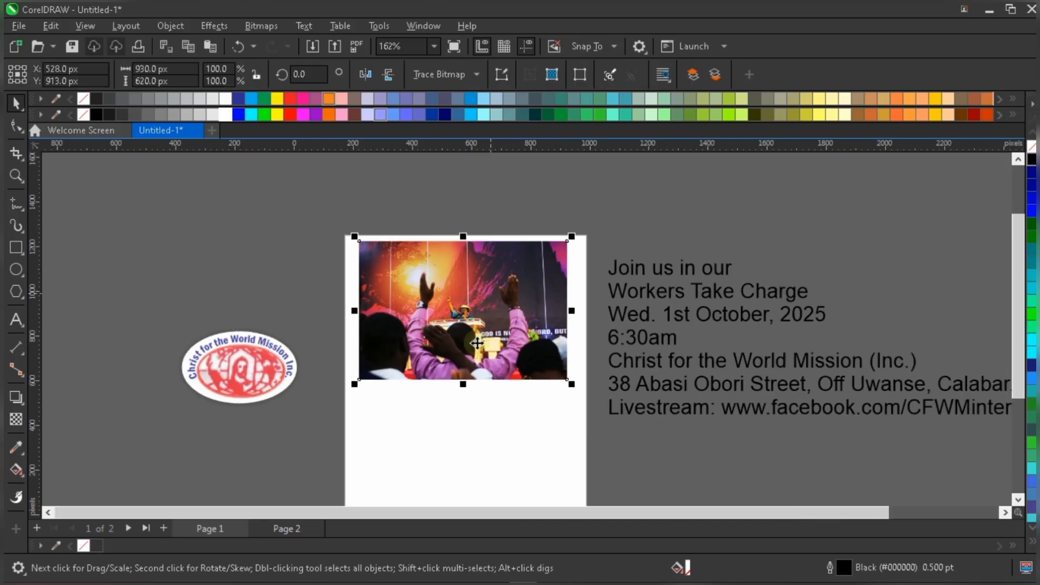
drag(492, 287, 482, 260)
scroll(485, 351, up, 1)
drag(552, 358, 610, 407)
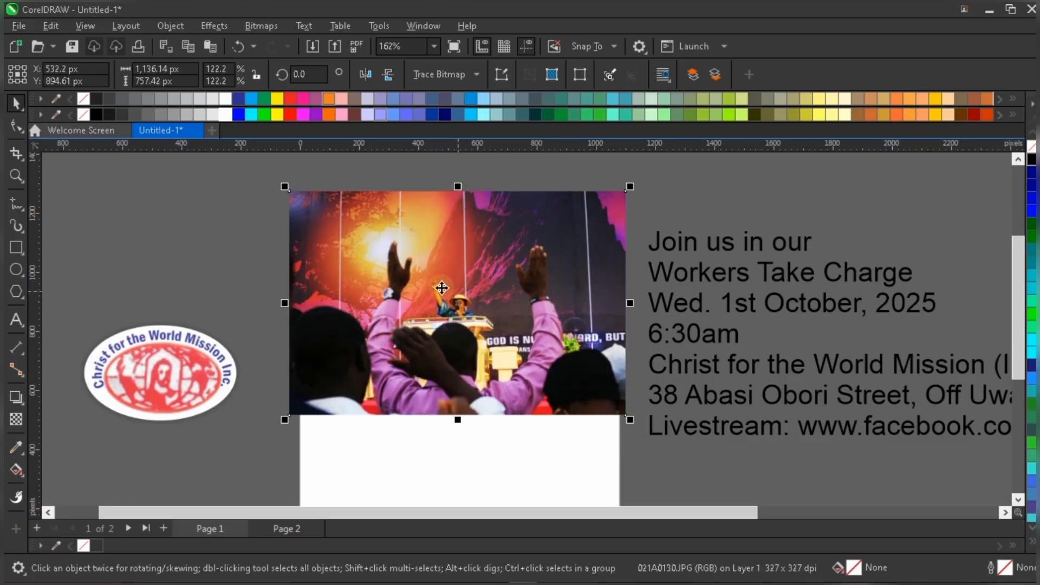
Step: PowerClip the photo inside the page-sized rectangle
scroll(442, 284, down, 1)
click(461, 405)
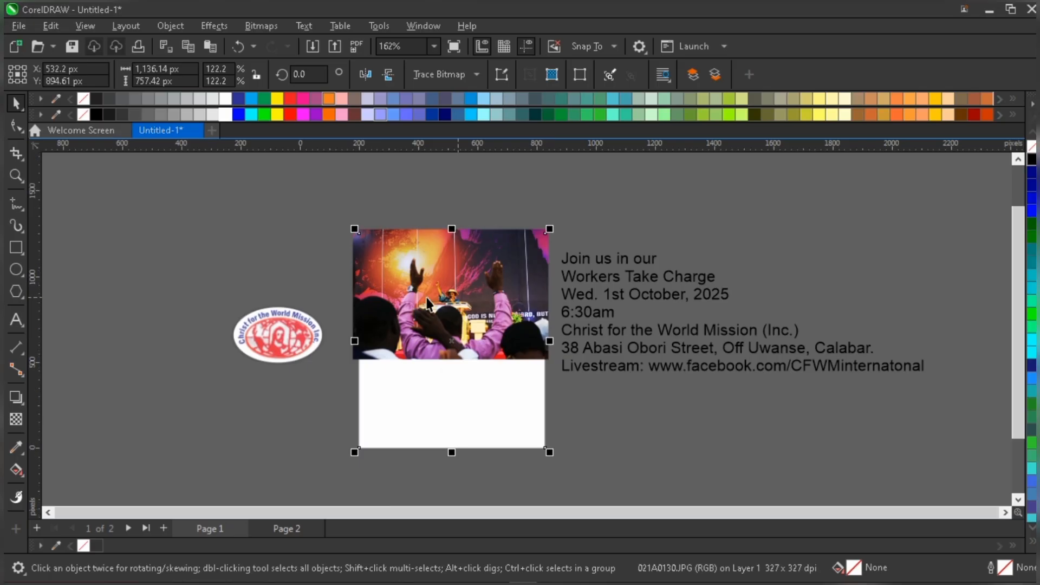
scroll(423, 297, up, 1)
scroll(423, 303, up, 1)
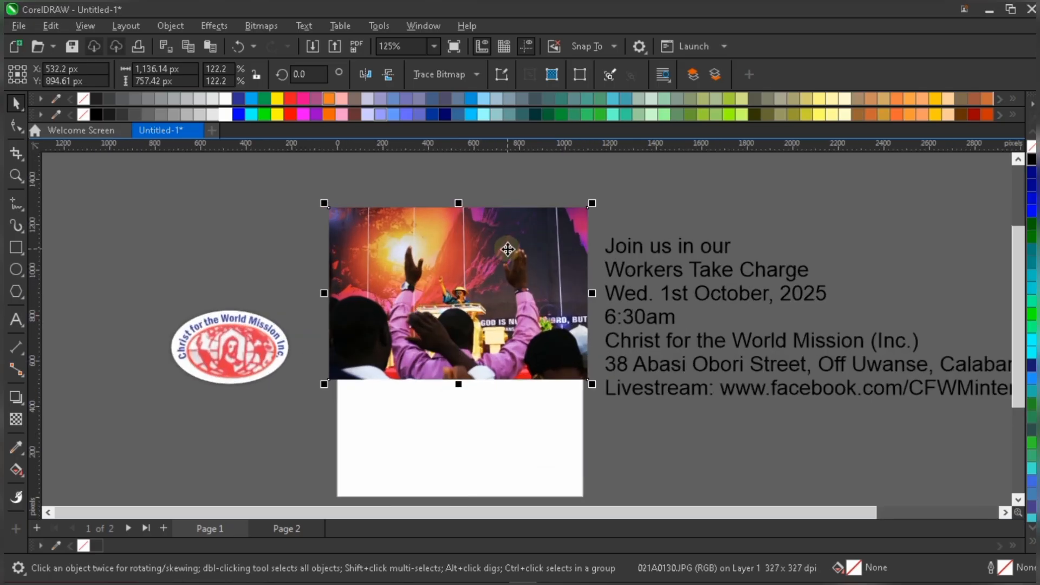
right_click(507, 248)
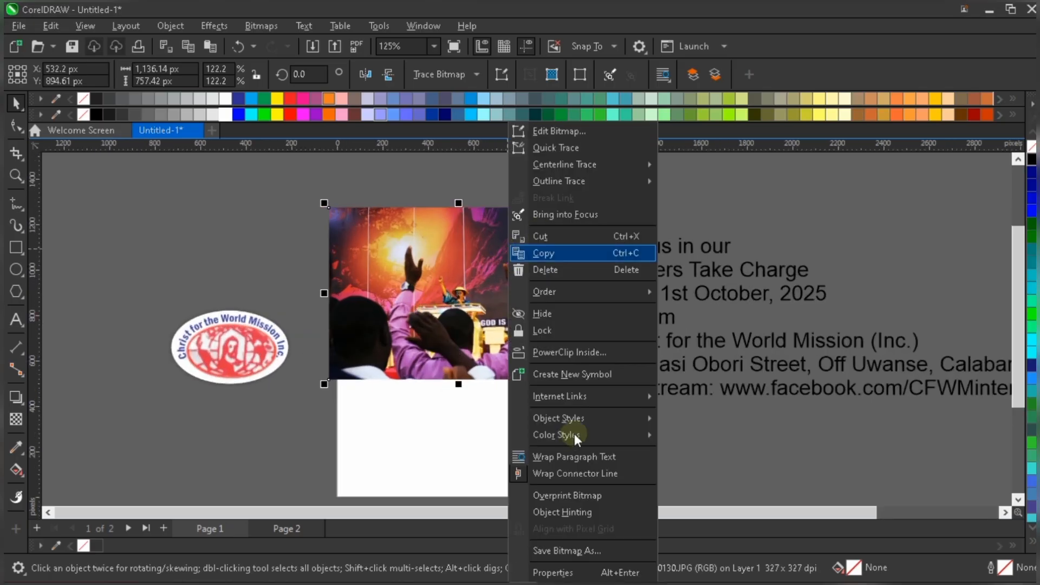
click(584, 353)
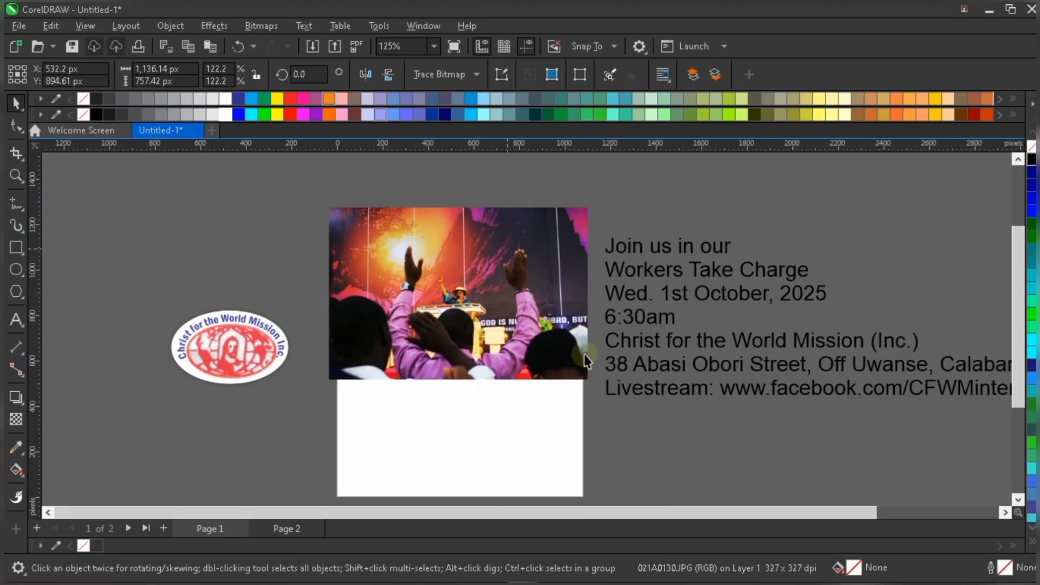
click(490, 410)
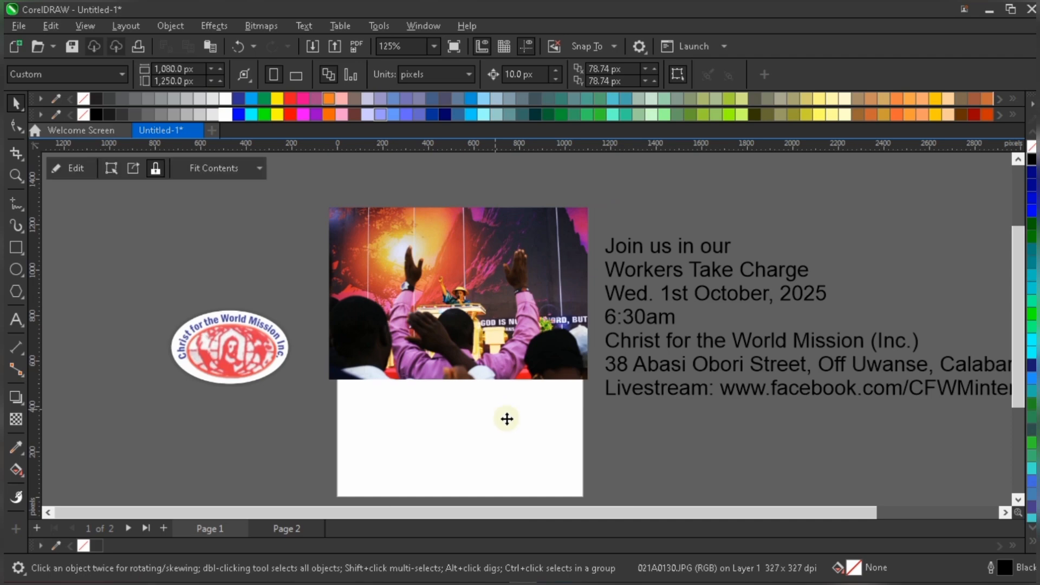
Step: Edit the PowerClip contents to shift the photo straight up by about 18 px, and finish editing the frame
double_click(507, 299)
scroll(521, 252, up, 1)
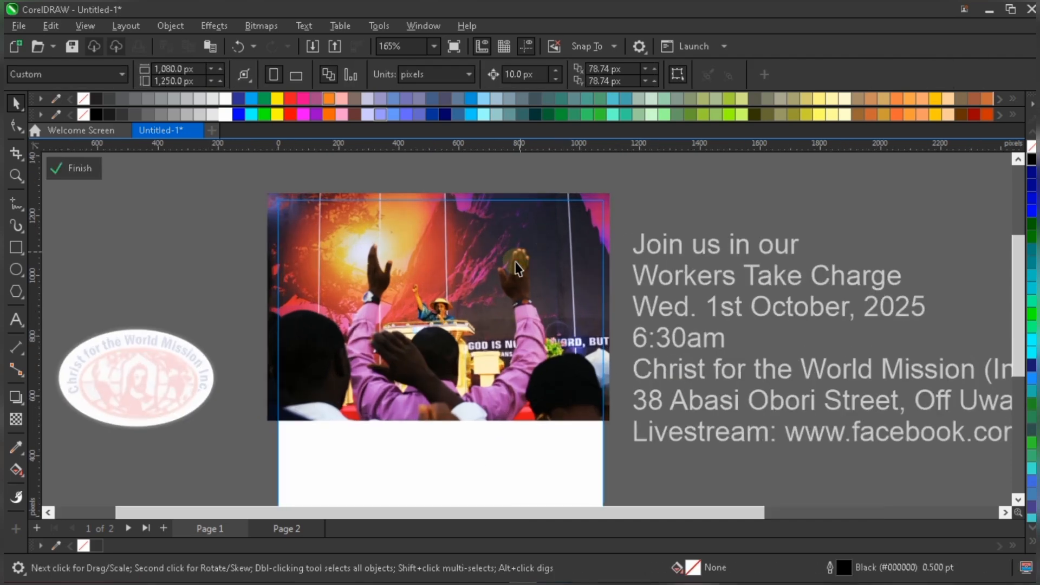
click(506, 304)
drag(506, 303, 497, 315)
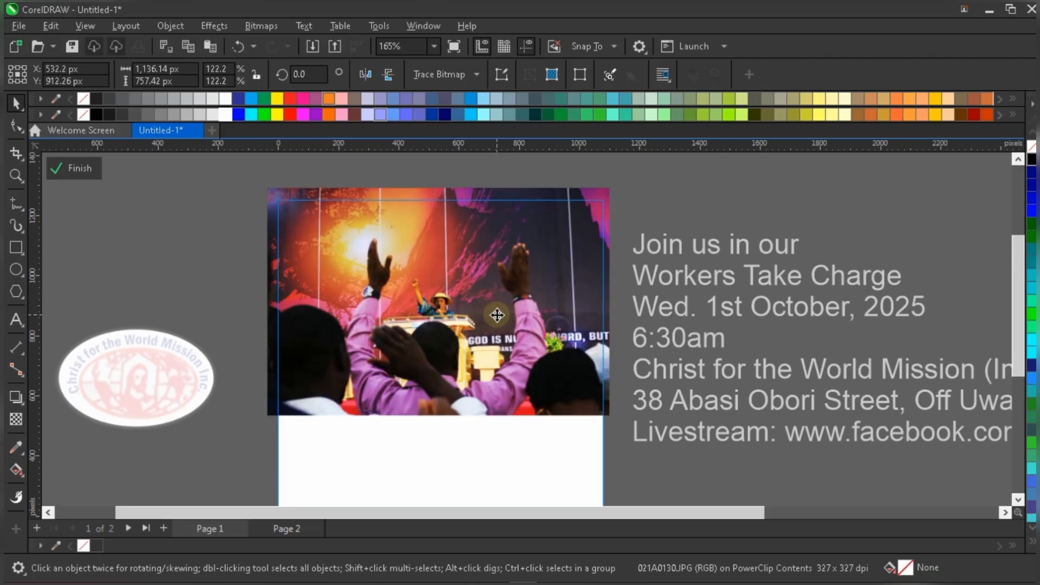
ctrl+click(653, 194)
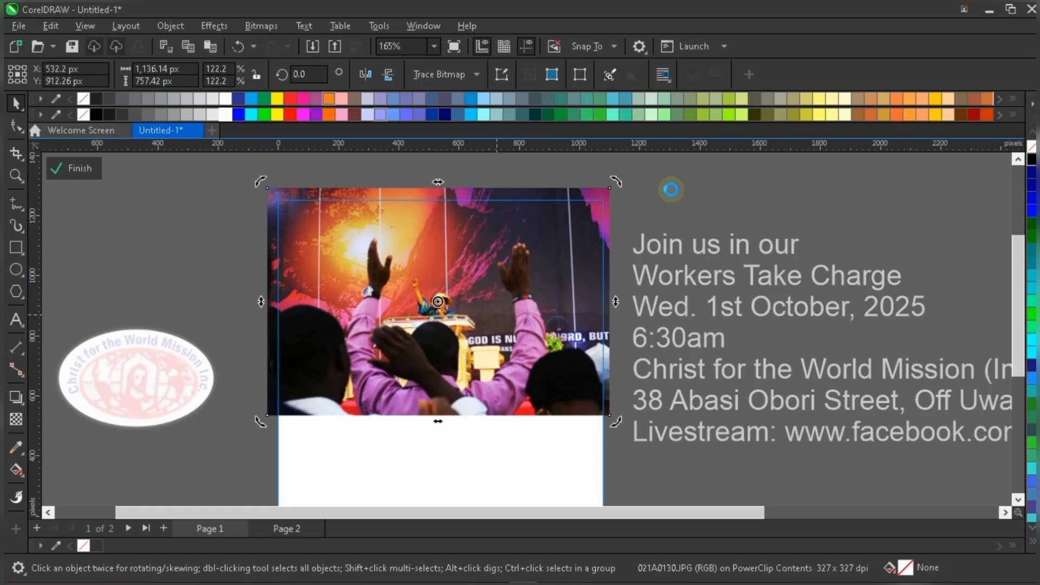
key(Escape)
scroll(523, 245, down, 1)
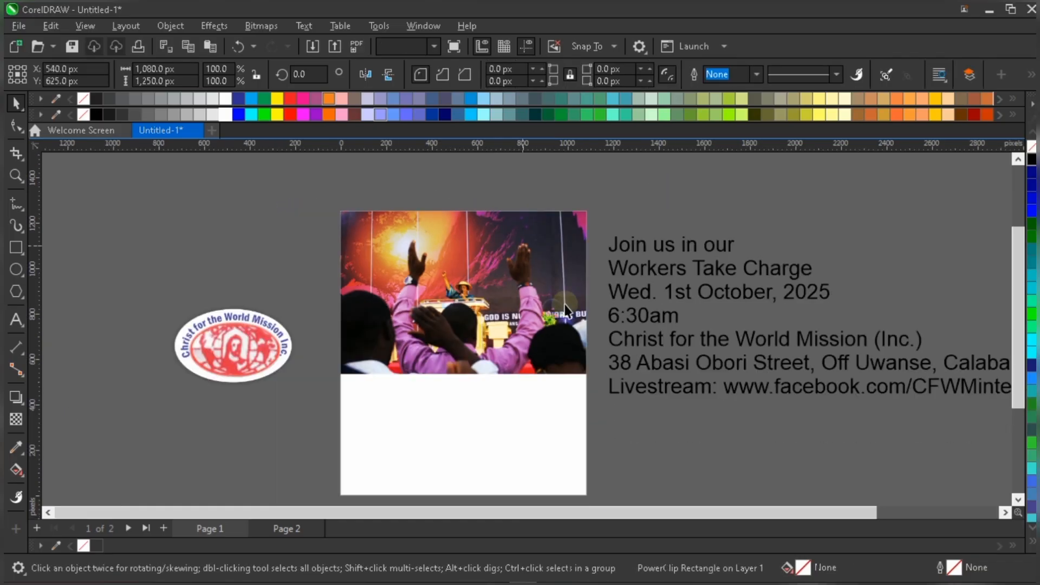
Step: Shrink the CFWM logo proportionally to about 172 by 115 px and place it on the photo above the preacher
click(229, 331)
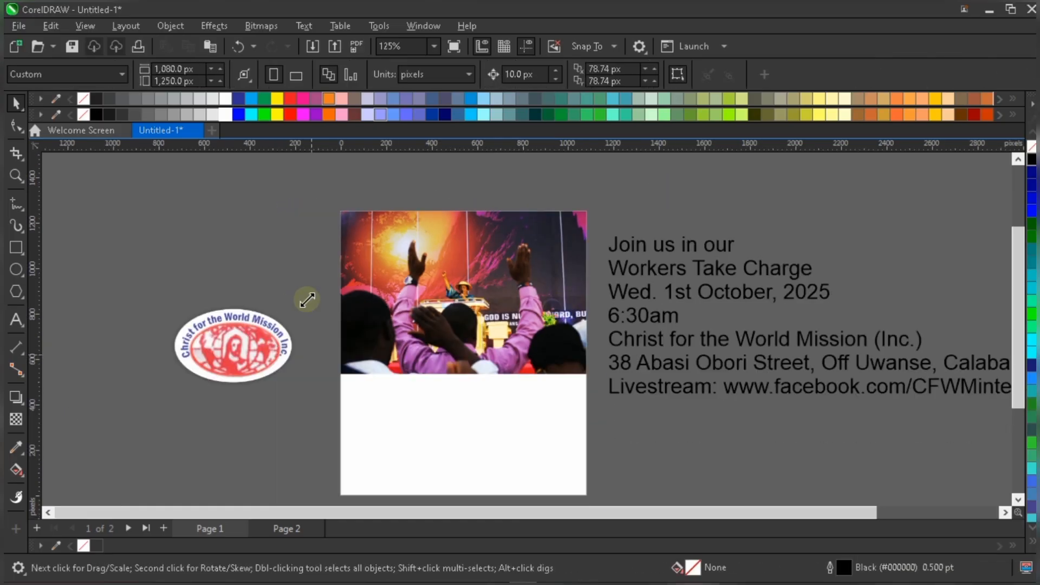
drag(226, 324, 227, 347)
drag(475, 245, 487, 228)
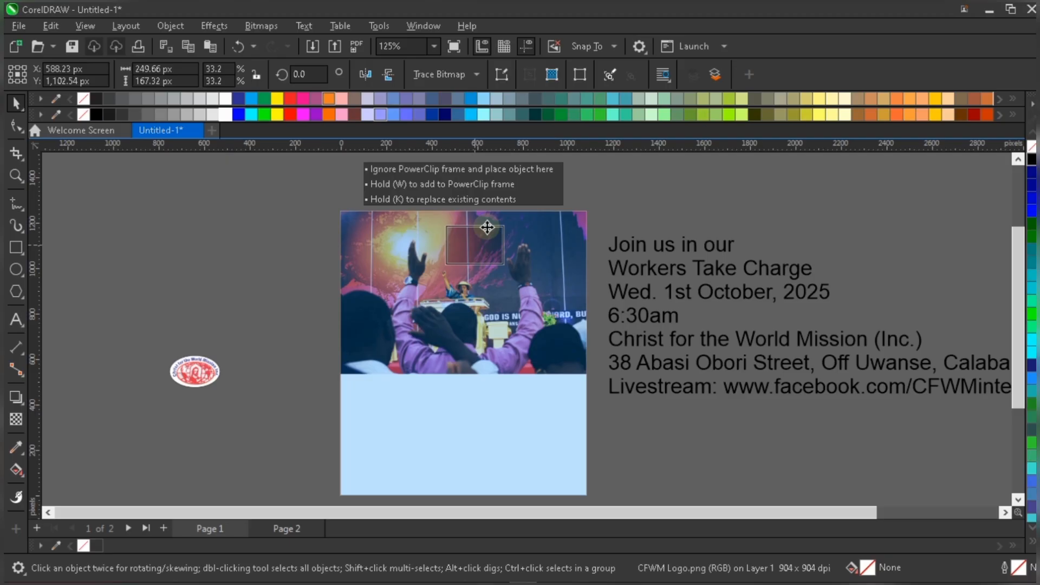
drag(487, 228, 487, 227)
scroll(453, 266, up, 4)
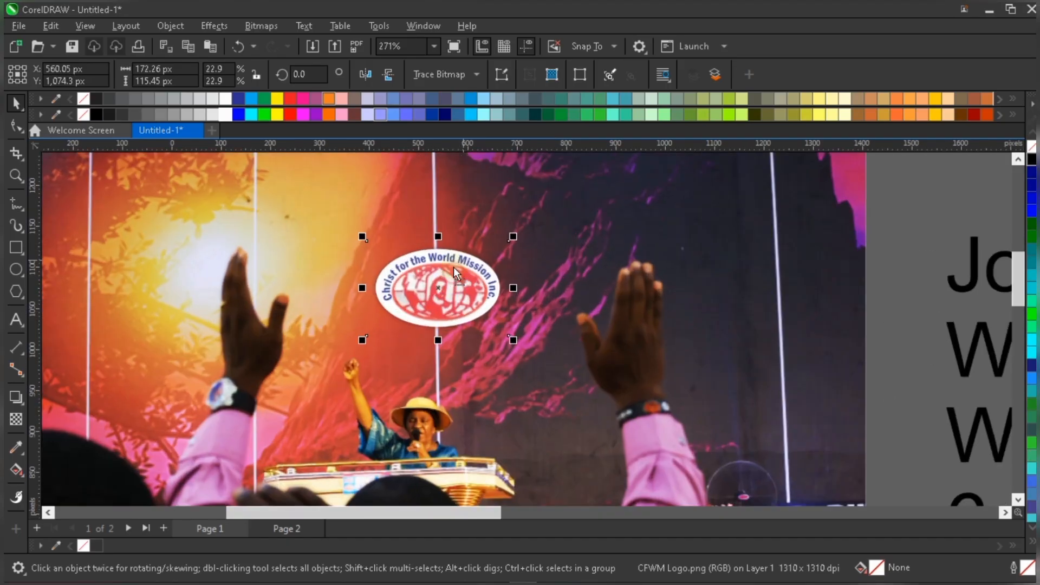
Step: Nudge the logo up between the raised hands and reduce it proportionally to about 151 by 101 px
drag(451, 281, 453, 266)
scroll(453, 266, down, 1)
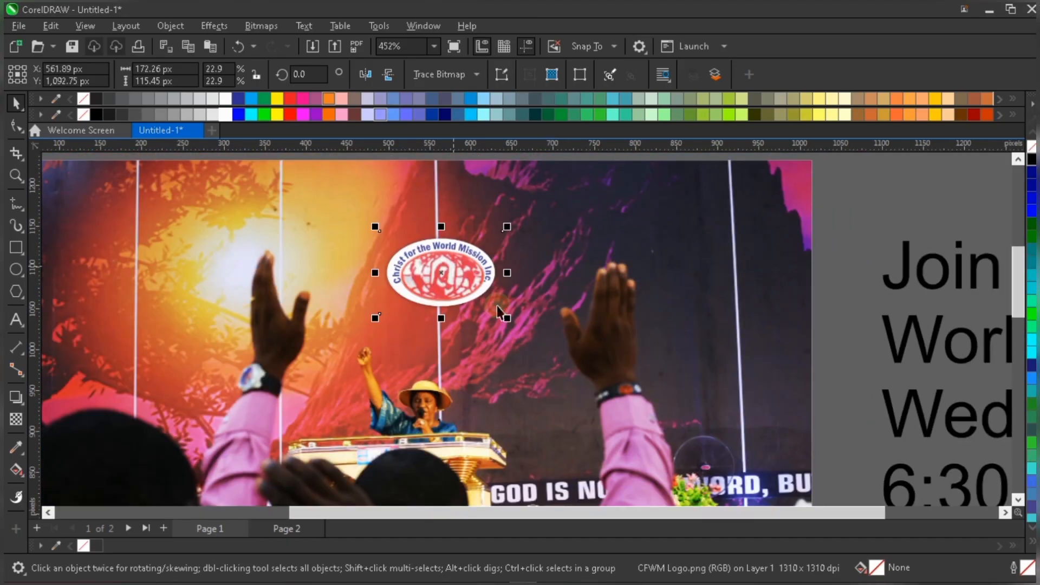
scroll(547, 248, down, 1)
click(534, 237)
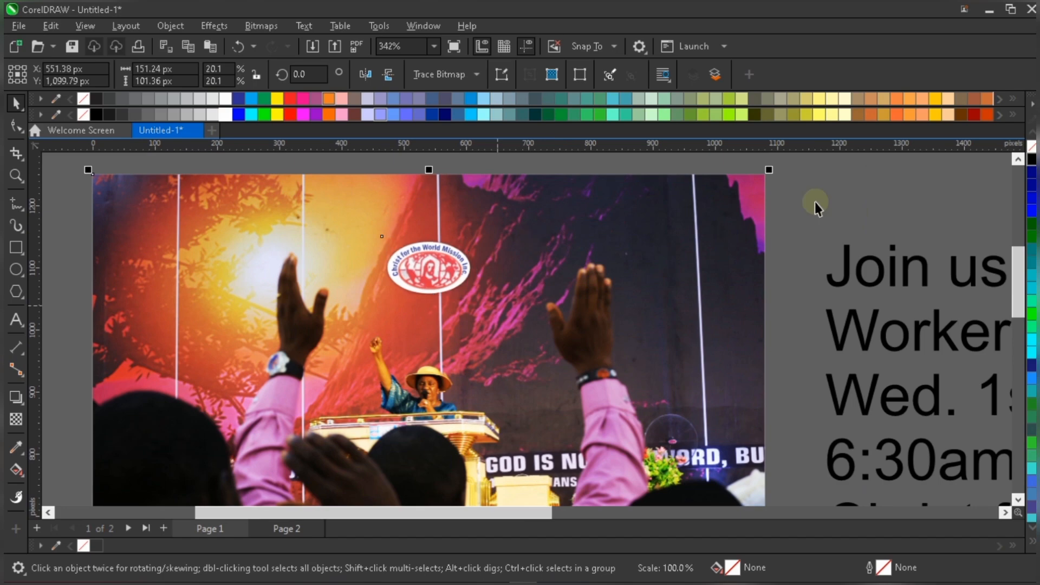
key(Escape)
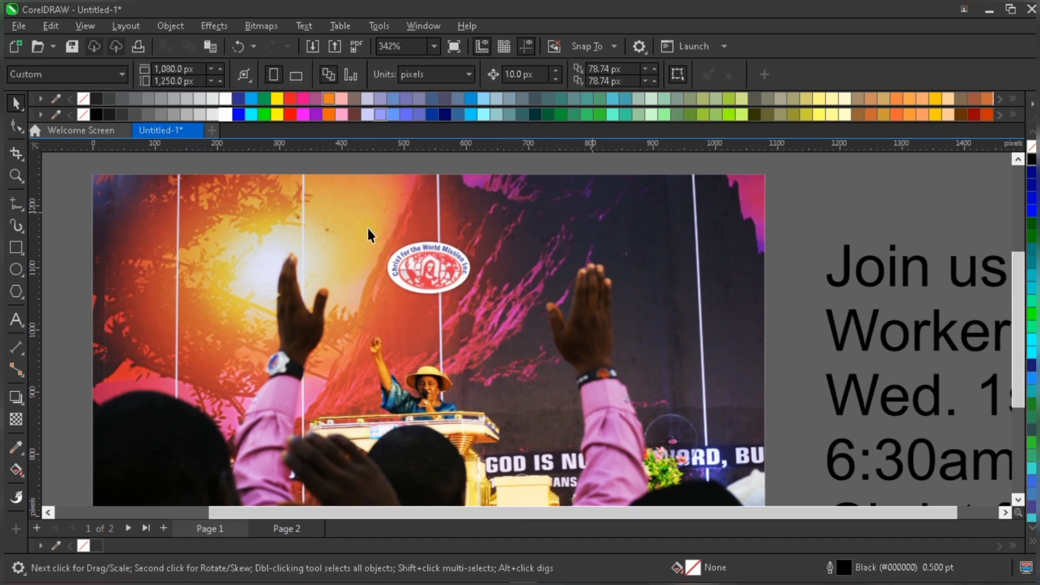
Step: Move the "Workers Take Charge" text line onto the blank white area below the photo
scroll(367, 225, down, 2)
scroll(320, 212, down, 1)
scroll(320, 212, up, 1)
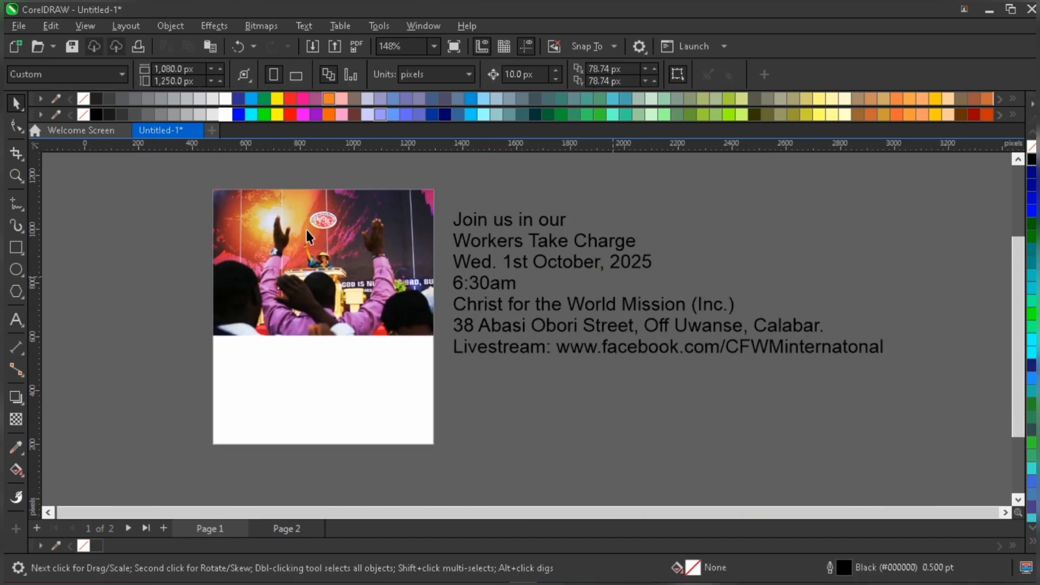
scroll(309, 227, up, 1)
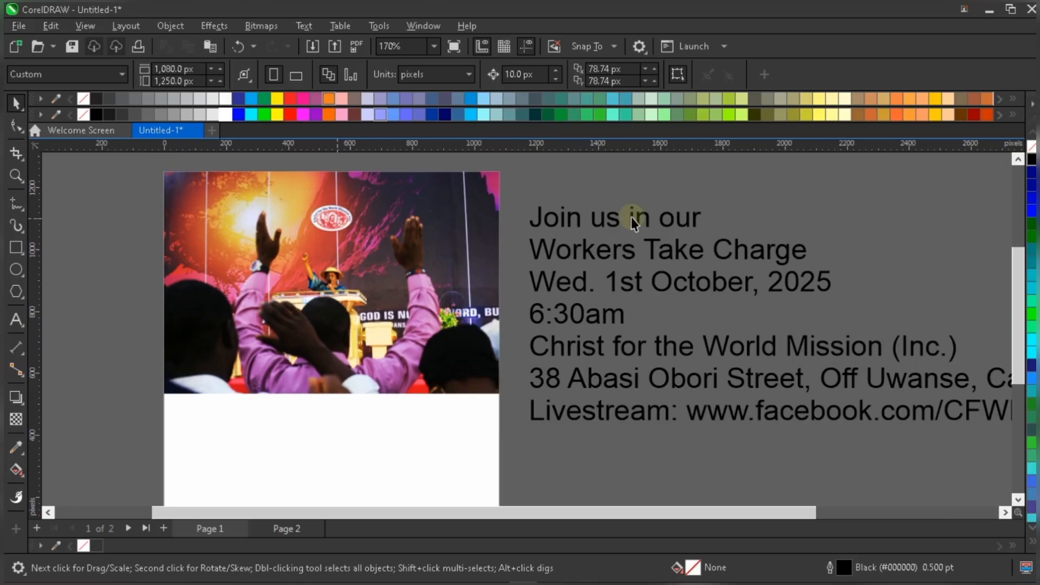
scroll(637, 217, down, 1)
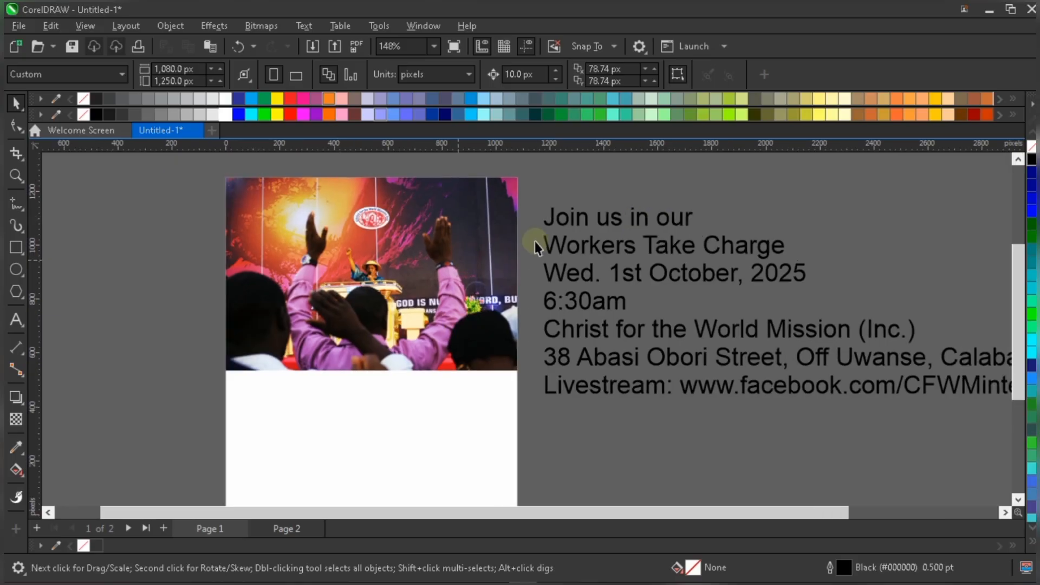
click(687, 250)
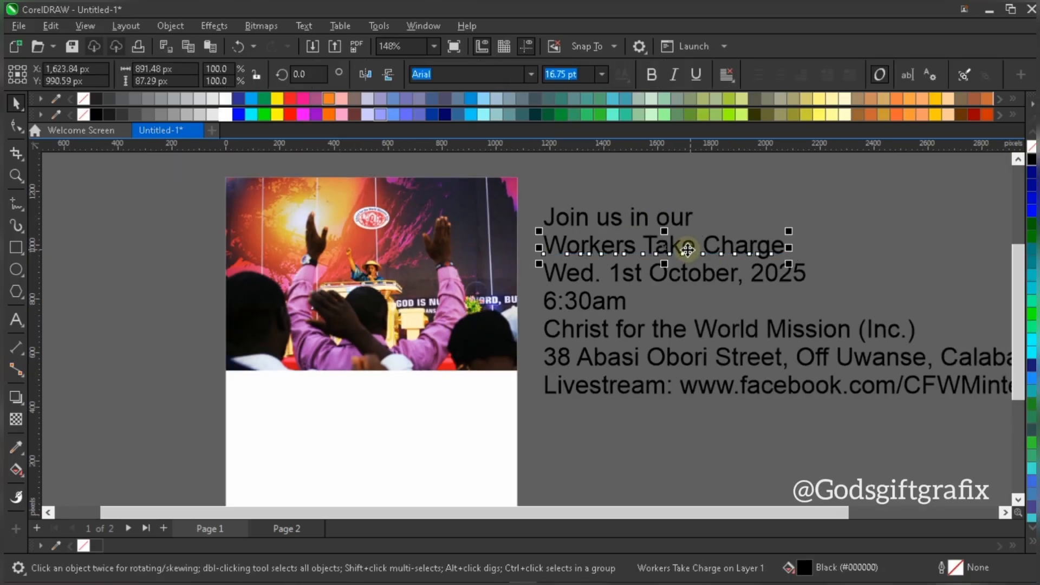
scroll(695, 238, down, 1)
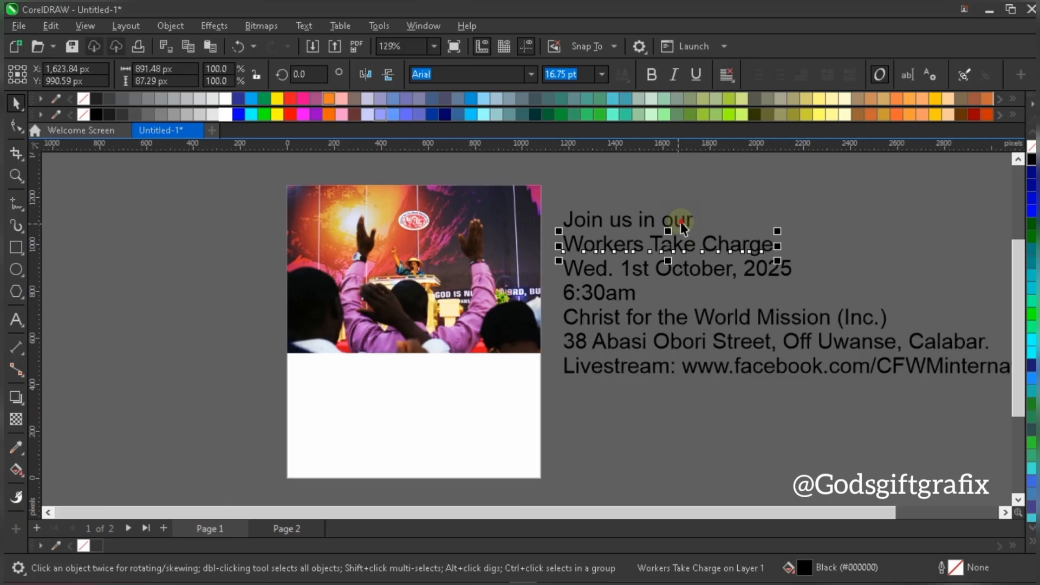
drag(727, 245, 414, 418)
scroll(416, 422, up, 2)
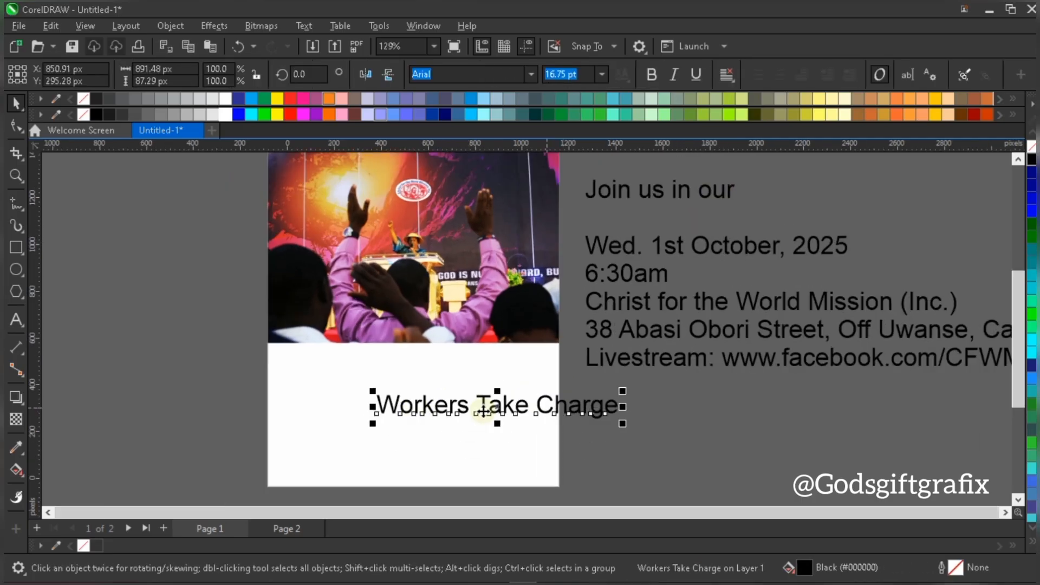
Step: Split the "Workers Take Charge" title into two lines after "Workers" and break it apart into separate text objects
drag(483, 391, 491, 372)
click(491, 373)
key(BackSpace)
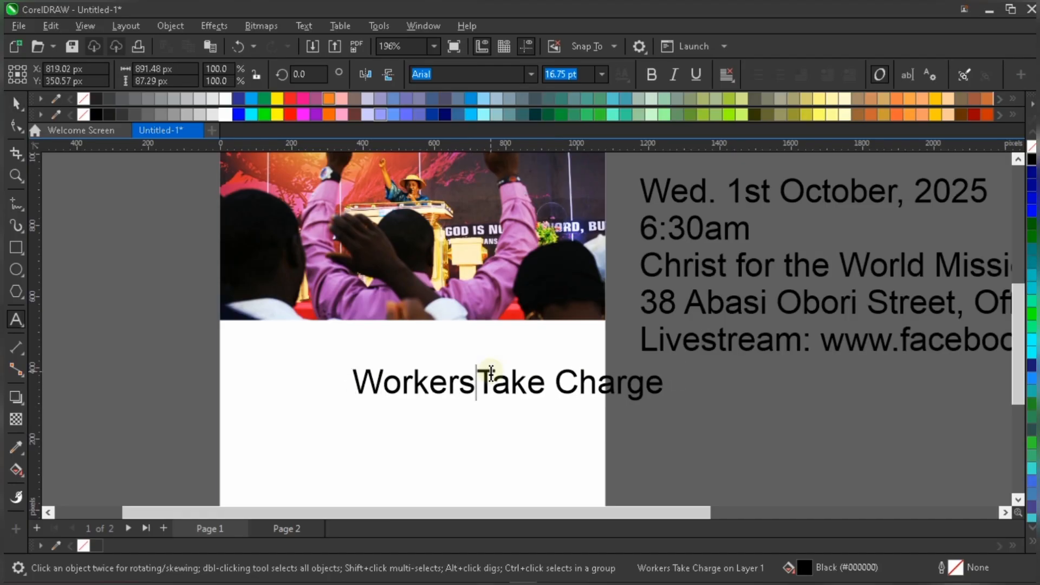
key(Return)
key(ctrl+k)
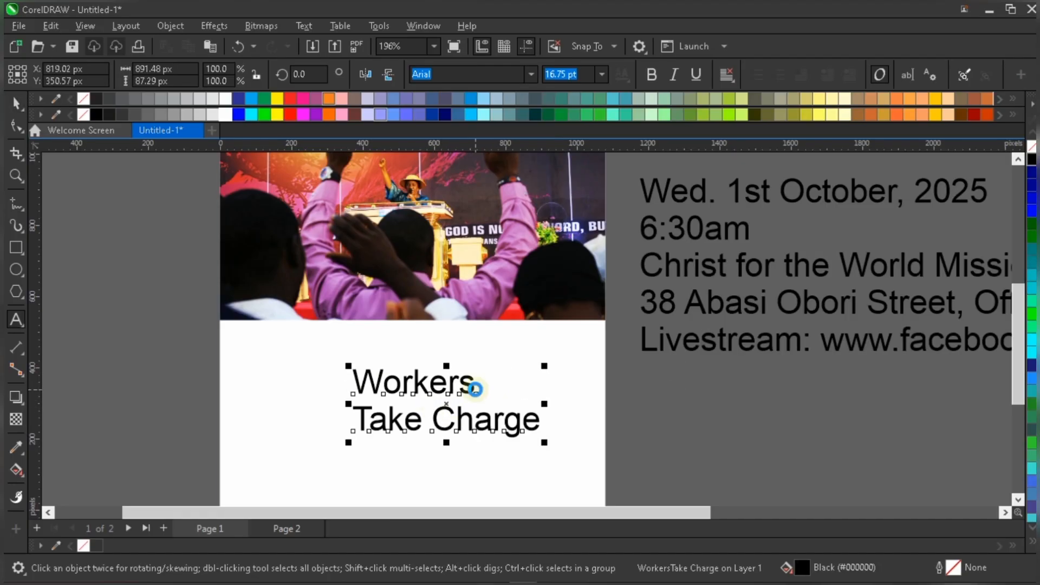
Step: Move "Workers" and "Take Charge" closer together on the white area, with "Workers" centered above "Take Charge"
click(472, 390)
mouse_move(467, 385)
mouse_down()
mouse_move(452, 379)
mouse_move(455, 358)
mouse_move(463, 372)
mouse_up()
drag(469, 421, 435, 405)
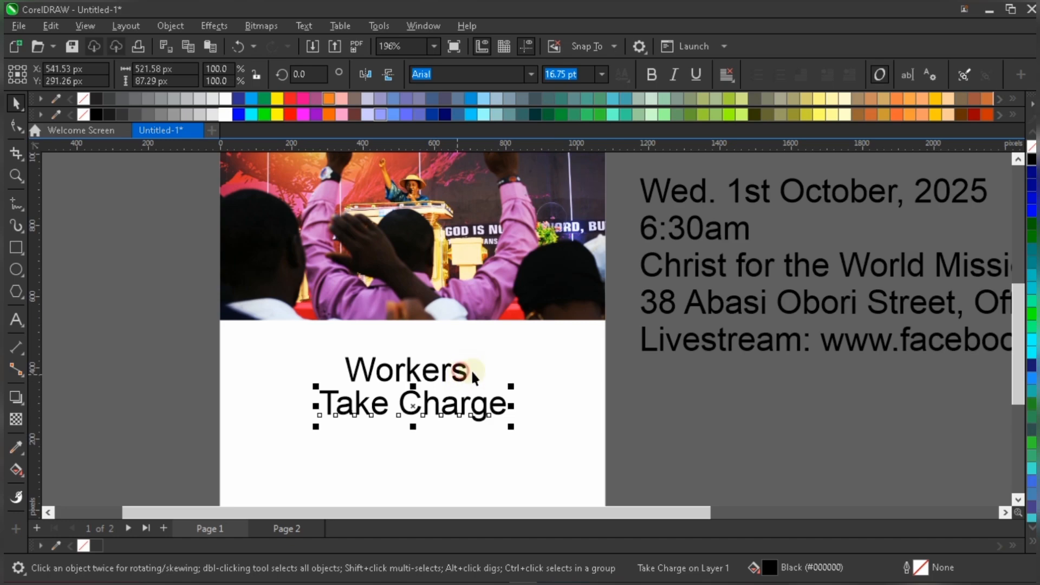
key(c)
click(659, 388)
scroll(688, 397, down, 1)
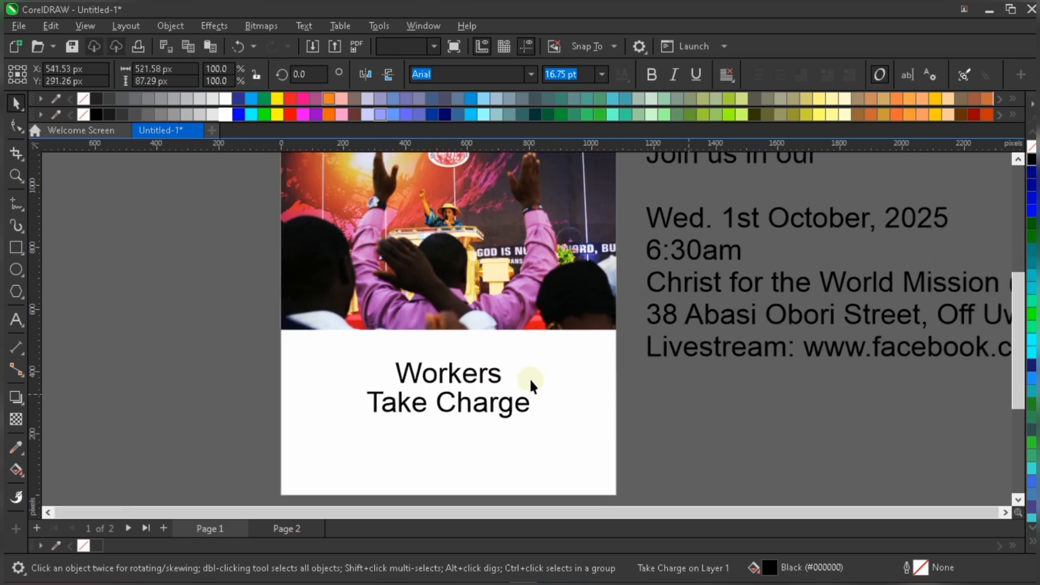
Step: Move both title lines together up to just below the photo, horizontally centered on the page
scroll(433, 372, up, 1)
click(238, 341)
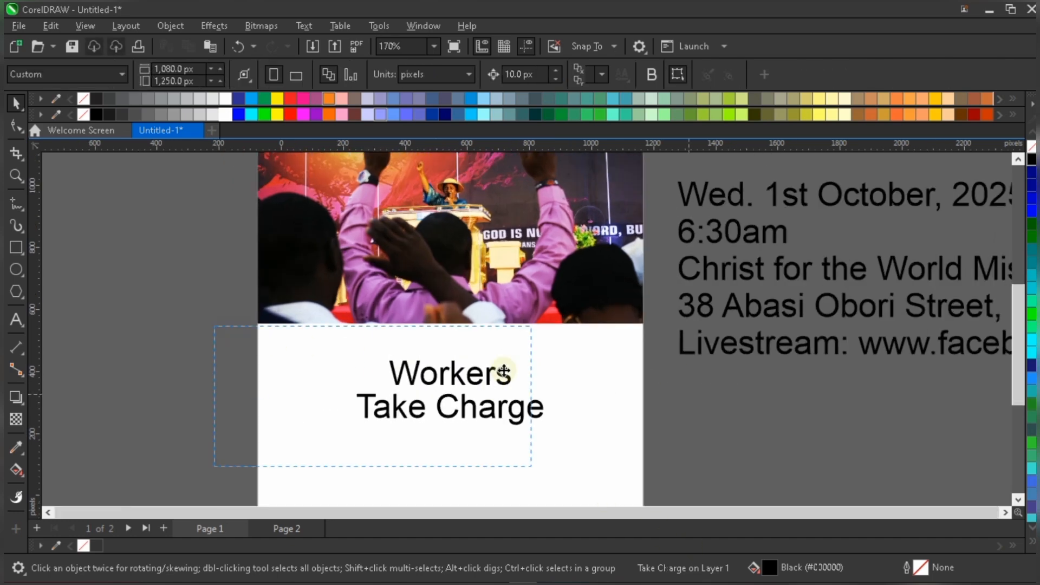
click(504, 353)
drag(504, 353, 502, 332)
Step: Set the font of both title lines to Harvest
click(485, 75)
text(h)
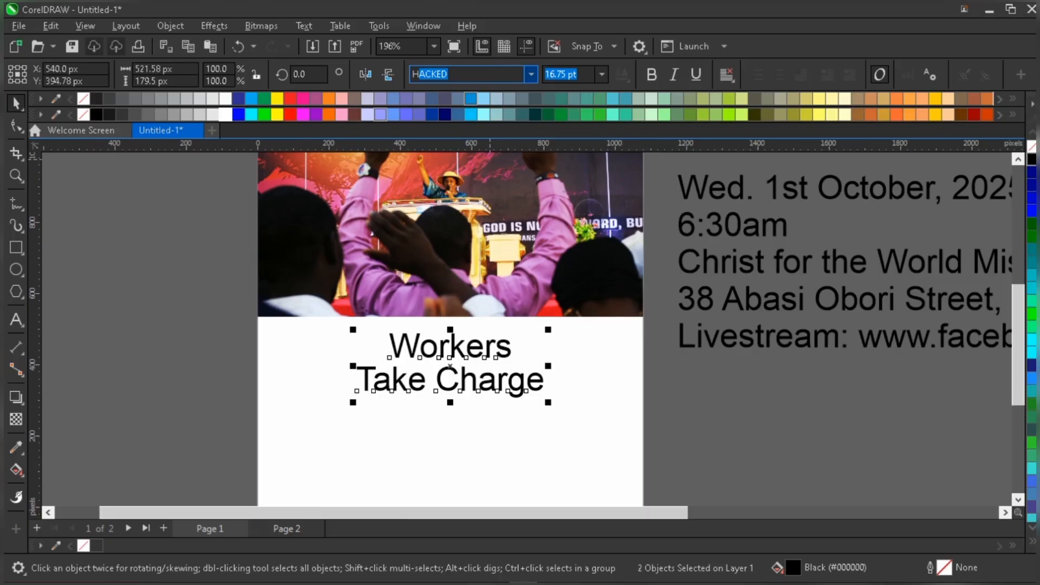
text(arvest)
click(458, 74)
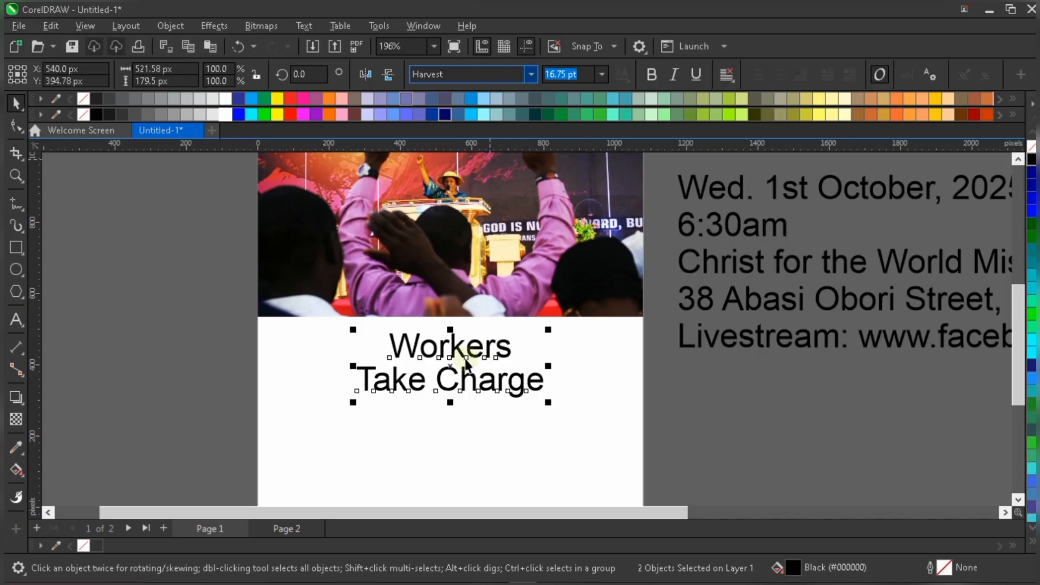
Step: Change the case of both title lines to UPPERCASE
scroll(477, 380, up, 1)
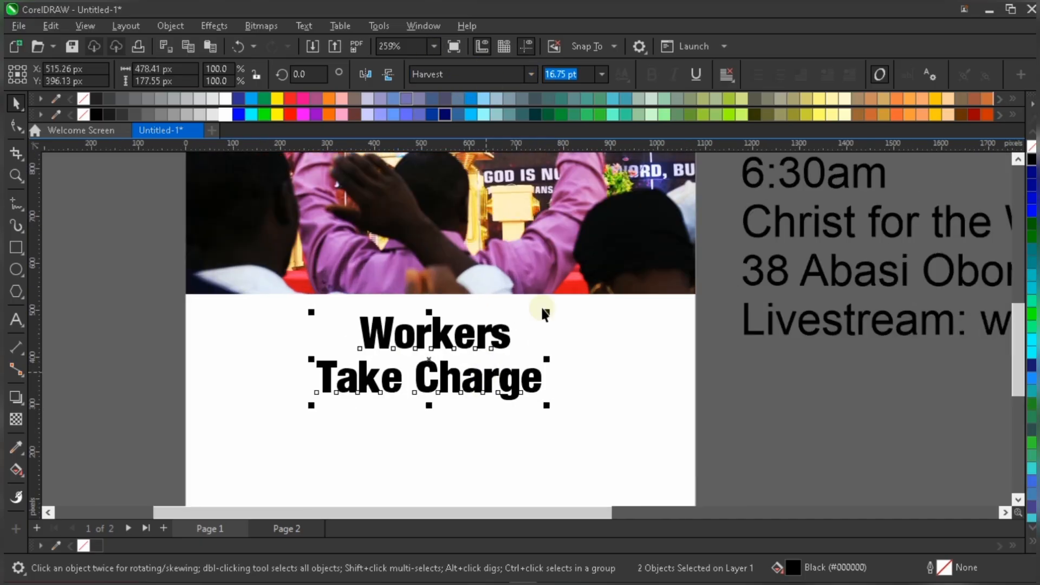
click(299, 26)
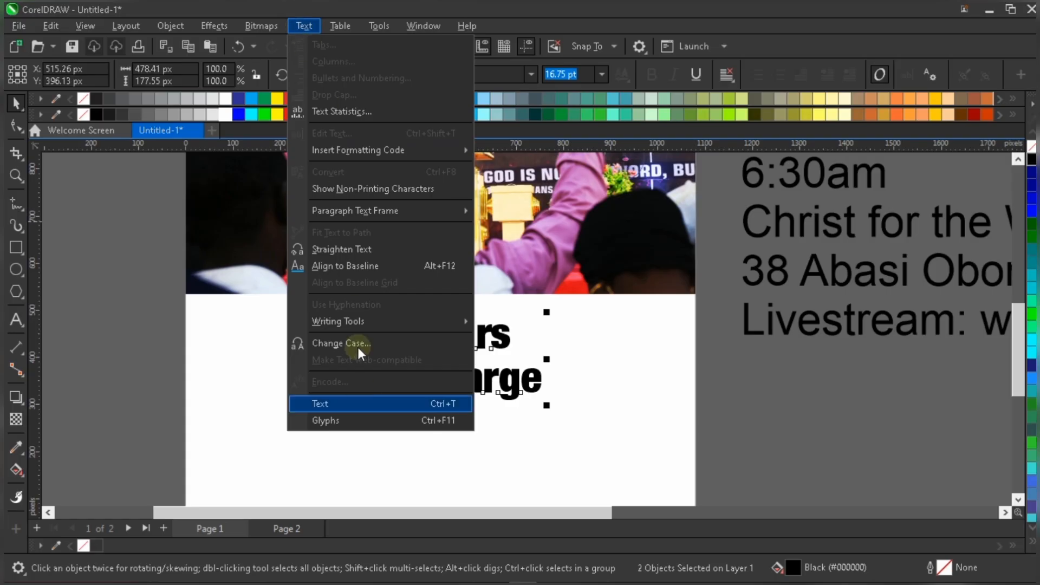
click(353, 343)
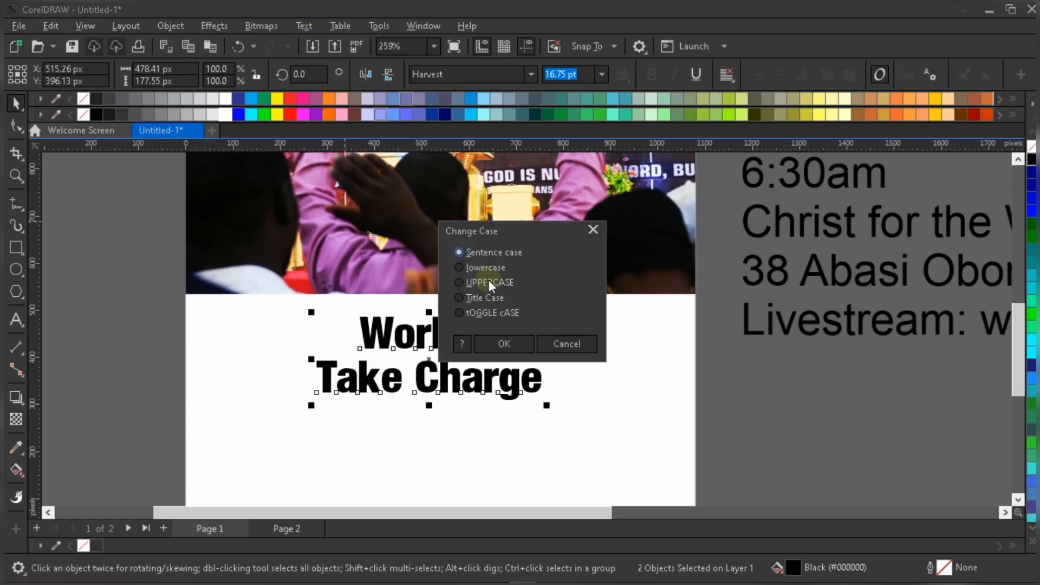
click(508, 342)
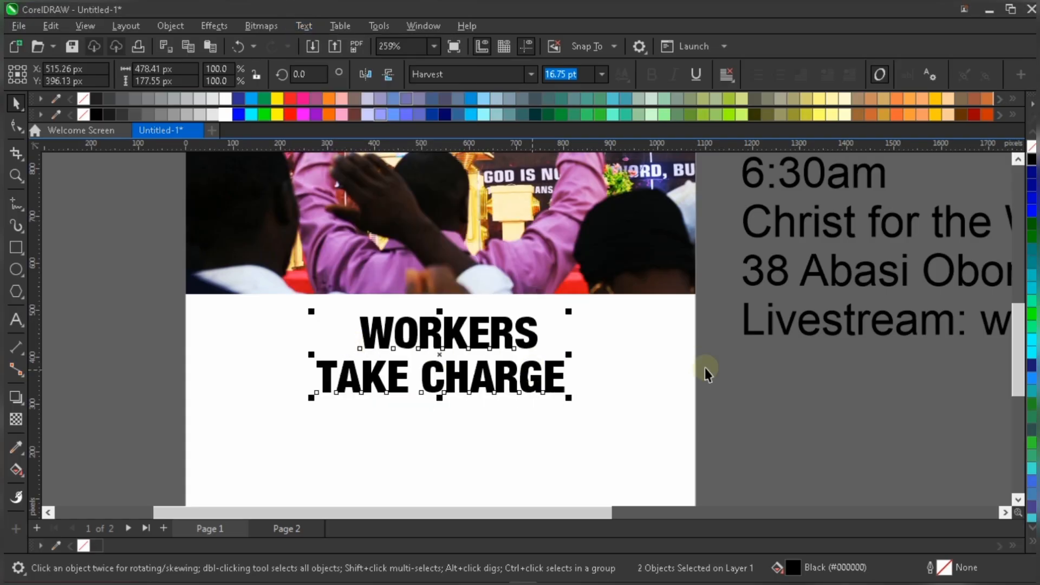
Step: Nudge the "TAKE CHARGE" line up by 10 px to tighten the gap below "WORKERS"
click(506, 353)
click(506, 371)
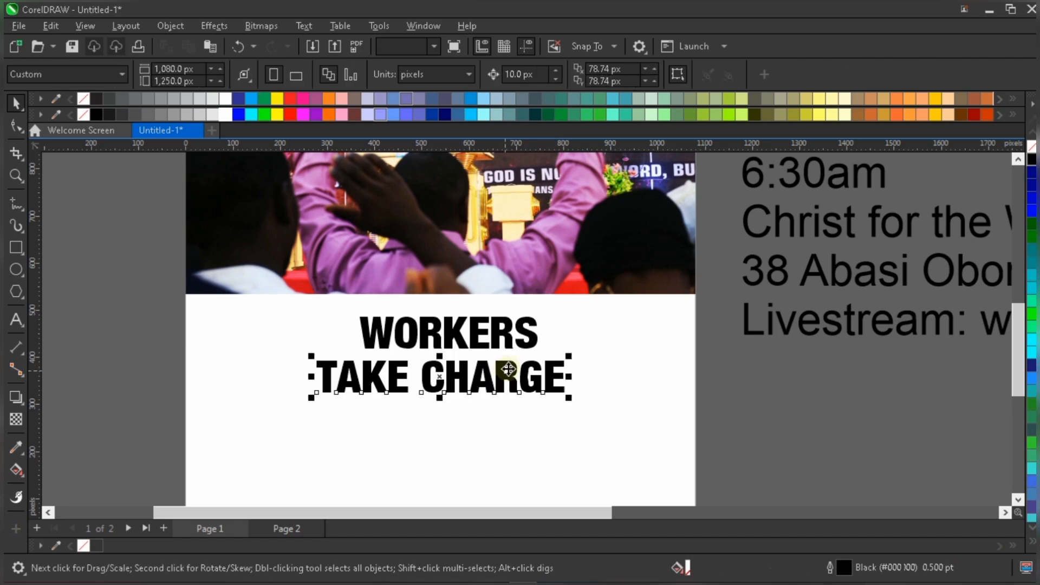
key(Up)
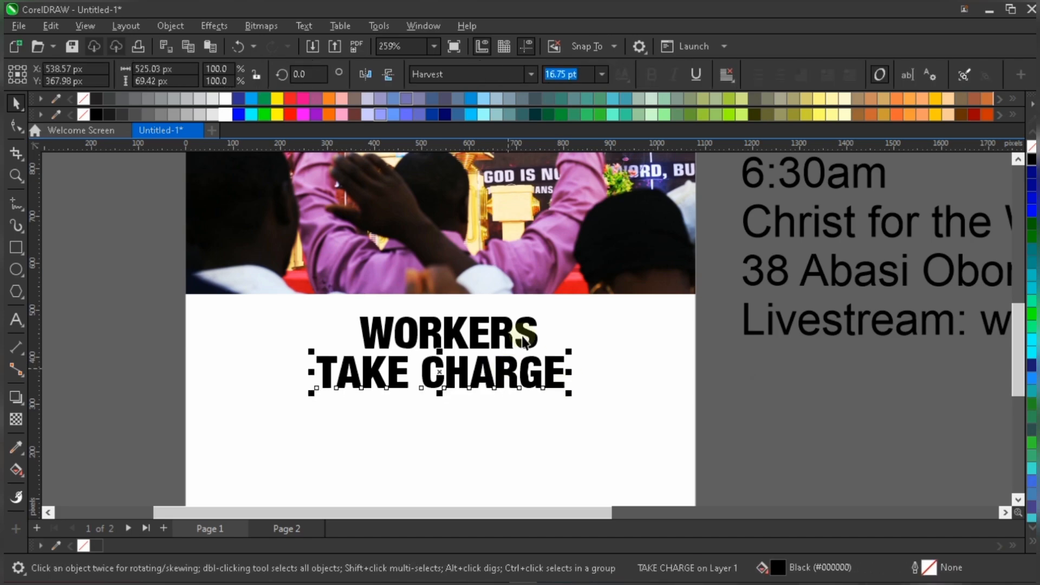
Step: Enlarge both title lines together proportionally to about 719 by 210 px and shift them down by about 37 px
shift+click(514, 342)
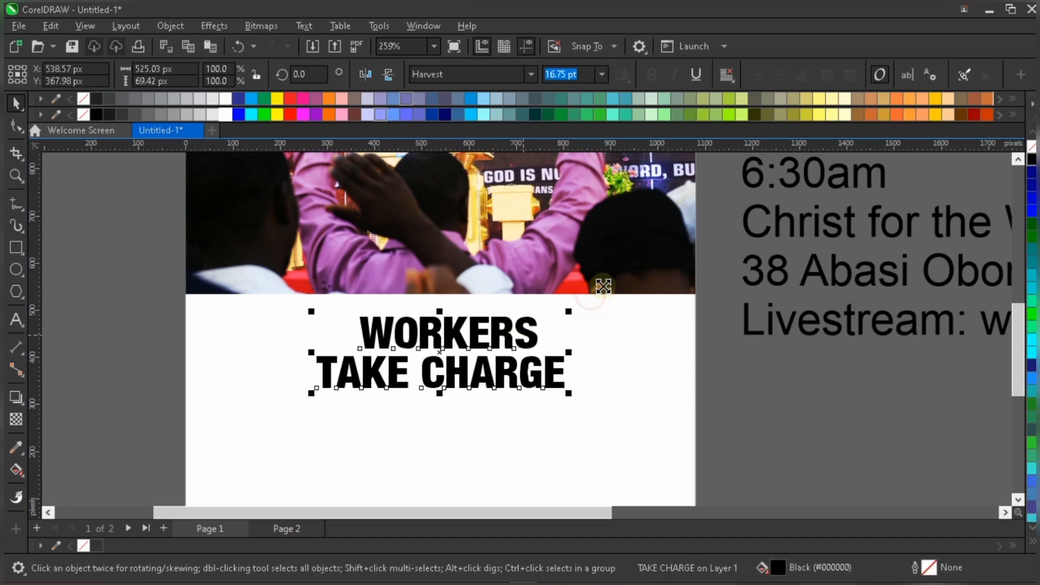
drag(590, 296, 552, 344)
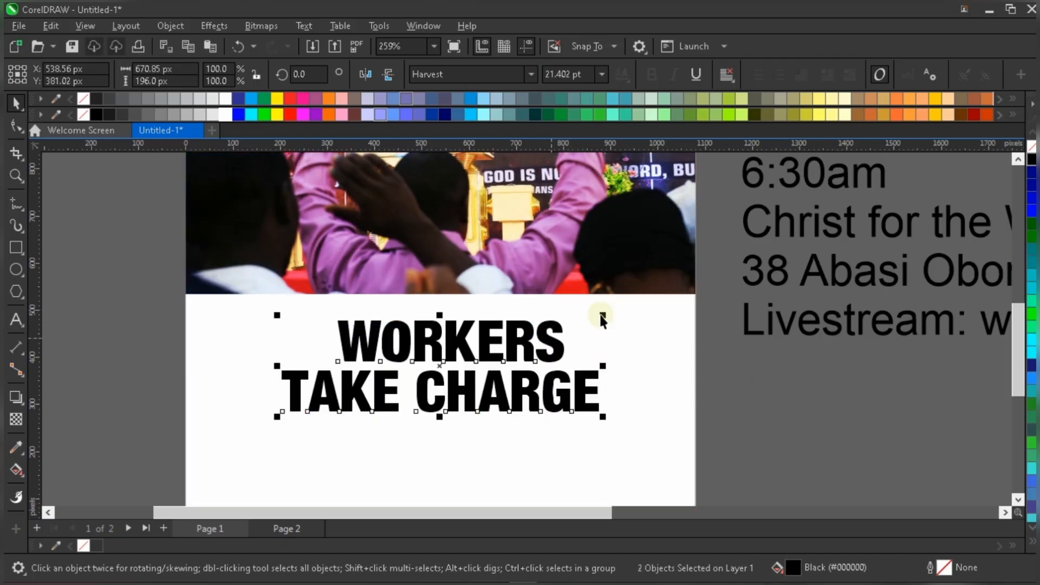
drag(612, 308, 611, 307)
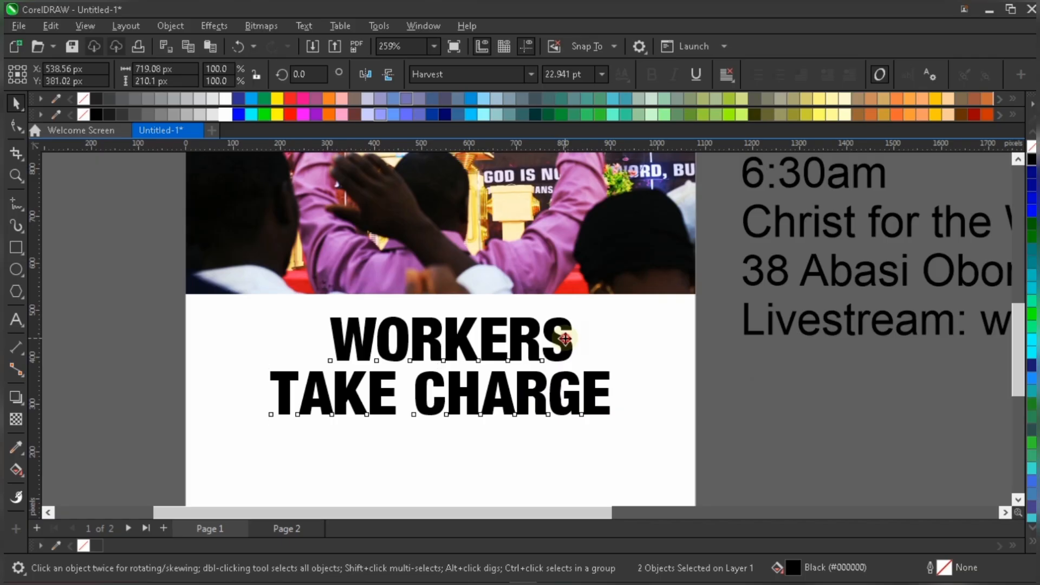
drag(565, 339, 602, 363)
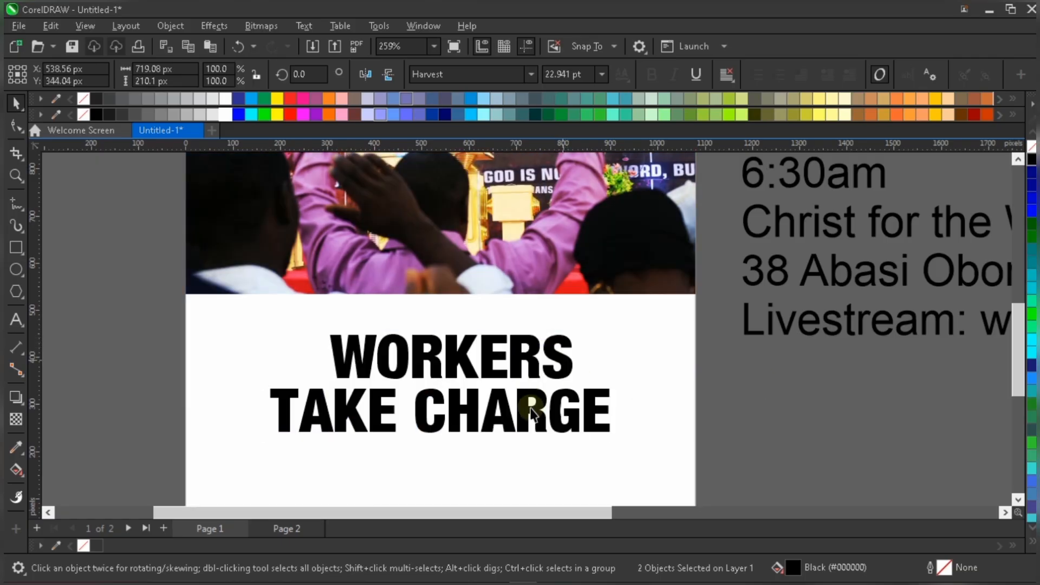
Step: Set the font size of both title lines to 23 pt
key(Escape)
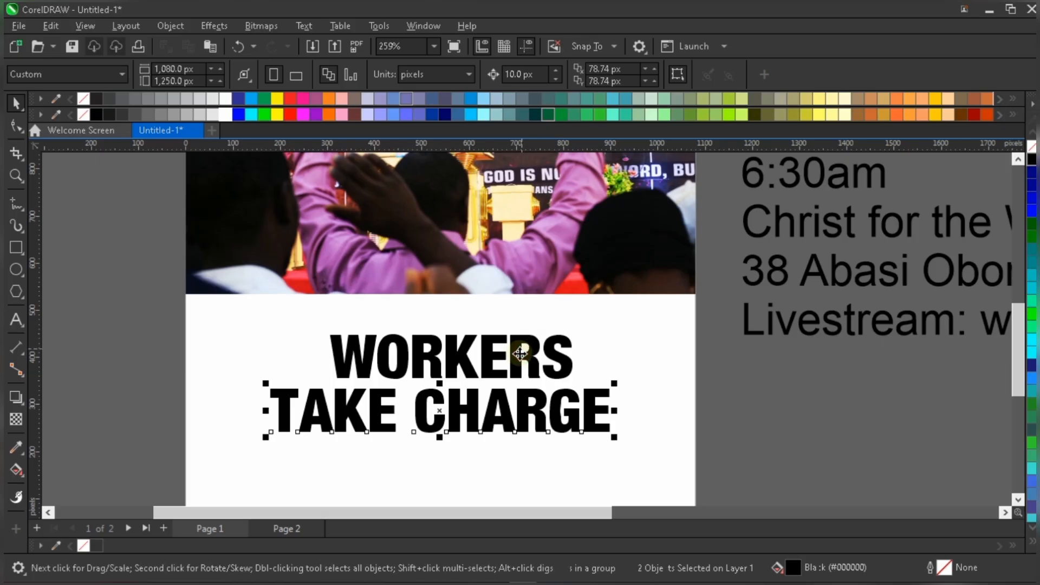
click(569, 74)
text(2)
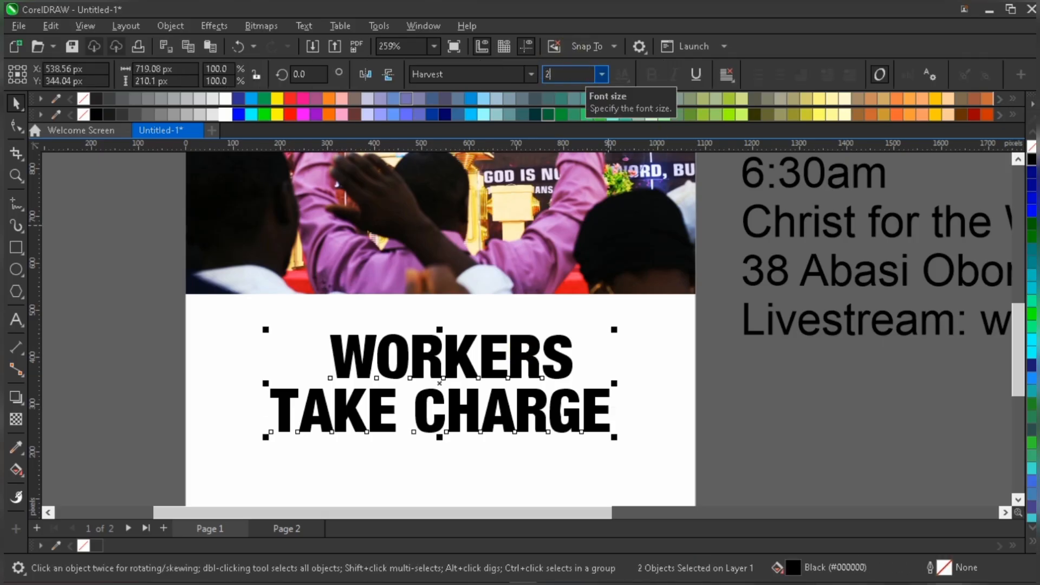
text(3)
key(Return)
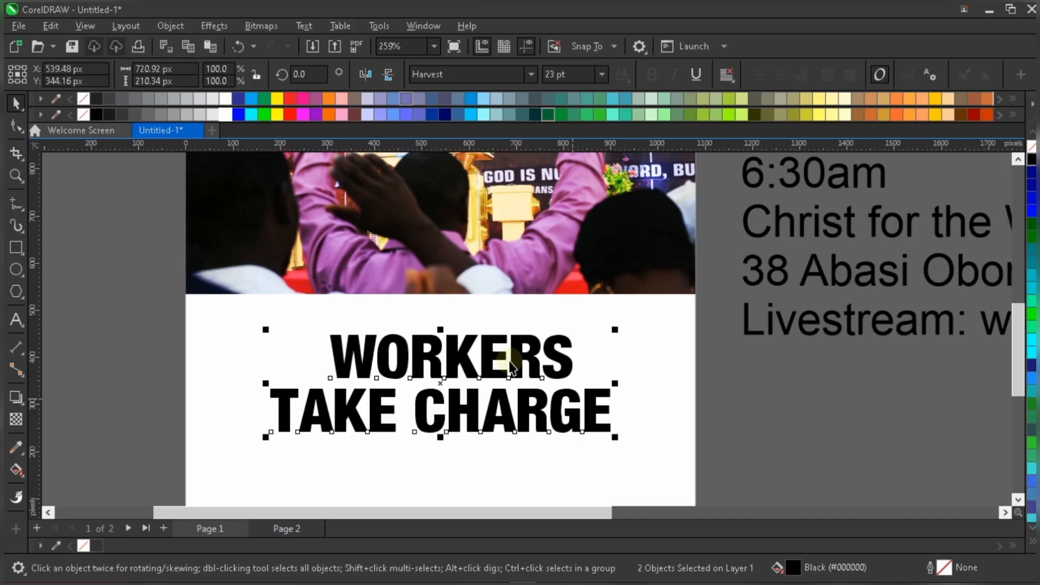
Step: Move the "Join us in our" text onto the flyer, directly above "WORKERS" at the photo's lower edge
scroll(510, 361, down, 1)
click(652, 426)
scroll(652, 426, down, 1)
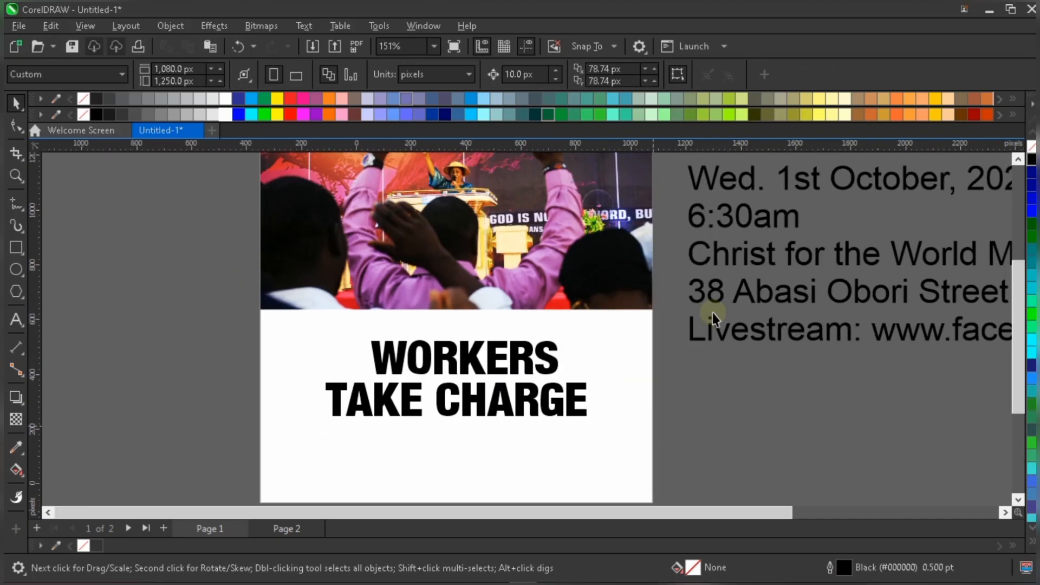
click(726, 184)
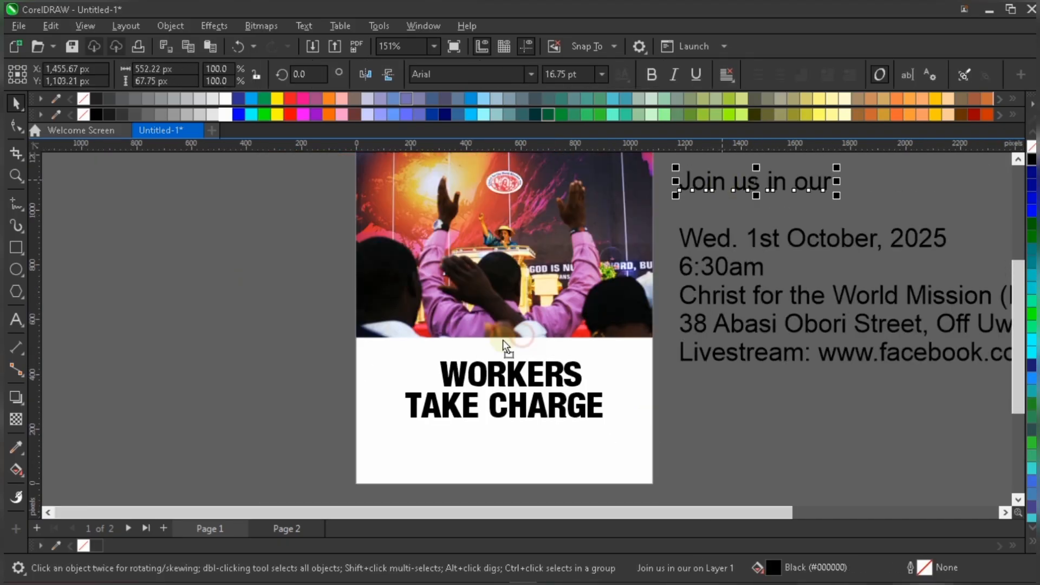
drag(503, 339, 495, 343)
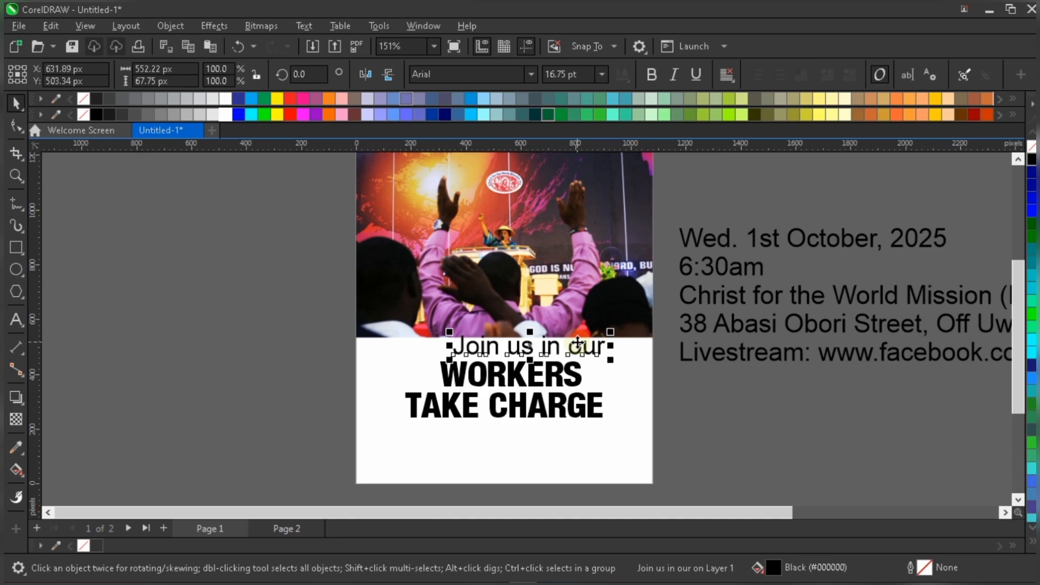
Step: Shrink the "Join us in our" text proportionally to about 474 by 58 px
scroll(578, 342, up, 1)
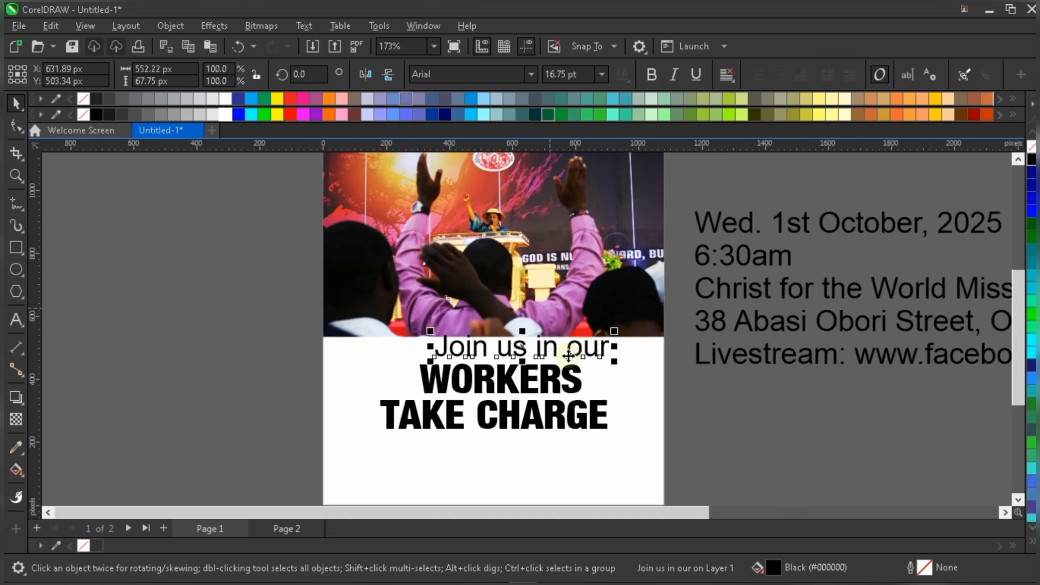
scroll(568, 355, up, 1)
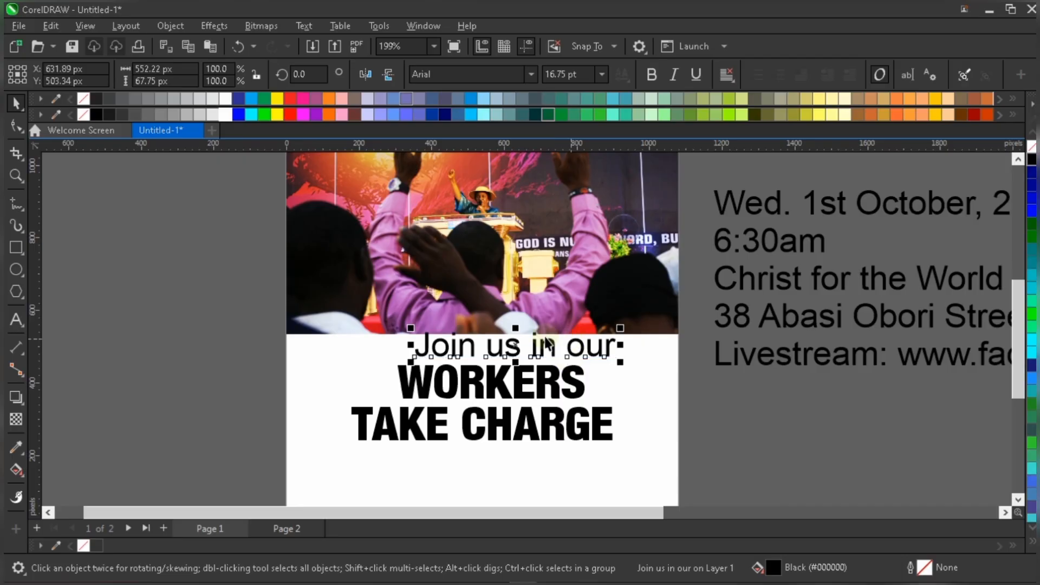
scroll(542, 352, up, 2)
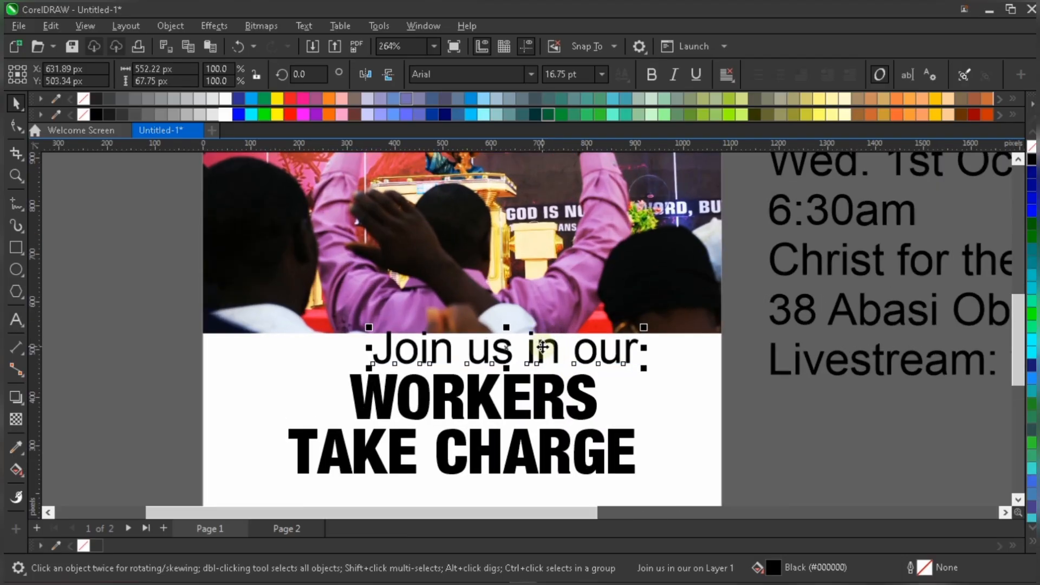
drag(643, 327, 606, 325)
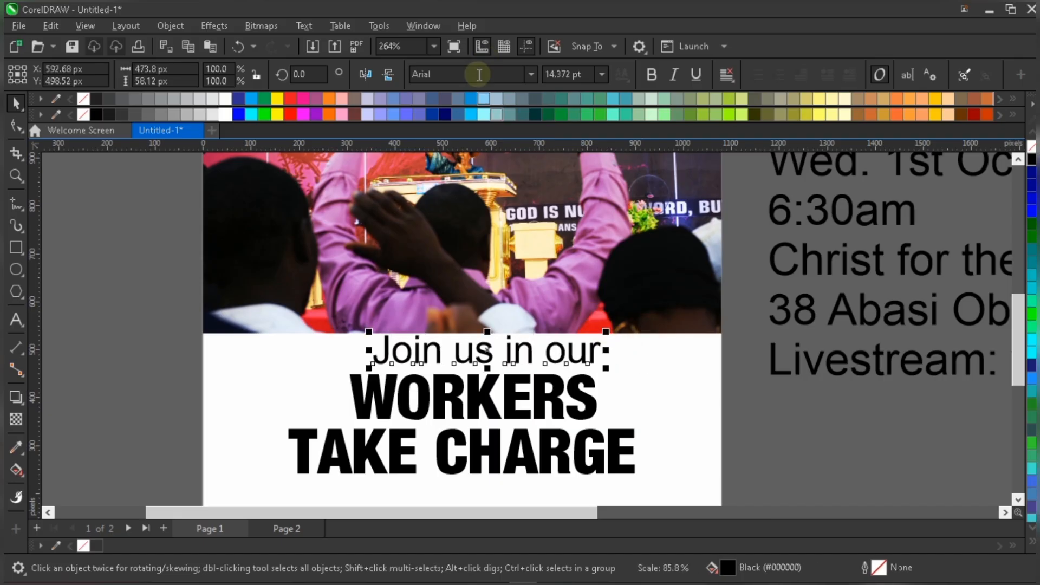
Step: Set the font of the "Join us in our" text to Bellarina
click(499, 79)
text(Be)
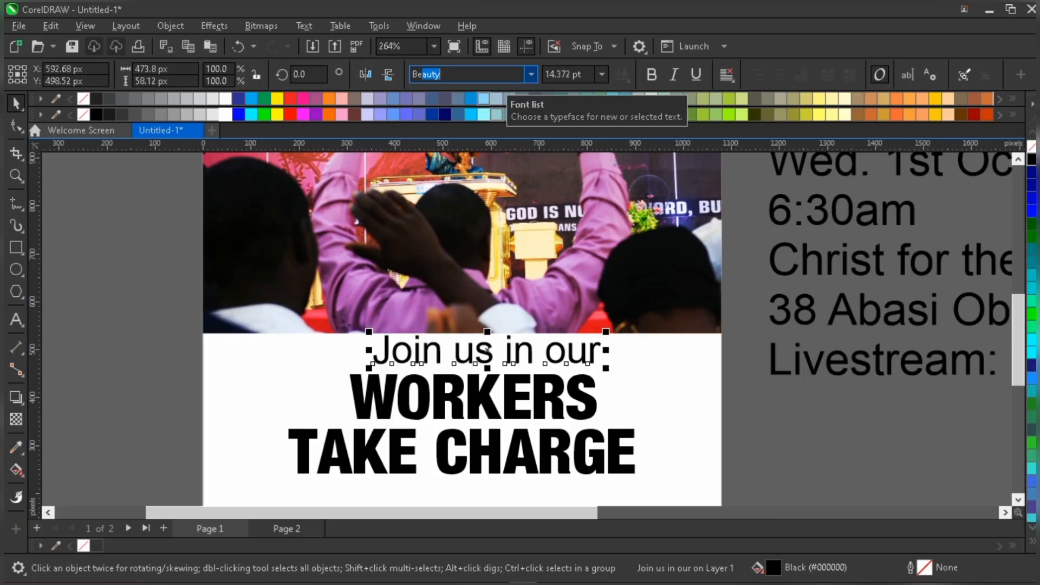
text(llarina)
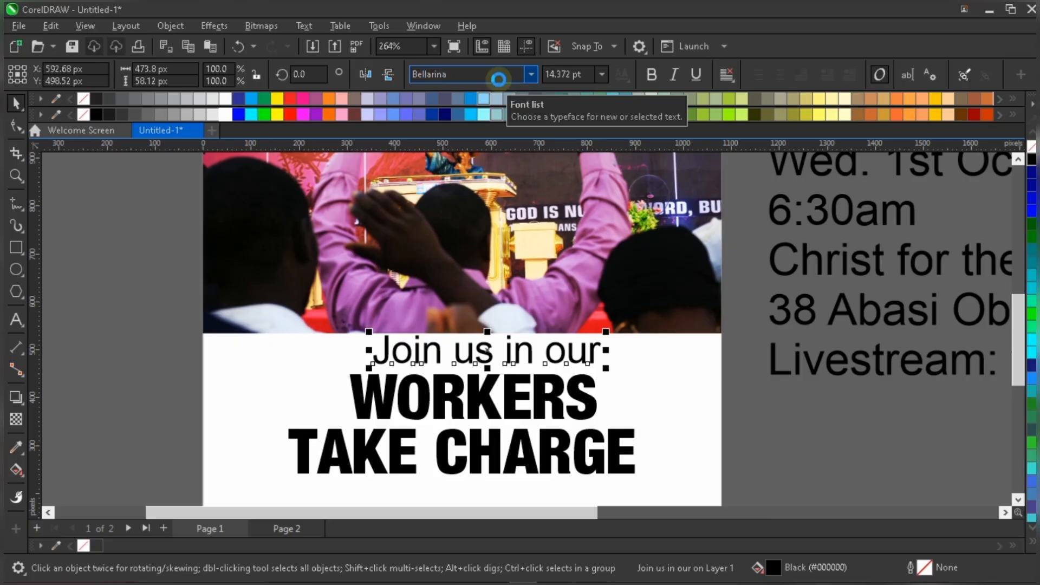
key(Return)
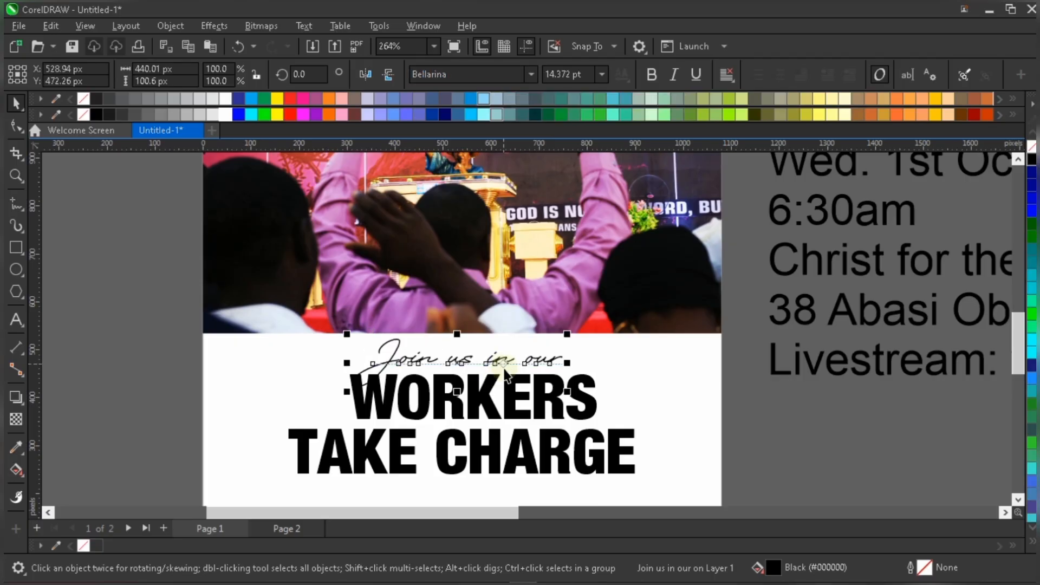
Step: Enlarge the "Join us in our" text proportionally to about 478 by 109 px and place it closely above "WORKERS"
scroll(504, 369, up, 2)
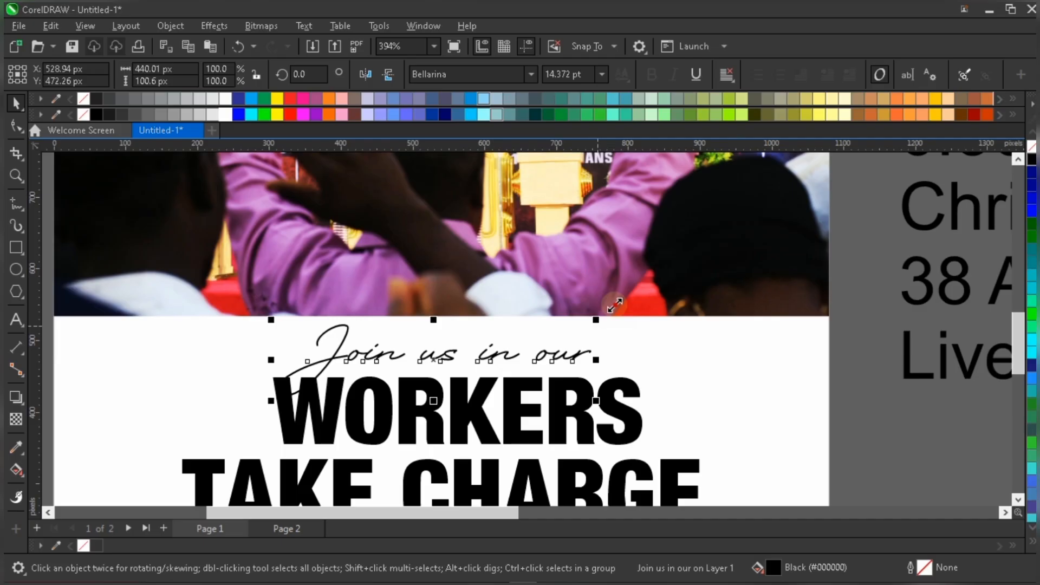
drag(614, 306, 628, 299)
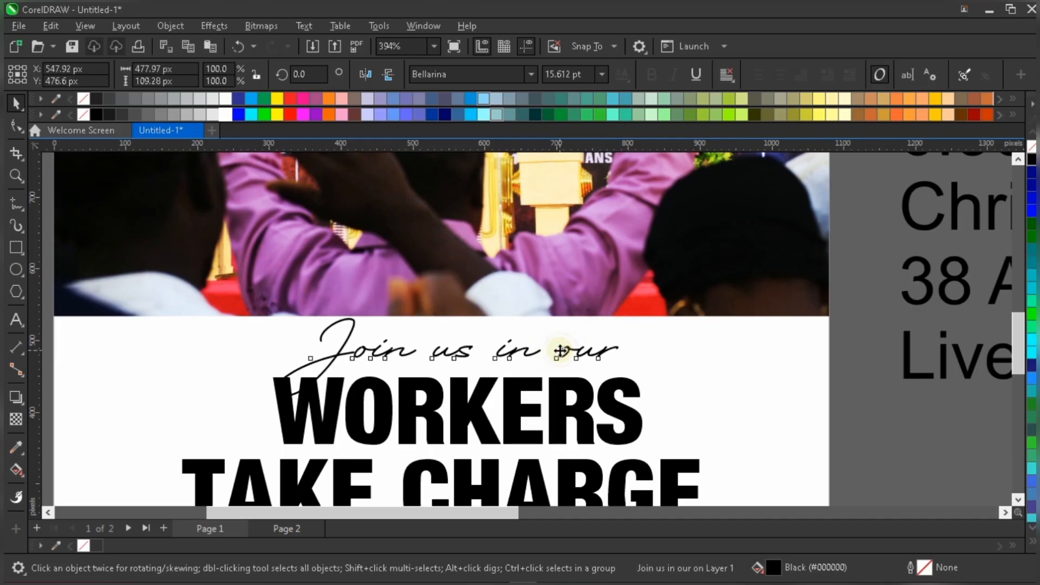
drag(560, 361, 560, 357)
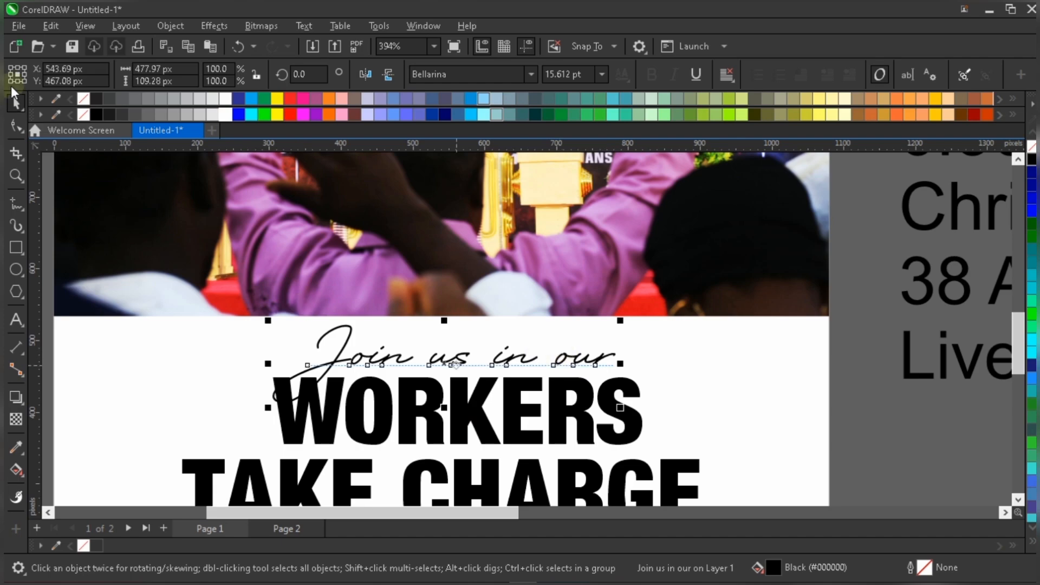
Step: Give the "Join us in our" text a black outline
right_click(99, 116)
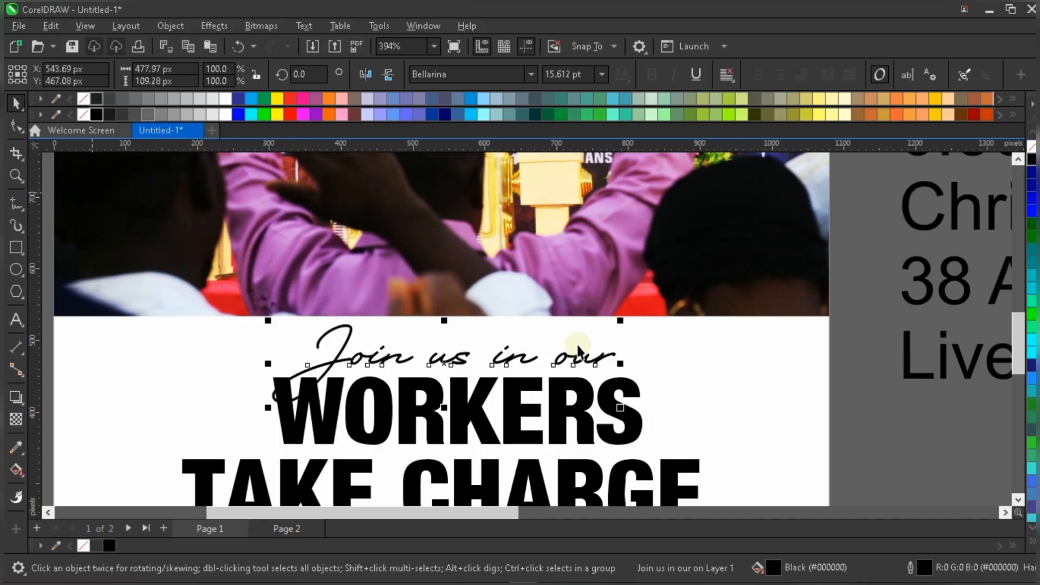
scroll(595, 336, down, 1)
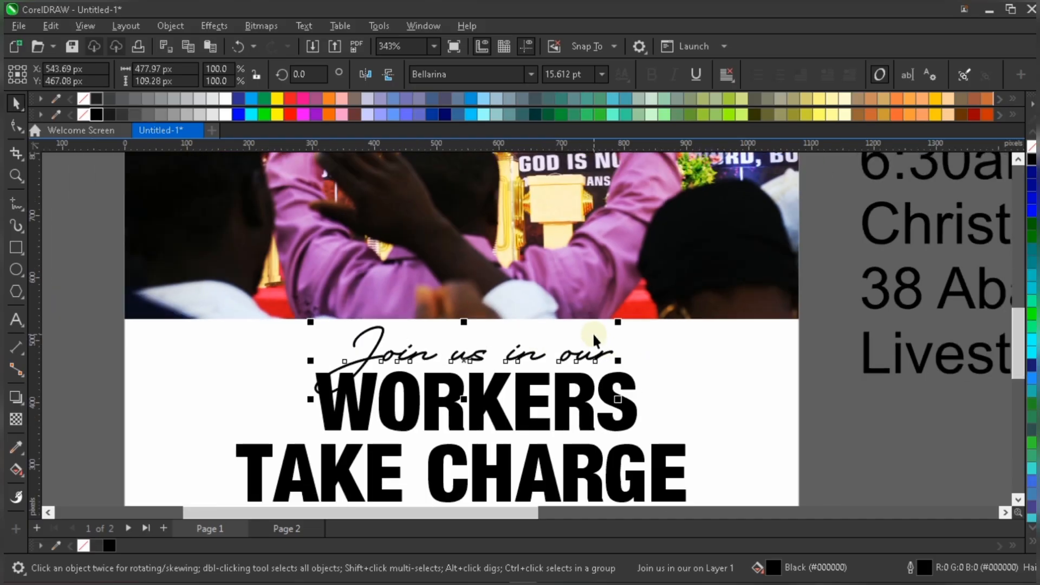
Step: Examine the letter and word spacing of the "Join us in our" text above "WORKERS"
scroll(594, 336, down, 1)
scroll(598, 355, up, 3)
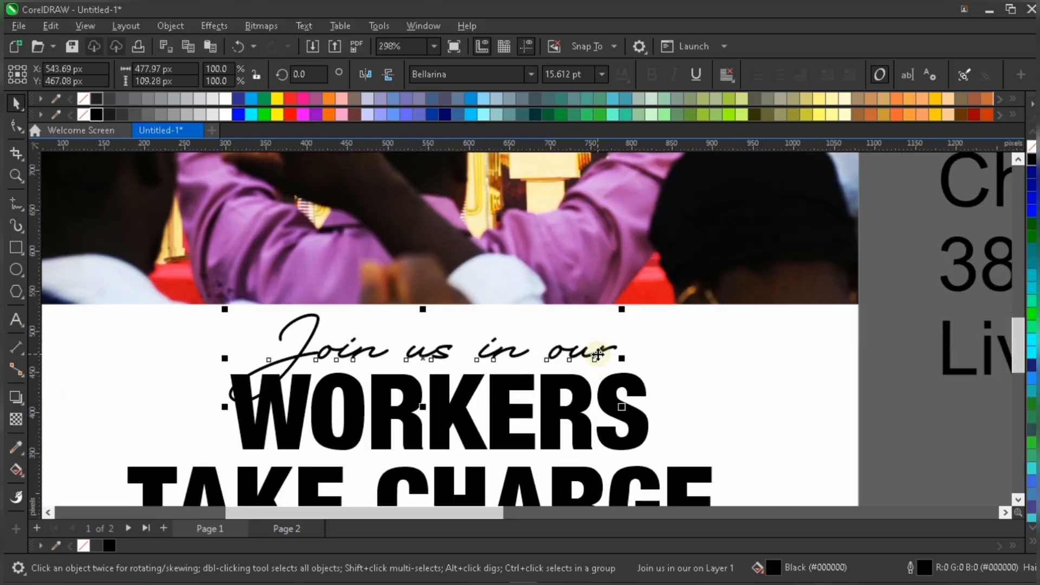
scroll(453, 349, up, 2)
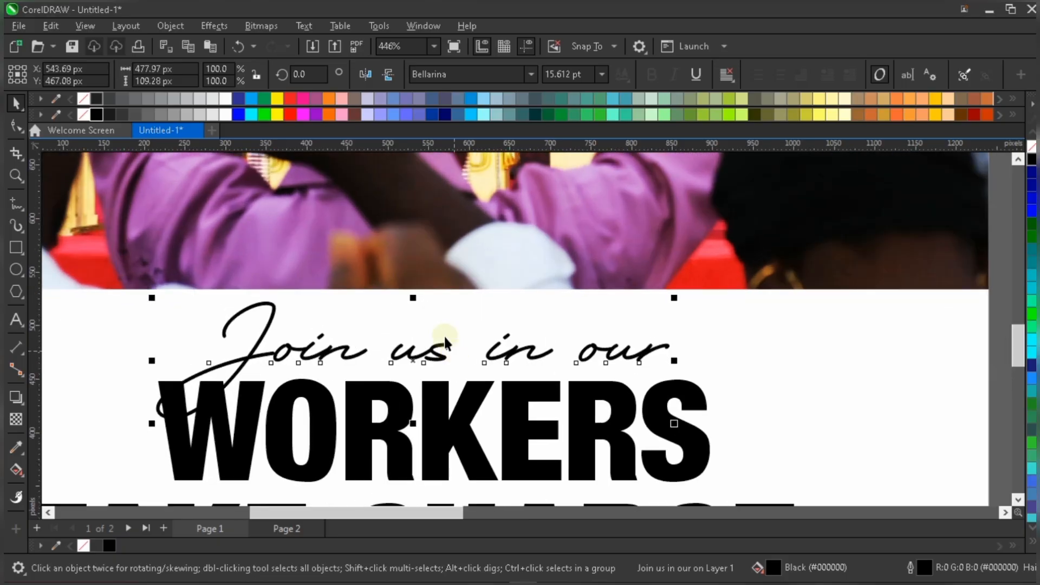
scroll(443, 341, up, 2)
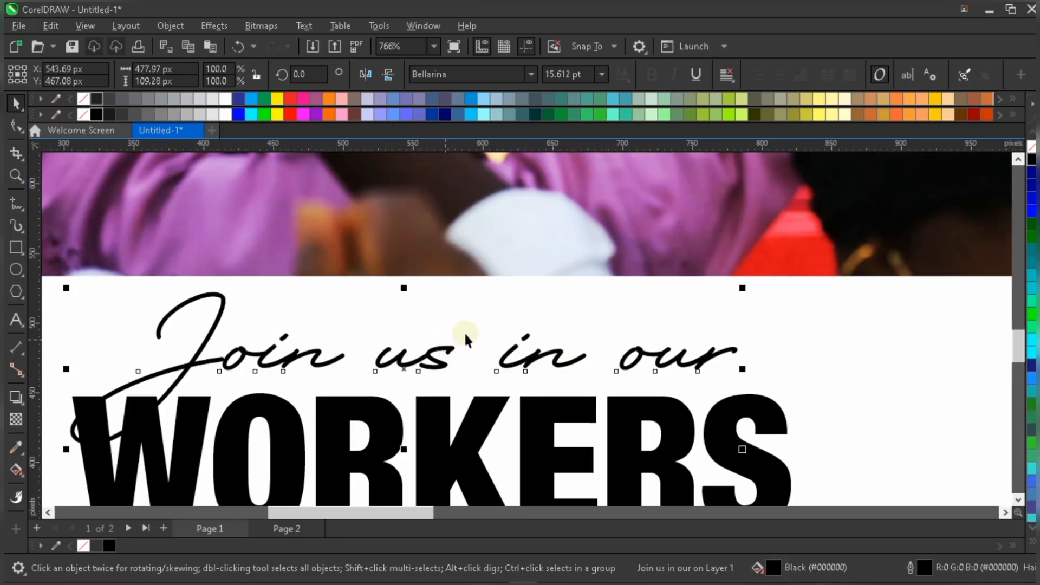
scroll(314, 359, up, 1)
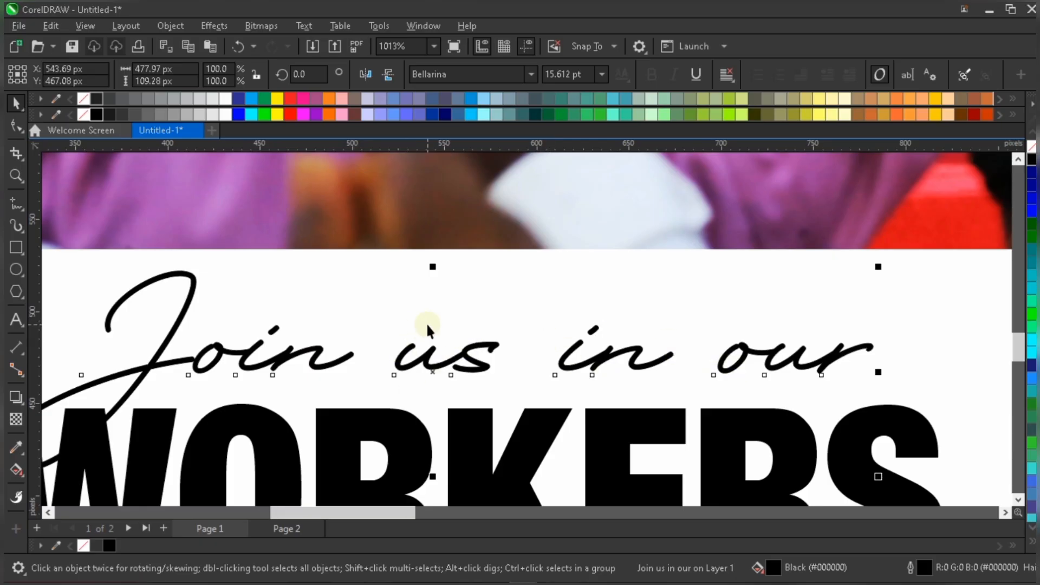
scroll(425, 322, down, 1)
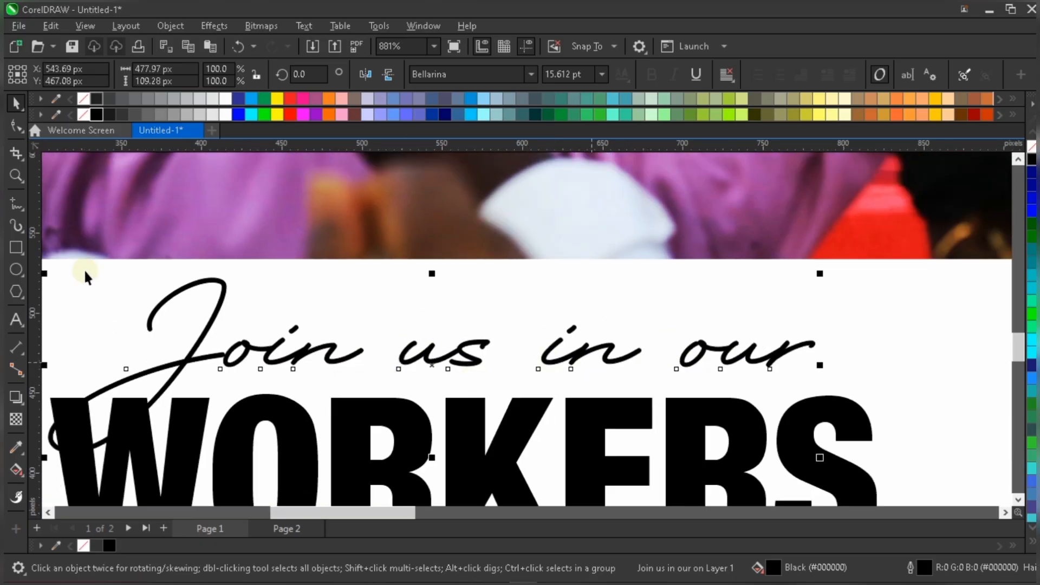
click(17, 129)
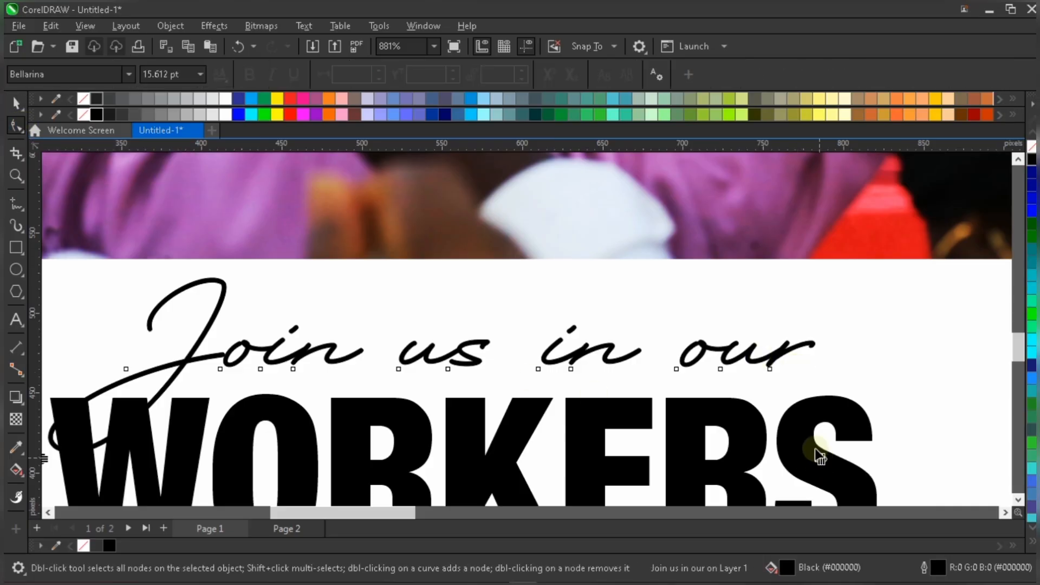
scroll(714, 366, down, 2)
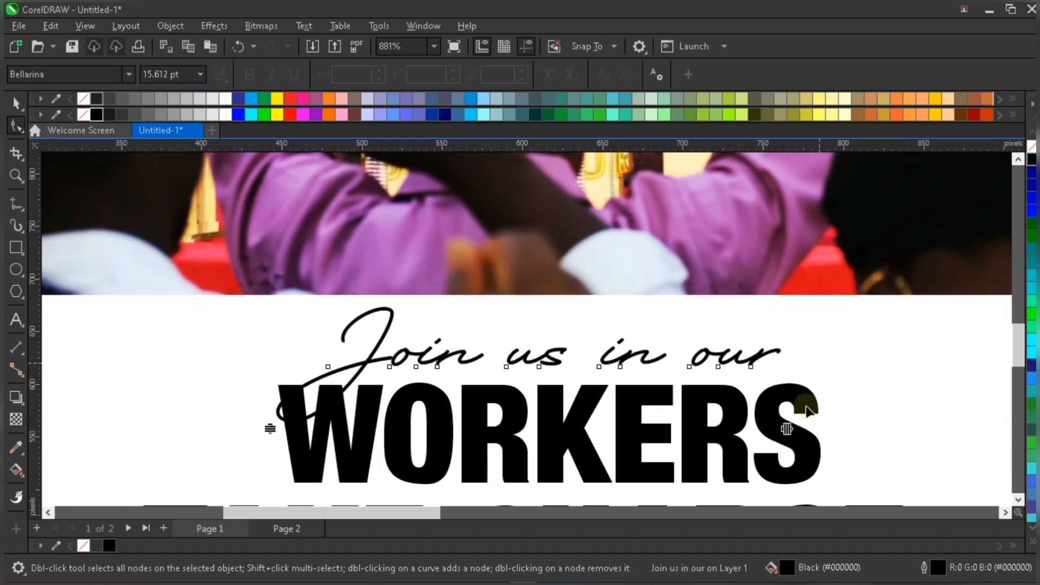
scroll(790, 428, up, 3)
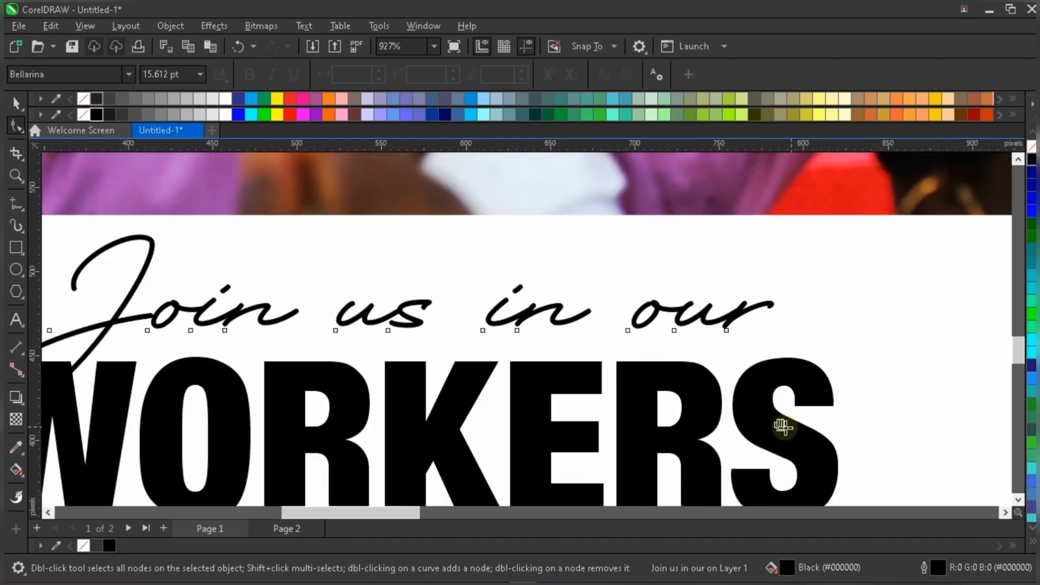
scroll(547, 362, down, 1)
scroll(477, 314, down, 1)
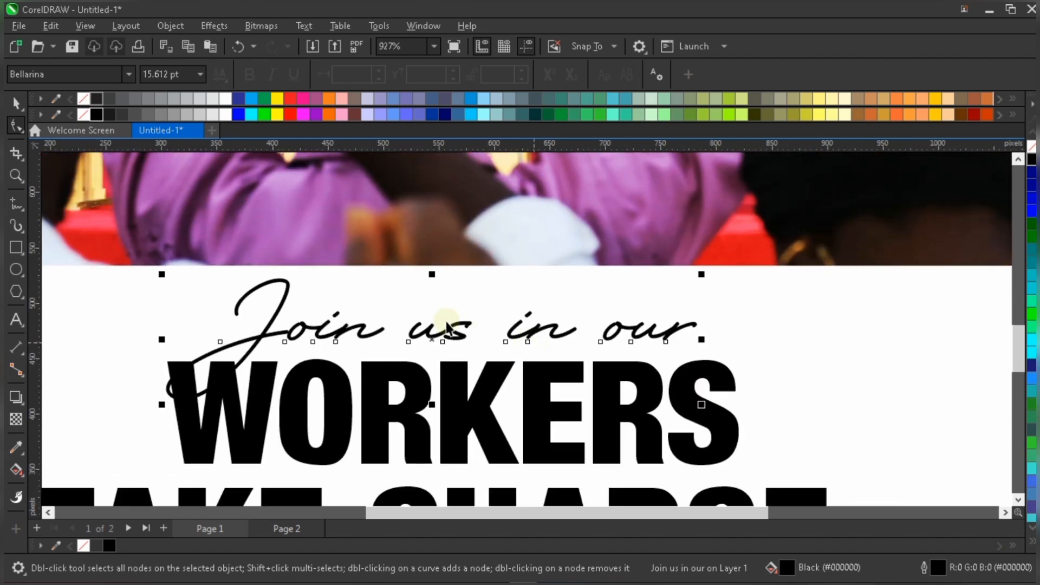
Step: Move the "Join us in our" text away from "WORKERS" into the empty white area below "TAKE CHARGE"
scroll(447, 322, down, 2)
key(space)
drag(451, 325, 802, 389)
scroll(571, 341, down, 1)
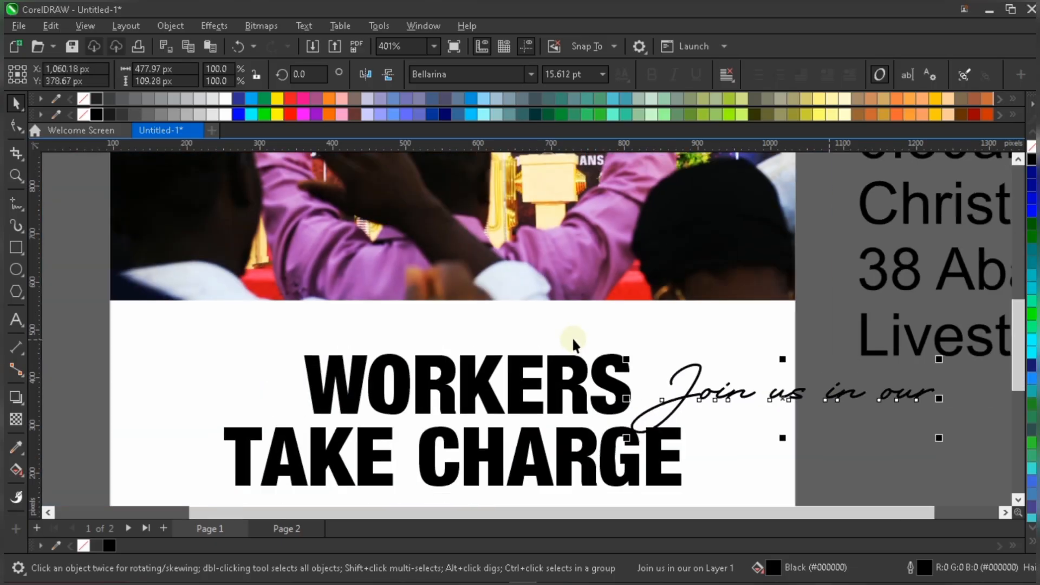
scroll(688, 358, down, 1)
drag(708, 364, 435, 425)
scroll(480, 481, down, 1)
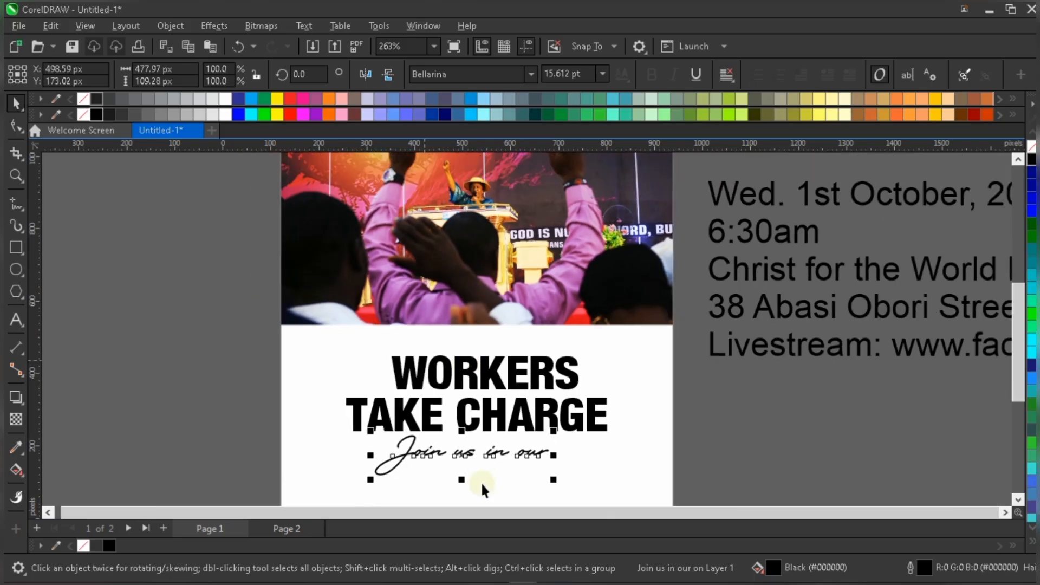
Step: Tighten the word spacing of the "Join us in our" text until it is about 440 px wide
scroll(482, 471, up, 1)
scroll(466, 474, up, 1)
scroll(464, 471, up, 1)
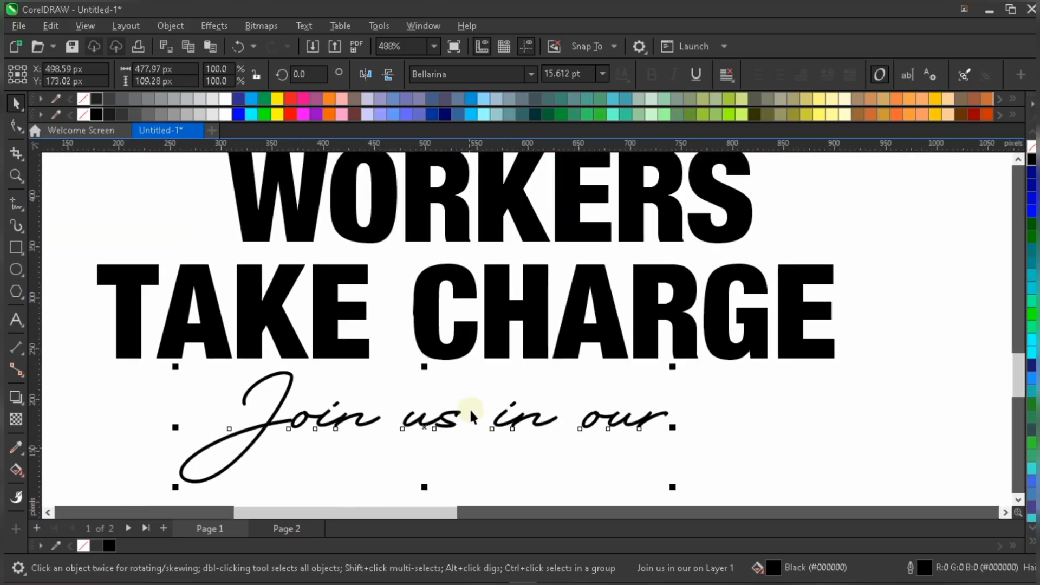
scroll(470, 405, down, 1)
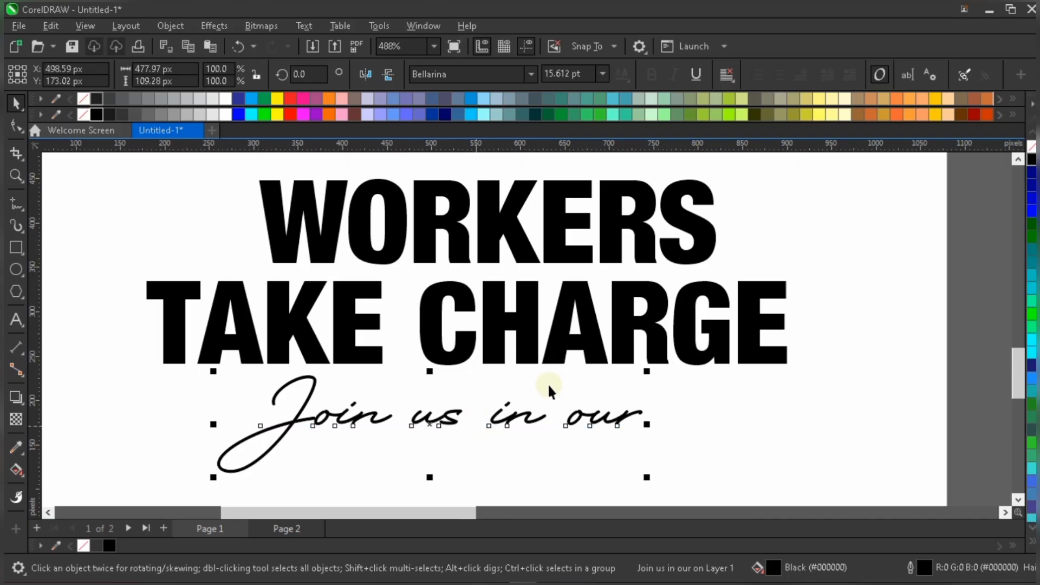
scroll(501, 461, up, 1)
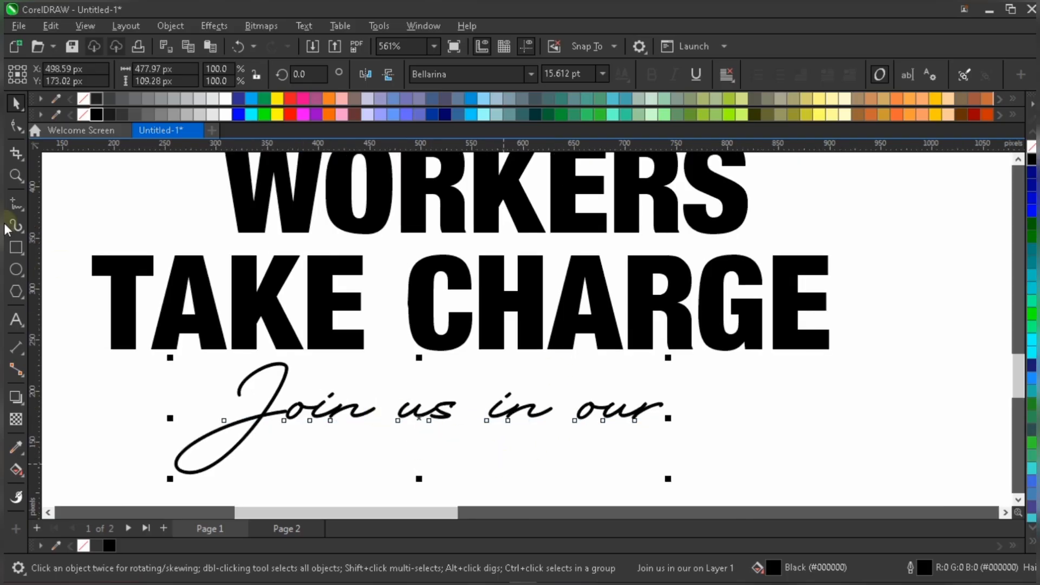
click(16, 127)
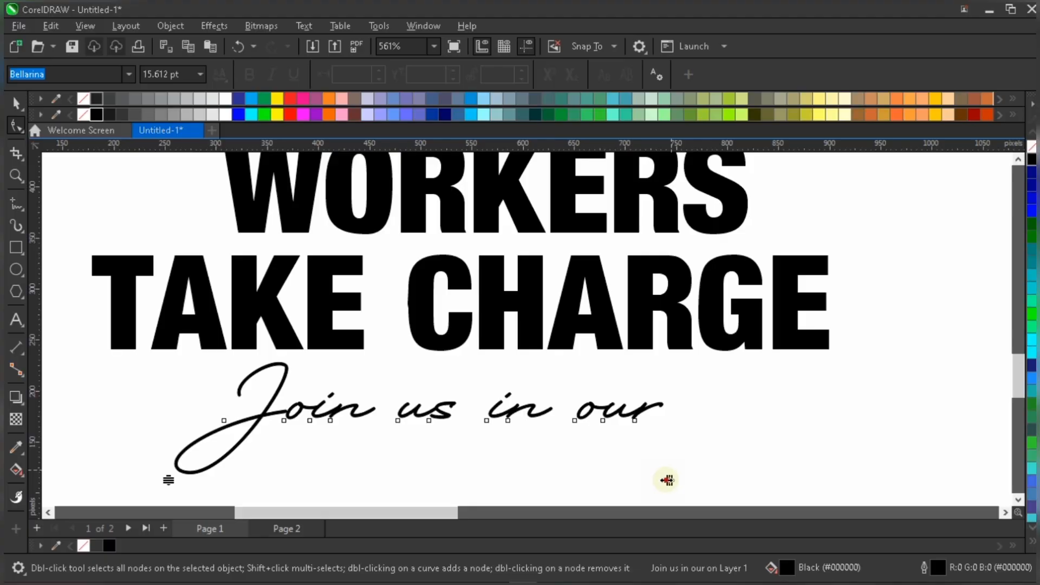
drag(666, 479, 632, 472)
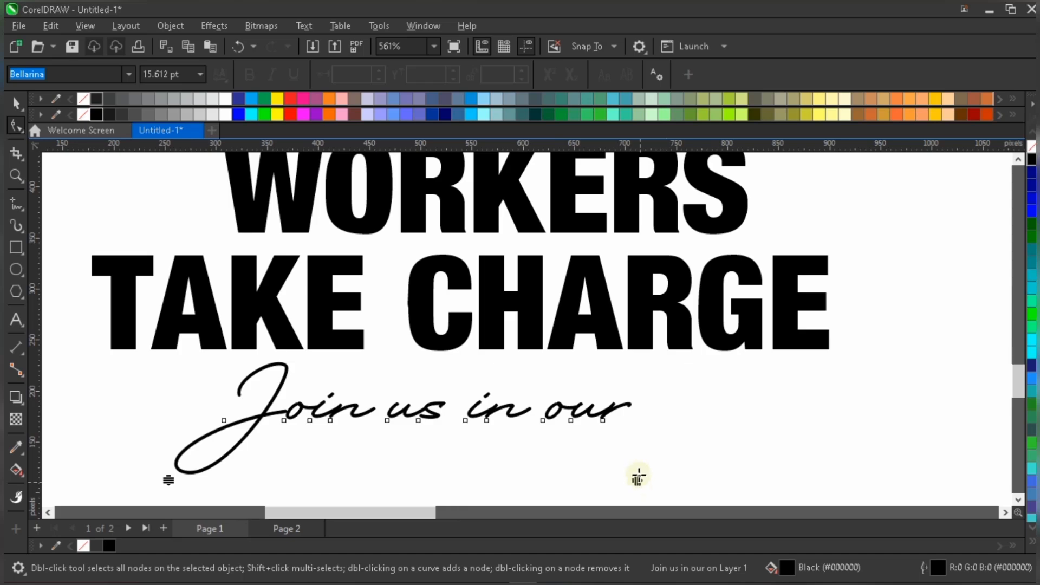
scroll(631, 482, up, 1)
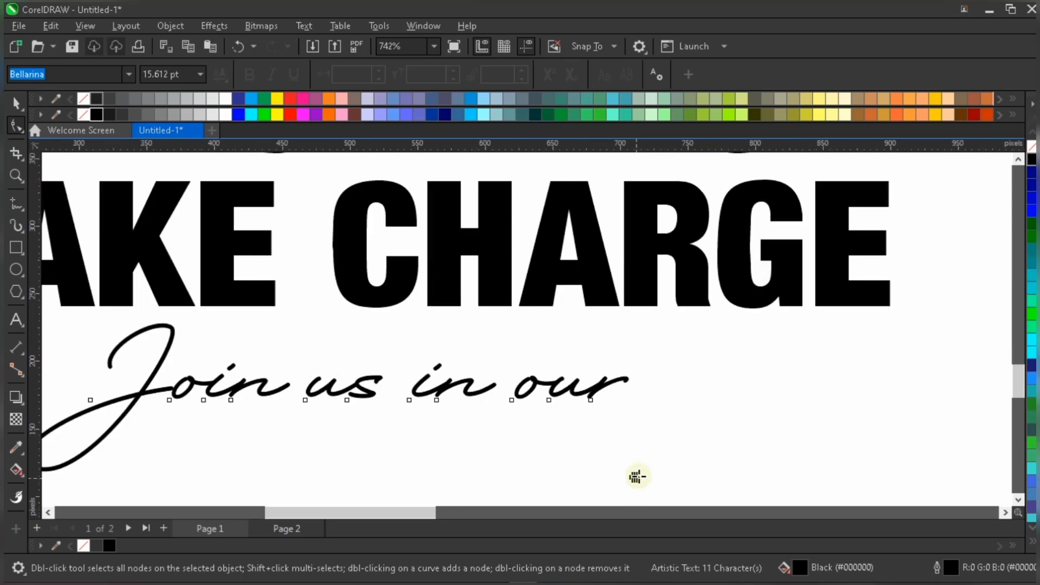
scroll(663, 447, down, 1)
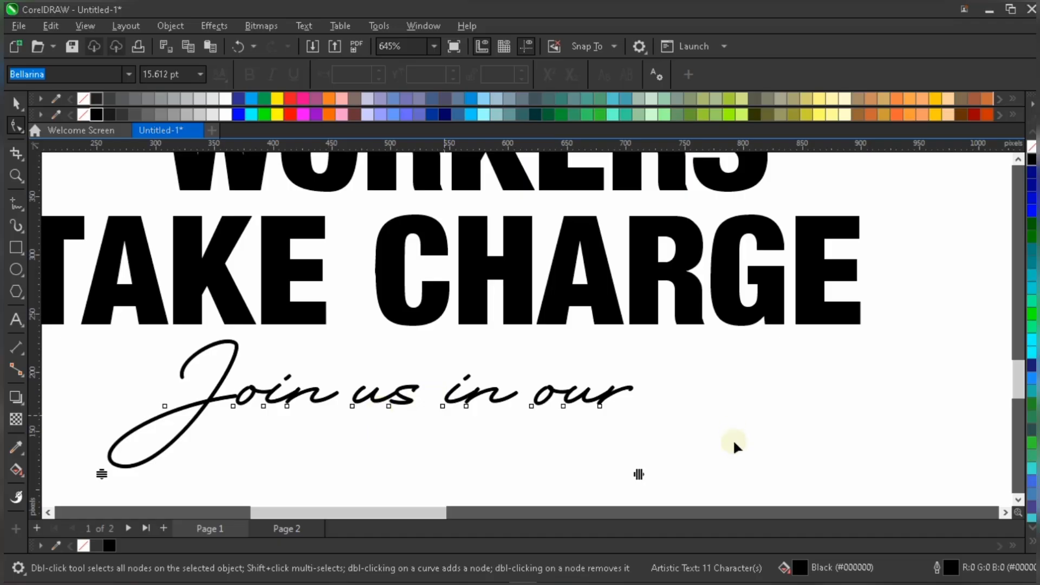
drag(638, 474, 625, 470)
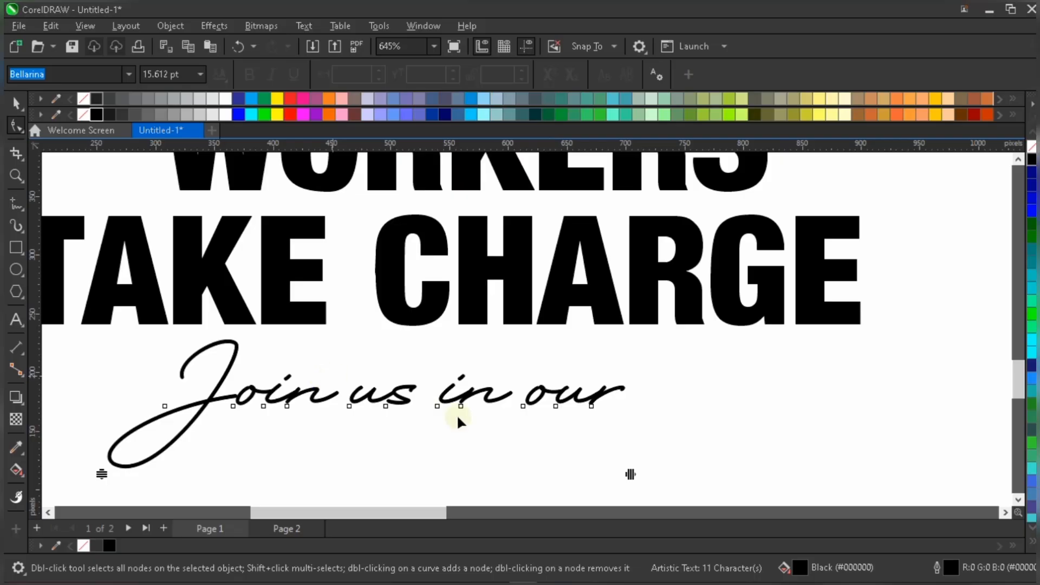
scroll(486, 409, down, 2)
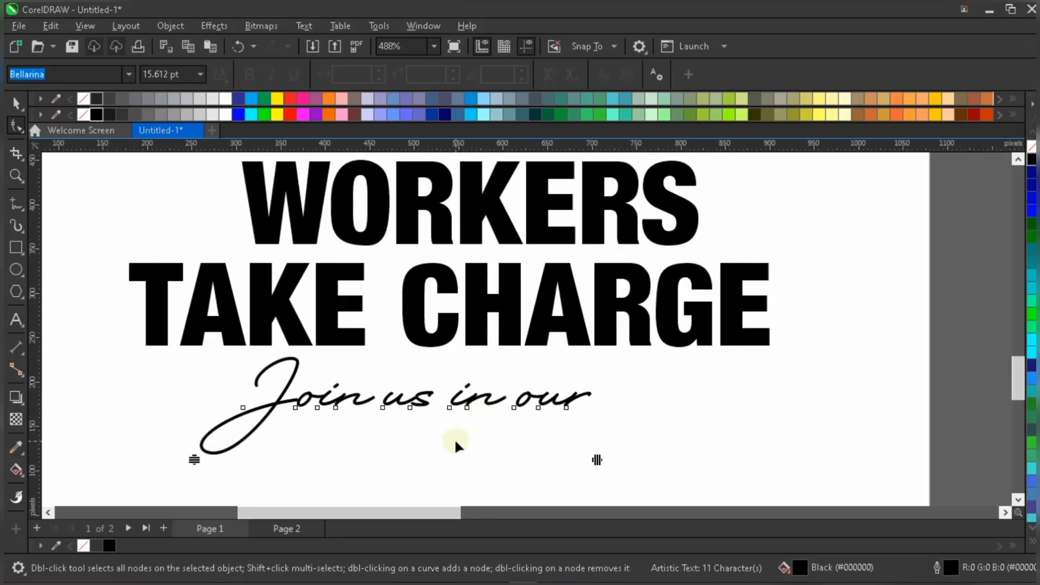
scroll(454, 438, up, 1)
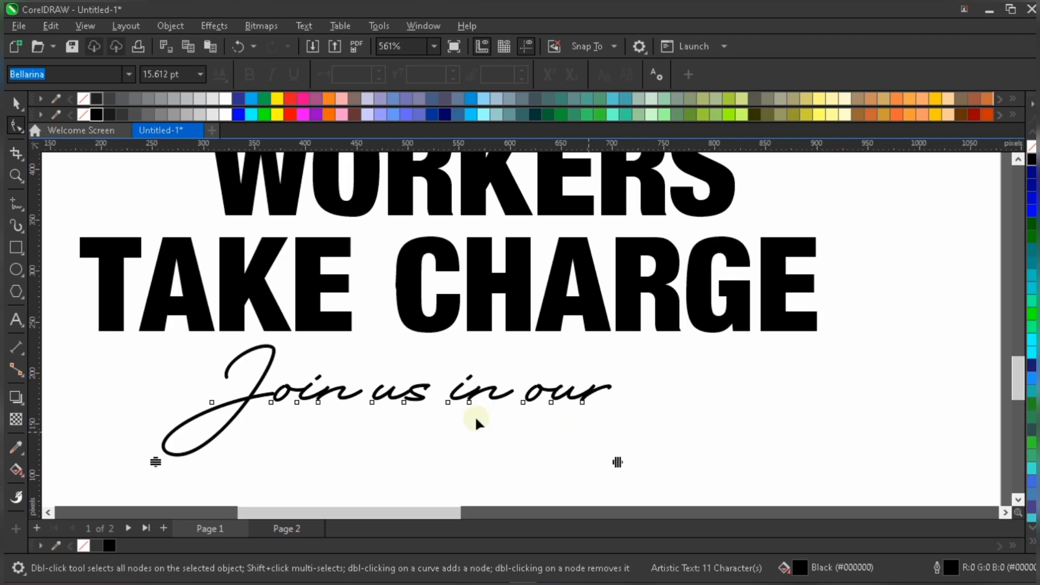
scroll(603, 428, down, 2)
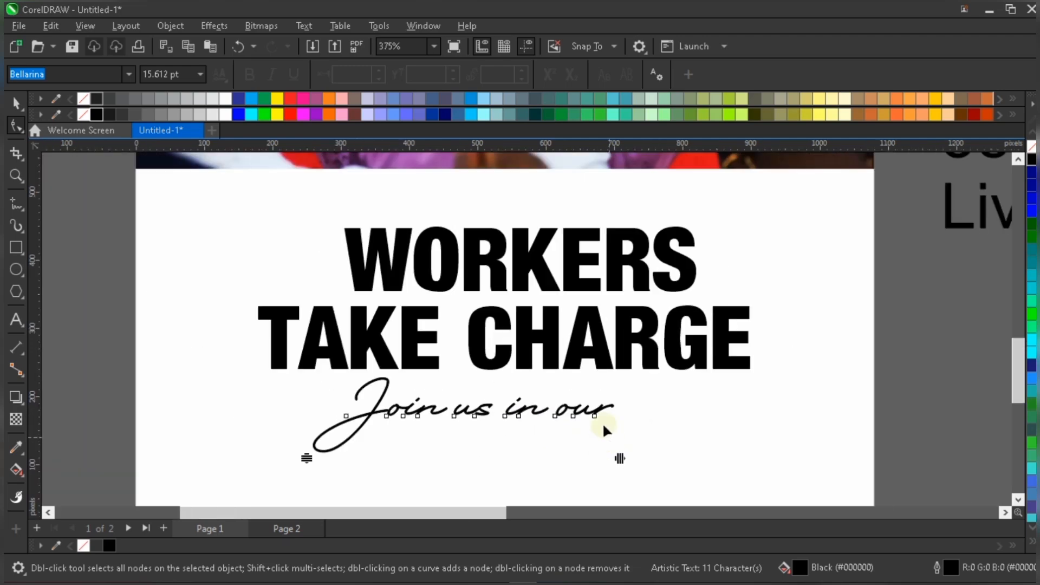
Step: Move the tightened "Join us in our" text back to just above "WORKERS", slightly overlapping the top of its letters
key(space)
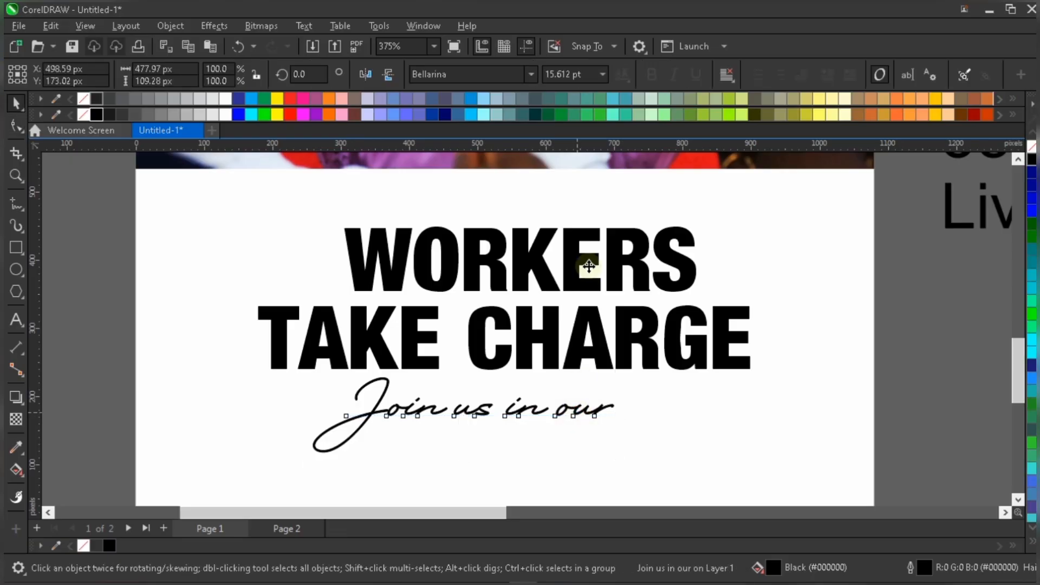
drag(594, 417, 614, 218)
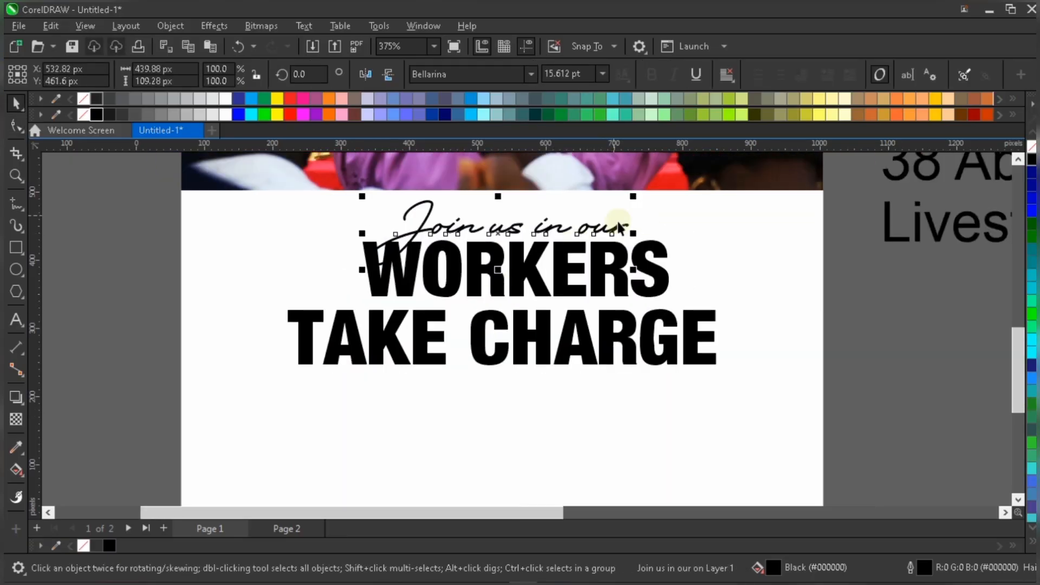
scroll(619, 228, down, 1)
scroll(607, 238, up, 2)
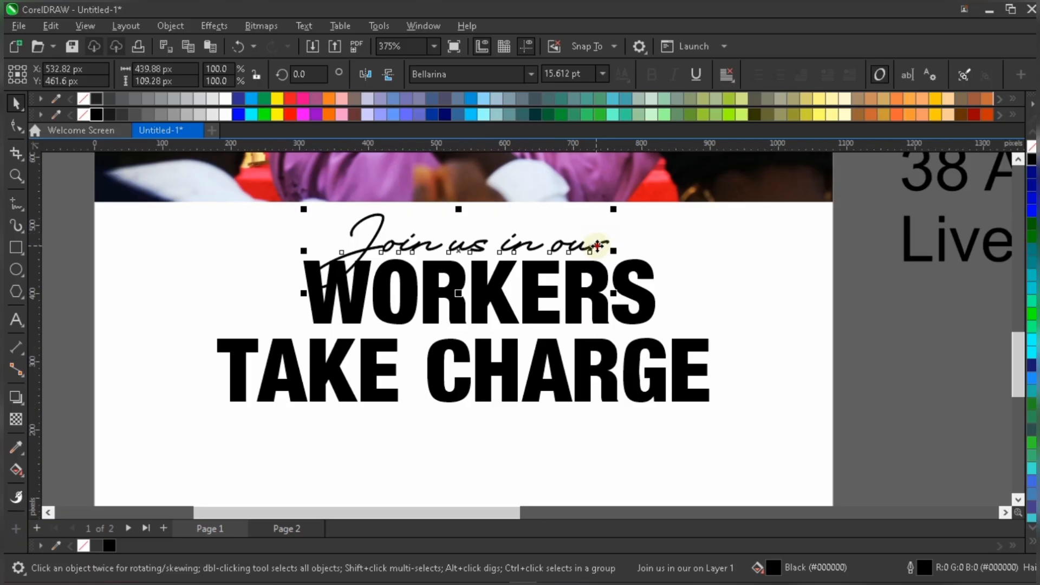
drag(597, 247, 600, 247)
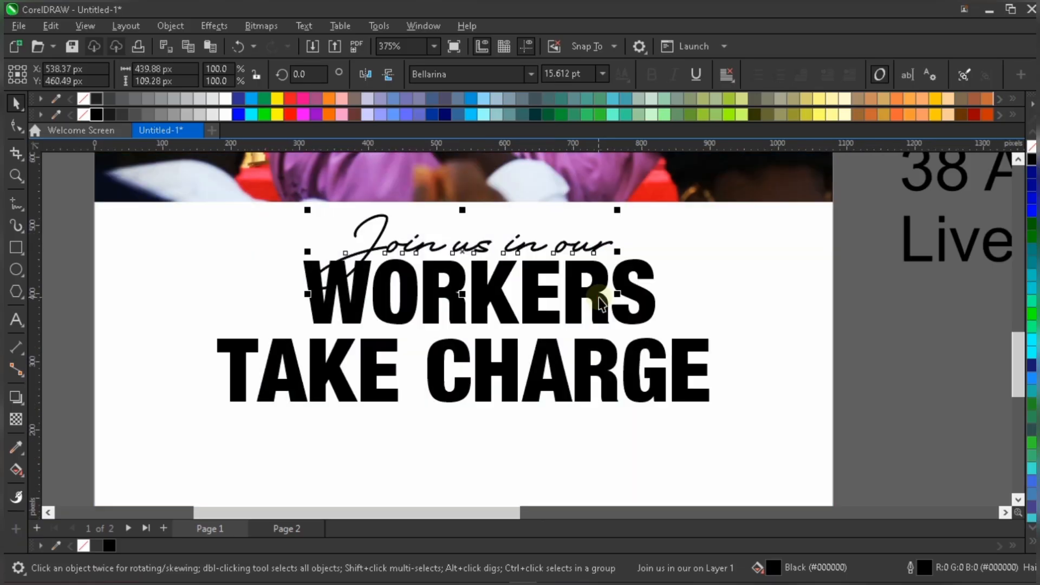
Step: Align the "Join us in our" text horizontally to the centre of "WORKERS"
shift+click(583, 320)
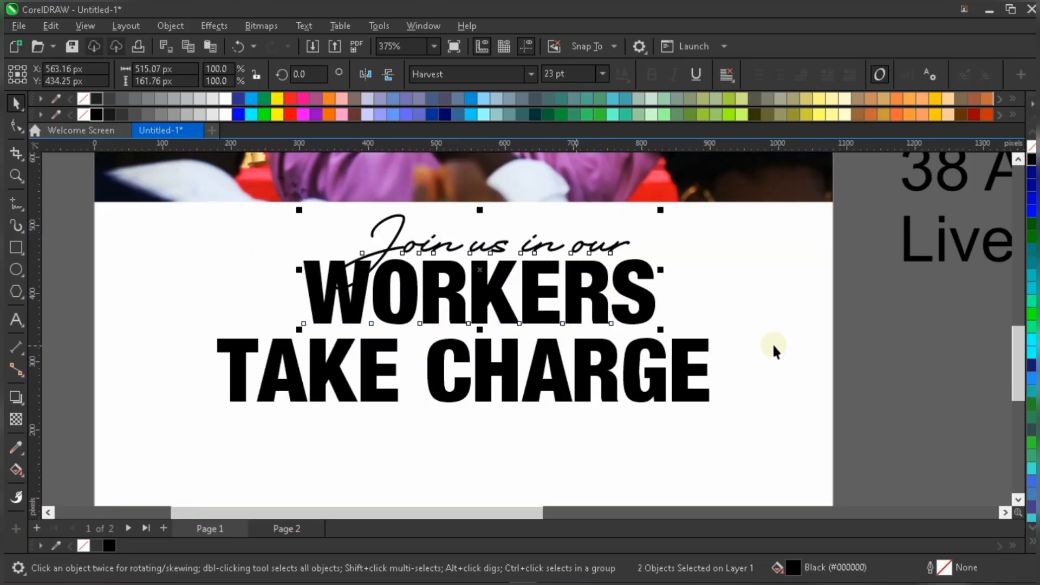
scroll(618, 357, down, 1)
scroll(618, 360, down, 1)
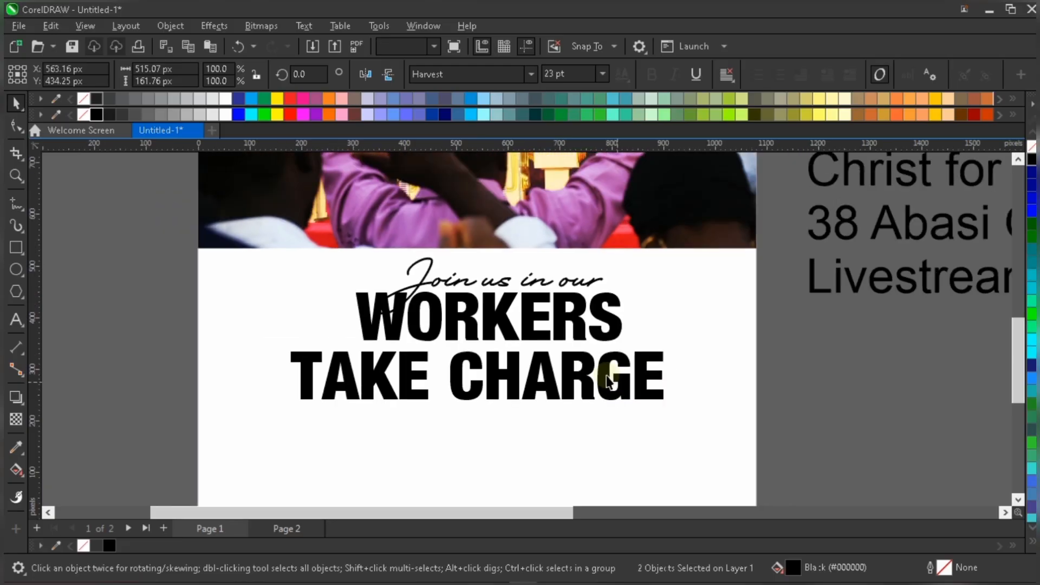
key(Escape)
Step: Move the "TAKE CHARGE" text slightly up so it sits closer beneath "WORKERS"
click(605, 363)
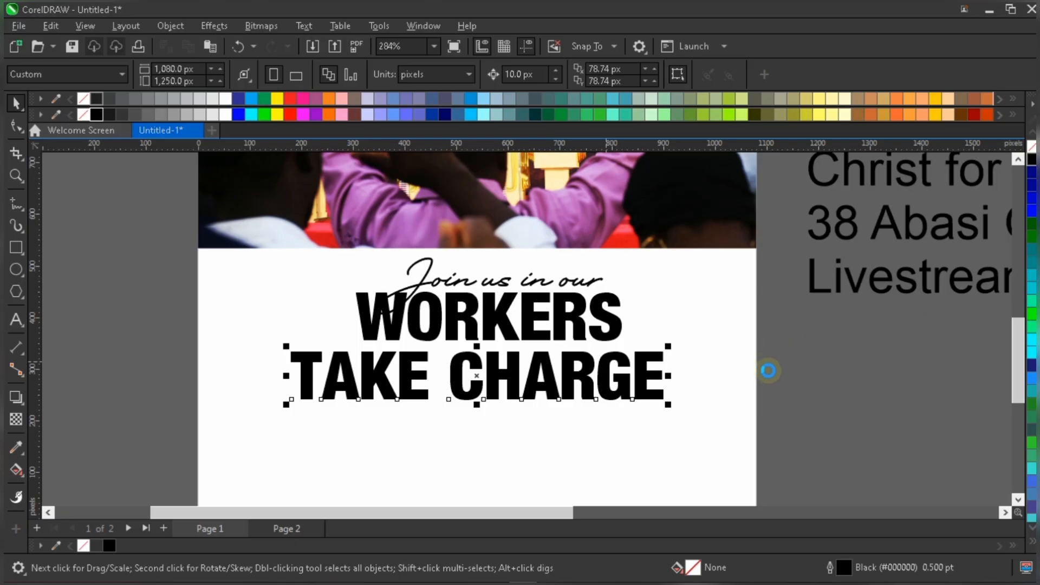
drag(620, 399, 621, 385)
scroll(587, 409, down, 2)
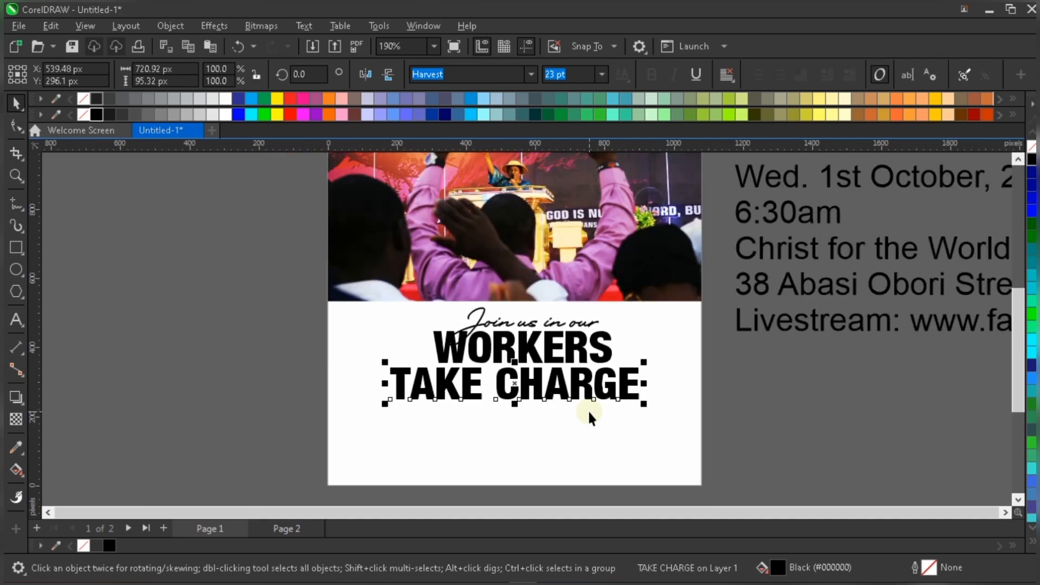
click(834, 389)
Step: Bring the "Wed. 1st October, 2025" text from beside the page into the white area below "TAKE CHARGE"
scroll(544, 395, down, 1)
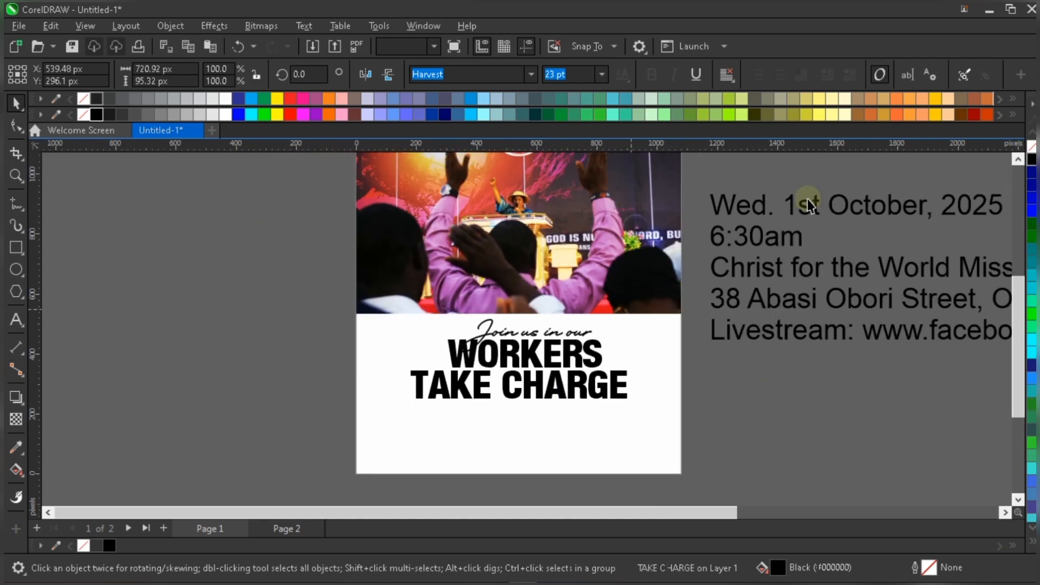
drag(804, 204, 578, 432)
scroll(577, 428, up, 1)
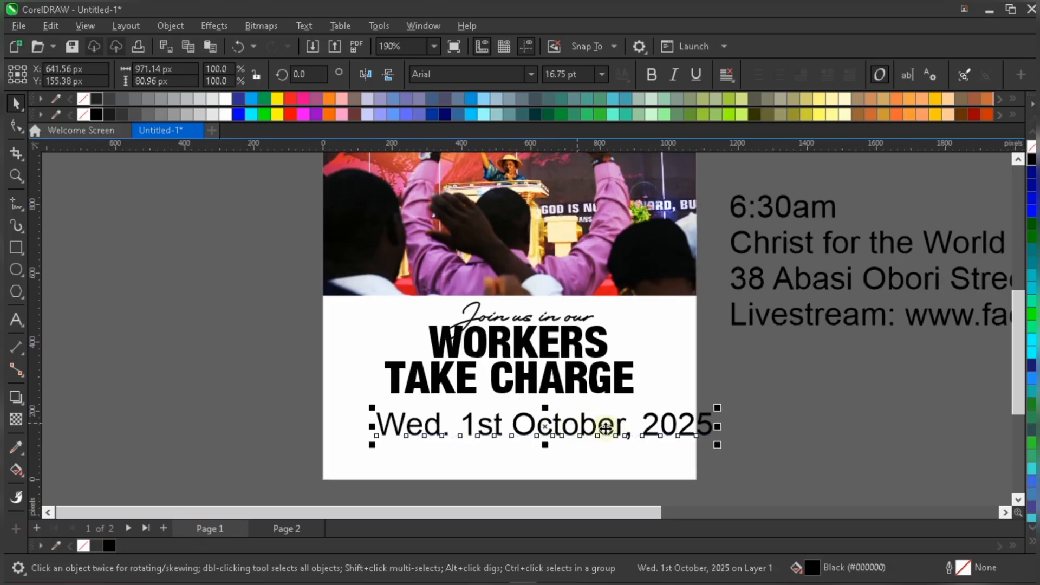
Step: Shrink the date text proportionally to about 534 by 45 px and place it roughly centred beneath "TAKE CHARGE"
scroll(605, 427, up, 1)
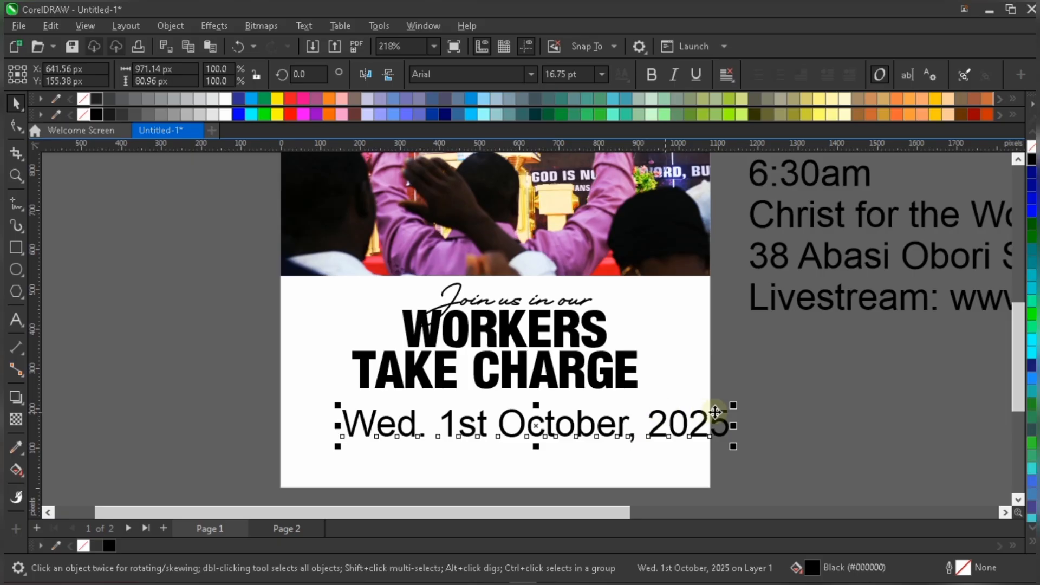
drag(733, 406, 567, 419)
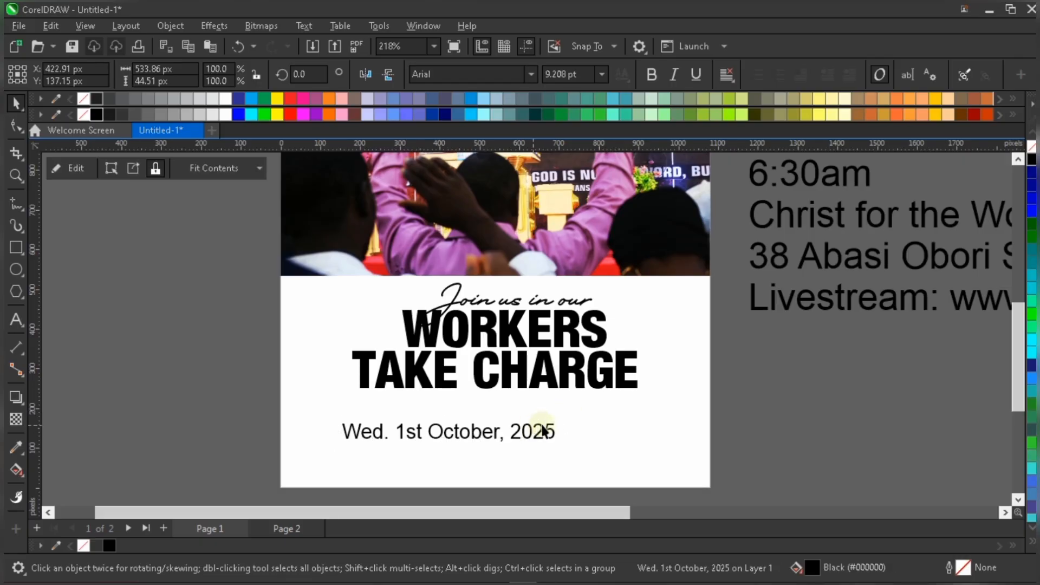
click(544, 432)
mouse_move(540, 428)
mouse_down()
mouse_move(576, 420)
mouse_move(555, 410)
mouse_move(552, 438)
mouse_up()
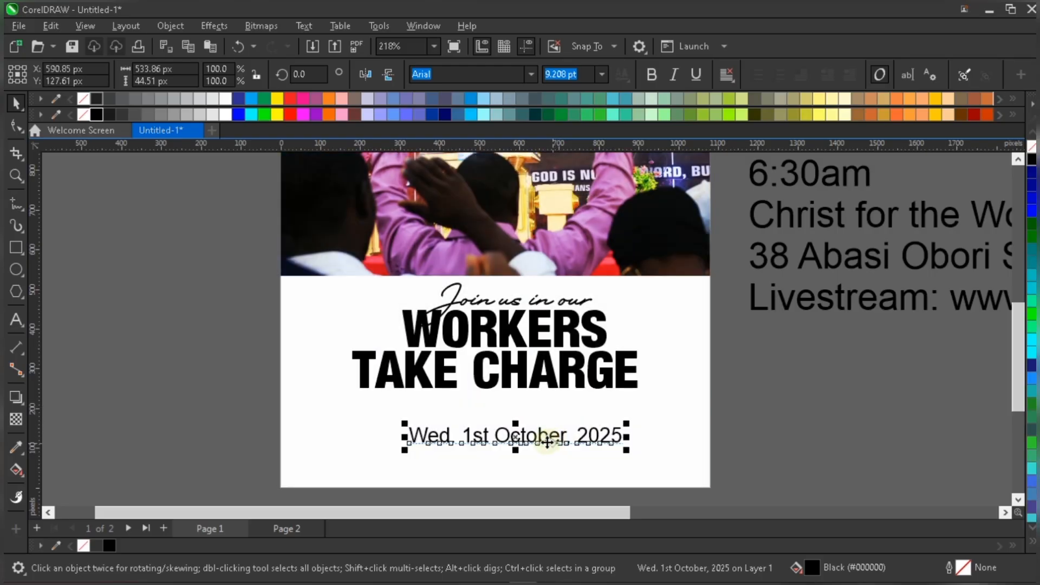
Step: Draw a rectangle about 746 by 58 px between "TAKE CHARGE" and the date, and centre it horizontally on "TAKE CHARGE"
click(16, 248)
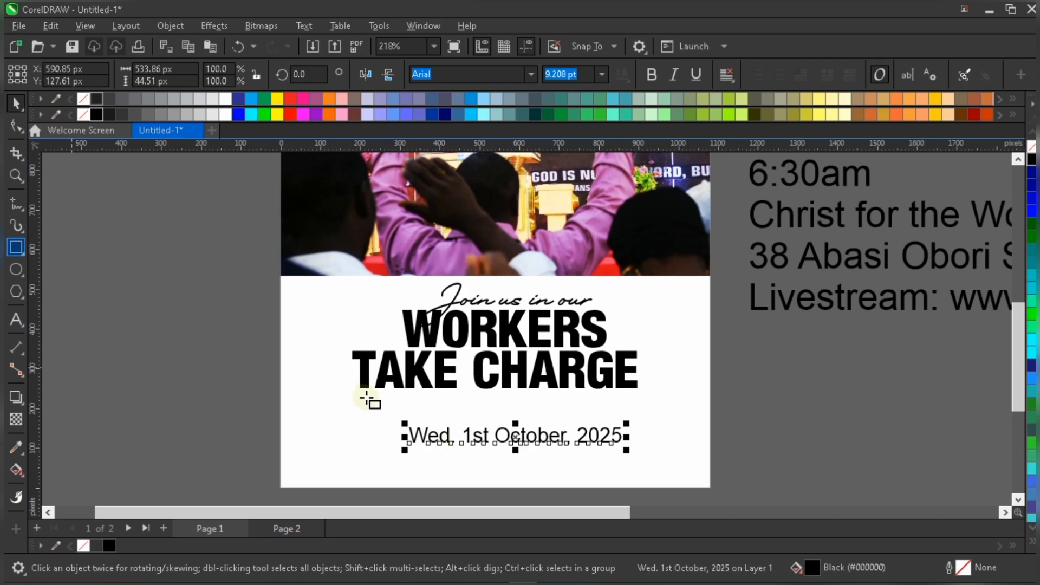
drag(353, 388, 492, 411)
mouse_move(626, 416)
mouse_down()
mouse_move(657, 415)
mouse_move(649, 411)
mouse_up()
key(space)
key(Down)
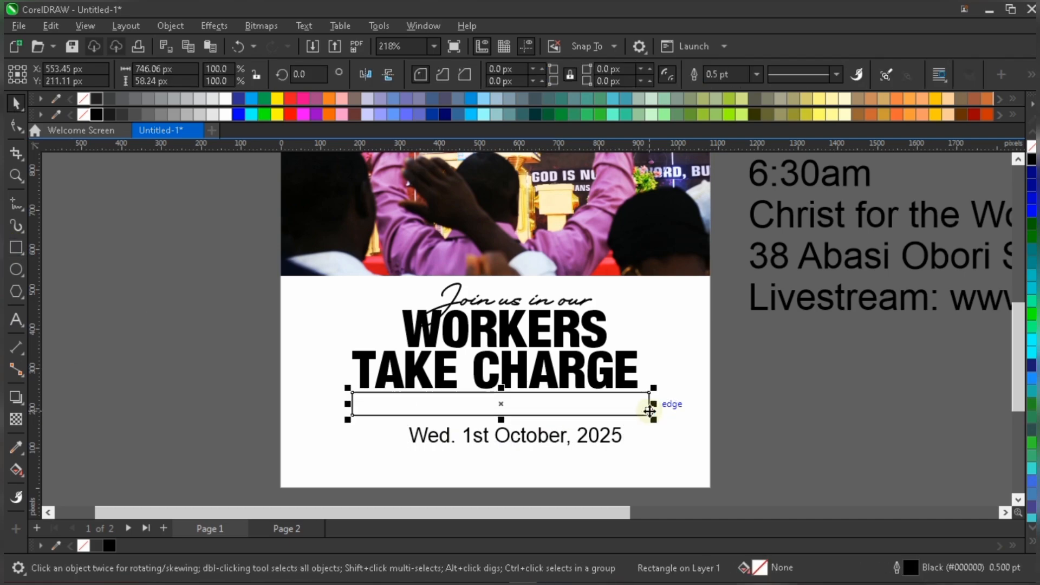
key(c)
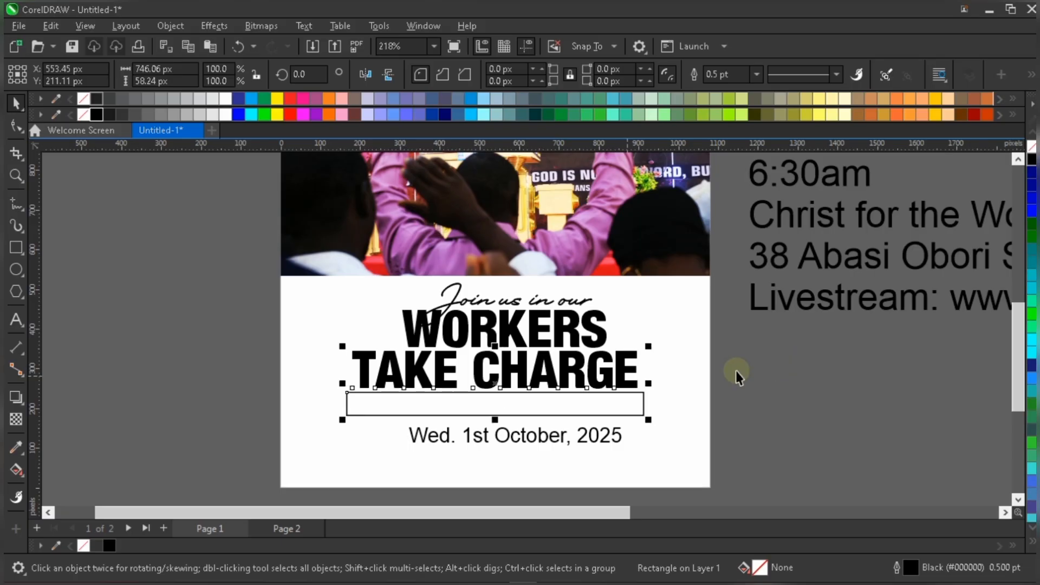
click(682, 387)
click(595, 401)
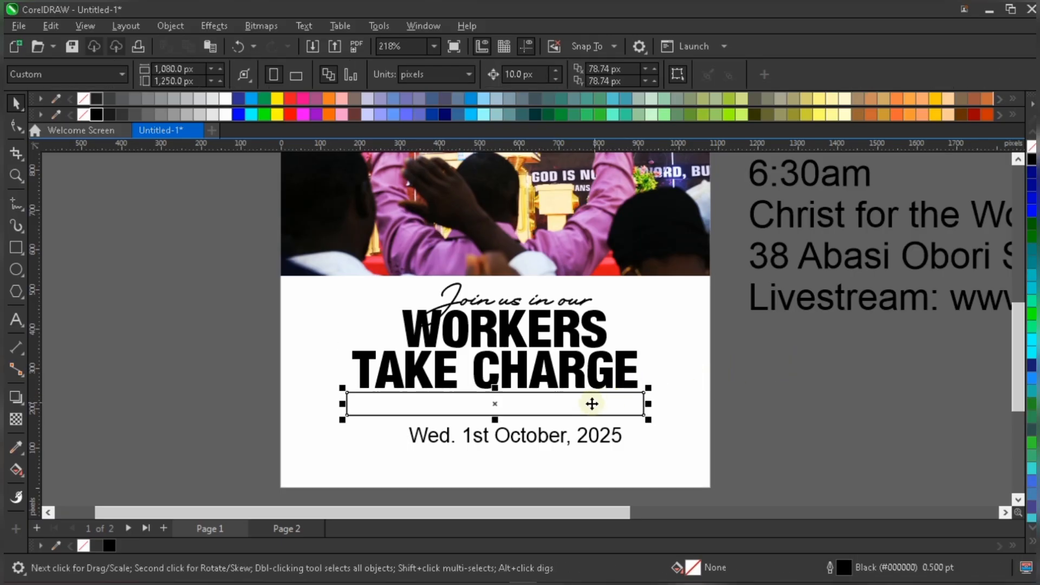
scroll(530, 378, down, 1)
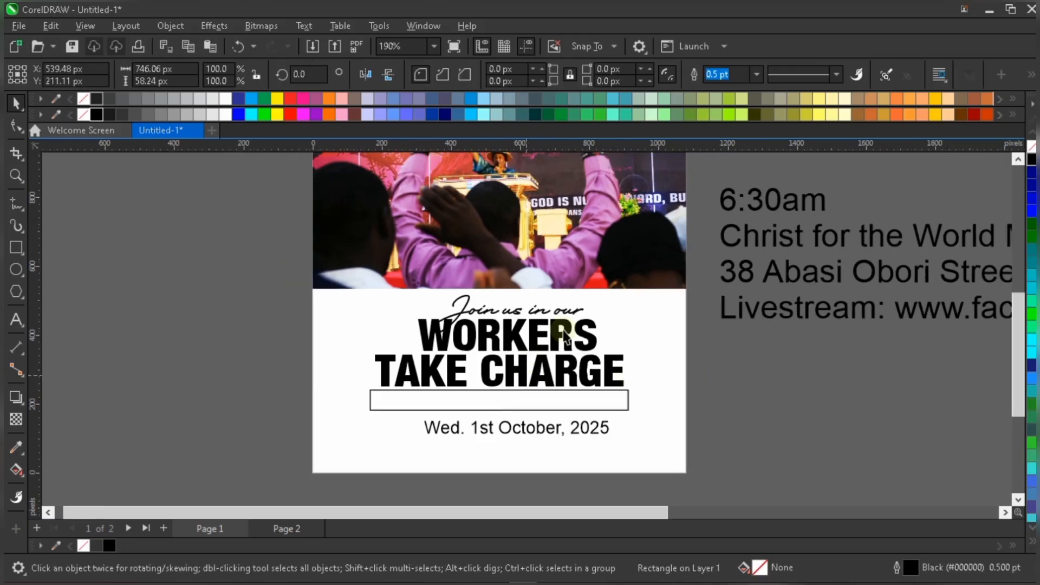
Step: Nudge the "Join us in our" text slightly up above "WORKERS"
key(Escape)
scroll(547, 316, up, 3)
click(547, 316)
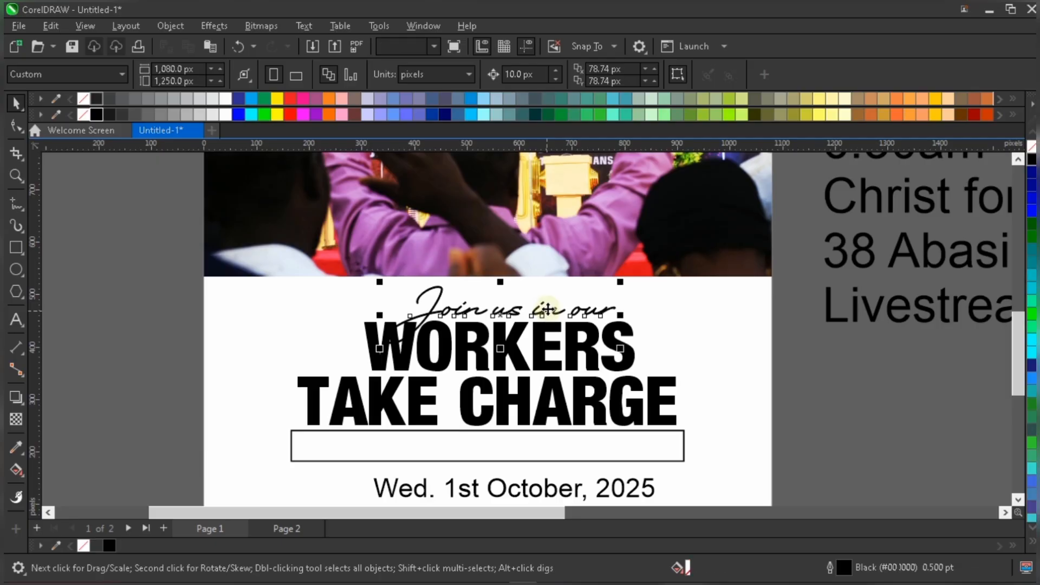
key(Up)
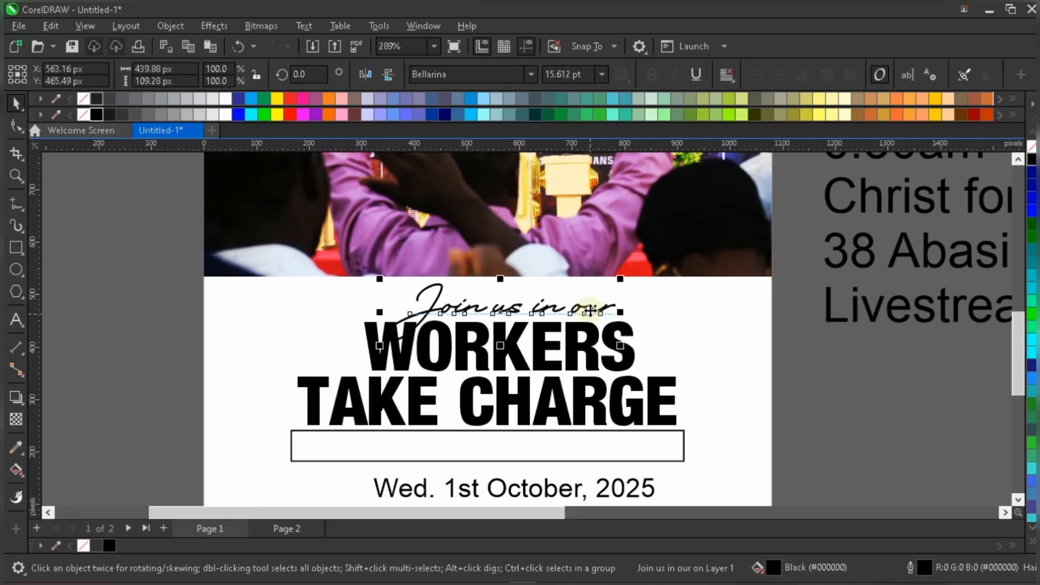
shift+click(630, 350)
click(827, 350)
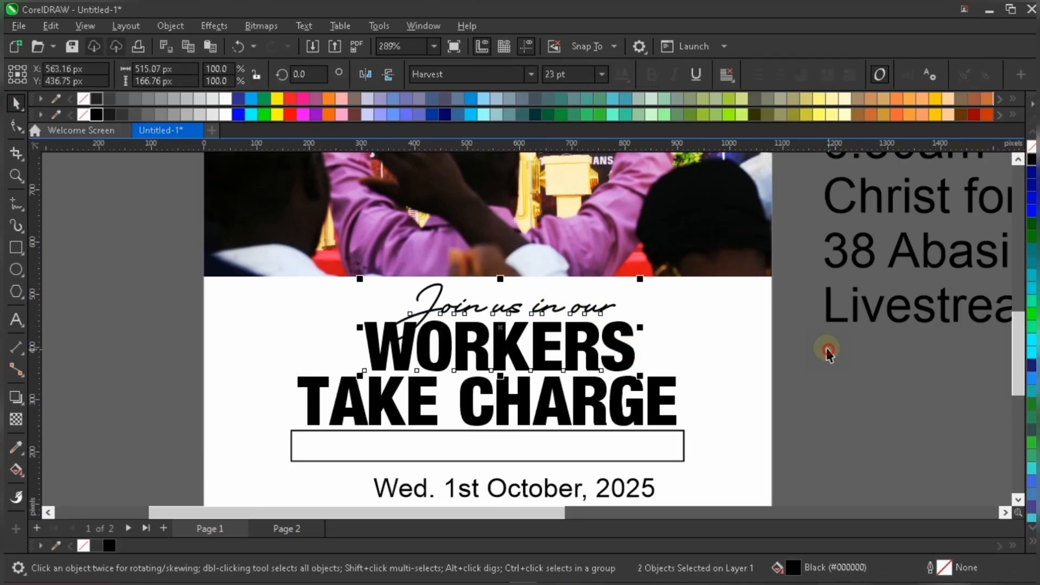
Step: Align the "Join us in our", "WORKERS" and "TAKE CHARGE" texts and the rectangle horizontally to the centre of the photo
drag(166, 257, 736, 437)
shift+click(735, 439)
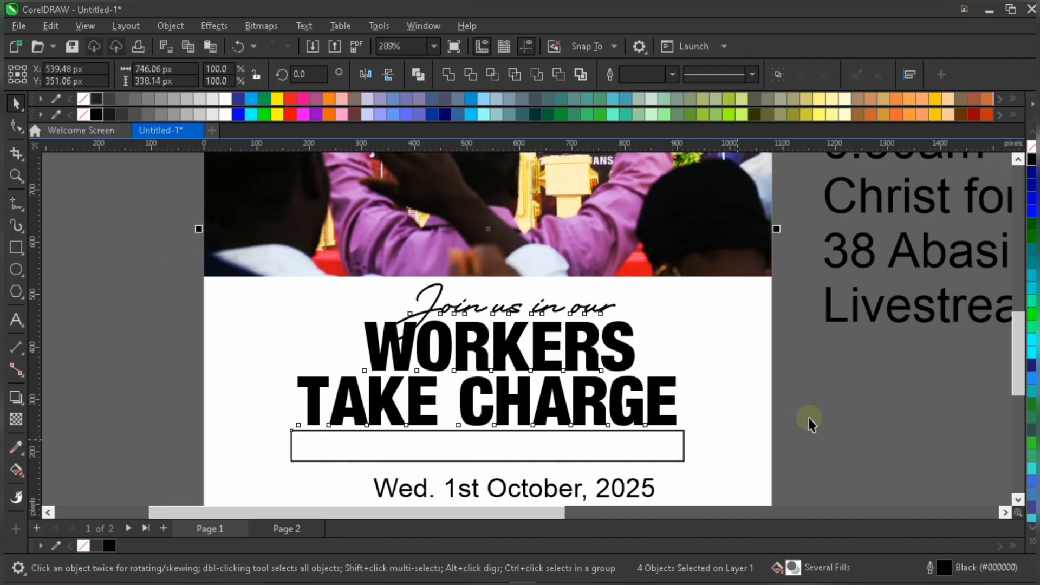
key(c)
click(816, 418)
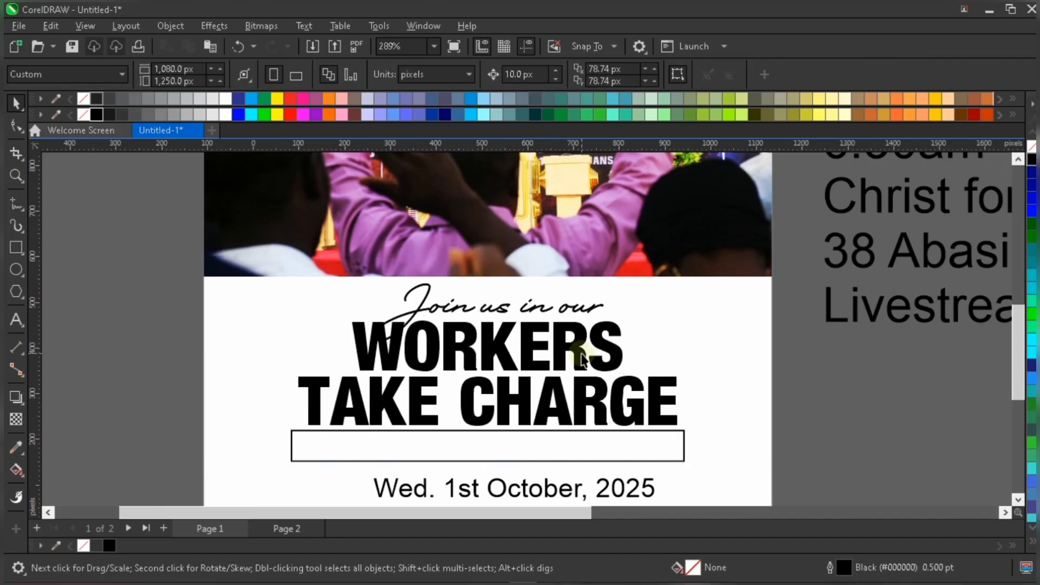
scroll(581, 355, down, 1)
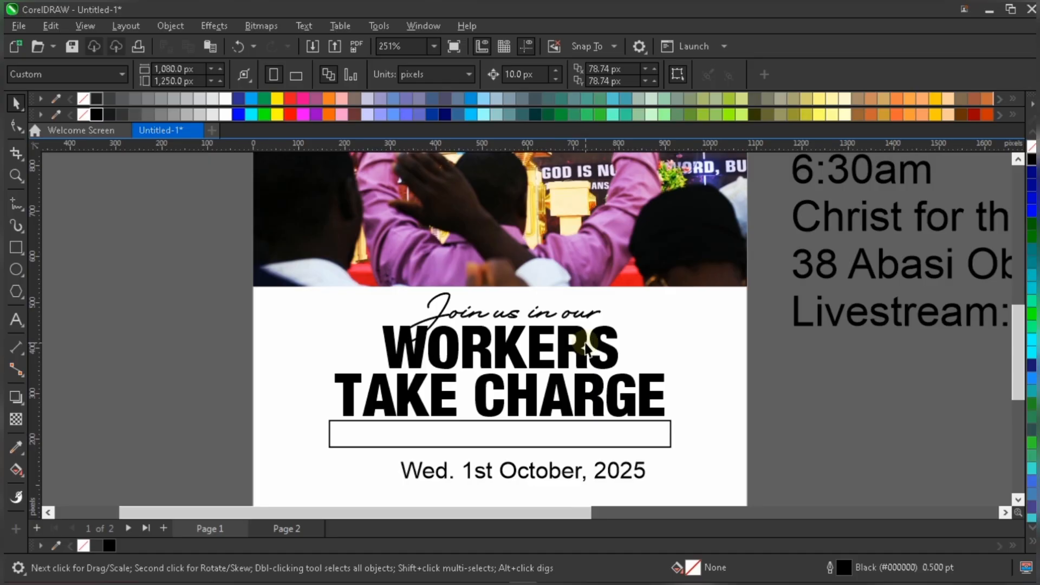
click(611, 392)
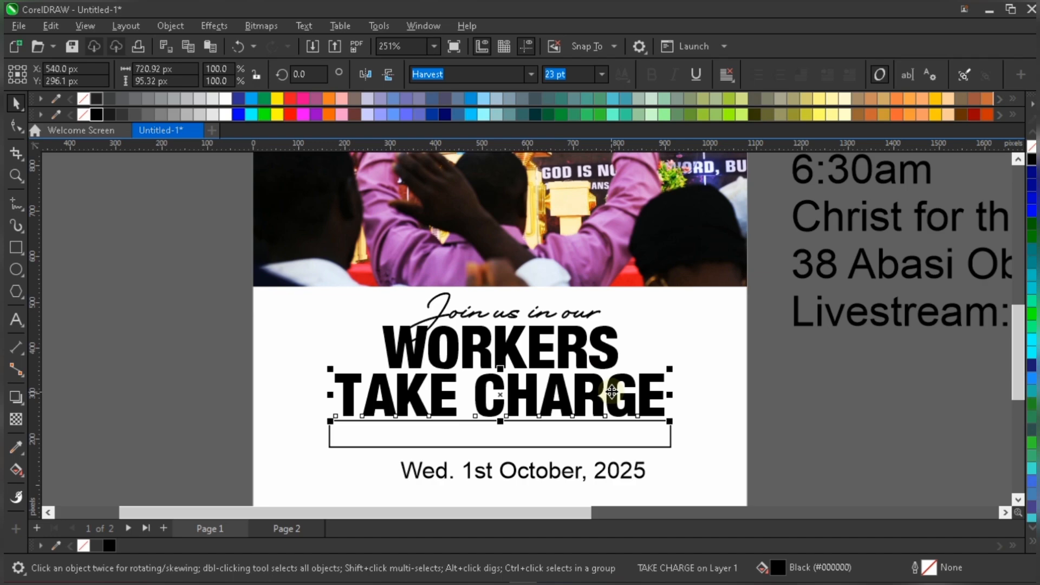
scroll(563, 426, up, 1)
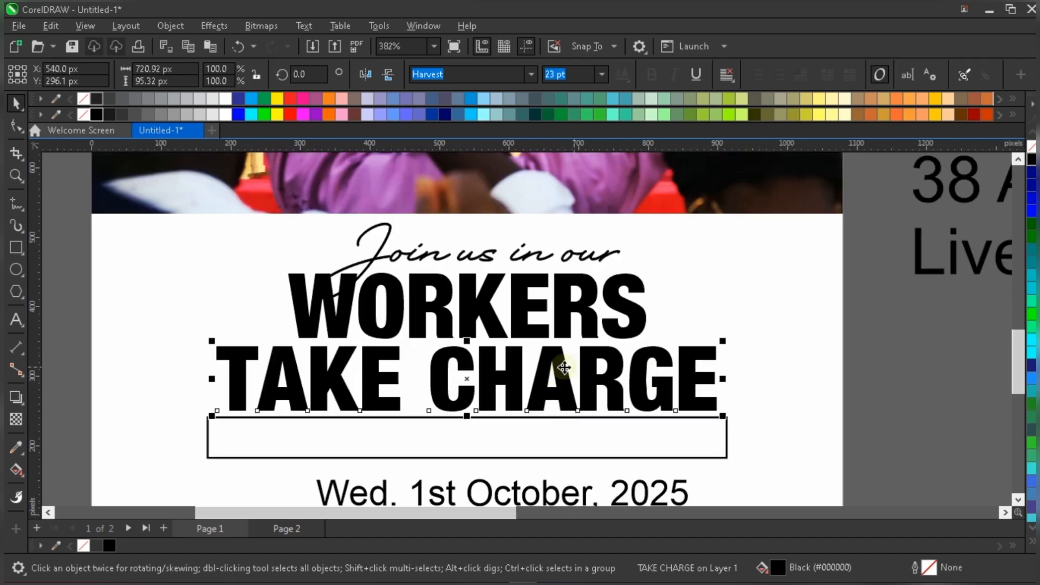
scroll(544, 375, up, 3)
scroll(557, 343, down, 1)
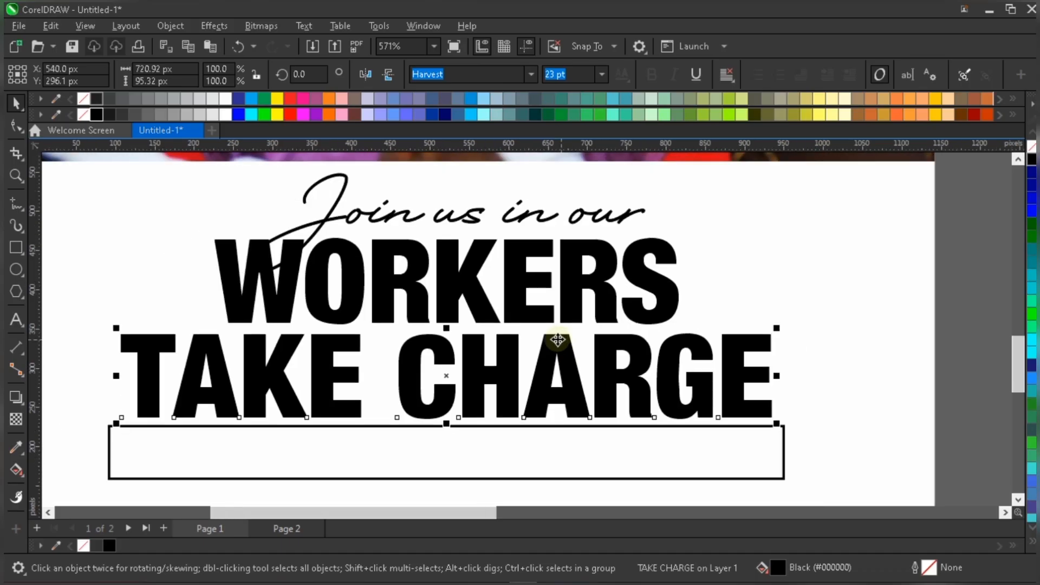
scroll(563, 339, down, 1)
scroll(566, 336, down, 1)
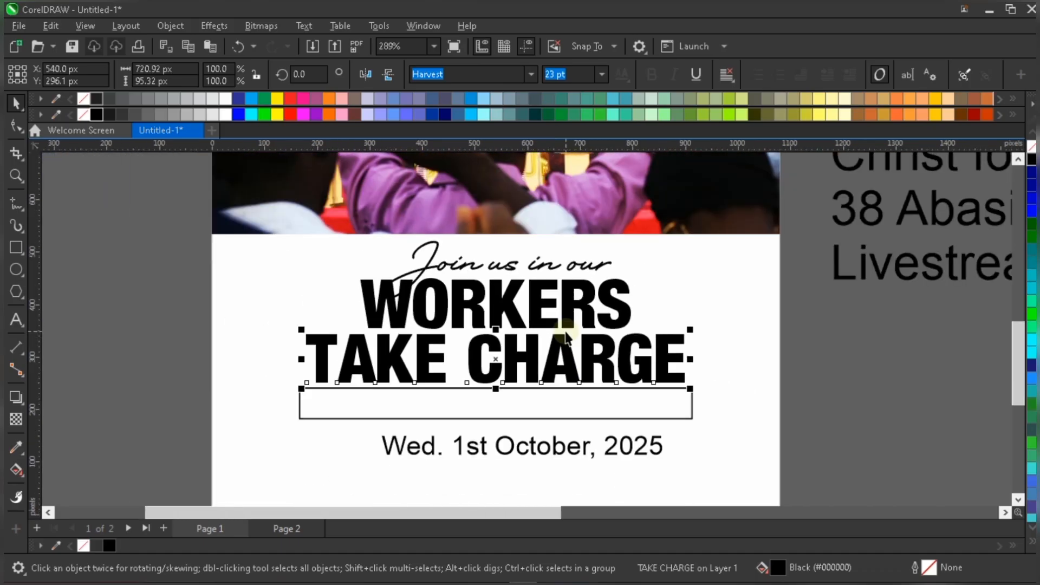
Step: Fill the rectangle beneath "TAKE CHARGE" with grey #999999 and remove its outline
click(475, 402)
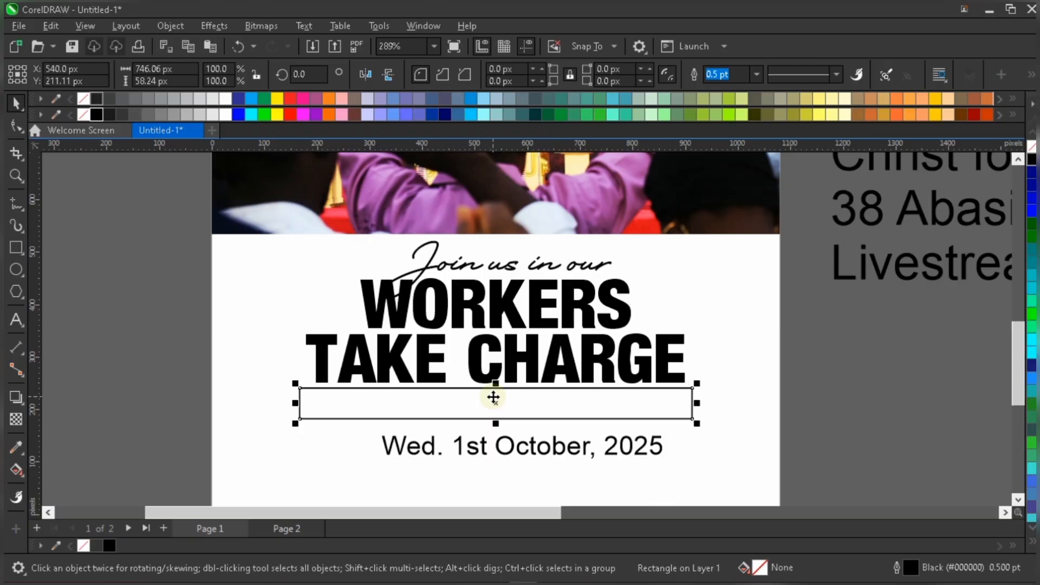
click(174, 114)
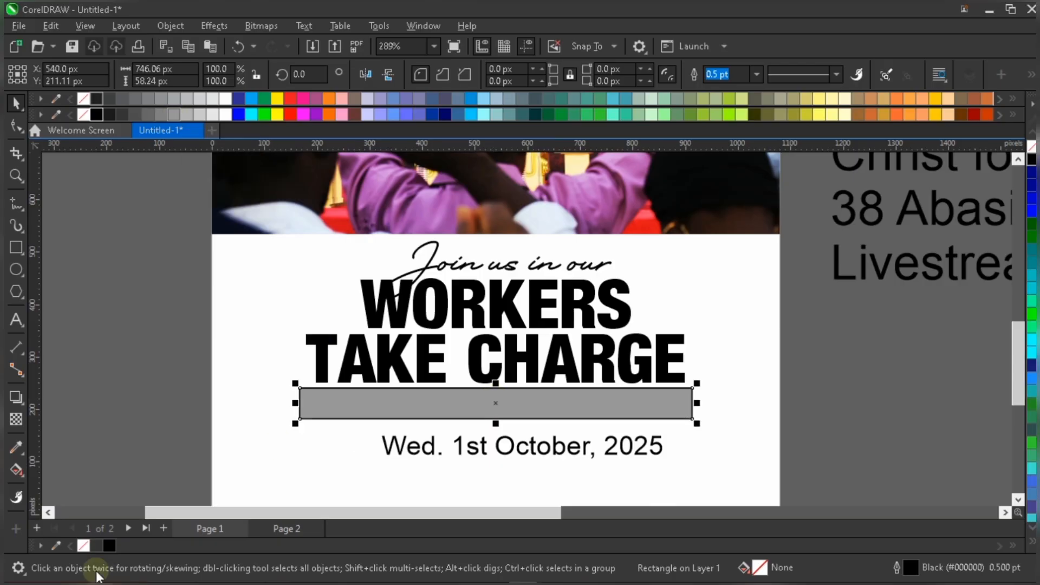
right_click(83, 545)
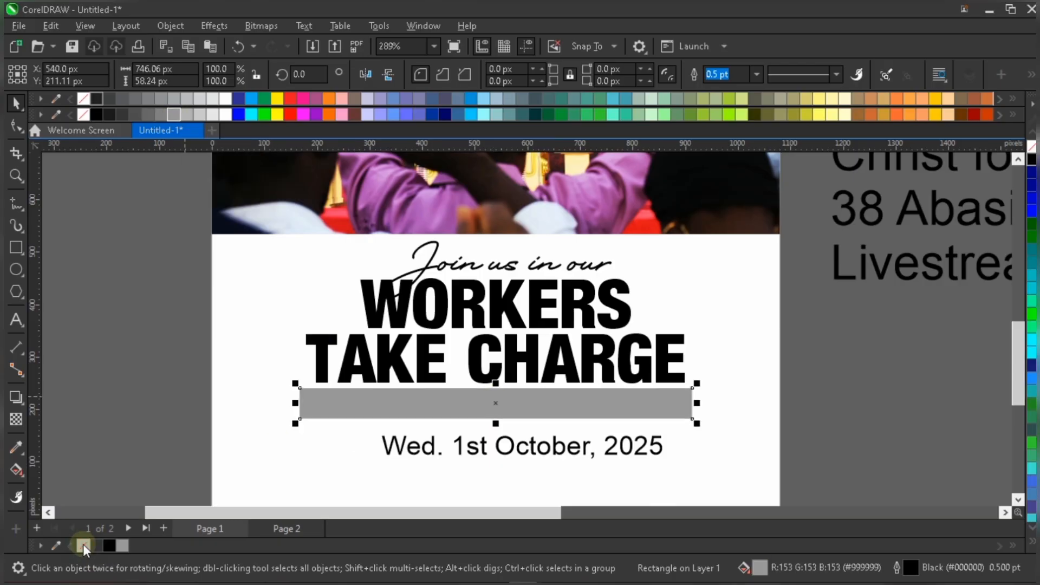
Step: Place the date text over the grey bar and bring it to the front
click(531, 447)
drag(531, 445, 514, 397)
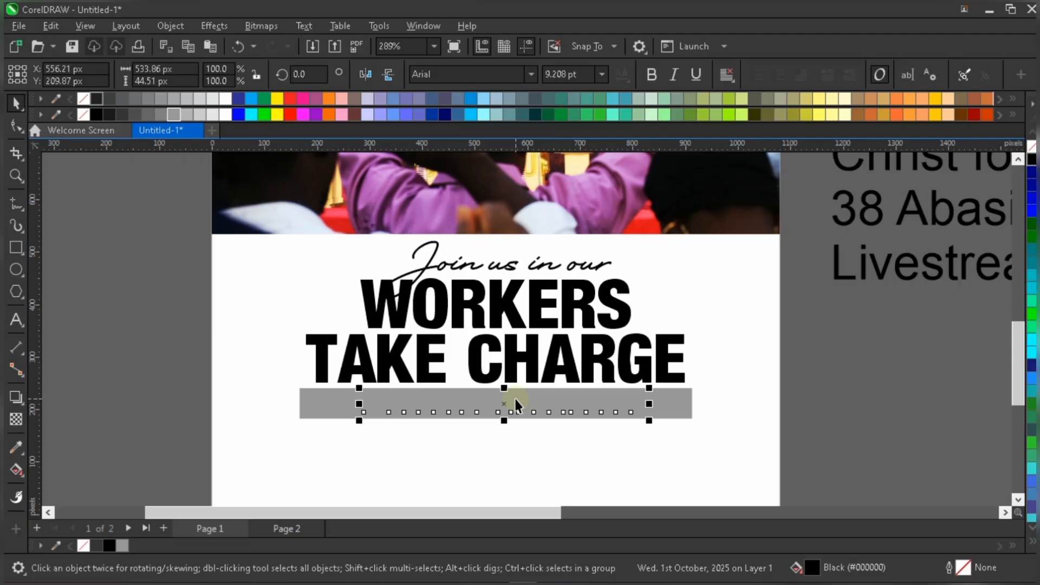
key(shift+Page_Up)
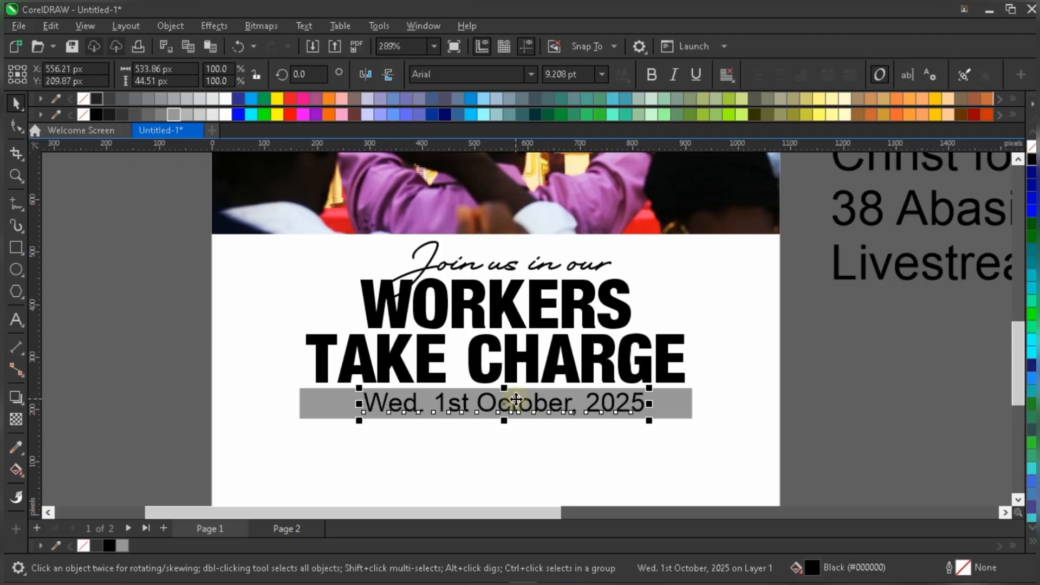
Step: Set the date text in Montserrat, shrink it proportionally to about 526 by 42 px and reposition it within the grey bar
scroll(552, 413, up, 2)
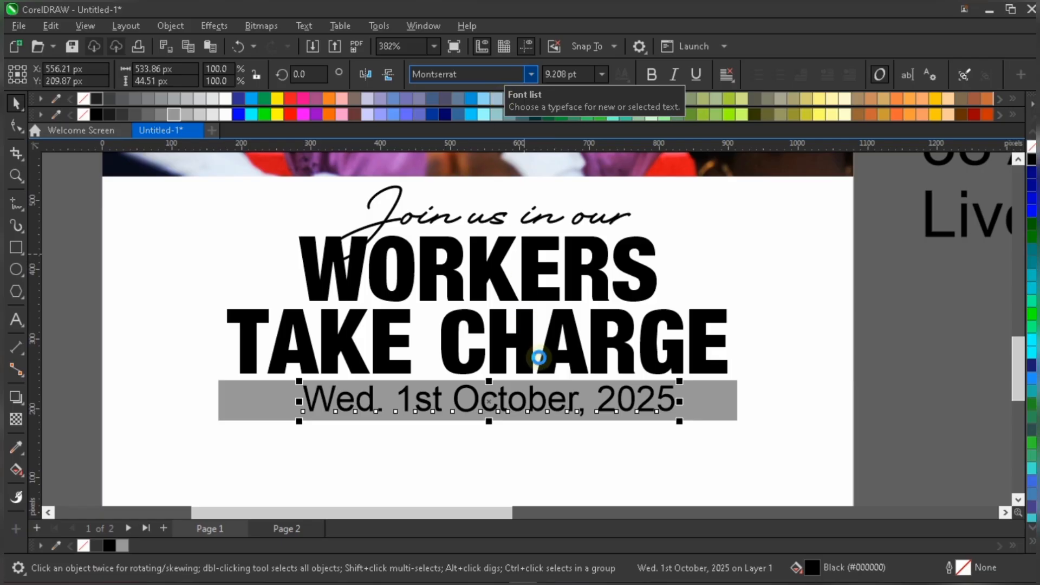
key(Return)
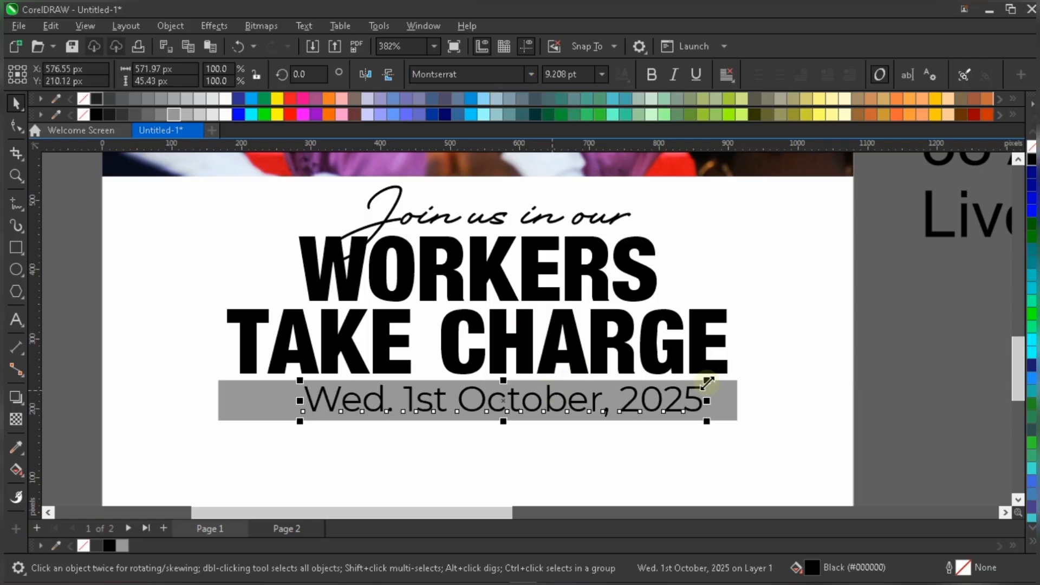
drag(702, 382, 675, 393)
drag(660, 399, 657, 398)
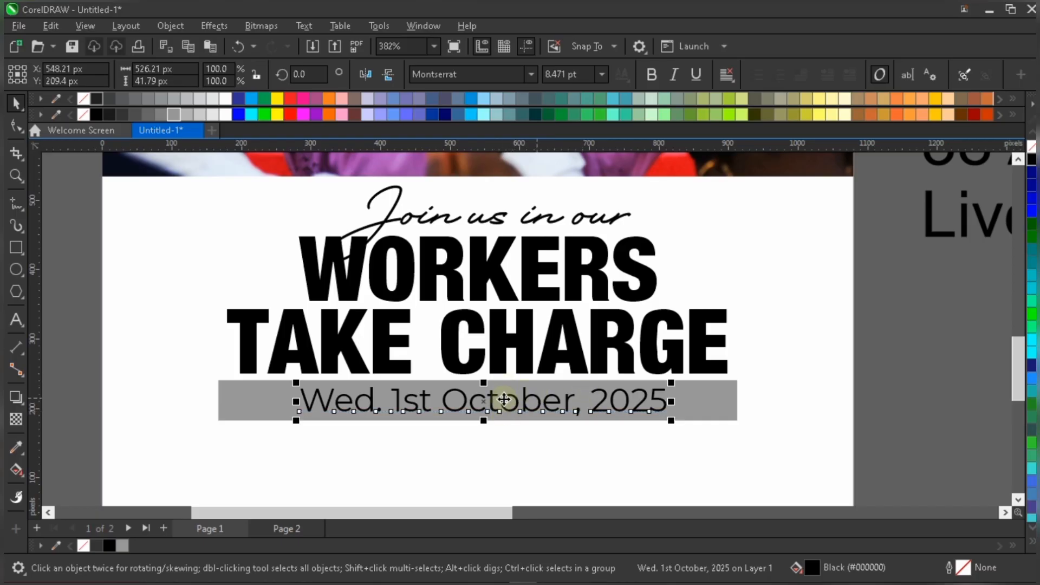
Step: Make the date text bold and convert it to uppercase
click(651, 74)
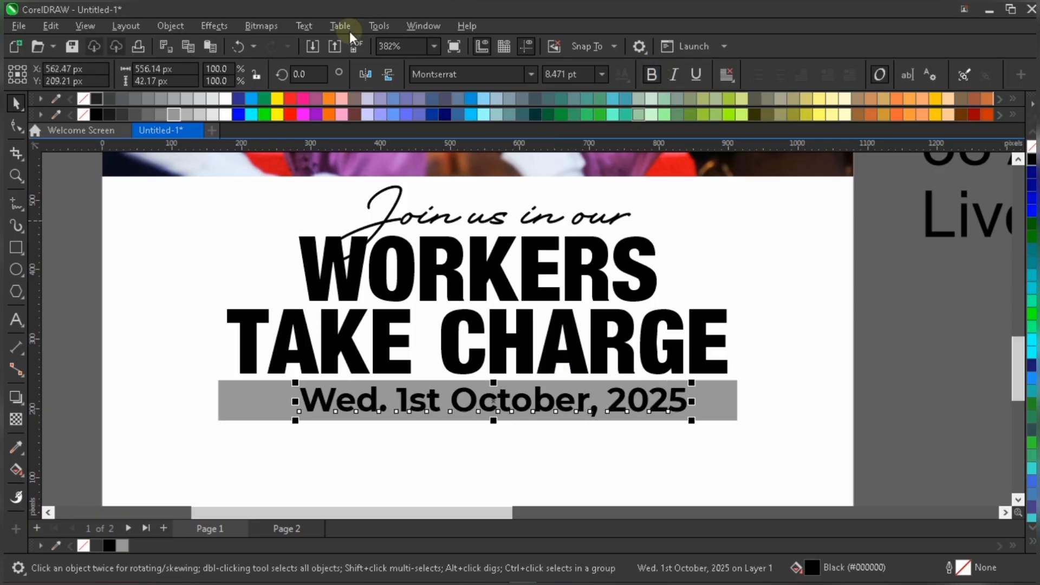
click(281, 26)
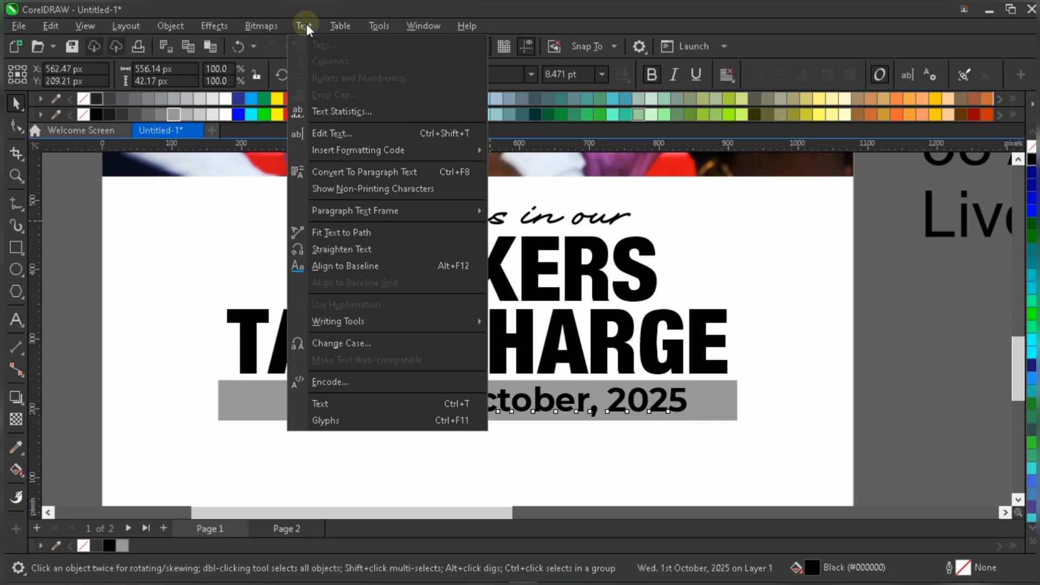
click(304, 23)
click(303, 26)
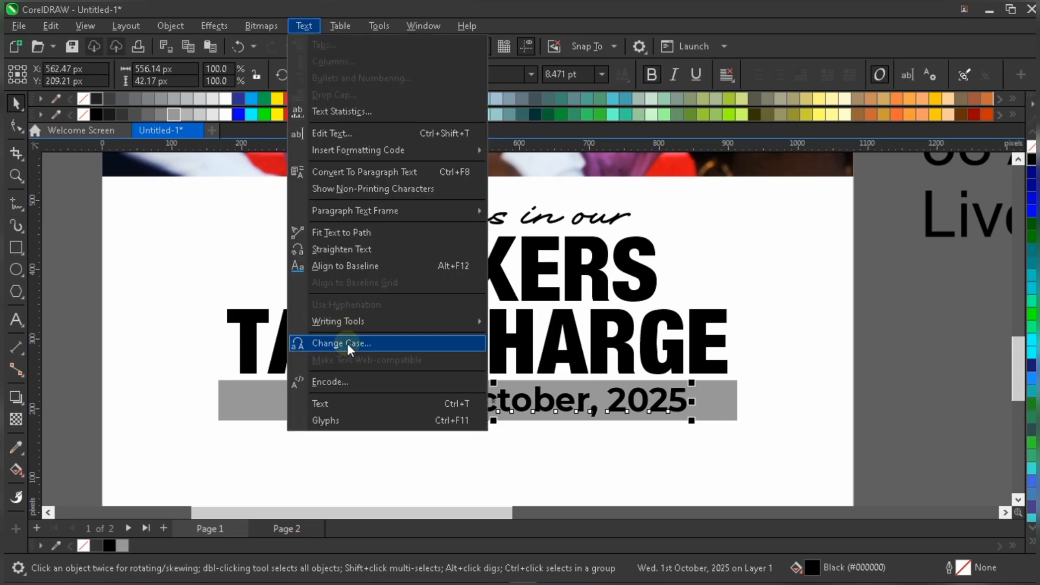
click(347, 343)
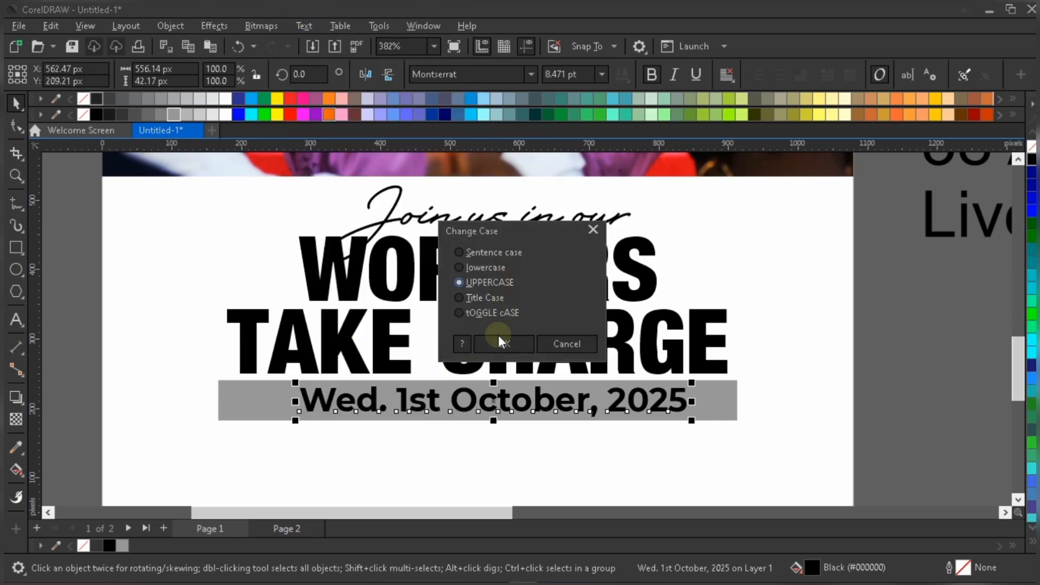
click(502, 344)
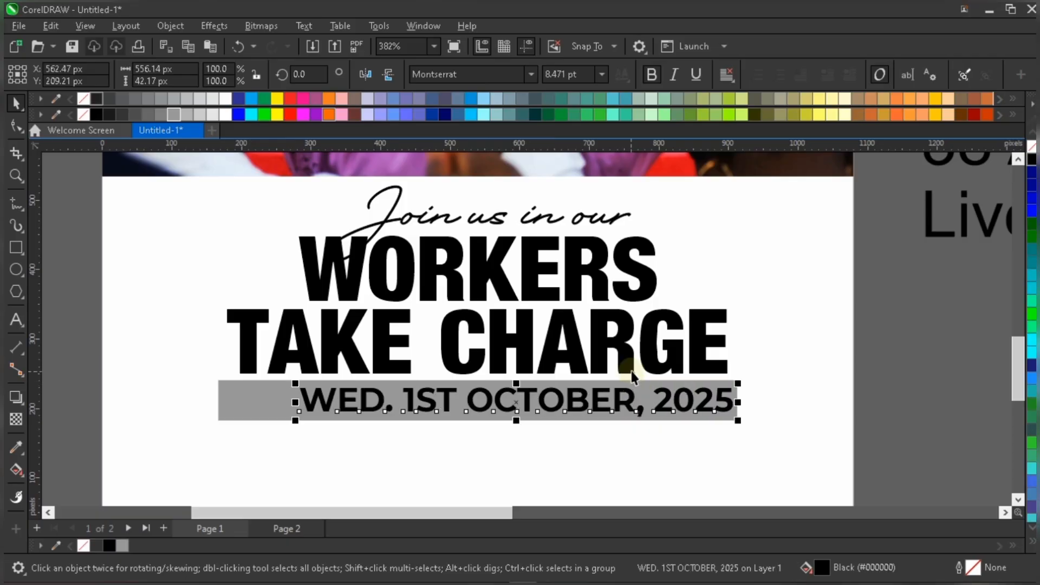
Step: Centre the date text on the grey bar and scale it down proportionally to about 532 by 35 px
shift+click(270, 396)
key(e)
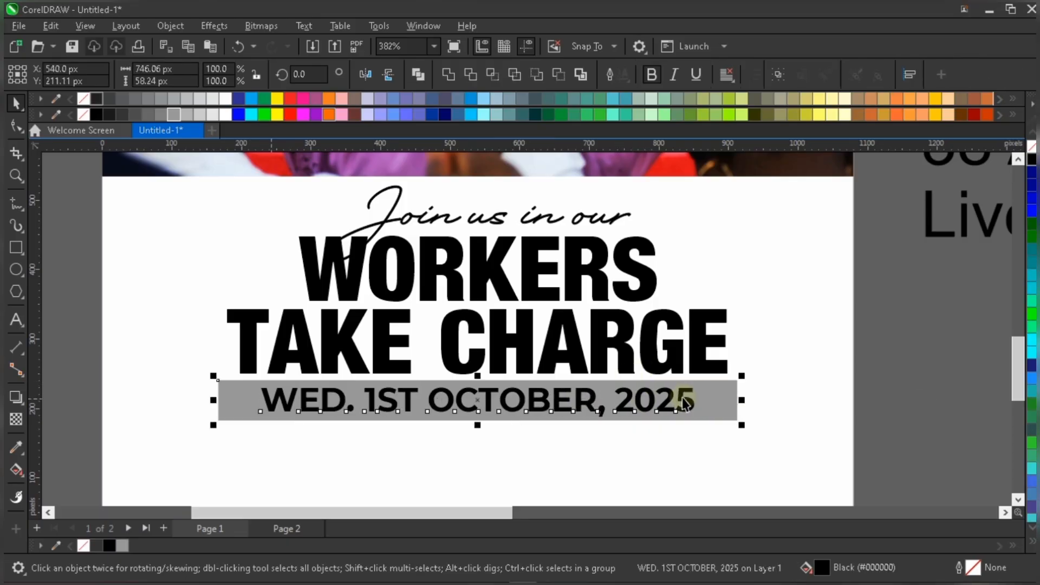
click(684, 401)
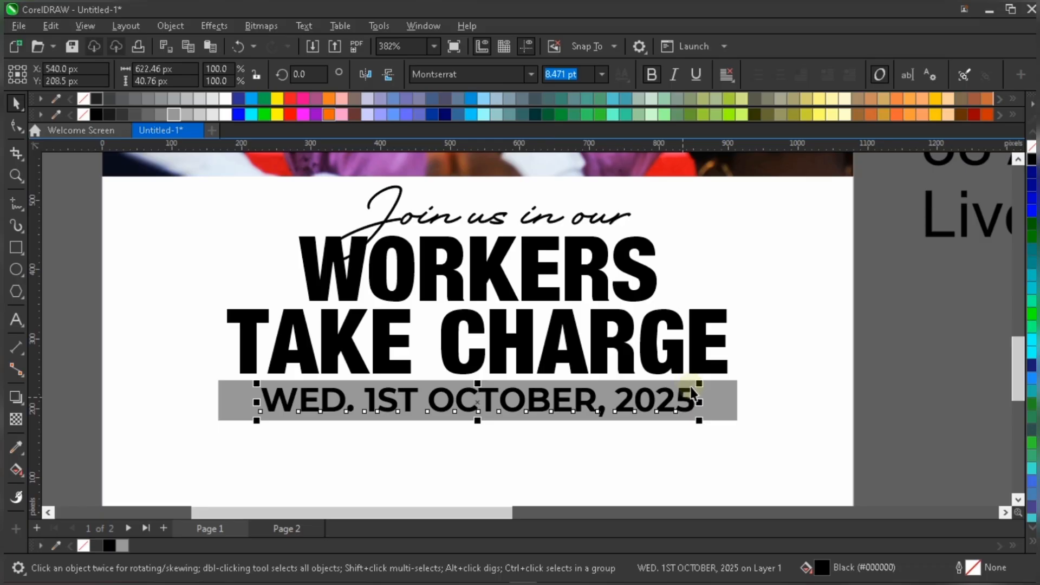
drag(699, 383, 634, 356)
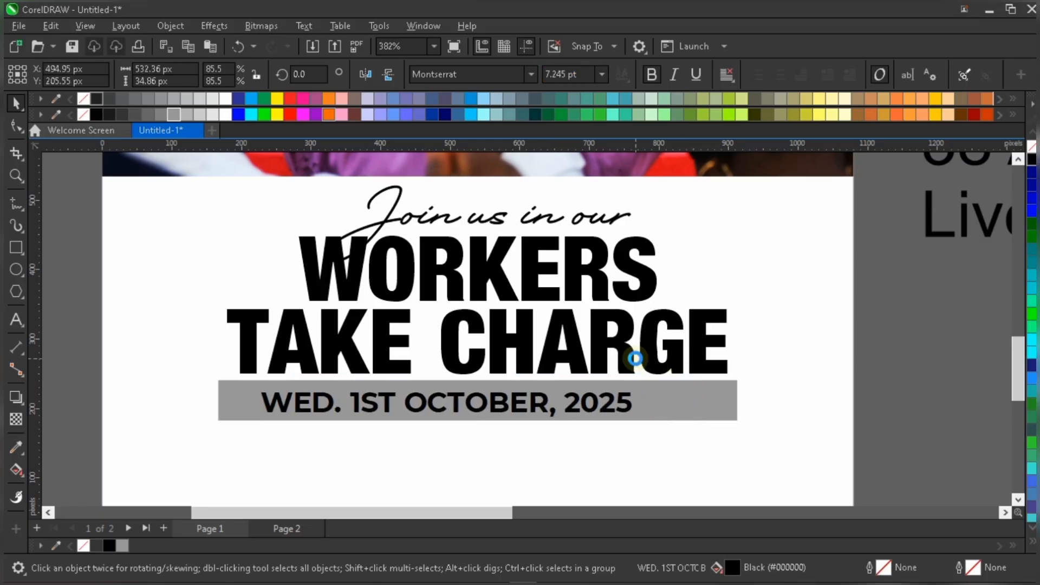
Step: Set the date text's font size to 6.4 pt and shift it slightly up and to the left inside the grey bar
click(577, 75)
key(ctrl+a)
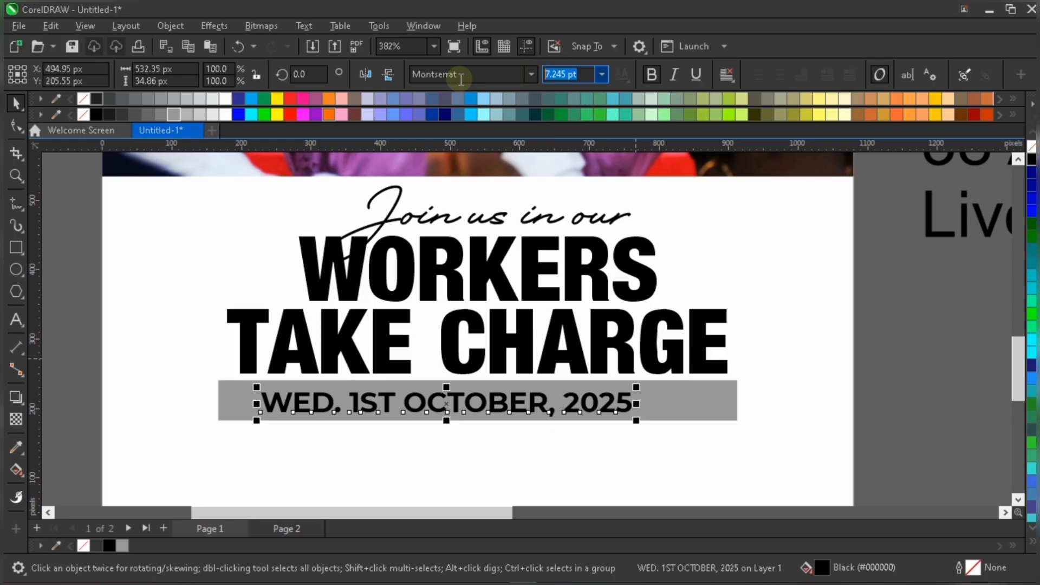
text(6.)
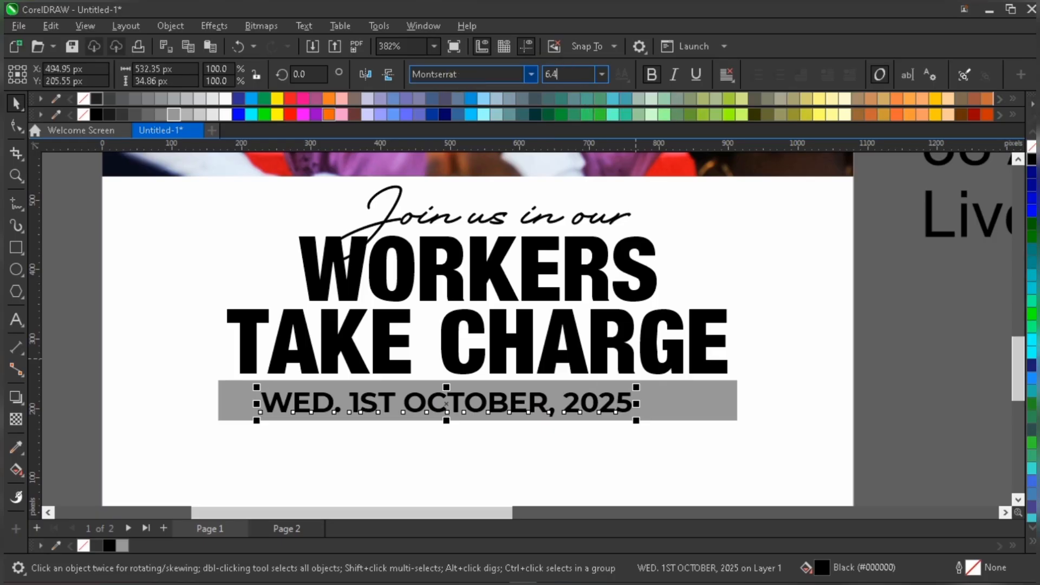
text(4)
key(Return)
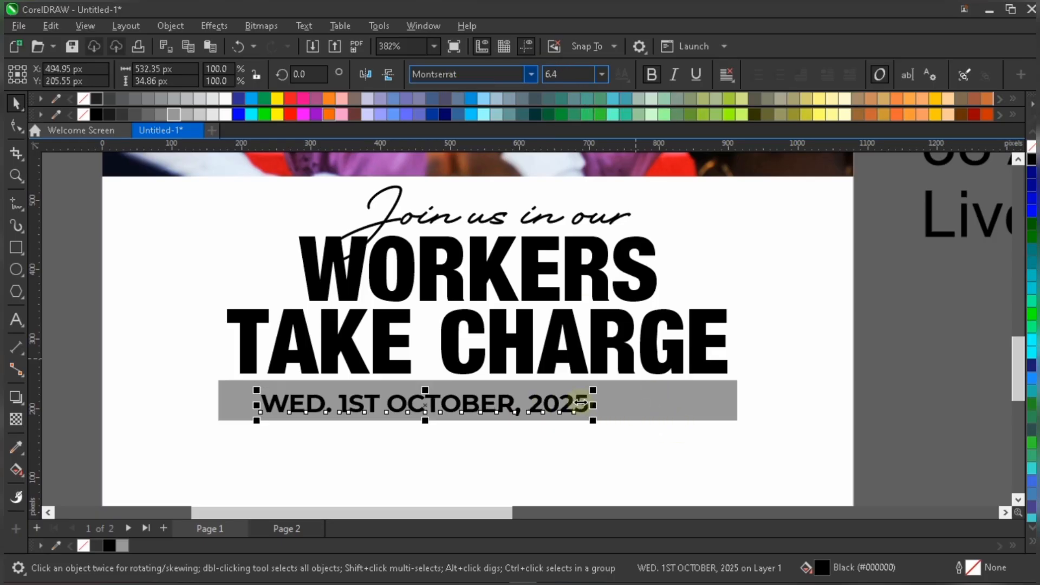
drag(580, 403, 571, 401)
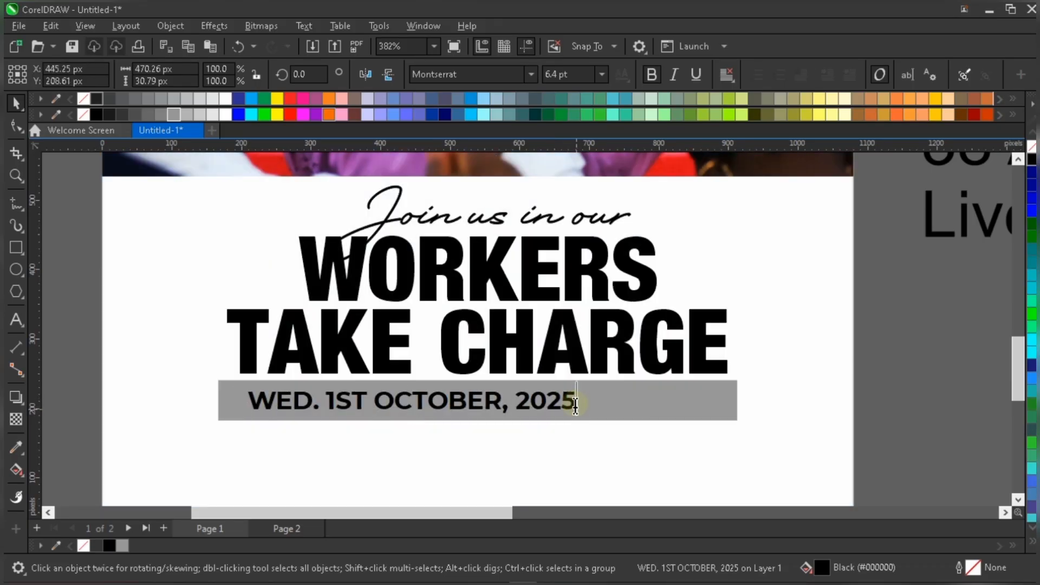
Step: Append "|| 6:30AM" to the end of the date text on the grey bar
click(575, 403)
text(||)
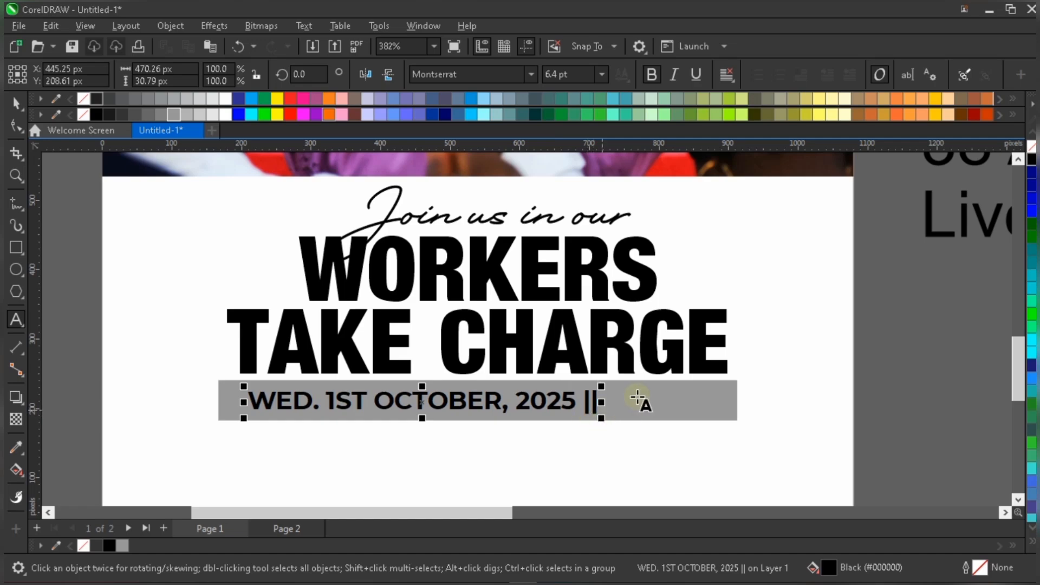
click(614, 399)
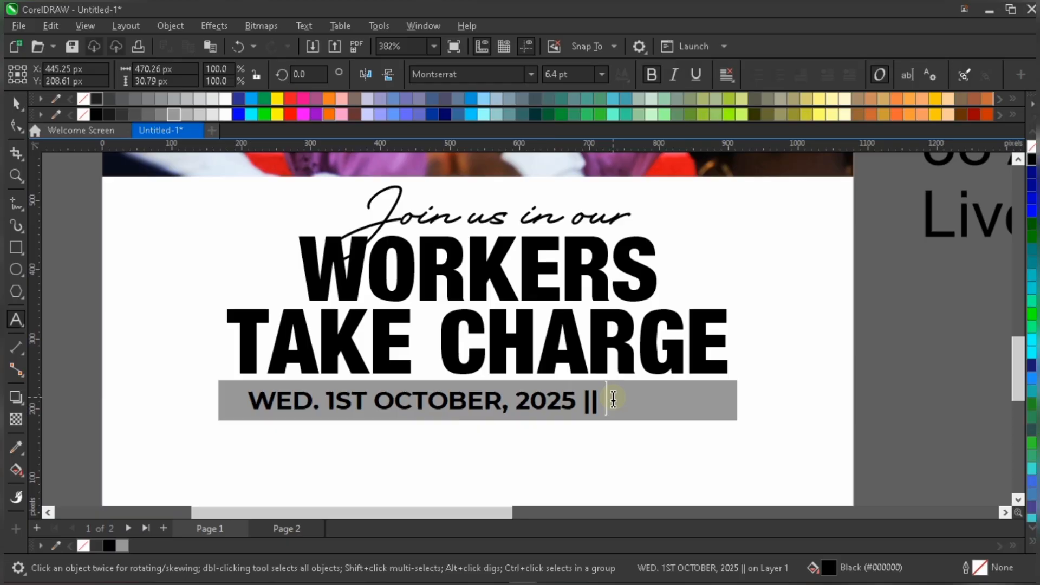
text(6:30)
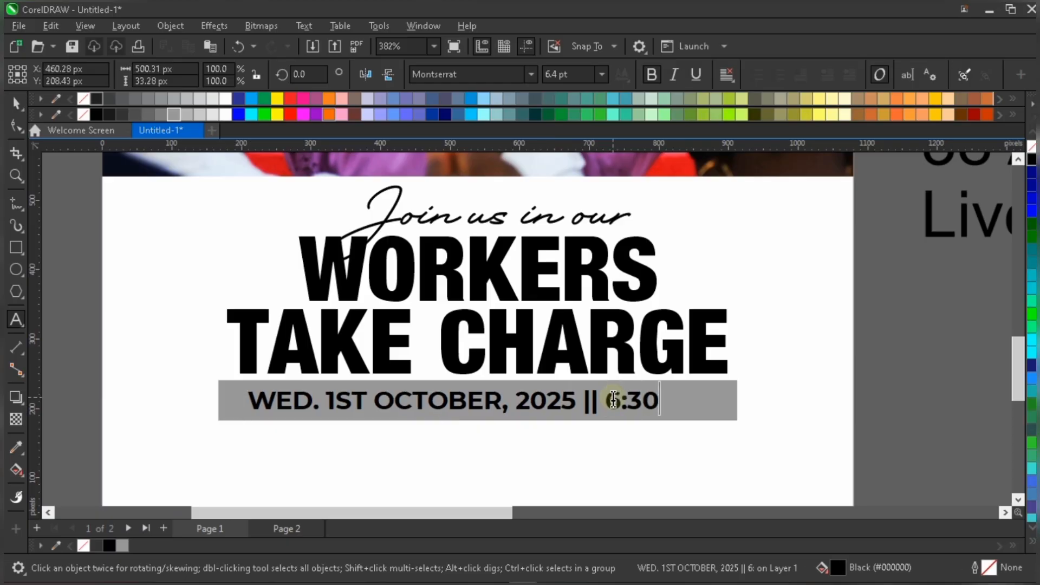
text(AM)
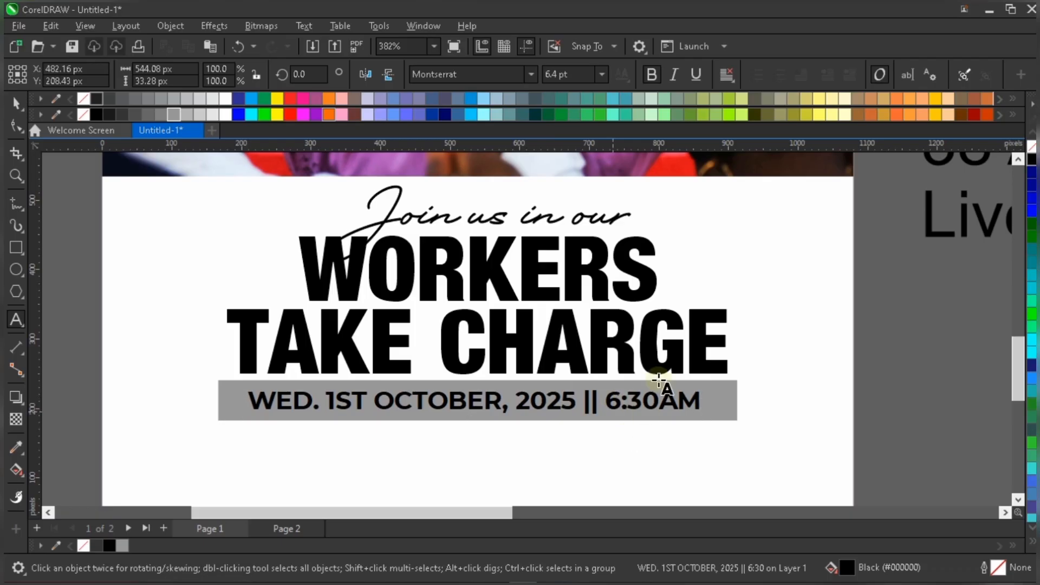
Step: Centre the extended date and time text horizontally on the grey bar
key(Escape)
shift+click(715, 390)
key(c)
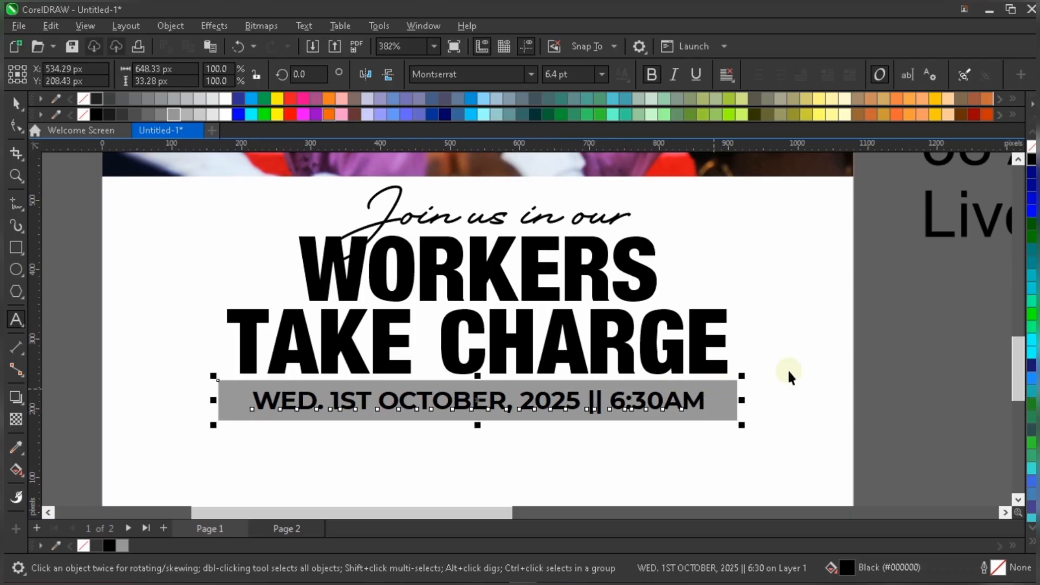
click(866, 374)
scroll(662, 413, down, 1)
key(Escape)
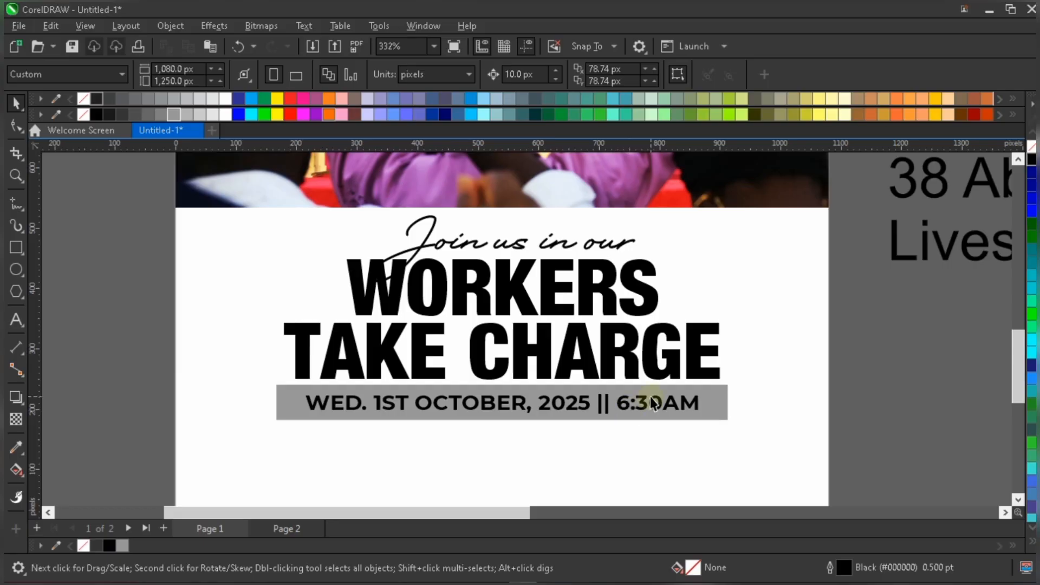
Step: Reduce the grey bar's height to about 52 px by lowering its upper edge
click(653, 403)
click(724, 403)
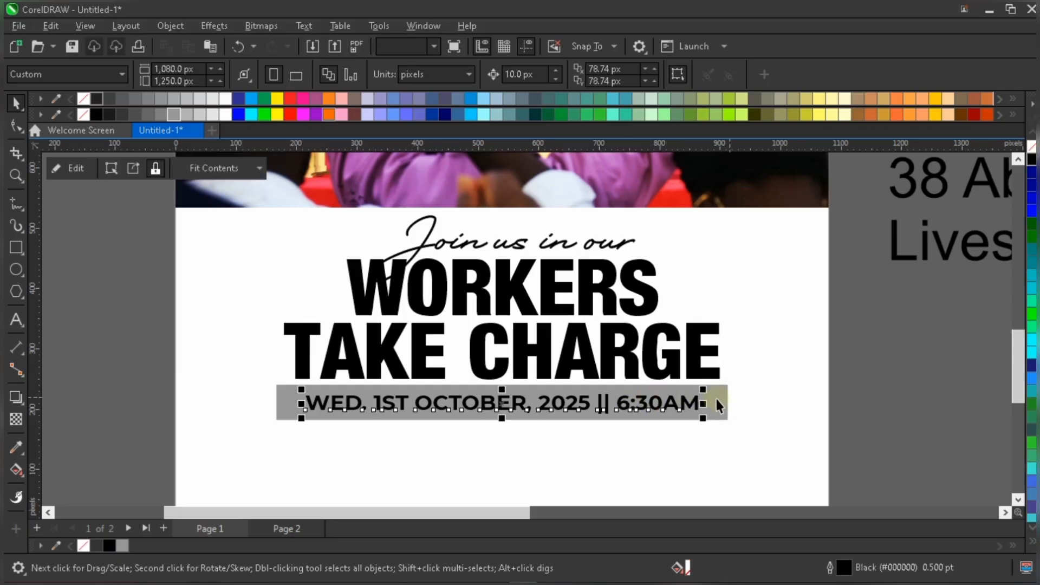
scroll(720, 396, up, 2)
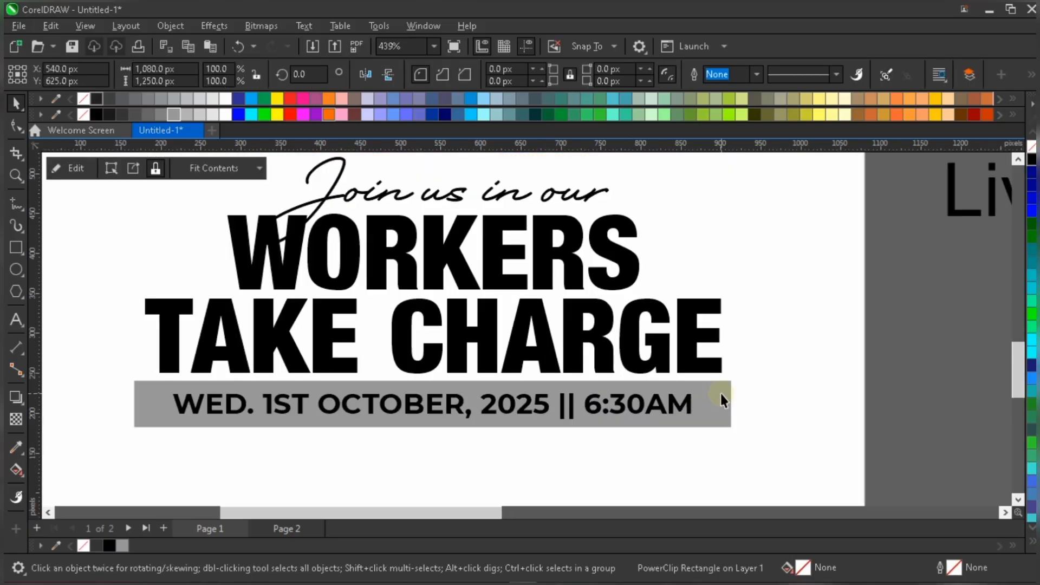
click(720, 393)
click(726, 384)
scroll(726, 384, up, 1)
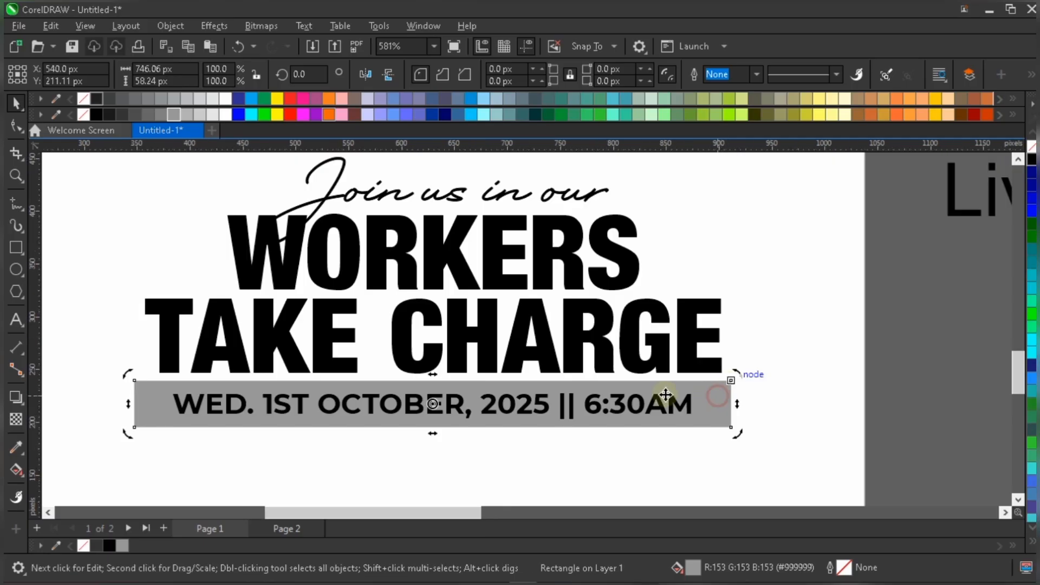
click(348, 392)
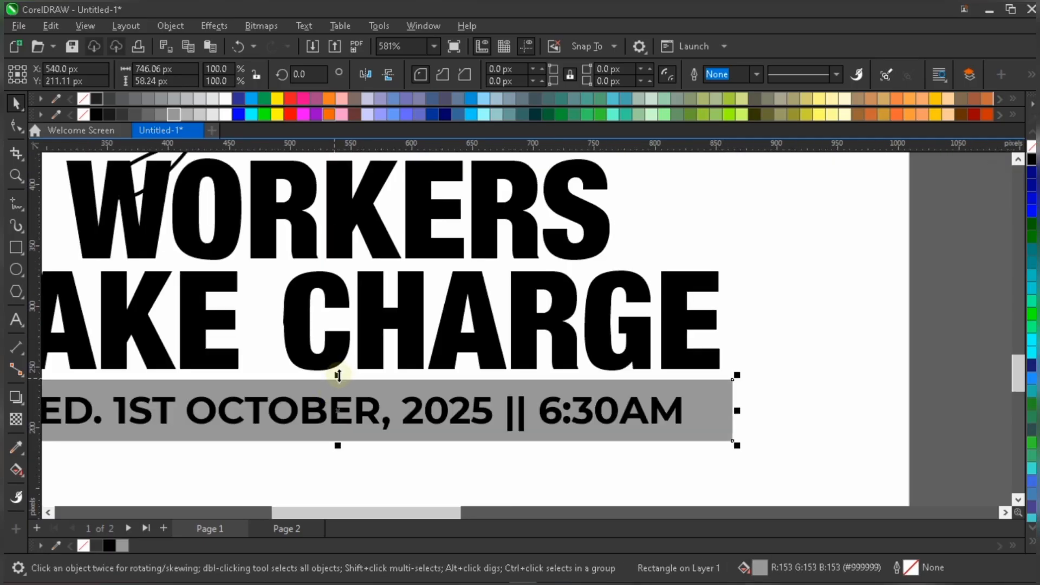
scroll(338, 375, up, 1)
mouse_move(338, 375)
mouse_down()
mouse_move(336, 362)
mouse_move(346, 386)
mouse_up()
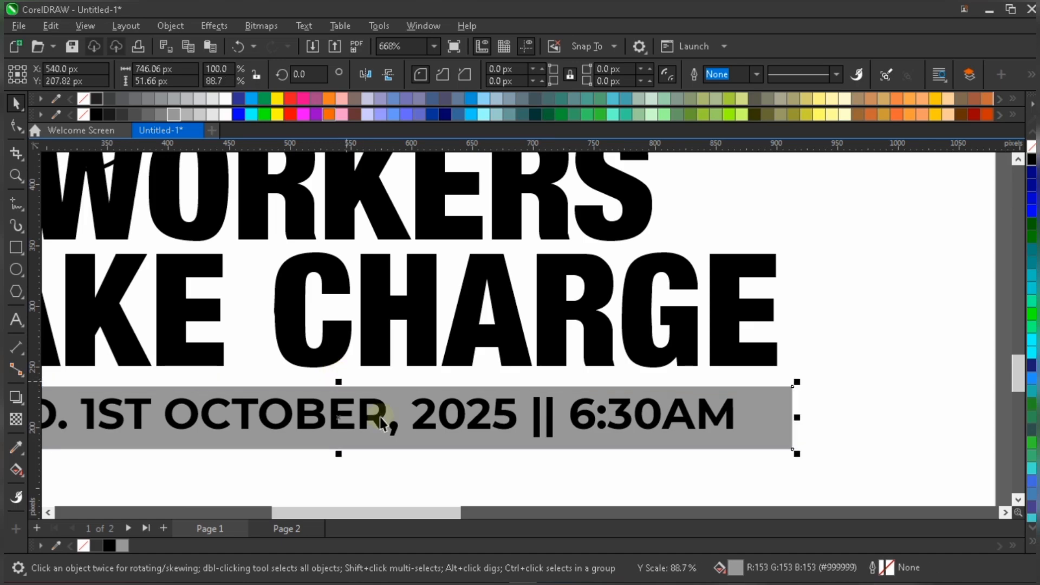
Step: Align the grey bar vertically with the date text and nudge both up 5 px towards the TAKE CHARGE heading
shift+click(380, 416)
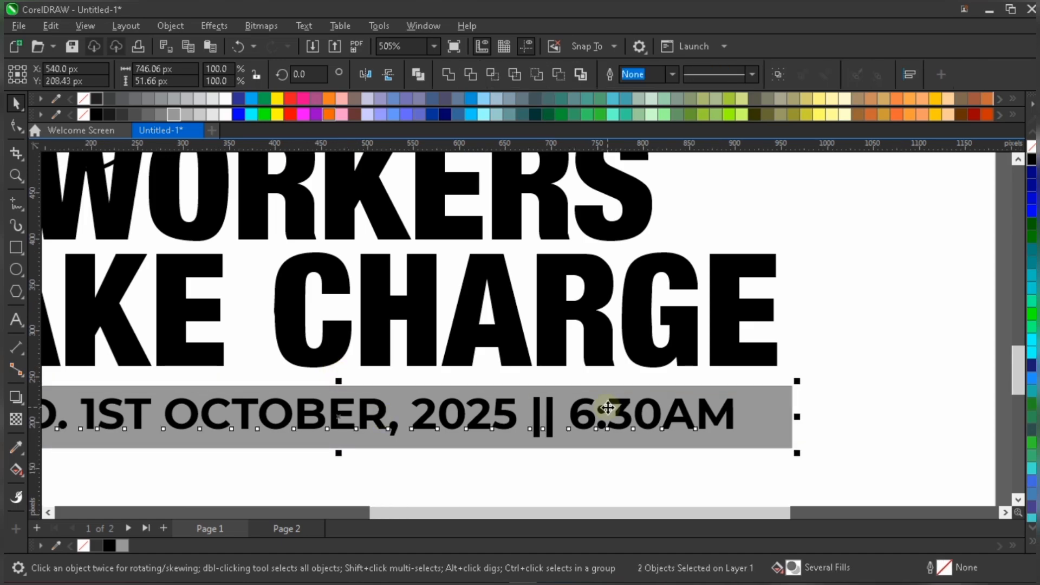
scroll(606, 409, down, 1)
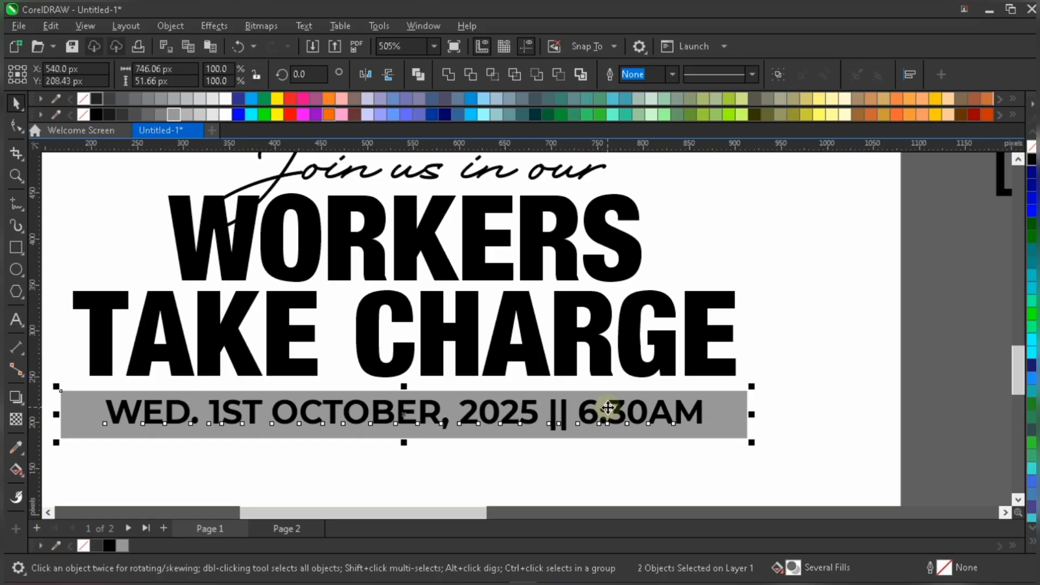
key(Up)
scroll(643, 367, down, 1)
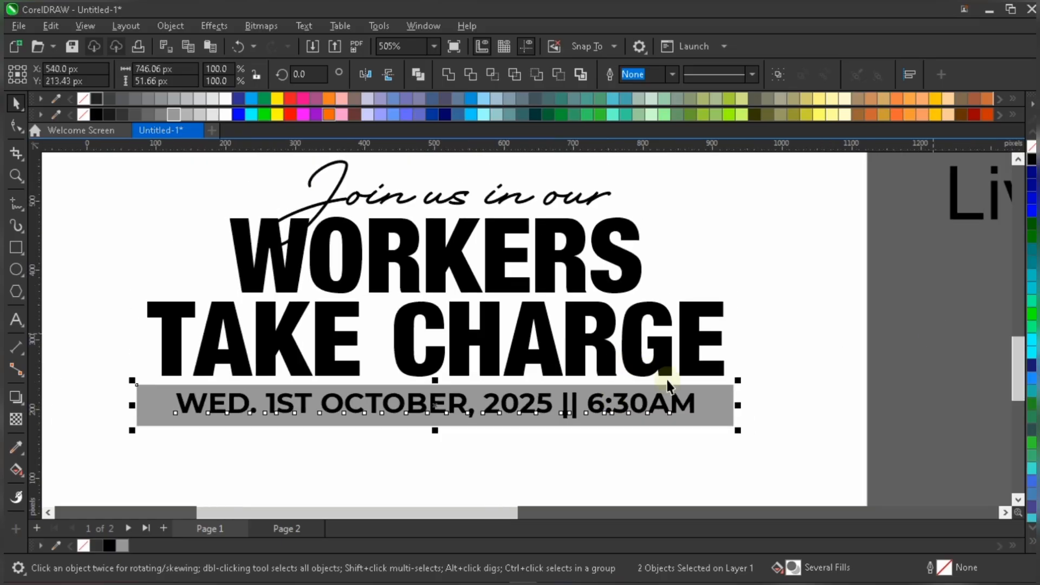
scroll(667, 385, down, 1)
key(Escape)
scroll(656, 381, down, 1)
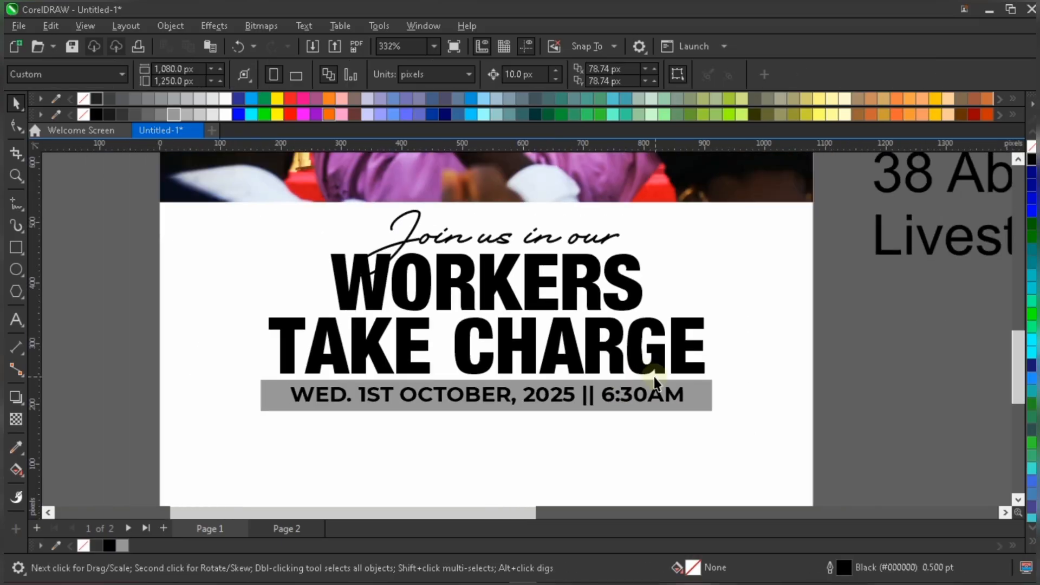
Step: Delete the loose "6:30am" text beside the flyer
scroll(580, 363, down, 3)
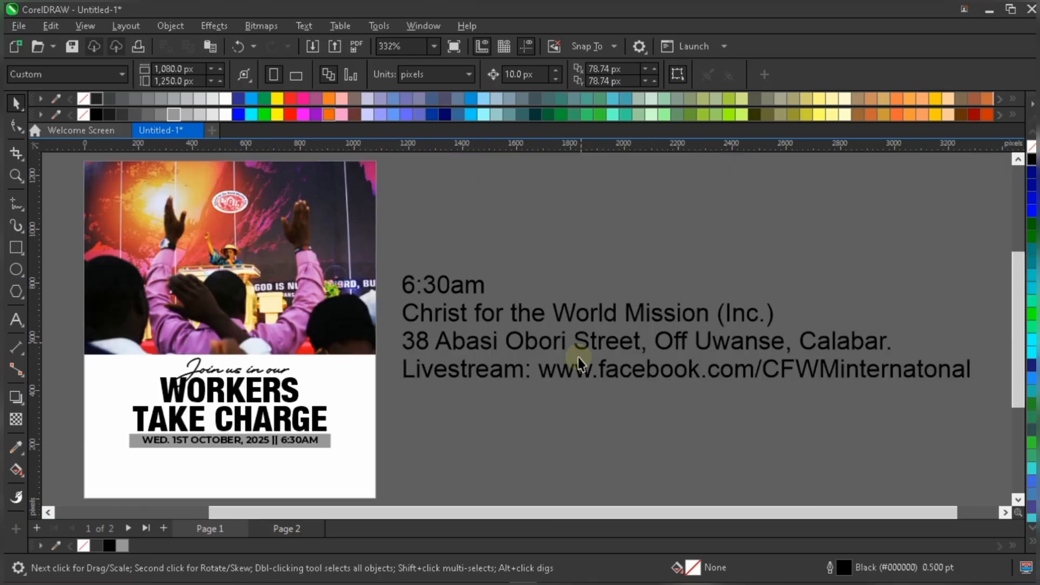
scroll(595, 345, left, 2)
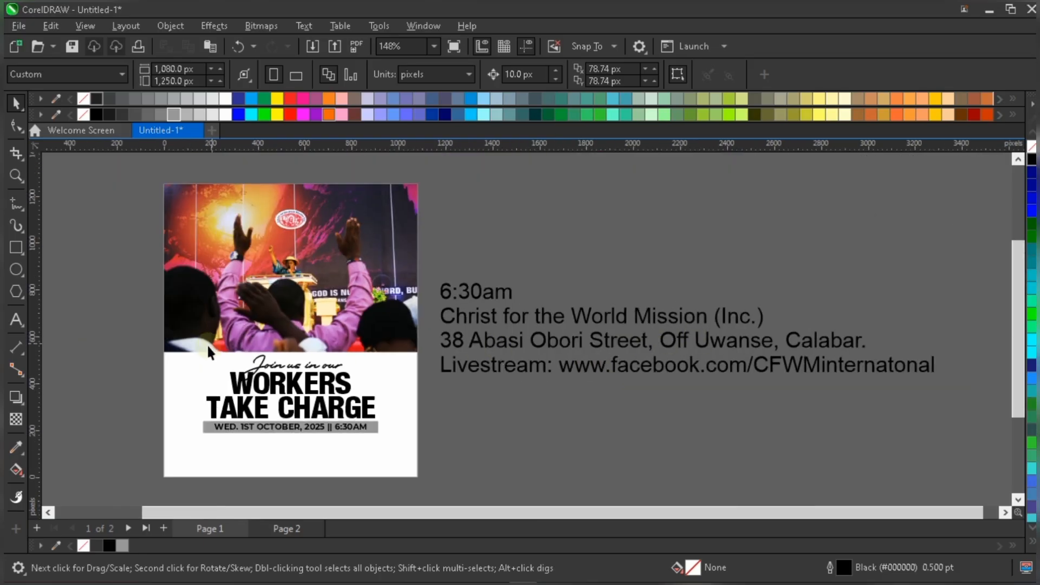
scroll(268, 349, up, 1)
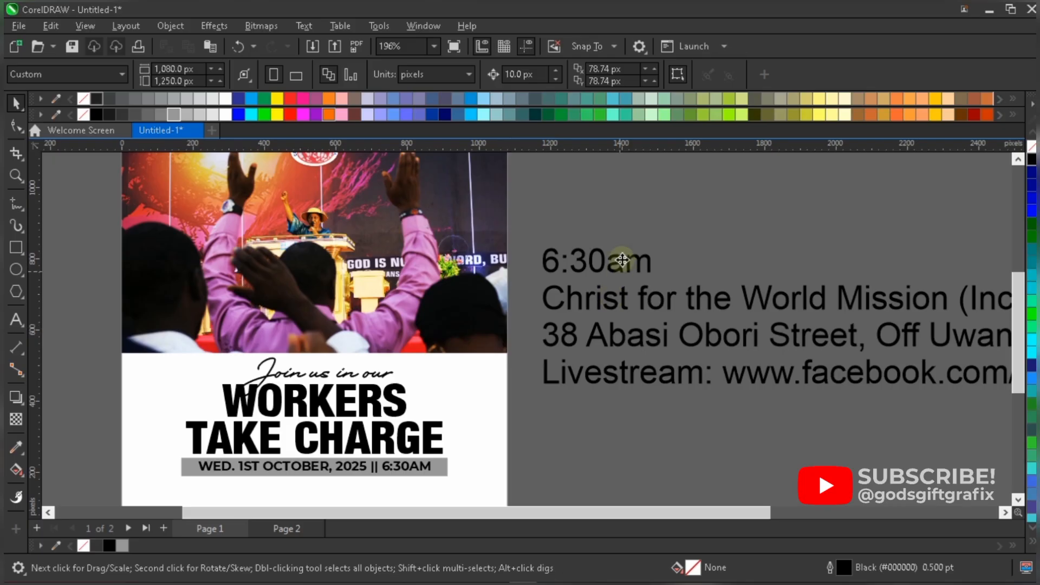
click(652, 265)
key(Delete)
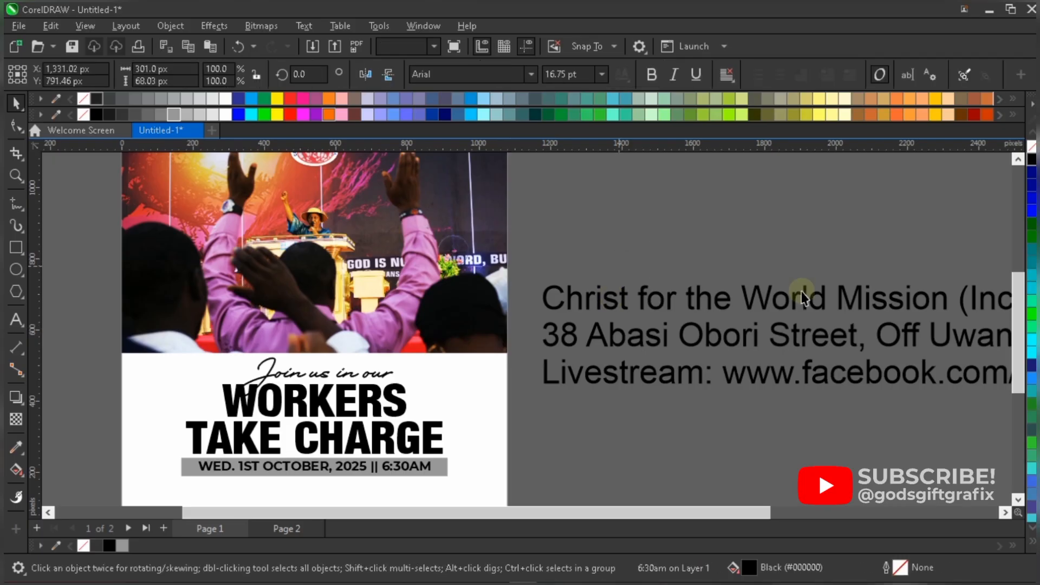
Step: Move the "Christ for the World Mission (Inc.)" line below the grey date bar and convert it to uppercase
scroll(805, 296, down, 1)
drag(804, 296, 459, 456)
scroll(462, 450, up, 1)
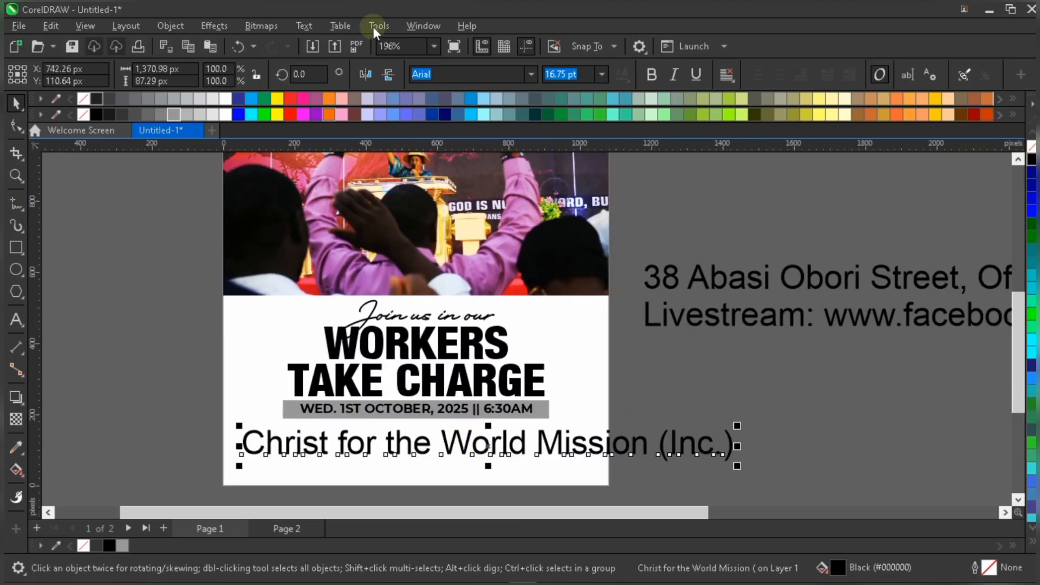
click(303, 26)
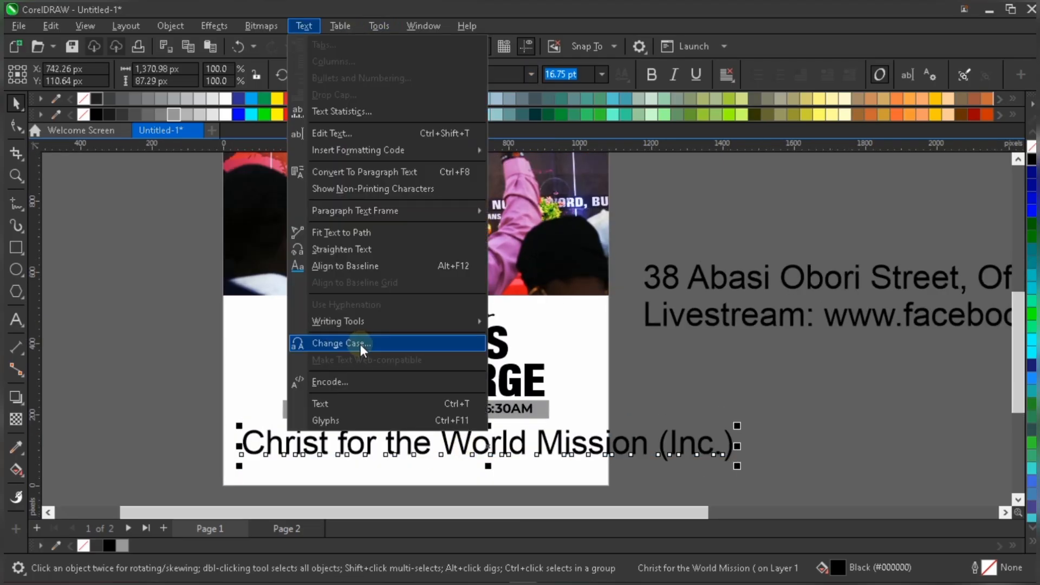
click(359, 343)
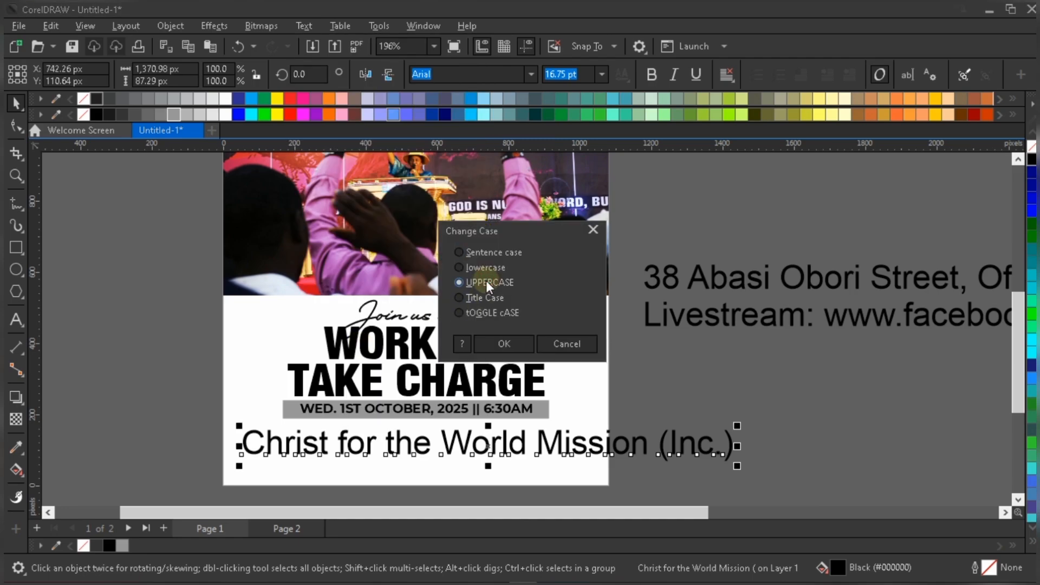
click(506, 344)
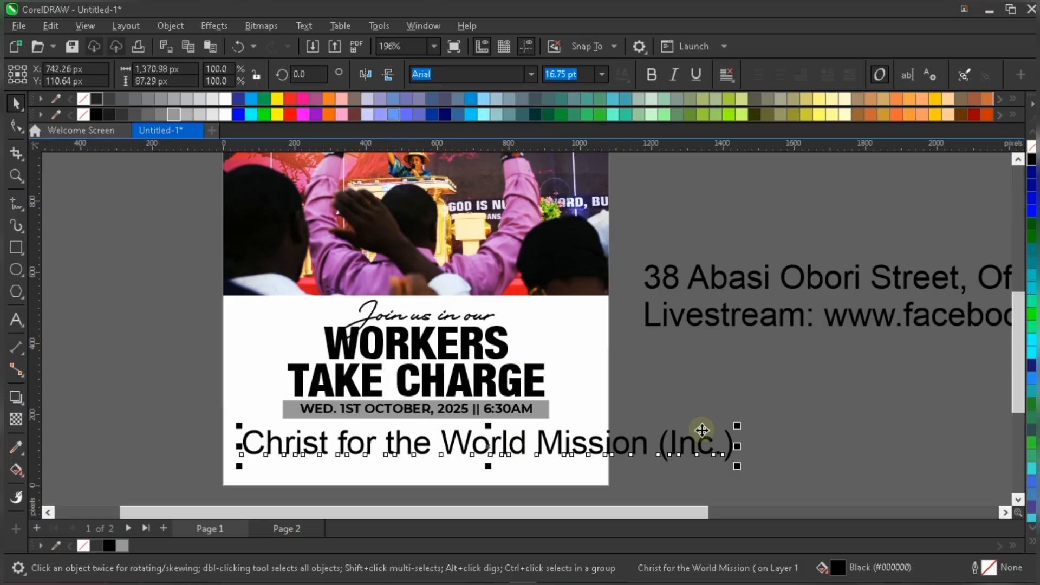
Step: Scale the church name down proportionally to about 756 by 36 px and reposition it just beneath the grey date bar
drag(903, 426, 507, 441)
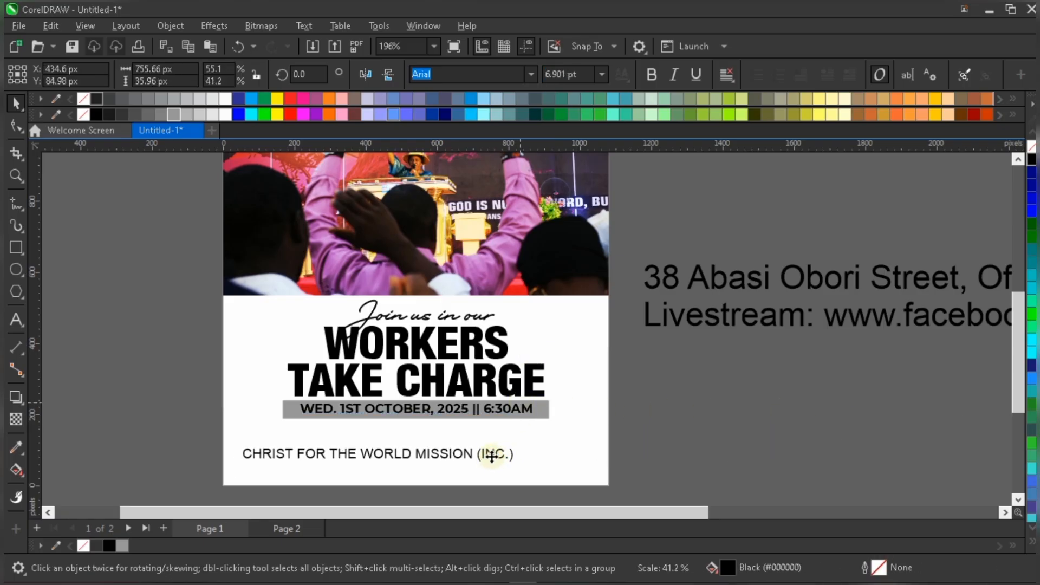
drag(513, 443, 531, 436)
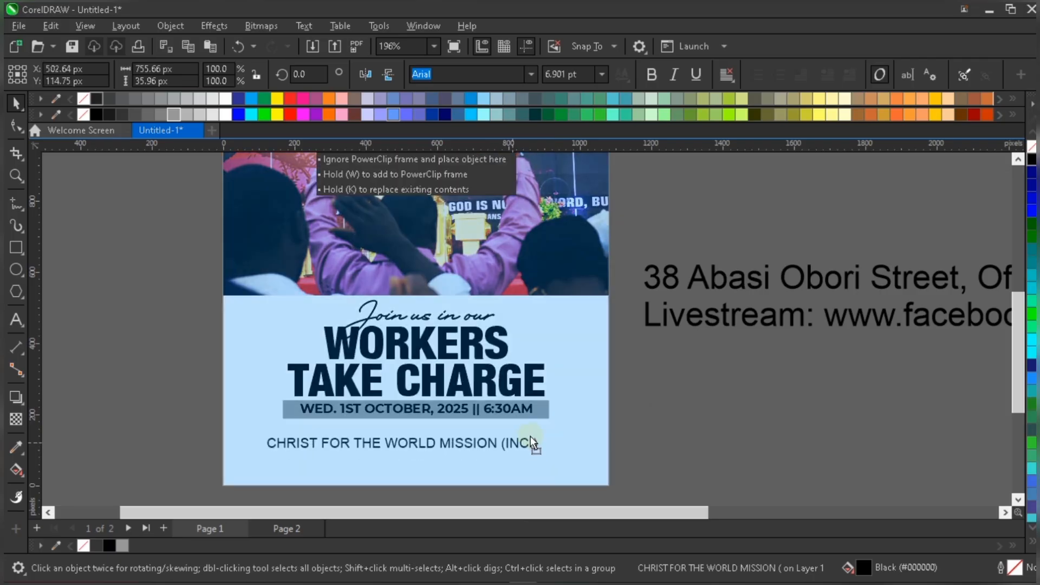
scroll(310, 453, up, 2)
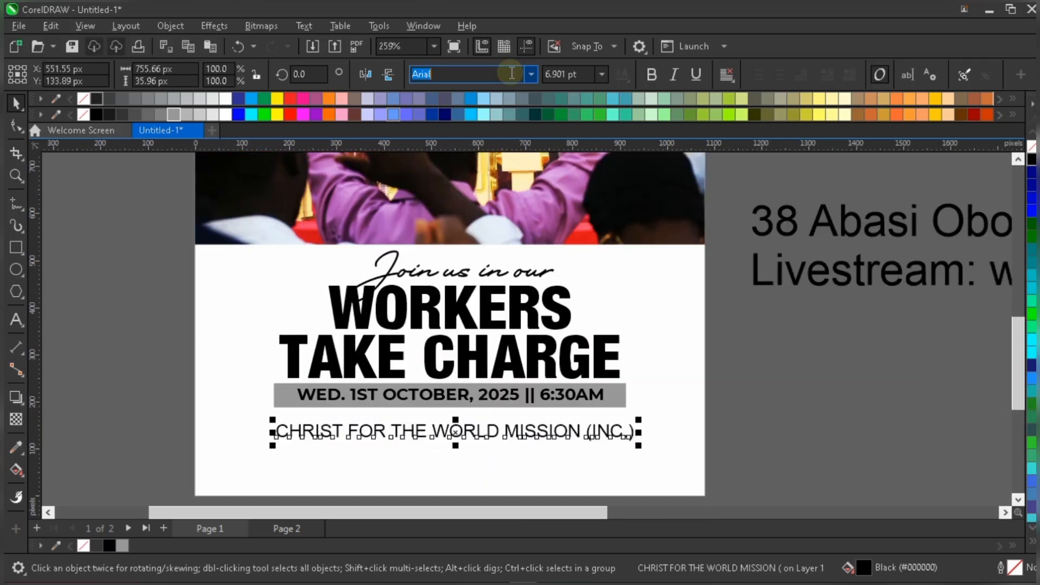
Step: Set the church name in Montserrat and make it bold
text(Mons)
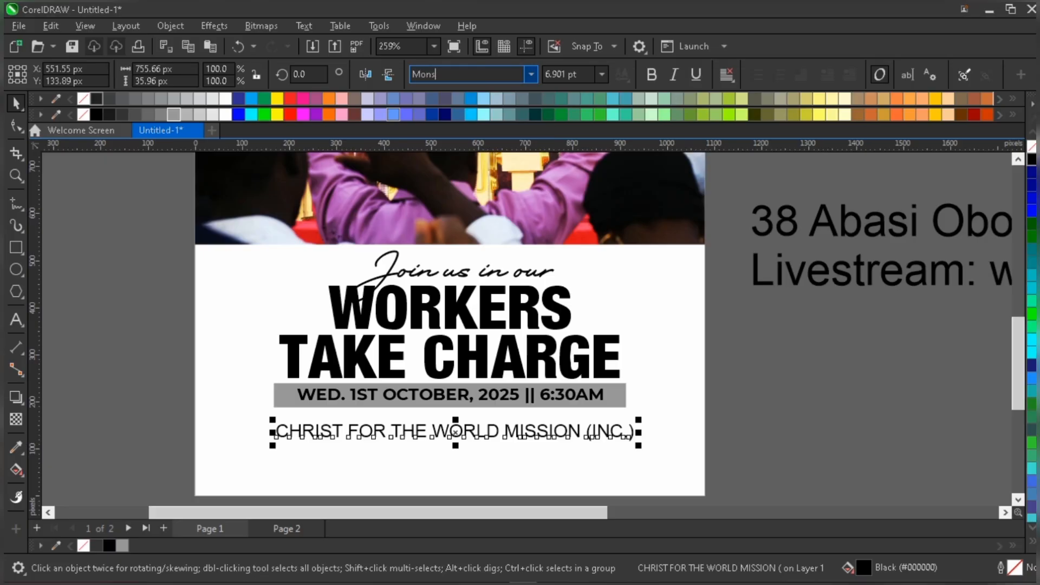
key(BackSpace)
text(ts)
key(Return)
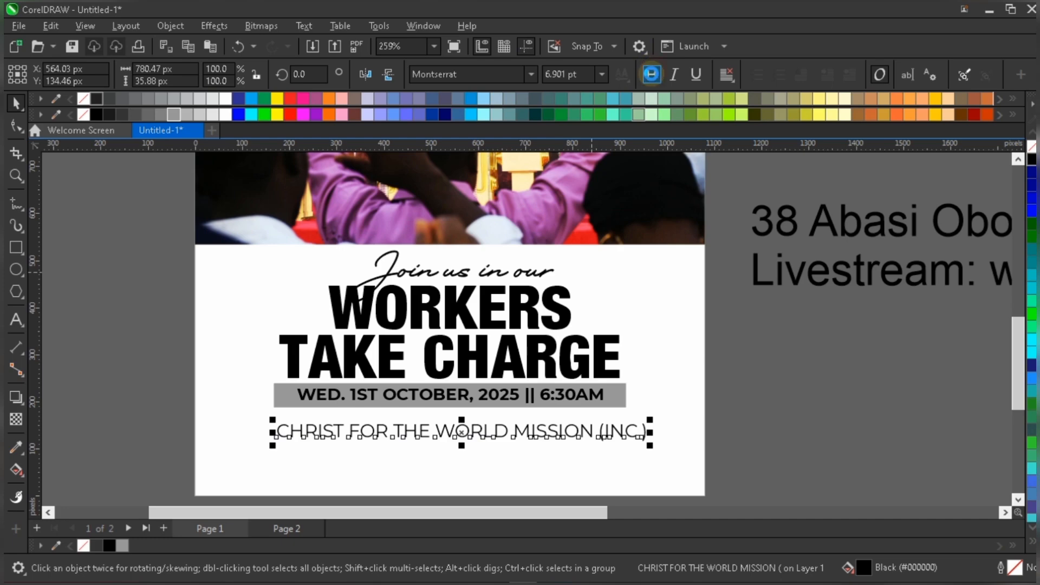
click(650, 74)
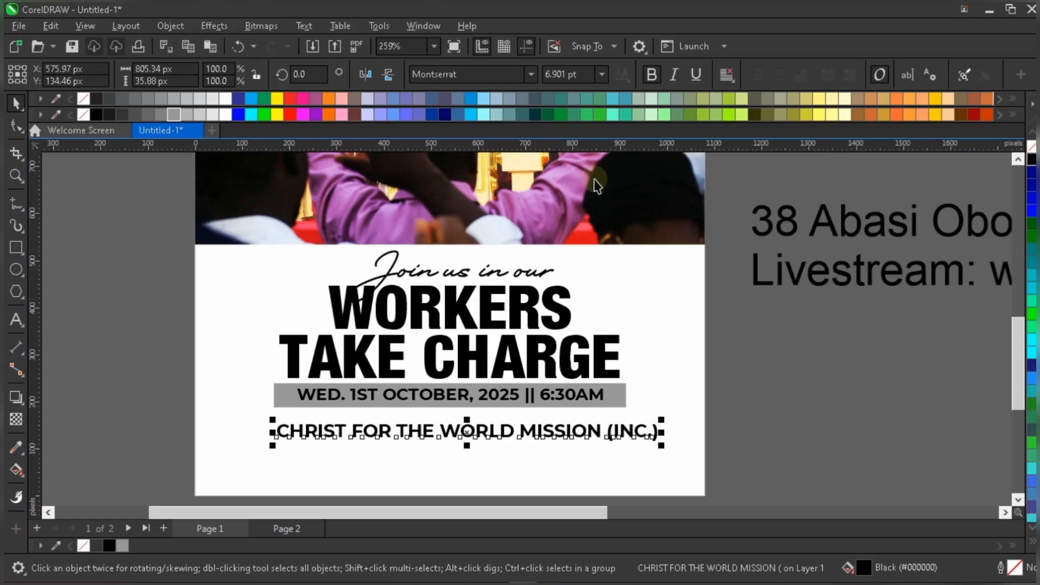
Step: Change the church name's font to Montserrat ExtraBold, shrink it proportionally to about 735 by 32 px and place it slightly lower
scroll(482, 444, up, 1)
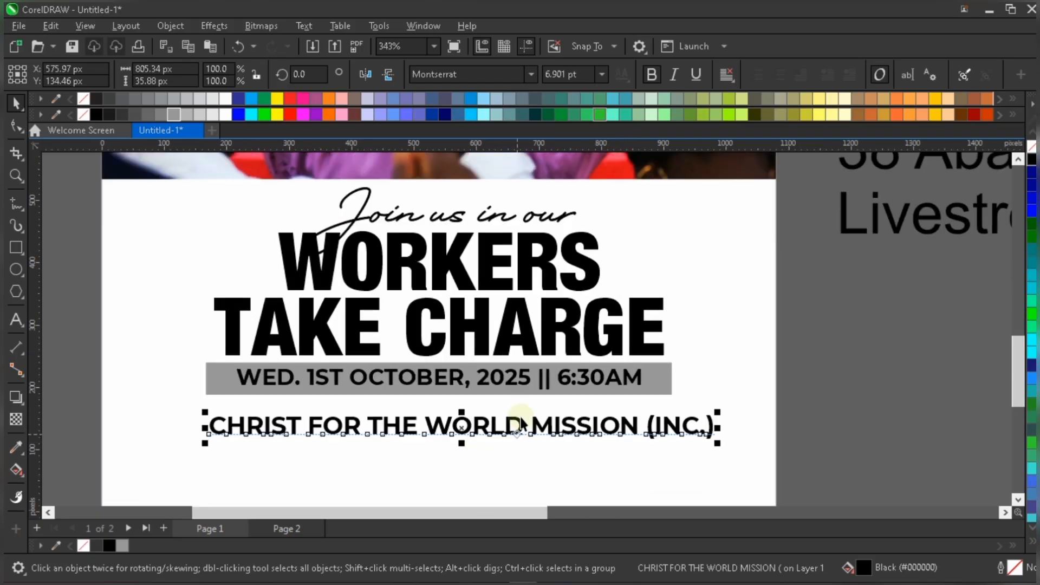
click(530, 78)
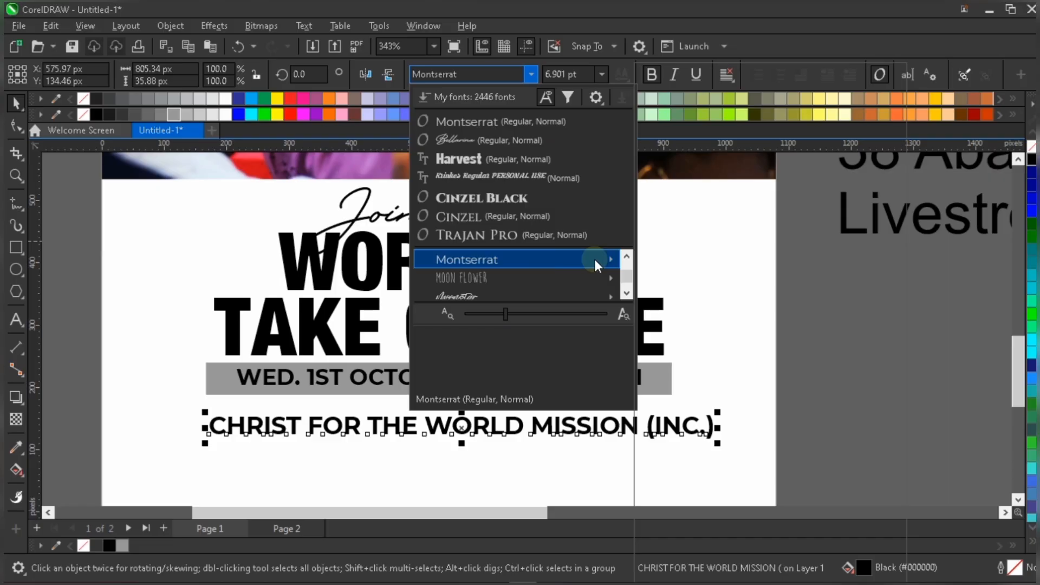
mouse_move(595, 259)
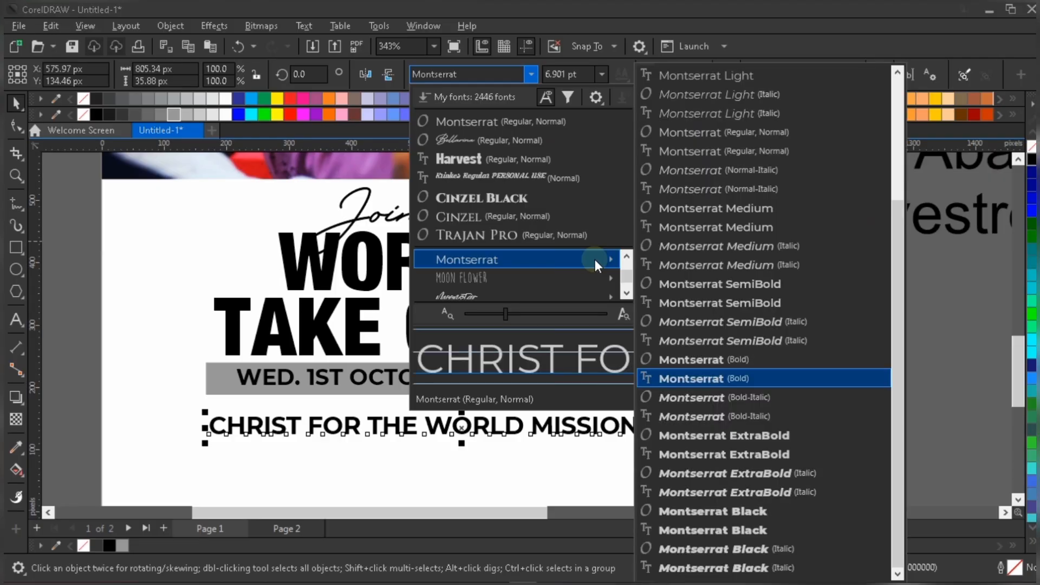
click(735, 436)
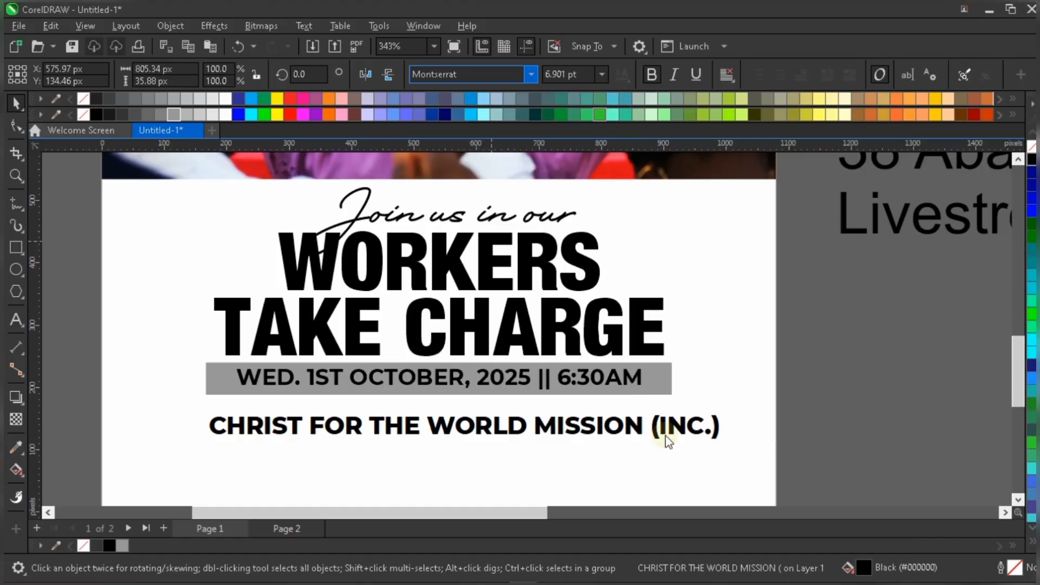
click(681, 425)
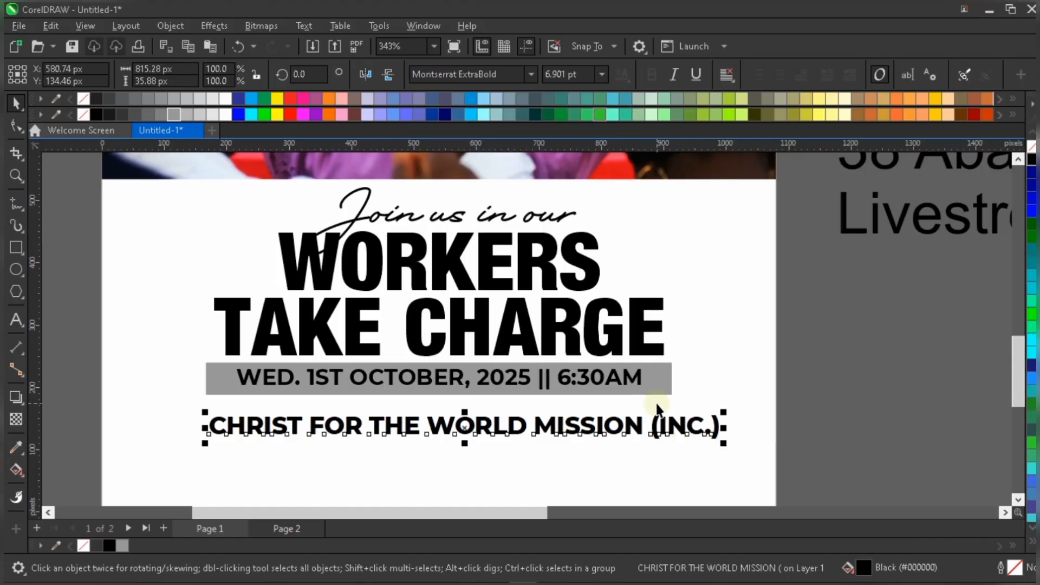
drag(673, 424, 665, 444)
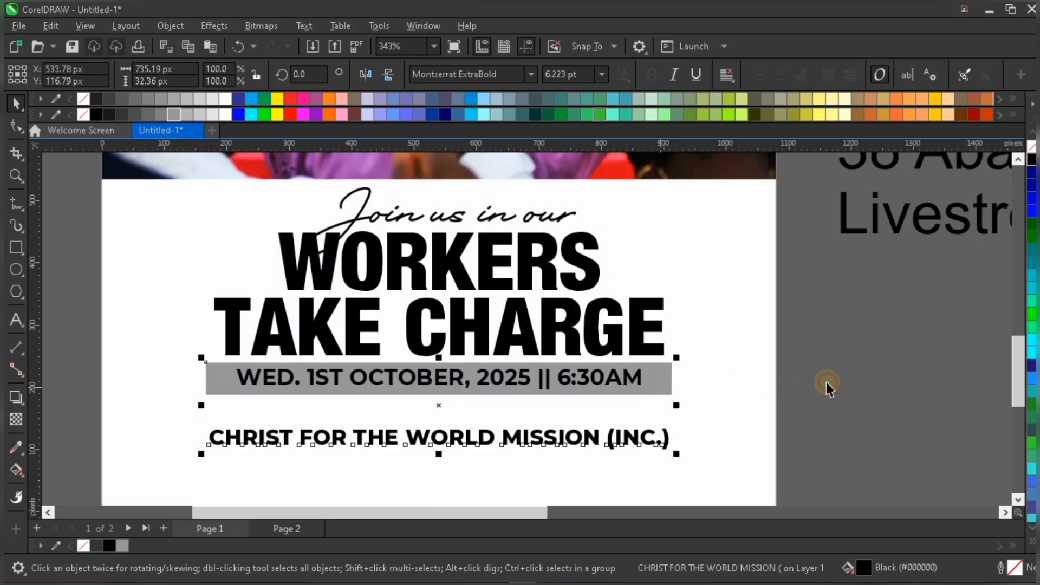
Step: Add a new artistic text row of about 21 forward slashes, starting in the gap between the date bar and the church name
click(467, 417)
scroll(360, 430, up, 1)
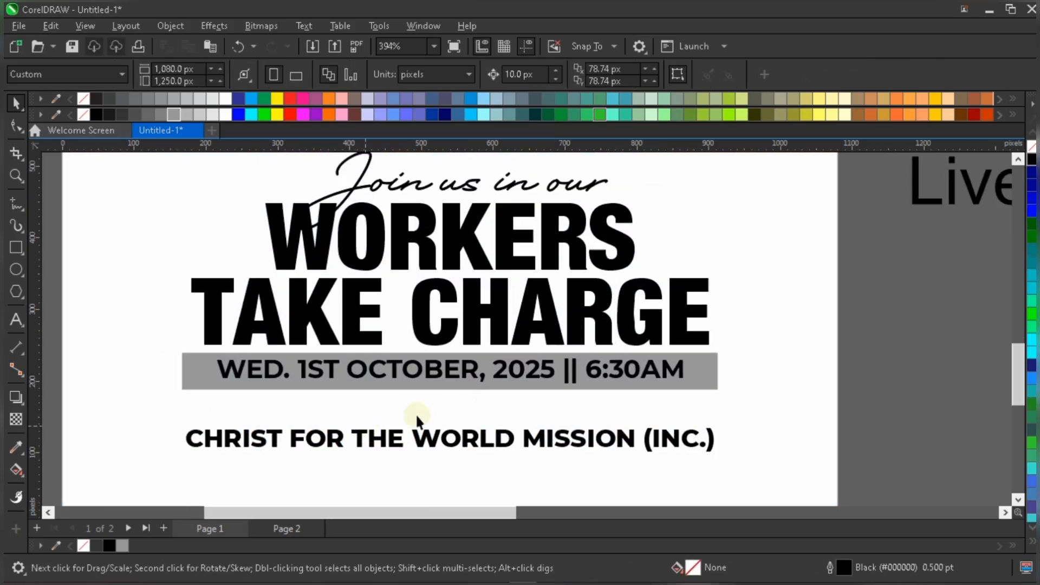
click(17, 319)
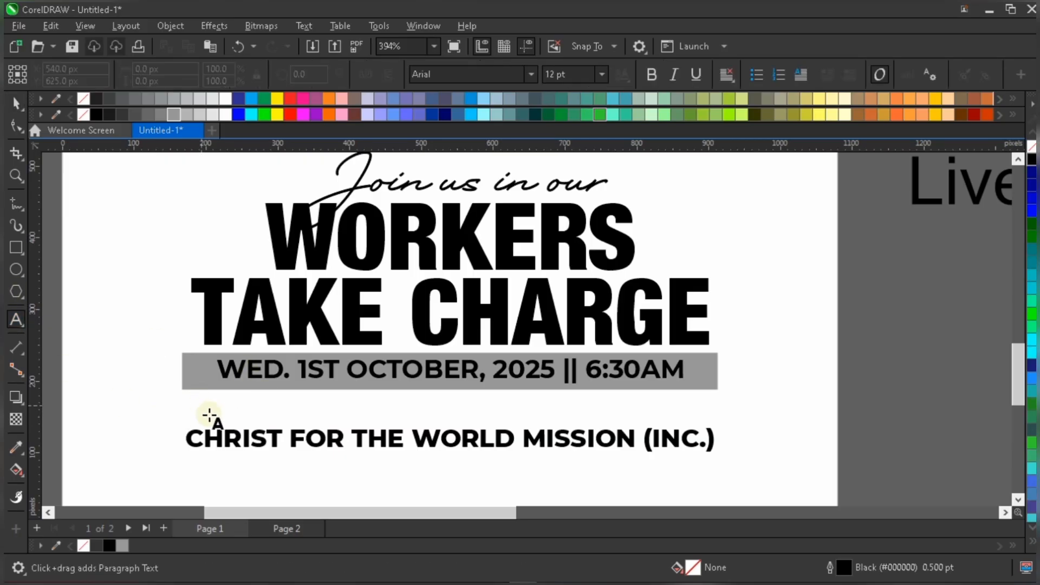
click(214, 410)
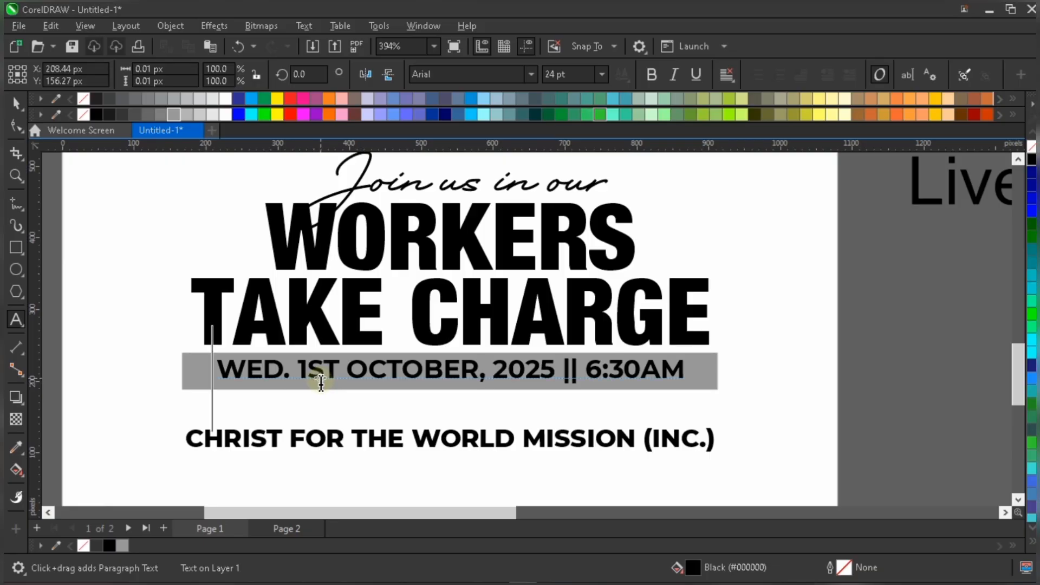
text(/)
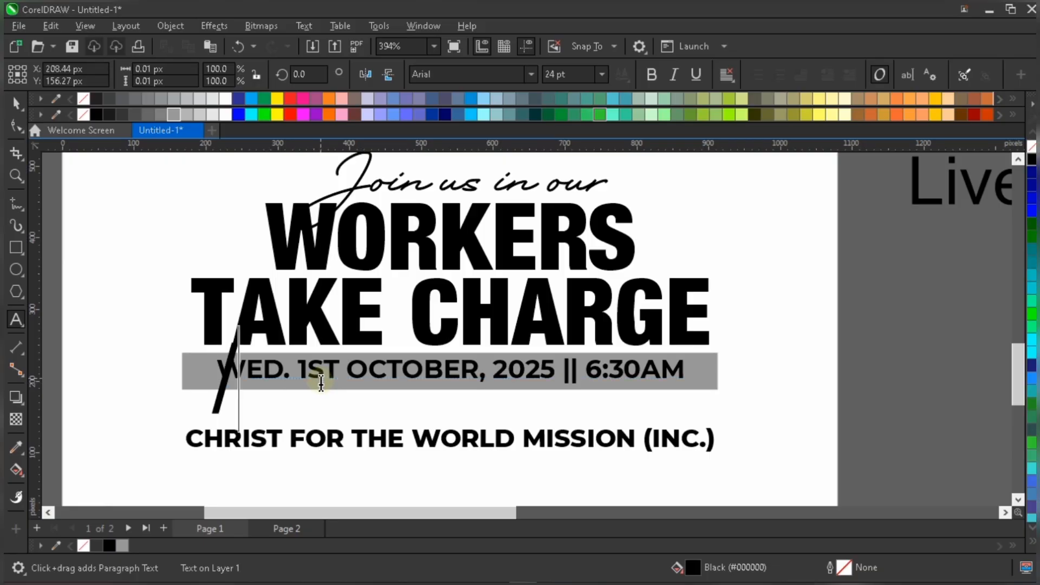
text(////////////////////)
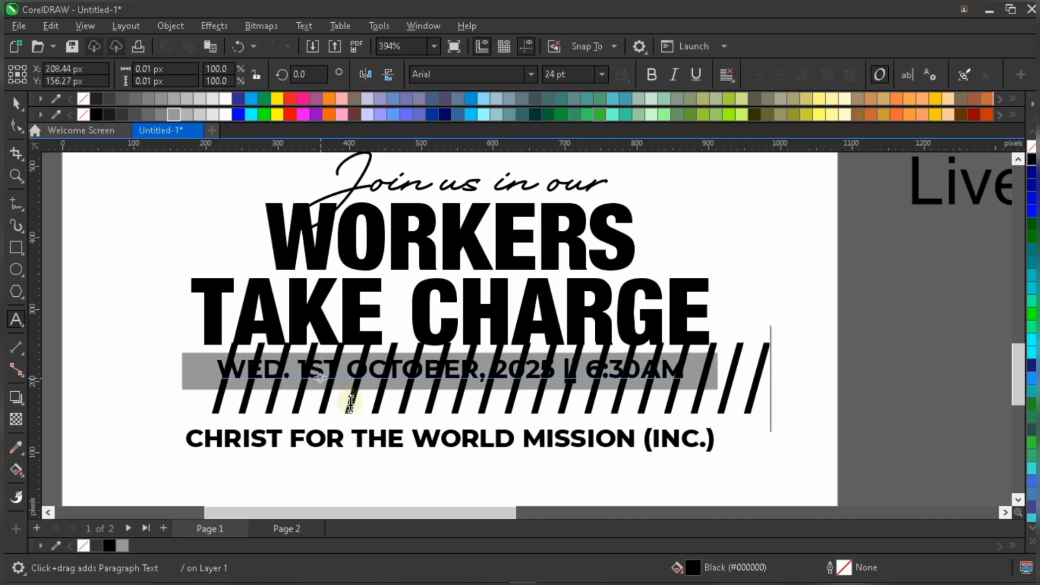
Step: Scale the slash row down proportionally to about 260 by 33 px and place it between the date bar and church name
scroll(350, 403, down, 1)
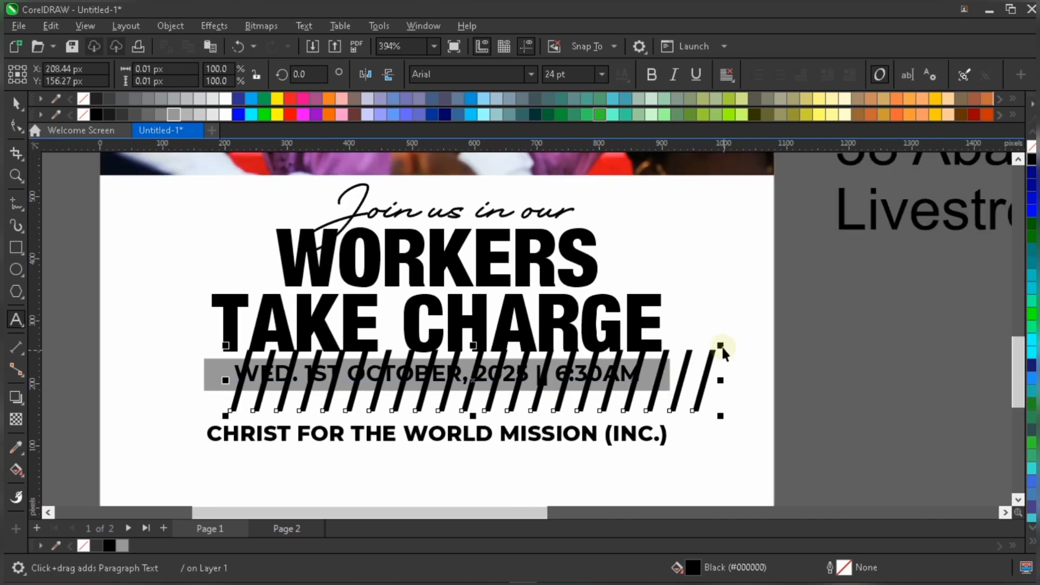
key(ctrl+space)
drag(720, 347, 442, 390)
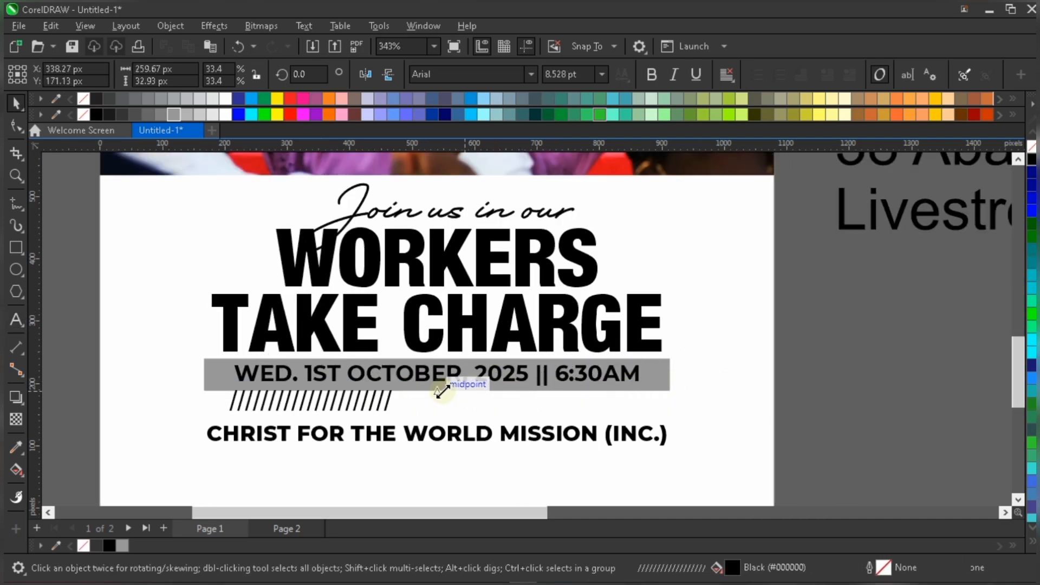
scroll(354, 399, up, 1)
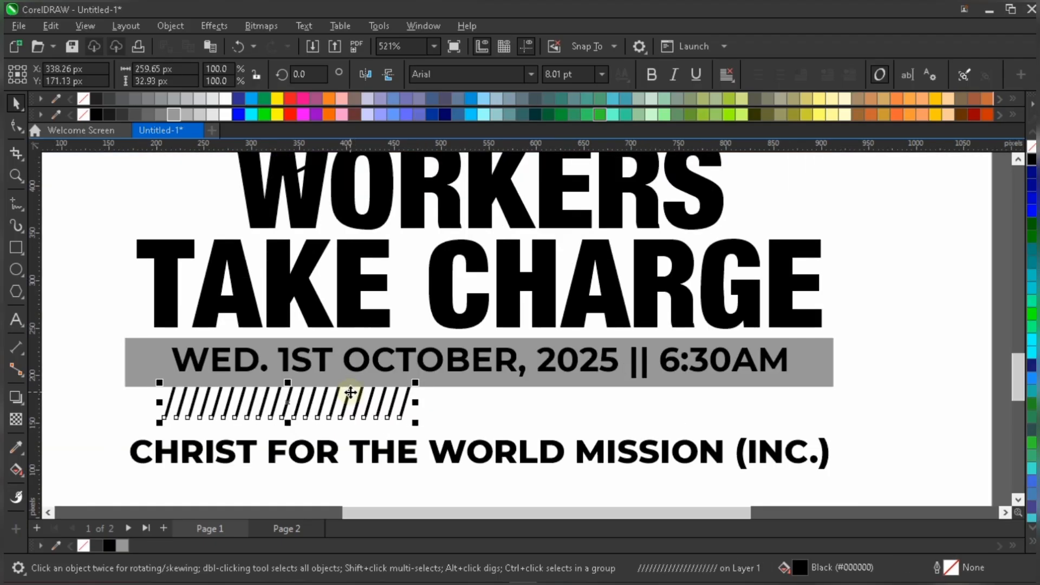
drag(342, 404, 316, 404)
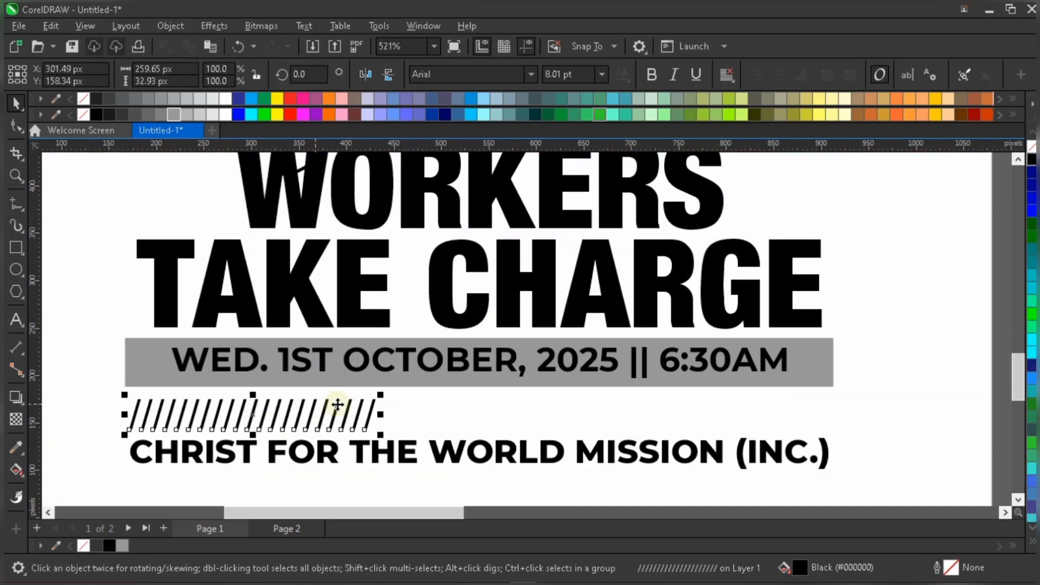
Step: Extend the slash row with more slashes beyond the church name's width and scale it down proportionally to about 656 by 28 px
double_click(372, 405)
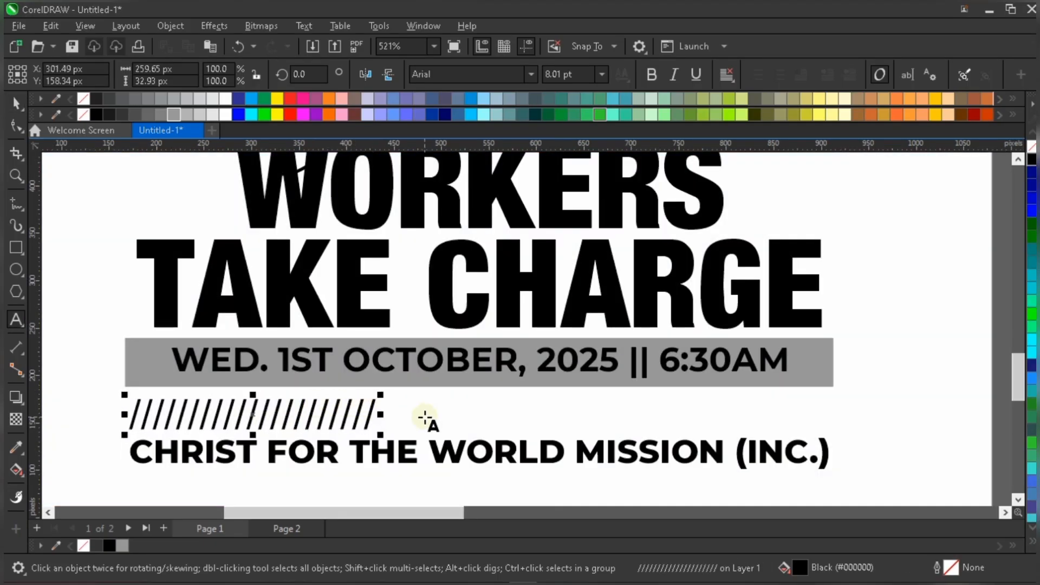
text(//////////////////////////////)
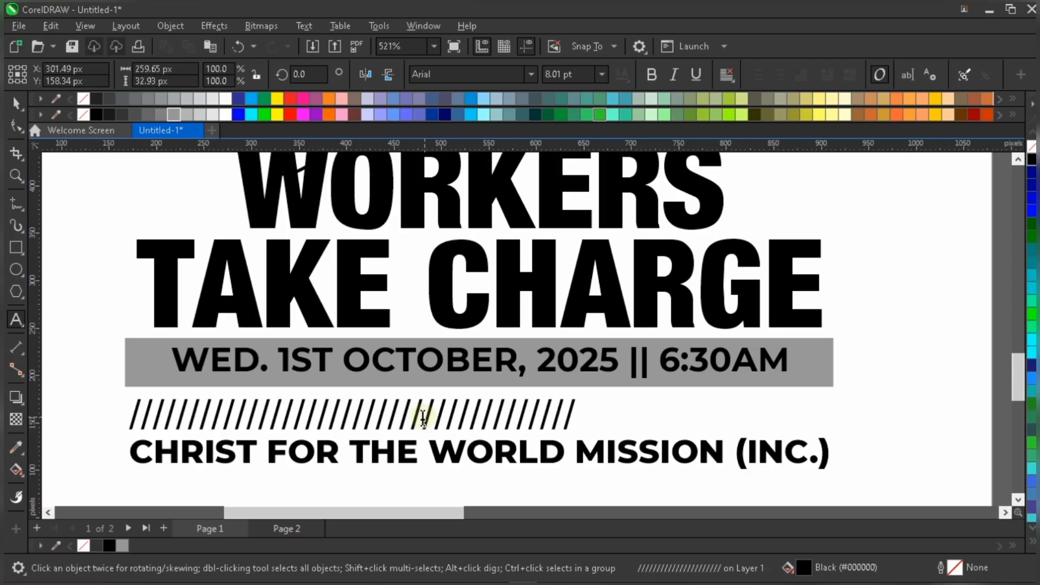
text(////////////////////)
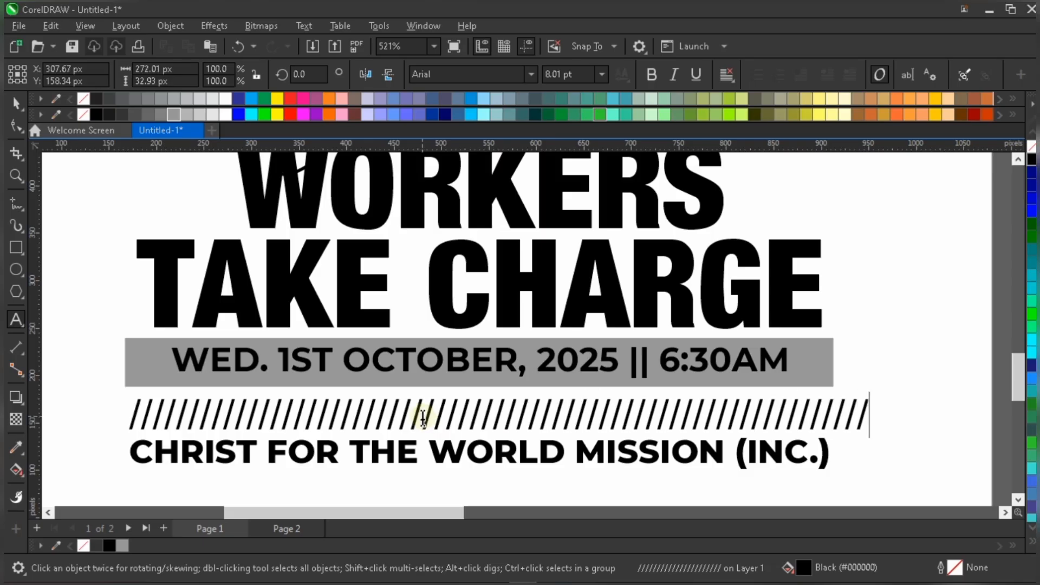
key(ctrl+space)
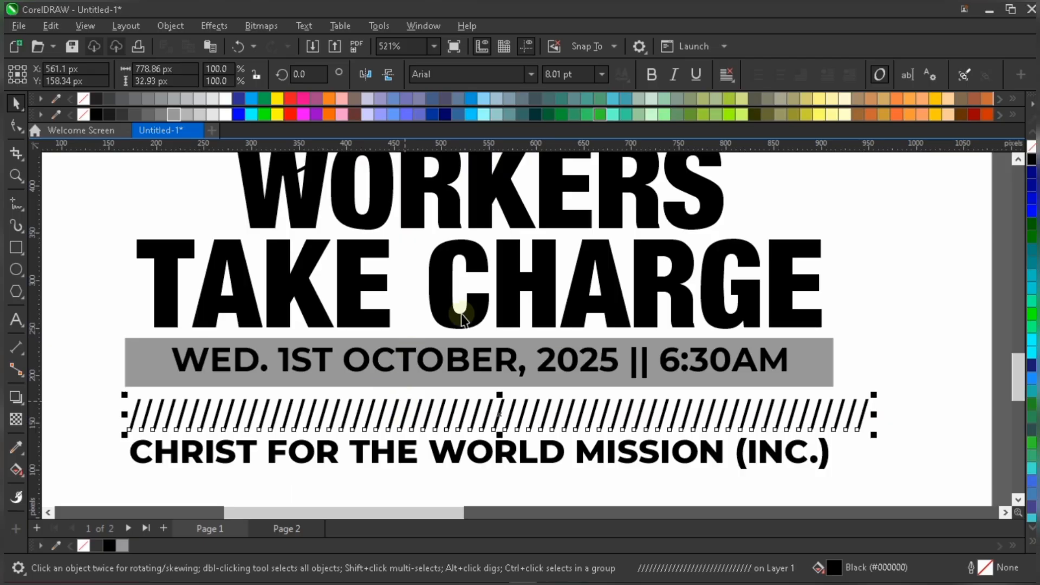
drag(874, 396, 719, 410)
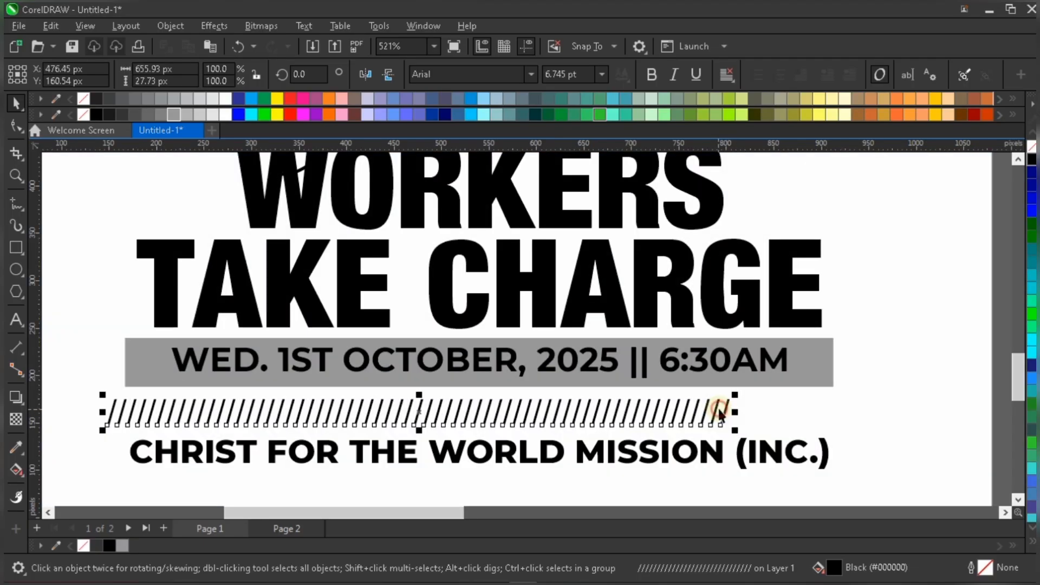
Step: Append further slashes to the row and scale it slightly, making it about 780 by 27 px
double_click(719, 411)
text(//////////)
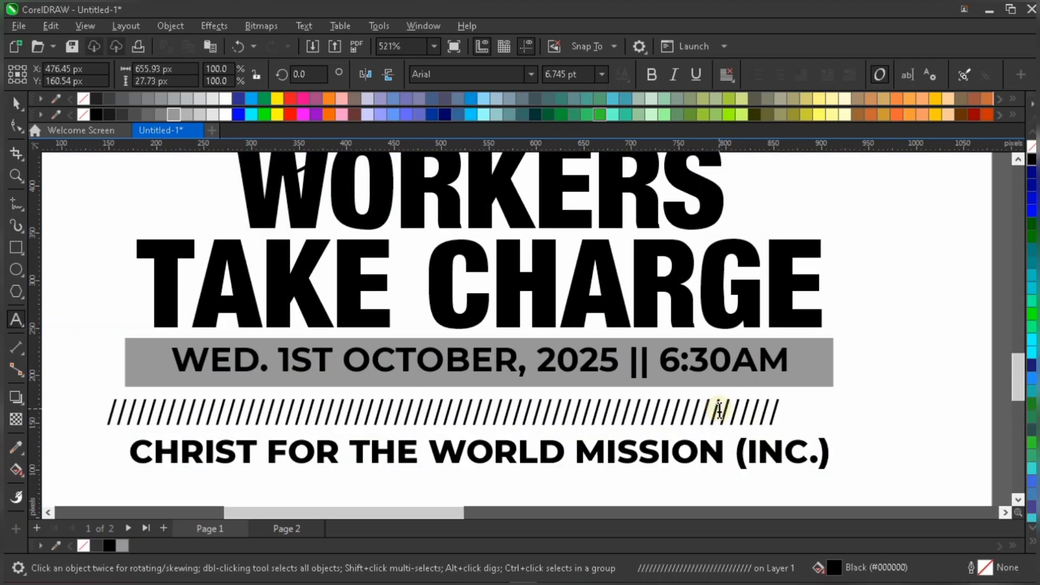
text(/////////)
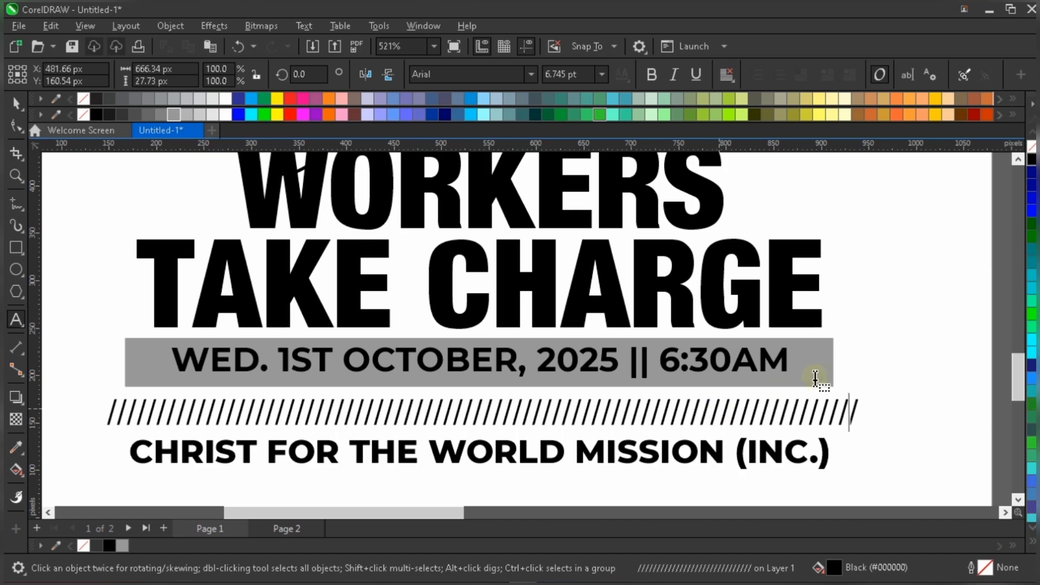
key(ctrl+space)
drag(864, 395, 858, 396)
scroll(596, 351, down, 2)
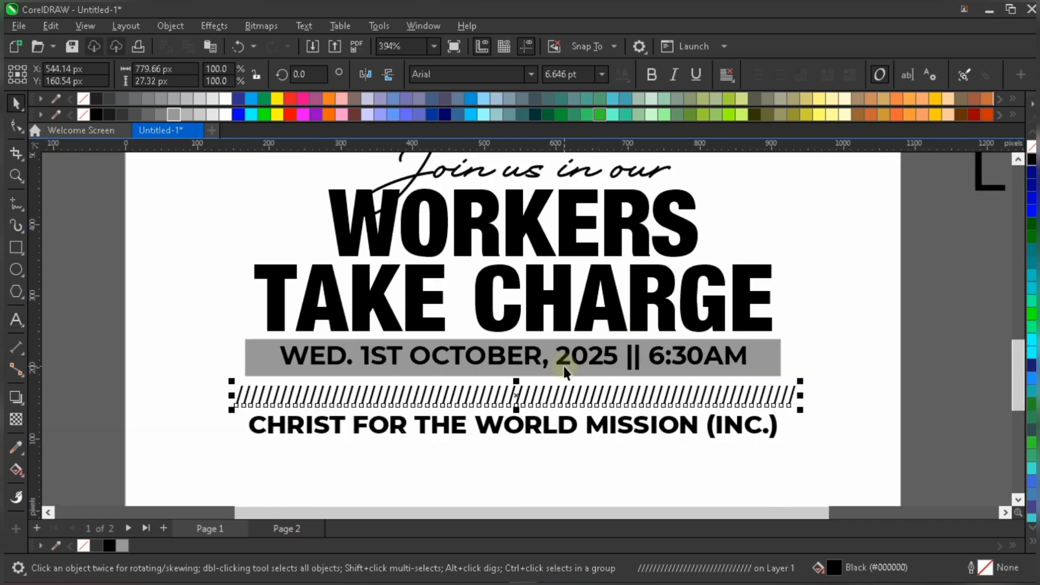
Step: Centre the slash row horizontally with the date line above it
shift+click(737, 360)
click(877, 368)
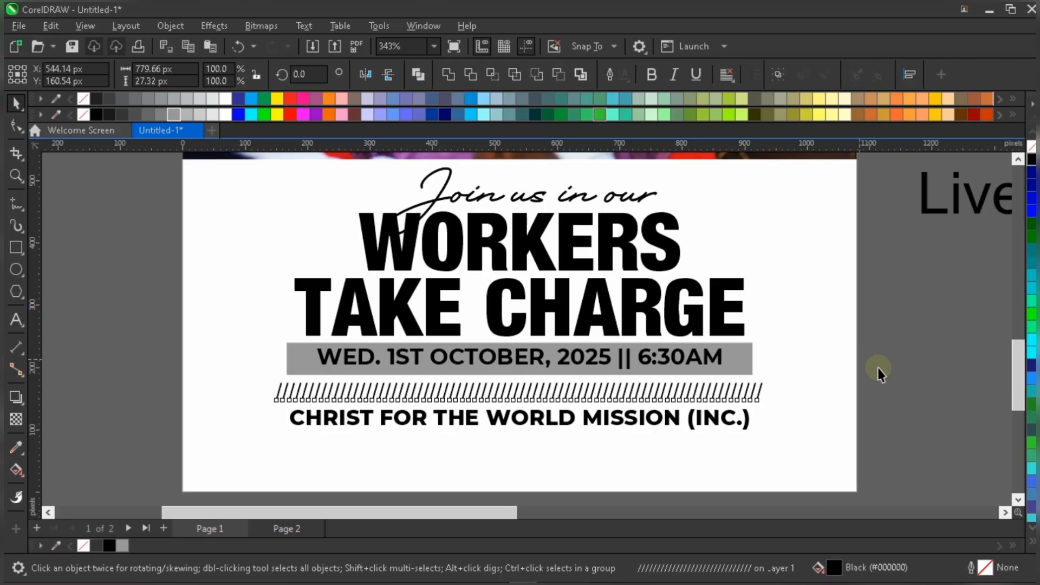
scroll(683, 394, up, 1)
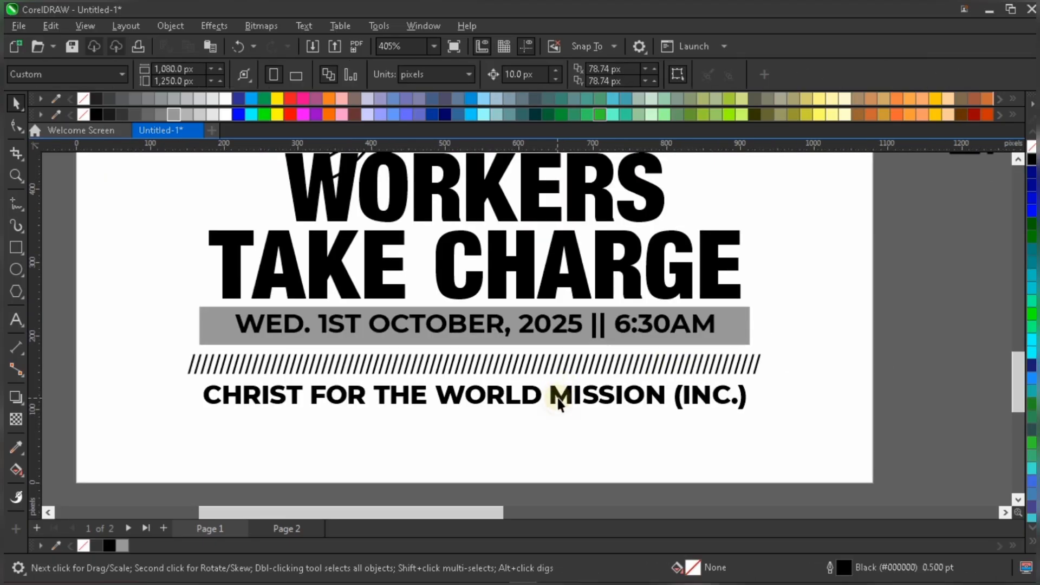
click(558, 401)
scroll(553, 406, down, 3)
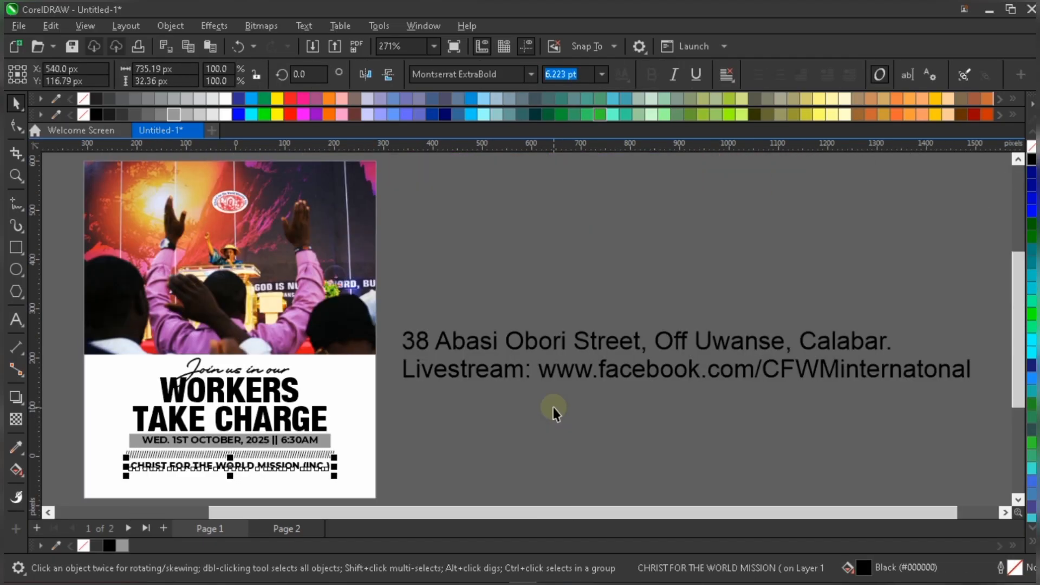
Step: Nudge the clipped worship photo up to a vertical position of about 937 px
click(290, 232)
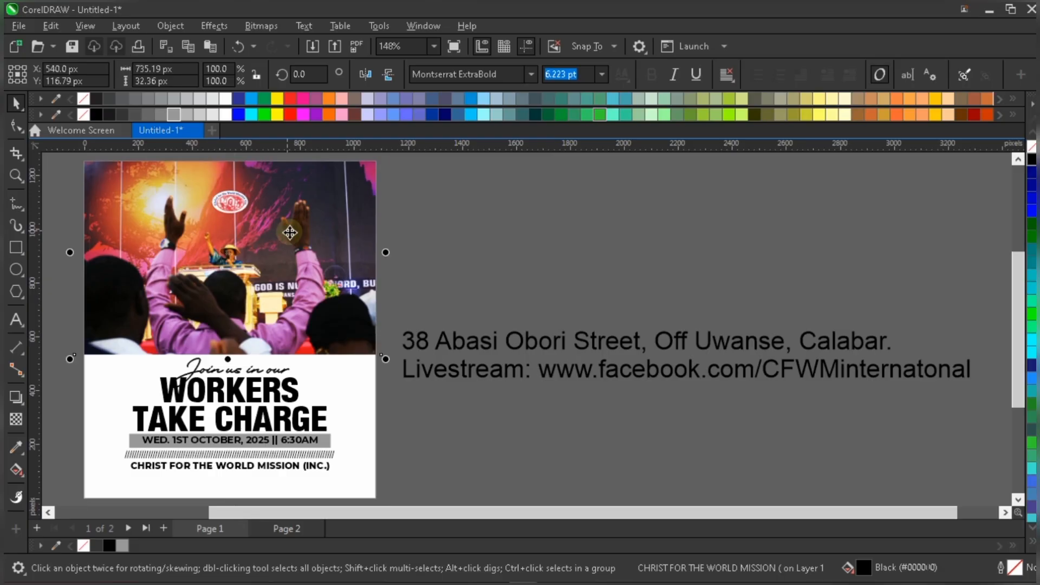
key(Up)
key(Up)
key(Up)
key(Up)
key(Up)
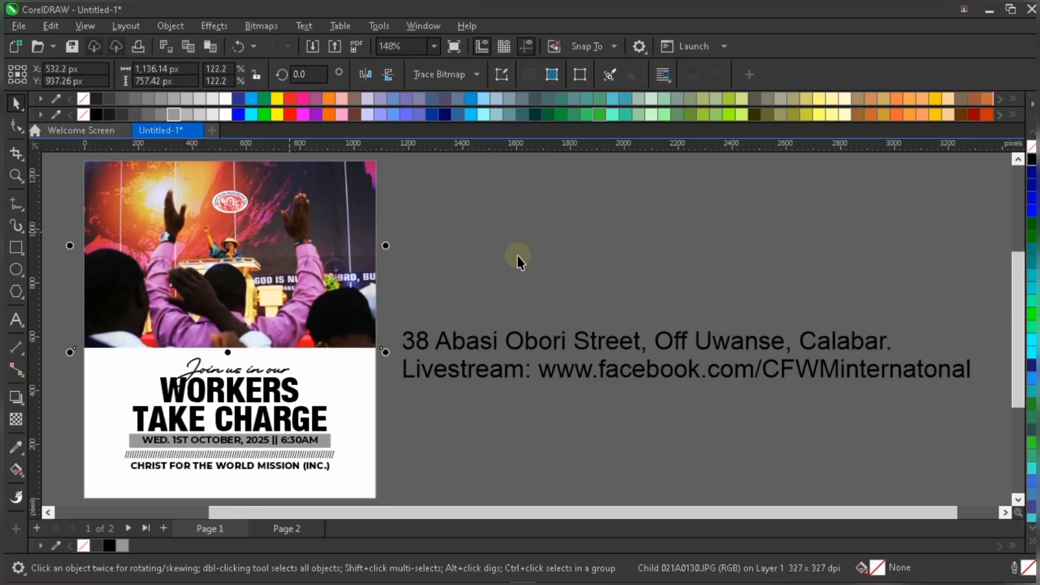
Step: Select the whole text block below the photo, including the date bar and slash row, and nudge it up to about Y 335 px
click(422, 475)
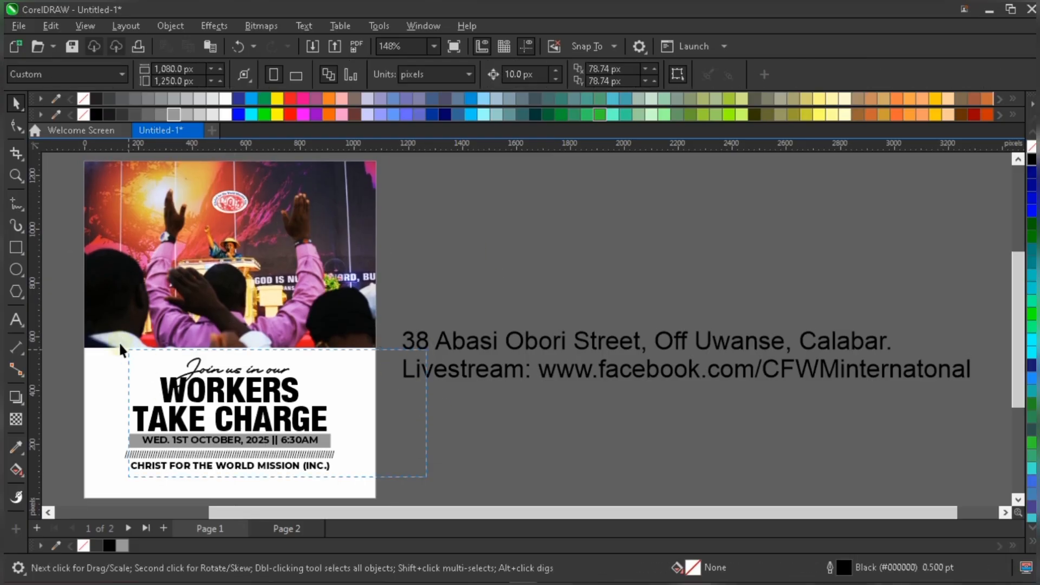
drag(120, 345, 119, 333)
key(Up)
key(Up)
key(Up)
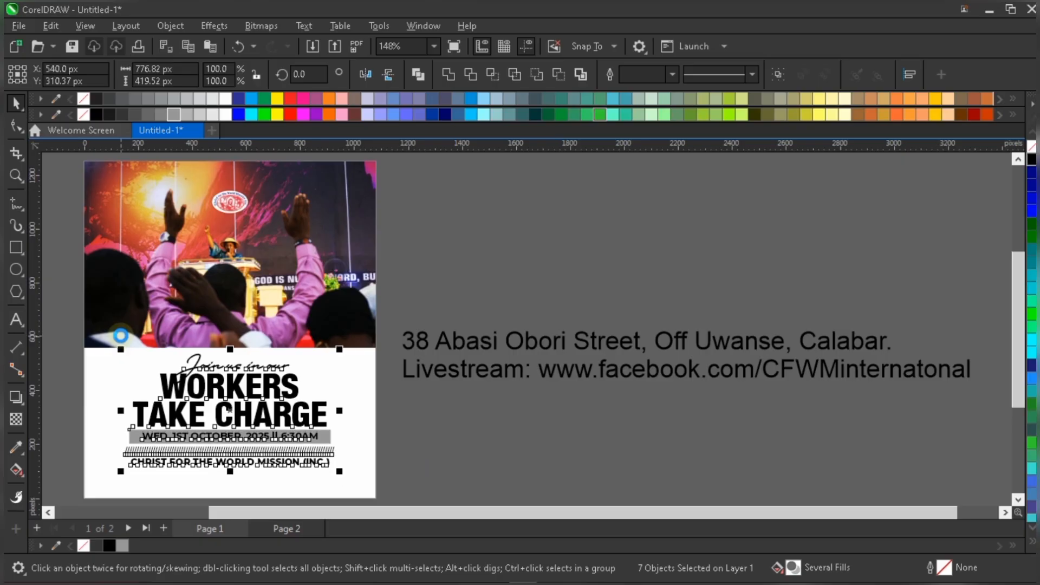
key(Up)
key(Up)
key(Up)
key(Up)
key(Up)
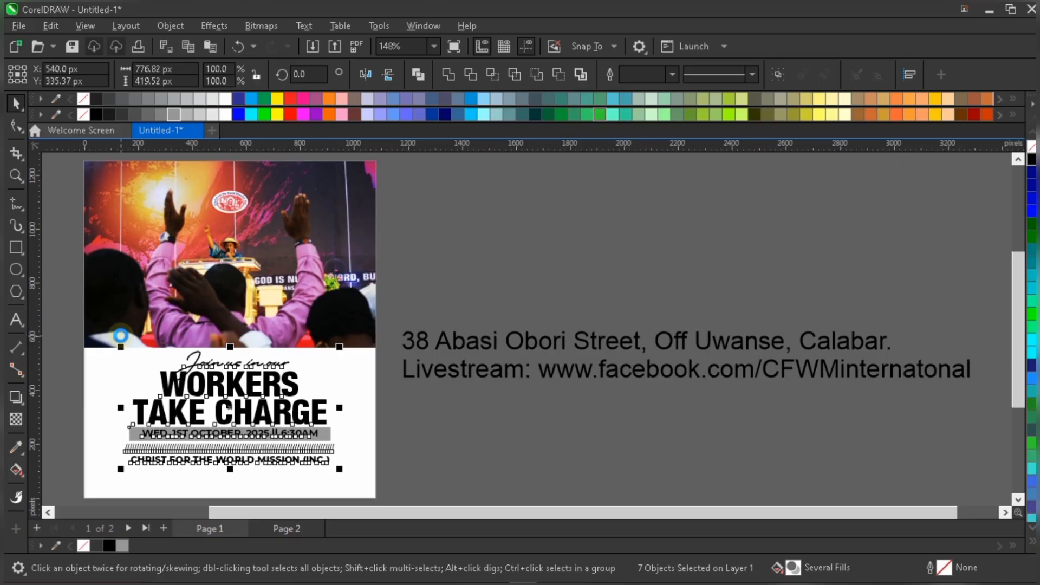
click(611, 245)
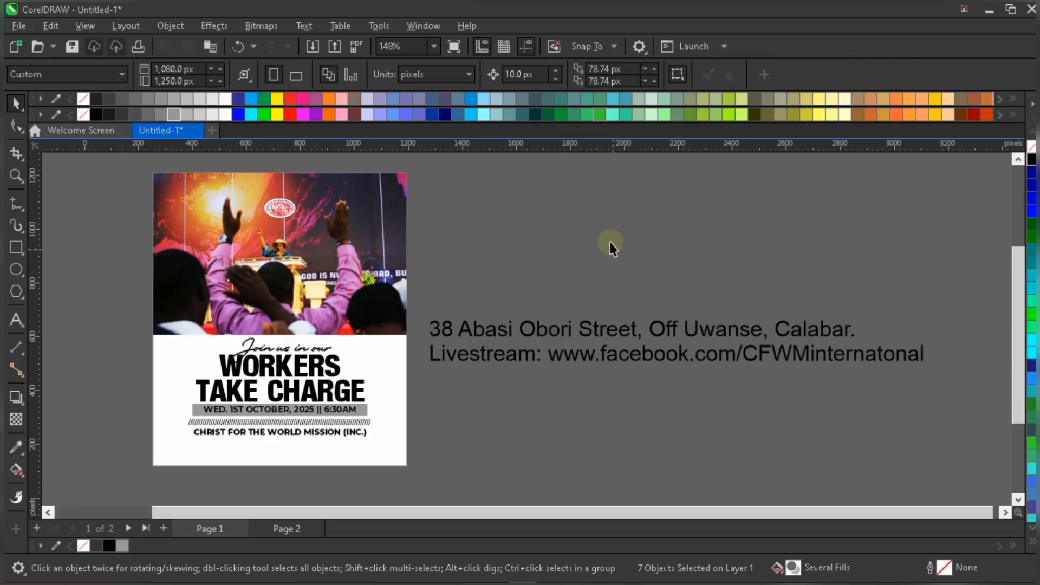
Step: Nudge the church logo slightly higher on the worship photo
click(243, 202)
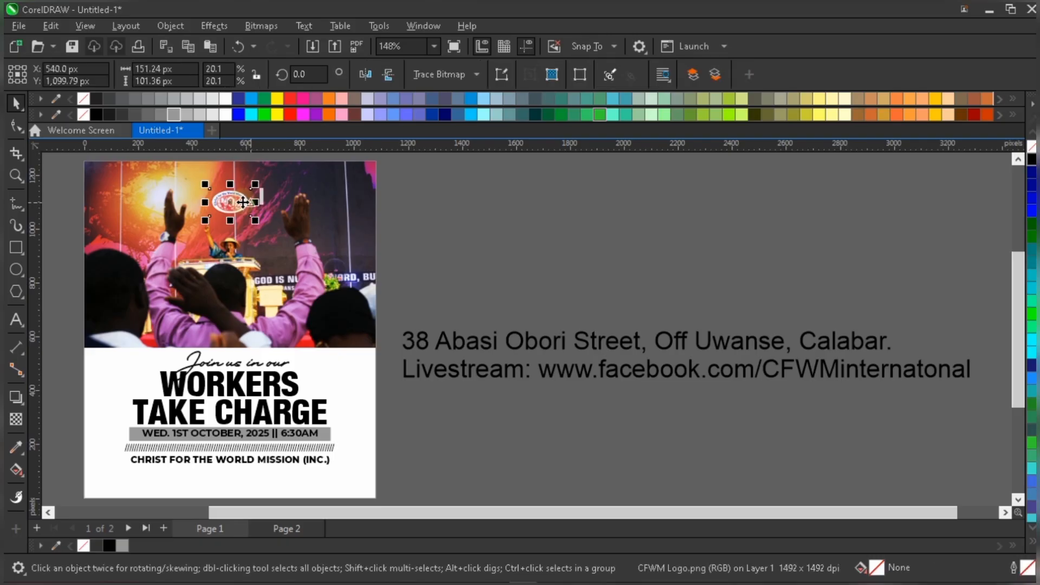
scroll(160, 172, up, 2)
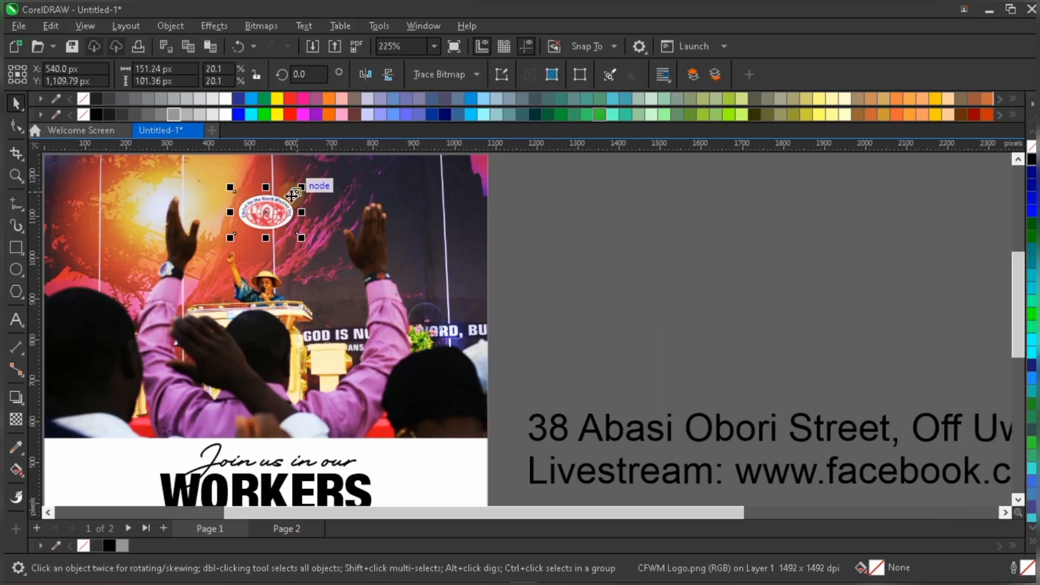
click(786, 265)
scroll(786, 265, down, 1)
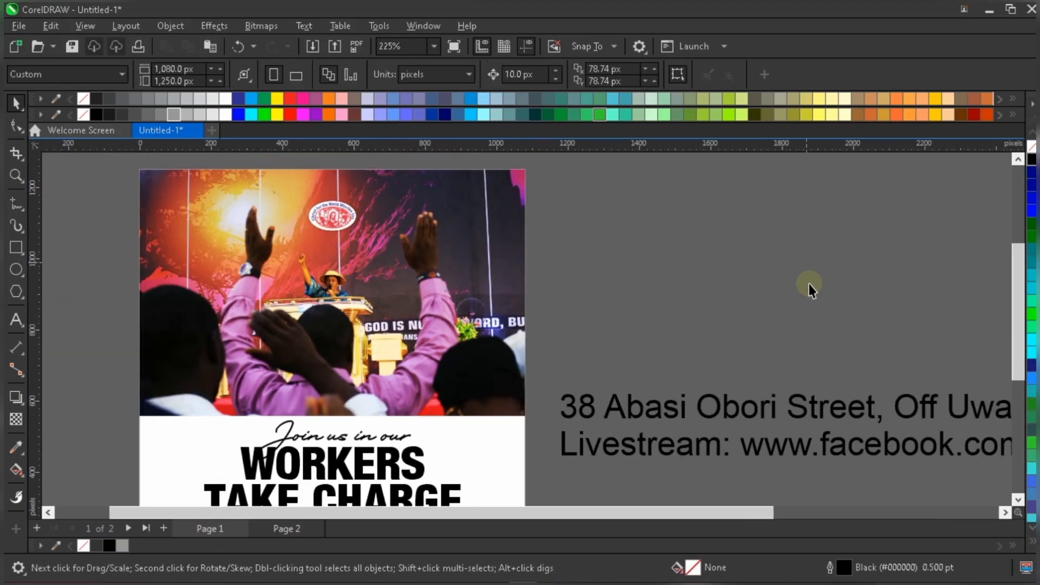
Step: Move the street address line onto the flyer beneath the church name and scale it down proportionally to about 851 by 38 px
scroll(766, 323, down, 1)
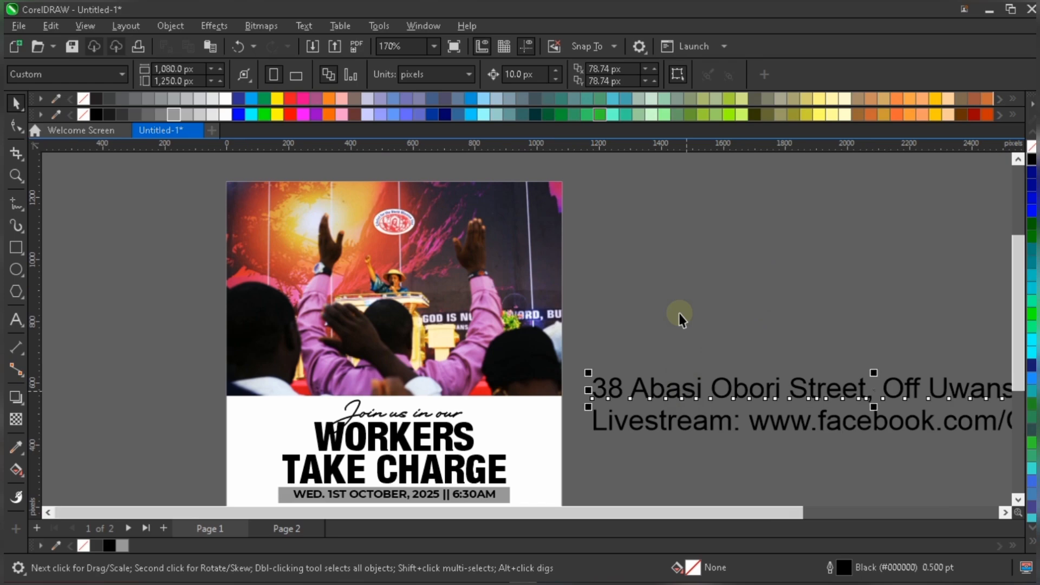
click(737, 358)
scroll(739, 375, down, 1)
drag(740, 375, 470, 488)
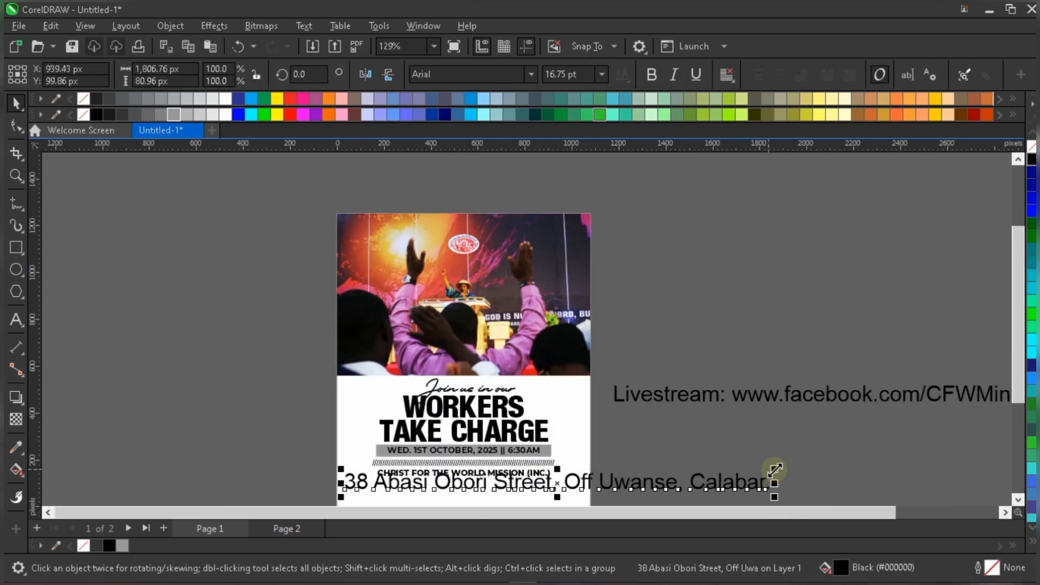
drag(774, 469, 545, 444)
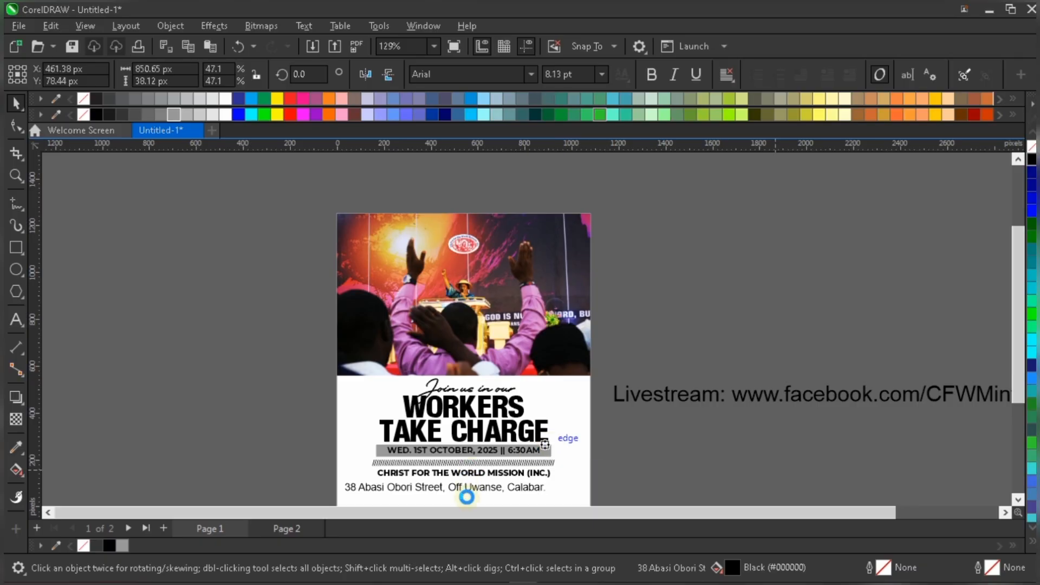
Step: Reposition the address line just below the church name and shrink it proportionally to about 615 by 28 px
scroll(467, 498, up, 1)
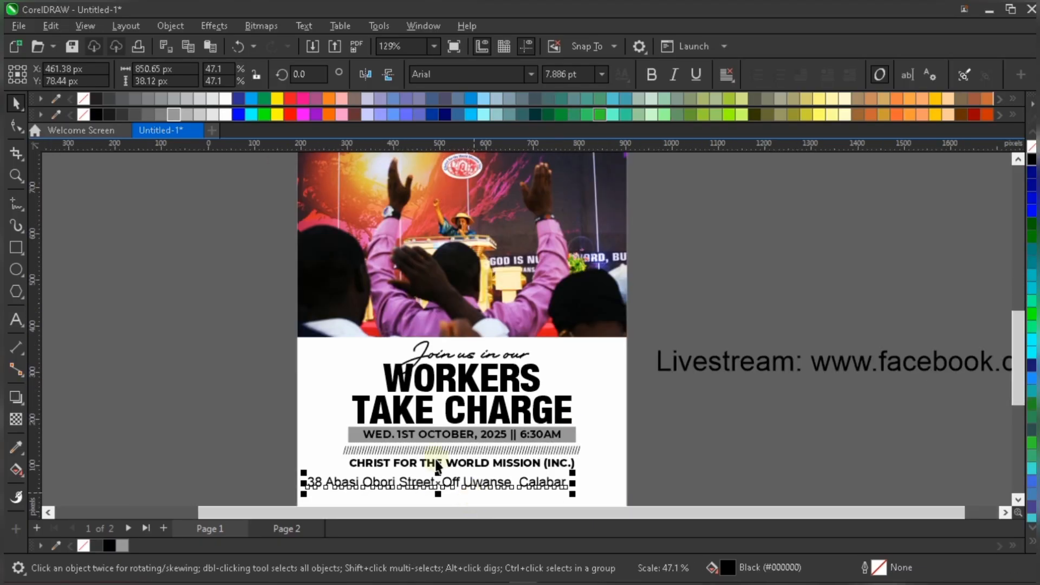
scroll(385, 476, up, 2)
scroll(388, 476, up, 1)
drag(393, 476, 439, 469)
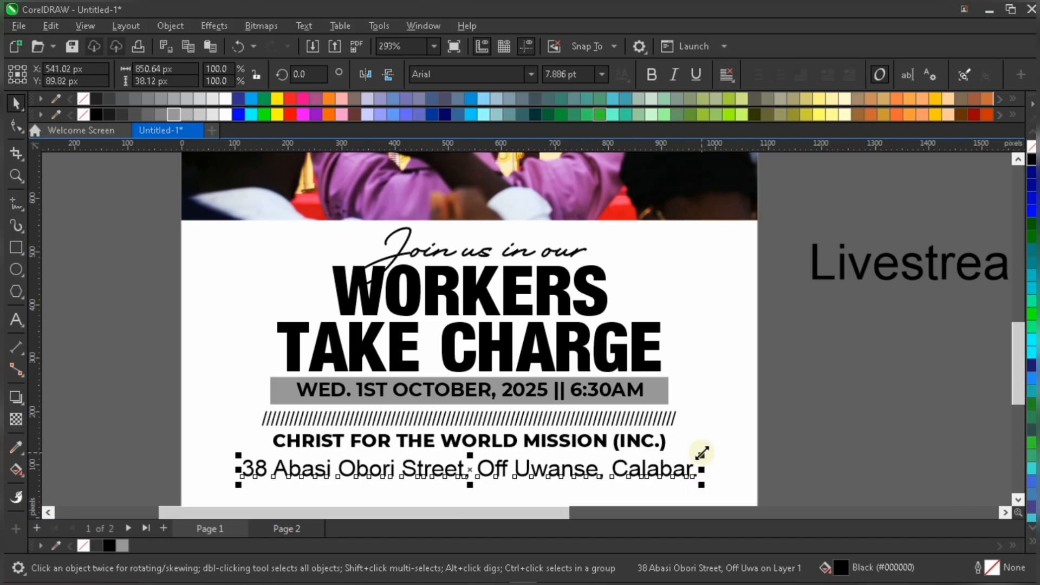
drag(702, 452, 531, 475)
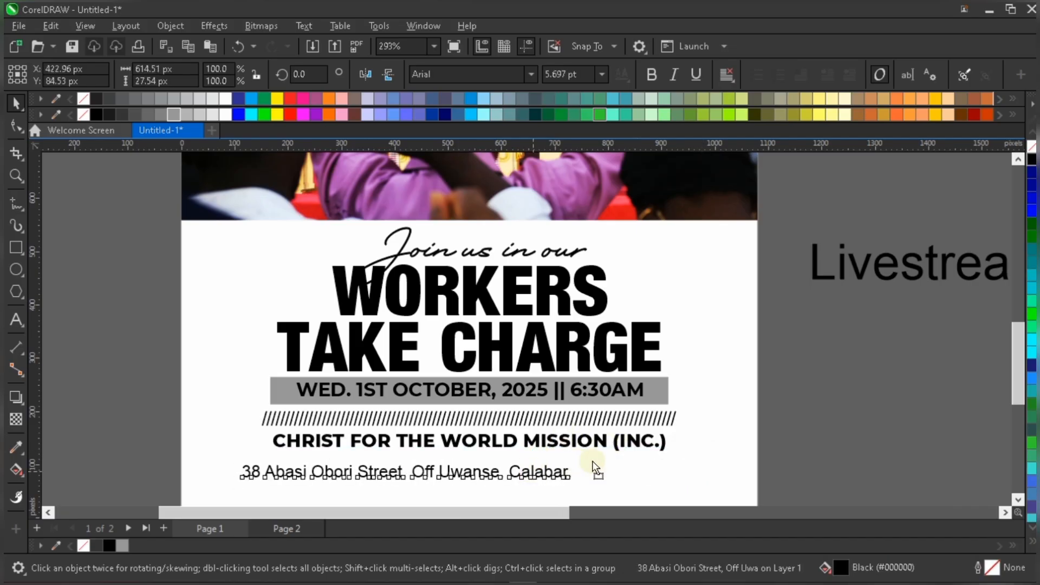
Step: Place the address line just below the church name, enlarge it proportionally to about 703 by 31 px and centre it horizontally on the name
drag(594, 464, 578, 459)
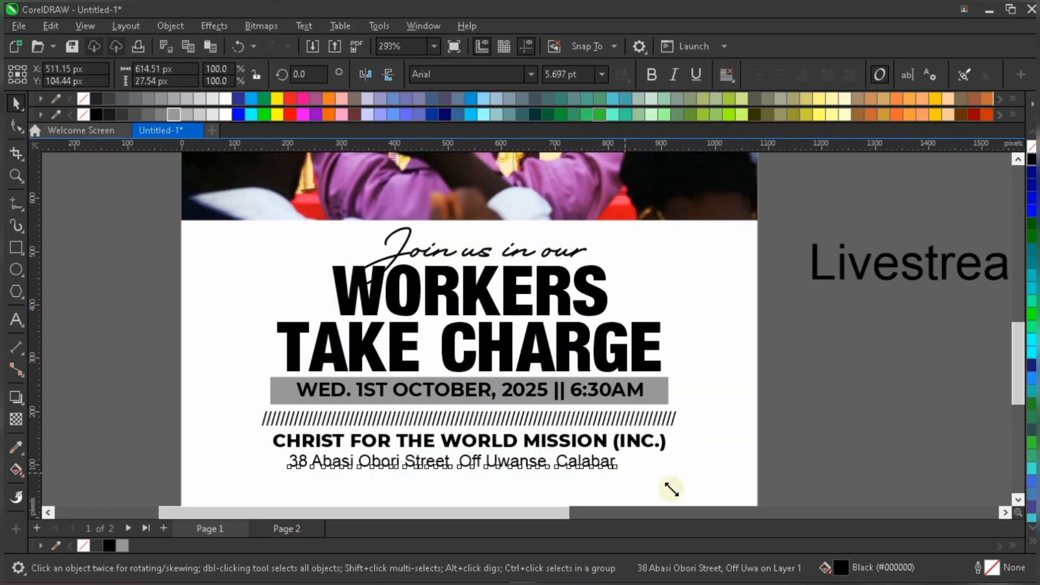
drag(672, 489, 671, 489)
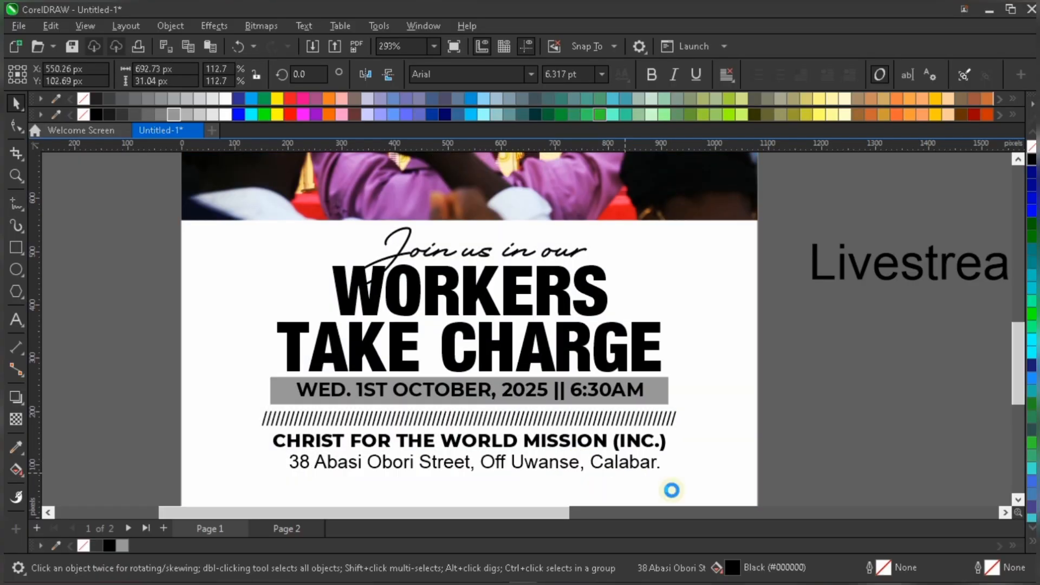
shift+click(647, 443)
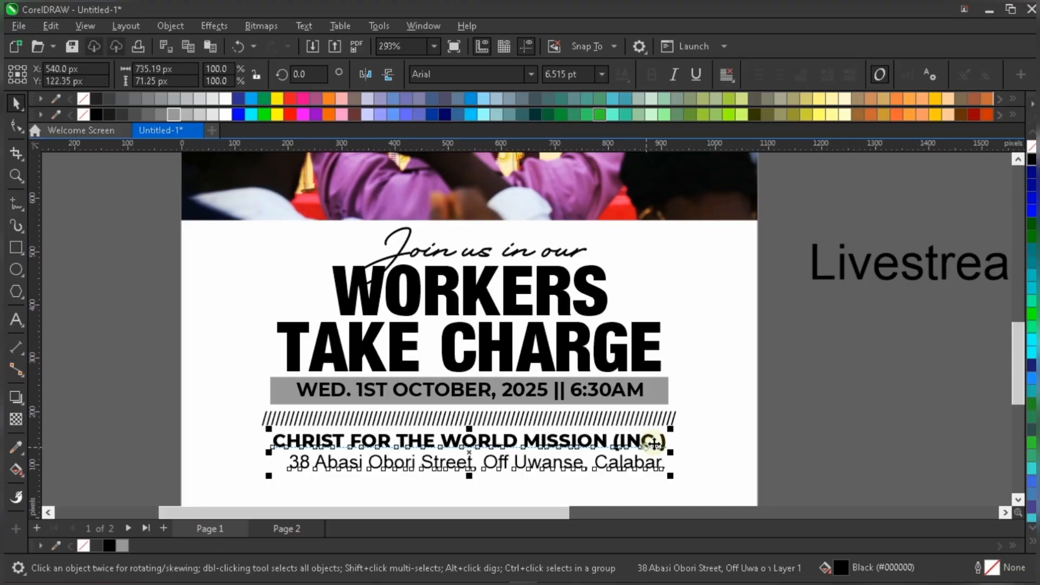
scroll(651, 447, up, 1)
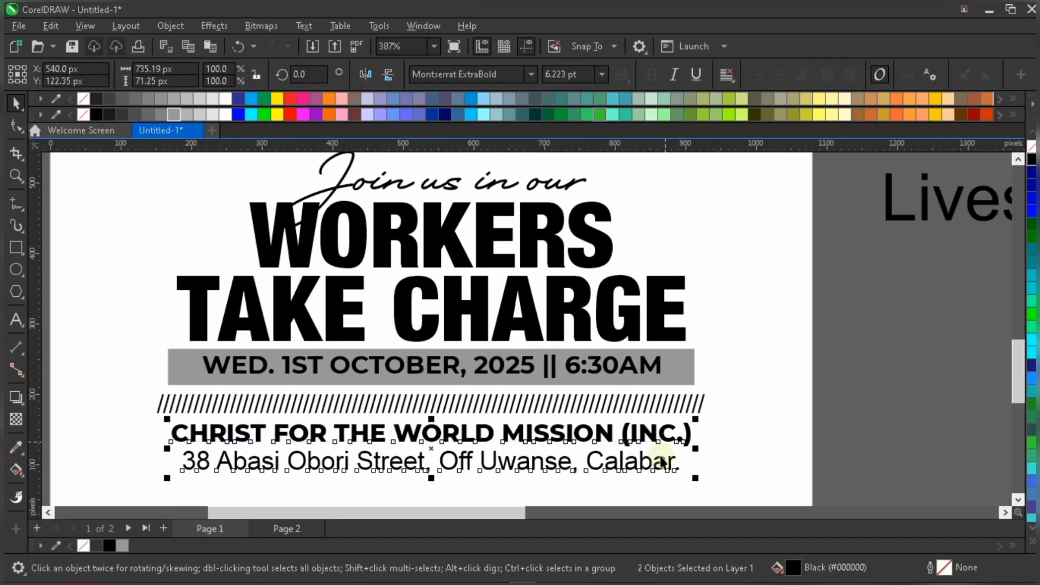
key(Escape)
scroll(612, 423, down, 1)
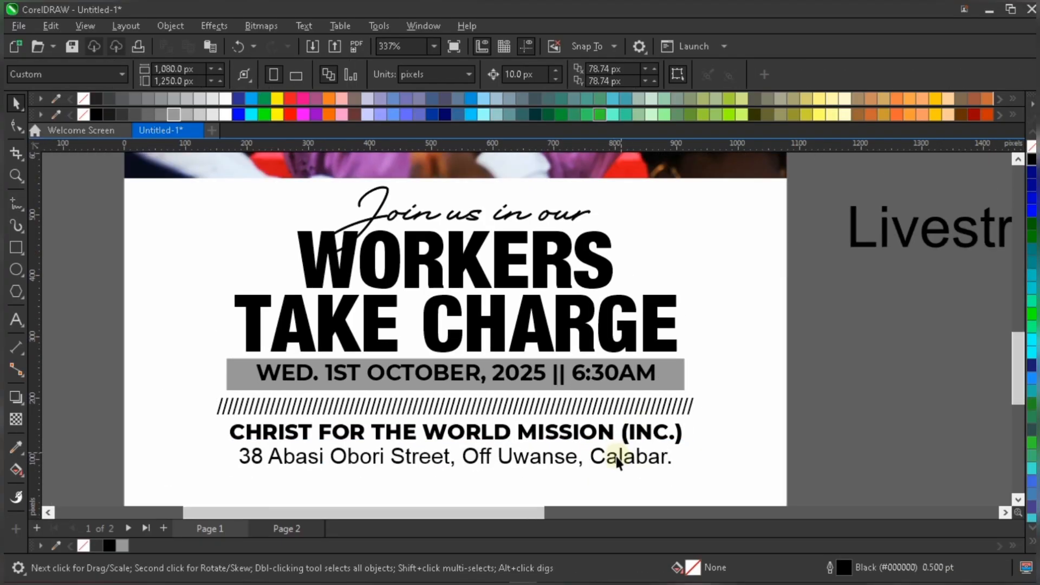
Step: Change the address line's font to Montserrat SemiBold
click(618, 460)
click(477, 74)
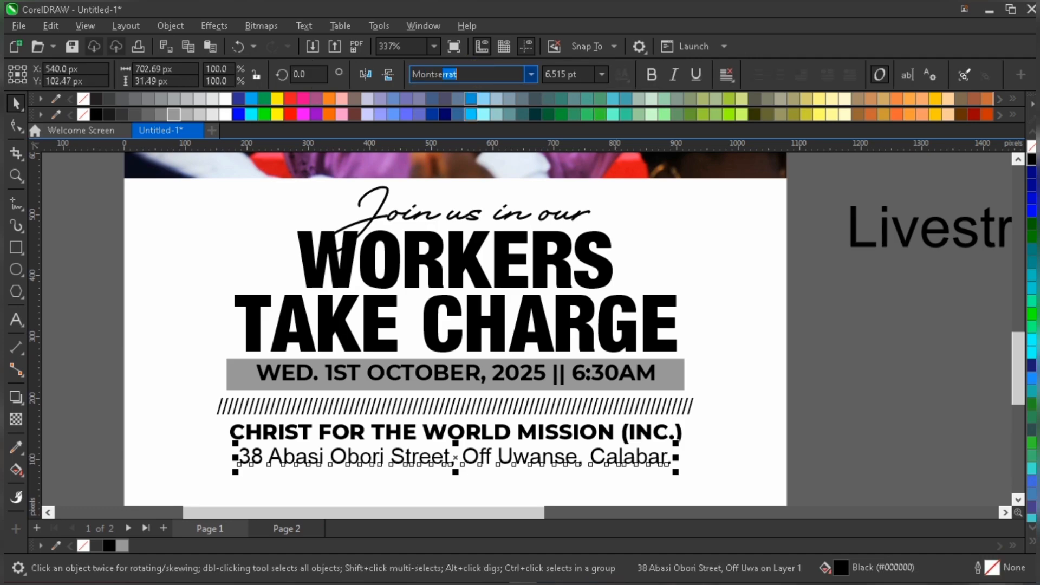
key(Return)
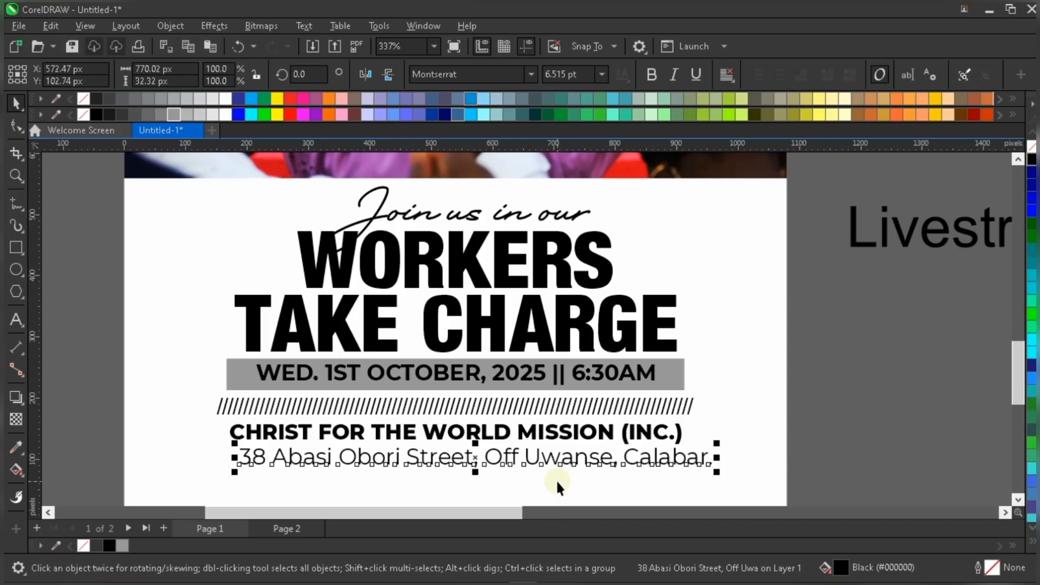
scroll(556, 479, up, 1)
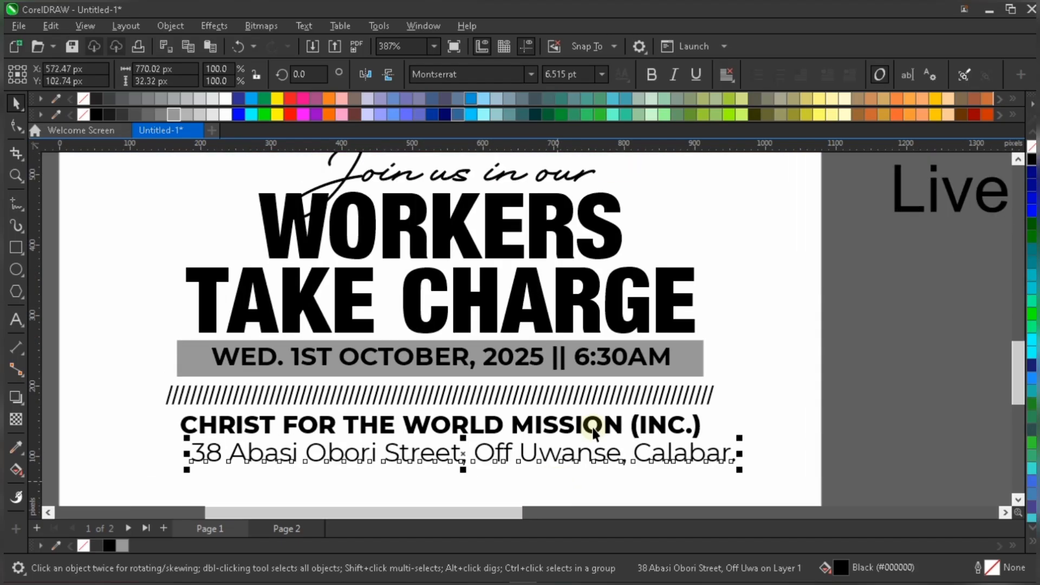
click(530, 74)
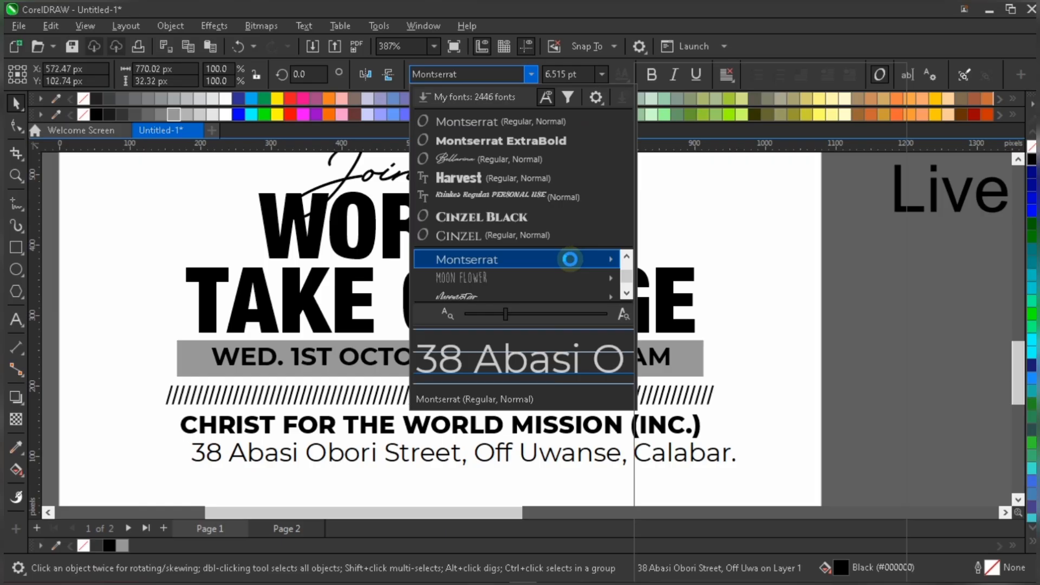
mouse_move(571, 260)
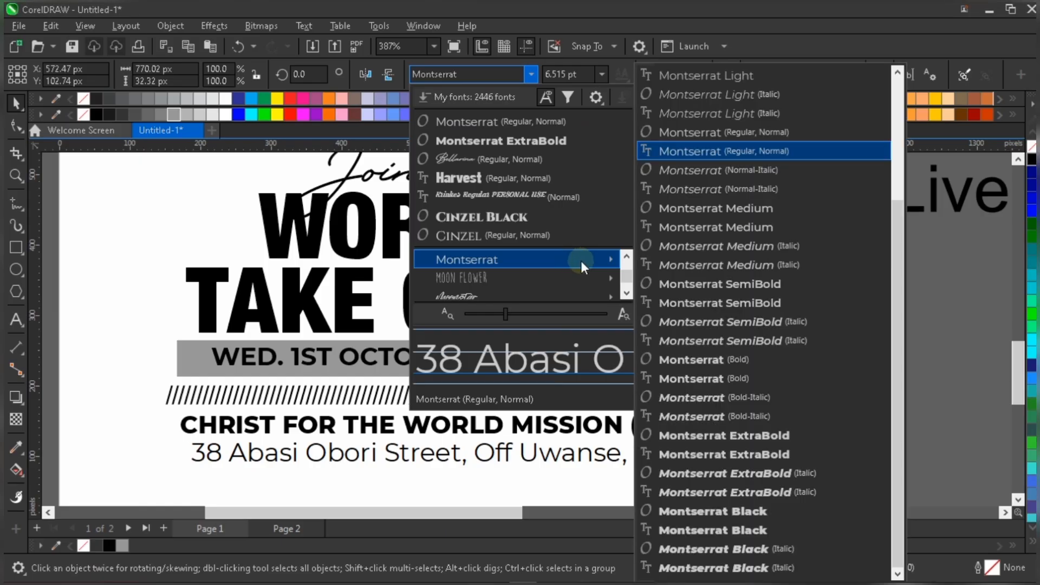
click(717, 283)
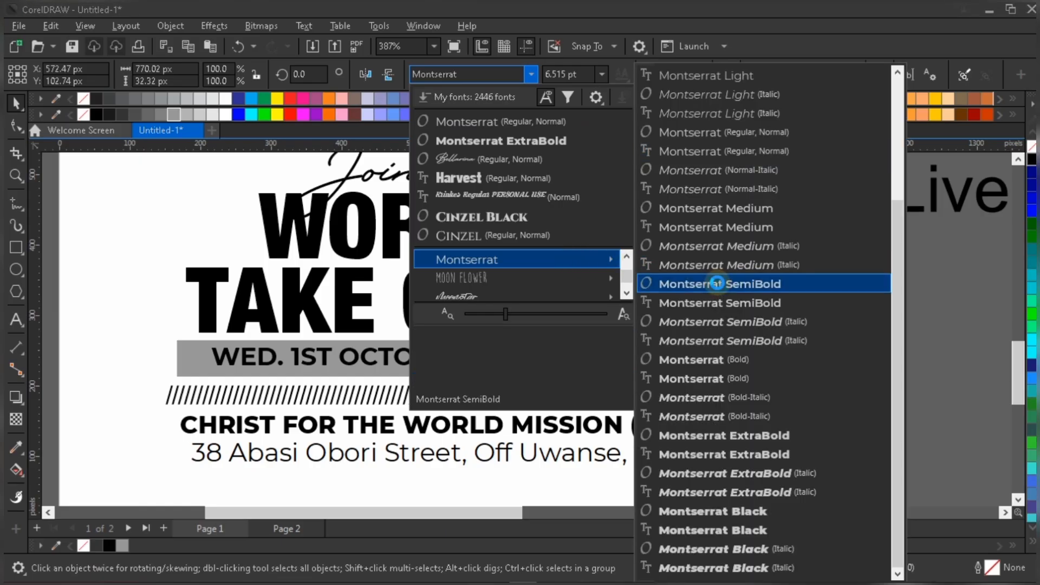
click(733, 310)
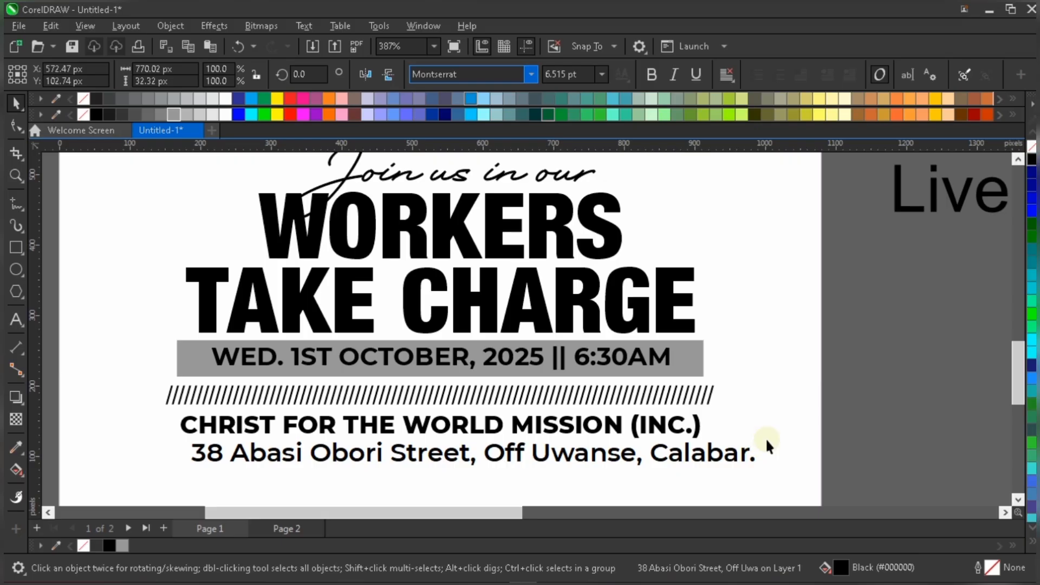
Step: Scale the address line proportionally to about 741 by 31 px and centre it horizontally with the church name
drag(763, 433, 700, 456)
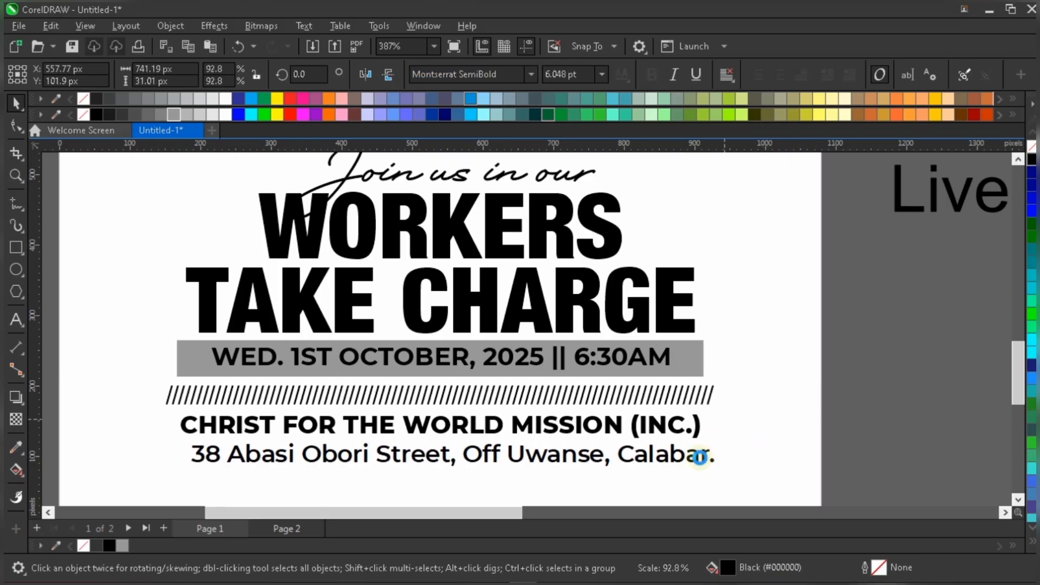
shift+click(698, 432)
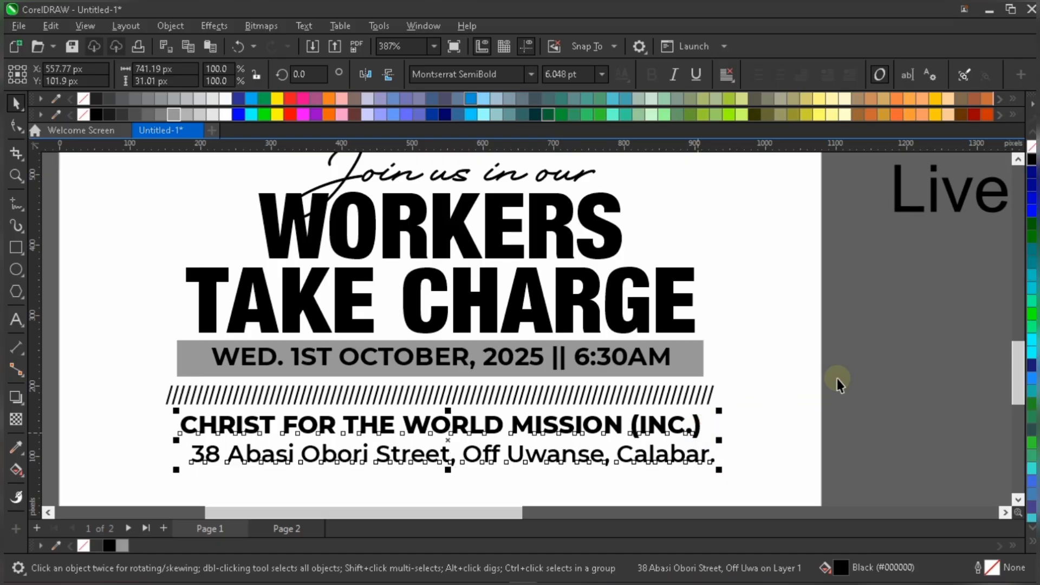
key(c)
click(791, 397)
Step: Enlarge the church name from its centre to about 757 by 33 px and nudge the address line up to about Y 108 px
click(698, 432)
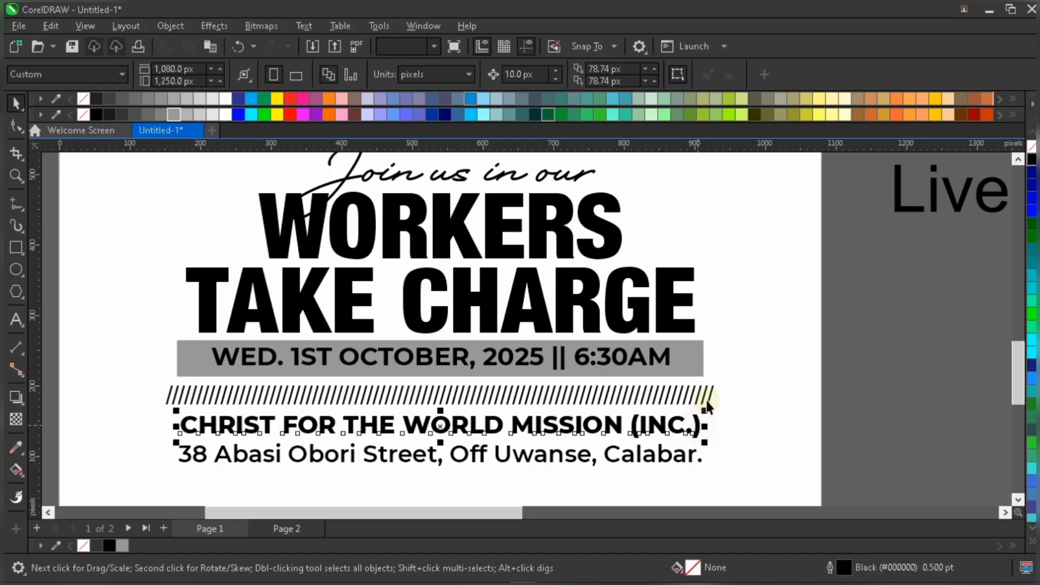
drag(712, 395, 715, 397)
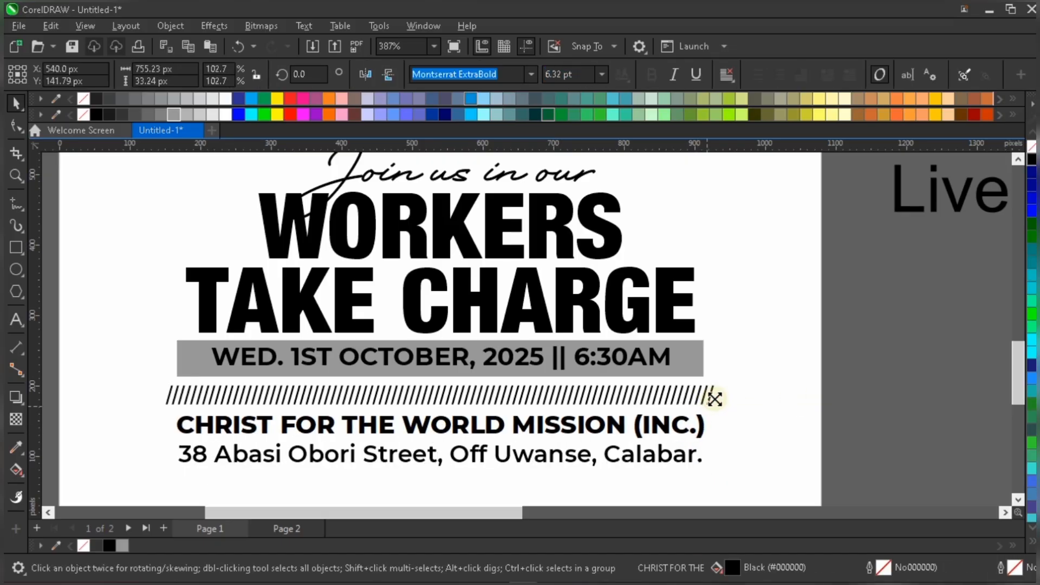
click(412, 461)
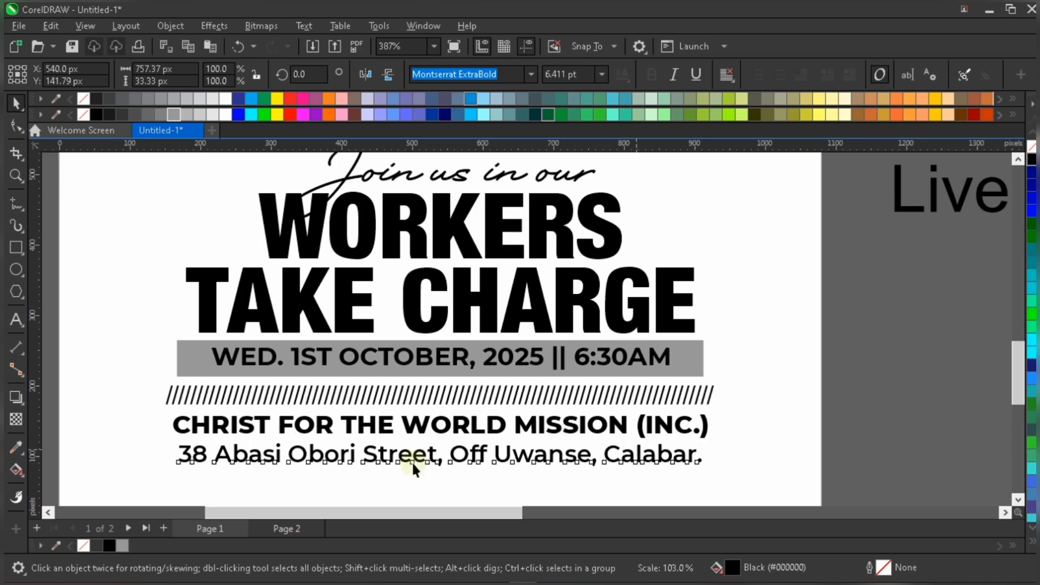
scroll(439, 450, up, 1)
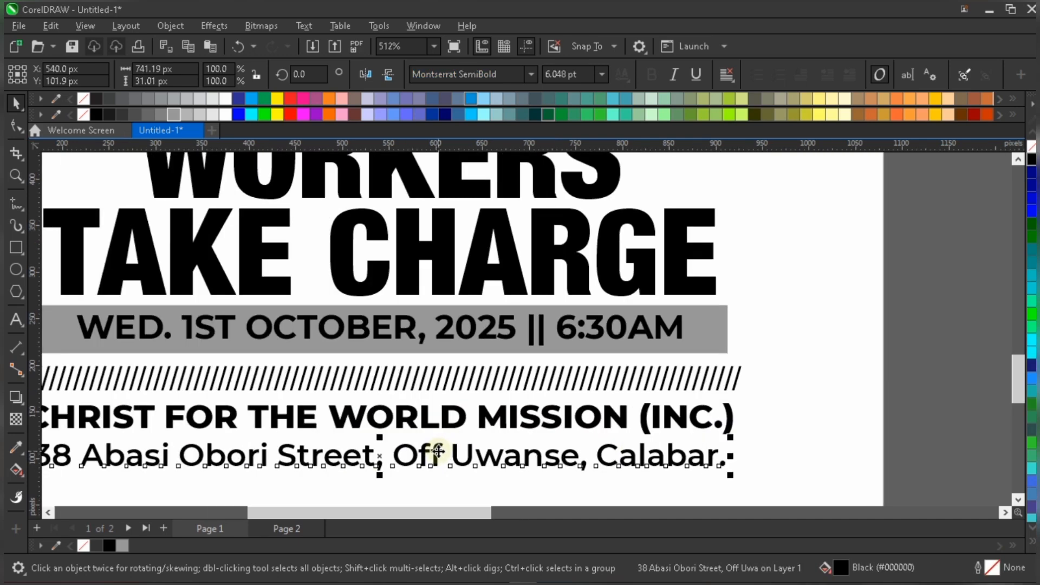
drag(440, 454, 436, 446)
scroll(535, 425, down, 1)
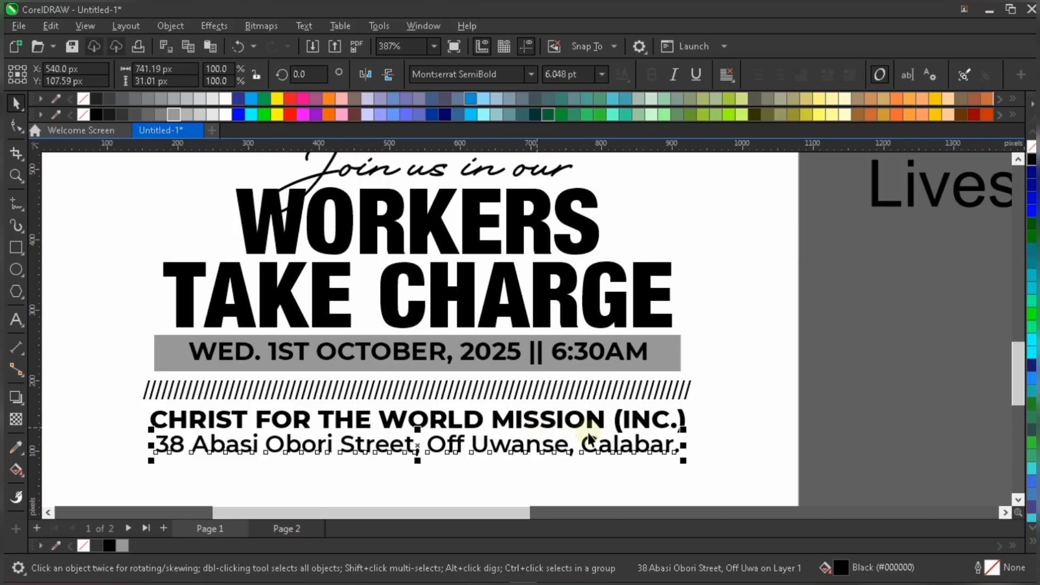
scroll(699, 425, down, 1)
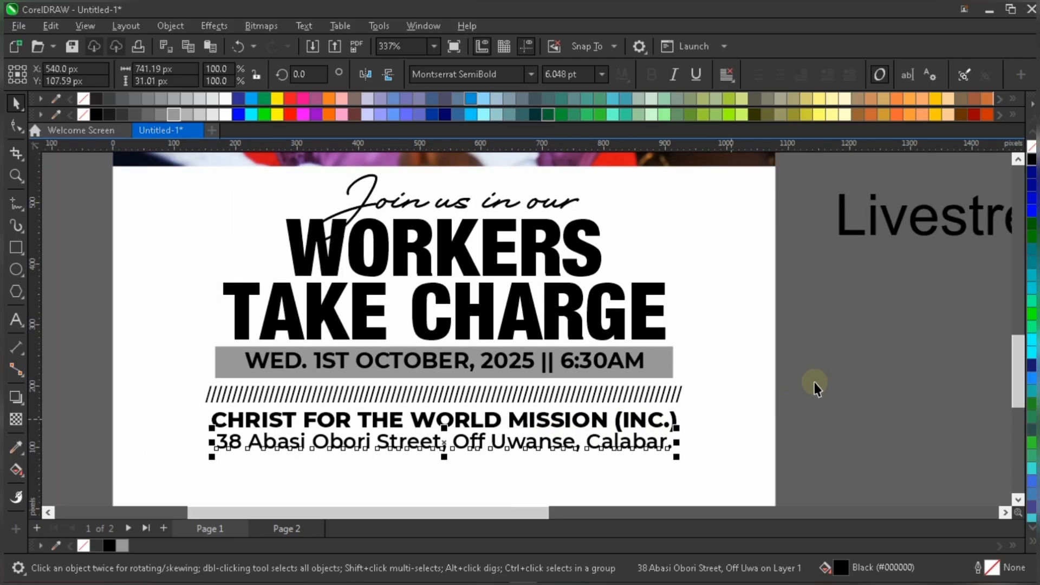
click(838, 404)
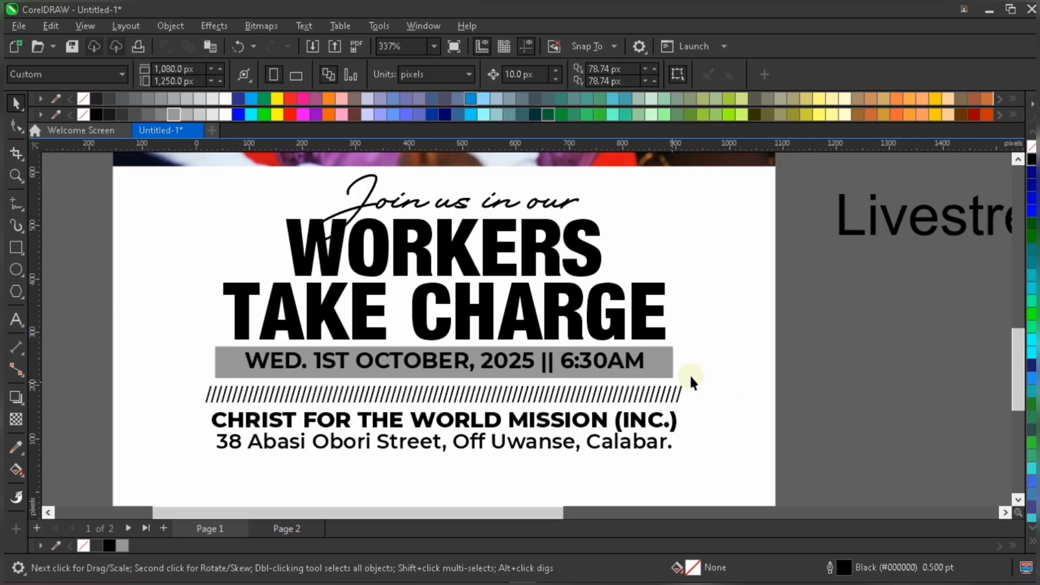
Step: Move the livestream line onto the flyer, scale it proportionally to about 731 by 24 px and place it below the address line
scroll(699, 374, down, 1)
click(911, 236)
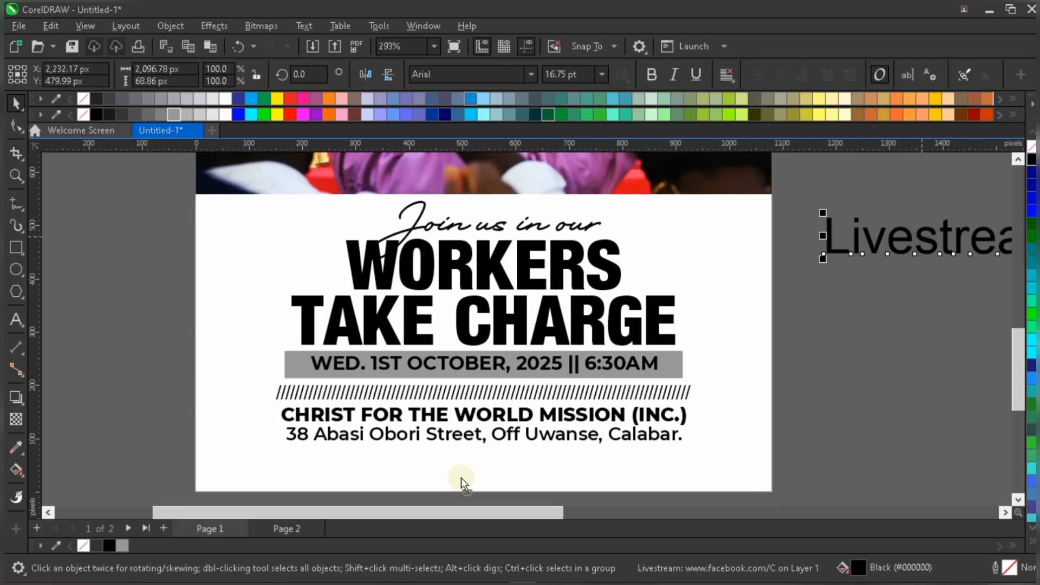
drag(381, 465, 332, 437)
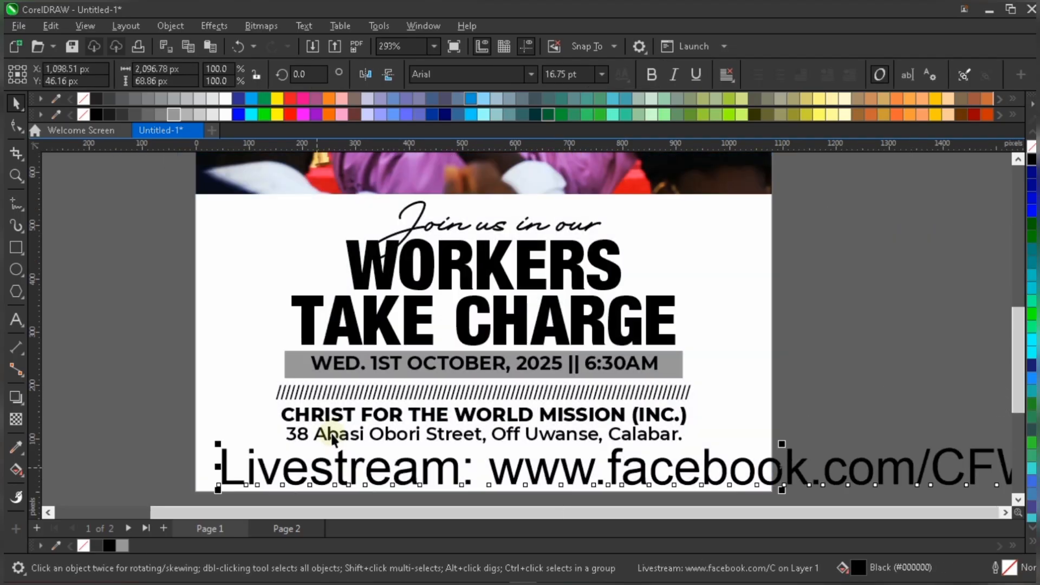
scroll(699, 428, down, 2)
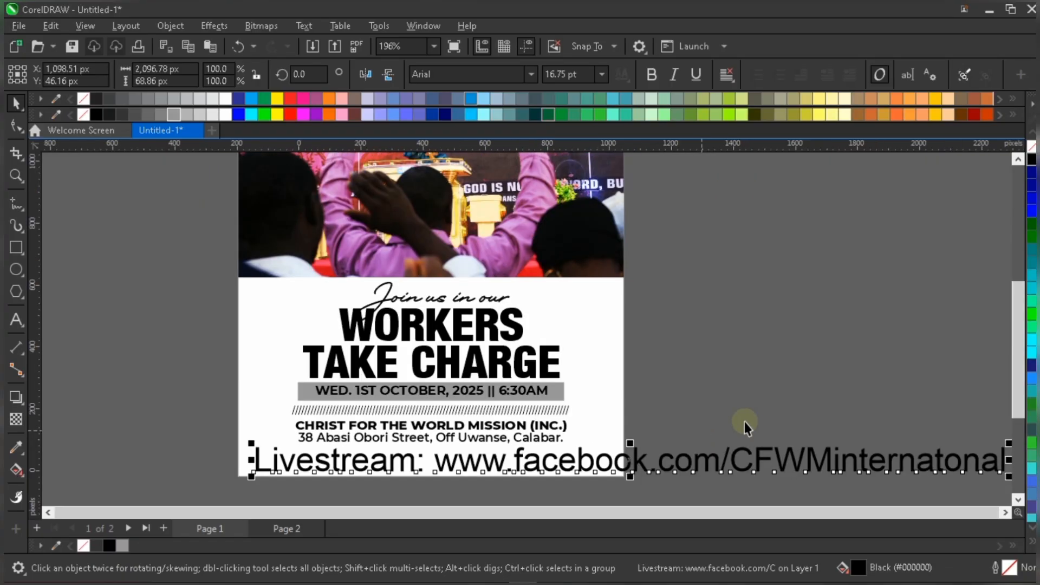
drag(969, 441, 523, 435)
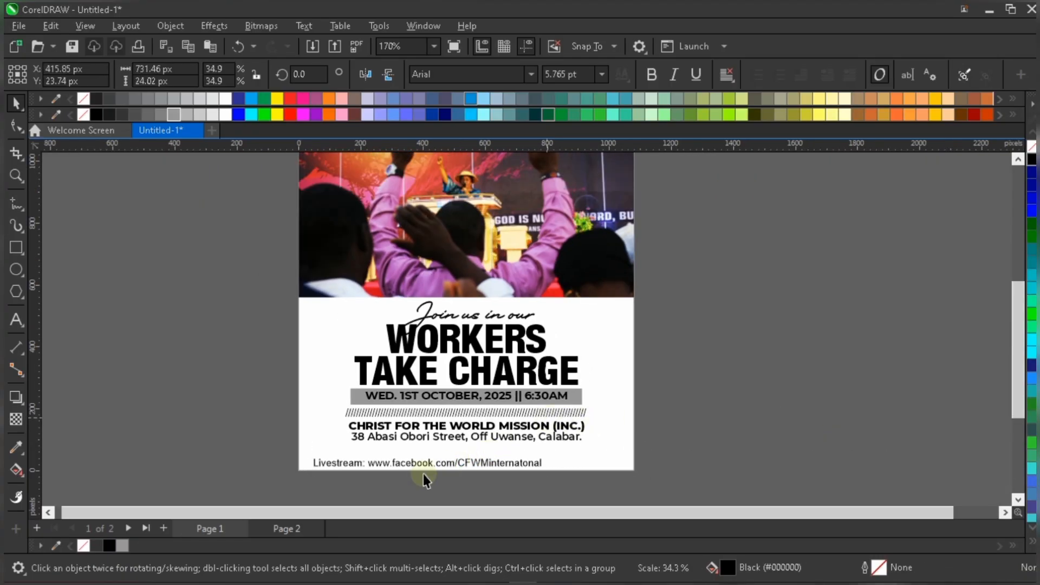
scroll(425, 466, up, 2)
drag(426, 461, 488, 455)
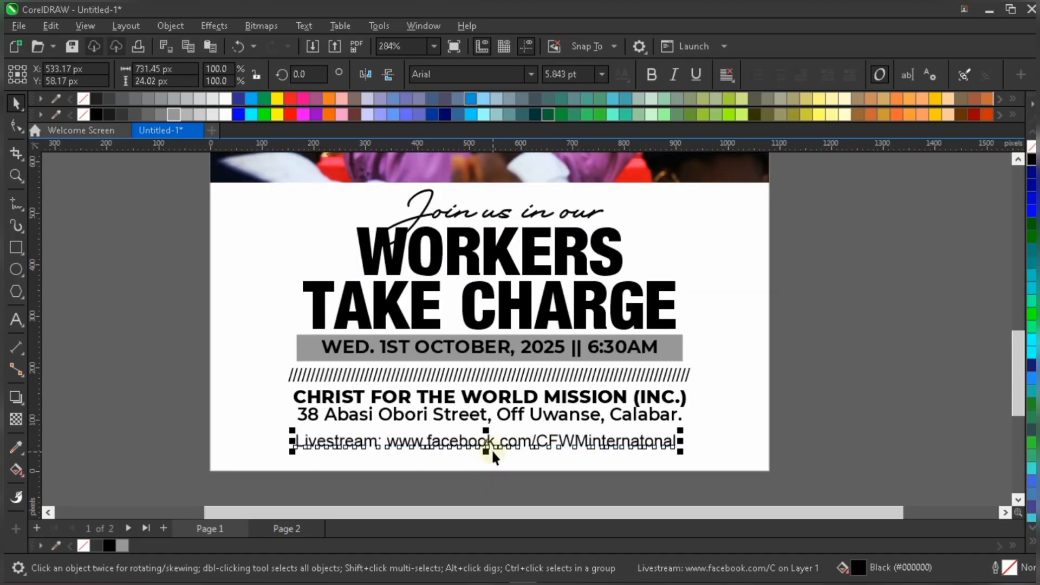
Step: Change the livestream line's font to Montserrat SemiBold
scroll(492, 451, up, 1)
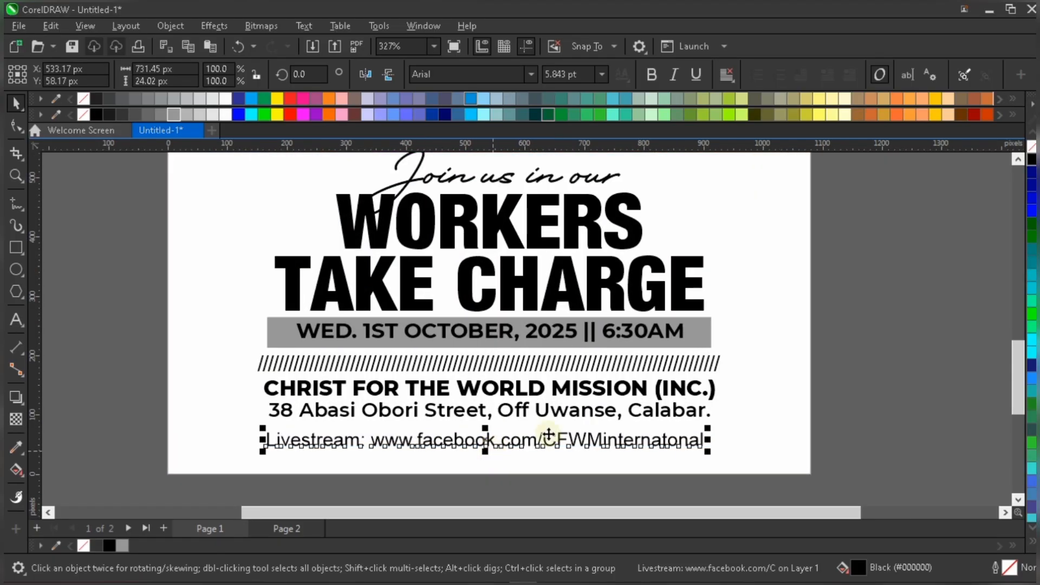
click(475, 72)
text(Mon)
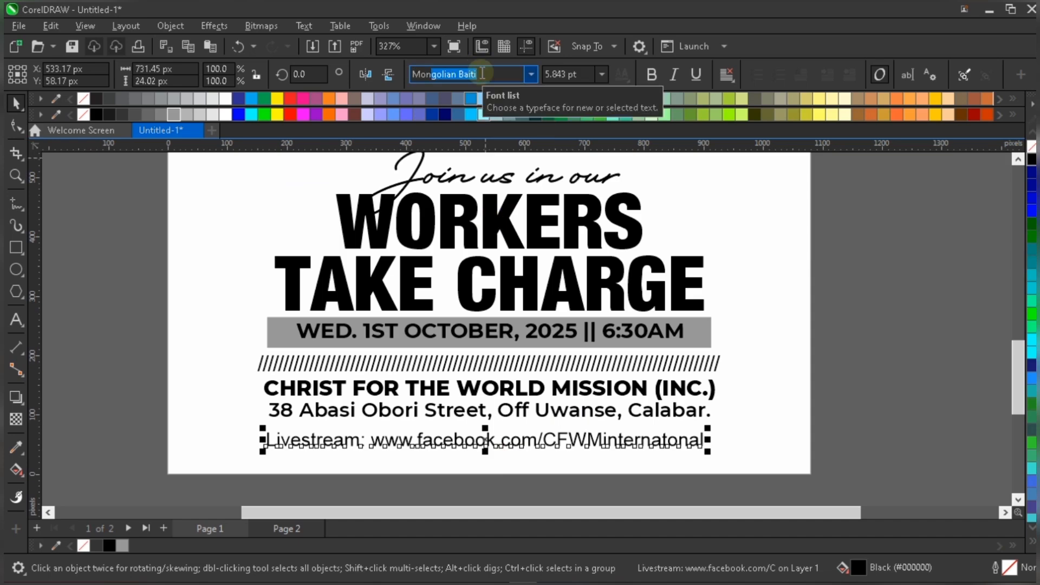
text(tserrat)
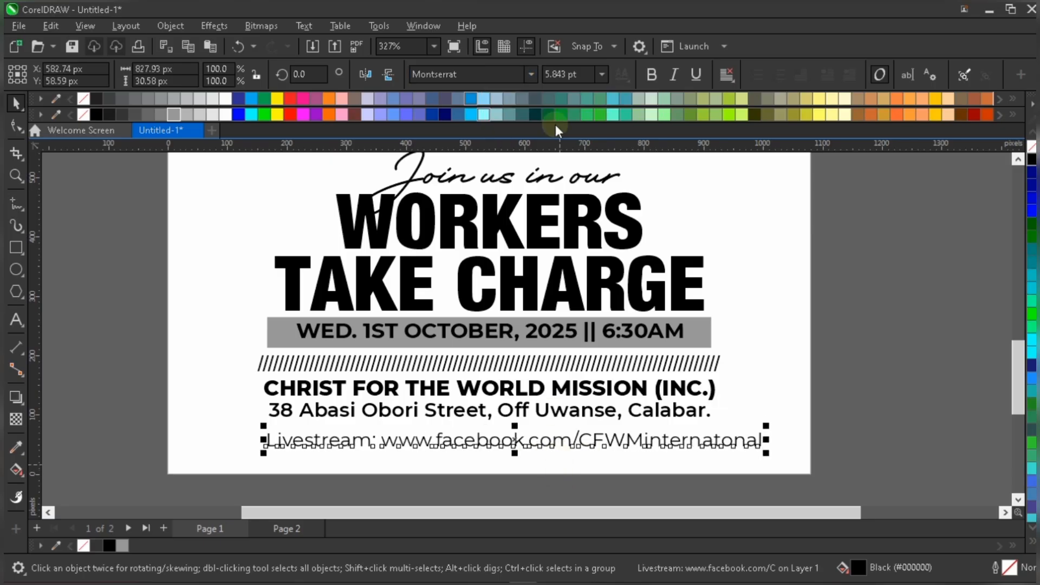
click(531, 74)
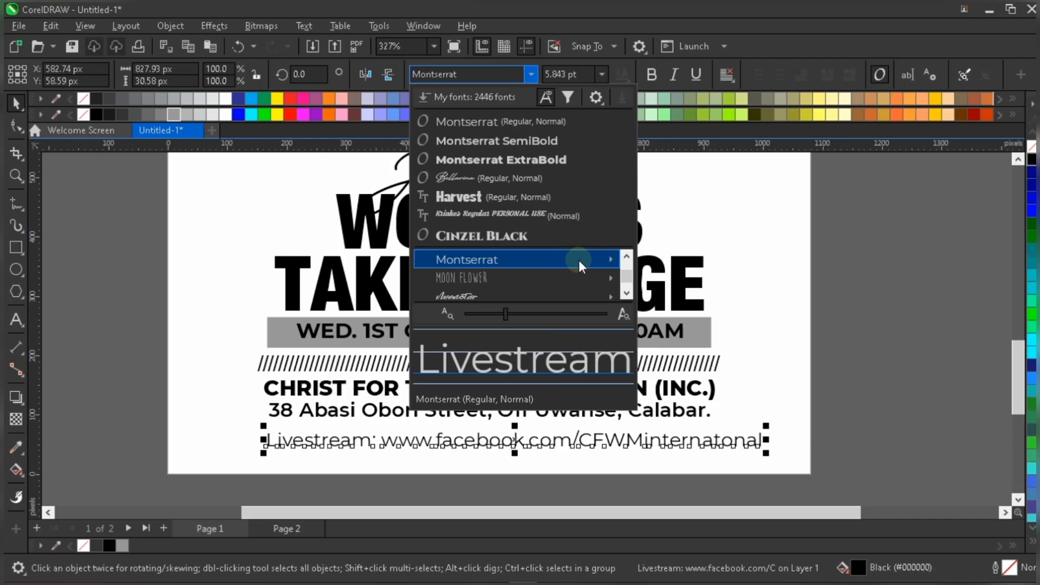
mouse_move(584, 260)
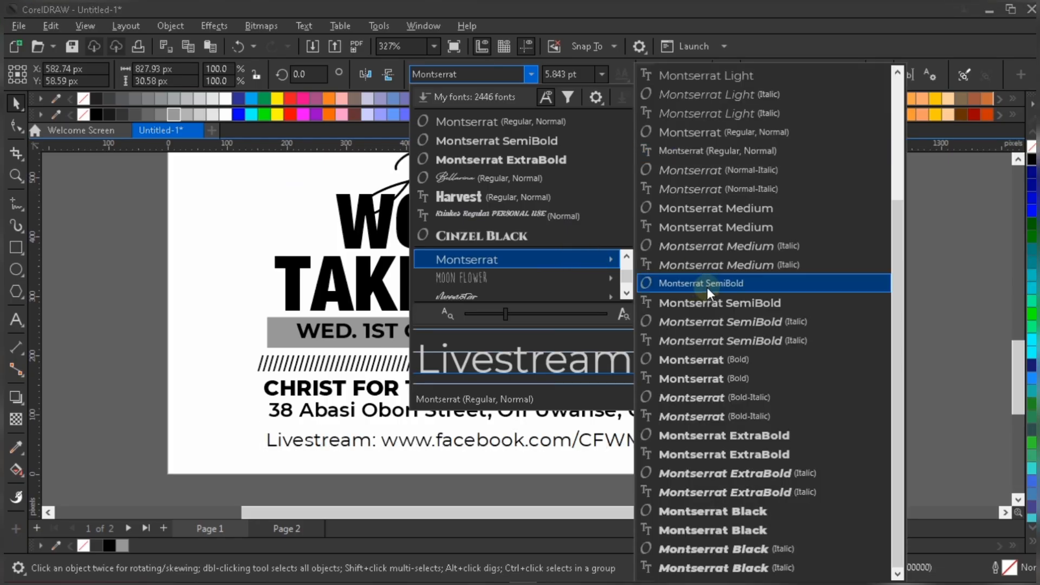
click(707, 286)
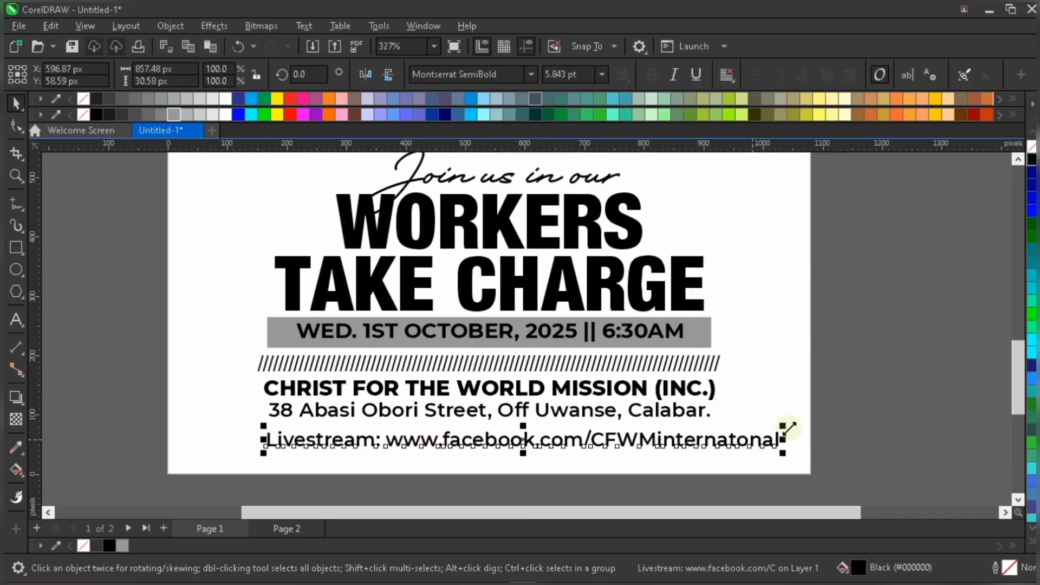
Step: Shrink the livestream line proportionally to about 663 by 24 px and centre it horizontally with the address line
drag(786, 428, 669, 400)
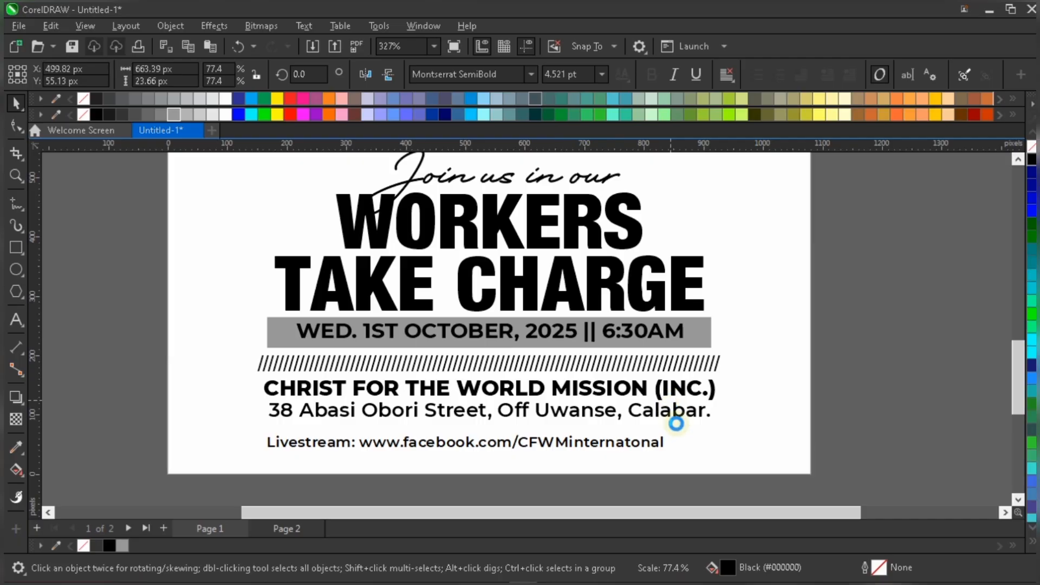
shift+click(707, 410)
key(c)
click(854, 389)
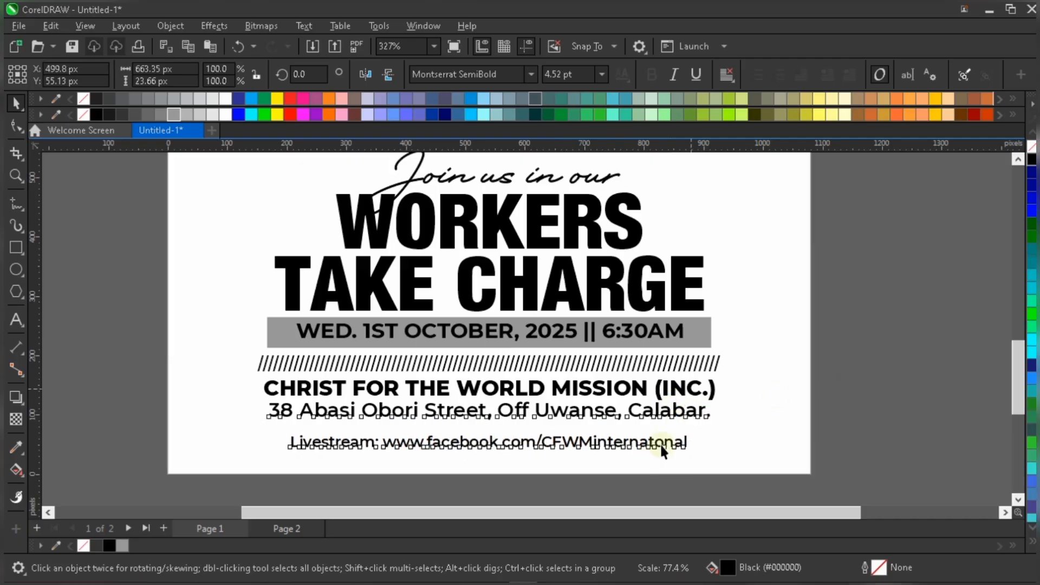
Step: Shrink the livestream line proportionally to about 633 by 23 px, raise it to about Y 65 px and centre it horizontally with the address line
click(664, 442)
drag(694, 431, 671, 414)
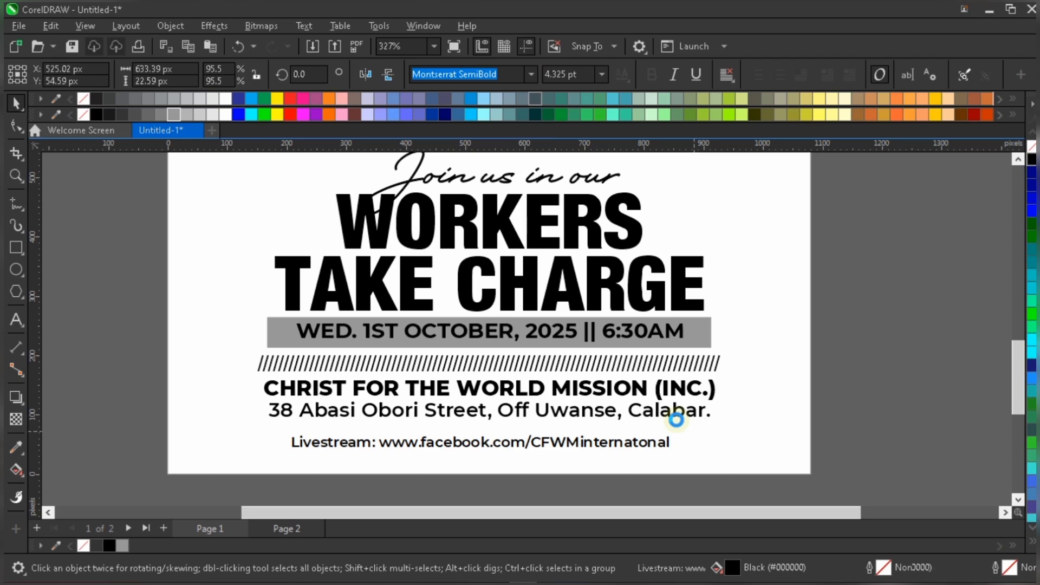
key(Up)
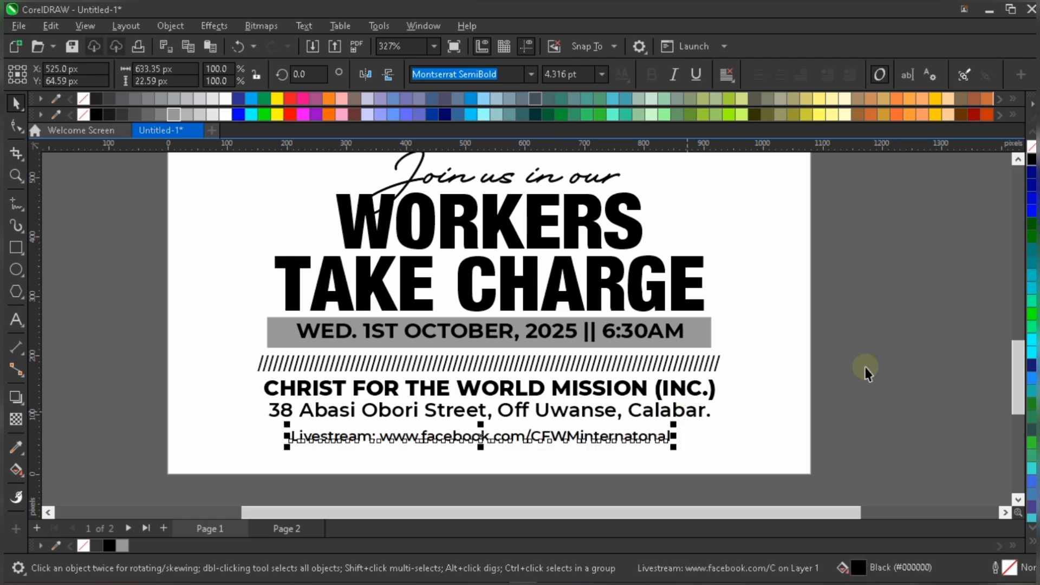
shift+click(687, 412)
key(c)
key(shift+F4)
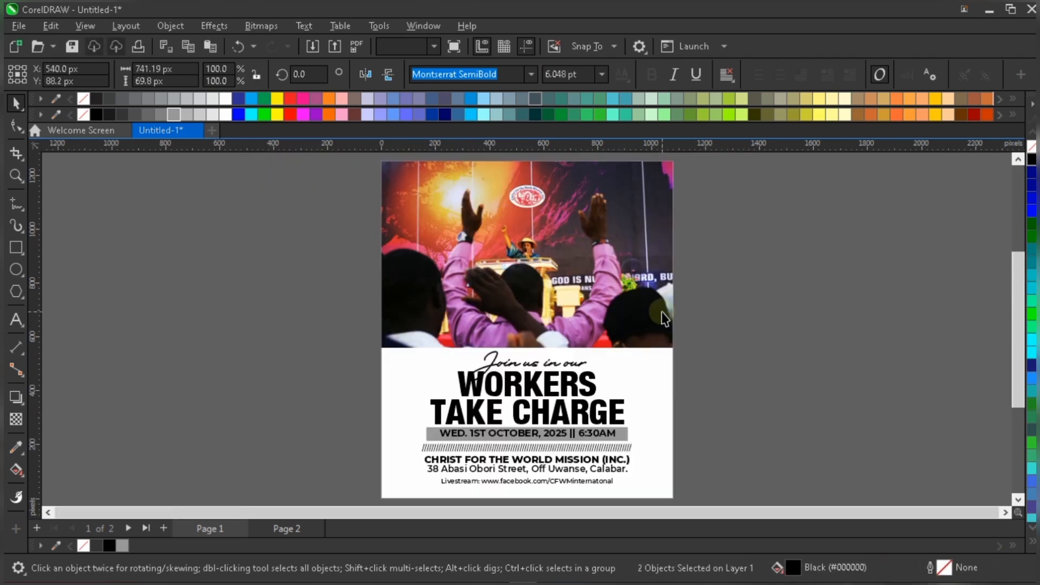
click(722, 199)
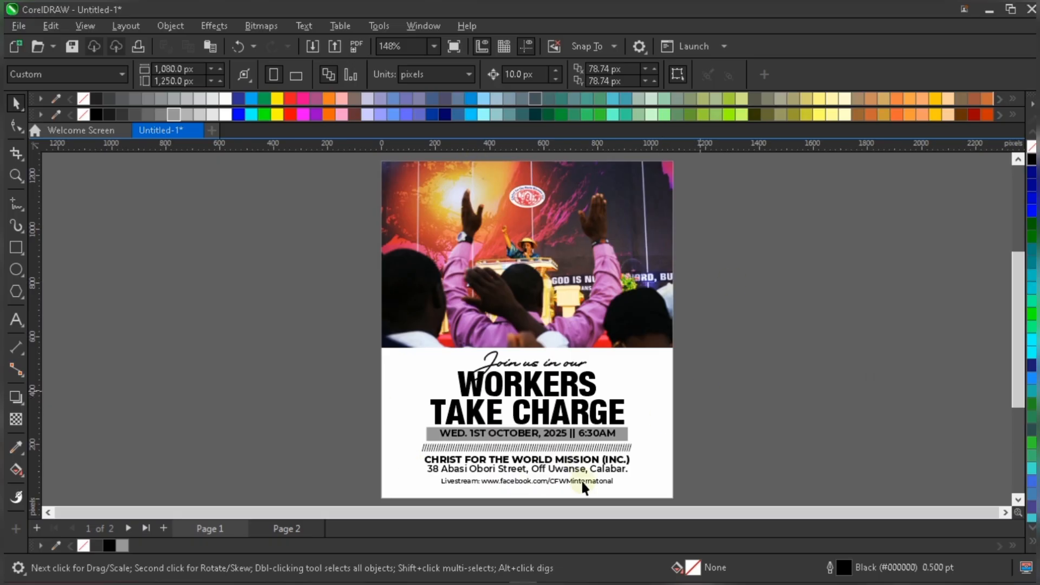
Step: Shrink the address line proportionally to about 726 by 30 px
scroll(581, 478, up, 1)
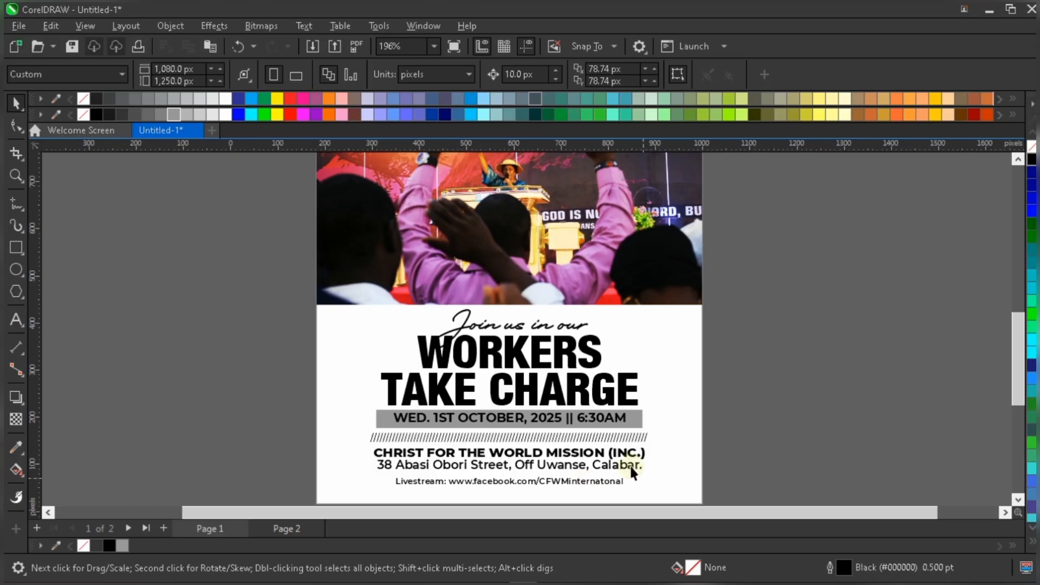
scroll(630, 463, up, 1)
click(652, 459)
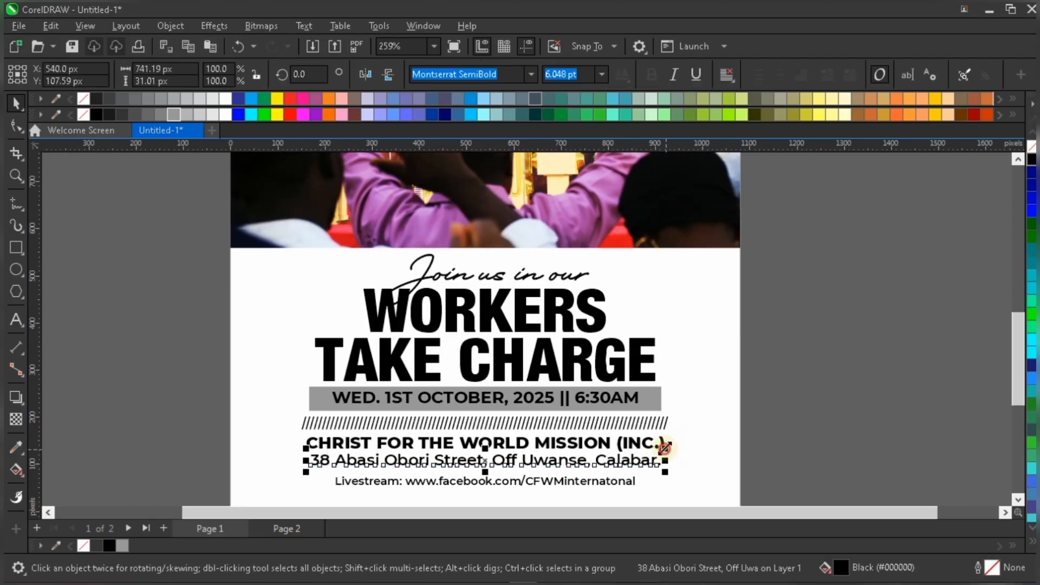
drag(662, 444, 645, 447)
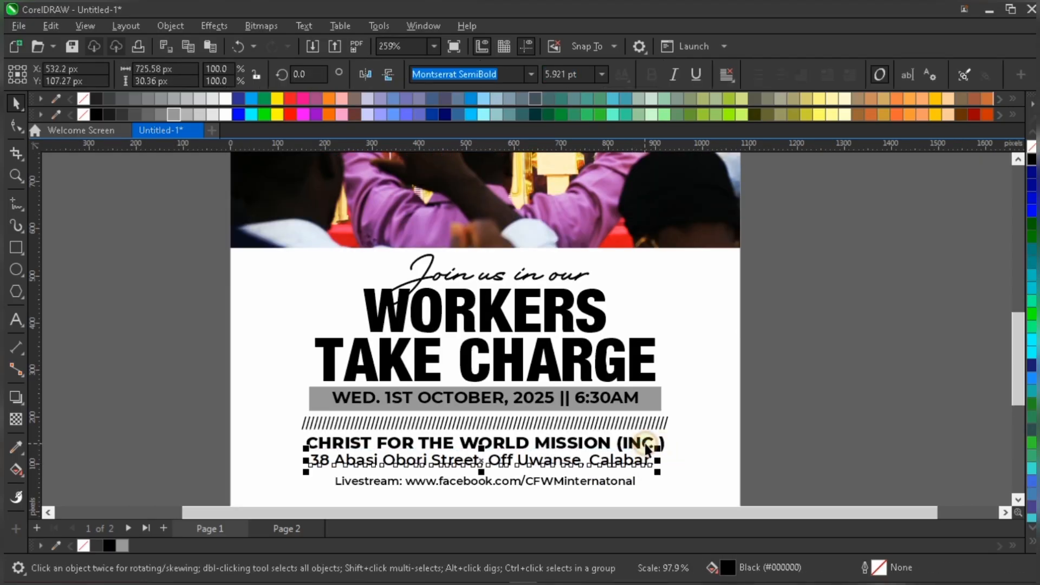
click(795, 389)
key(shift+F4)
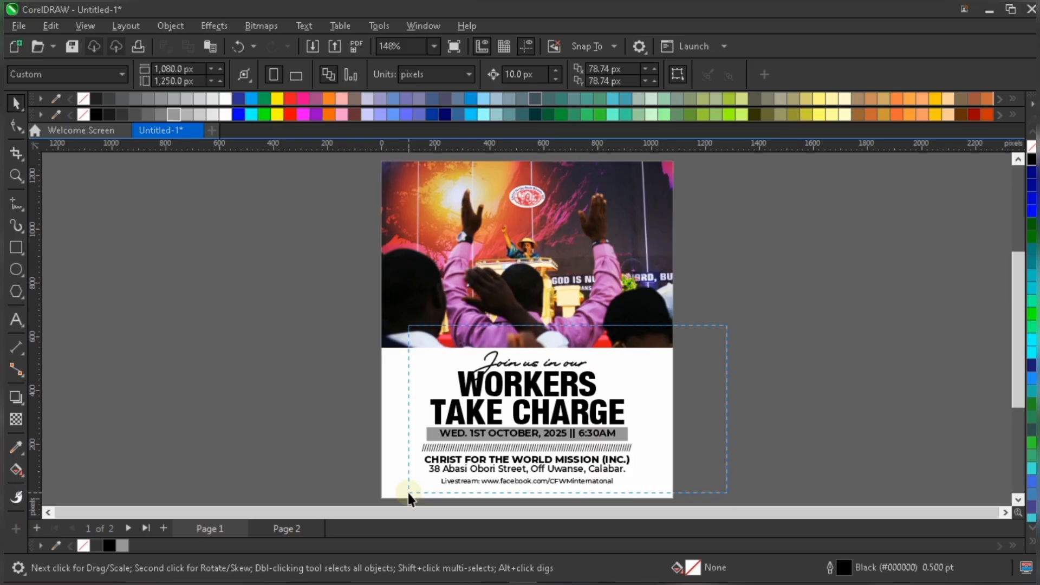
Step: Move the whole text block below the photo, including the grey date bar and slash divider, up about 35 px
drag(408, 492, 409, 493)
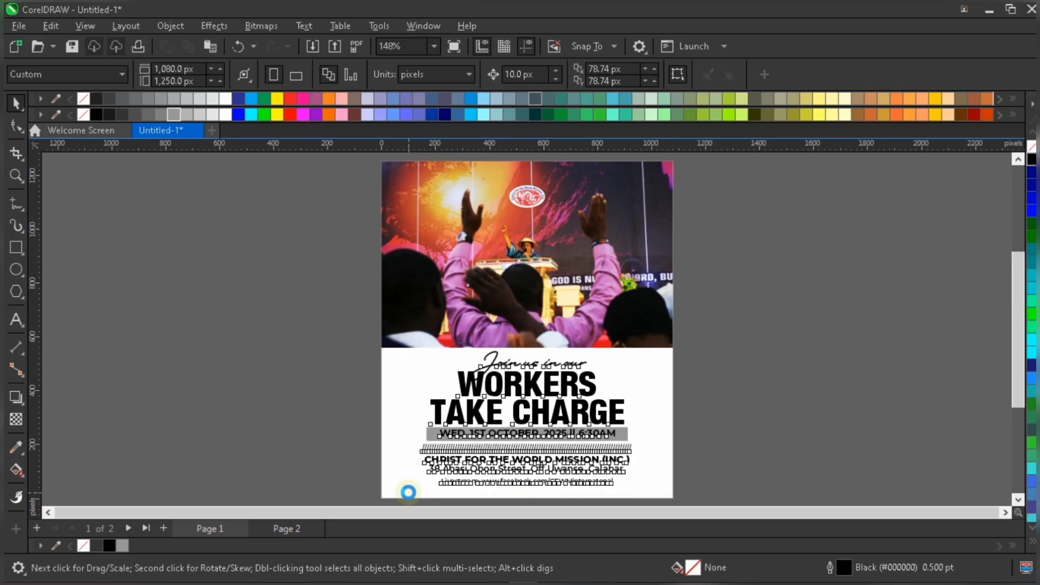
key(ctrl+Up)
key(ctrl+Up)
key(ctrl+Up)
key(ctrl+Up)
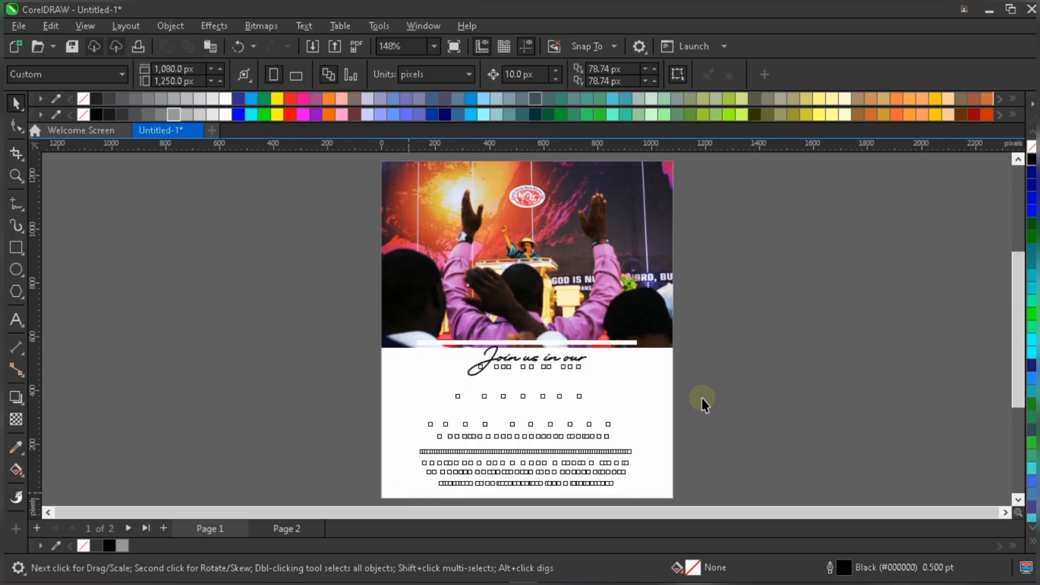
Step: Move the worship photo up to about Y 977 px
click(596, 292)
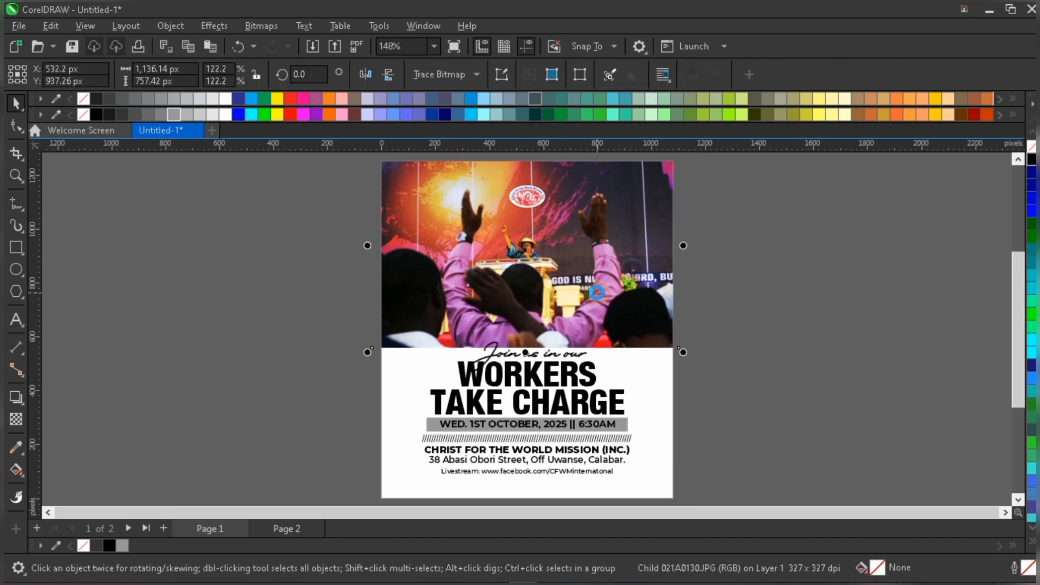
key(ctrl+Up)
key(ctrl+Up)
key(ctrl+Up)
key(ctrl+Up)
key(ctrl+Up)
key(ctrl+Up)
key(ctrl+Up)
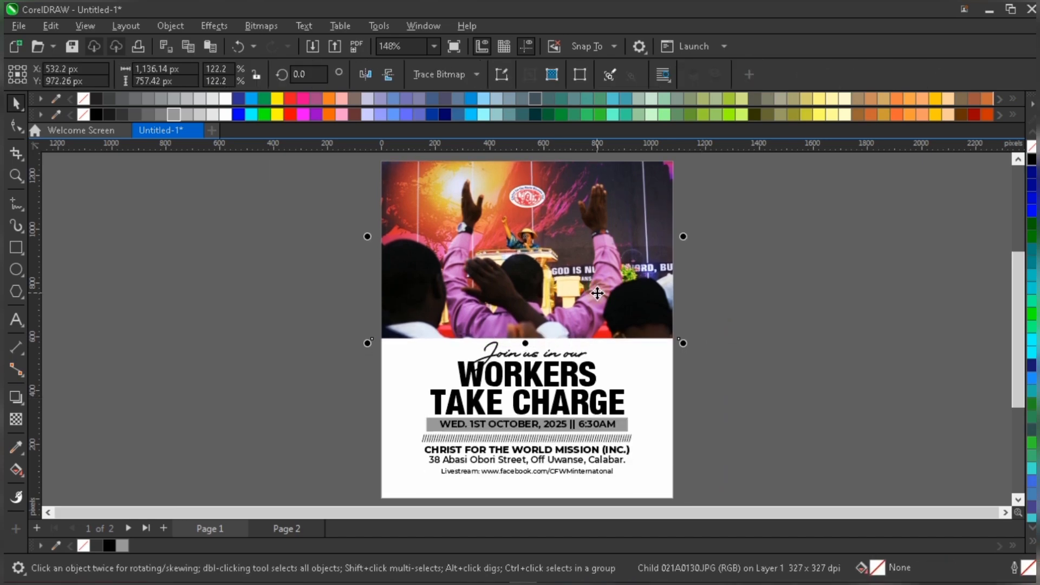
key(ctrl+Up)
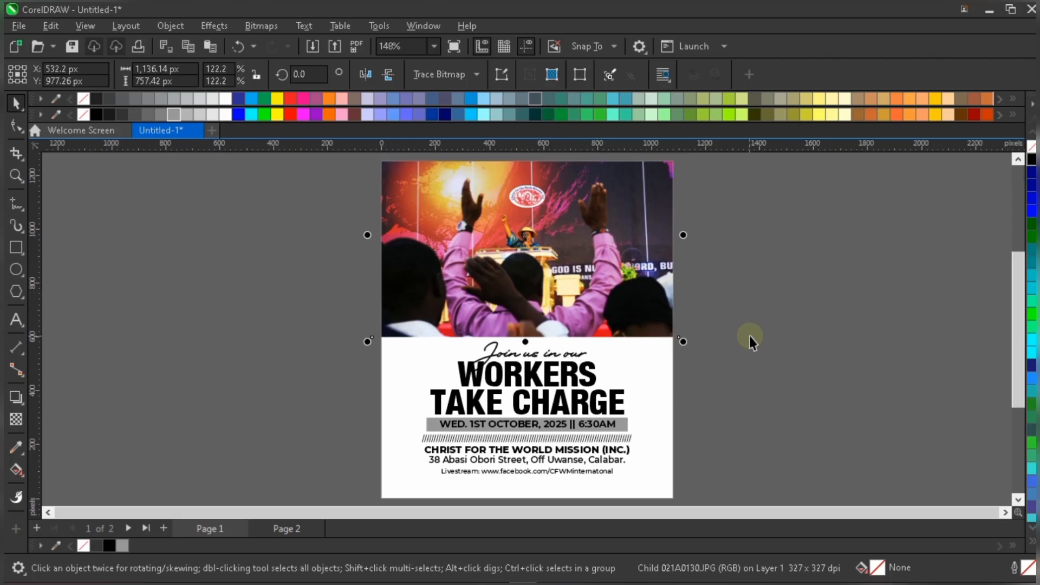
click(691, 445)
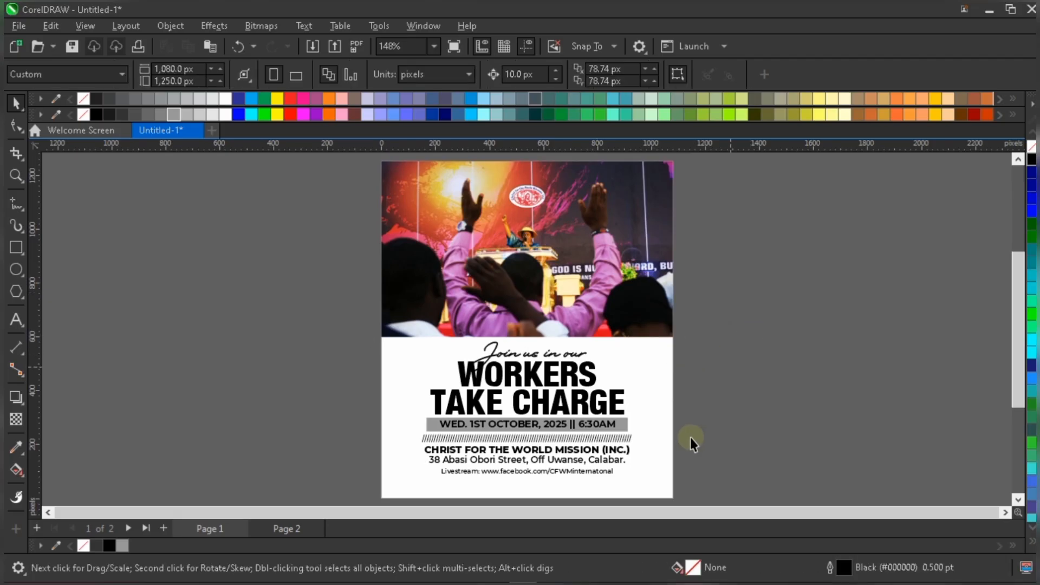
Step: Lower the livestream line to about Y 85 px and the text block above it to about Y 344 px
click(603, 470)
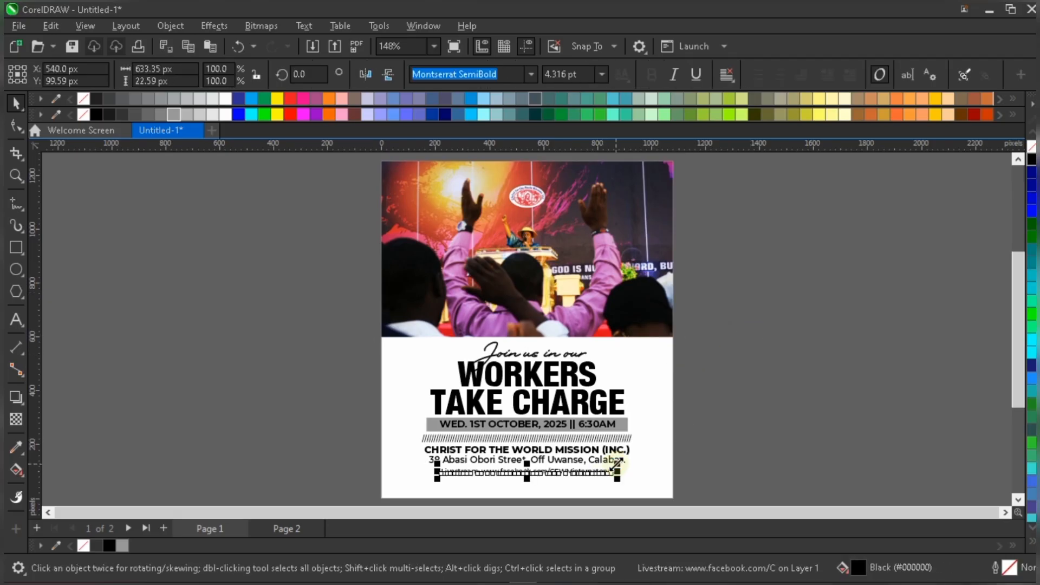
key(Down)
click(729, 329)
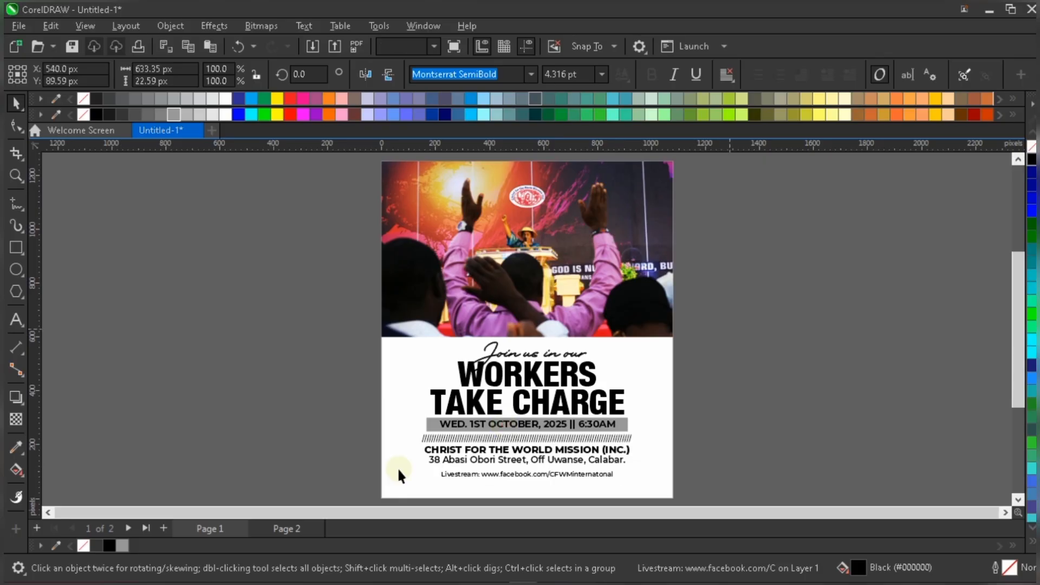
drag(399, 469, 397, 470)
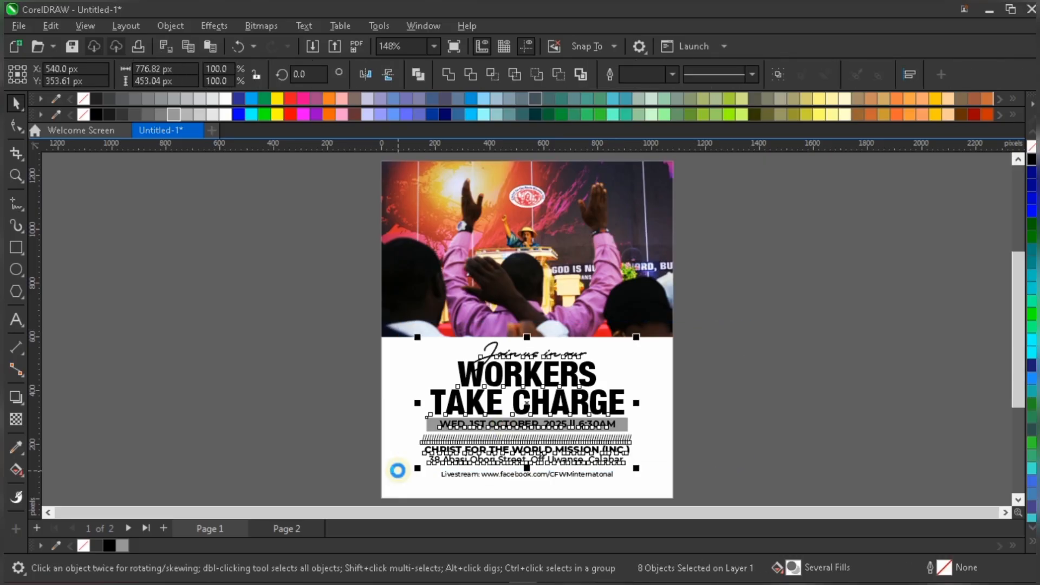
key(Down)
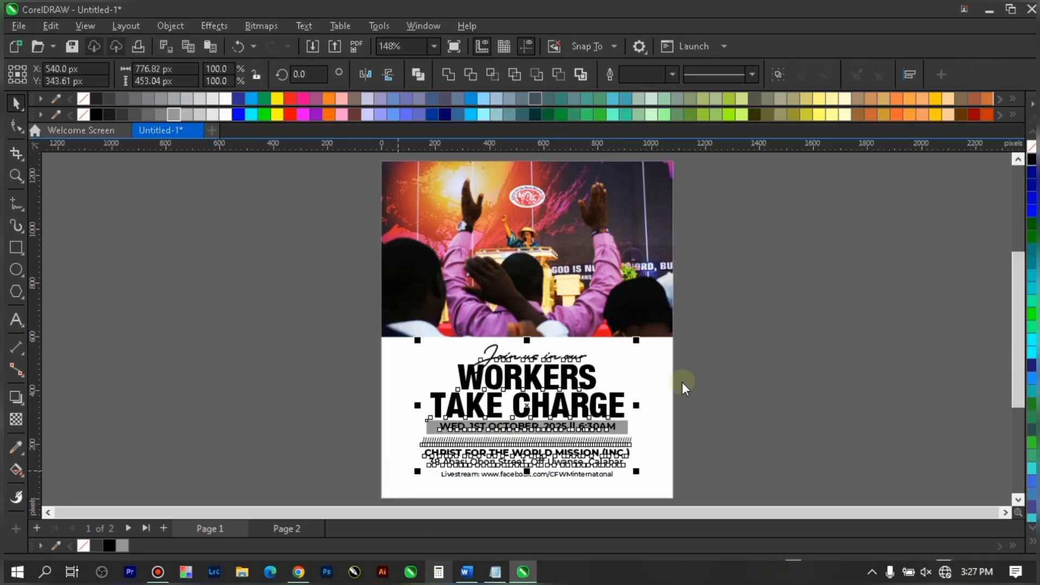
click(606, 468)
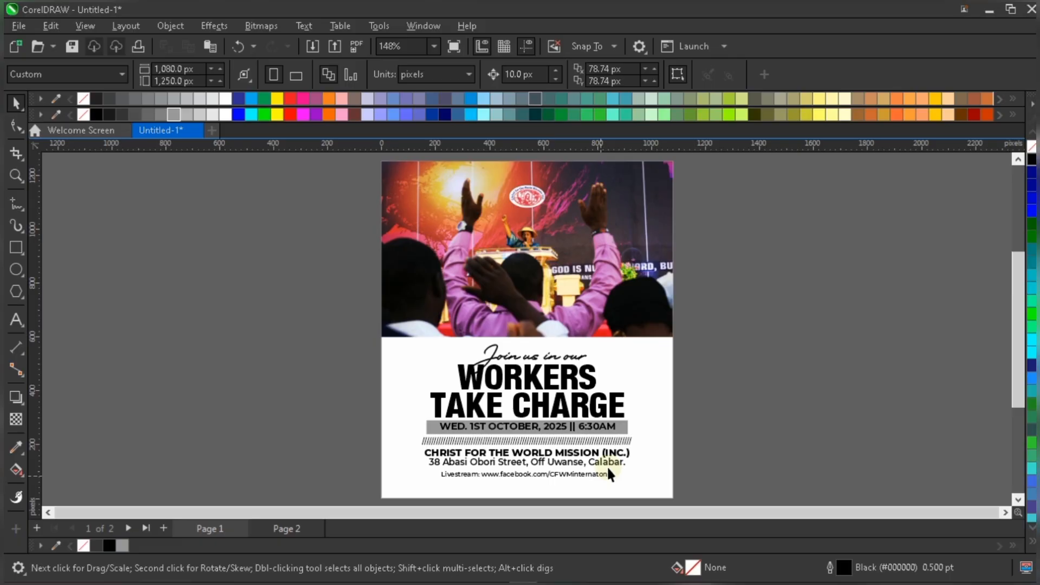
click(607, 471)
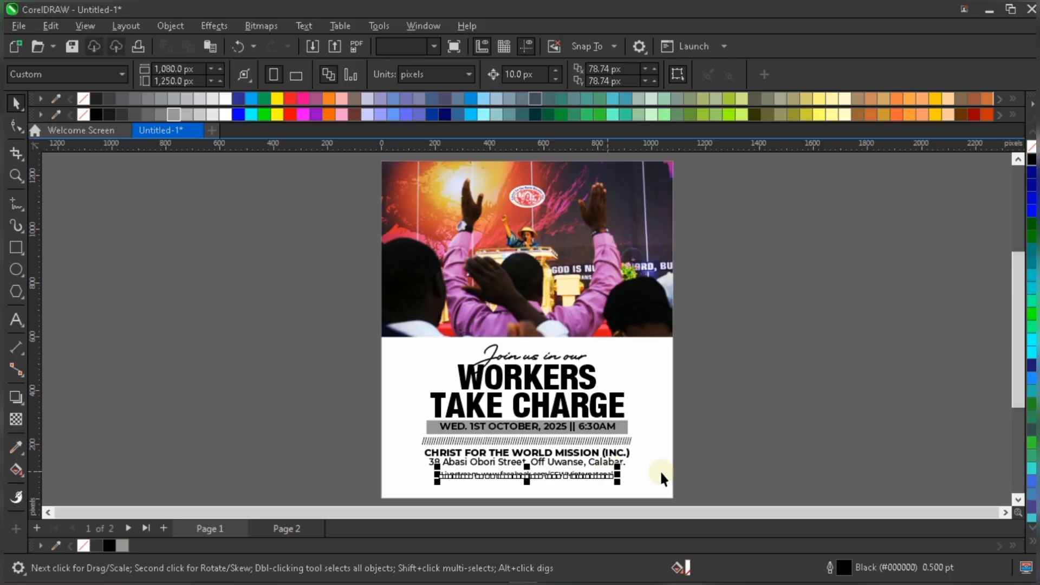
click(763, 261)
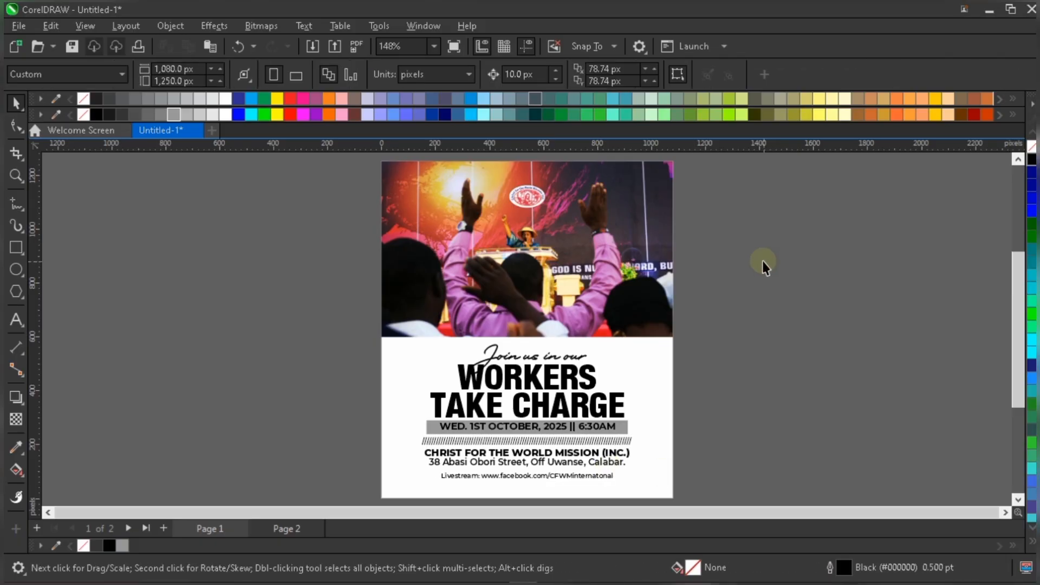
Step: Nudge the church logo up to about Y 1,120 px
click(531, 202)
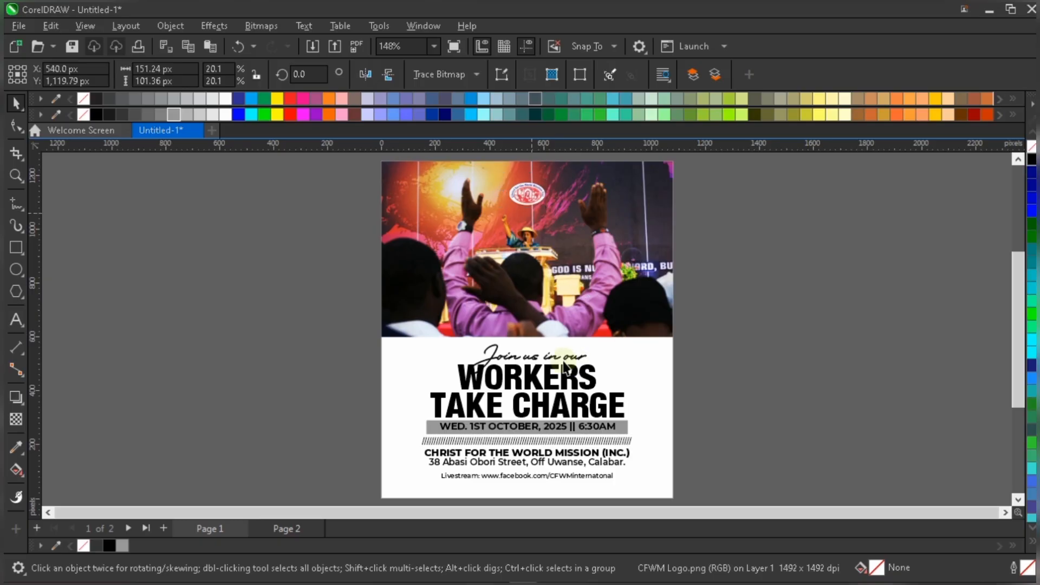
click(732, 378)
Step: Review the whole flyer in full-screen preview and examine the spacing of the church name, address and livestream lines up close
right_click(774, 288)
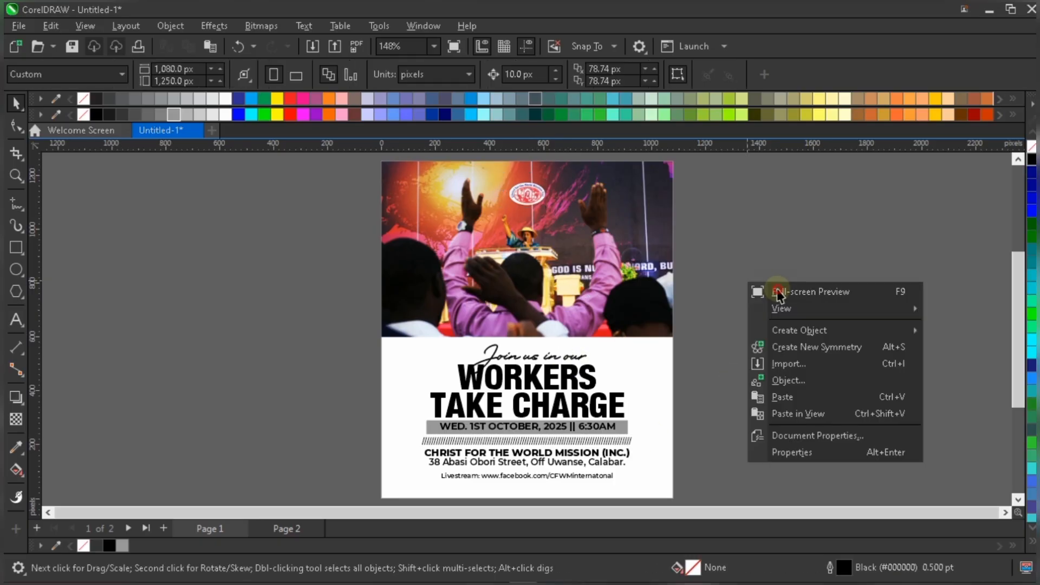
click(778, 291)
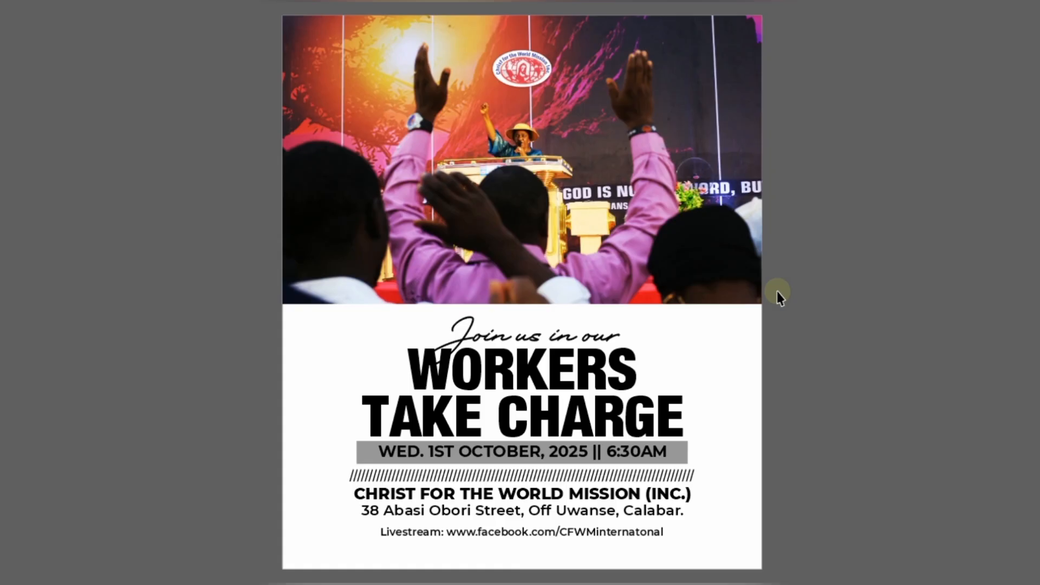
click(762, 310)
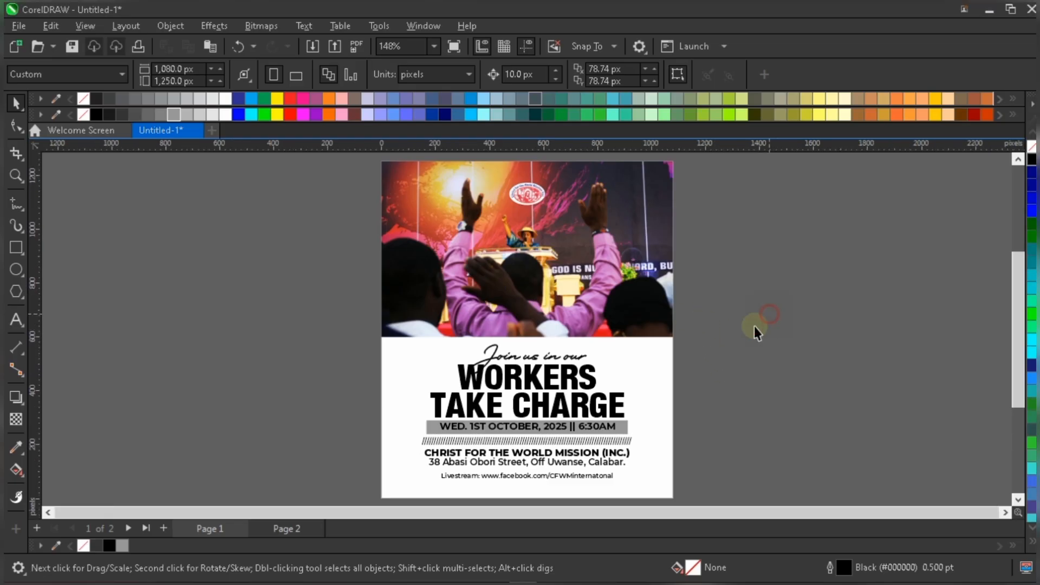
scroll(520, 490, up, 2)
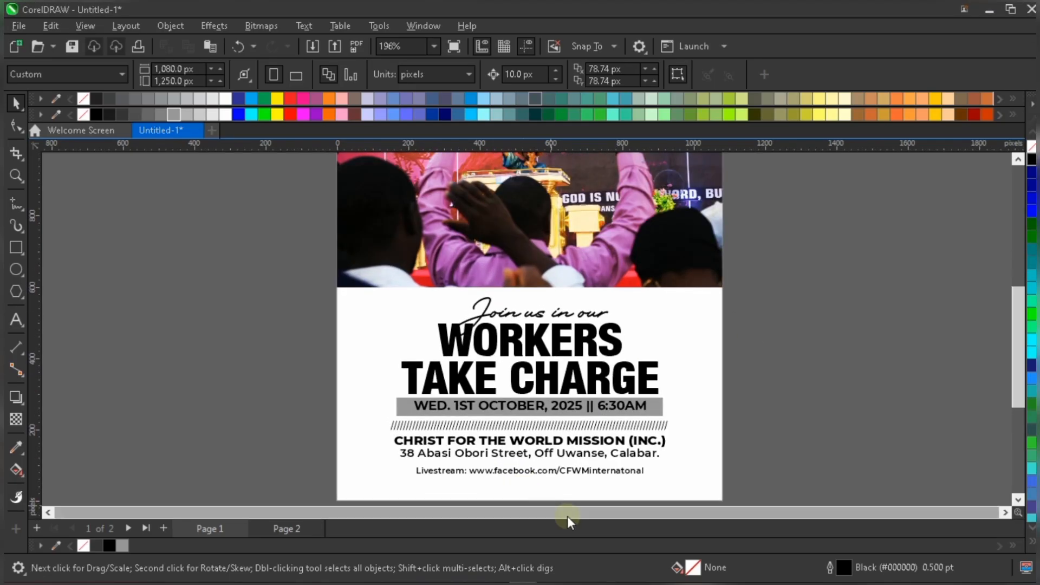
scroll(493, 493, up, 1)
scroll(492, 493, up, 2)
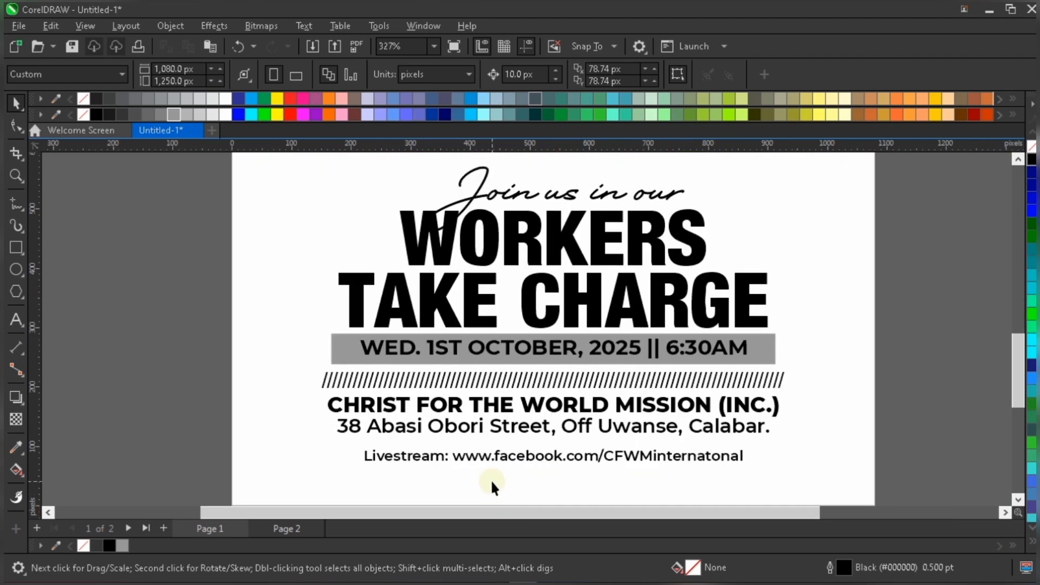
scroll(492, 485, up, 1)
click(453, 457)
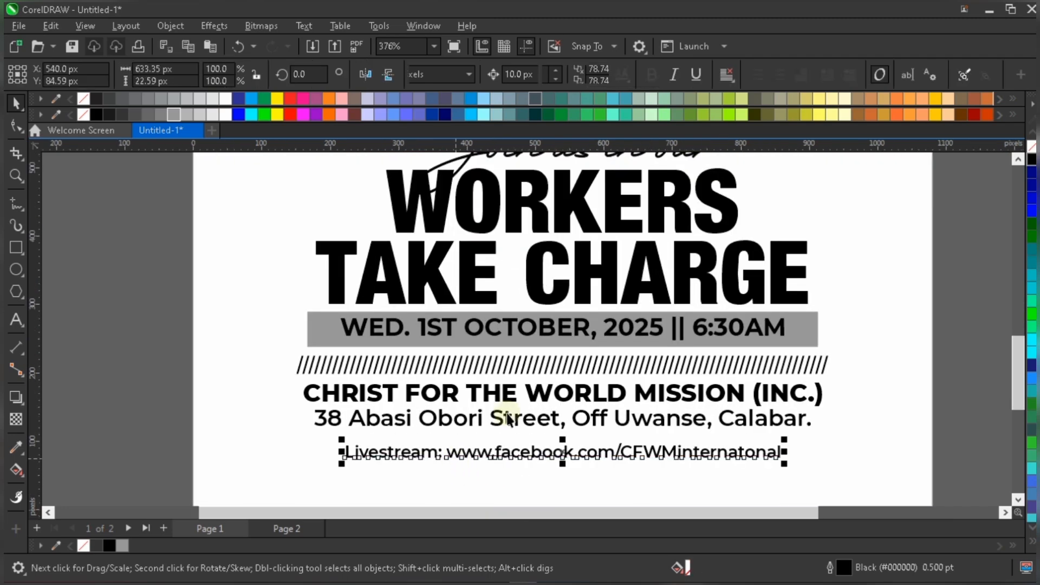
scroll(508, 420, down, 1)
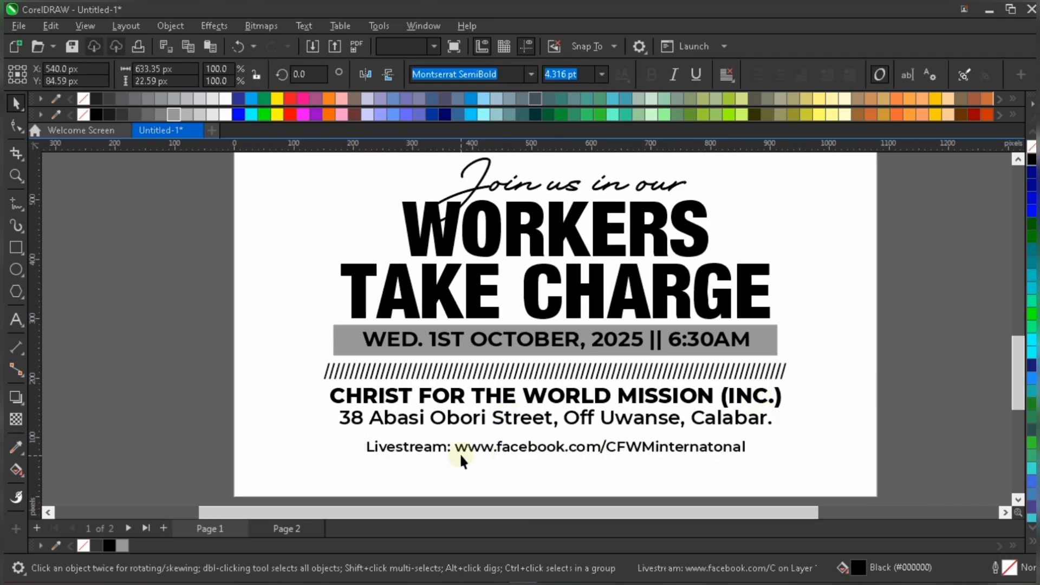
scroll(459, 452, up, 2)
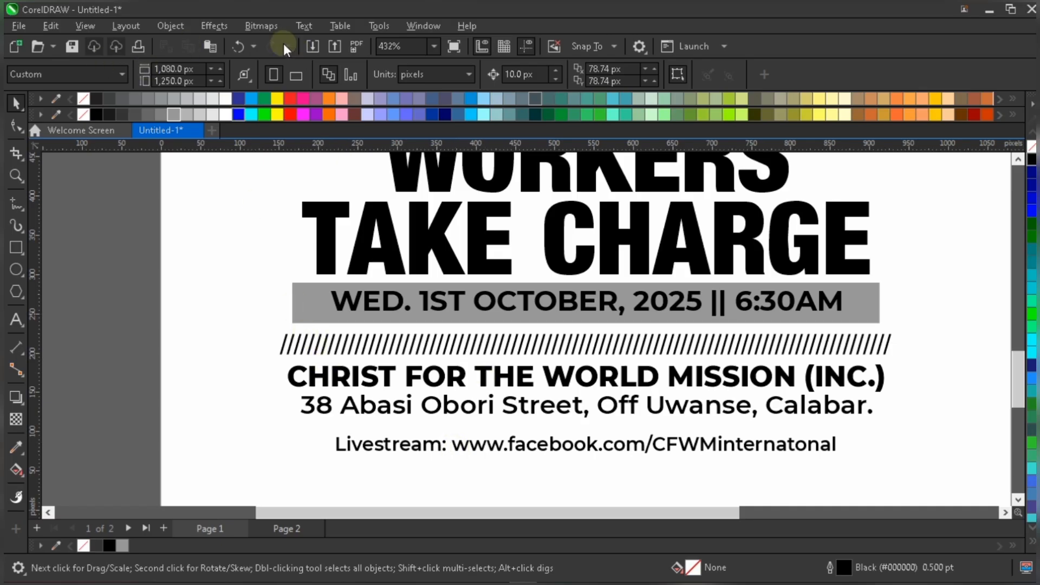
Step: Import the sky background image 30295a67020d4995f3cd5be2eaea0714.jpg and place it beside the flyer
click(19, 26)
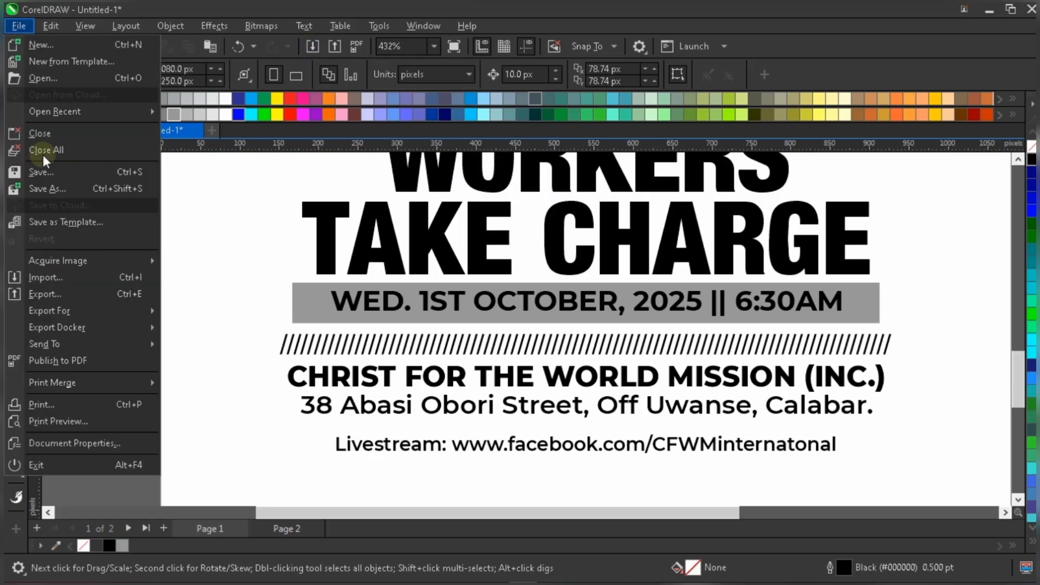
click(64, 277)
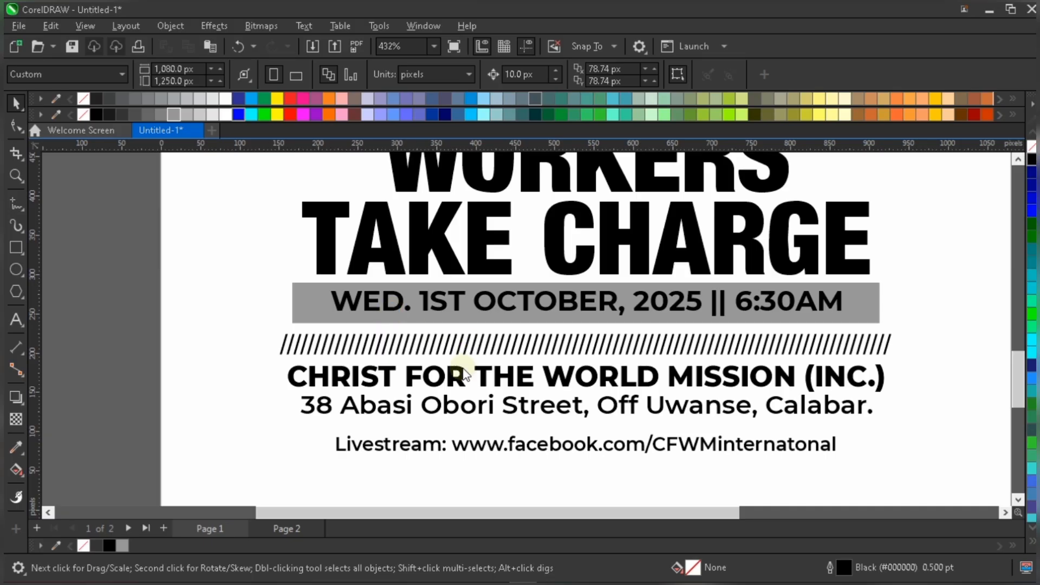
click(488, 254)
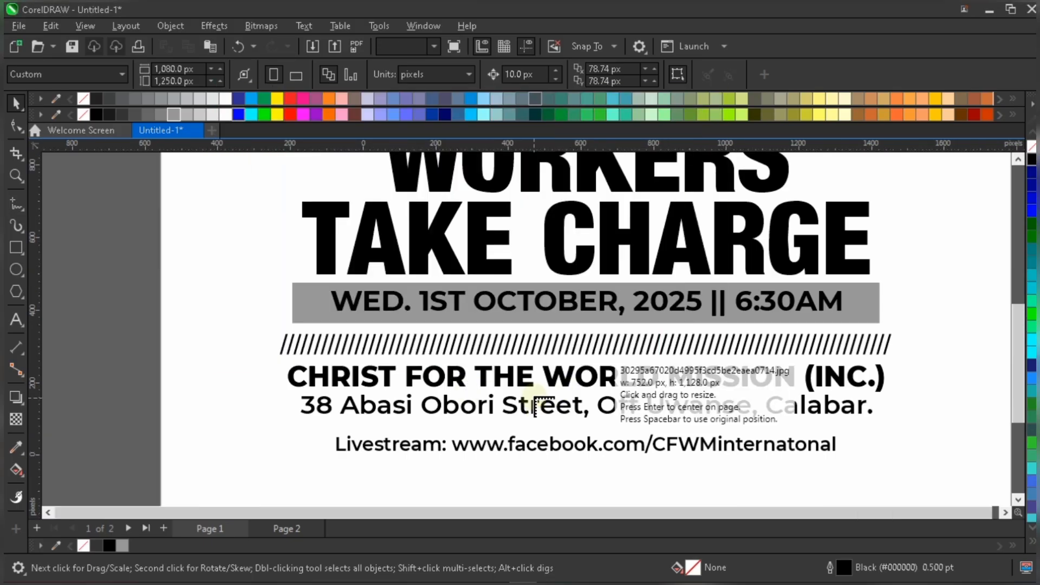
scroll(536, 405, down, 3)
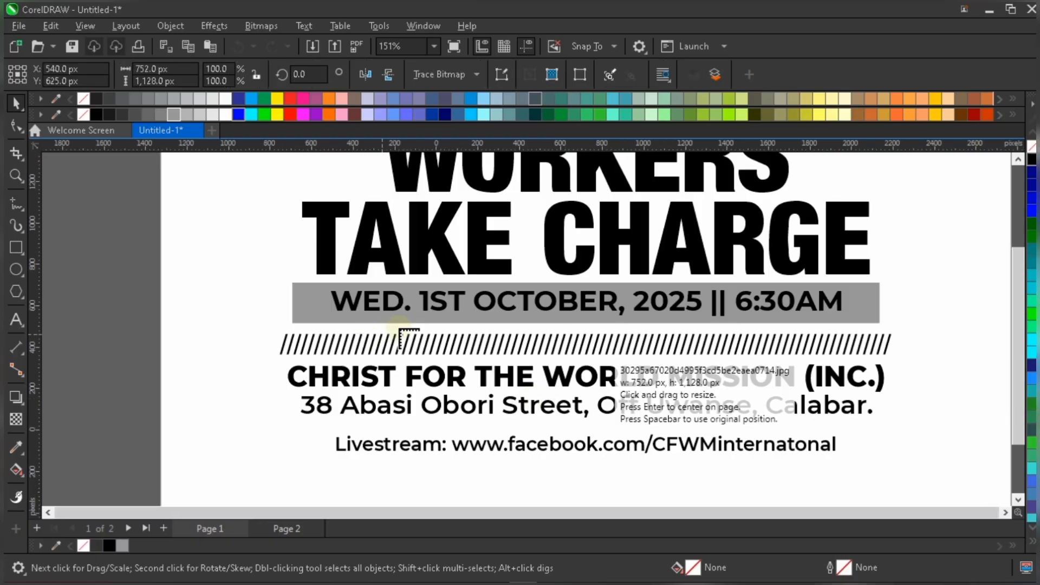
scroll(410, 321, down, 2)
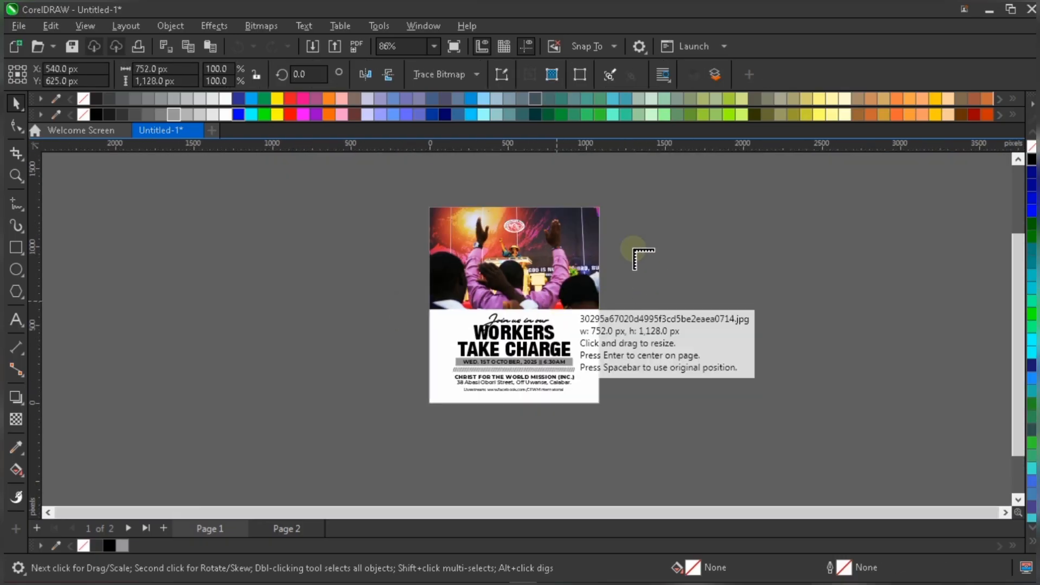
click(725, 294)
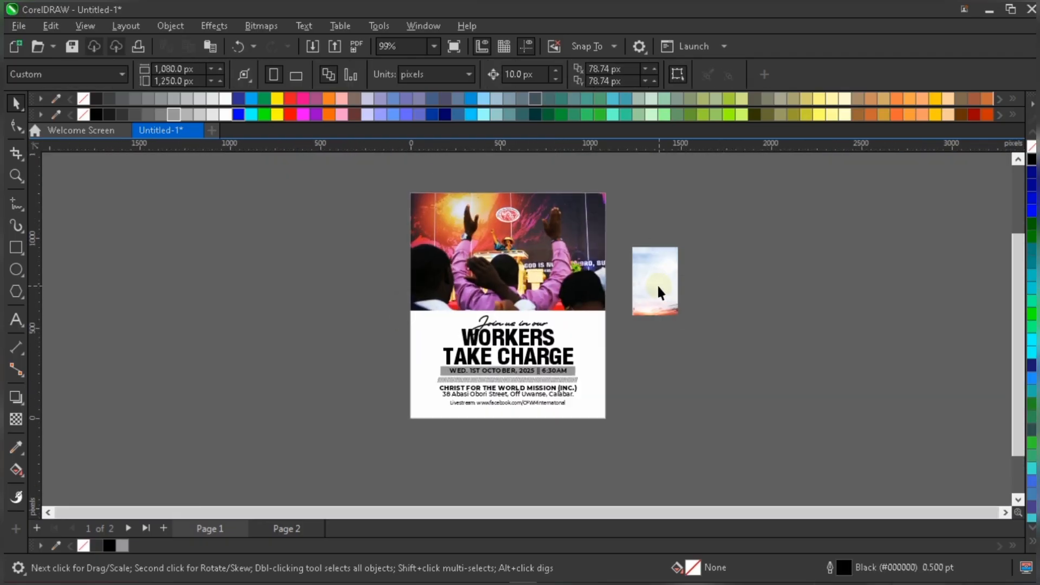
Step: Enlarge the imported sky image to about 583 by 874.5 px and move it to overlap the flyer's lower-right corner
click(665, 271)
drag(665, 271, 695, 247)
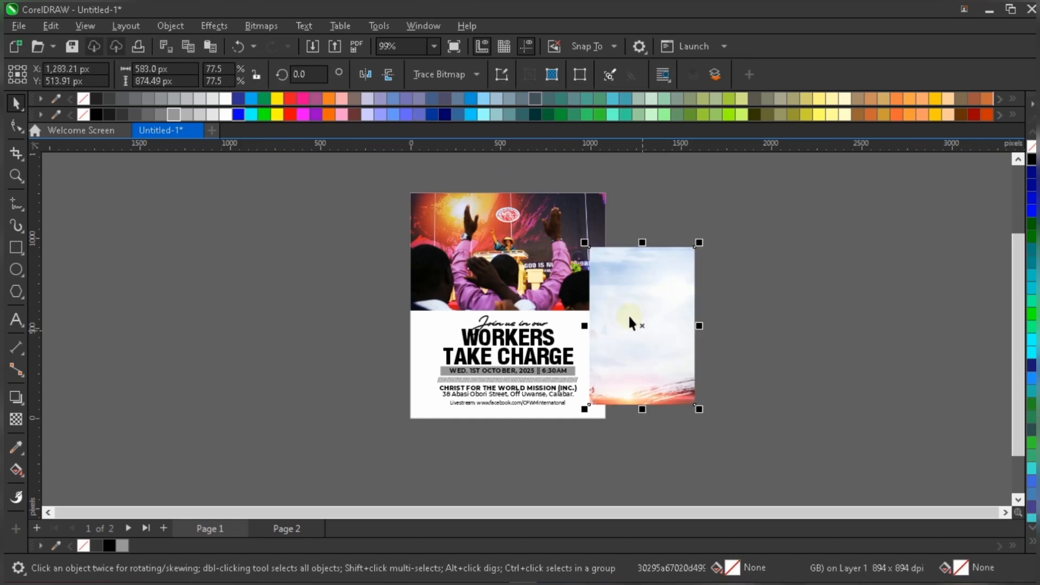
drag(609, 317, 611, 318)
scroll(612, 310, up, 2)
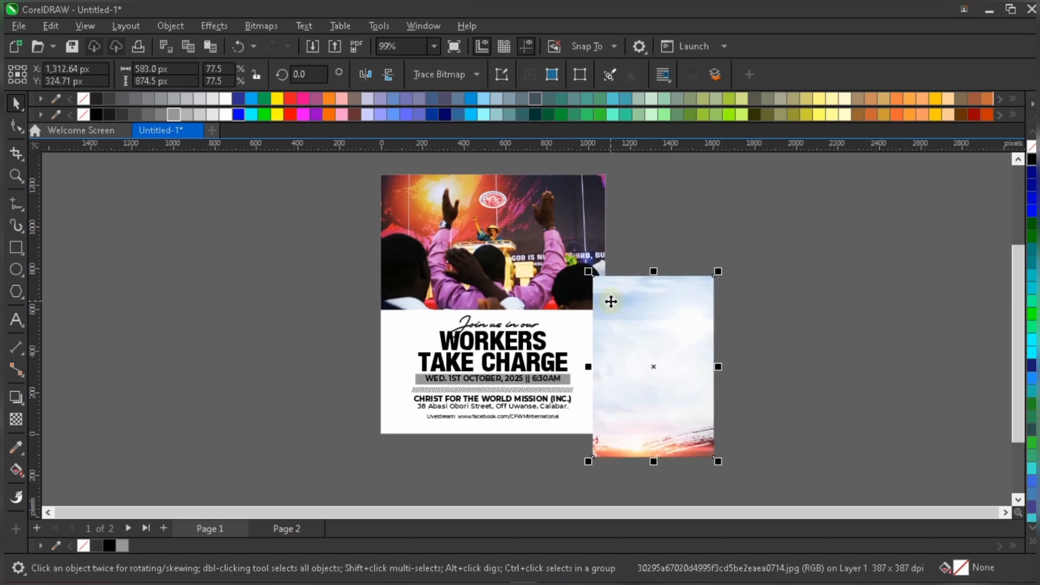
scroll(585, 300, up, 1)
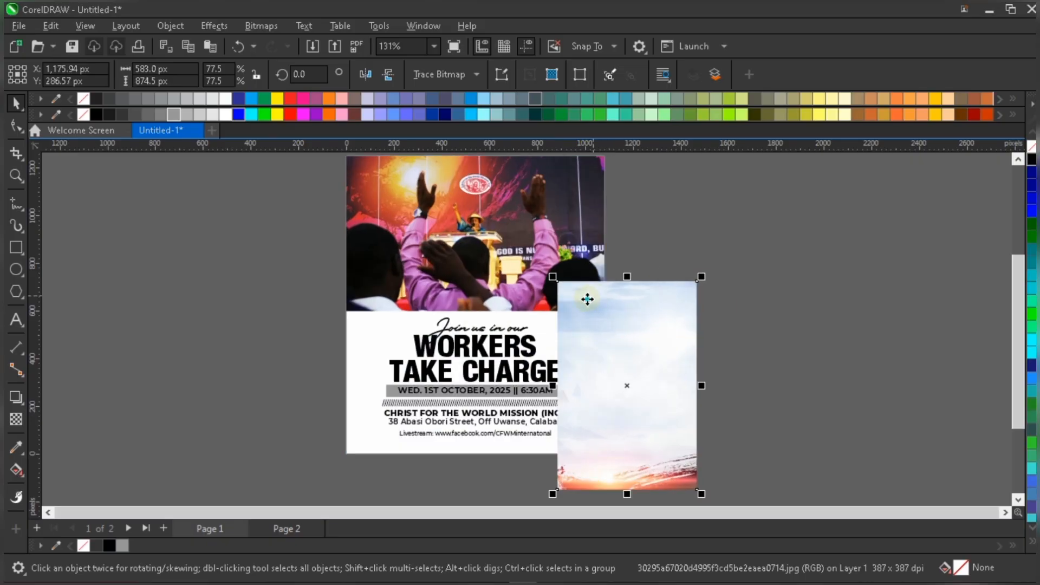
Step: PowerClip the sky image inside the flyer's background rectangle and open the clip contents for editing
right_click(587, 302)
click(622, 353)
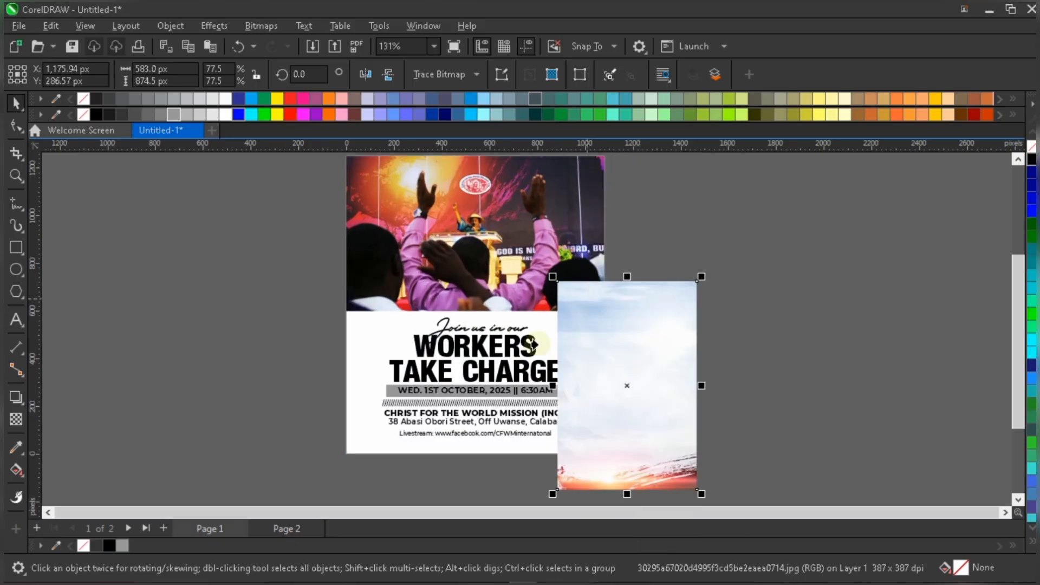
click(359, 335)
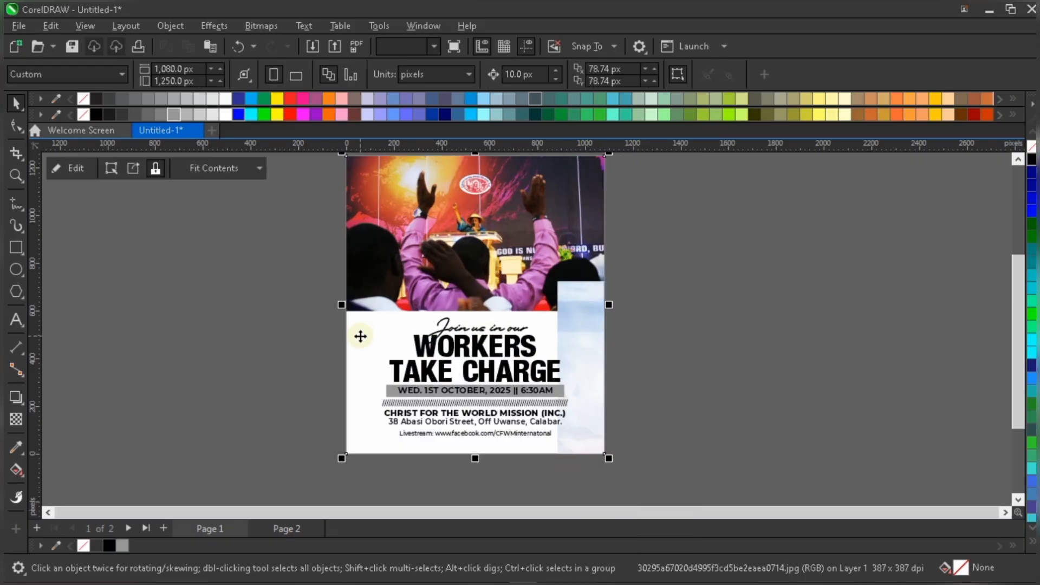
double_click(373, 339)
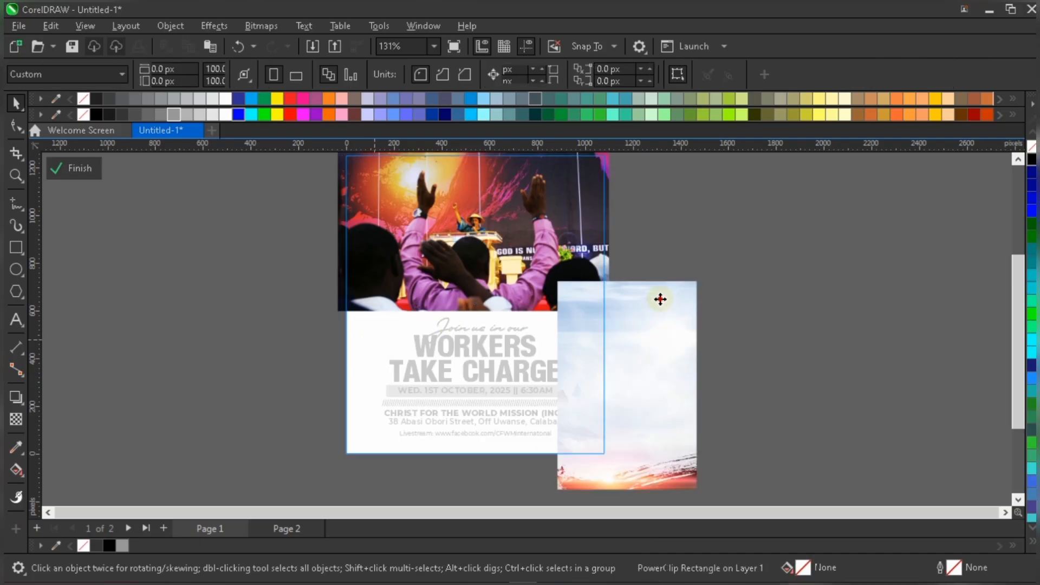
Step: Enlarge the sky image to about 1,143 by 1,714 px and position it to cover the whole flyer frame
drag(659, 299, 541, 179)
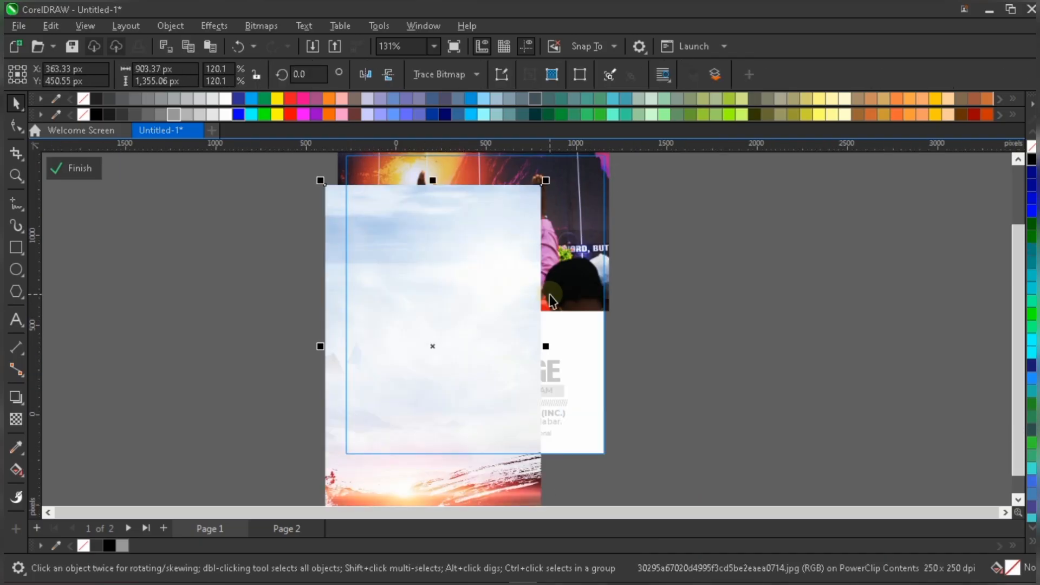
scroll(548, 282, down, 2)
drag(548, 217, 606, 180)
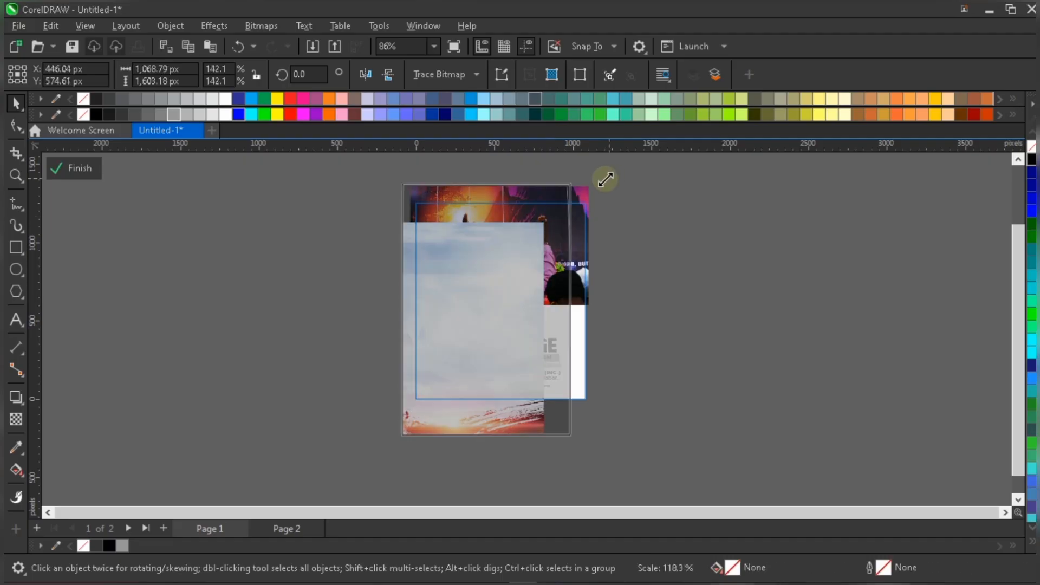
drag(550, 273, 573, 233)
drag(583, 181, 606, 162)
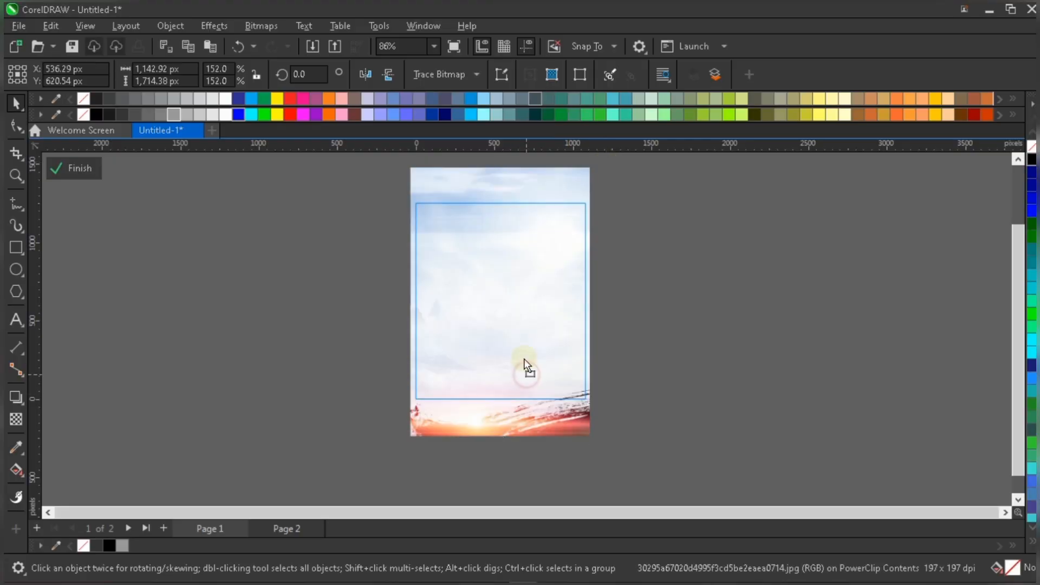
Step: Place the sky image behind the worship photo, raise it to about Y 774 px and finish editing the PowerClip
drag(525, 367, 524, 358)
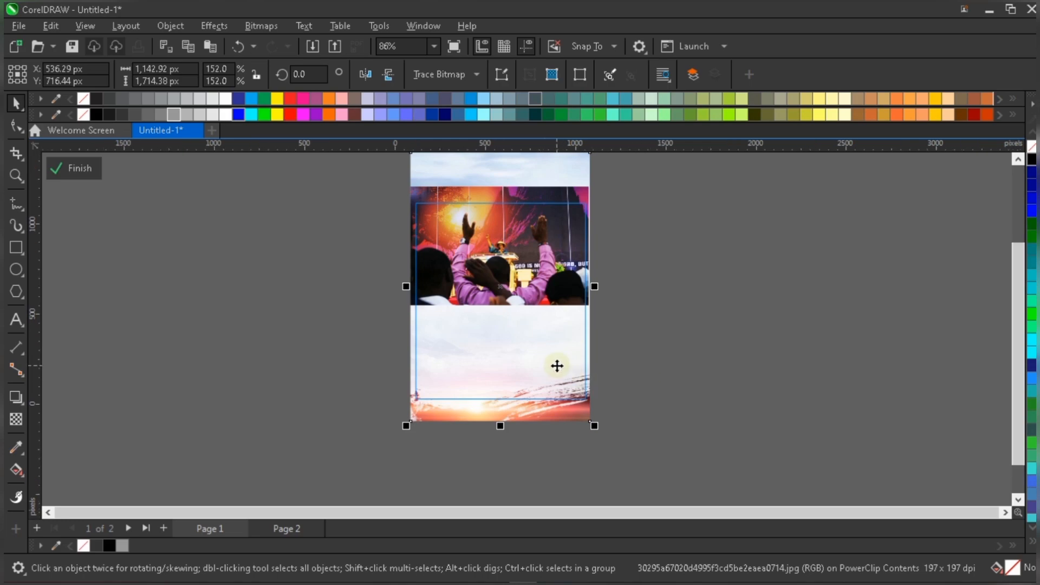
scroll(558, 364, up, 1)
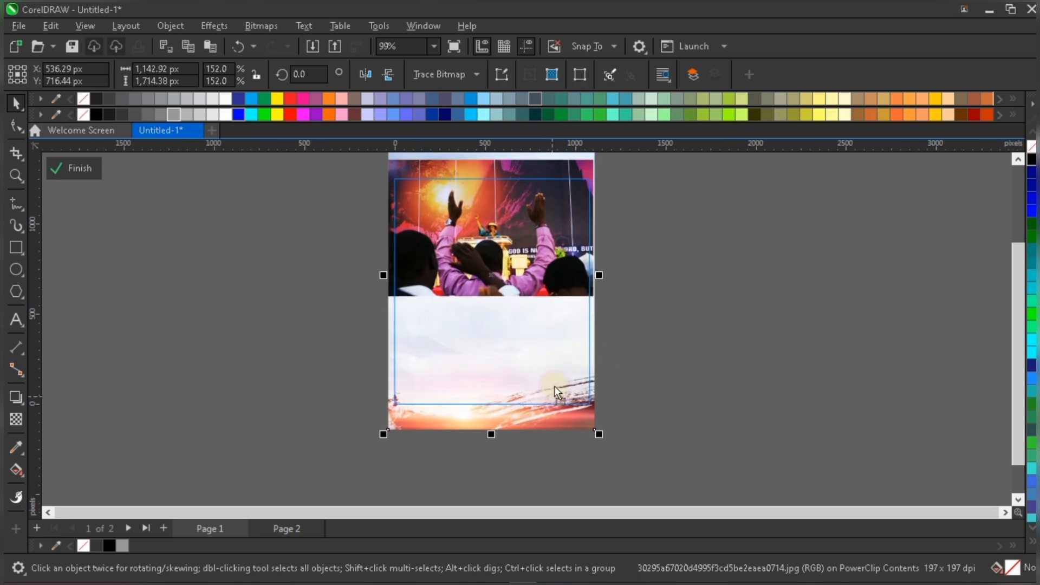
drag(553, 395, 596, 379)
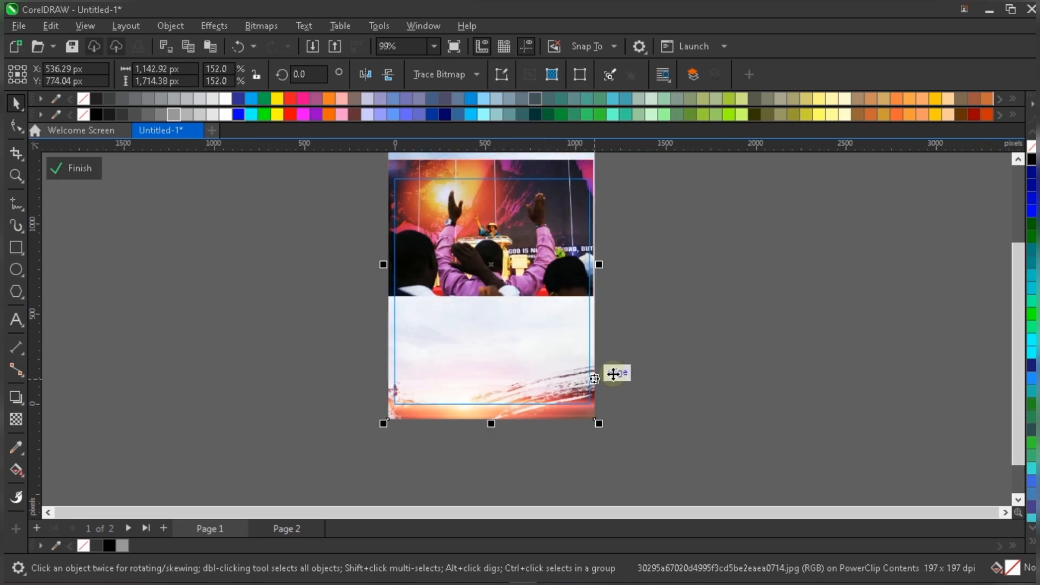
click(656, 336)
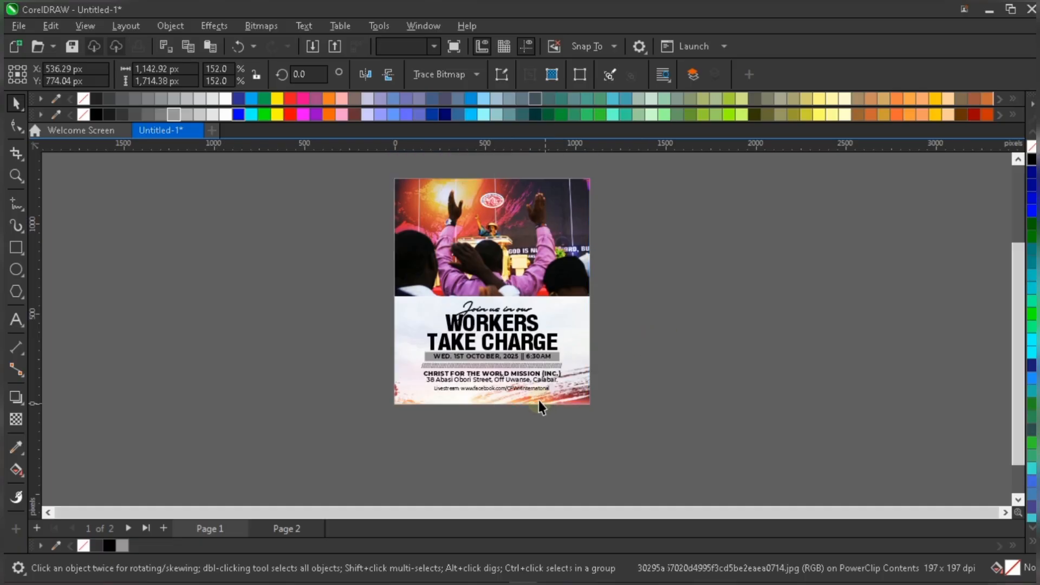
Step: Check the new background behind the flyer text and reopen the PowerClip contents for editing
key(F4)
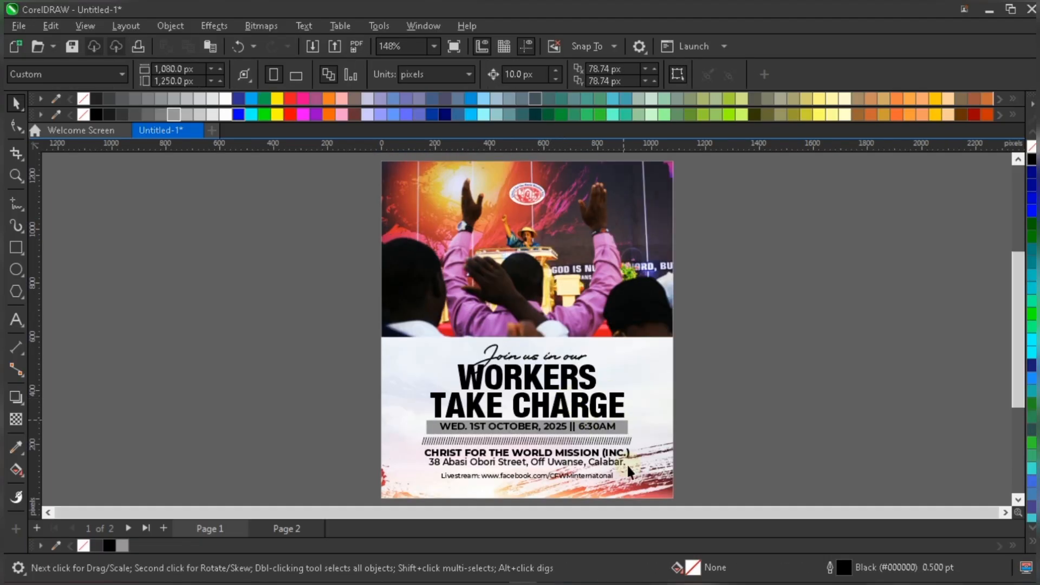
scroll(502, 310, down, 1)
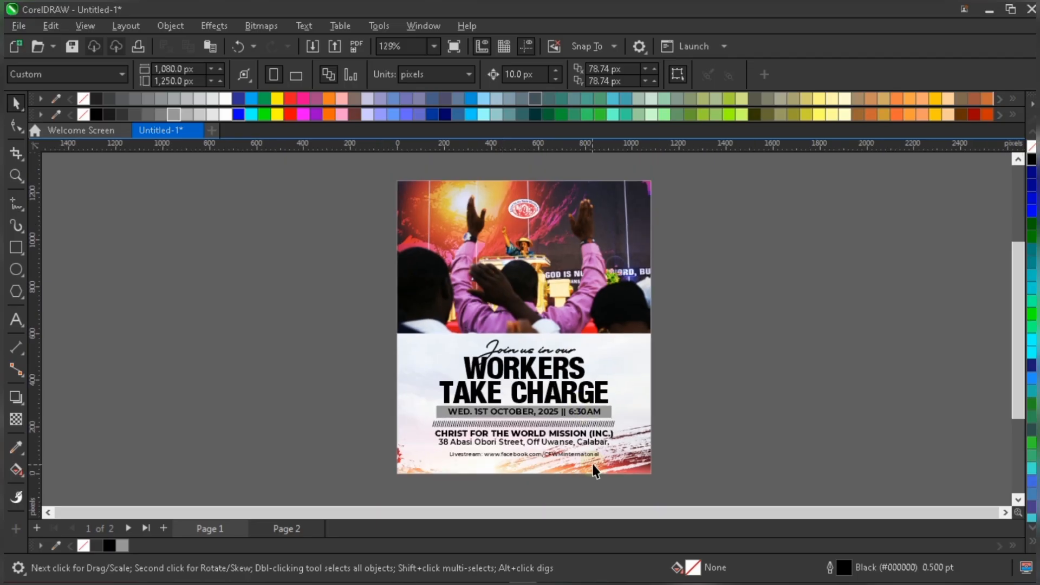
scroll(598, 469, up, 2)
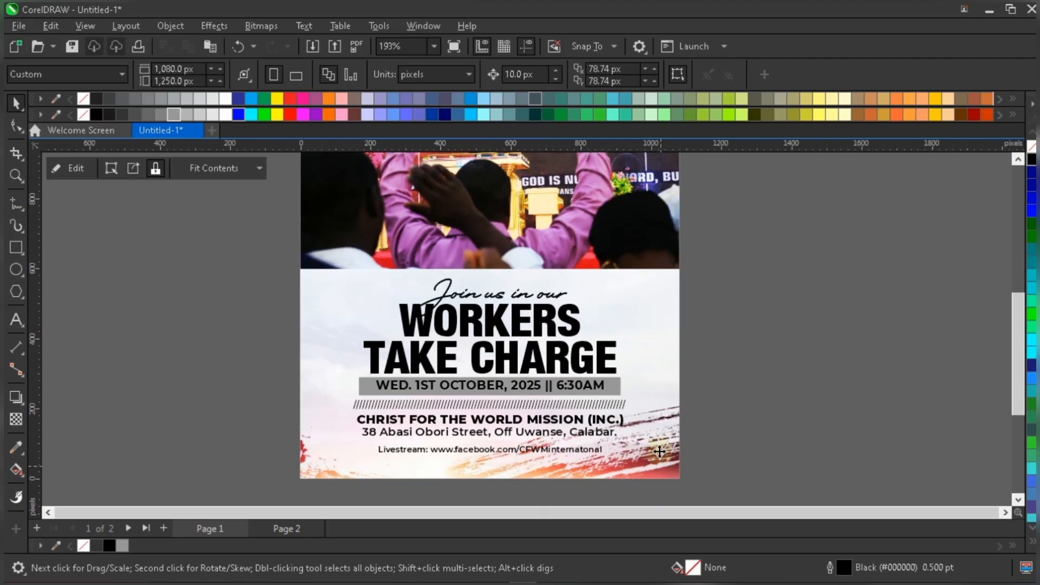
click(660, 452)
right_click(660, 452)
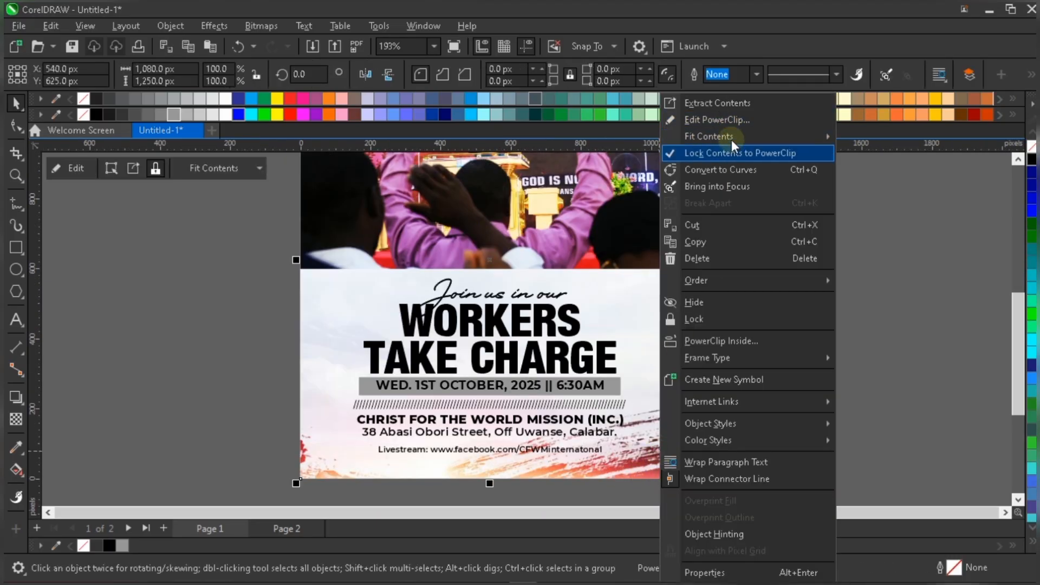
click(734, 122)
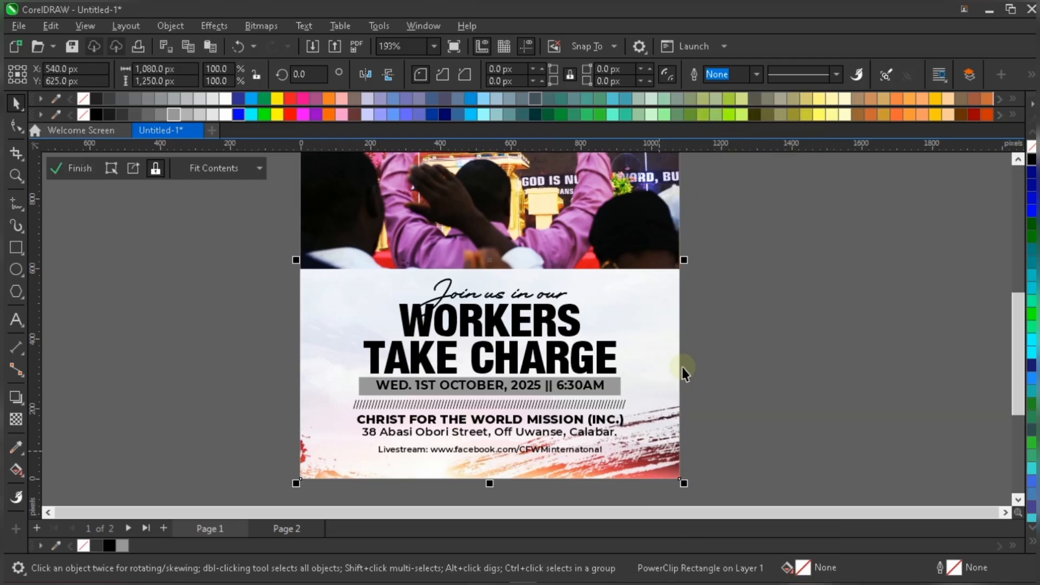
key(Delete)
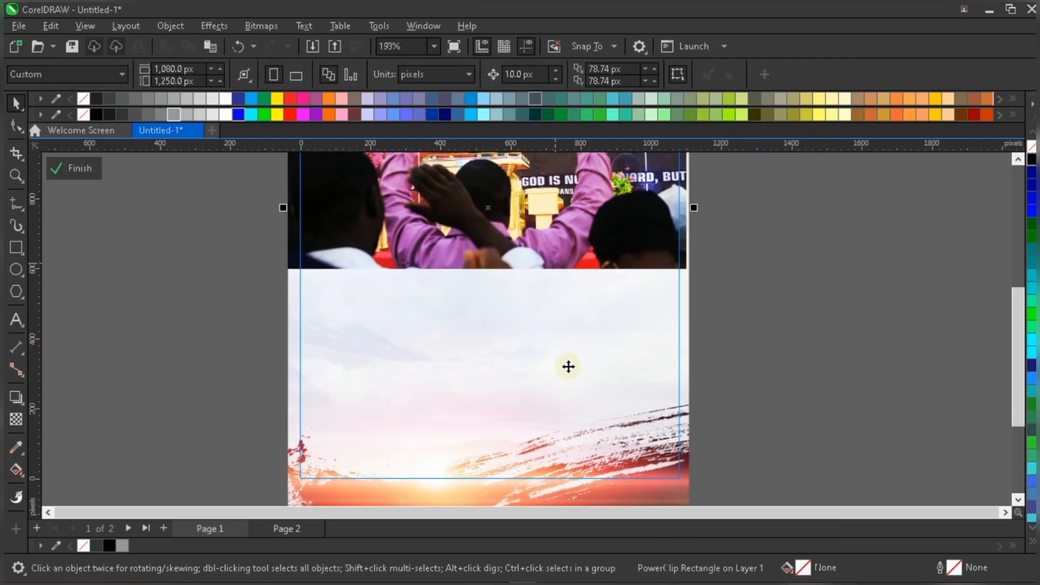
Step: Rotate the sky image clockwise to about 351.6° and shift it to about X 572 px, Y 775 px
click(569, 367)
scroll(564, 420, down, 1)
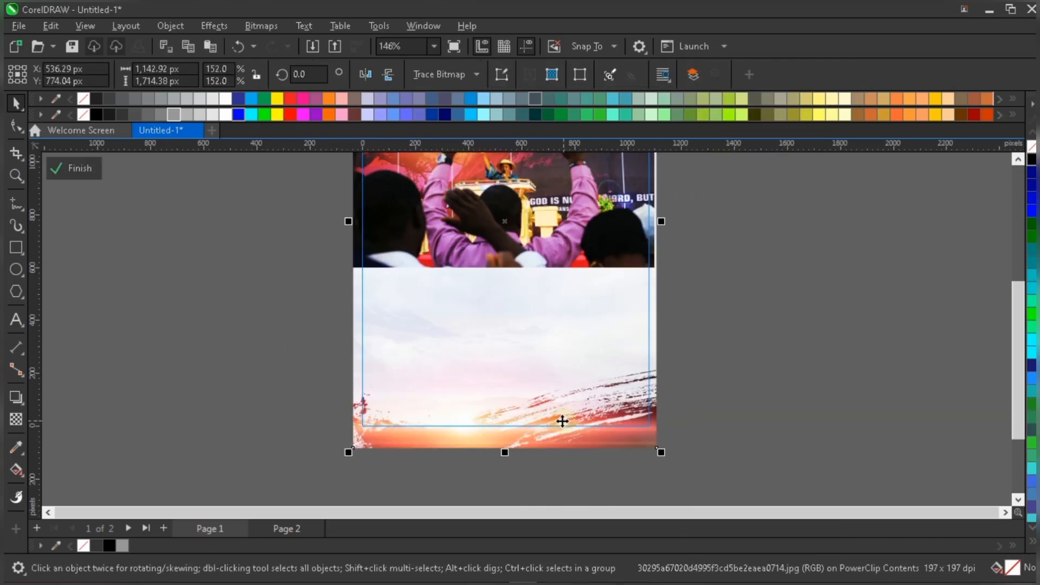
scroll(559, 420, down, 1)
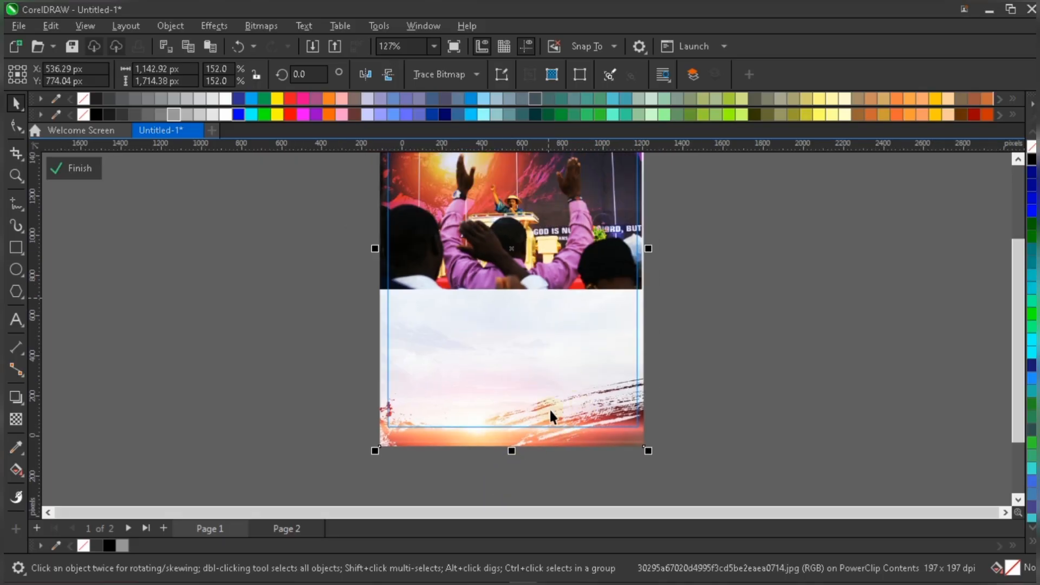
click(528, 433)
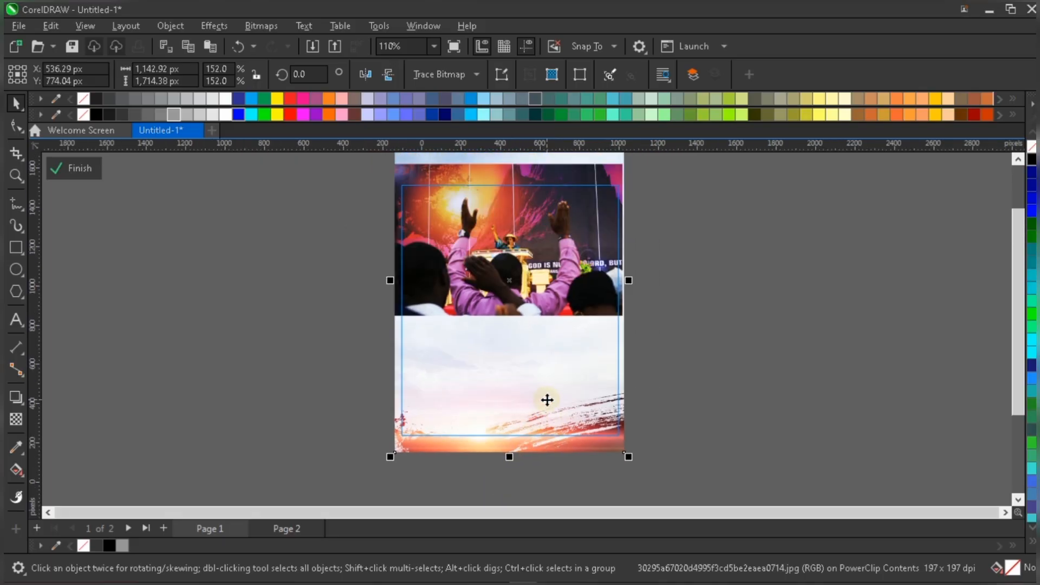
scroll(563, 415, down, 1)
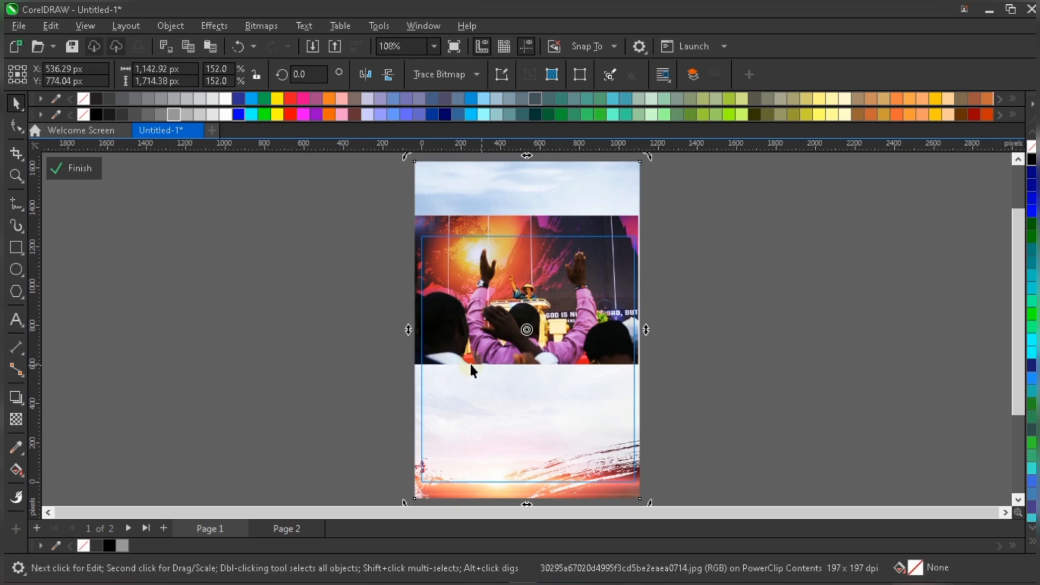
scroll(469, 362, down, 1)
scroll(628, 172, up, 4)
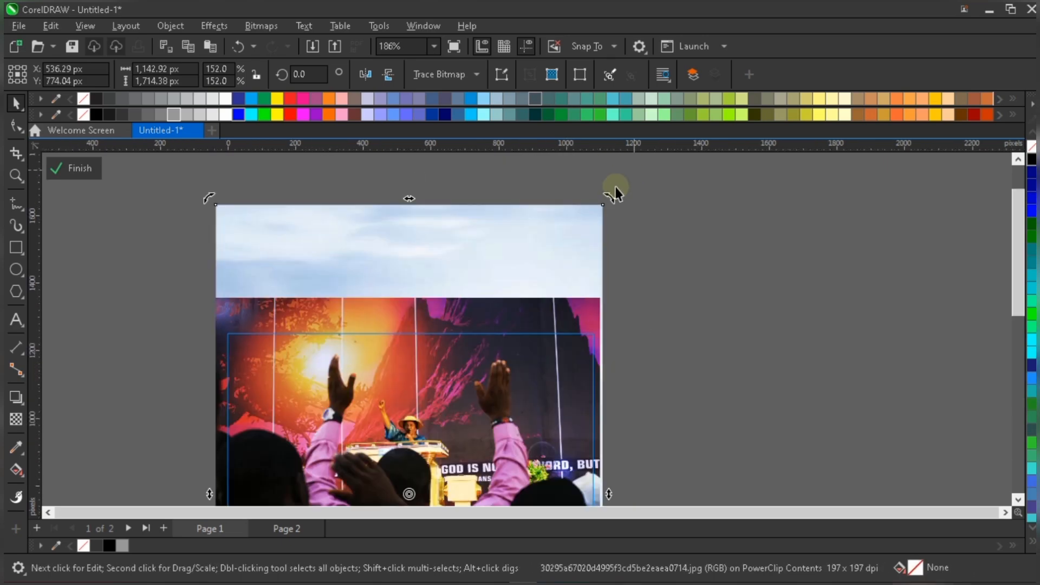
scroll(601, 209, up, 1)
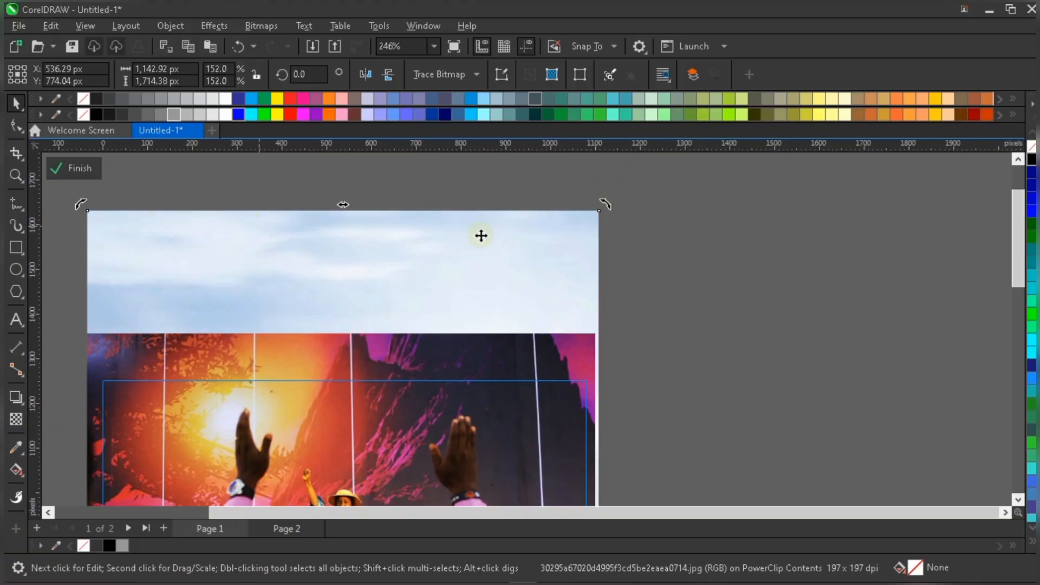
scroll(489, 222, down, 6)
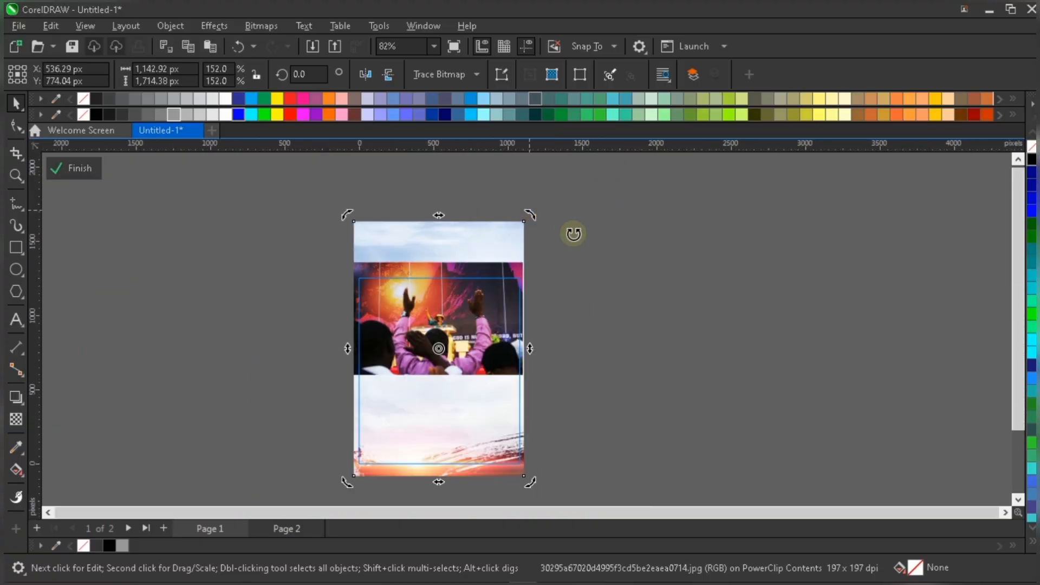
mouse_move(530, 215)
mouse_down()
mouse_move(574, 227)
mouse_move(567, 210)
mouse_move(532, 287)
mouse_up()
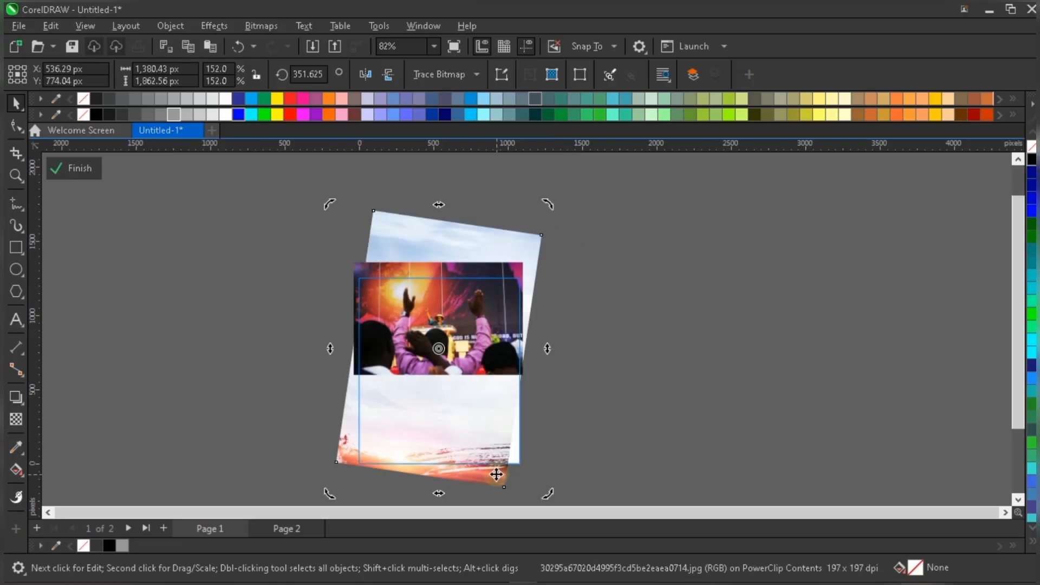
drag(485, 429, 499, 390)
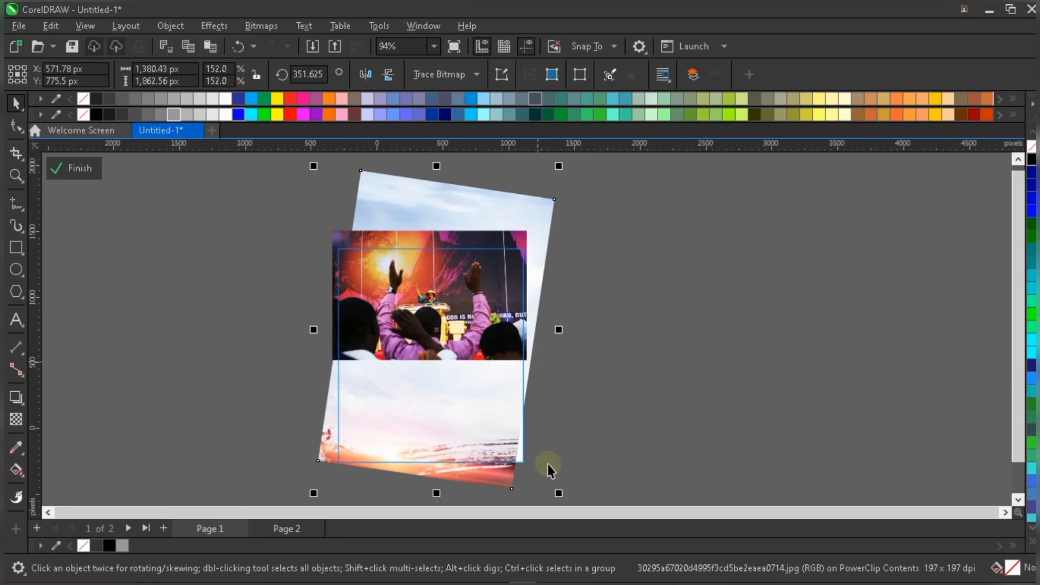
Step: Scale the rotated sky image up to about 157% to cover the frame's lower-right corner
scroll(518, 436, up, 4)
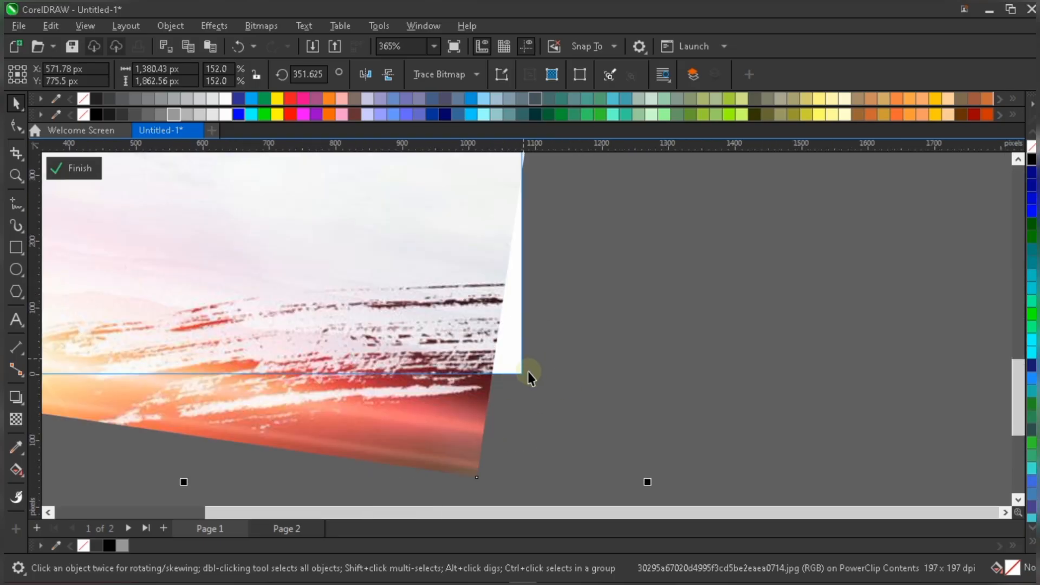
scroll(584, 382, down, 3)
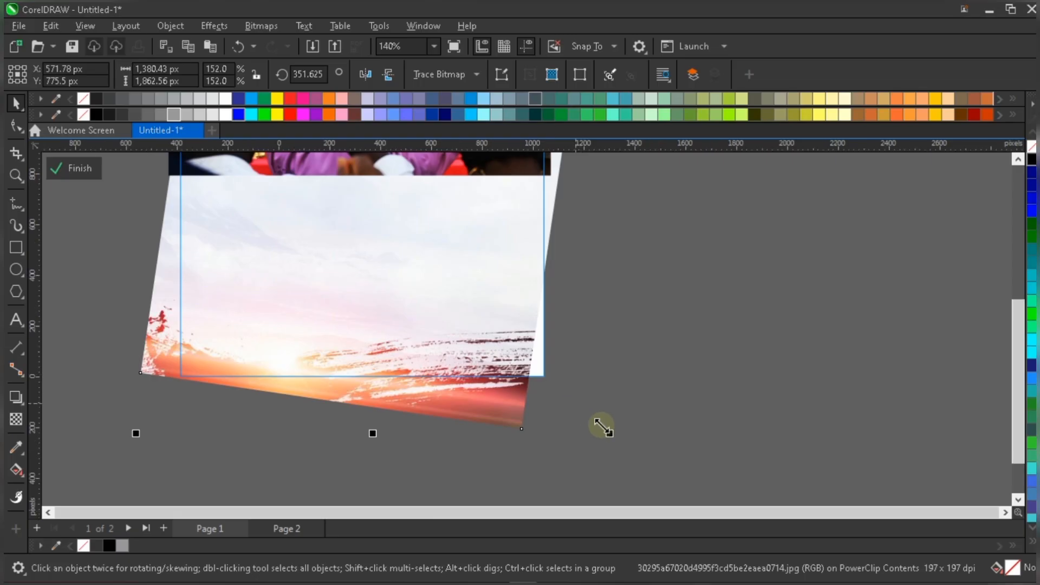
drag(601, 426, 621, 439)
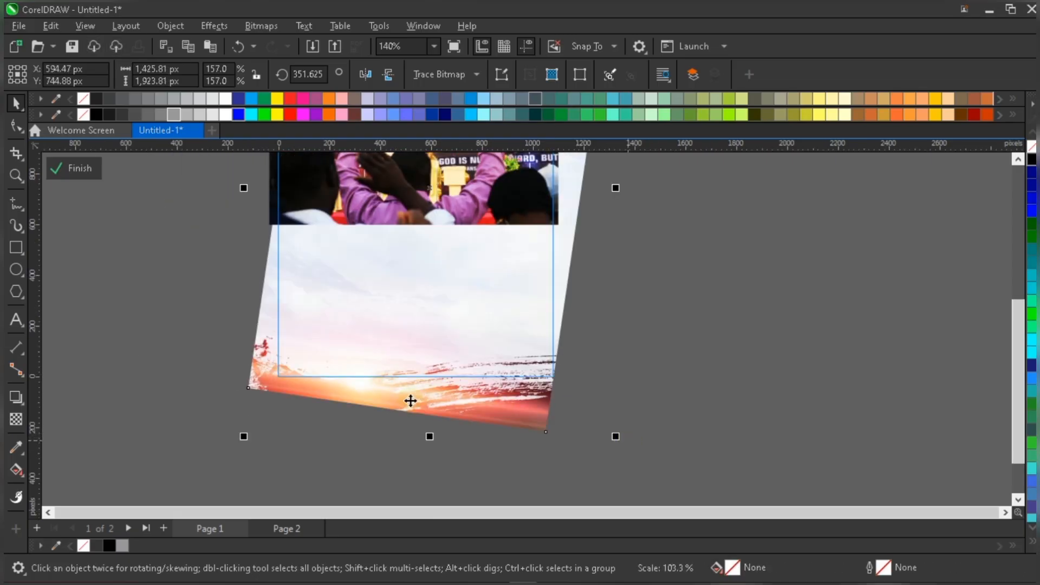
Step: Move the sky background inside the PowerClip to about X 612.6, Y 757.9 px and finish editing the contents
scroll(398, 378, up, 1)
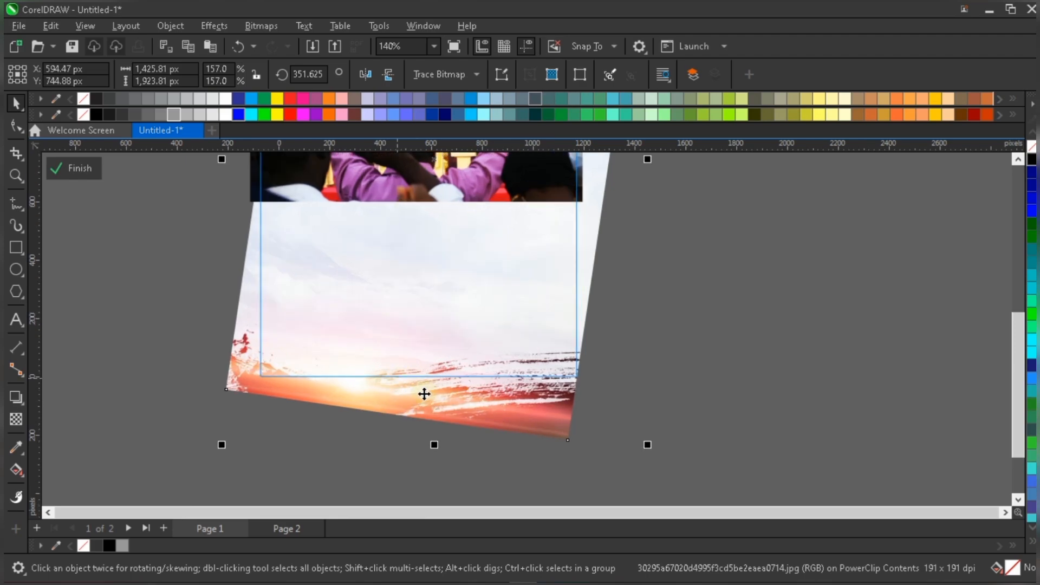
drag(499, 399, 506, 400)
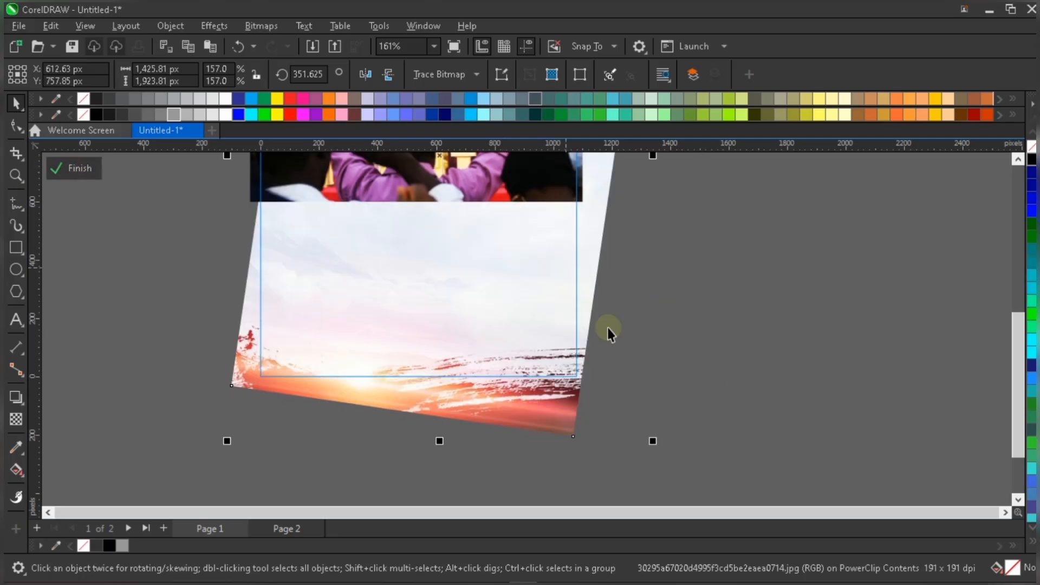
ctrl+click(704, 324)
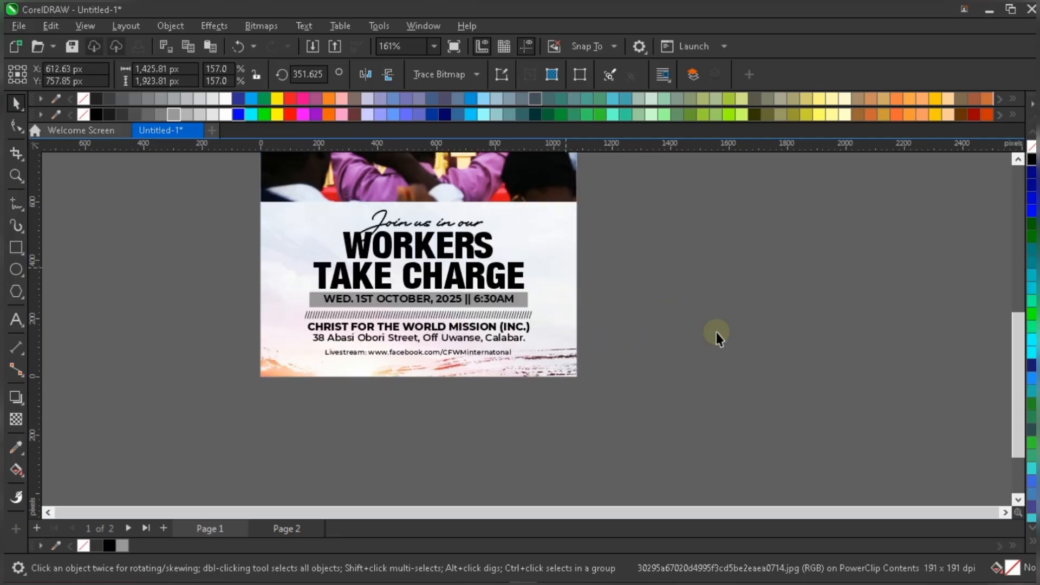
click(714, 331)
key(F4)
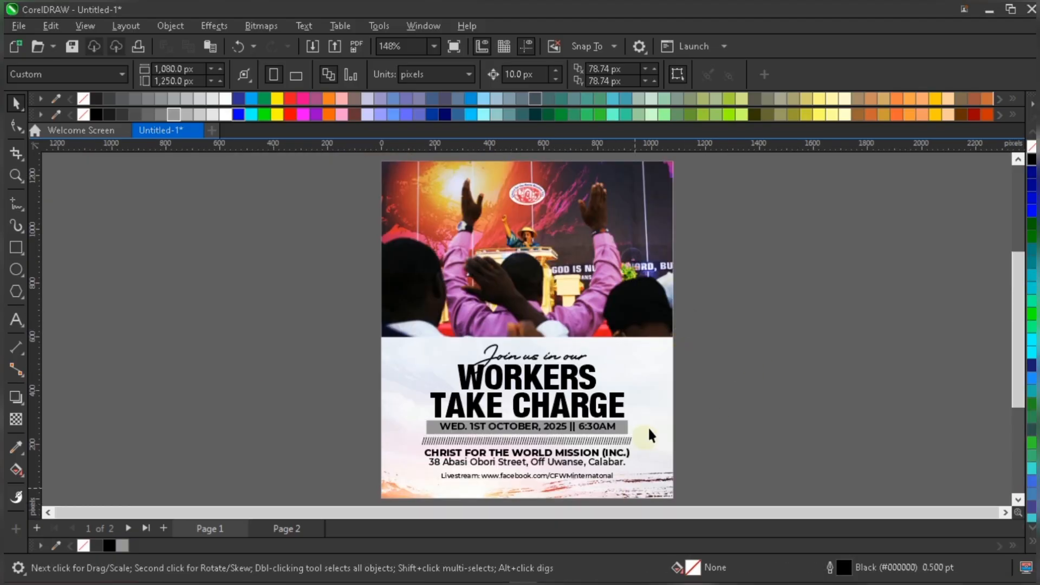
Step: Reopen the flyer's PowerClip contents and move the sky background up to about X 636, Y 795.6 px
click(400, 494)
ctrl+click(422, 426)
scroll(422, 426, down, 1)
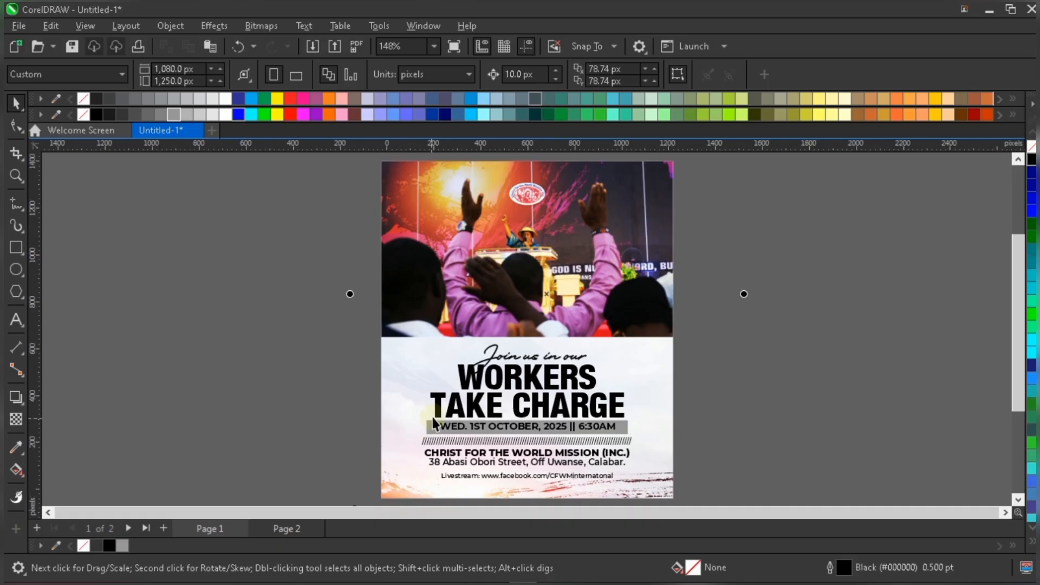
scroll(434, 423, down, 1)
ctrl+click(628, 433)
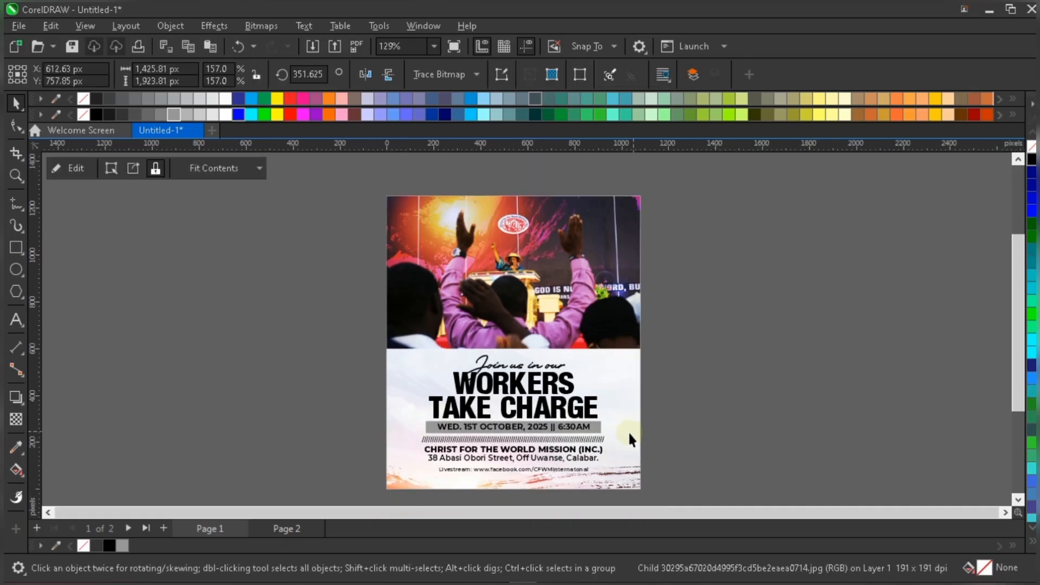
right_click(627, 432)
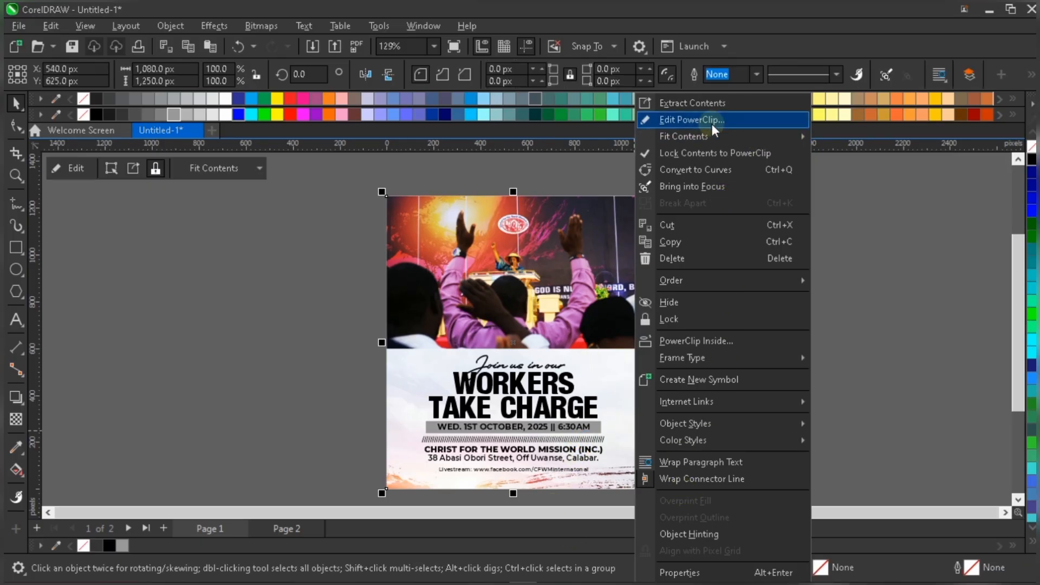
key(Return)
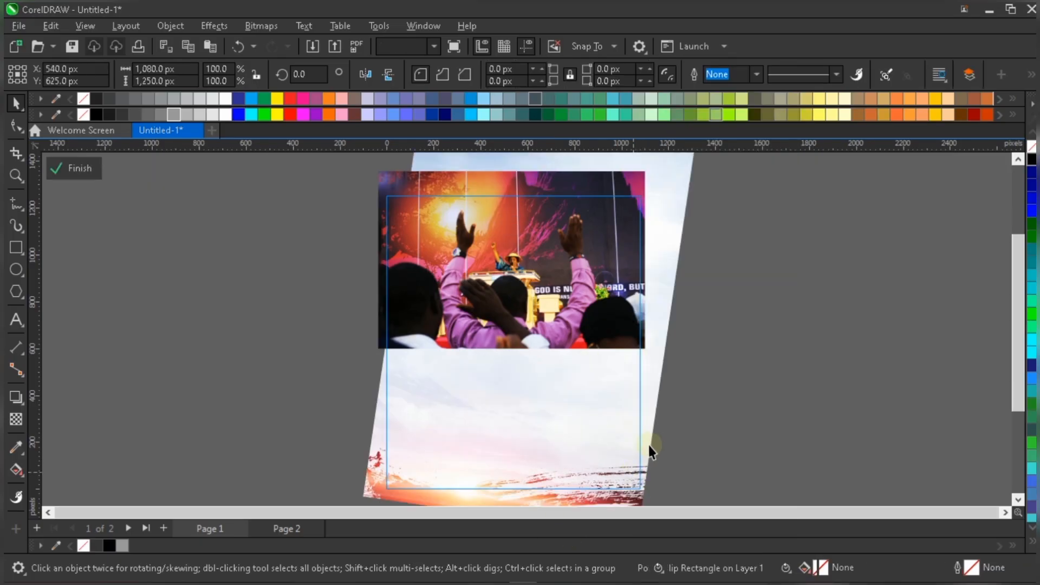
click(366, 485)
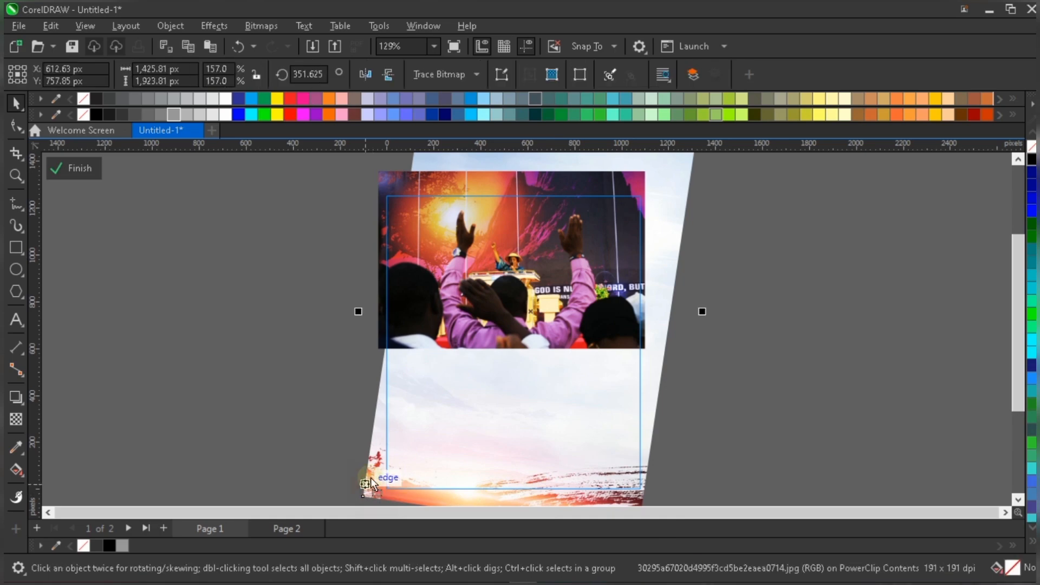
key(Delete)
drag(372, 475, 370, 475)
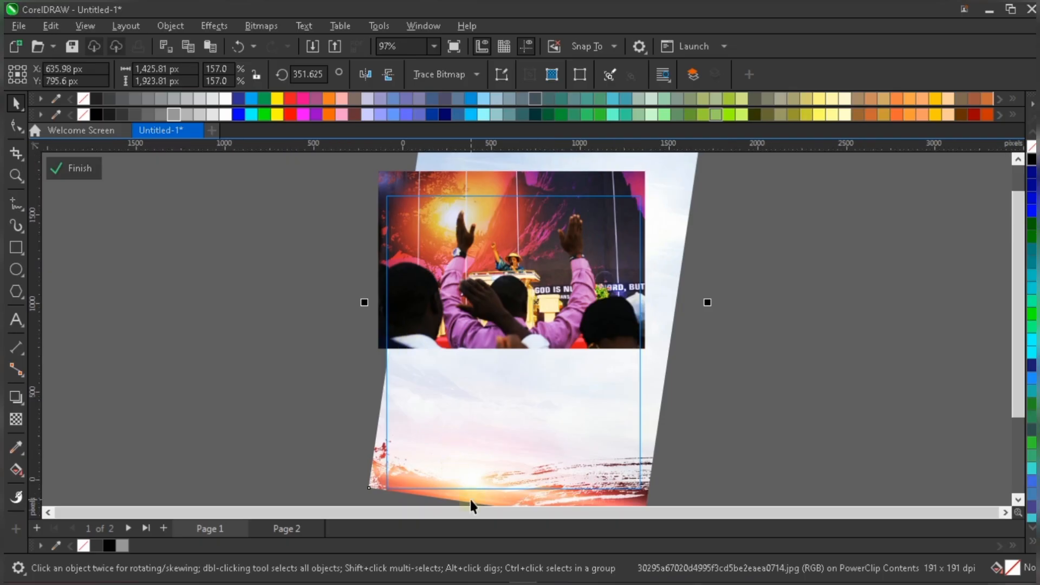
Step: Enlarge the sky background proportionally to about 159.6% (1,450 × 1,956 px) and finish editing the PowerClip
scroll(469, 498, down, 2)
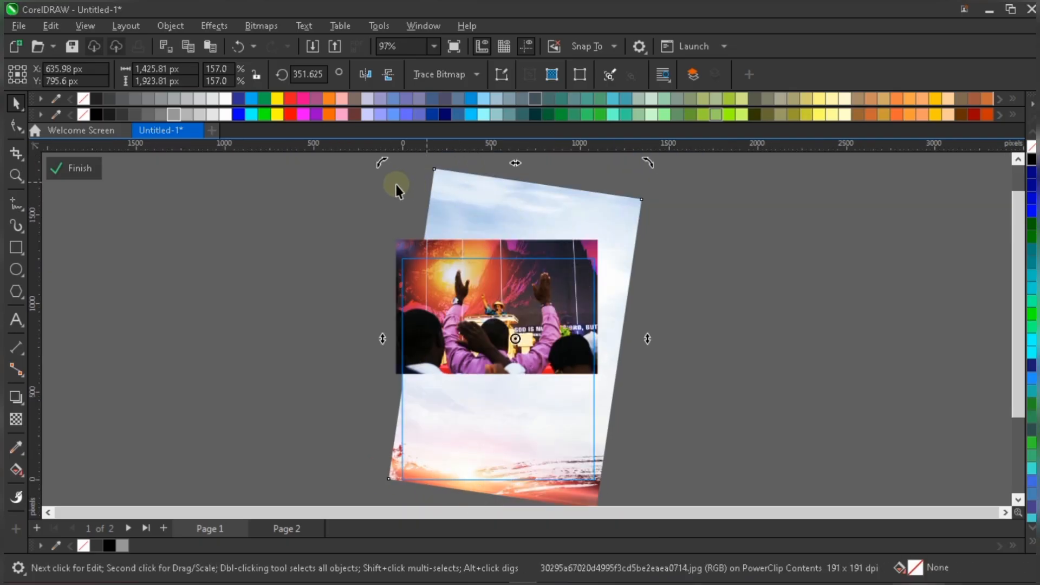
scroll(516, 376, down, 1)
drag(401, 191, 398, 188)
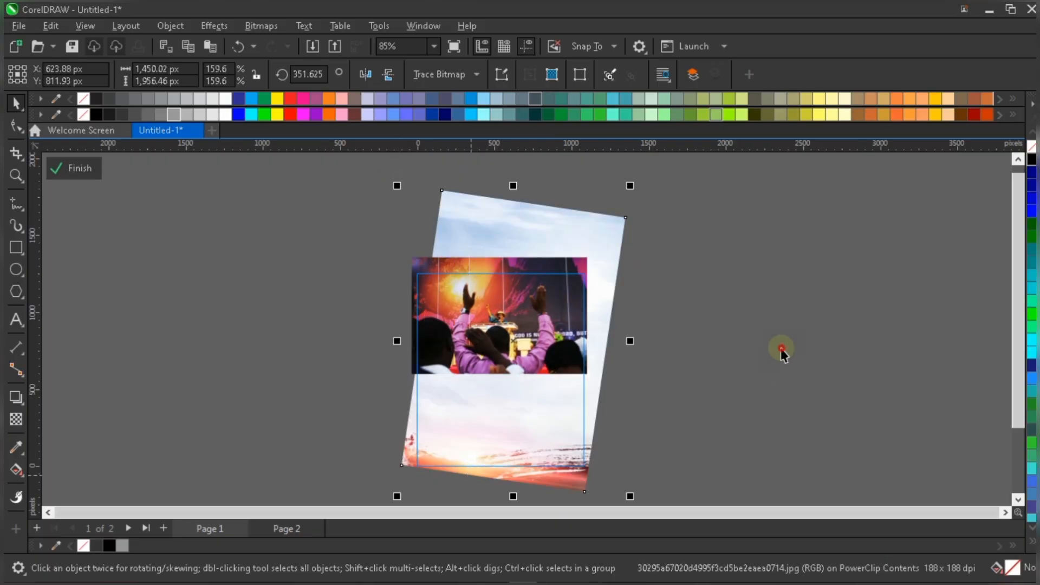
ctrl+click(757, 353)
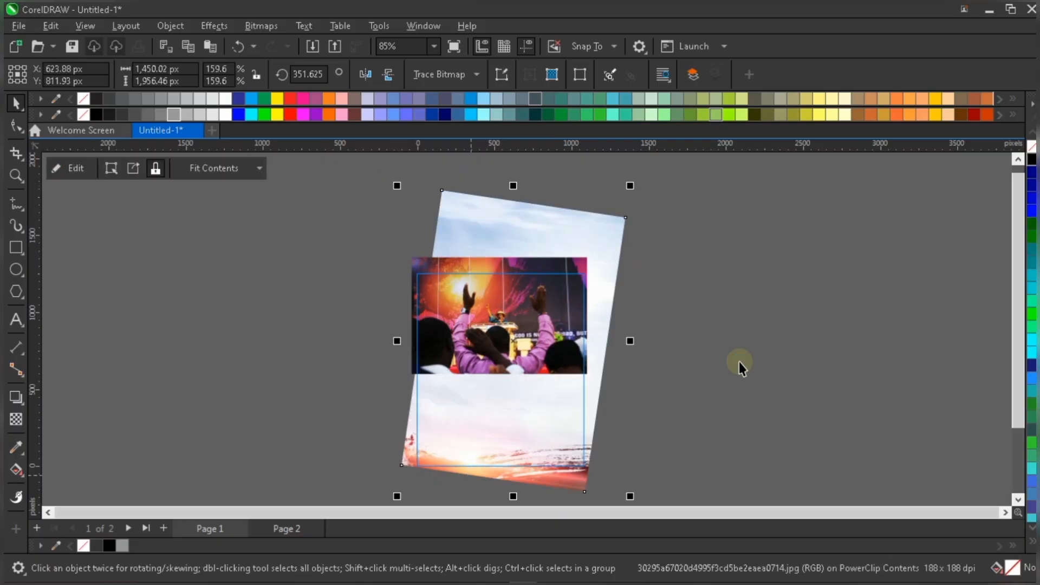
Step: Select the clipped sky background directly on the flyer and shift it to about X 640.8, Y 814.7 px
scroll(543, 474, up, 3)
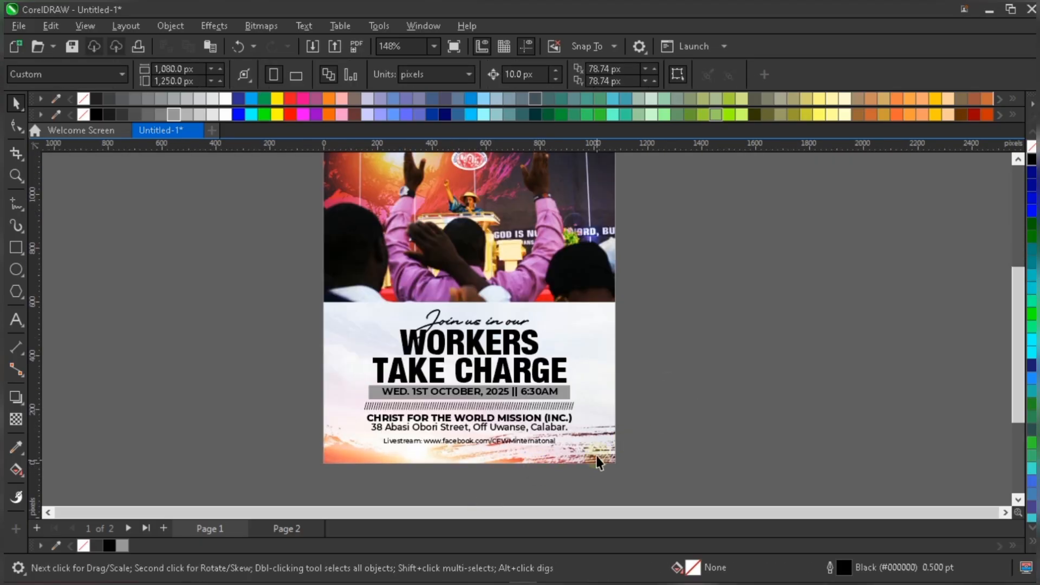
click(598, 461)
ctrl+click(600, 456)
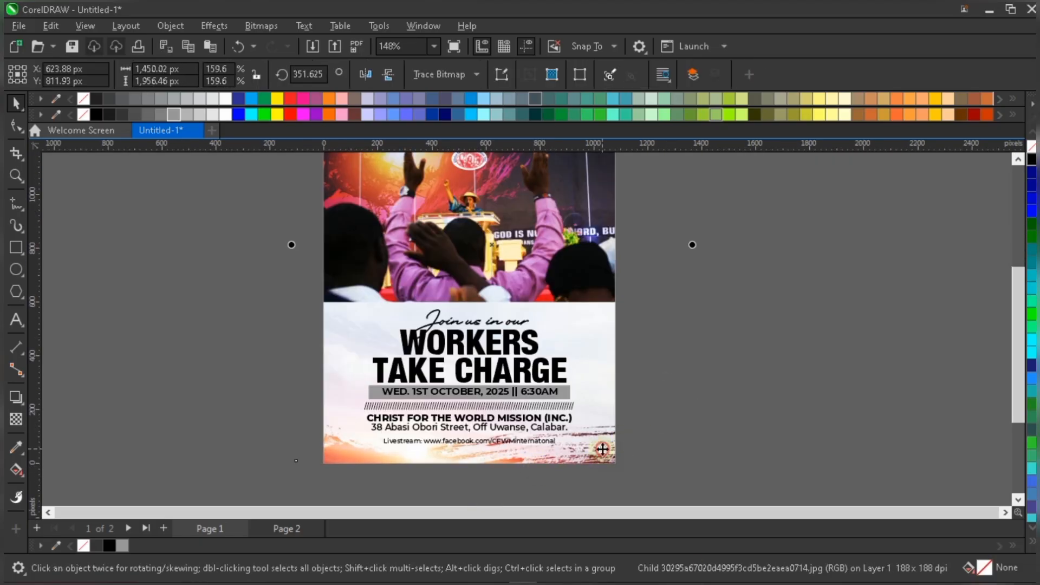
drag(602, 457, 602, 443)
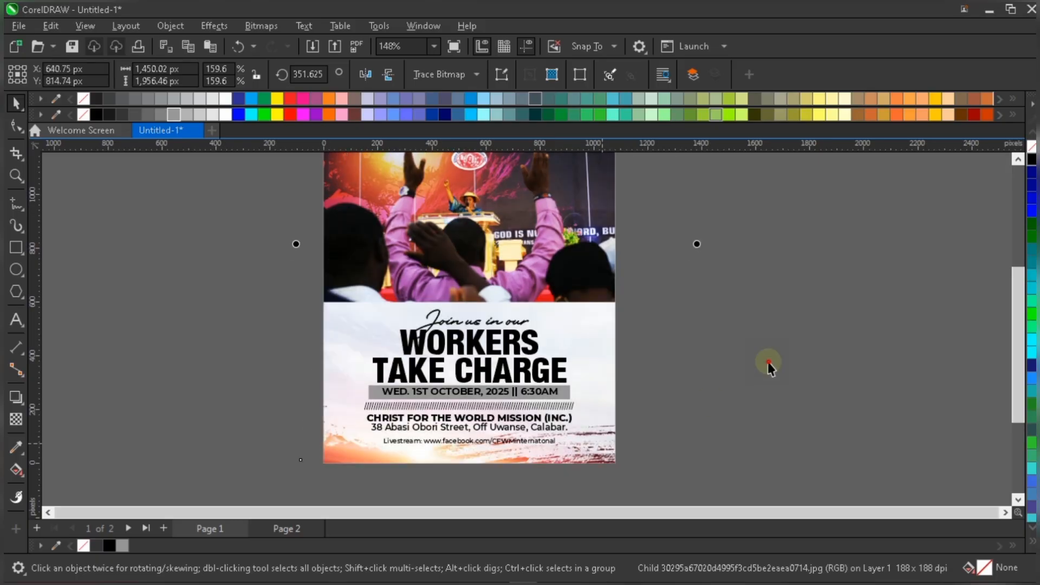
click(762, 357)
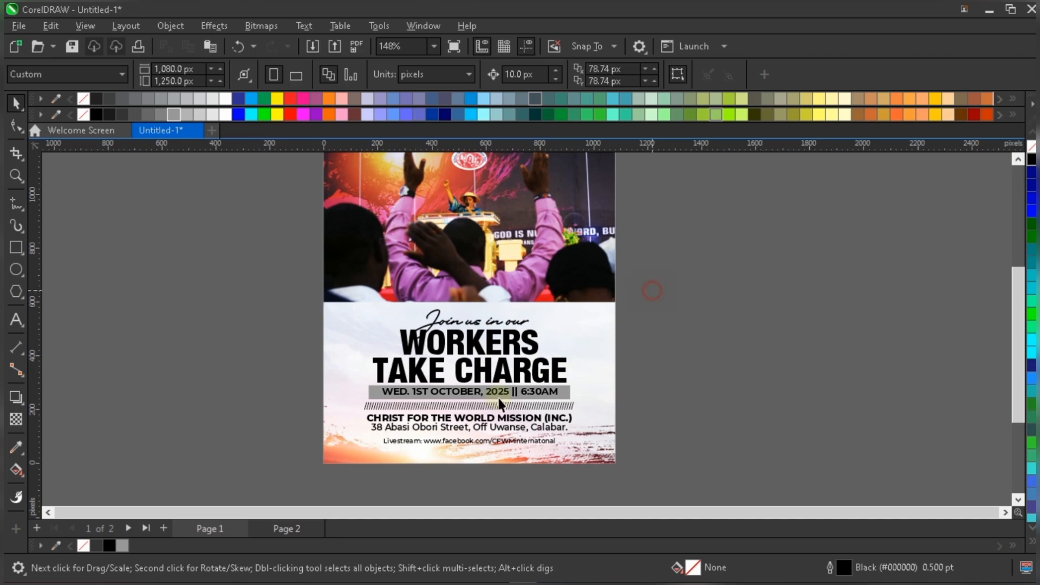
Step: Nudge the text block above the livestream line slightly upward, together with its date bar and hatched divider
drag(354, 458, 338, 433)
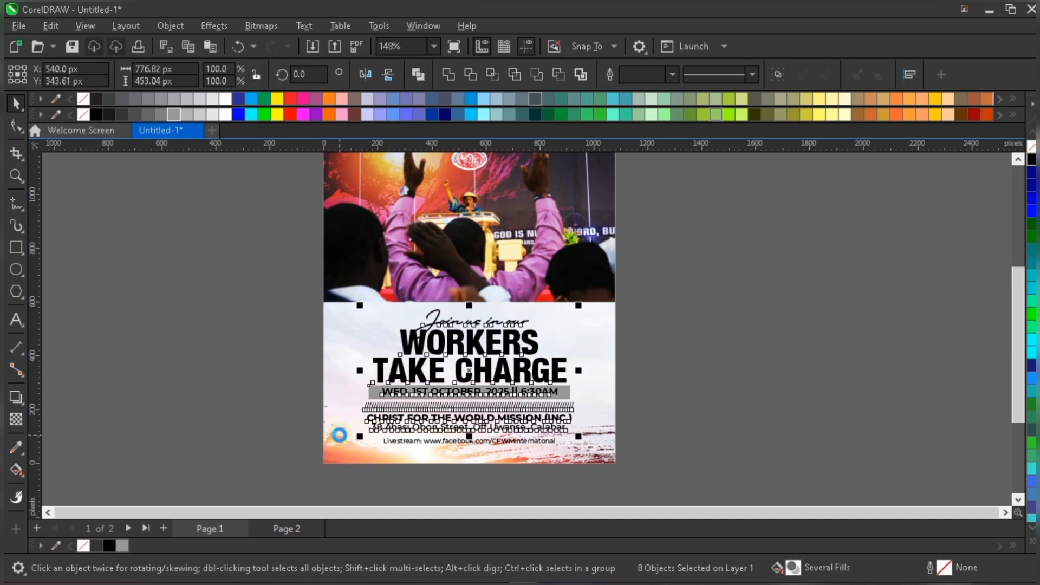
click(704, 298)
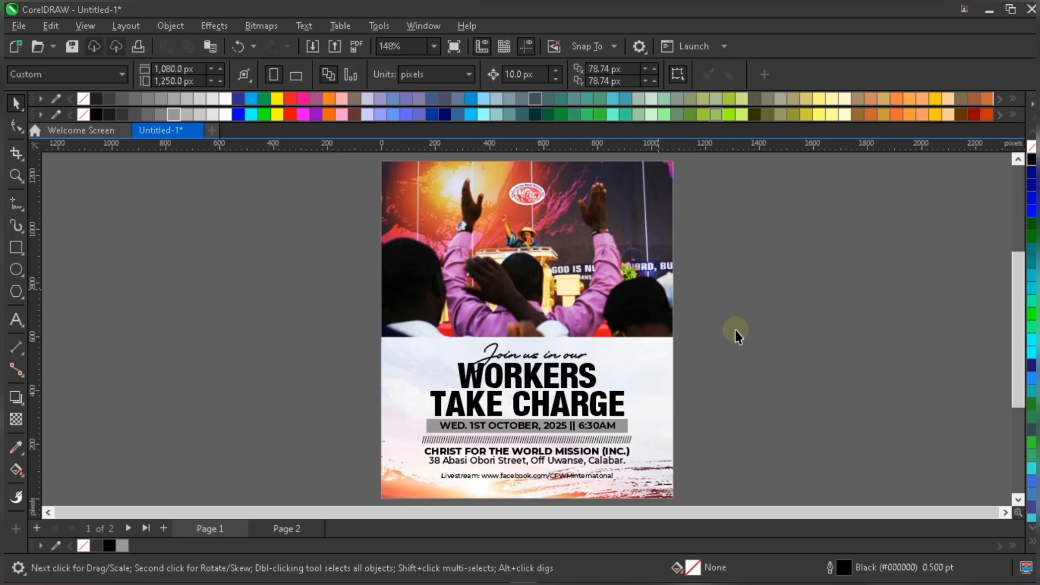
Step: Open the PowerClip contents and apply a linear fountain transparency that fades out the bottom edge of the congregation photo
scroll(566, 269, up, 2)
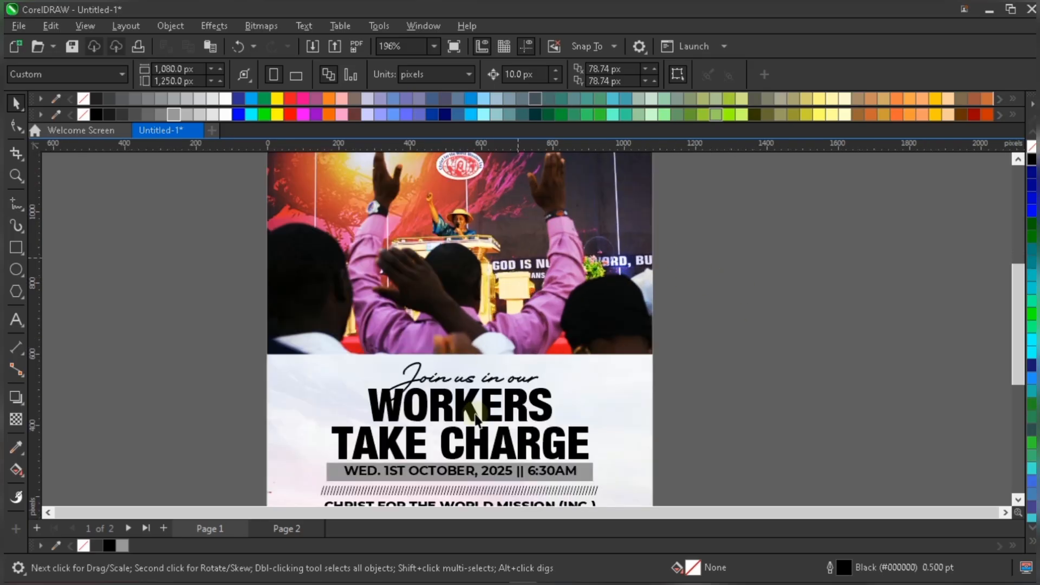
scroll(476, 419, down, 1)
click(504, 249)
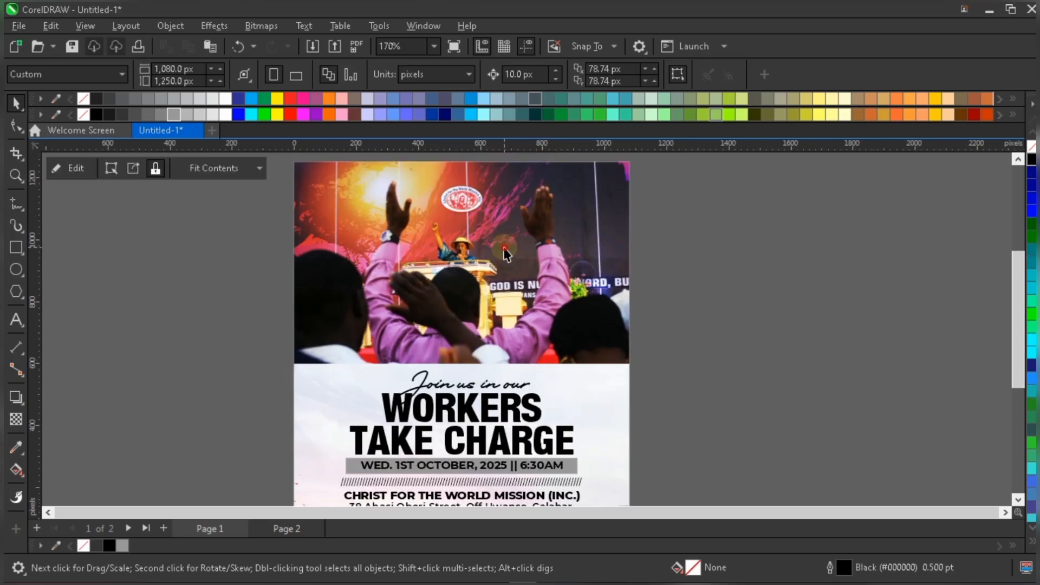
double_click(514, 256)
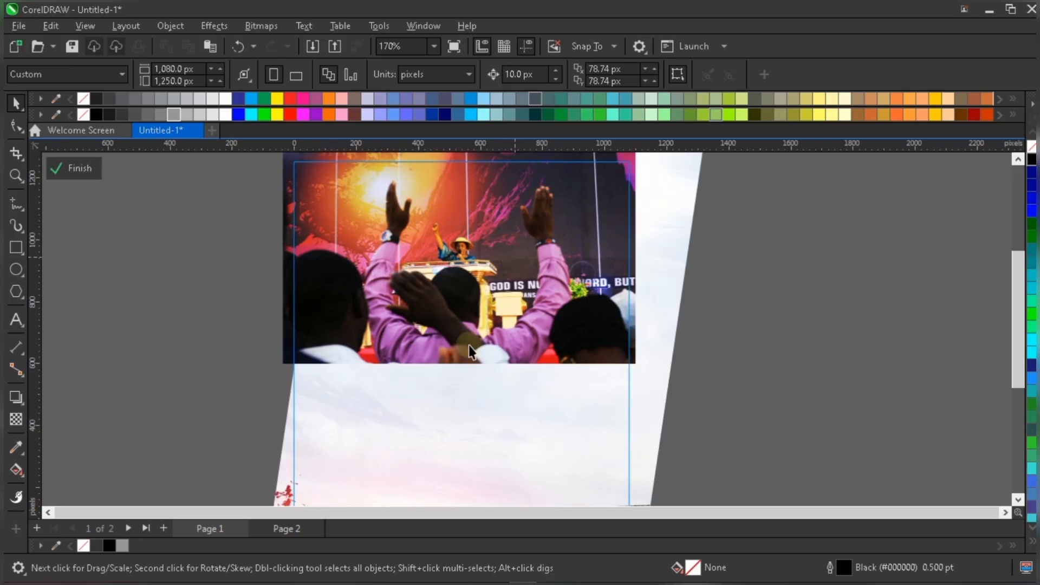
scroll(490, 341, up, 3)
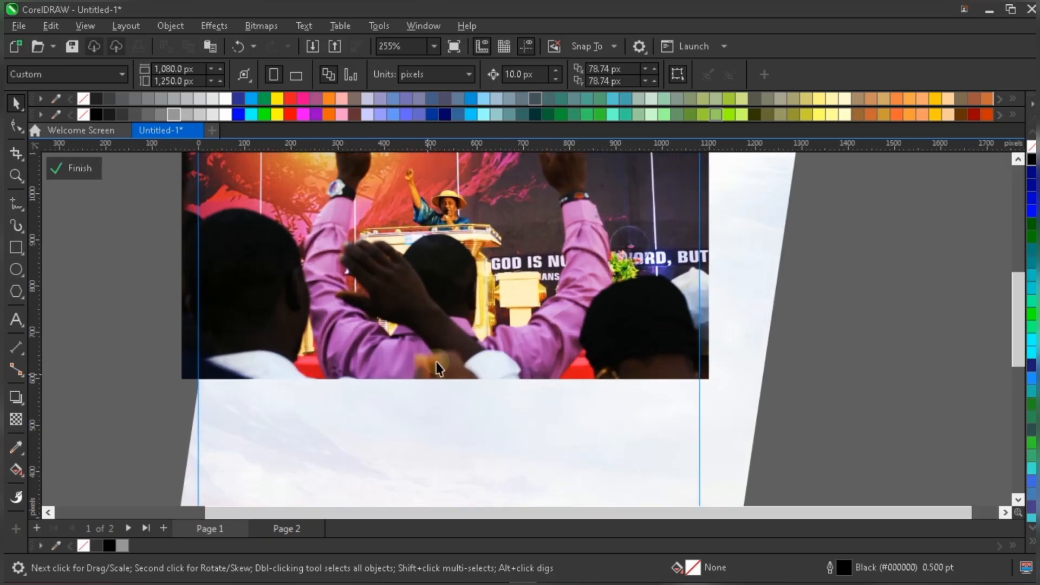
click(400, 296)
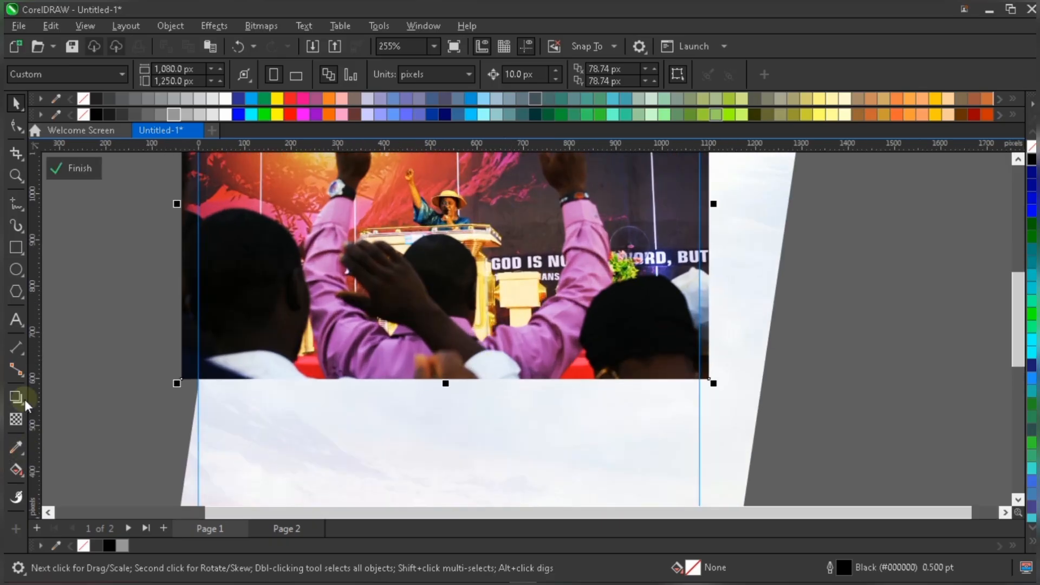
click(16, 418)
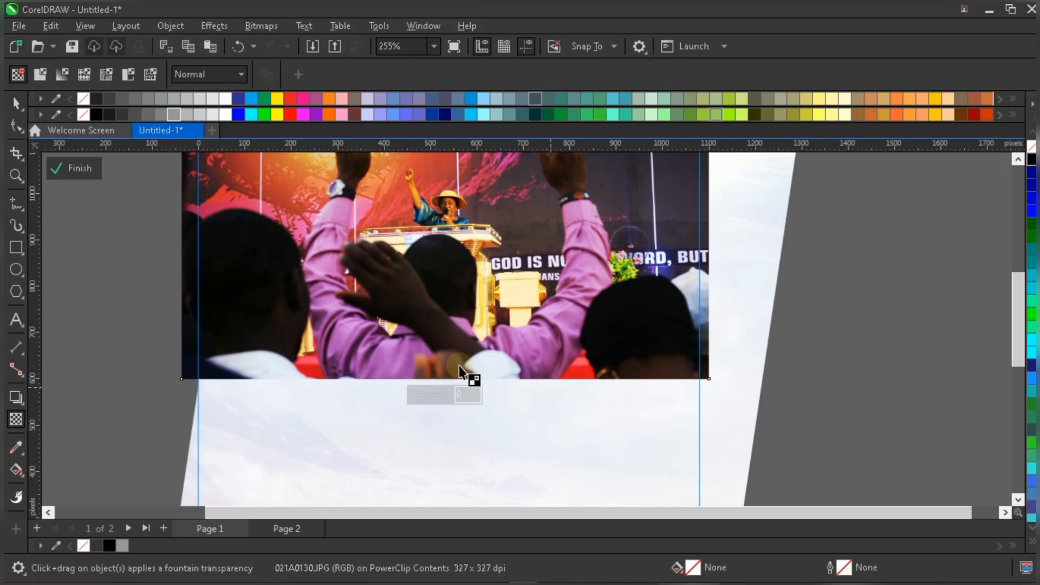
scroll(460, 365, up, 1)
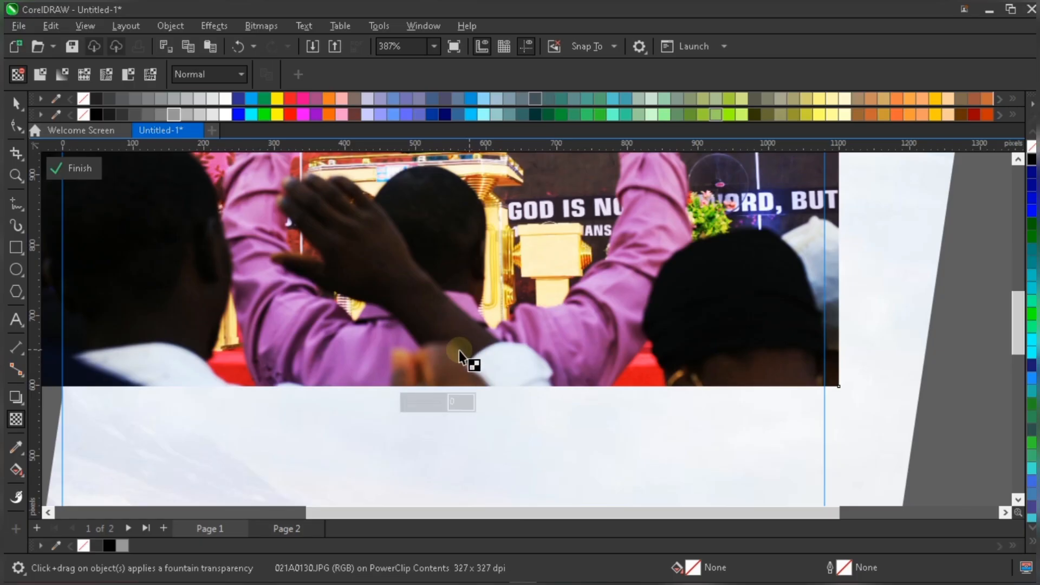
drag(455, 340, 457, 386)
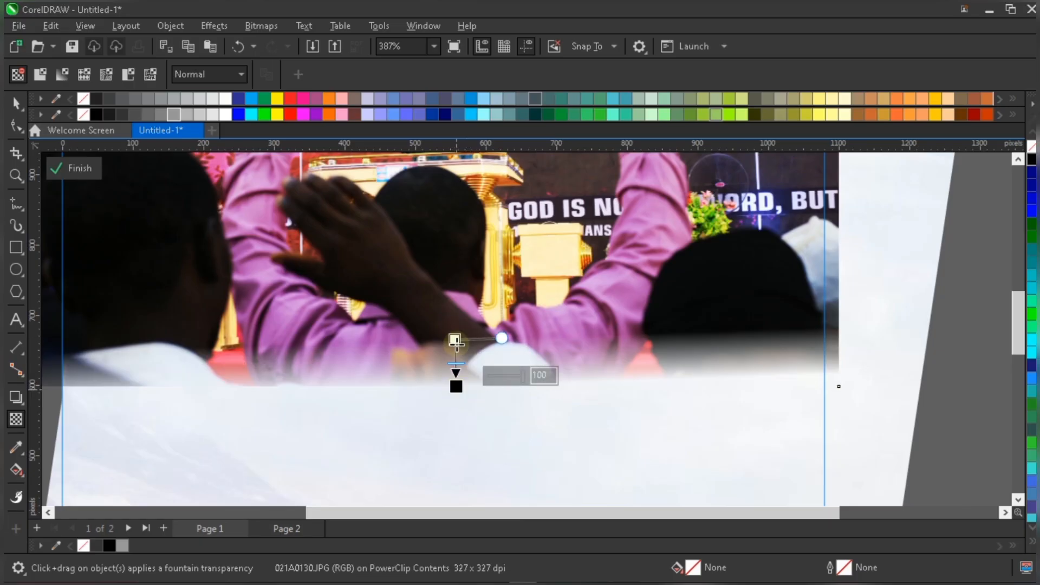
Step: Adjust the start point of the photo's transparency so the fade runs straight down at -90°, and return to the Pick tool
drag(455, 340, 454, 314)
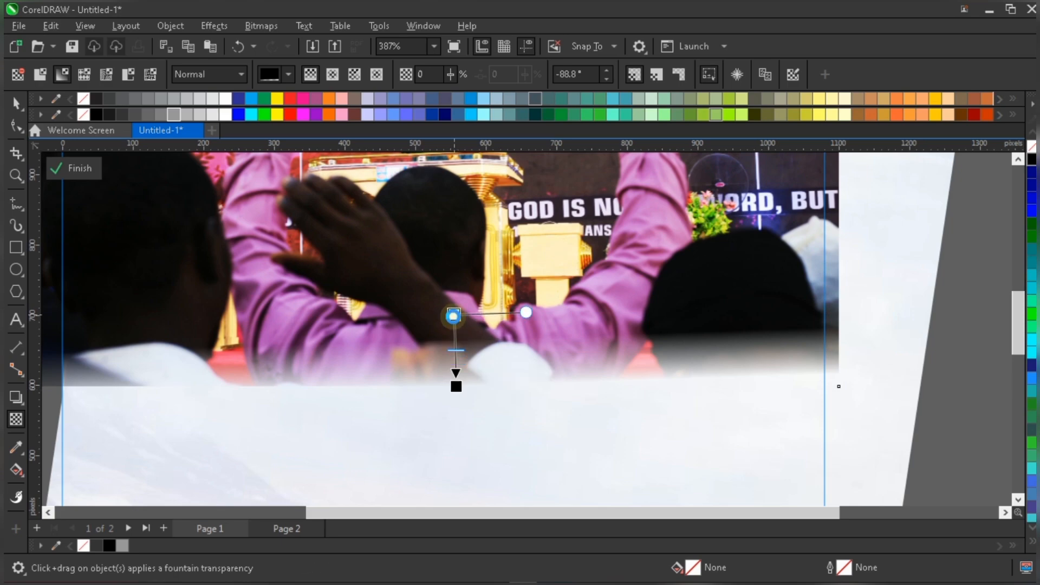
scroll(541, 417, down, 1)
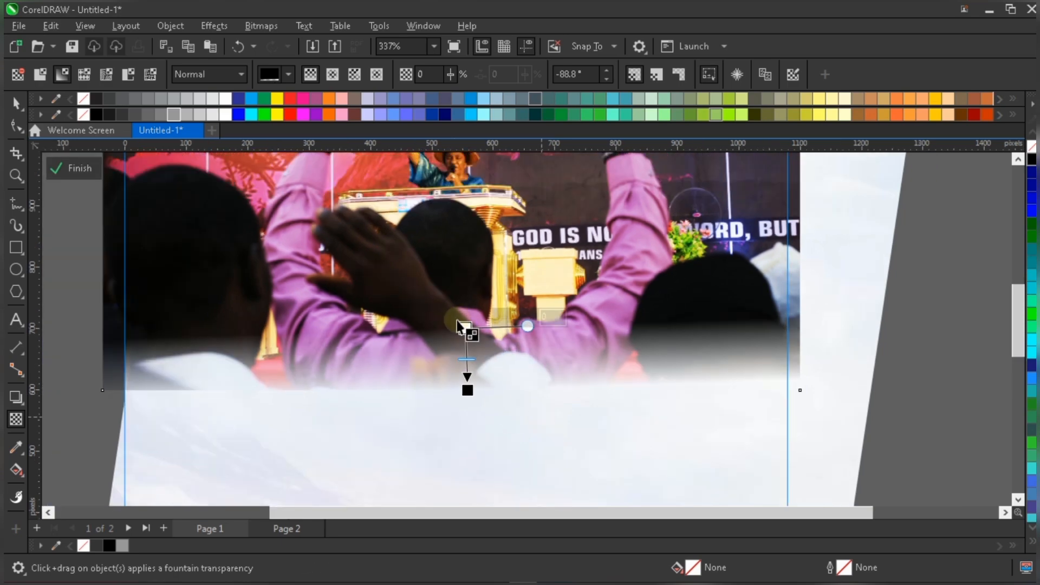
drag(463, 326, 467, 335)
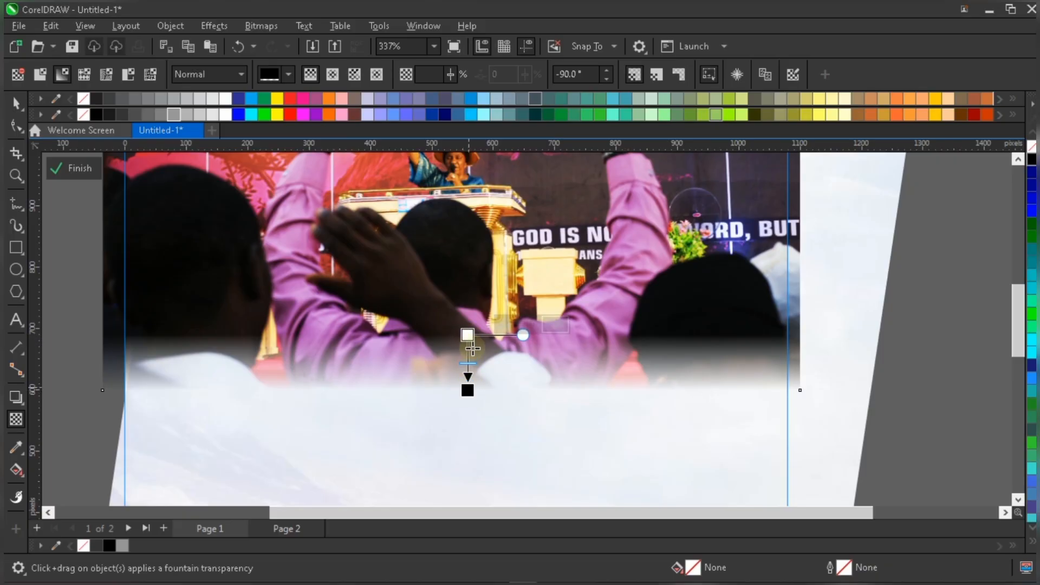
mouse_move(468, 335)
mouse_down()
mouse_move(470, 364)
mouse_move(468, 338)
mouse_up()
scroll(511, 445, down, 1)
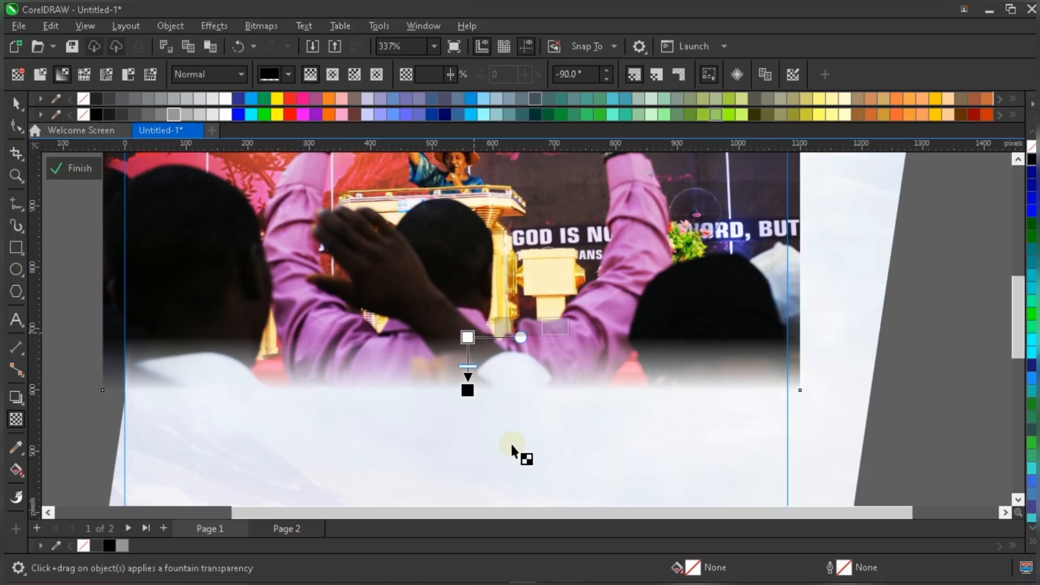
scroll(512, 446, down, 2)
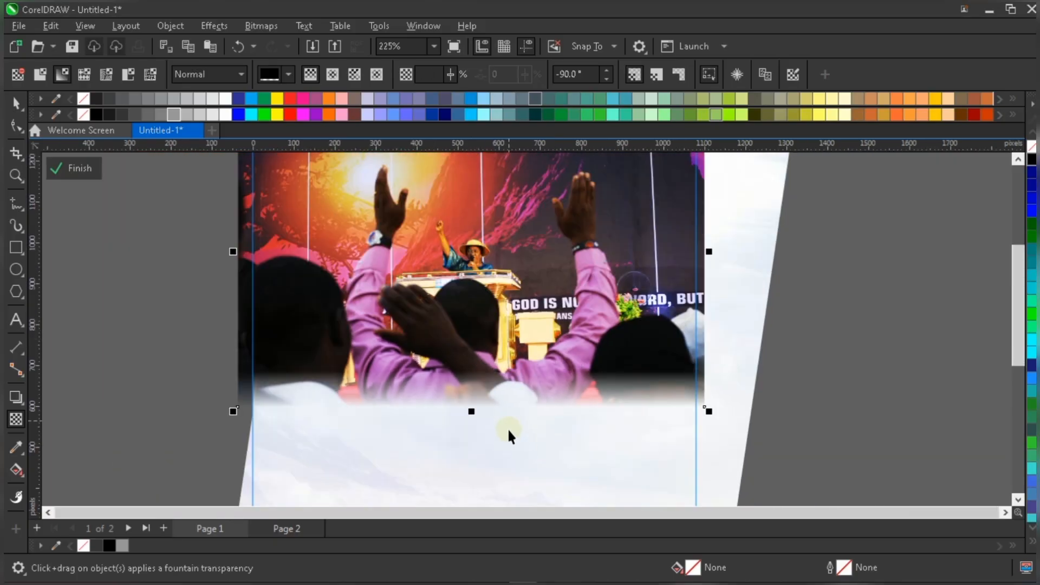
key(space)
Step: Convert the faded congregation photo to a bitmap at 400 dpi in RGB Color (24-bit) with anti-aliasing and a transparent background
scroll(518, 403, down, 1)
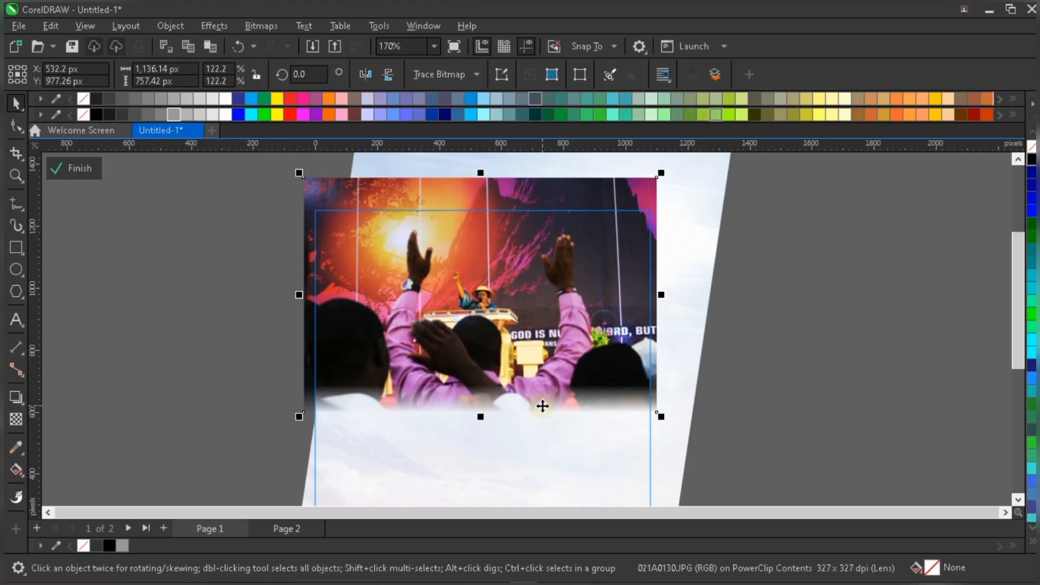
scroll(522, 382, up, 1)
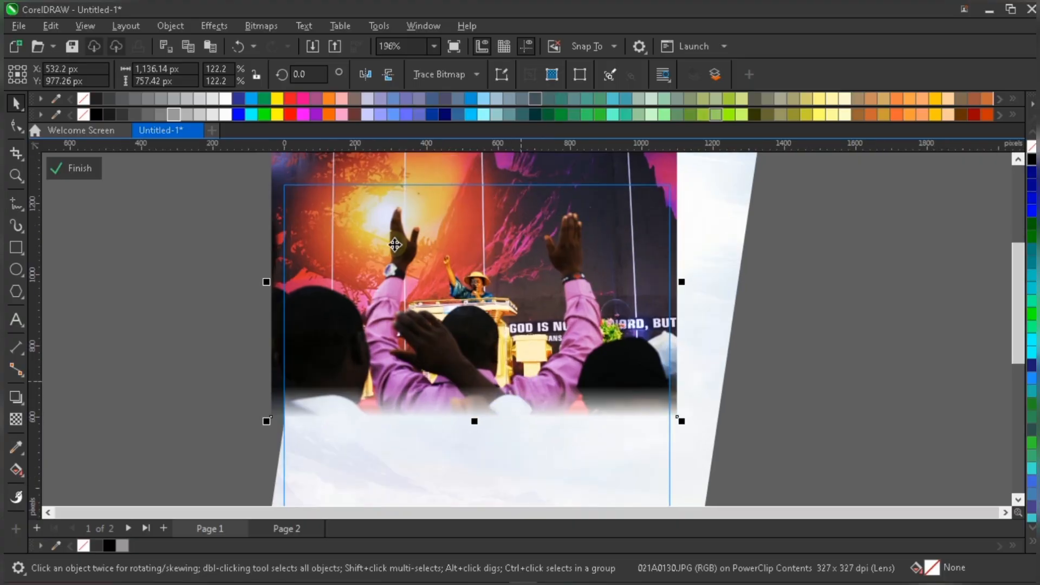
click(258, 24)
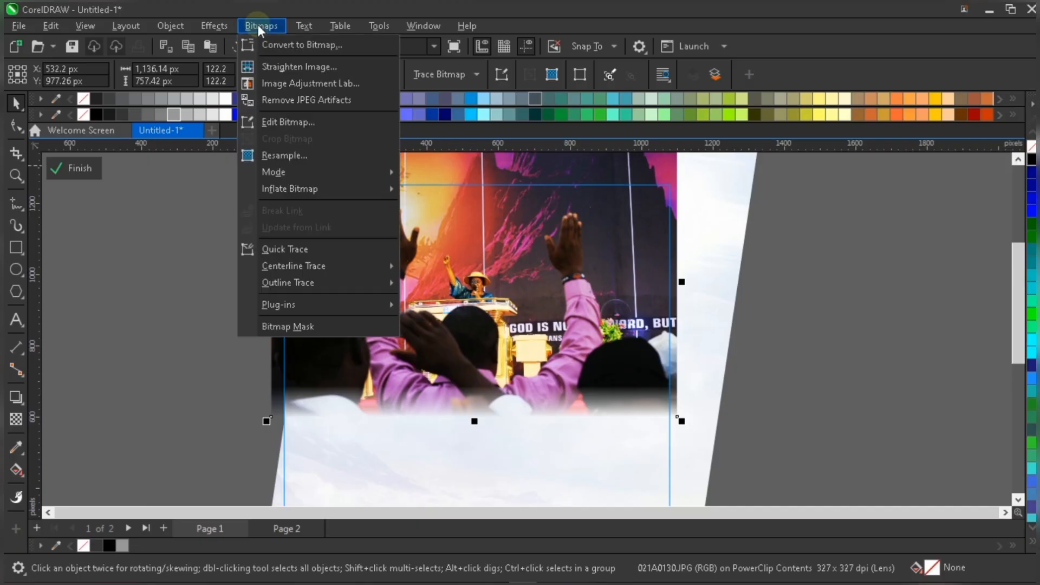
click(277, 42)
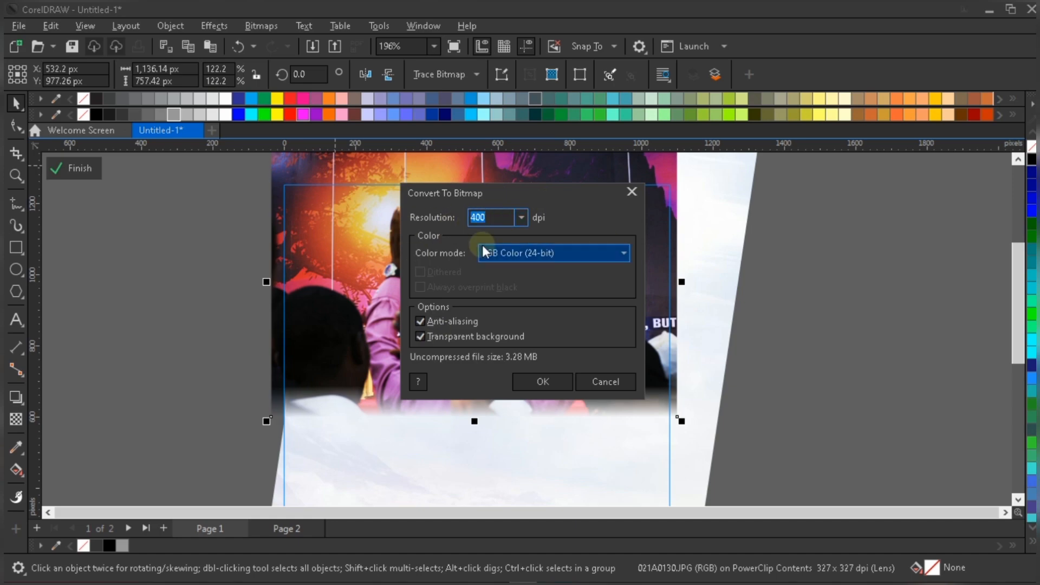
click(525, 252)
click(506, 314)
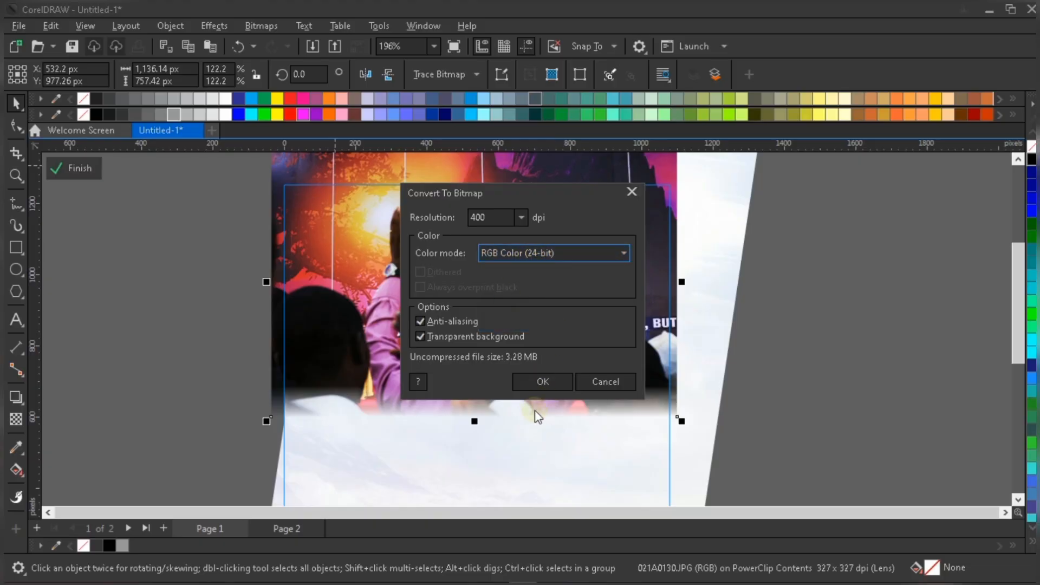
click(541, 386)
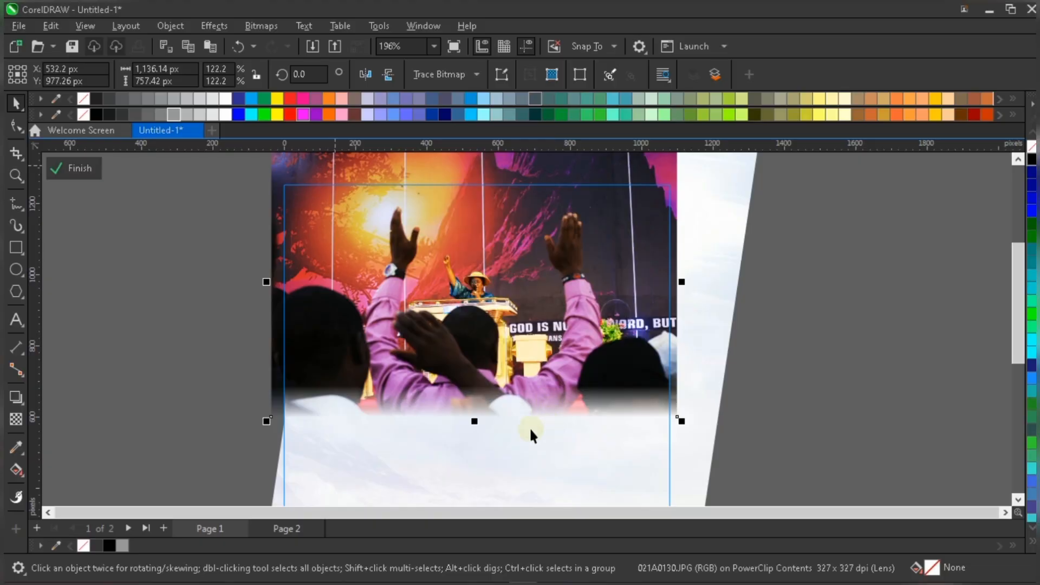
Step: Apply another downward linear transparency to the photo's bottom edge, extend its start point upward, finish the PowerClip edit and fit the flyer in view
click(15, 419)
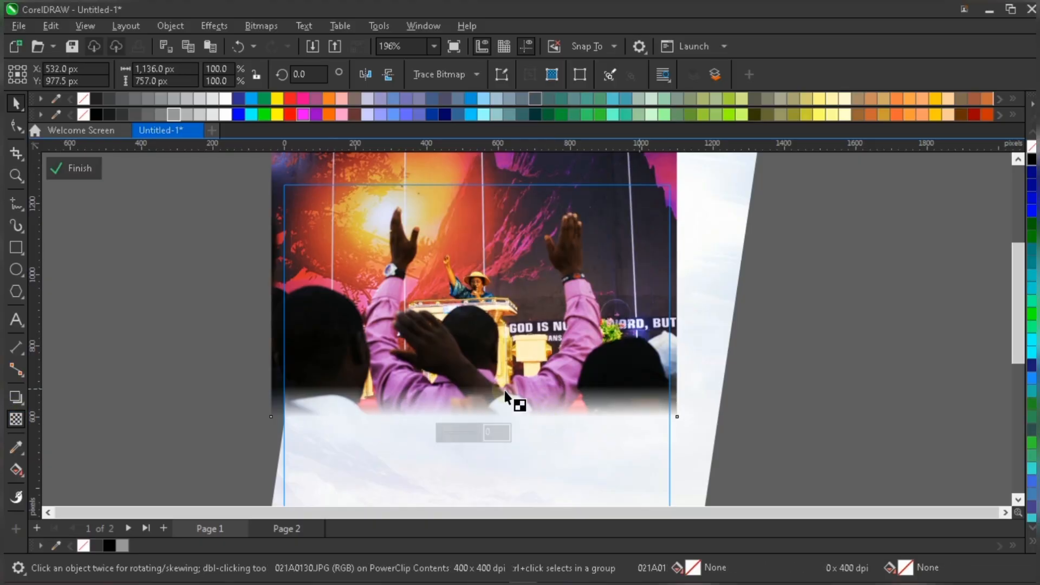
drag(498, 378, 498, 445)
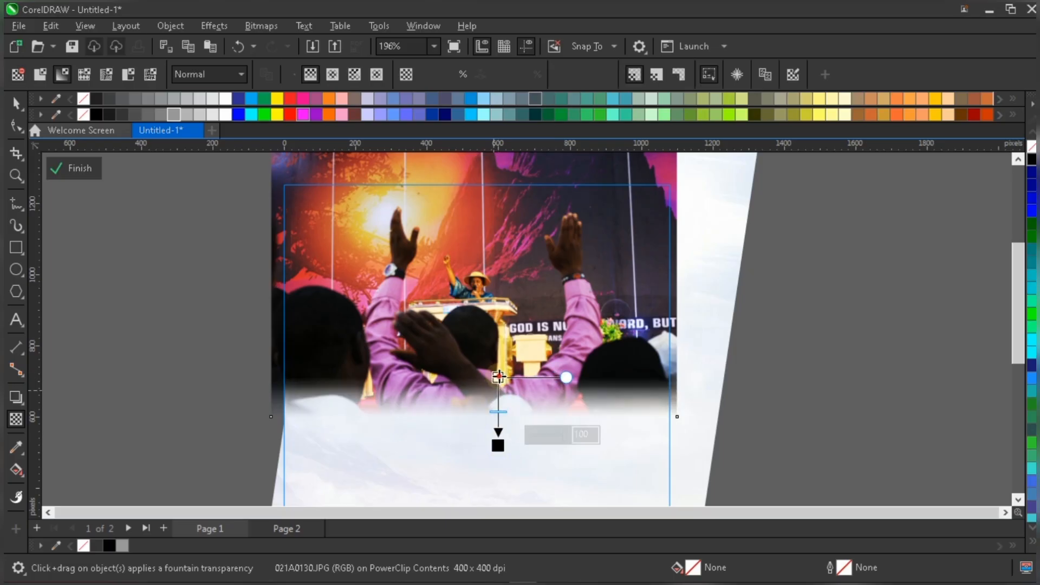
drag(498, 378, 498, 361)
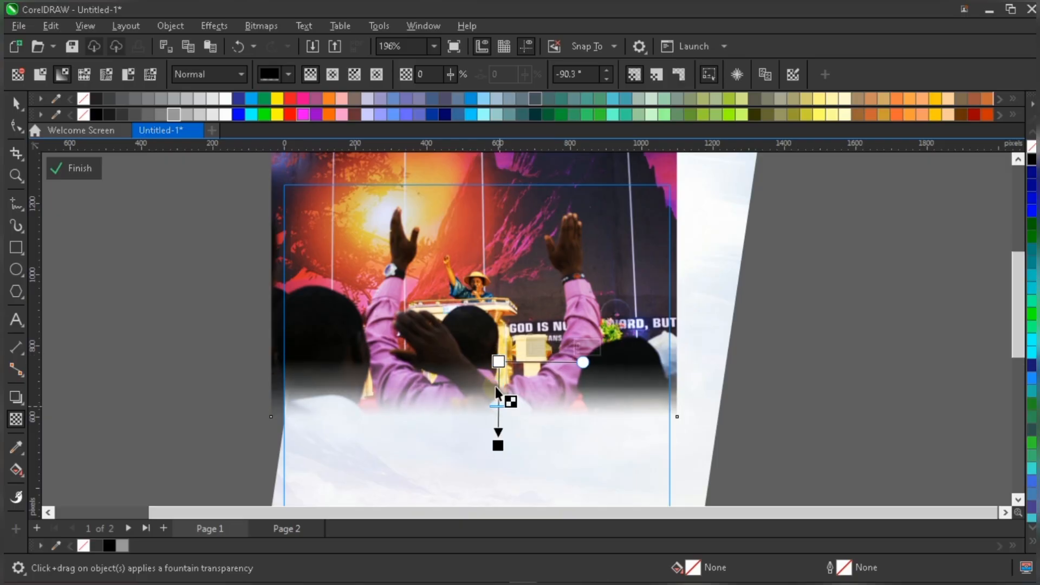
scroll(496, 391, up, 2)
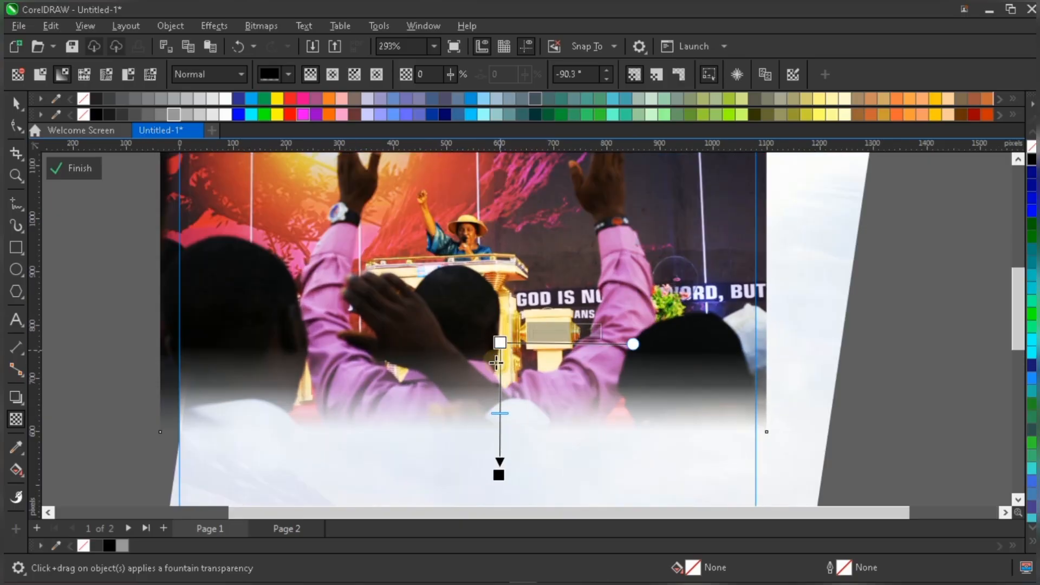
scroll(845, 341, down, 1)
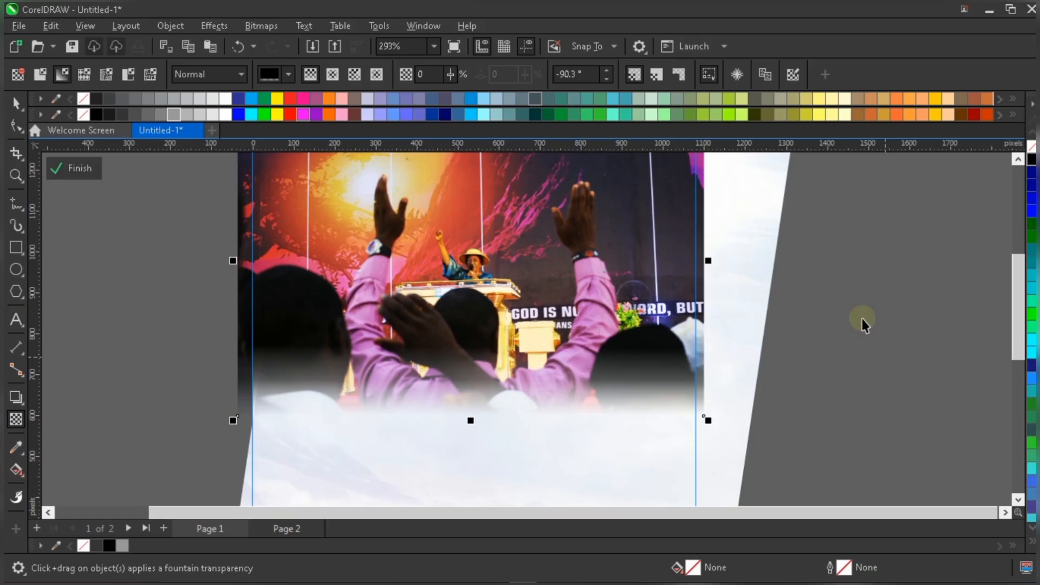
ctrl+click(819, 297)
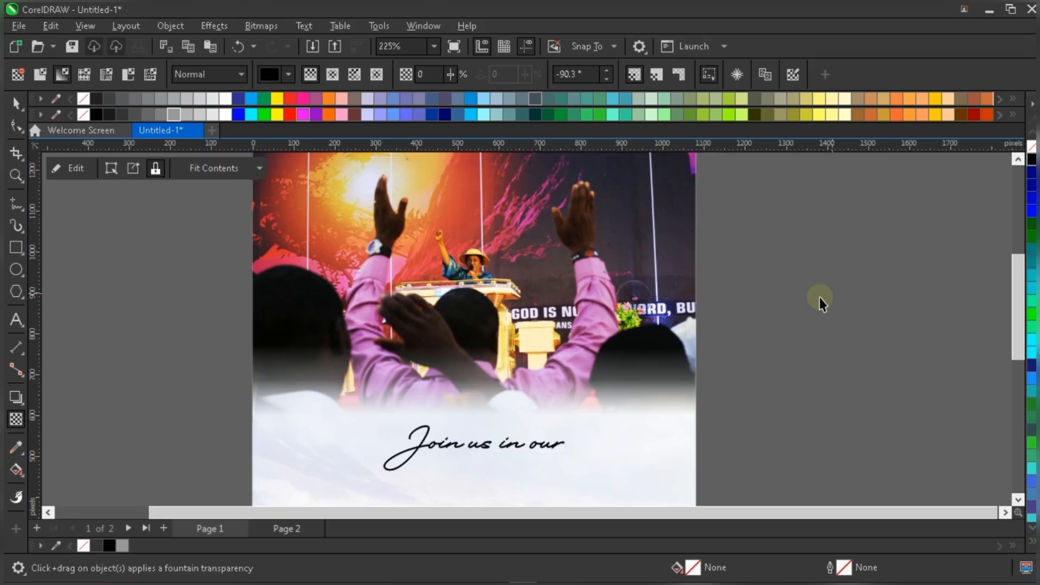
key(space)
click(812, 300)
key(F4)
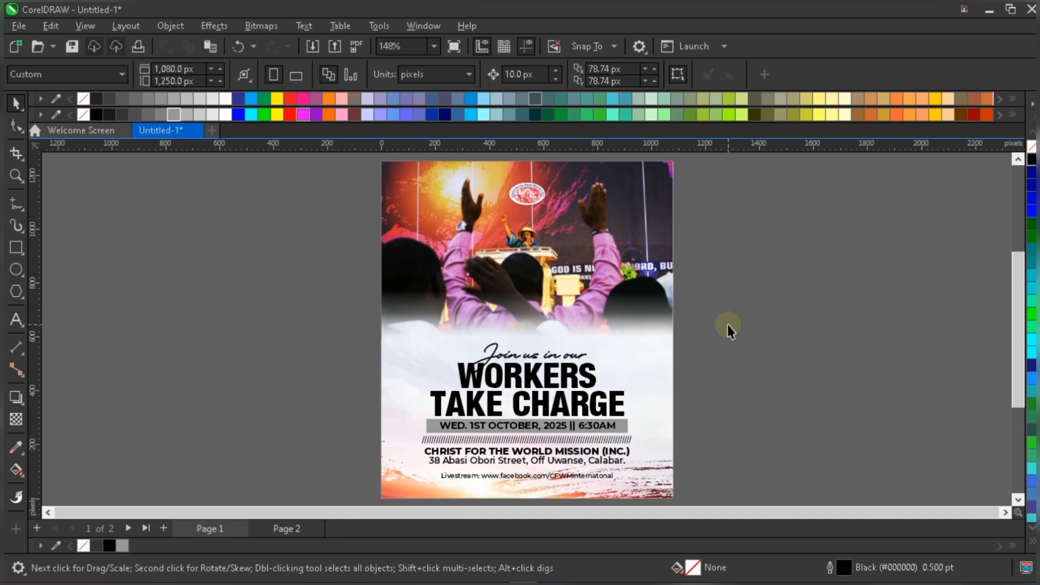
Step: Shift the event text block up to about Y 385.8 px and the livestream line up to Y 100.6 px
drag(727, 324, 382, 469)
drag(577, 349, 577, 349)
click(794, 325)
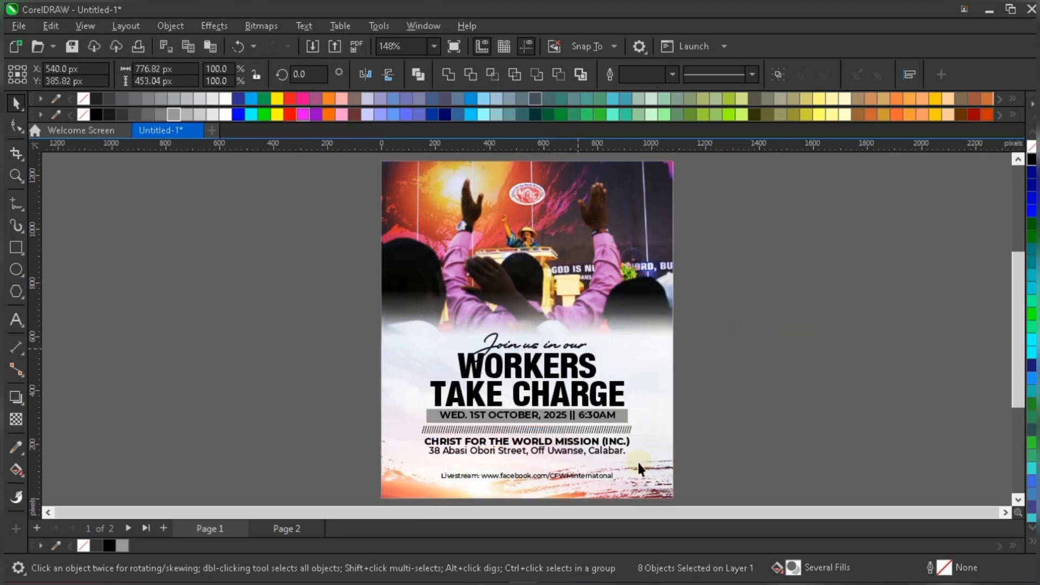
click(588, 476)
drag(590, 476, 592, 473)
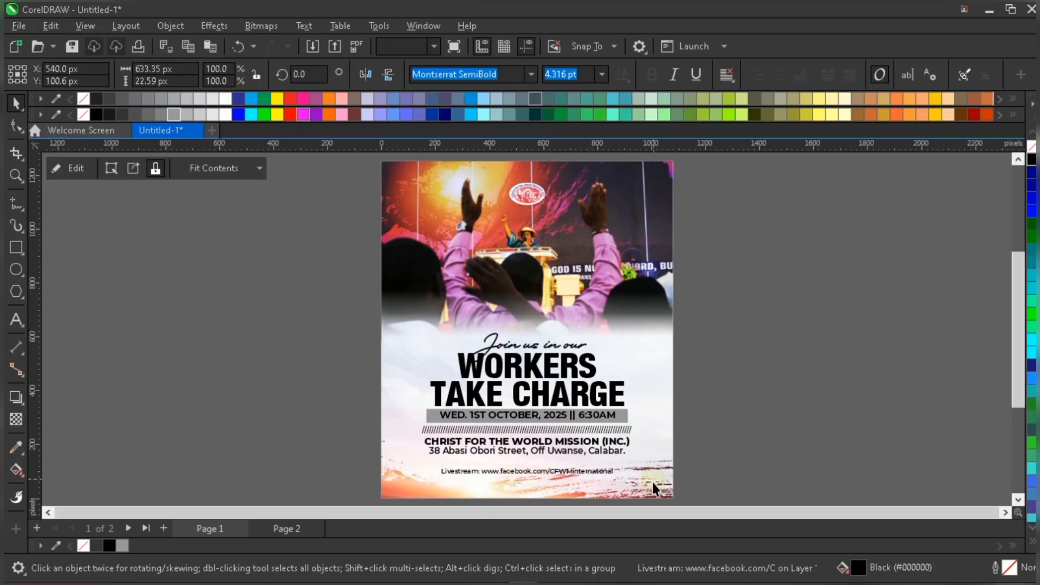
Step: Shift the clipped sky background to about X 660.4, Y 797.9 px and enlarge it to about 1,484 × 2,003 px
ctrl+click(657, 481)
drag(659, 481, 668, 479)
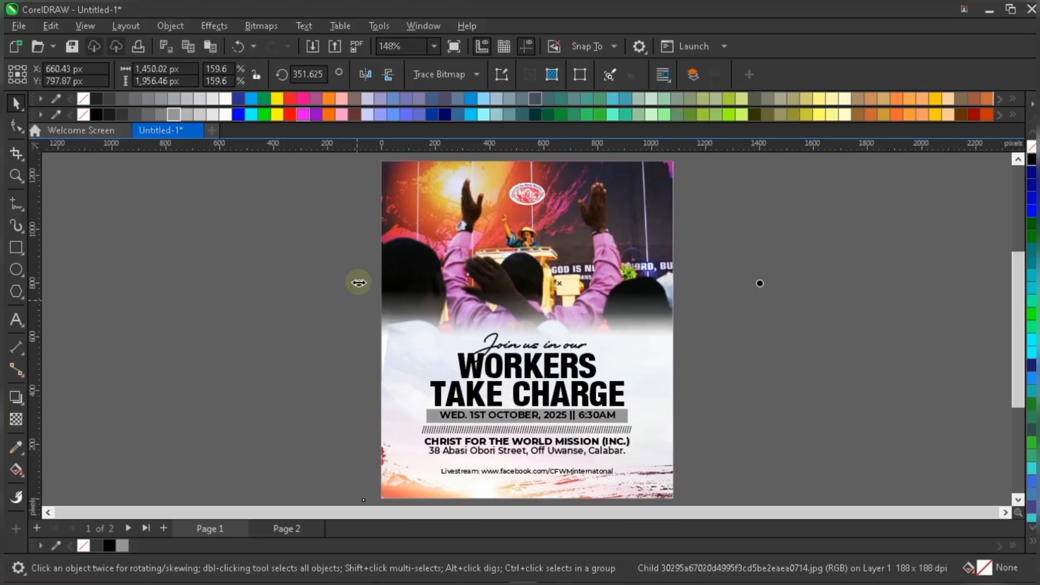
scroll(443, 401, down, 2)
scroll(450, 437, down, 1)
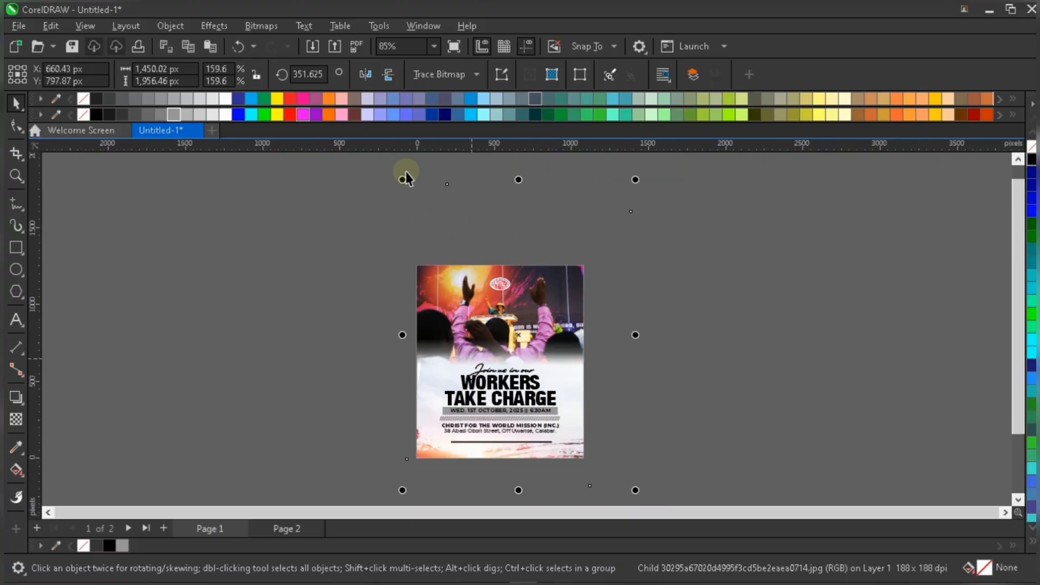
drag(400, 178, 396, 172)
scroll(564, 469, up, 1)
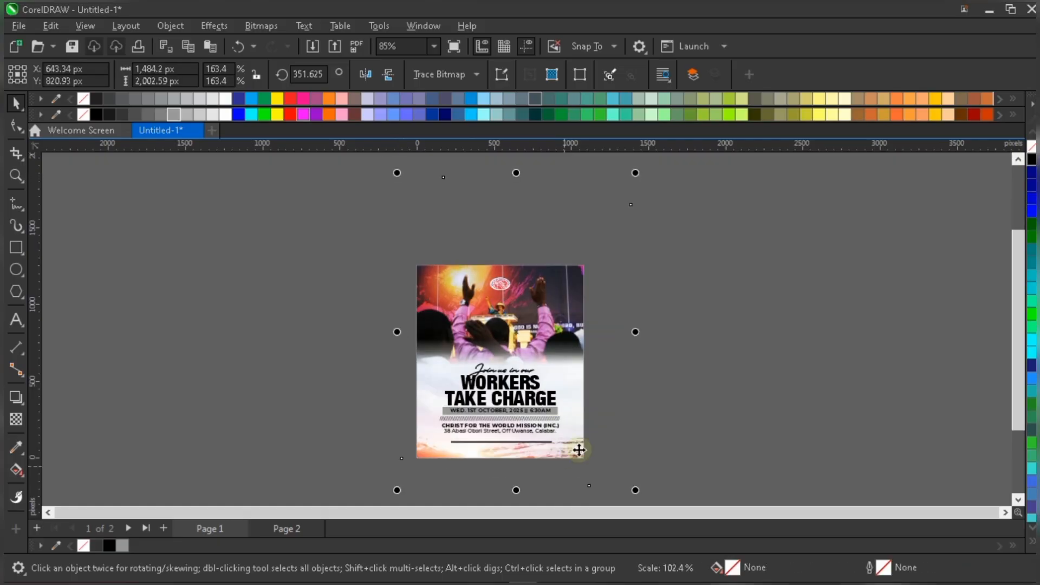
Step: Move the clipped congregation photo slightly down within the flyer and deselect it
click(565, 245)
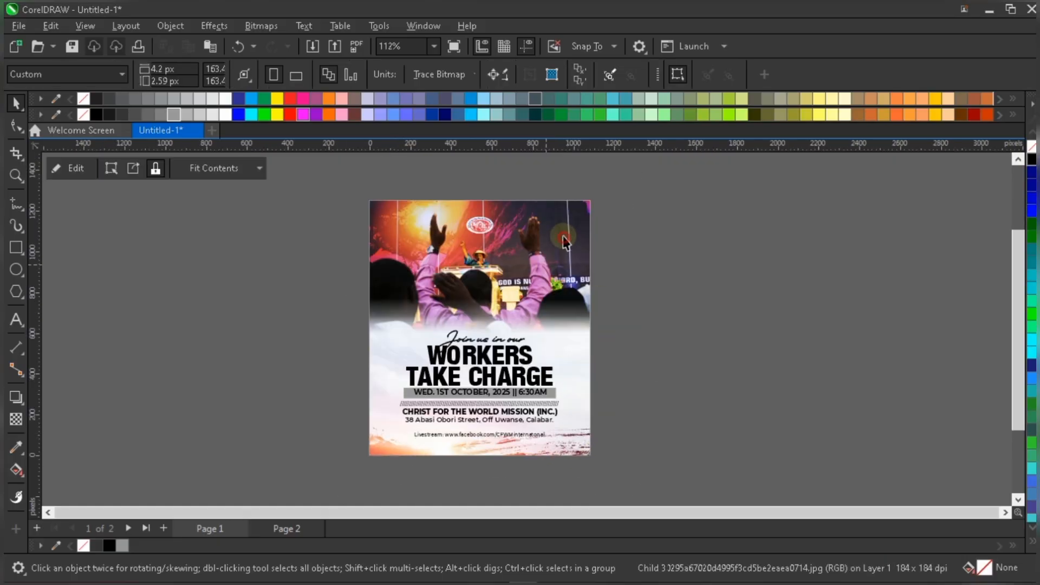
drag(566, 235, 566, 241)
click(655, 295)
Step: Nudge all the text, the date bar, the hatched divider and the livestream line down by 10 px together
drag(657, 301, 404, 439)
scroll(415, 413, up, 2)
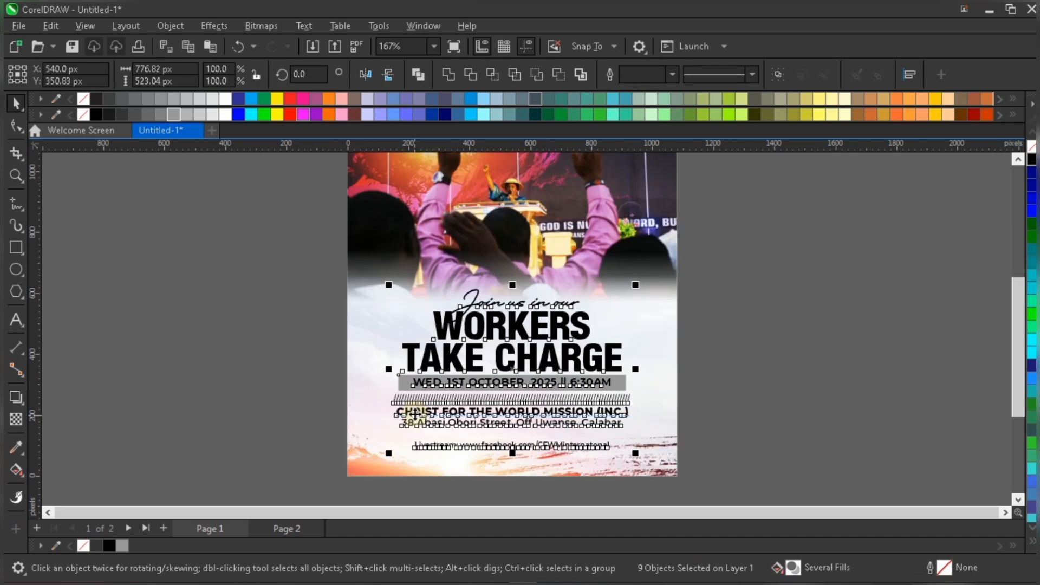
click(726, 295)
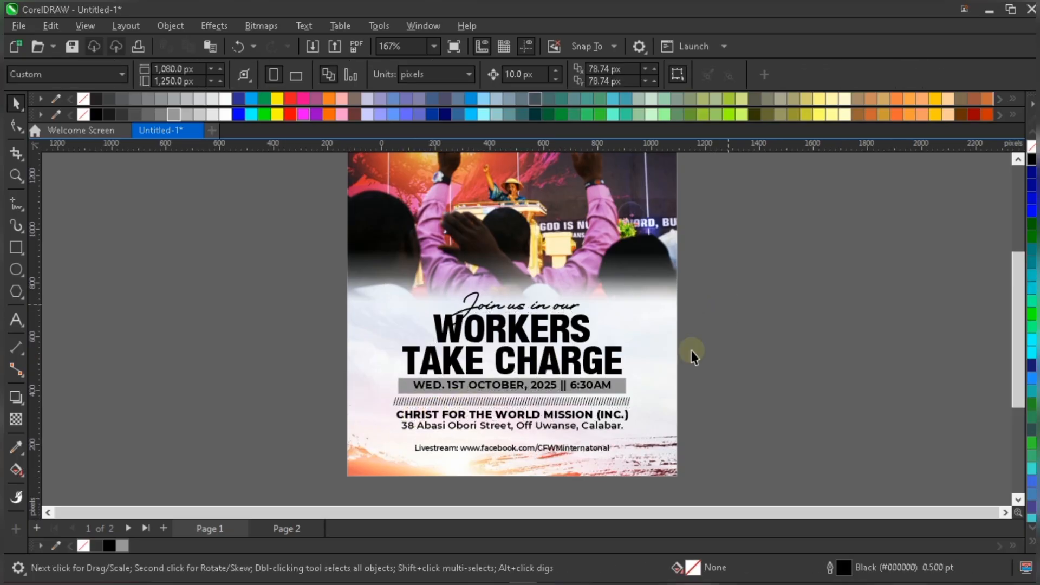
scroll(691, 350, down, 1)
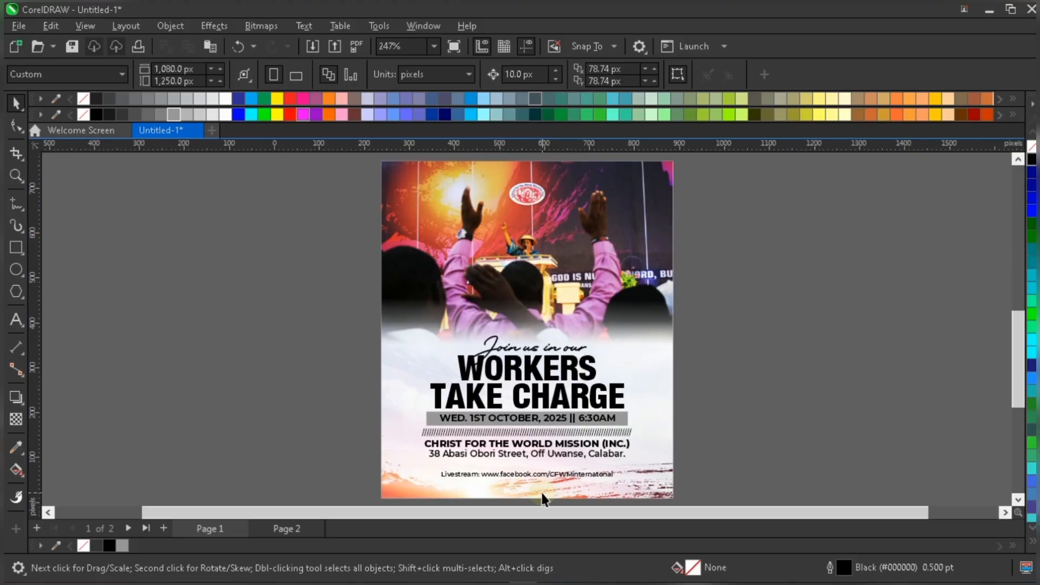
Step: Draw a rectangle around the "Livestream:" label, about 177 × 38 px, and scale it down slightly to about 174 × 37 px
scroll(543, 496, up, 5)
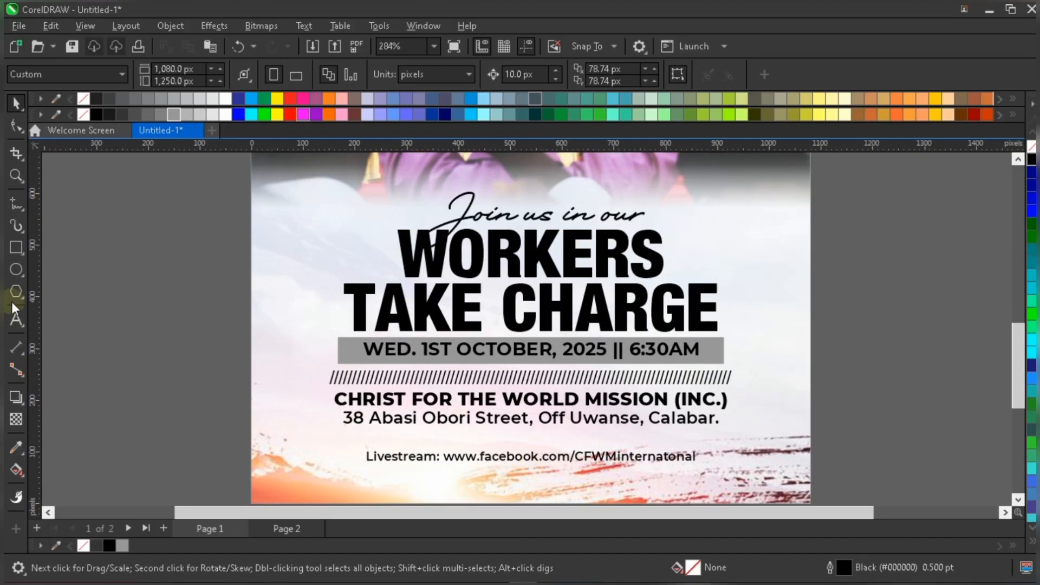
click(16, 248)
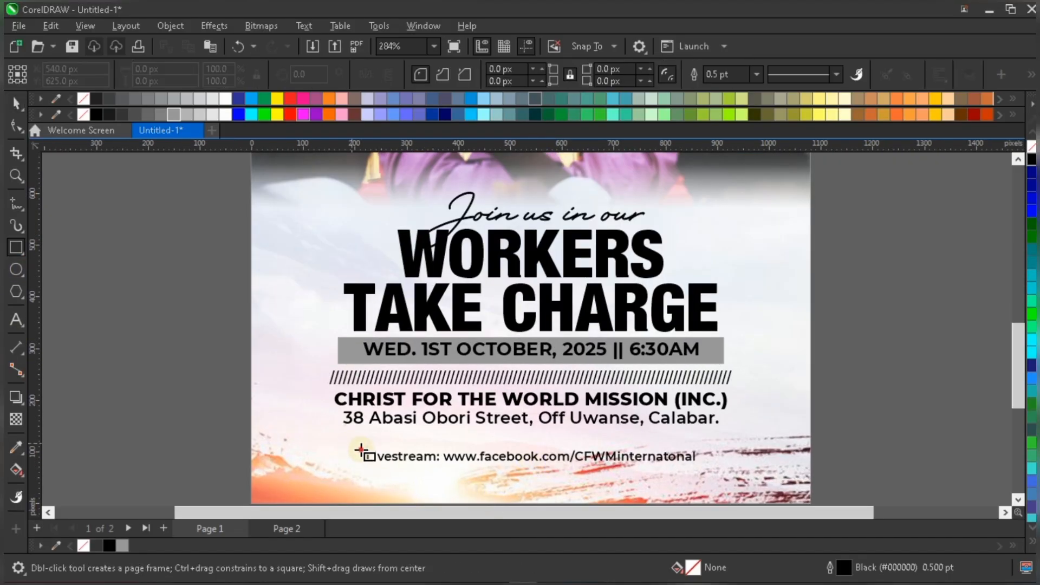
drag(443, 465, 447, 466)
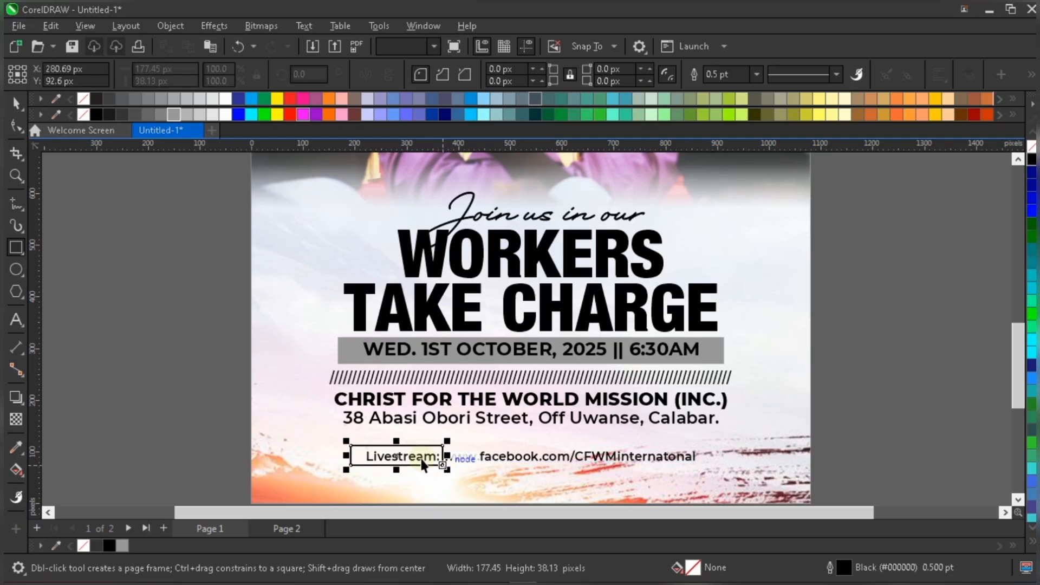
scroll(423, 464, up, 1)
key(space)
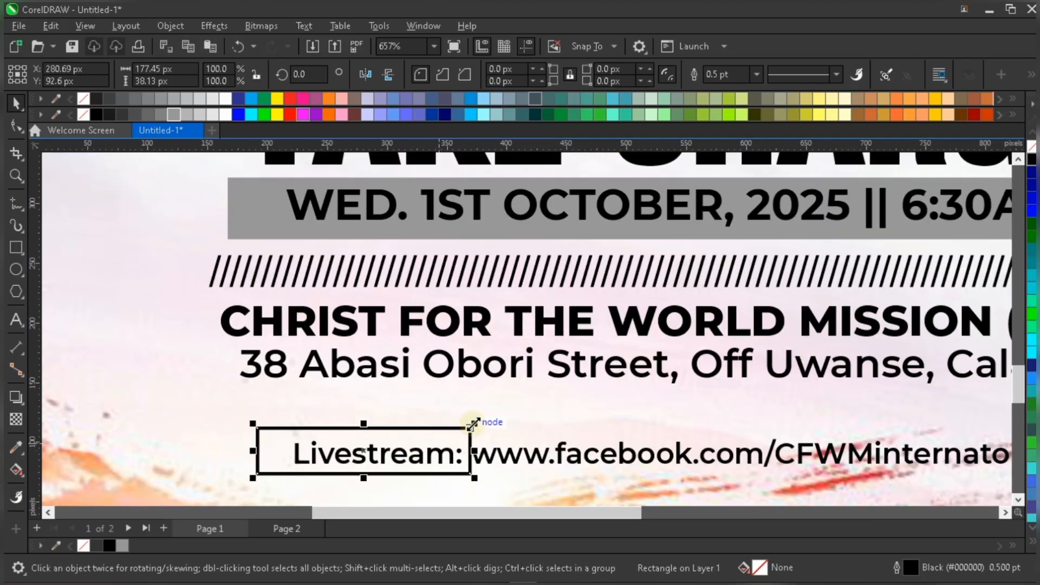
drag(471, 422, 467, 429)
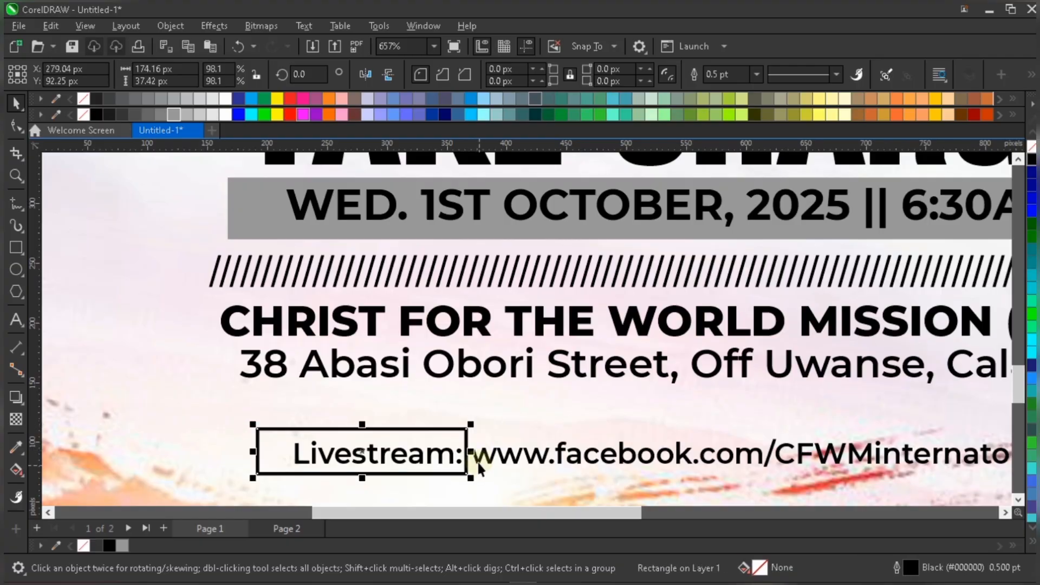
Step: Add a space after "Livestream:" in the text line and shift the rectangle to about X 289.8, Y 95.9 px
click(479, 461)
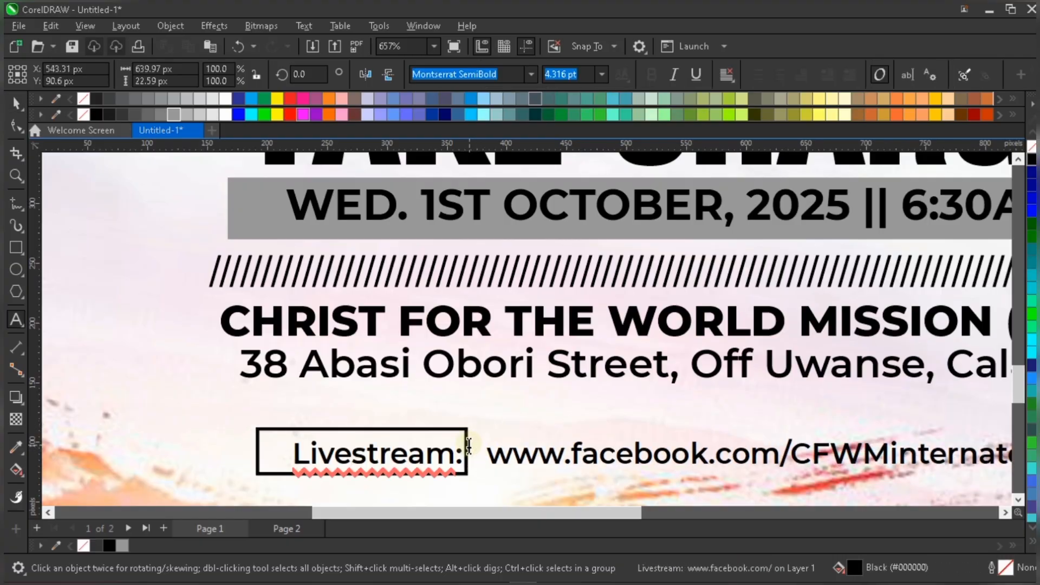
click(454, 433)
click(454, 434)
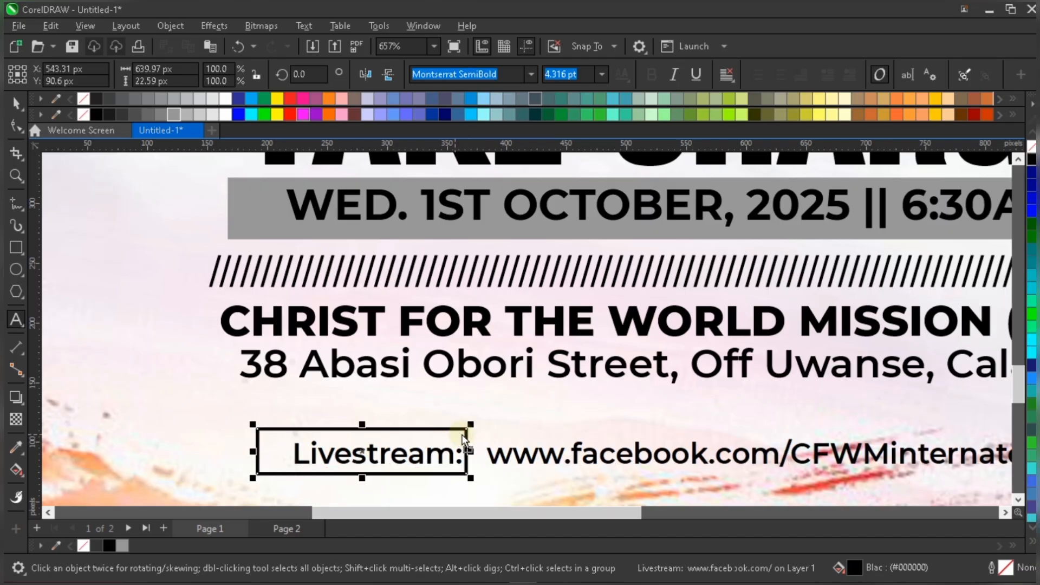
drag(463, 440, 472, 448)
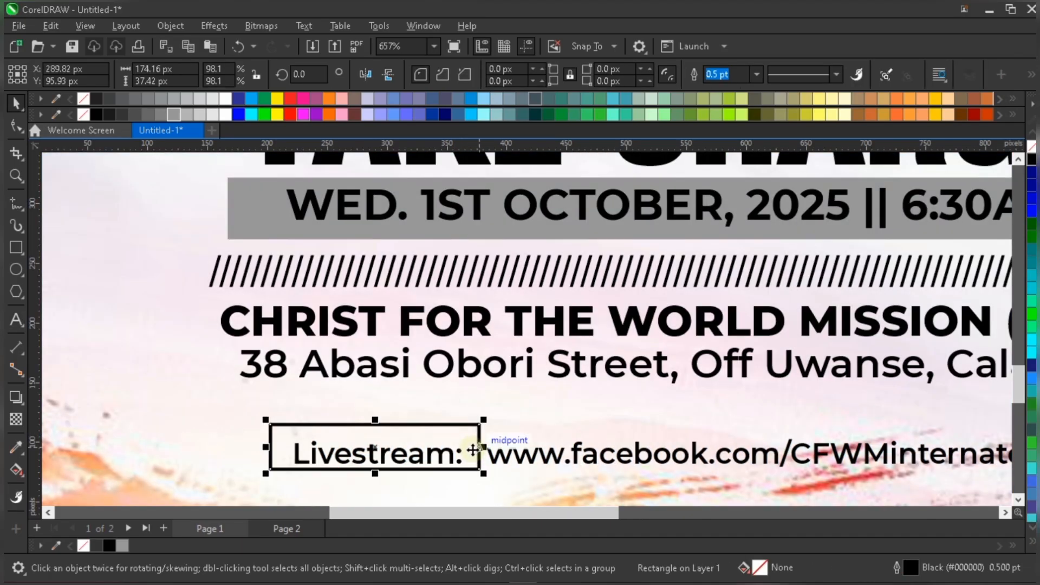
scroll(470, 446, up, 1)
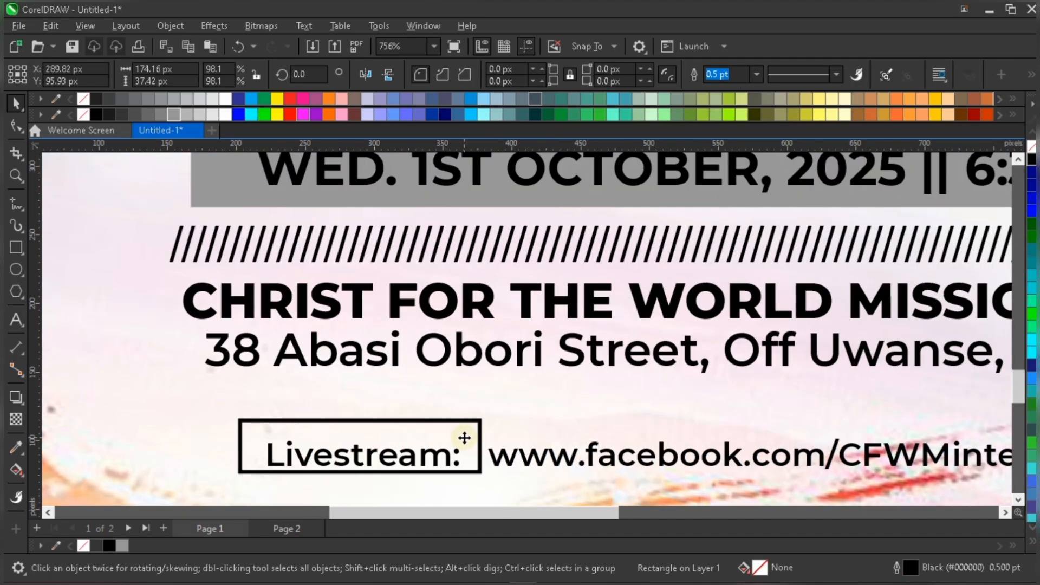
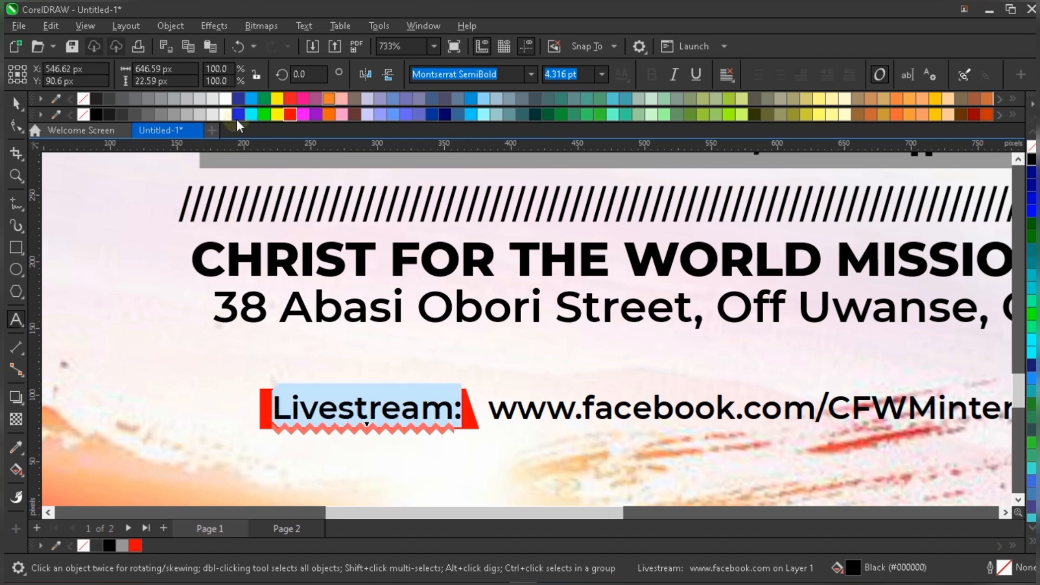
Step: Colour the "Livestream:" label white on its red shape and return to the Pick tool
click(225, 115)
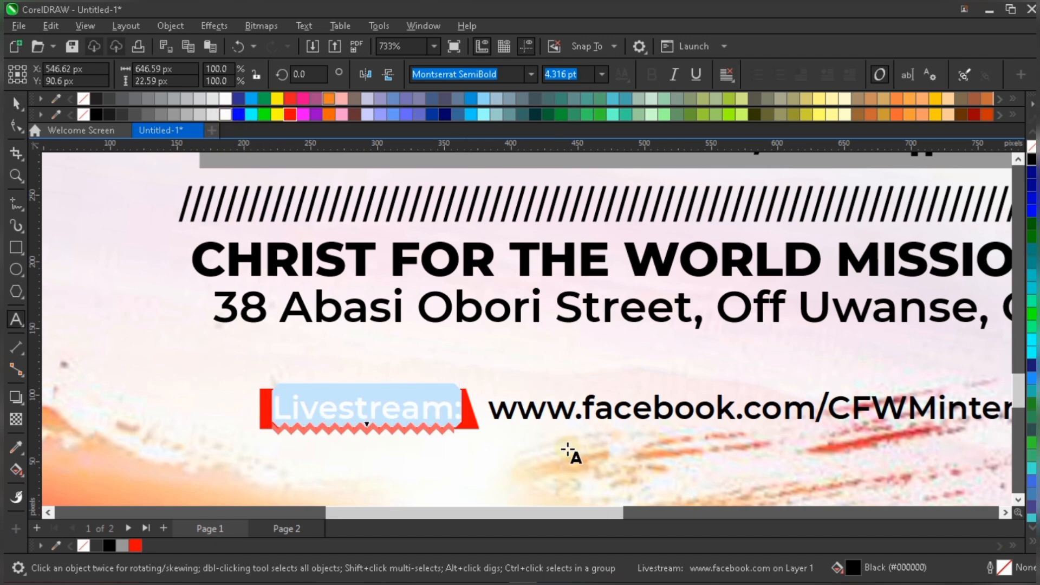
key(ctrl+space)
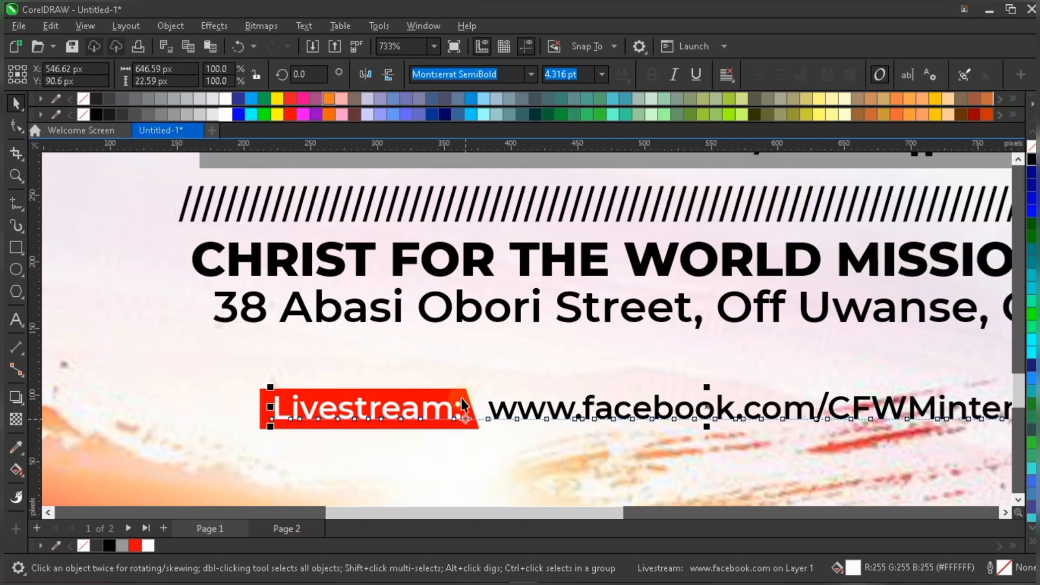
click(461, 393)
click(460, 419)
scroll(459, 420, down, 2)
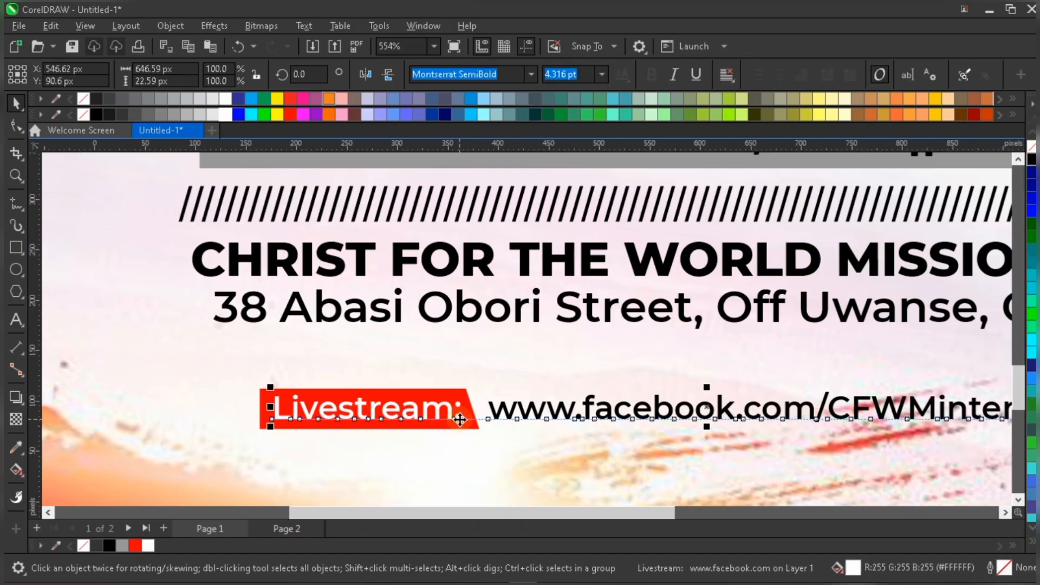
Step: Widen the gap between "Livestream:" and the Facebook address with extra spaces, then deselect the text line
scroll(459, 419, down, 1)
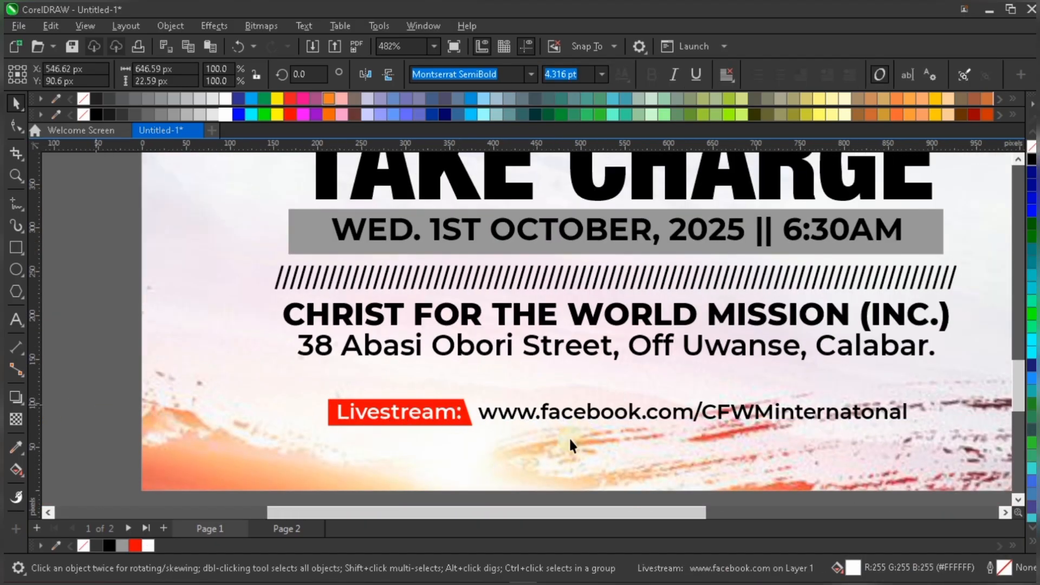
scroll(536, 417, up, 1)
key(Escape)
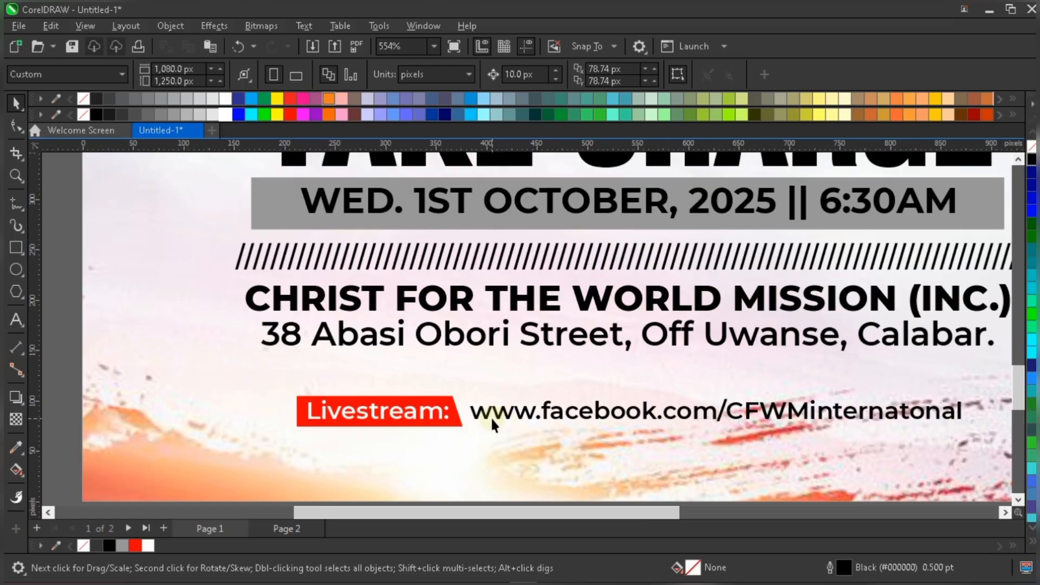
scroll(481, 420, up, 2)
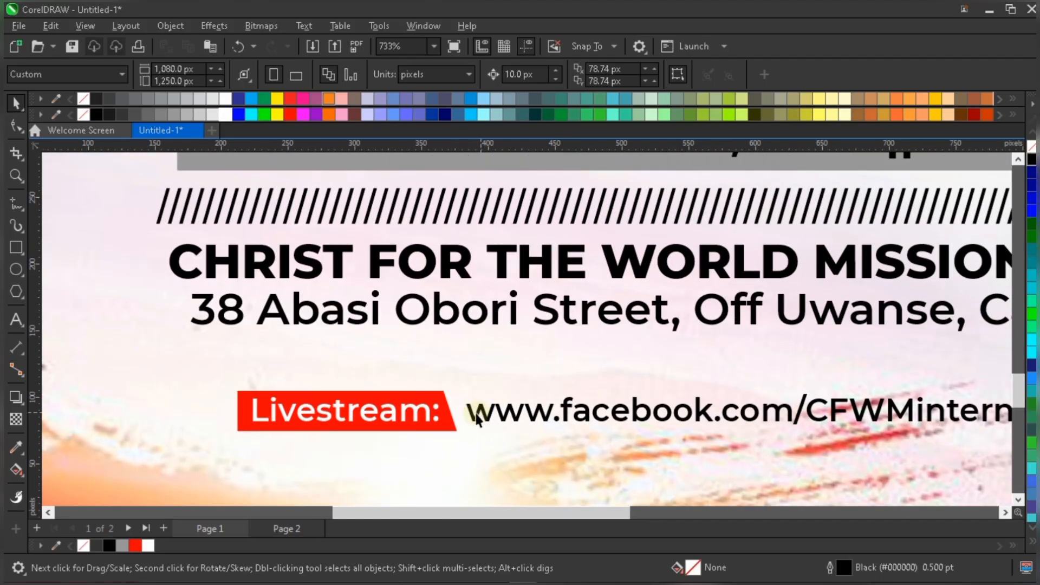
double_click(472, 417)
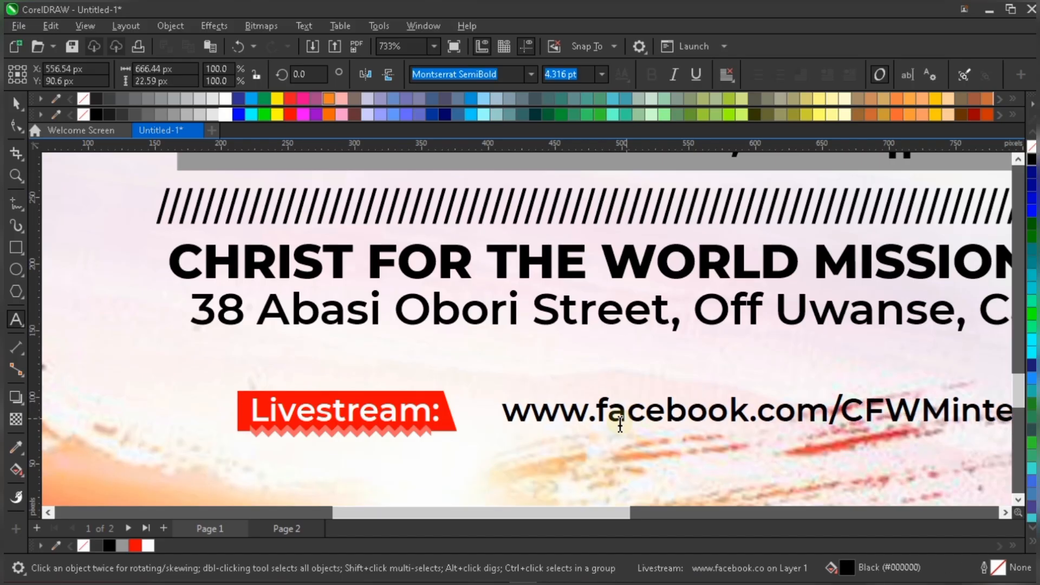
key(ctrl+space)
scroll(426, 430, down, 2)
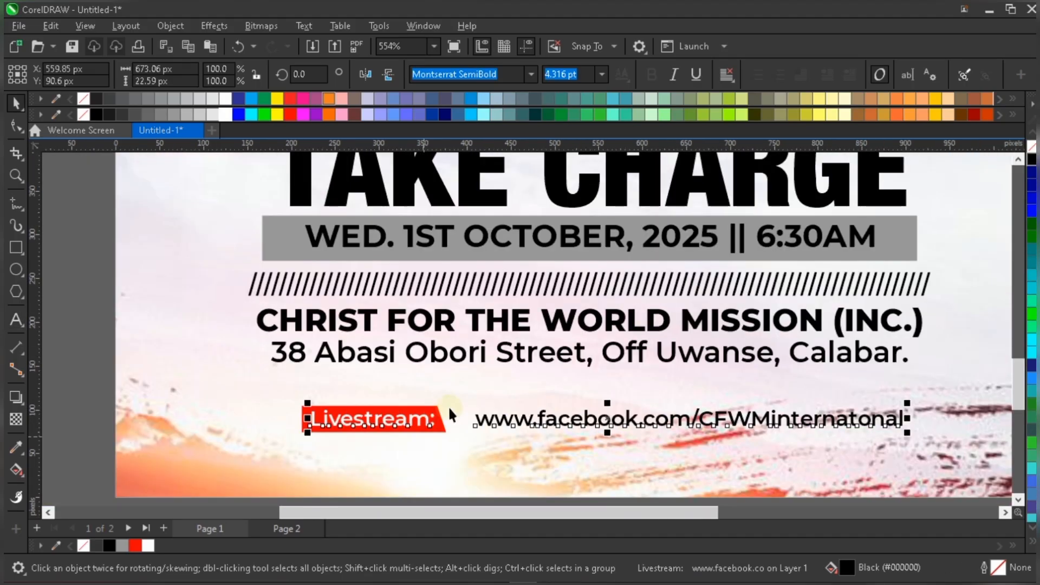
scroll(451, 410, down, 1)
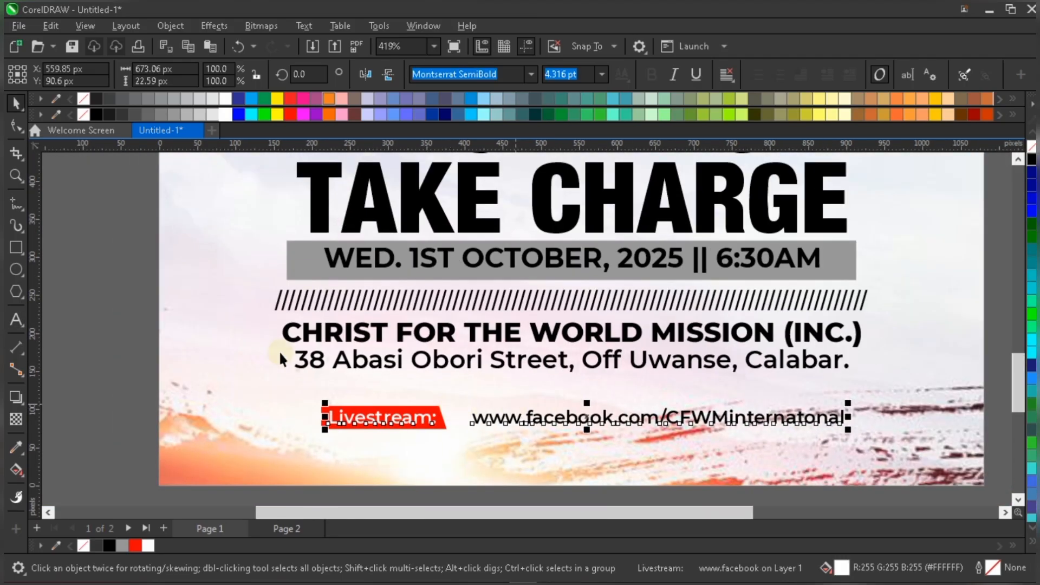
click(122, 200)
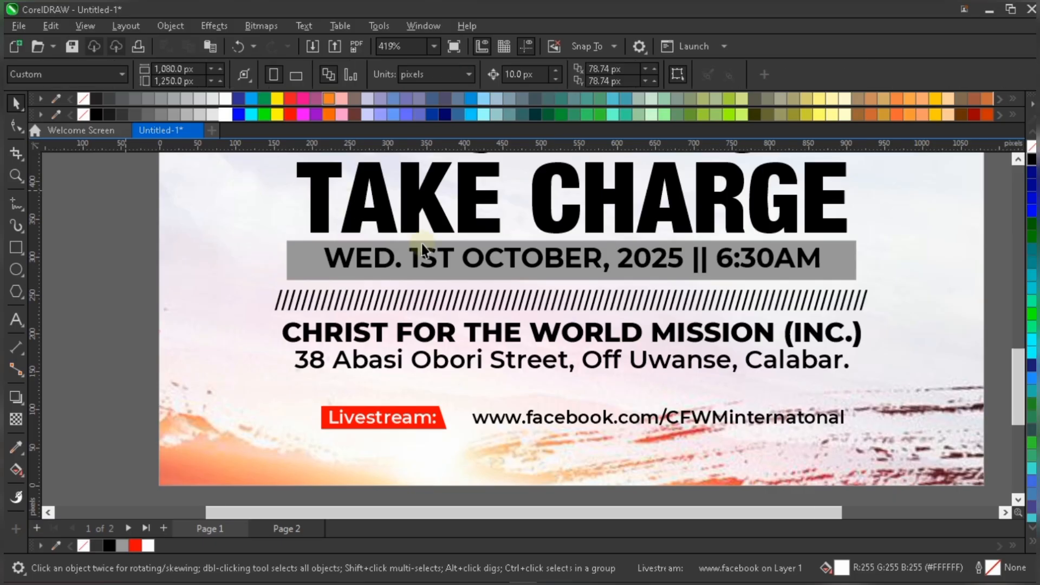
Step: Start a file import and browse from the Desktop through the Internet Explorer folder to the DESIGNS folder
scroll(421, 243, down, 1)
click(20, 24)
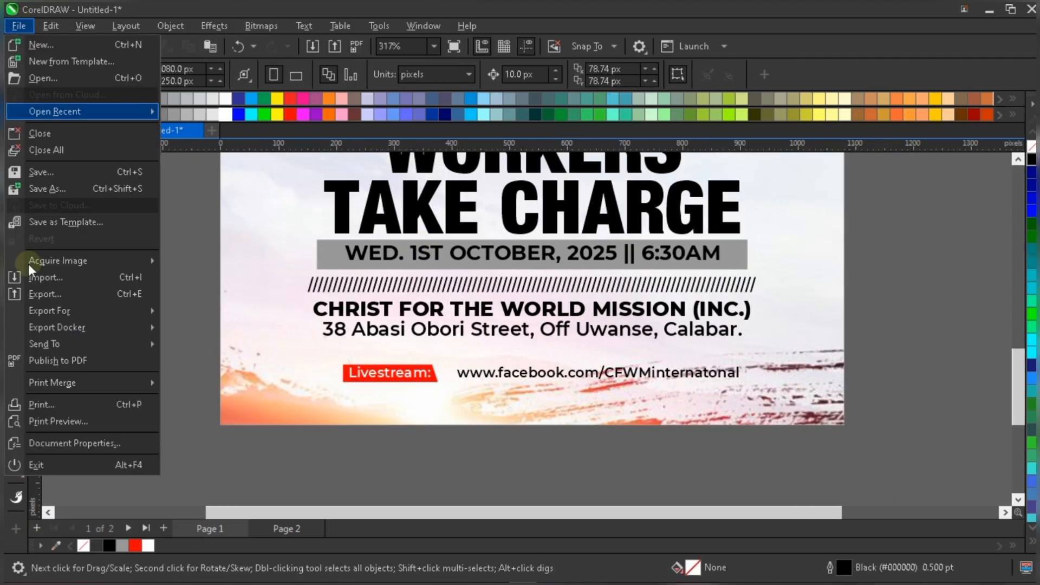
click(66, 278)
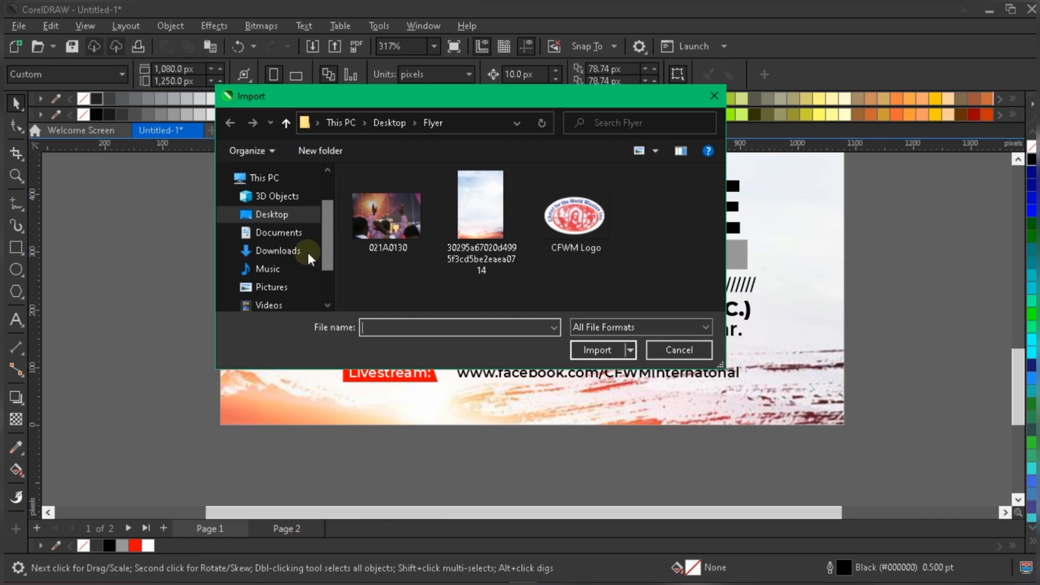
click(301, 217)
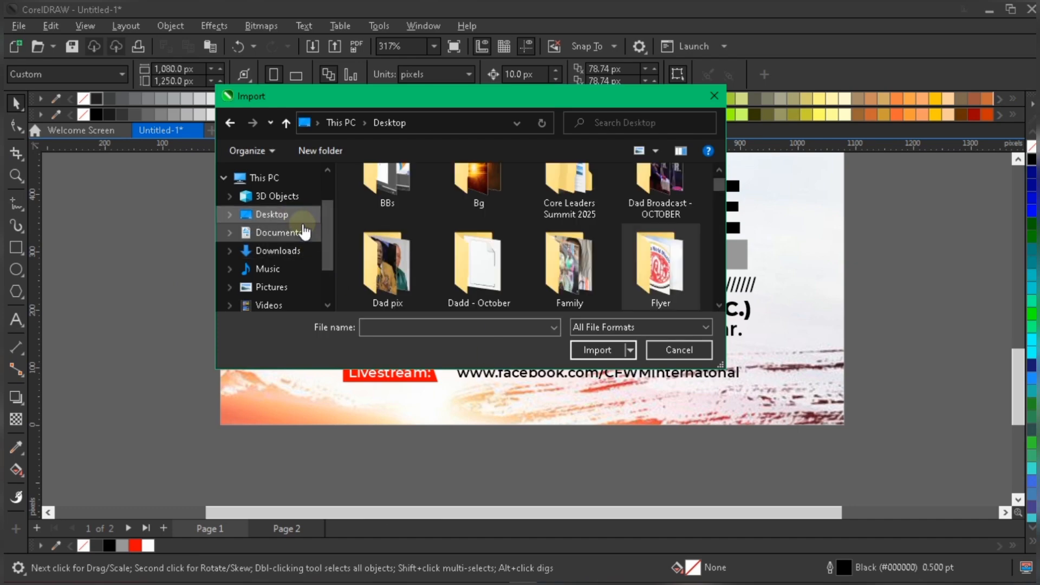
scroll(485, 263, down, 2)
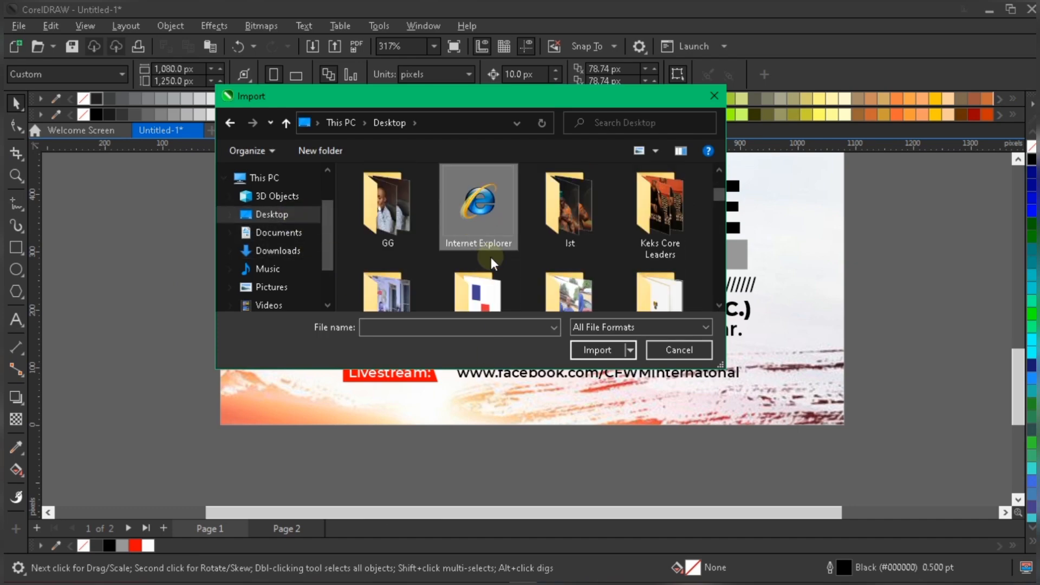
double_click(479, 206)
scroll(485, 218, down, 3)
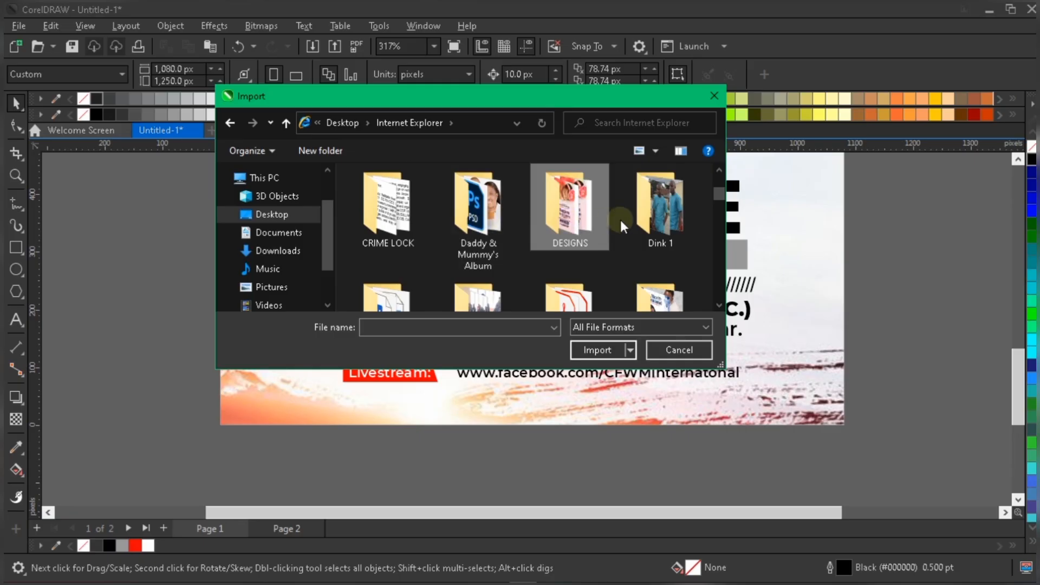
double_click(593, 218)
Step: Import the "icon" file from the DESIGNS folder and place its icon set just below the page
click(446, 329)
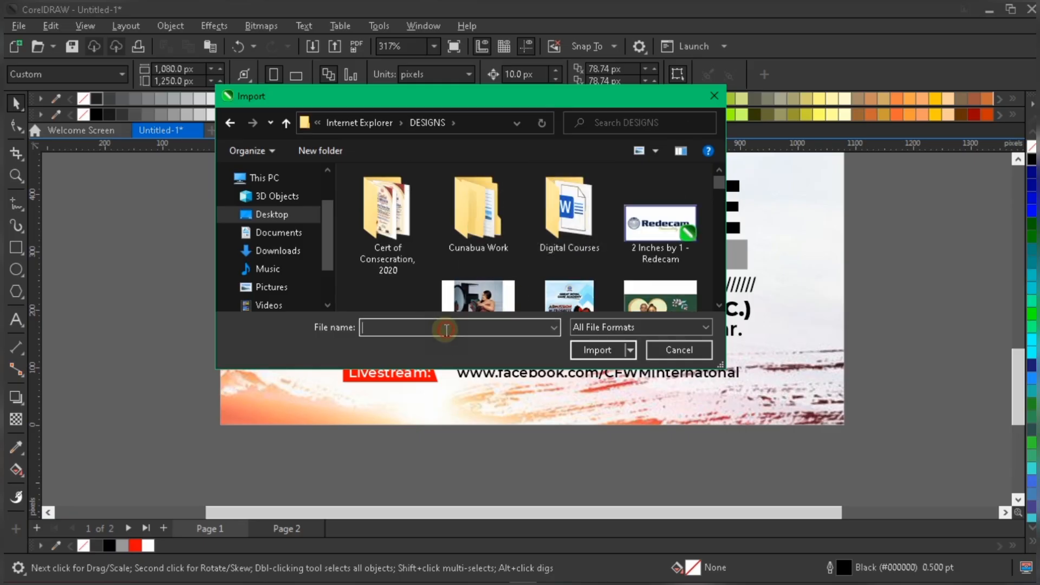
text(ivo)
key(BackSpace)
text(co)
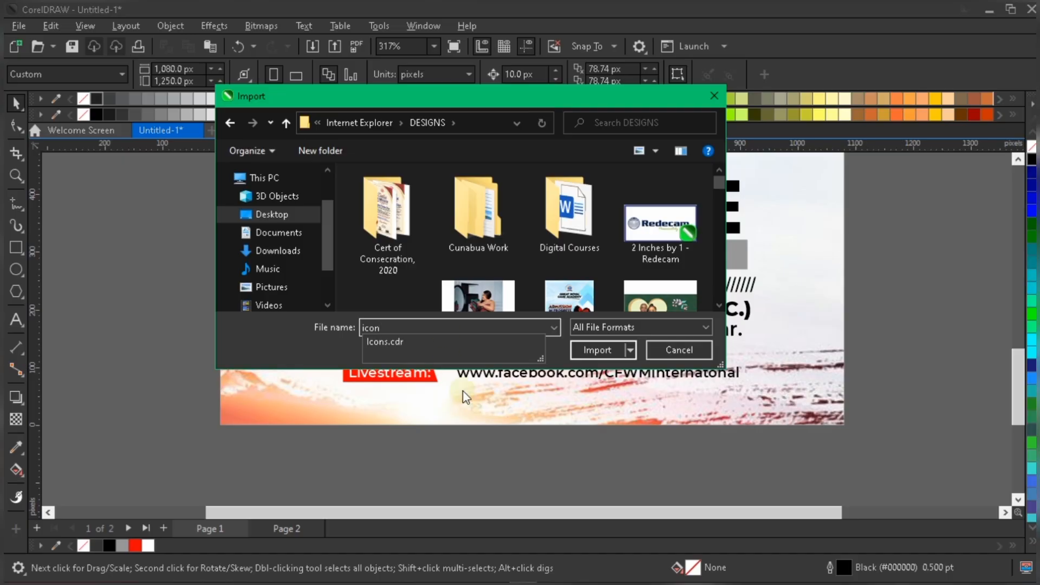
text(n)
click(596, 350)
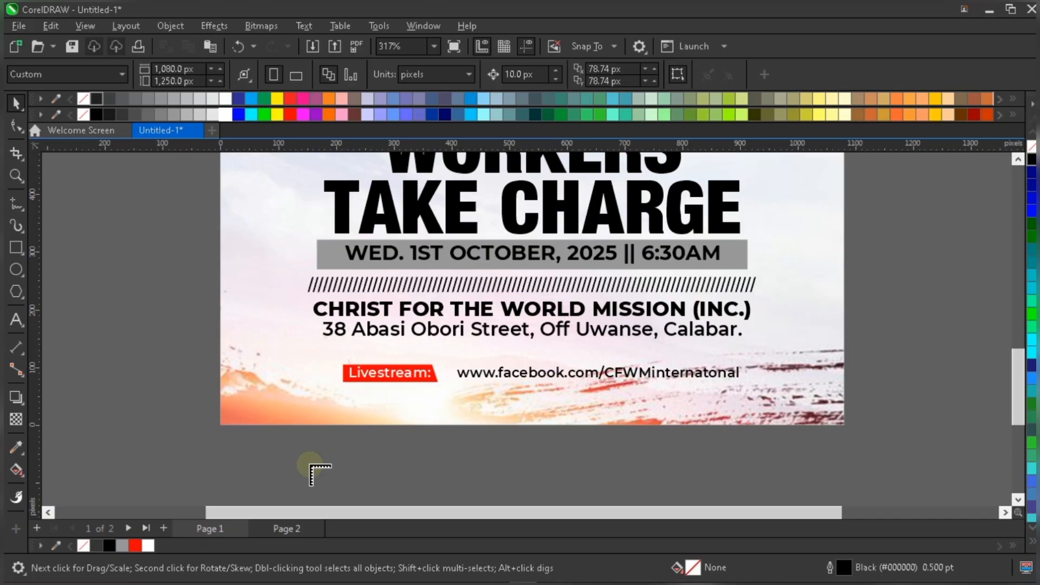
click(253, 437)
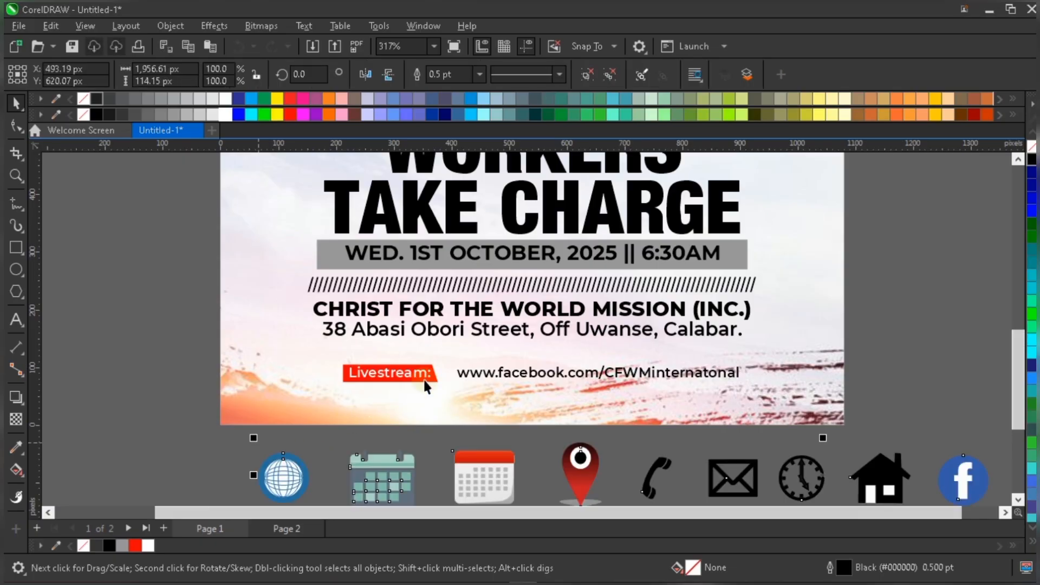
Step: Ungroup the imported icon set below the page
scroll(425, 381, down, 2)
key(Escape)
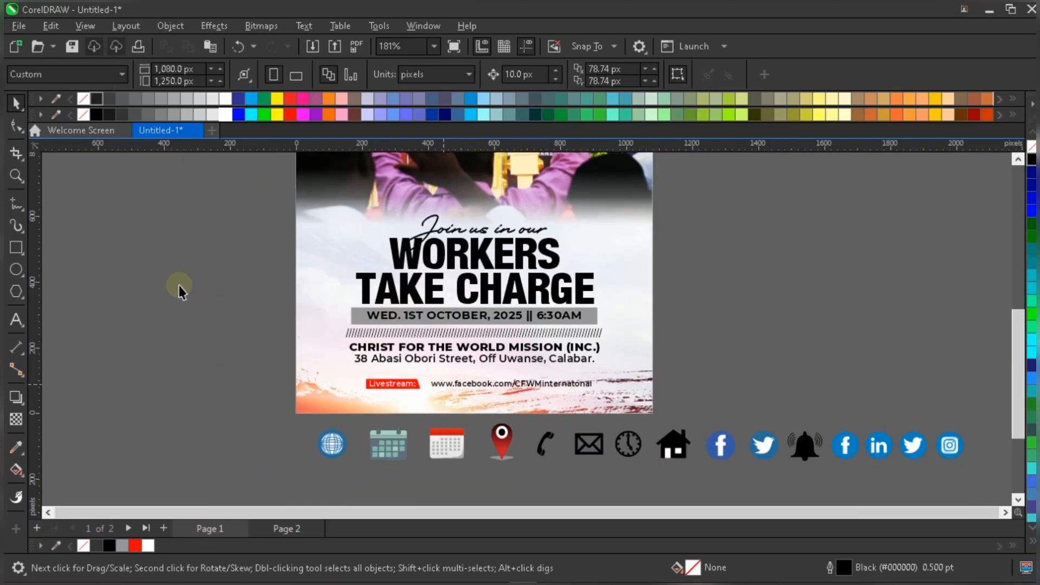
click(673, 444)
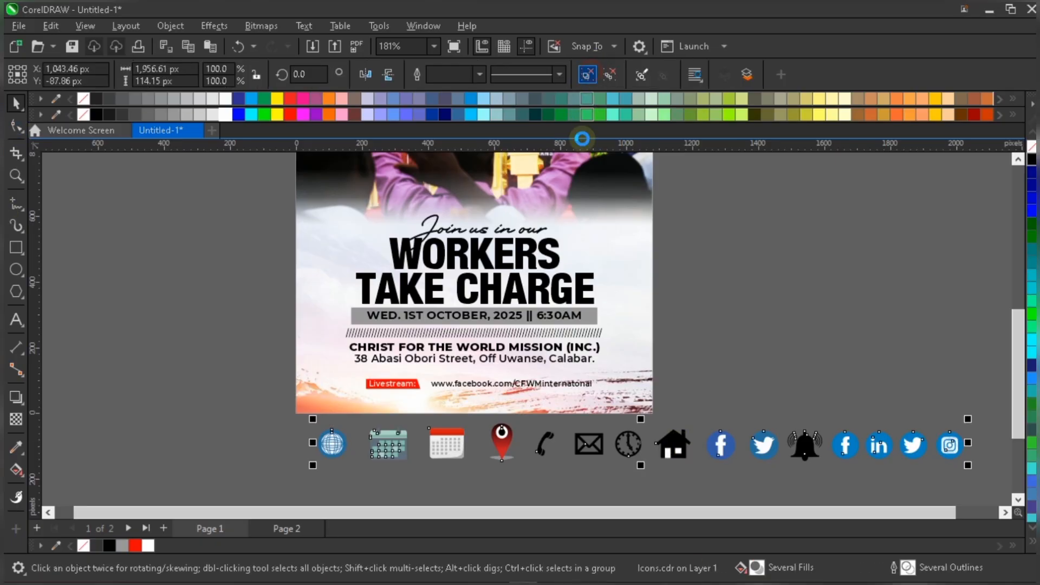
Step: Set the red location pin and the dark blue Facebook icon aside beside the page's left edge and delete all other imported icons
drag(470, 490, 534, 418)
drag(502, 445, 272, 342)
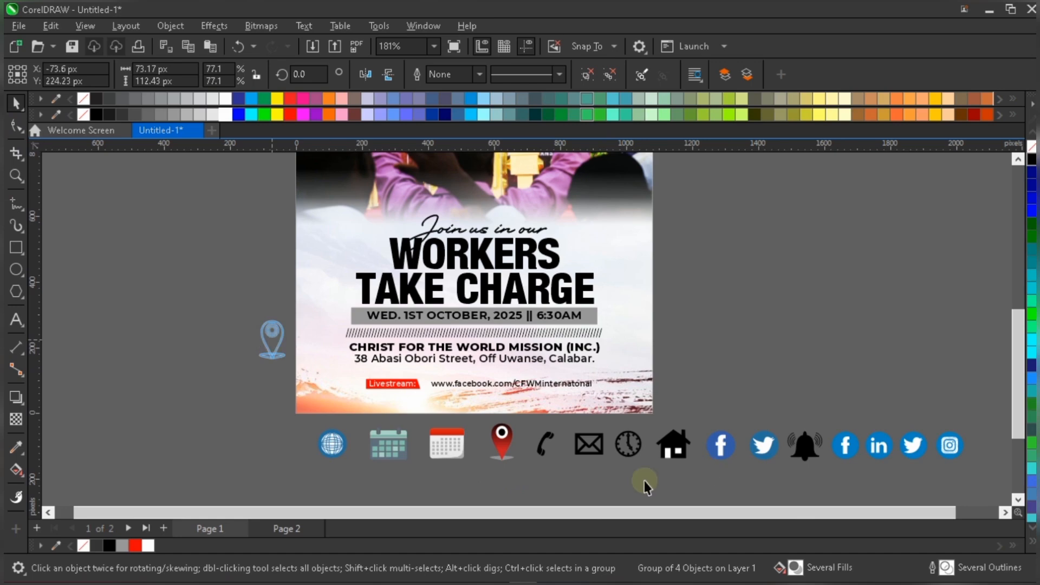
drag(705, 468, 244, 373)
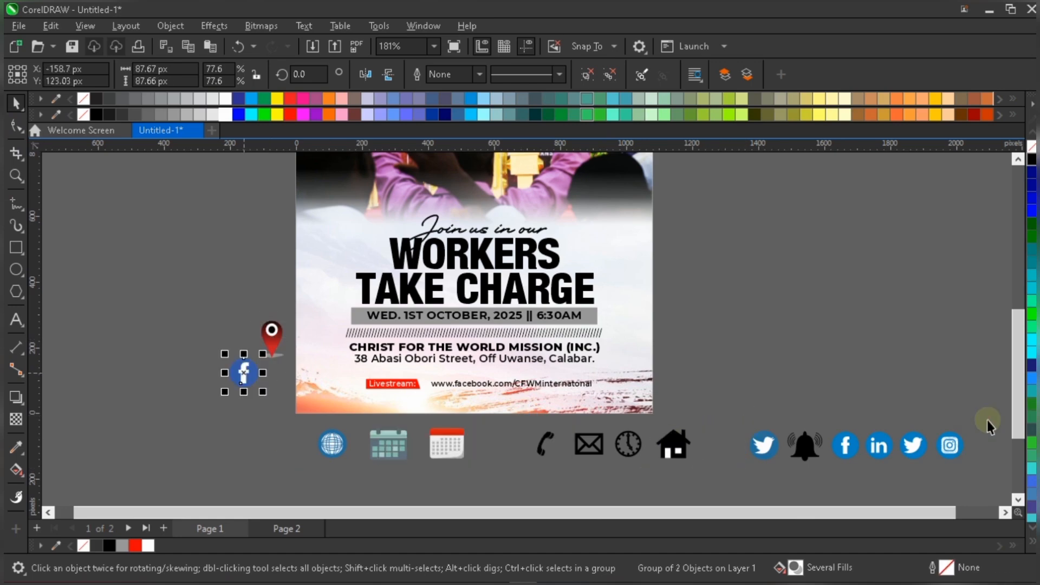
drag(279, 483, 988, 420)
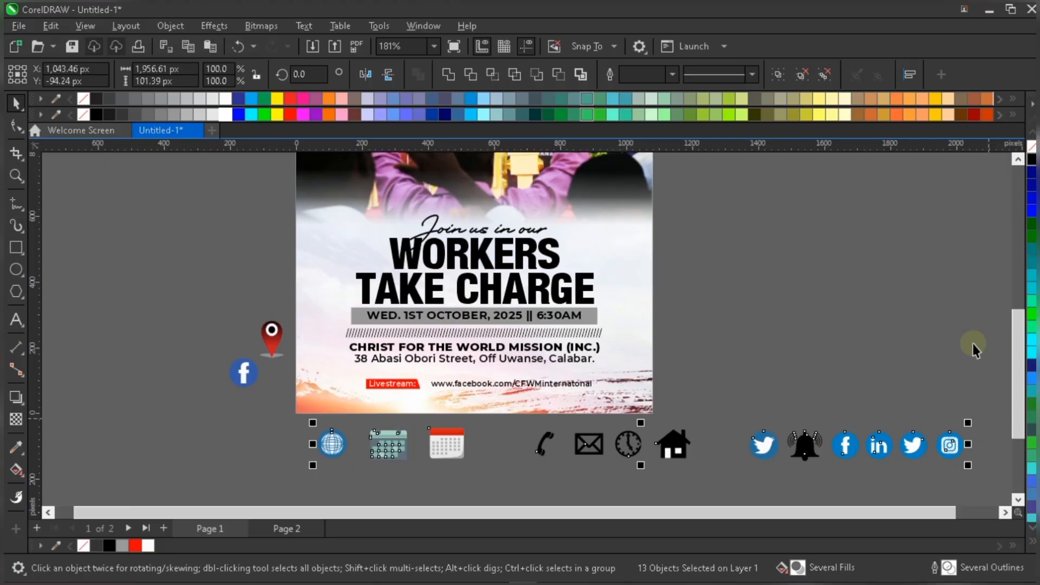
key(Delete)
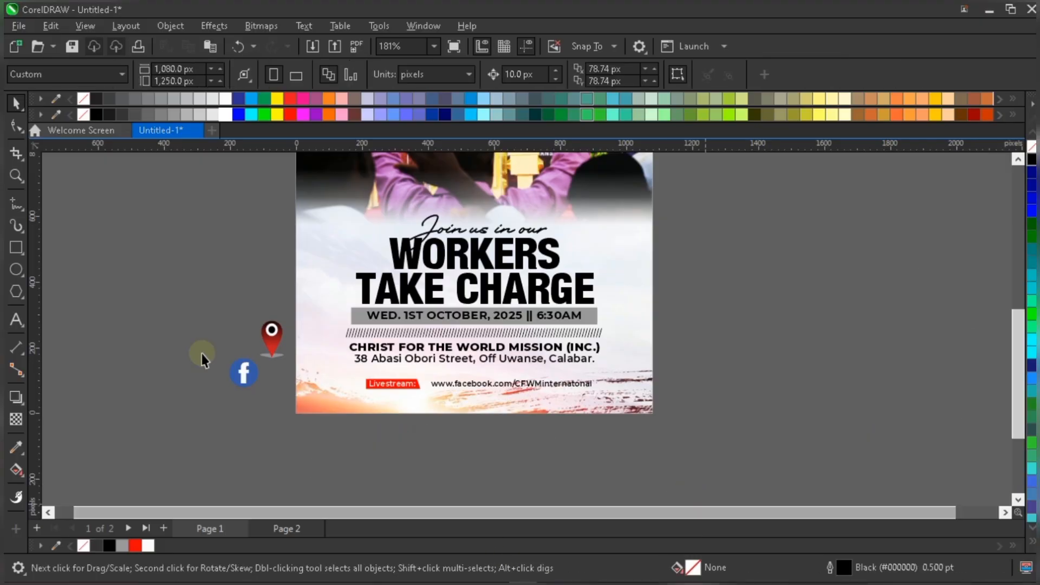
Step: Move the Facebook icon into the gap before the web address and scale it down to about 35 × 35 px
drag(252, 373, 428, 388)
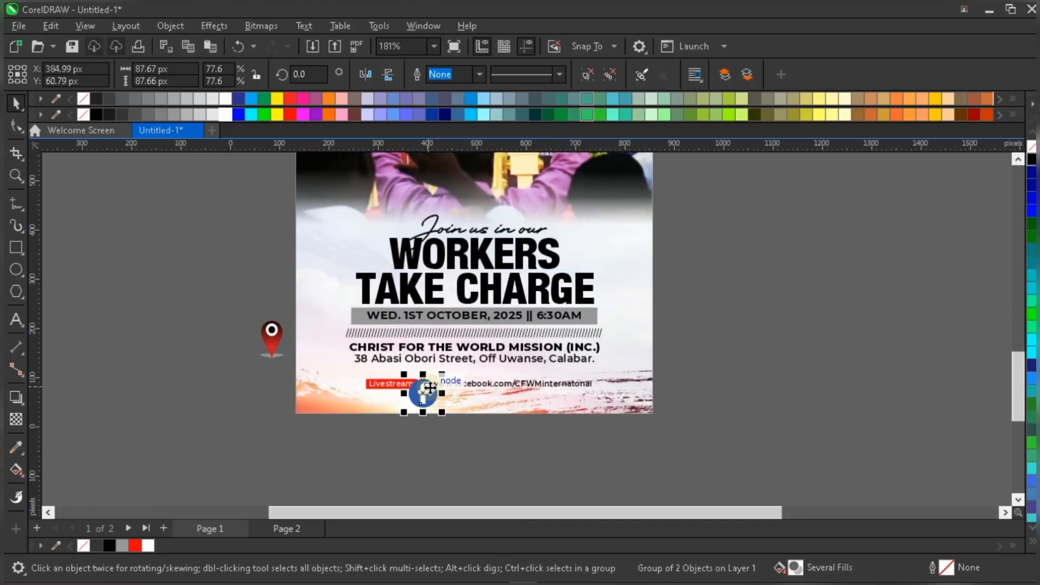
scroll(428, 388, up, 3)
scroll(448, 368, up, 1)
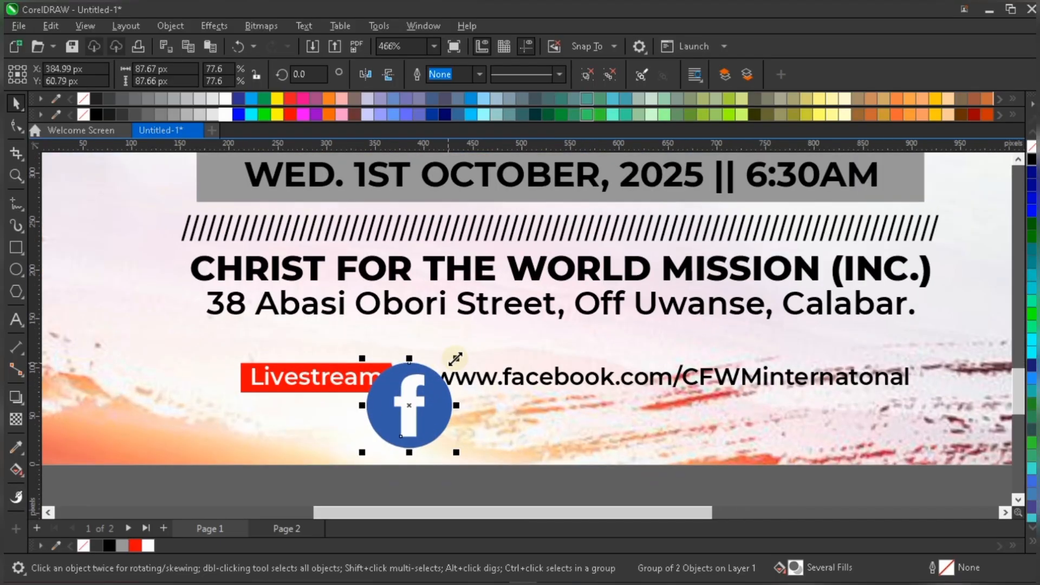
drag(411, 402, 436, 357)
scroll(401, 416, up, 2)
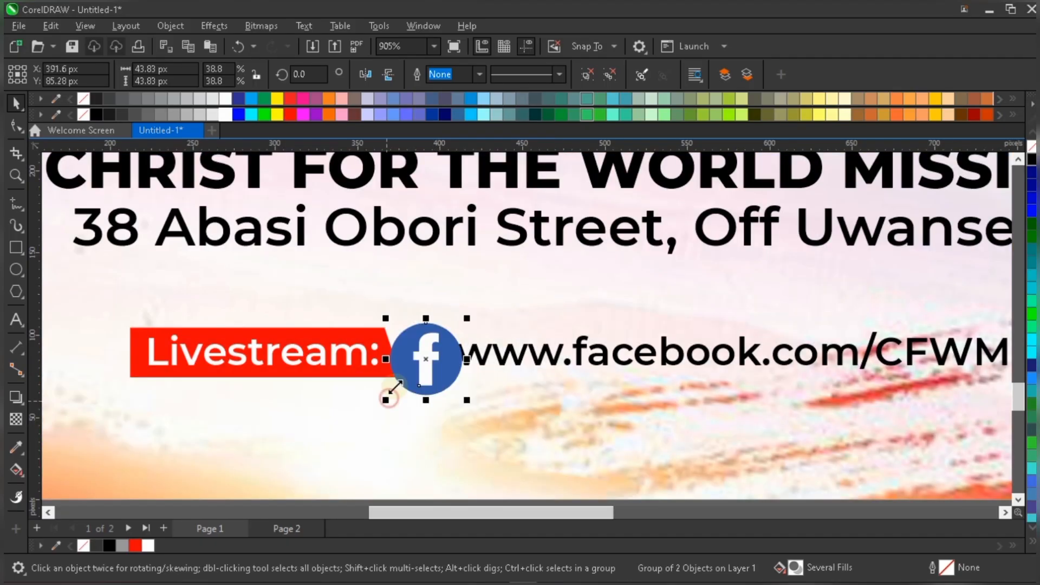
drag(386, 401, 400, 384)
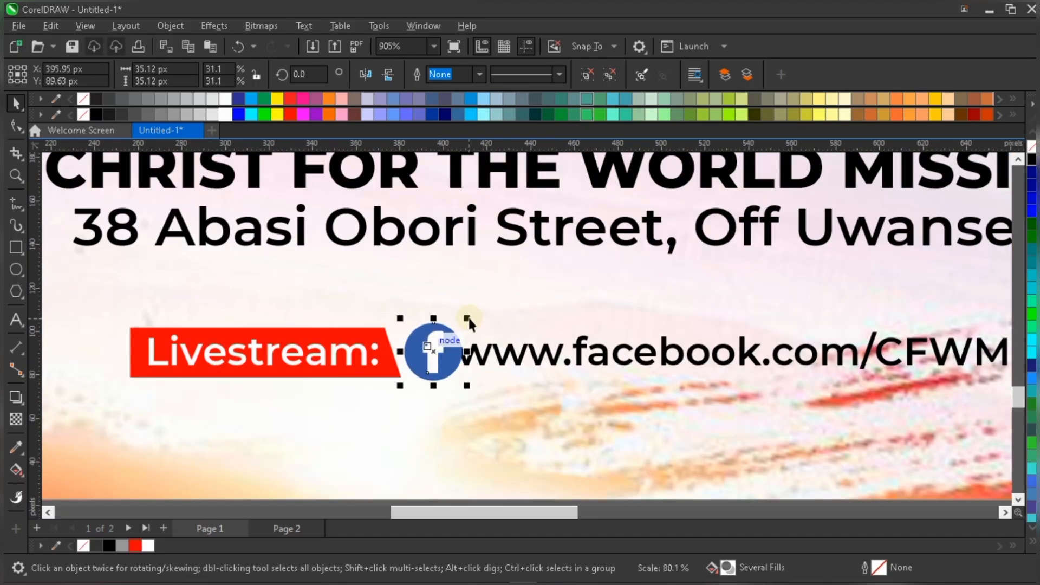
Step: Add a little more space before the web address in the livestream line so it clears the Facebook icon
scroll(440, 340, up, 1)
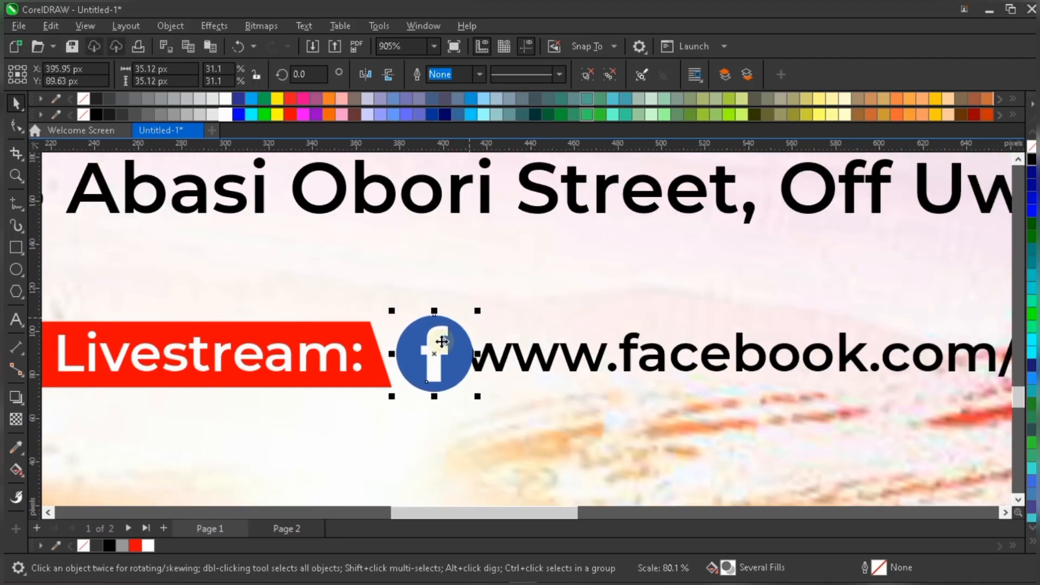
click(489, 352)
double_click(489, 352)
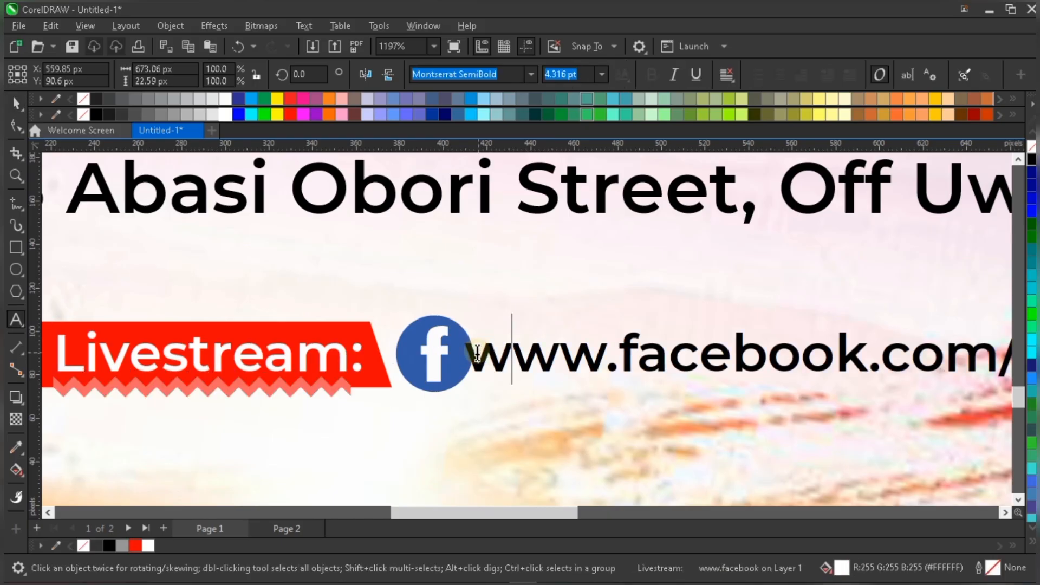
click(474, 353)
key(Escape)
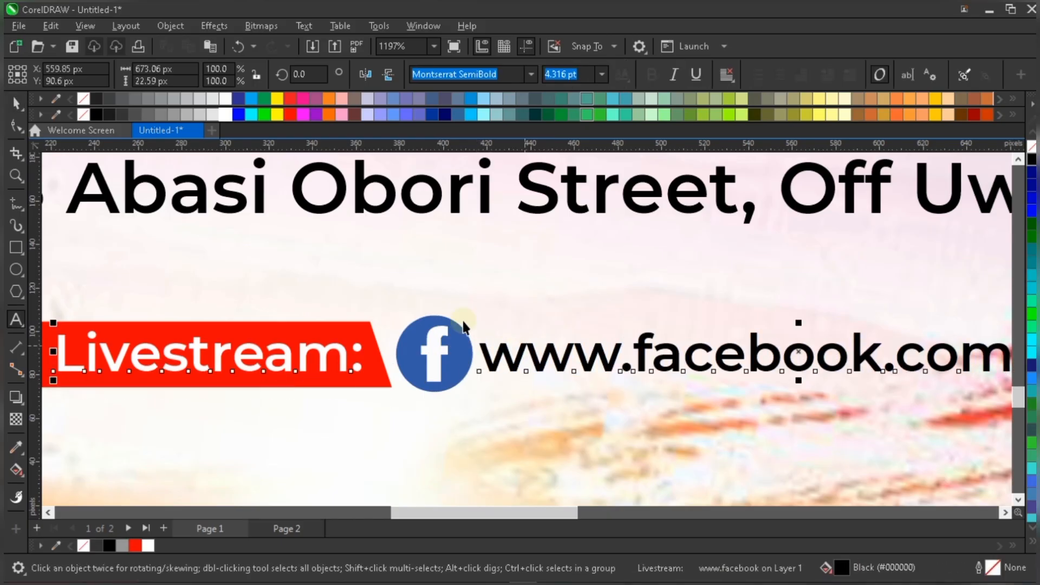
Step: Shift the Facebook icon to about X 394.2, Y 89.4 px between the red label and the web address, and deselect it
click(431, 347)
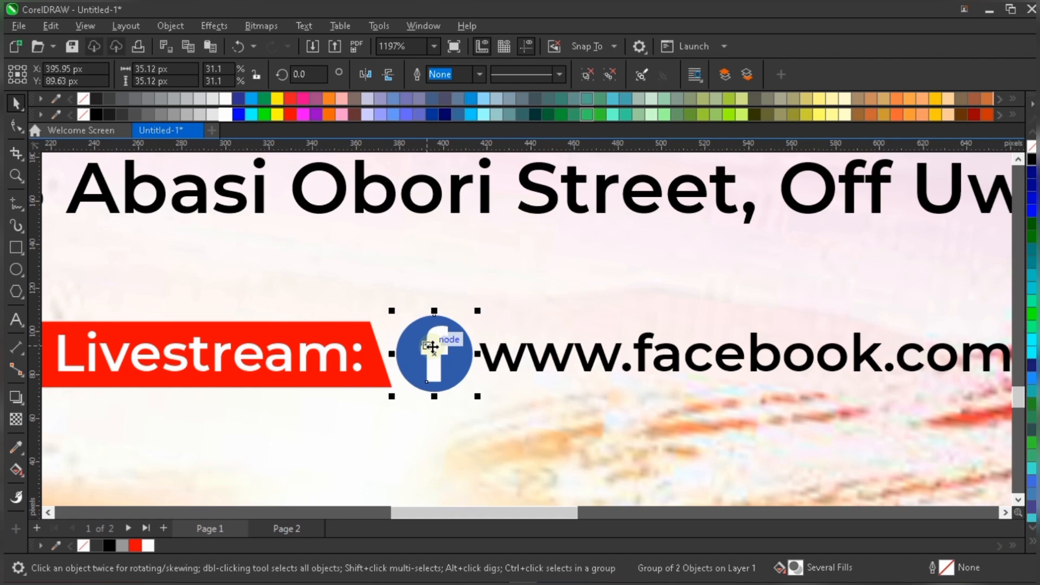
scroll(432, 347, up, 2)
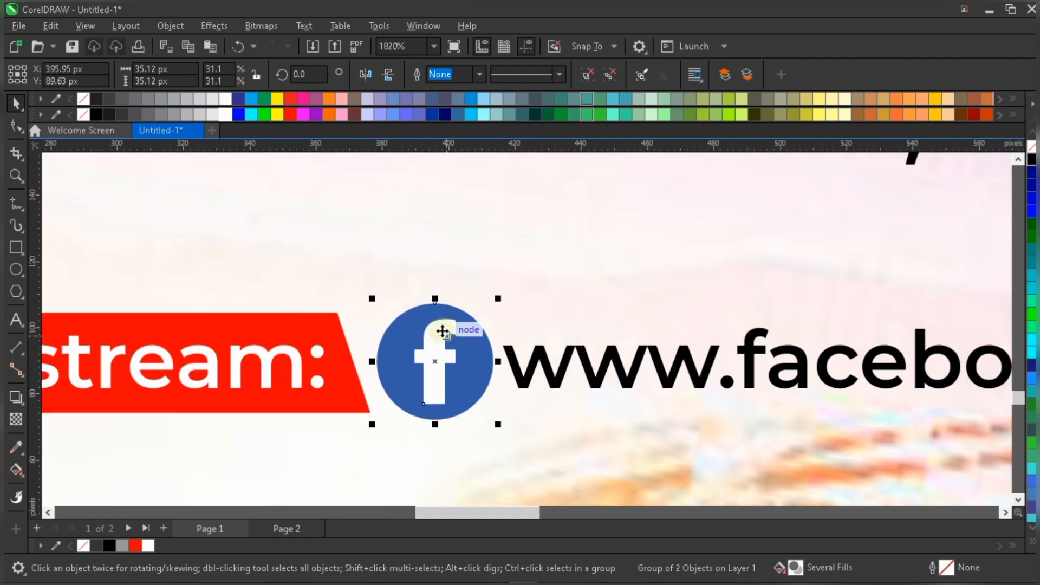
click(442, 331)
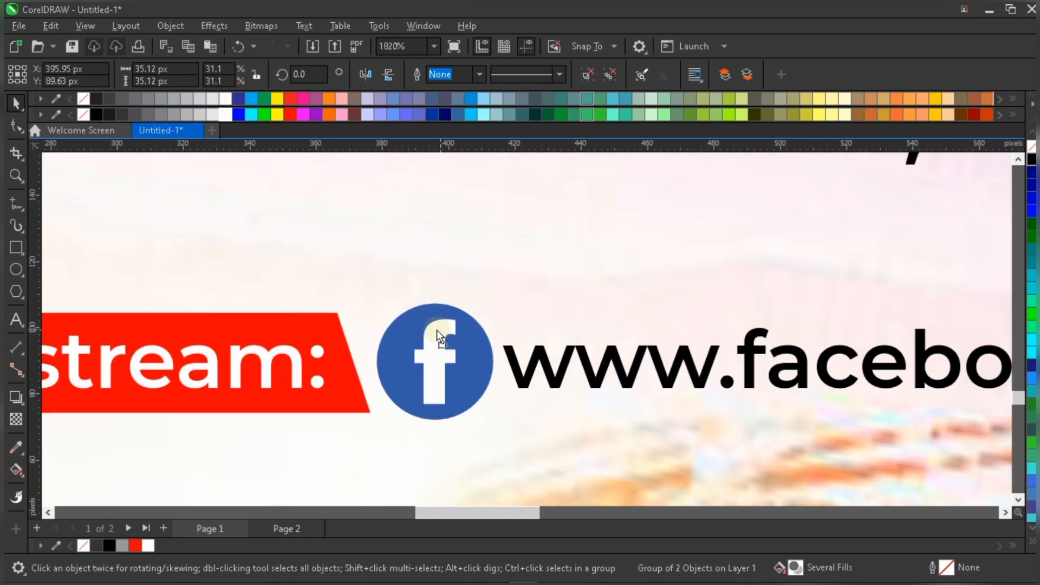
drag(436, 330, 448, 338)
scroll(443, 337, up, 2)
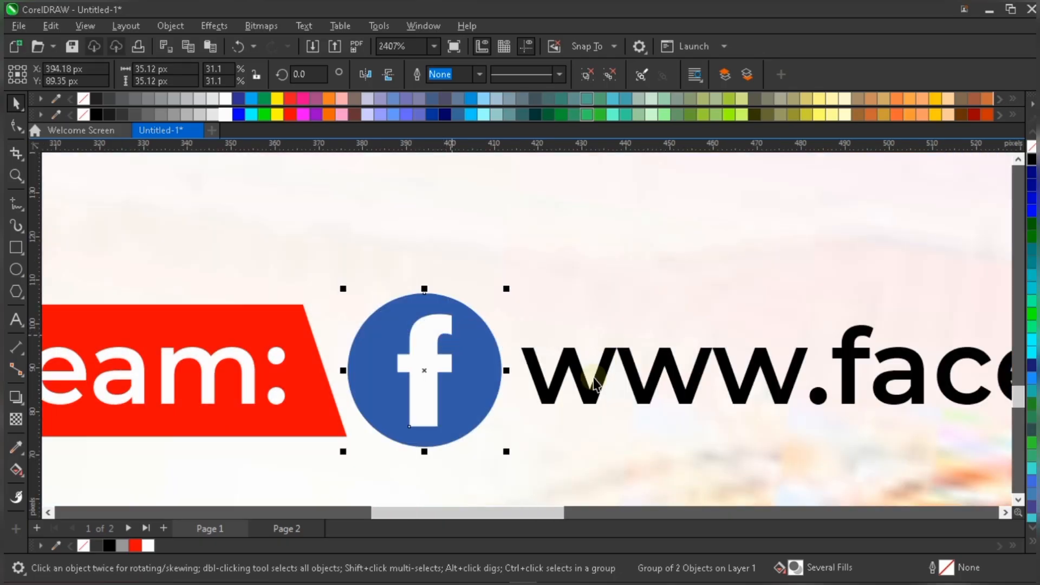
scroll(522, 401, down, 13)
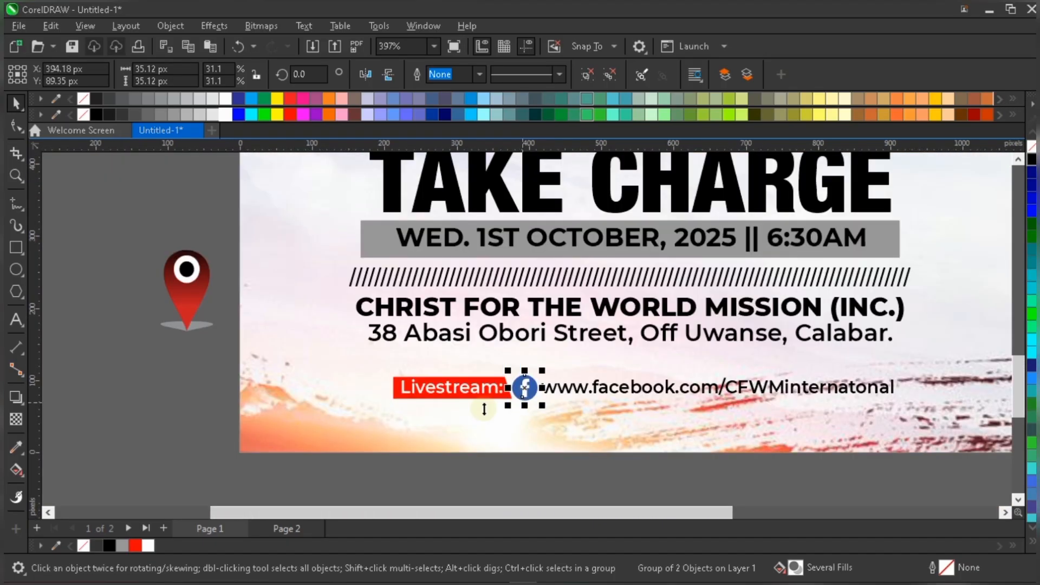
click(408, 419)
scroll(440, 421, down, 1)
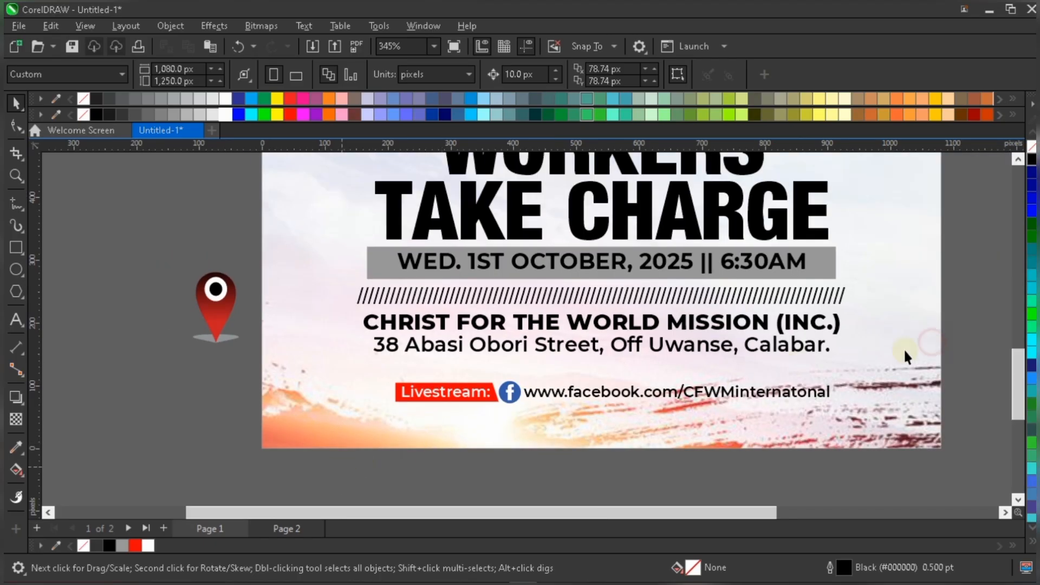
Step: Group the livestream label, Facebook icon and web address, and centre the group horizontally on the flyer background
drag(904, 349, 897, 350)
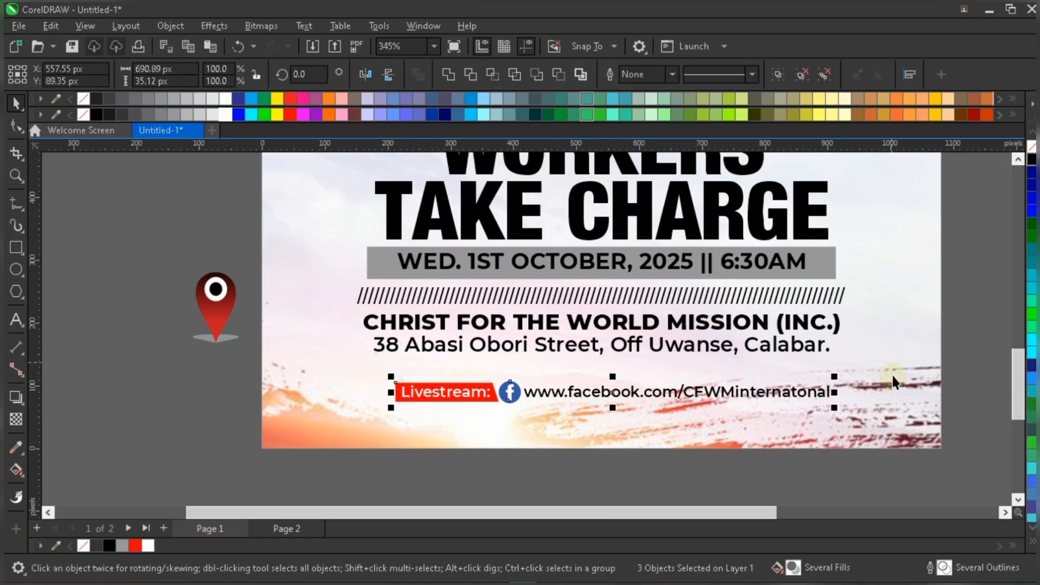
key(ctrl+g)
shift+click(877, 367)
key(c)
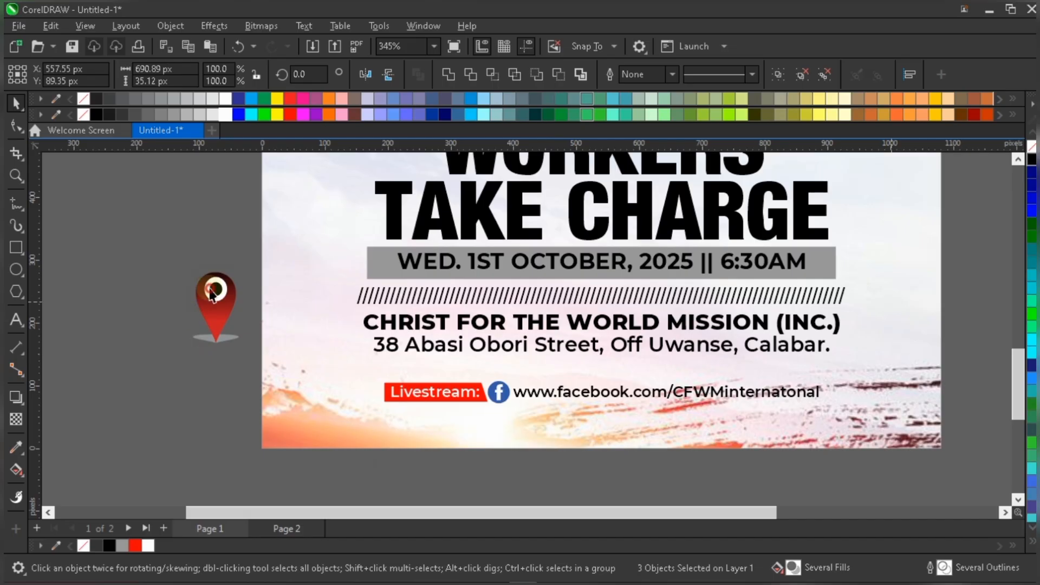
Step: Scale the red location pin down to about 26 × 41 px and place it directly before the church name
drag(186, 268, 231, 317)
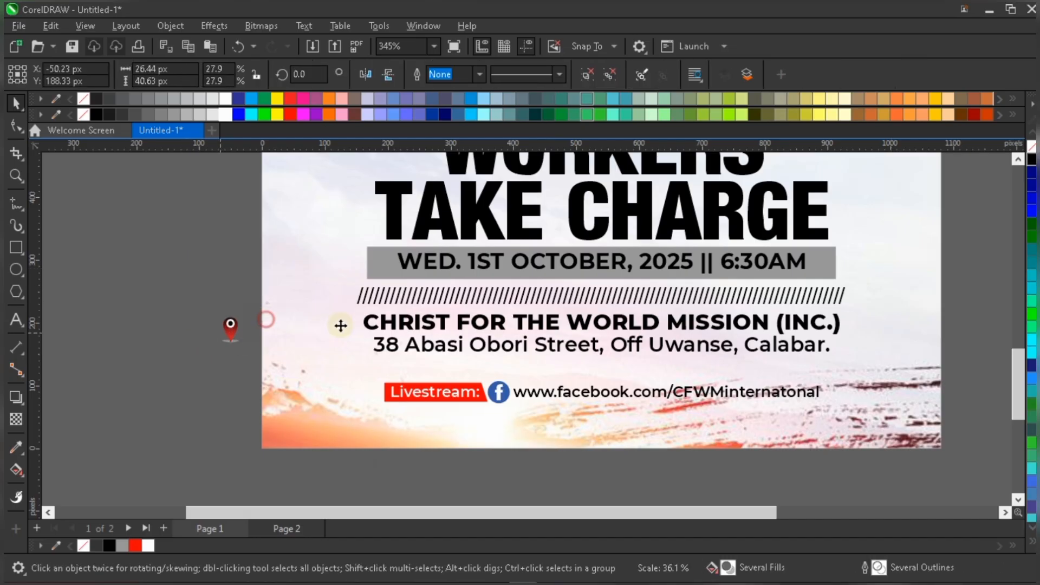
drag(358, 328, 351, 320)
Step: Left-align the street address line with the church name above it
scroll(379, 346, up, 1)
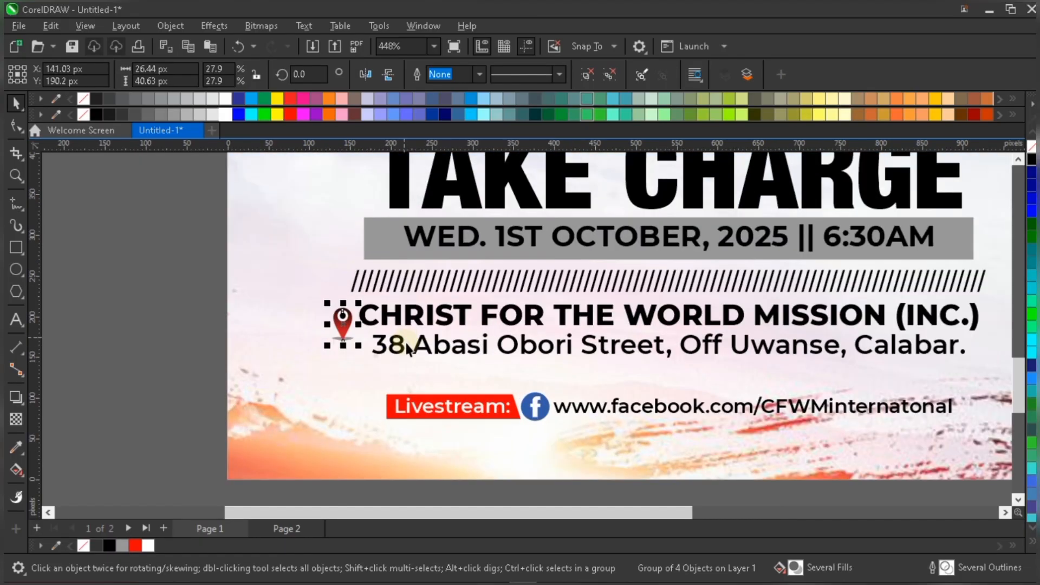
scroll(455, 320, up, 1)
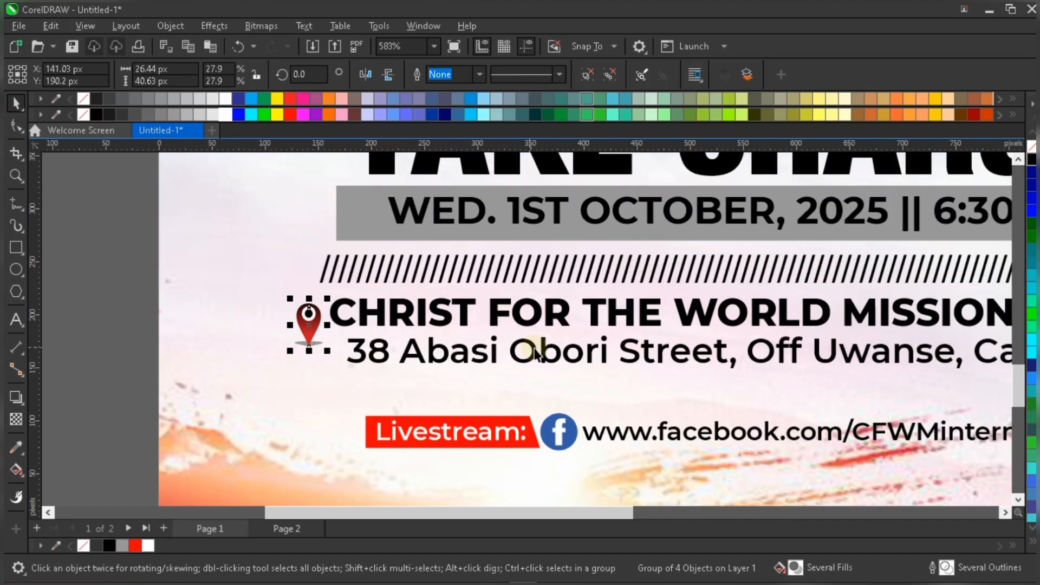
click(551, 351)
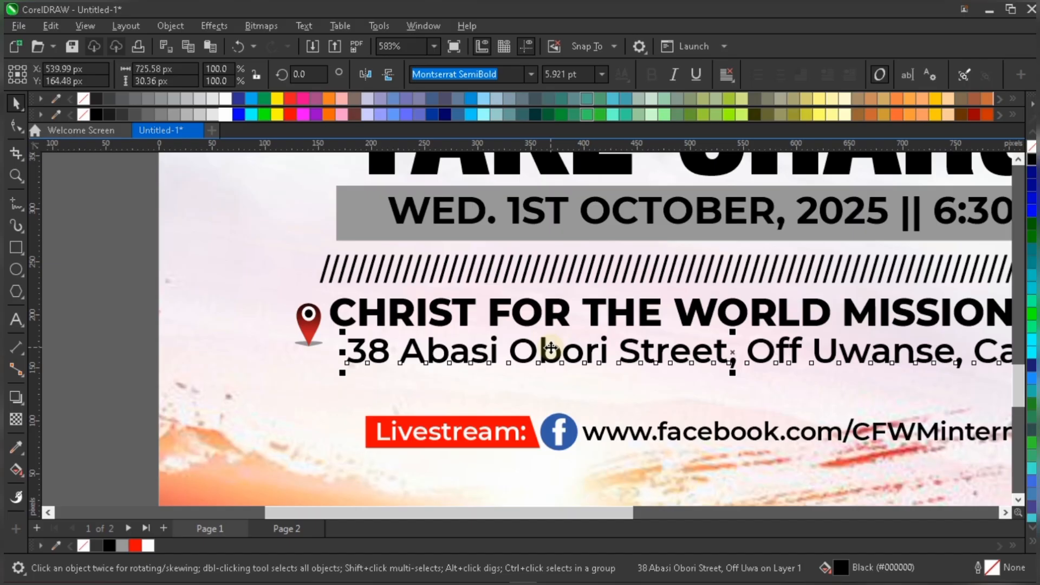
shift+click(564, 324)
key(l)
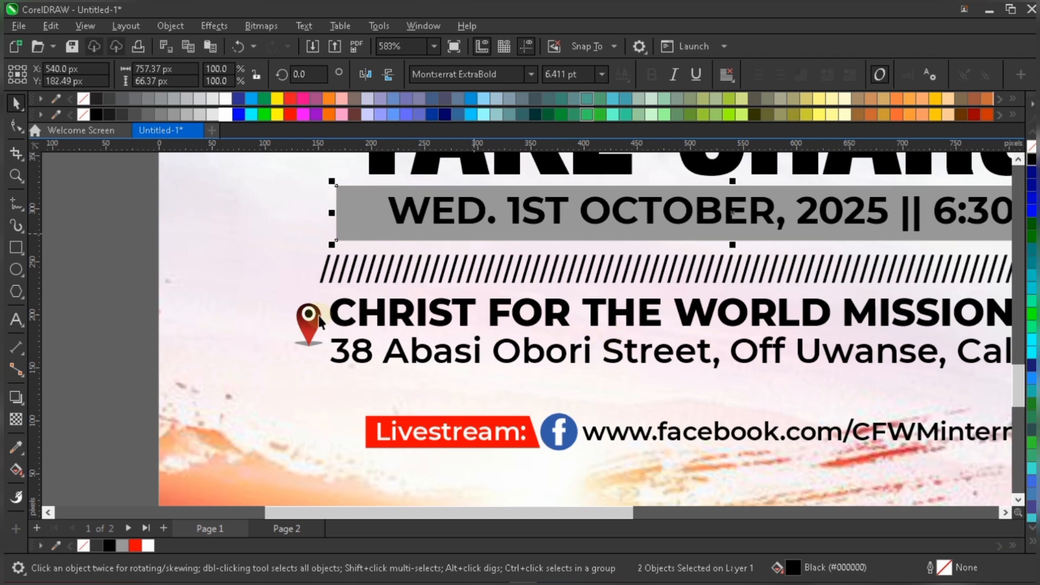
Step: Enlarge the location pin to about 40 × 62 px beside the two text lines and align its bottom with the address line
click(305, 328)
drag(289, 355, 268, 366)
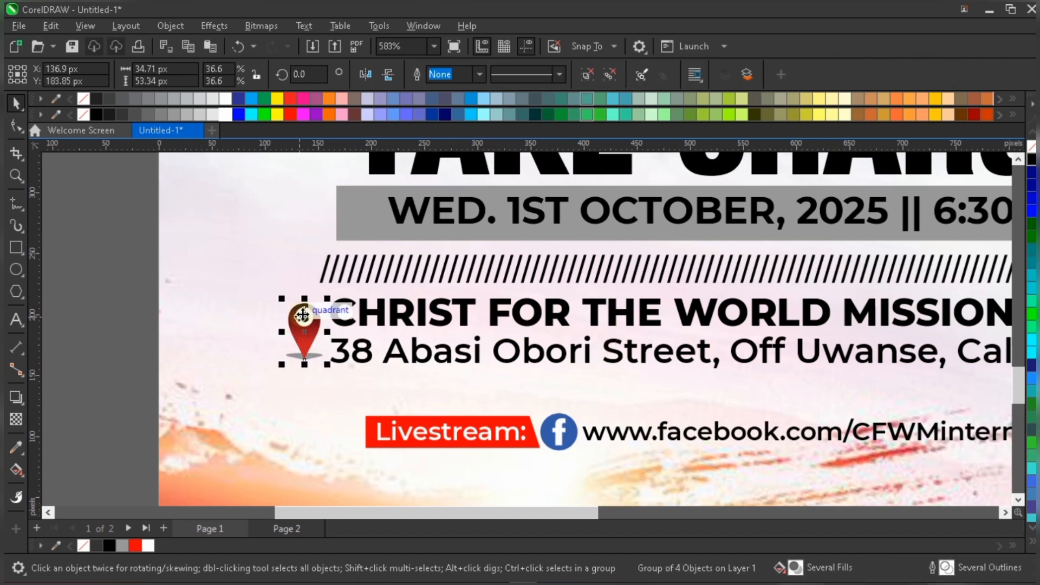
scroll(295, 303, up, 1)
drag(270, 286, 316, 307)
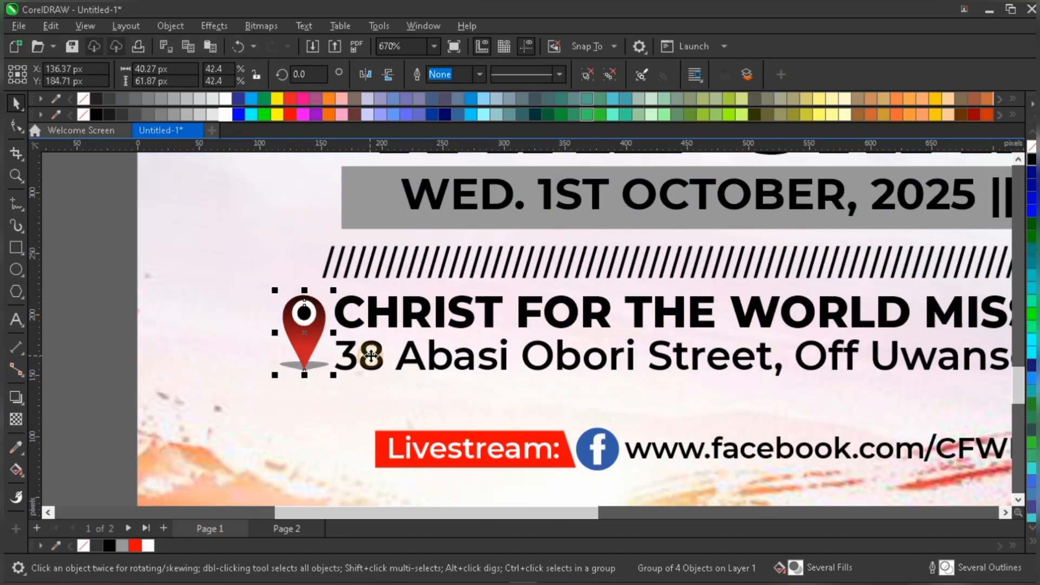
shift+click(371, 356)
key(e)
key(Escape)
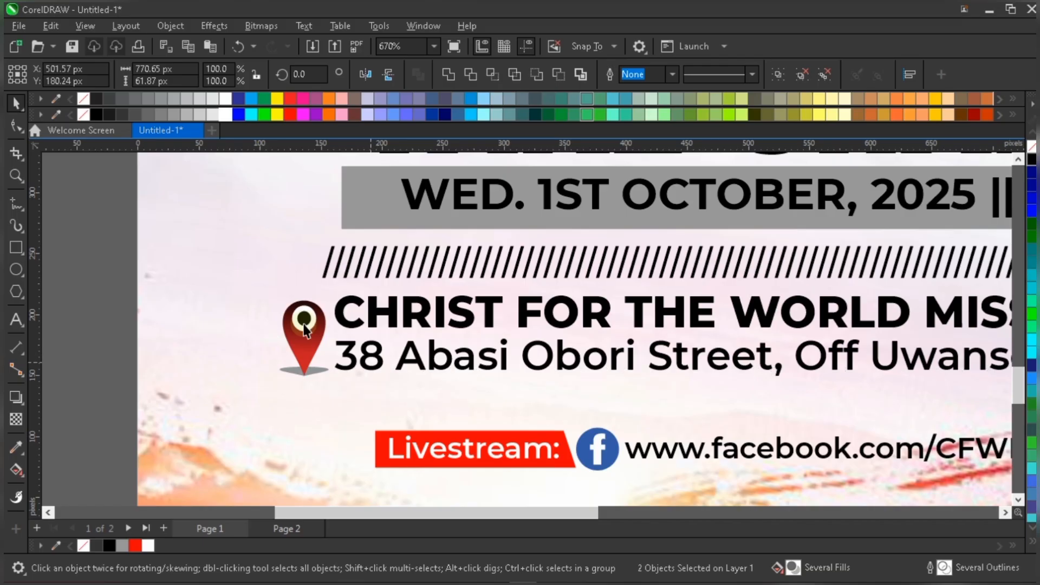
Step: Scale the location pin up slightly to about 43 × 65 px, extending it up and away from the text
click(306, 331)
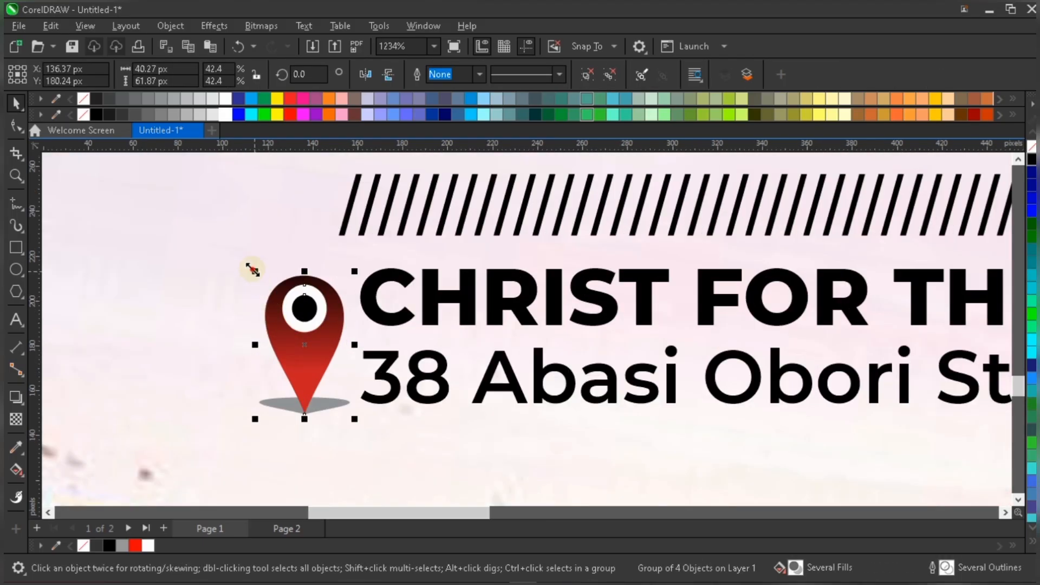
drag(238, 256, 232, 248)
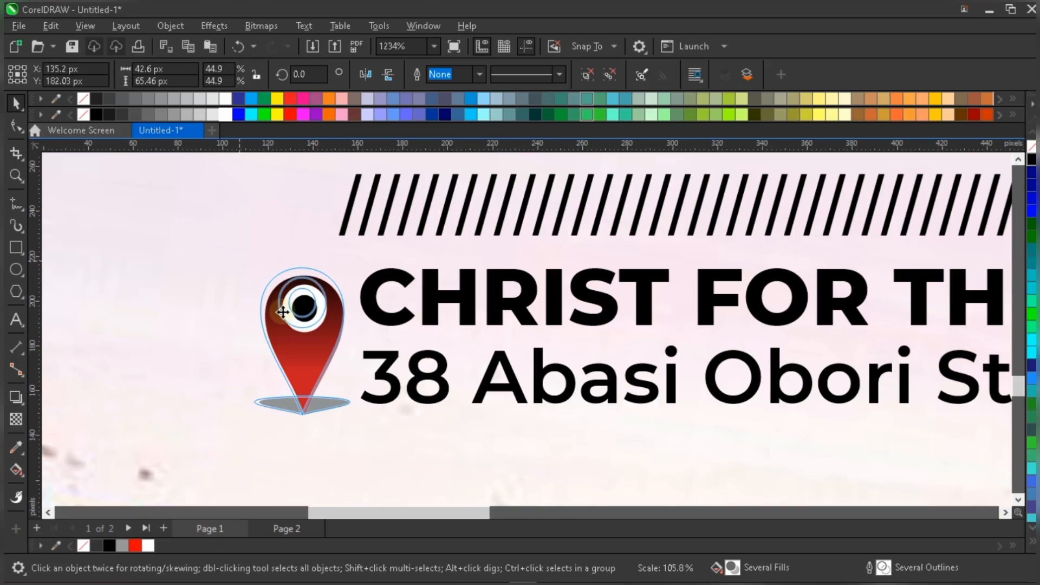
scroll(281, 352, down, 4)
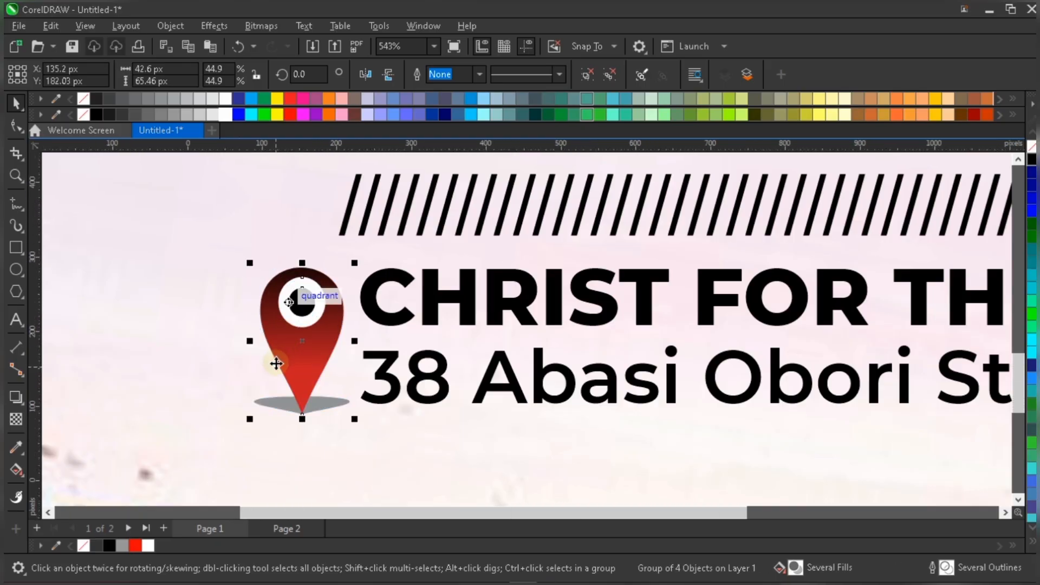
scroll(287, 363, down, 1)
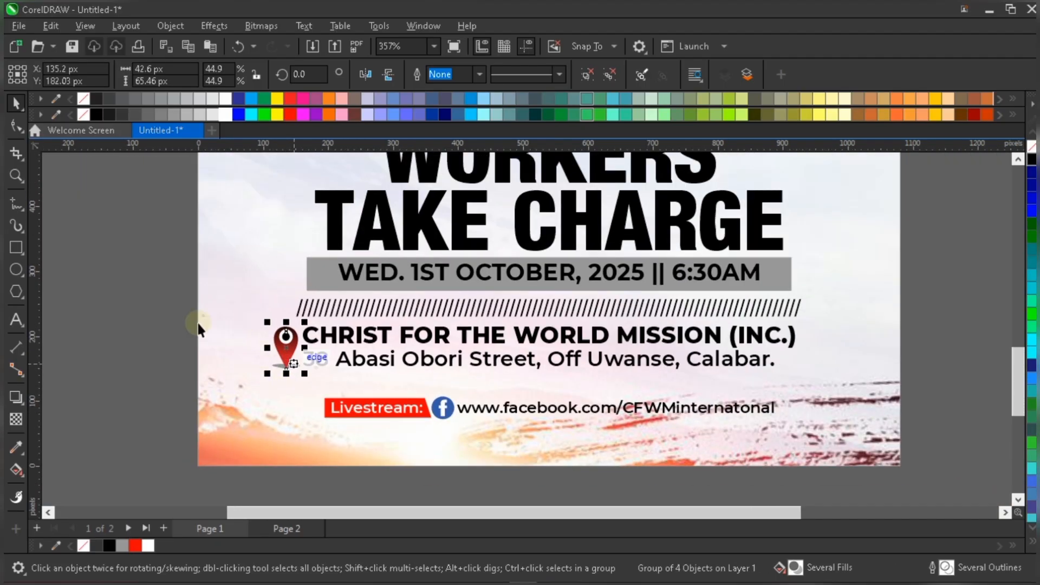
drag(158, 311, 845, 380)
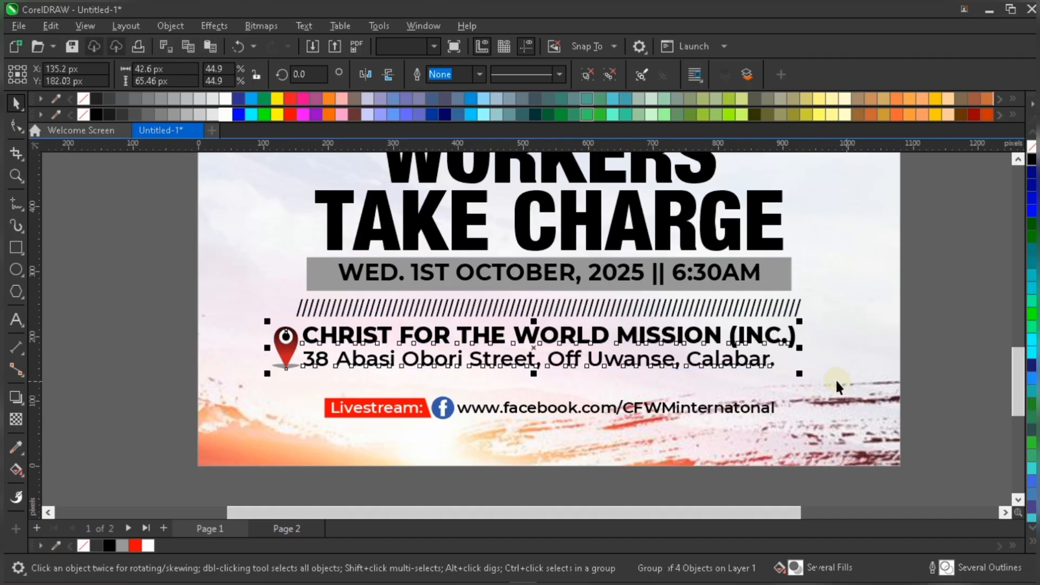
key(ctrl+g)
click(943, 328)
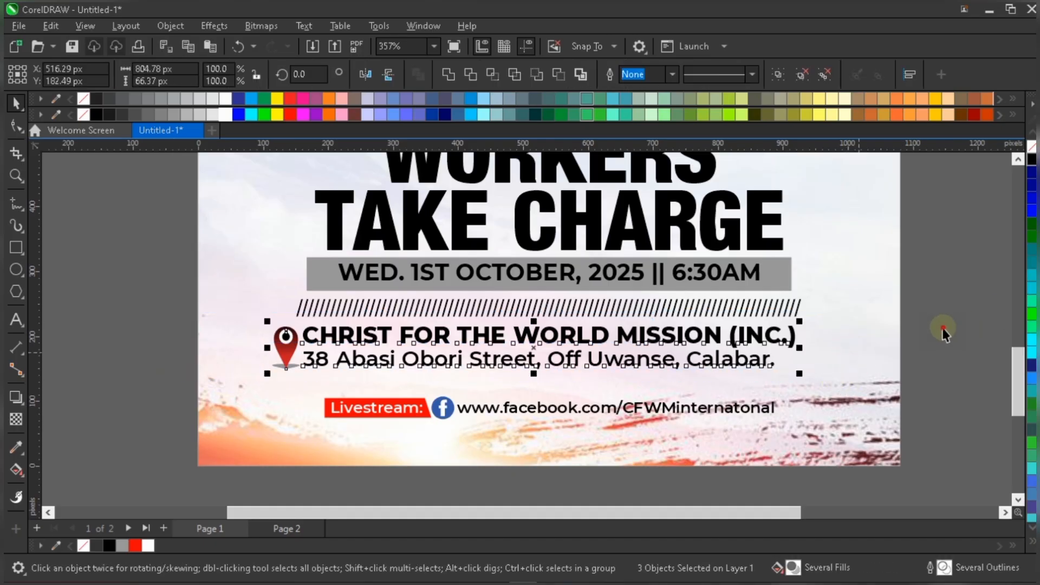
Step: Scale up the street address line from its start until its end lines up with the end of the church name
click(769, 365)
click(767, 365)
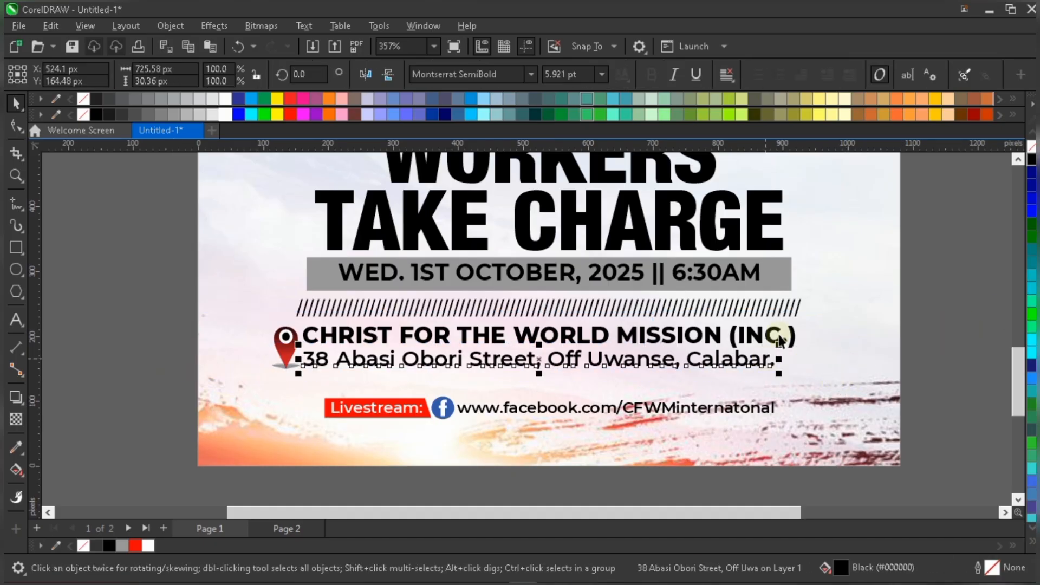
click(778, 373)
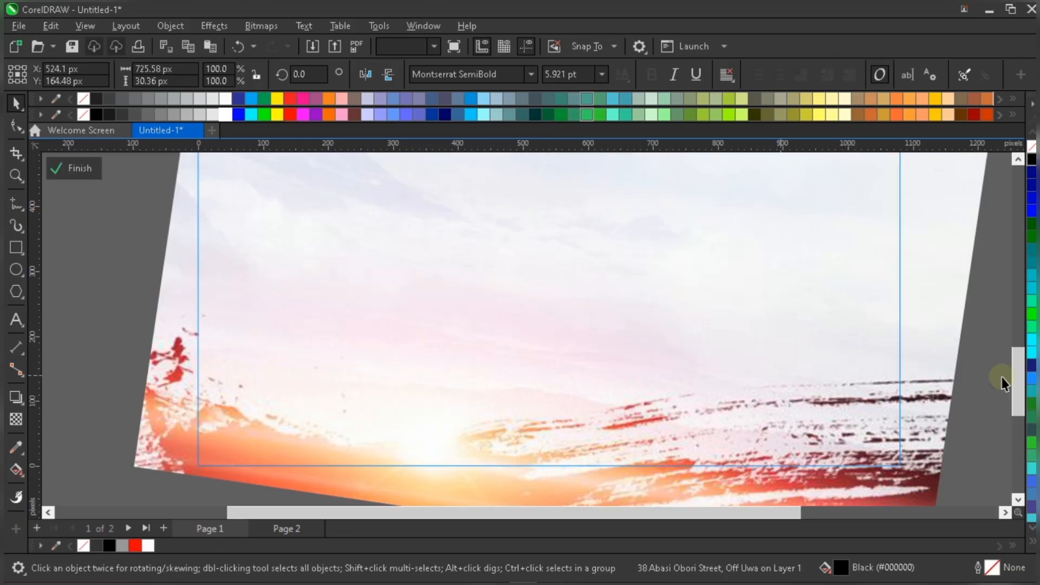
ctrl+click(983, 368)
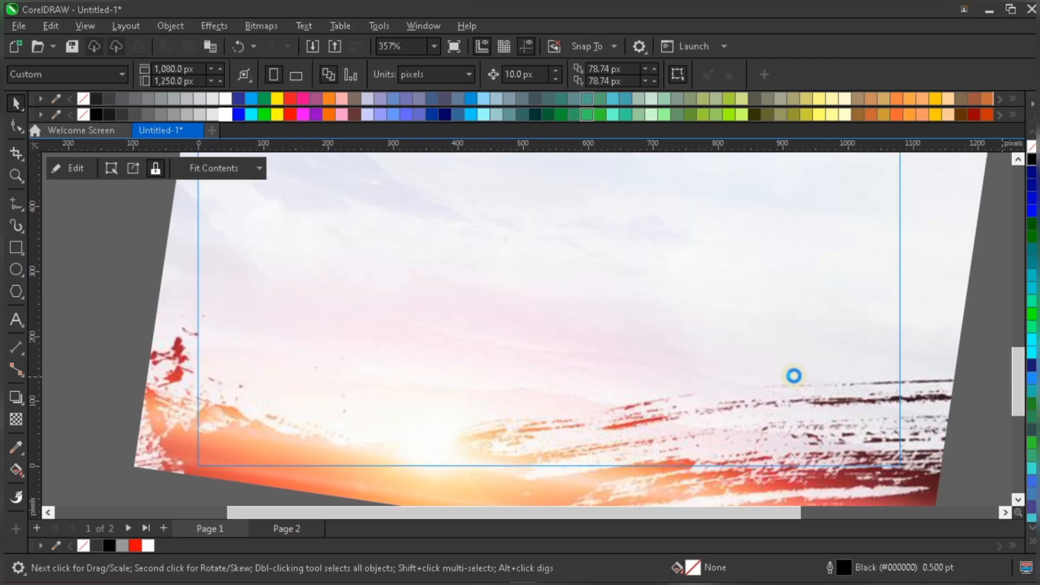
click(769, 369)
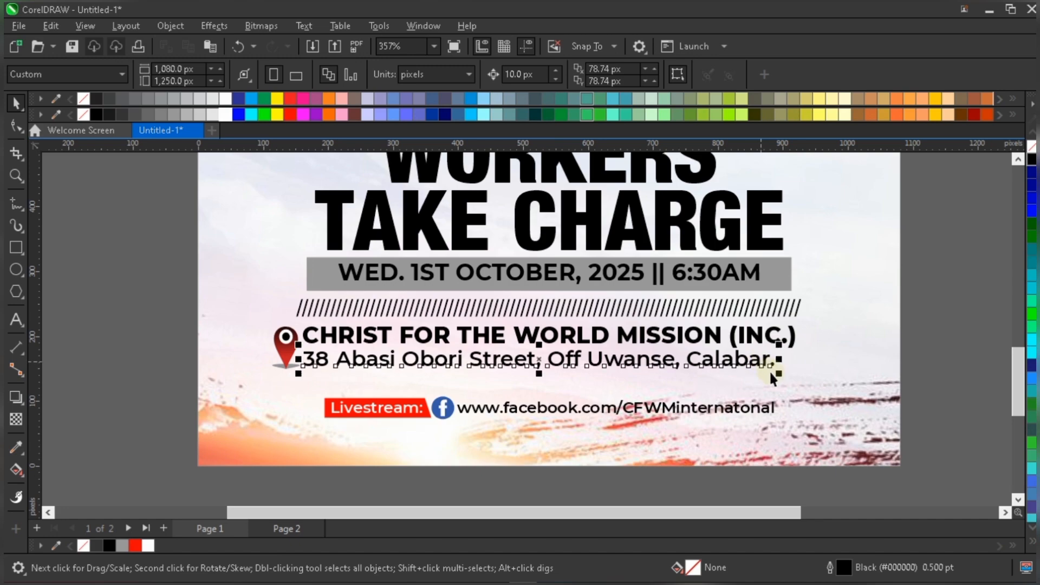
drag(785, 382, 796, 387)
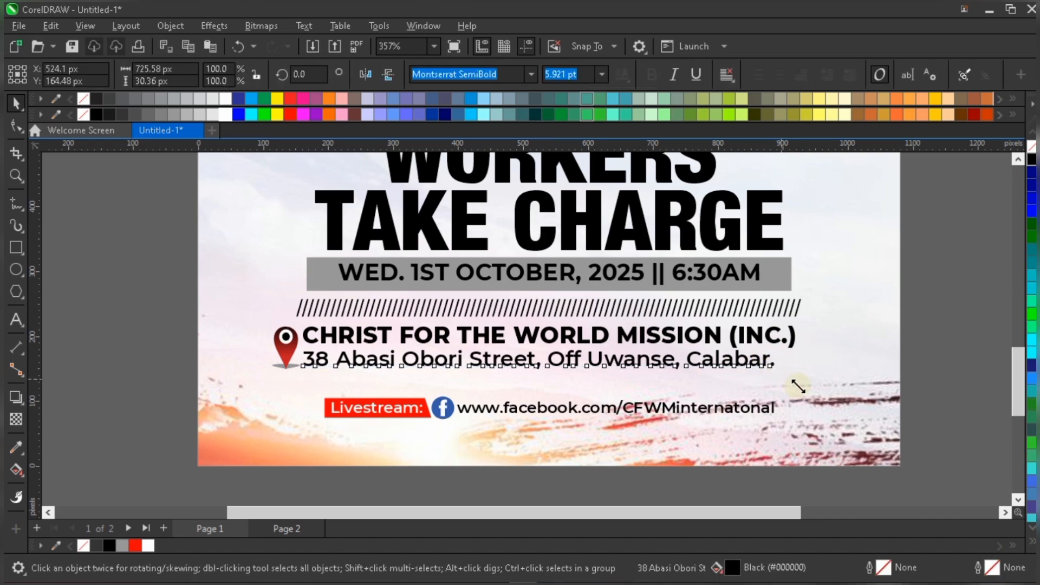
Step: Group the location pin, church name and address line, and centre the group horizontally on the flyer
shift+click(789, 340)
shift+click(293, 342)
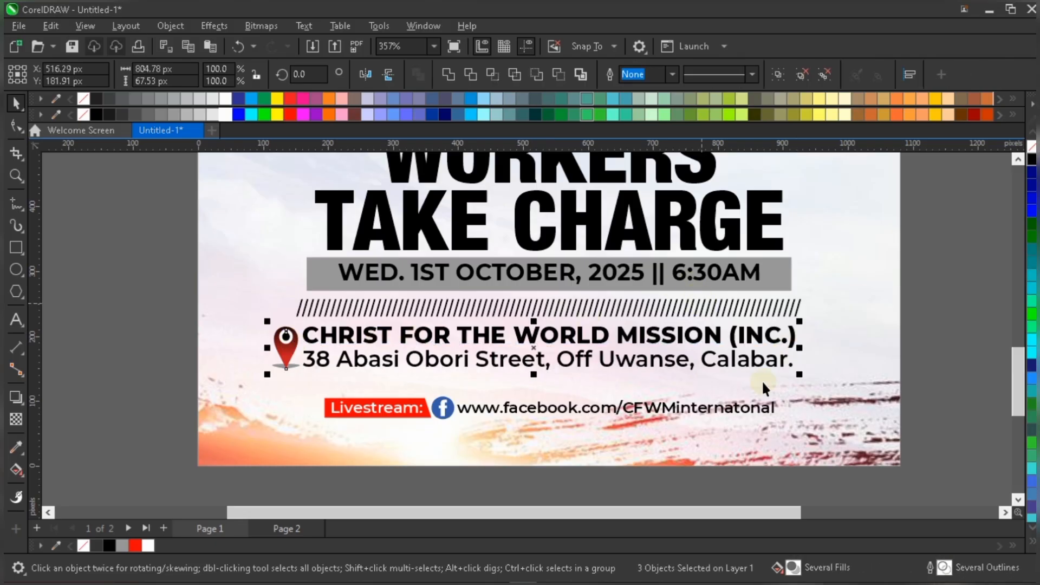
key(c)
click(716, 408)
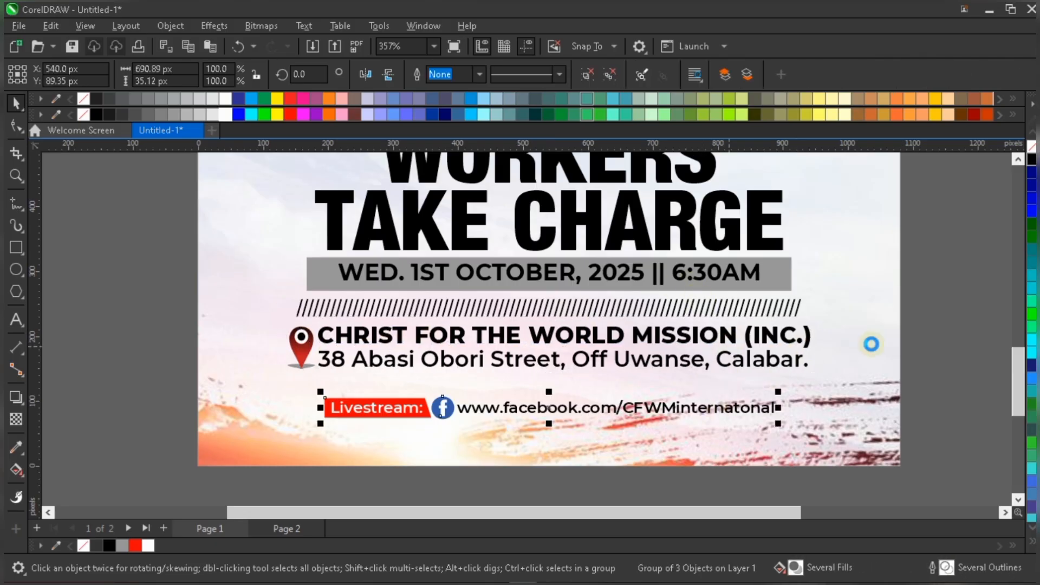
shift+click(729, 344)
key(ctrl+g)
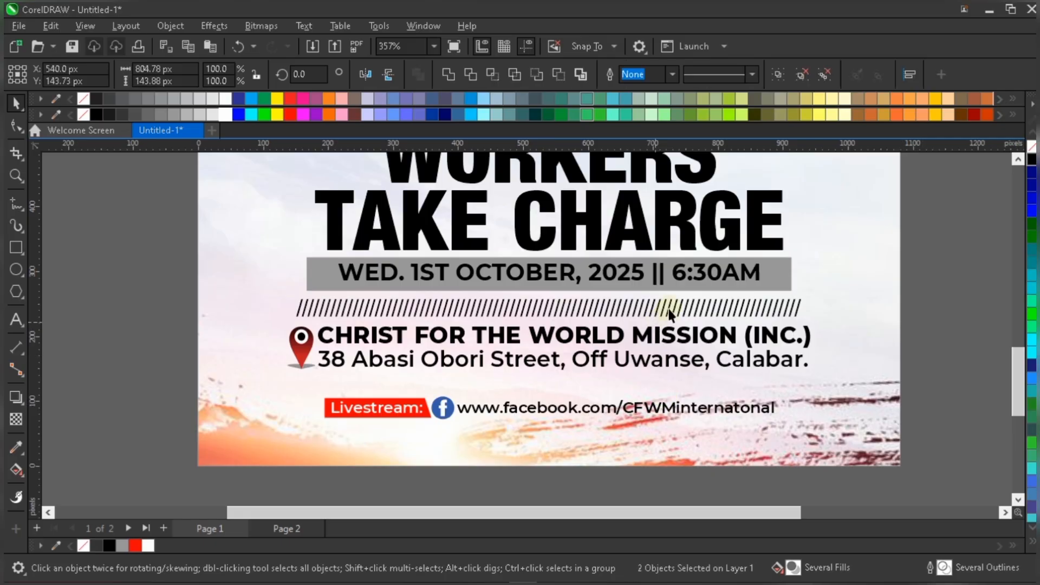
click(668, 310)
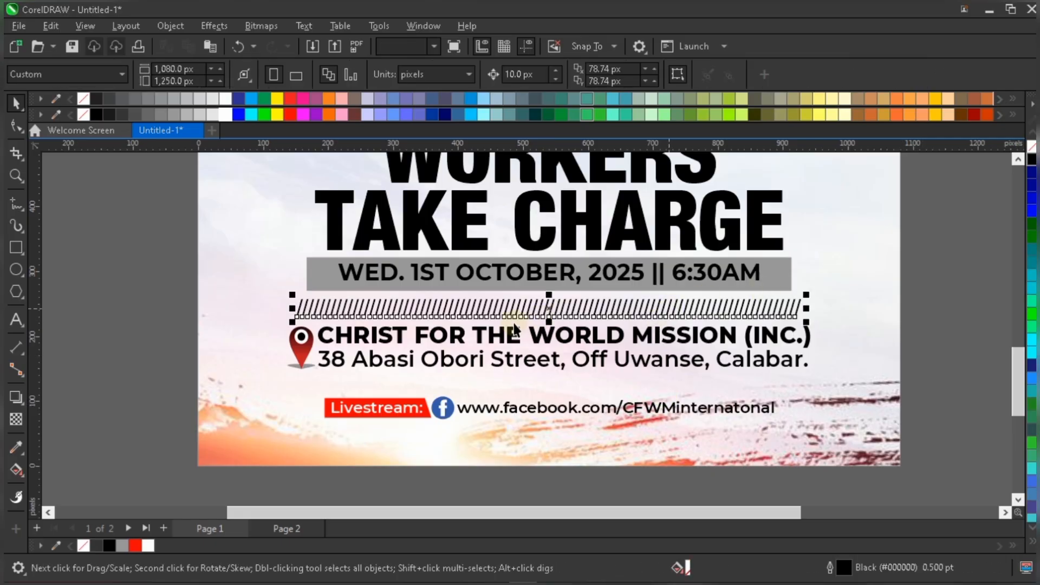
click(911, 313)
Step: Nudge the church name and address group and the livestream group down by 10 px each
key(shift+F4)
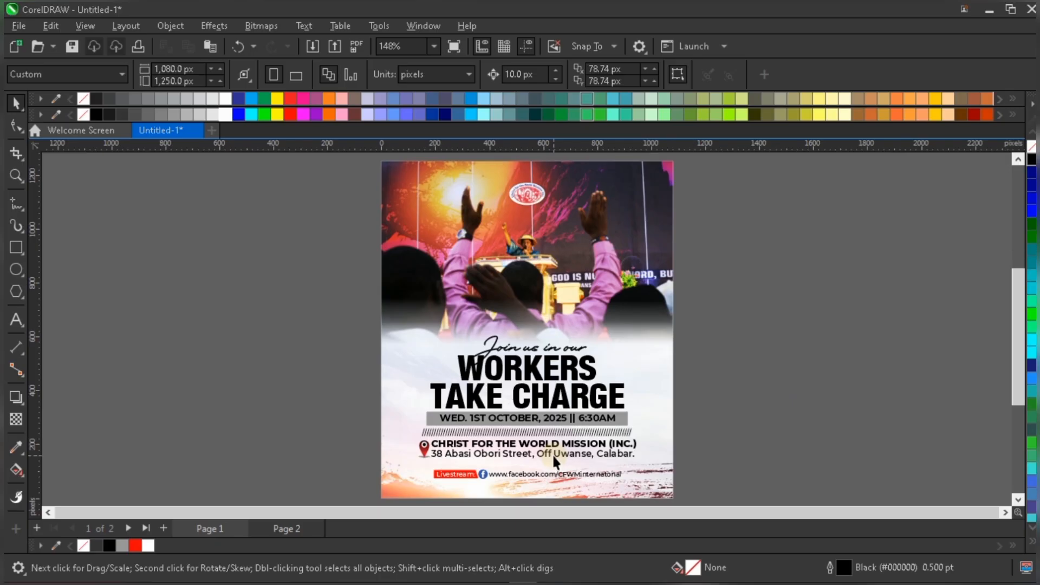
scroll(553, 454, up, 1)
click(619, 449)
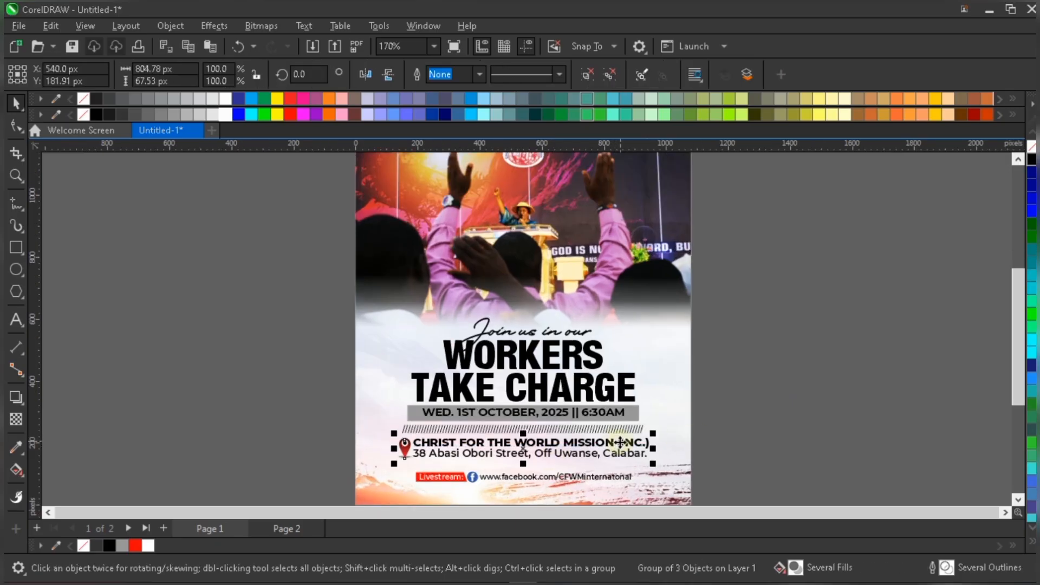
click(589, 467)
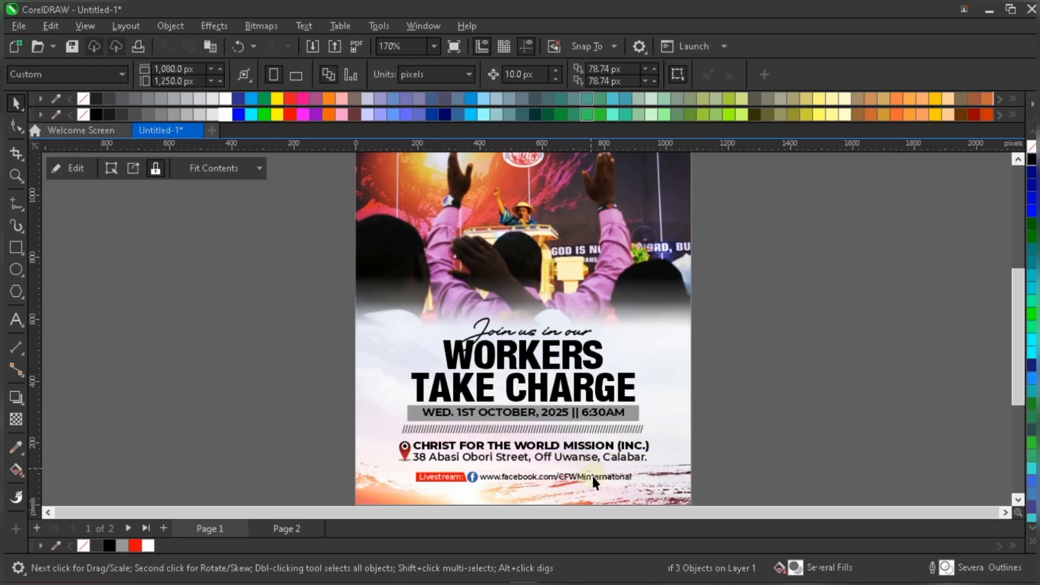
click(595, 477)
key(Down)
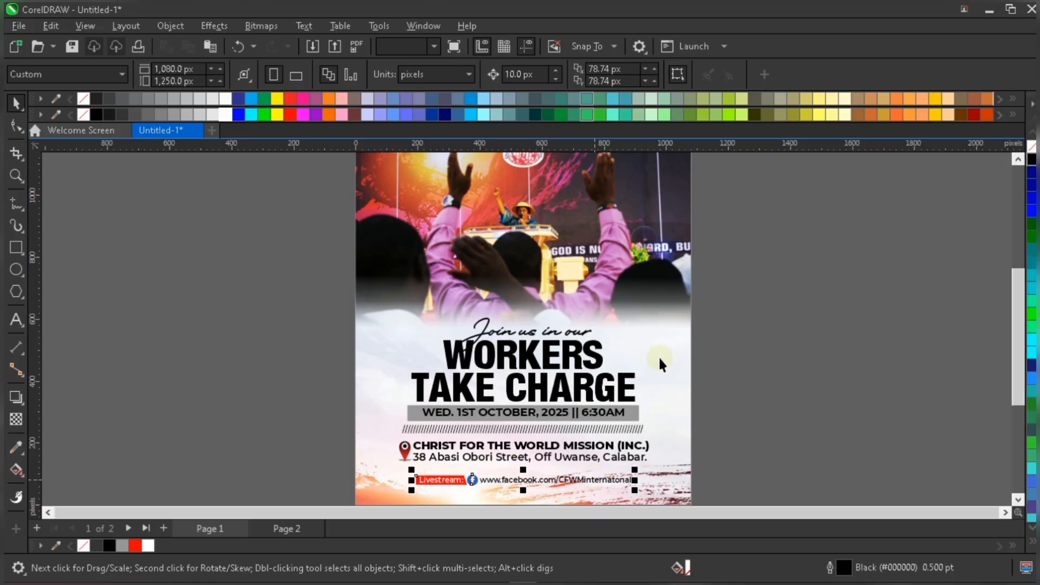
Step: Give the "Join us in our" script text a red #FF0000 fill and outline
click(533, 337)
click(531, 335)
scroll(531, 334, up, 1)
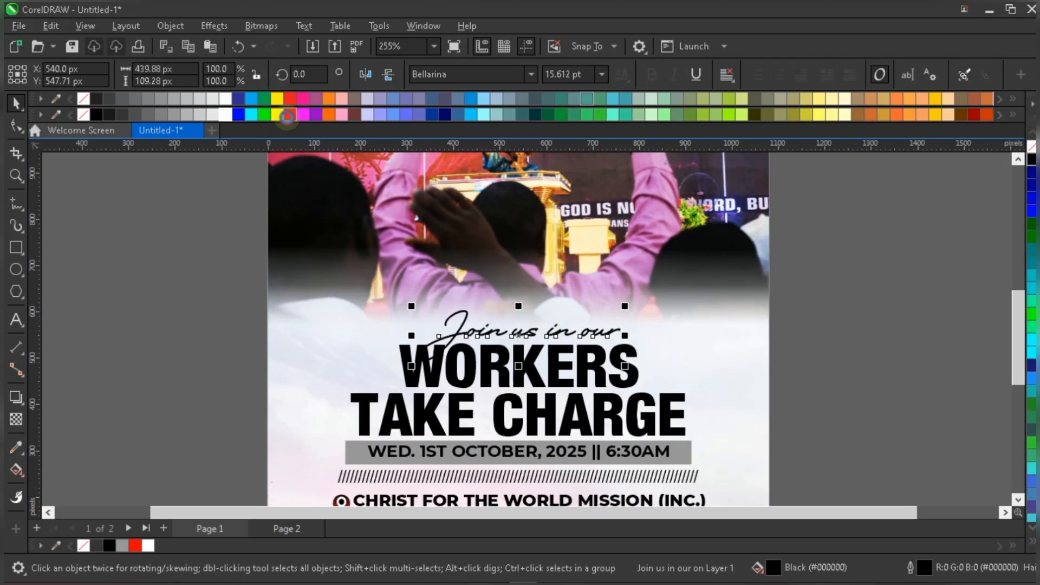
click(287, 114)
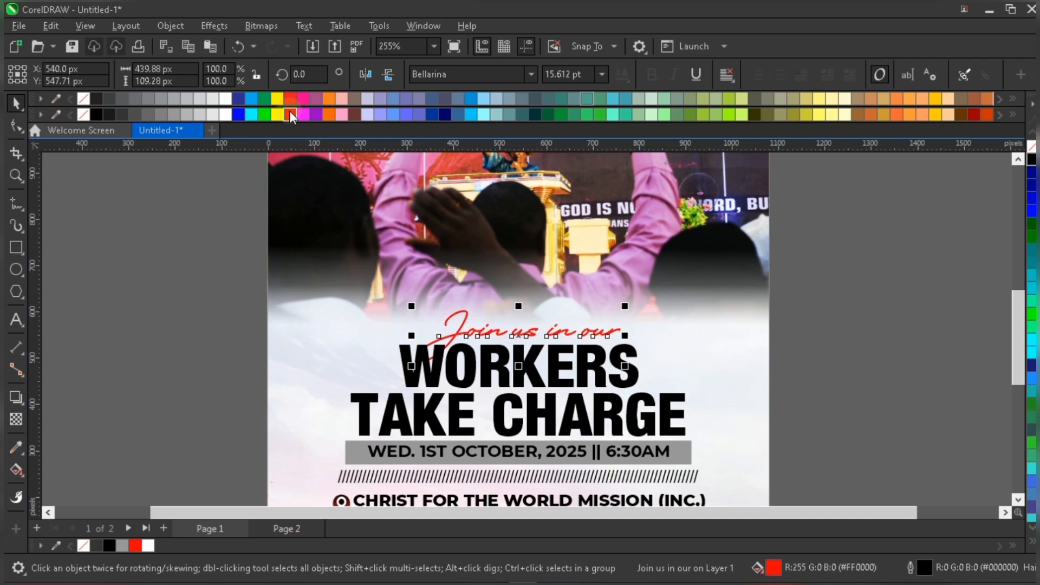
right_click(291, 115)
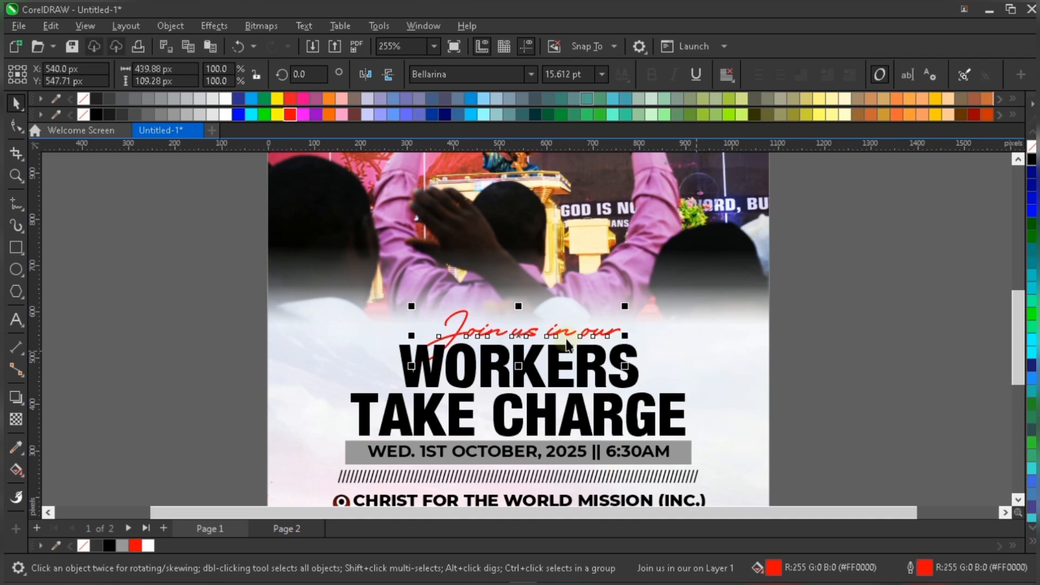
Step: Scale the "Join us in our" text up around its centre to about 451.5 × 112 px
scroll(566, 346, up, 1)
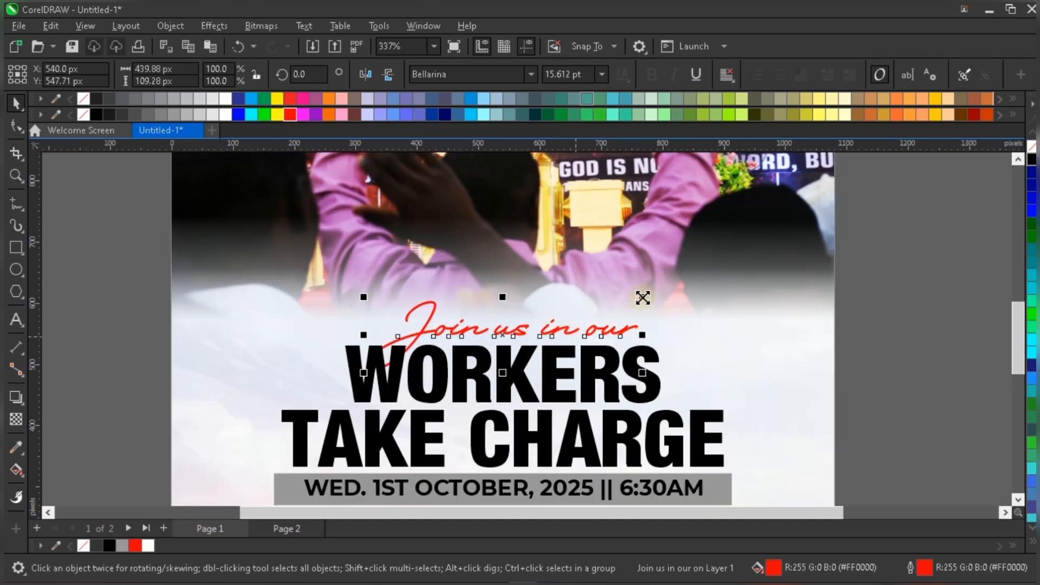
drag(646, 295, 647, 292)
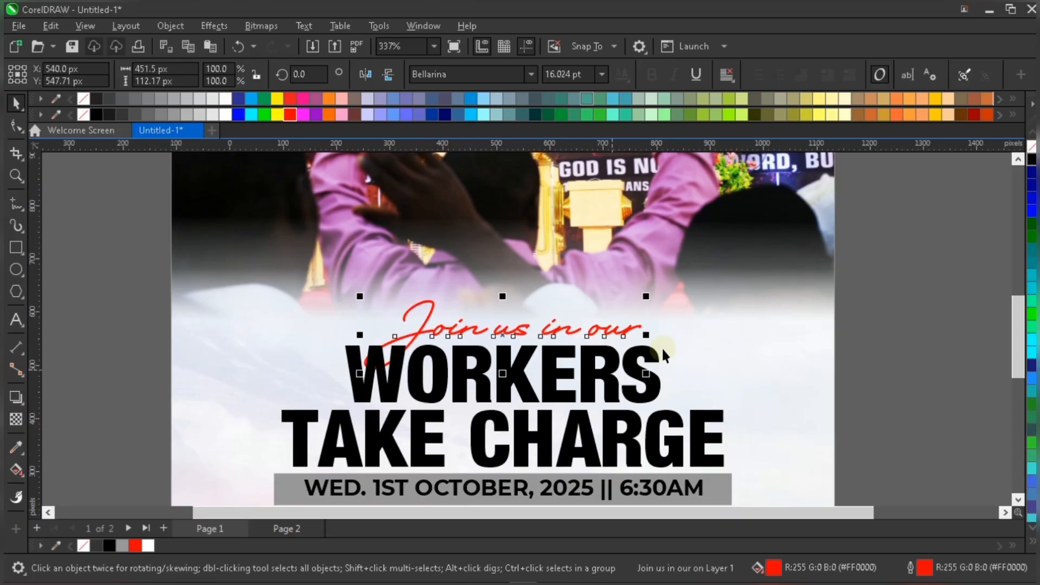
scroll(658, 349, down, 1)
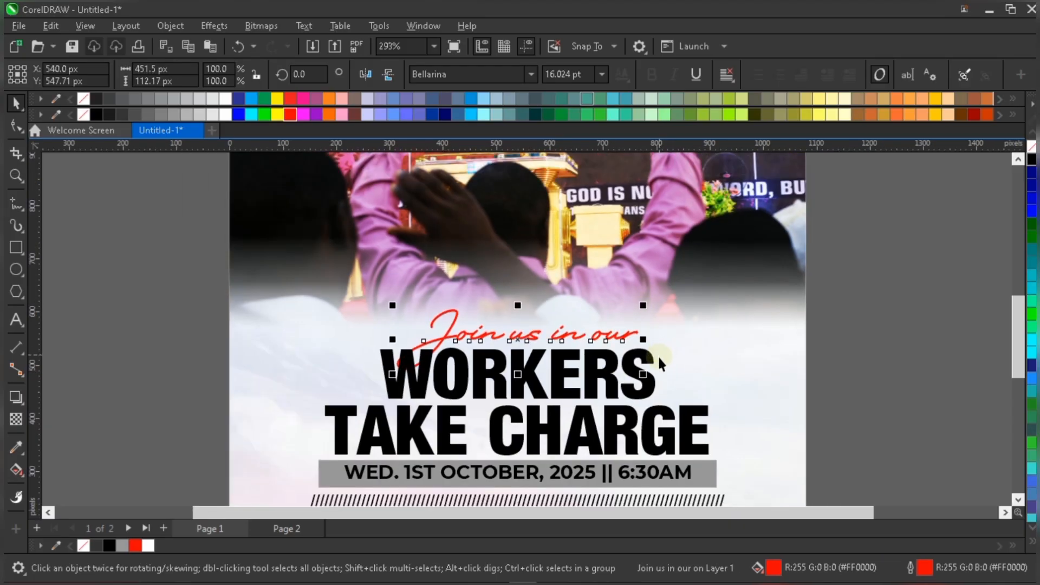
Step: Bring the "Join us in our" script text to the front of the layer, above the WORKERS headline, and deselect it
scroll(514, 337, up, 2)
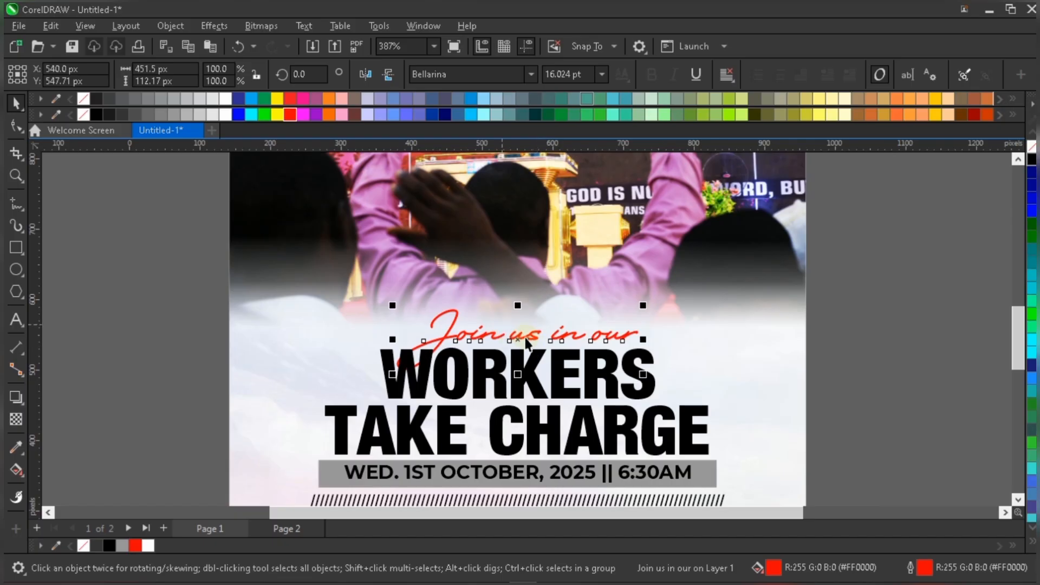
scroll(506, 413, up, 1)
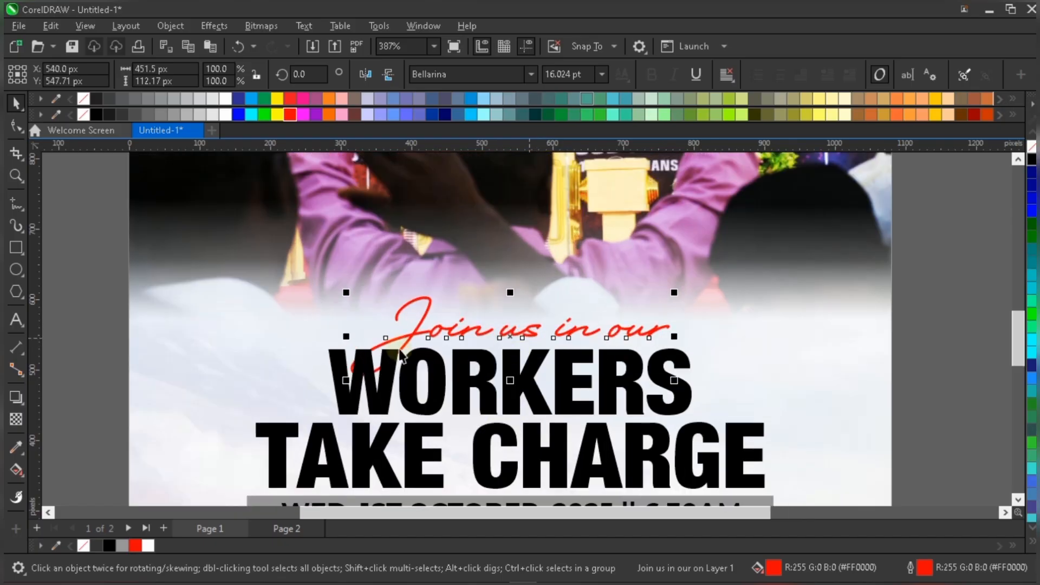
scroll(460, 341, up, 2)
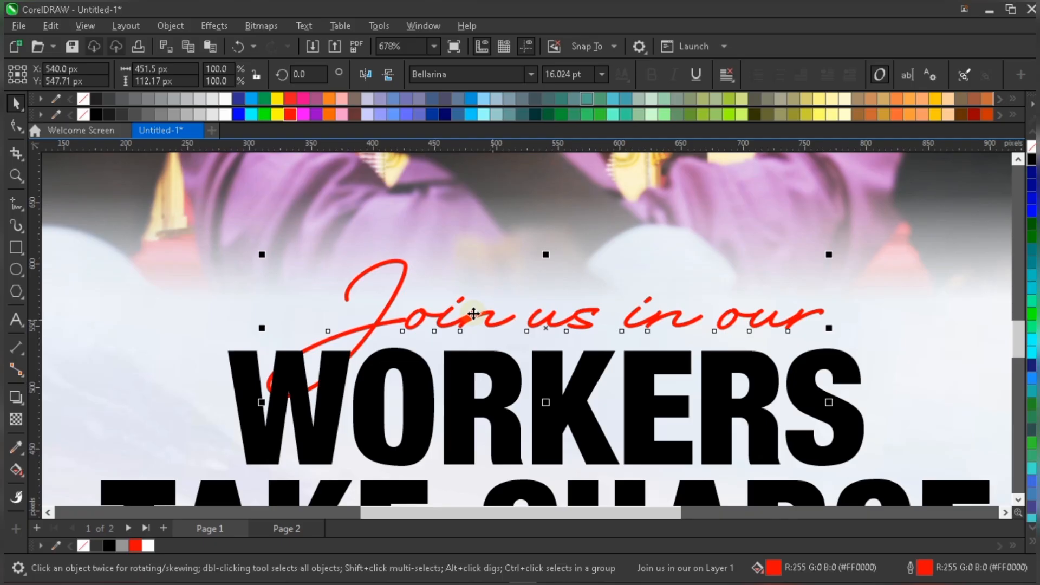
scroll(473, 313, down, 1)
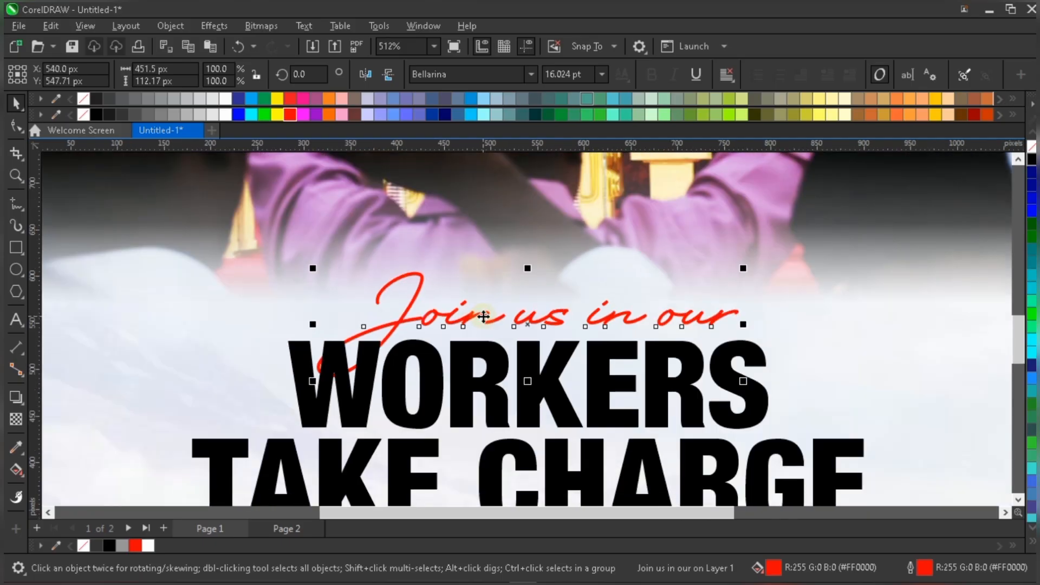
right_click(483, 317)
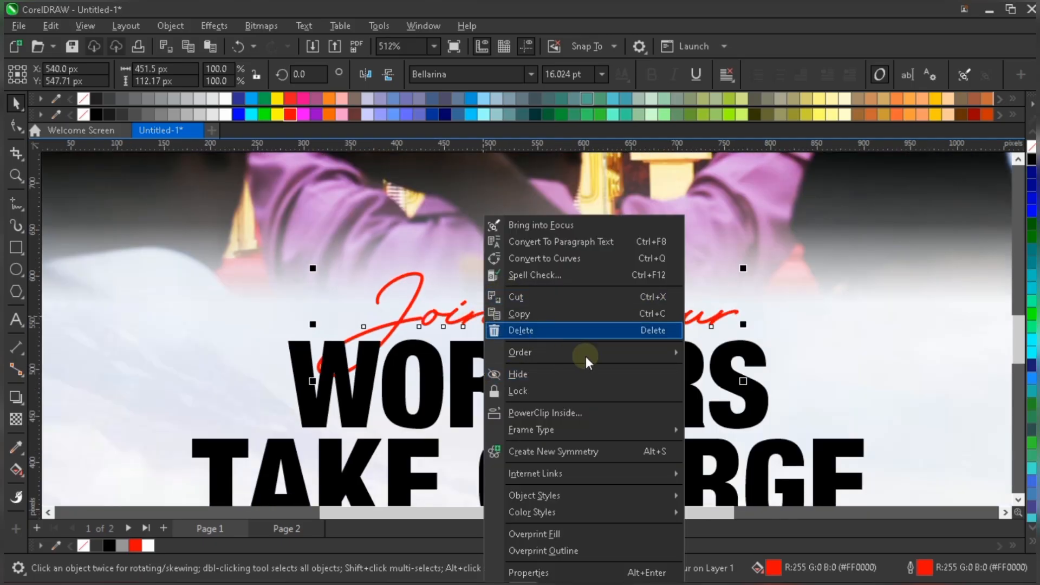
mouse_move(584, 356)
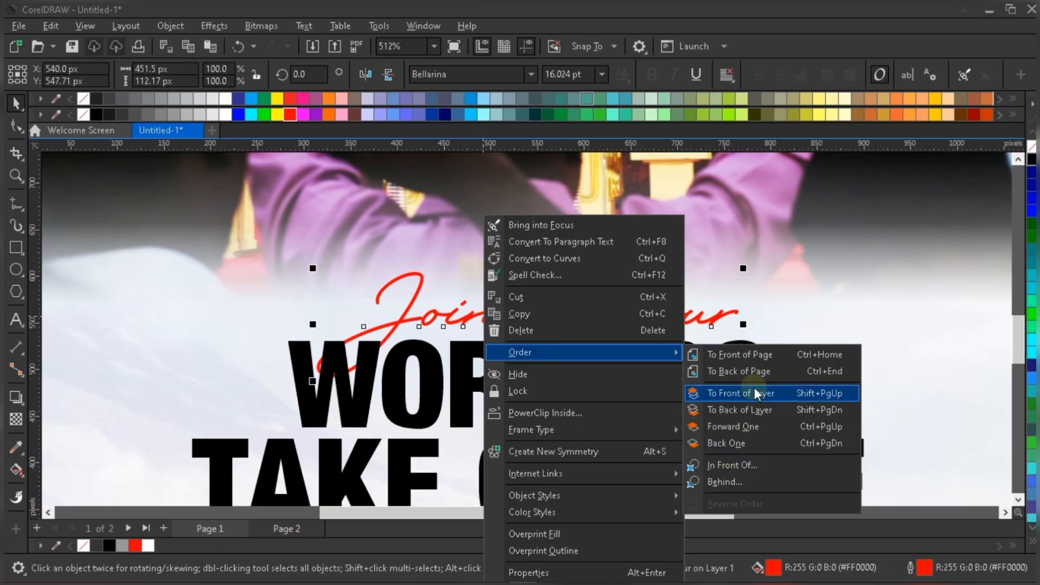
click(760, 391)
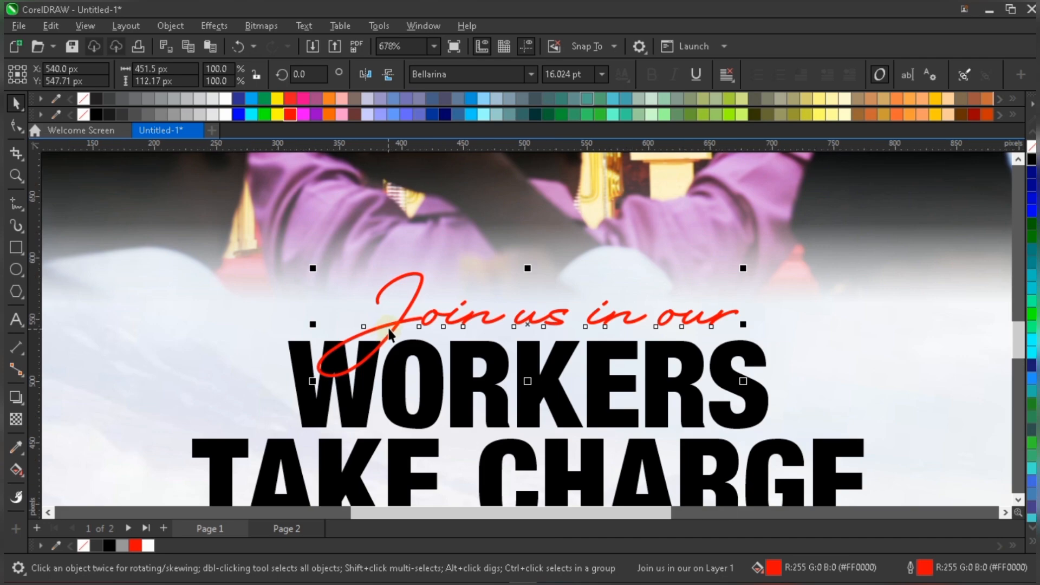
scroll(385, 332, up, 1)
scroll(385, 332, down, 2)
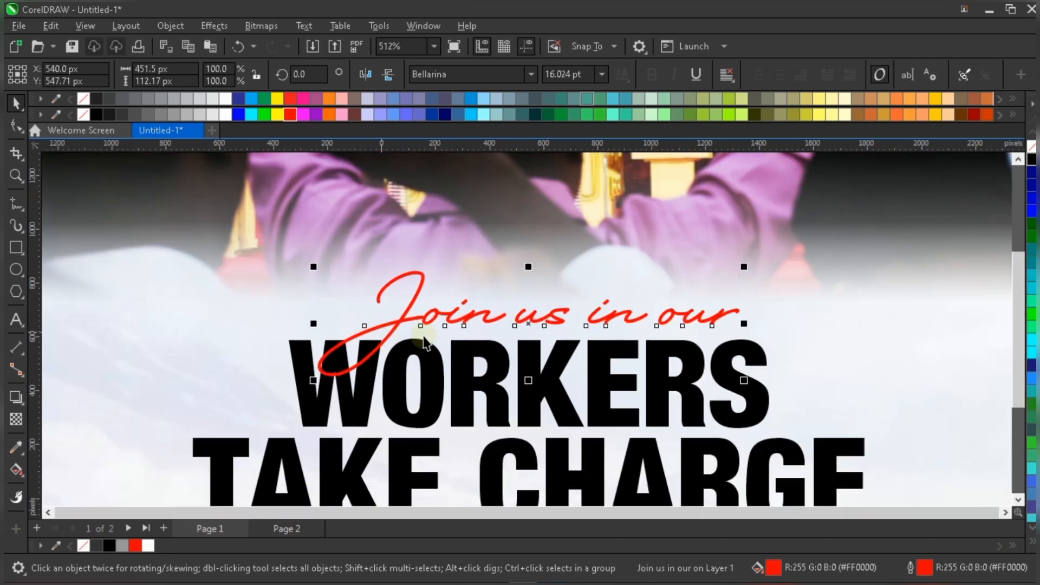
key(shift+F4)
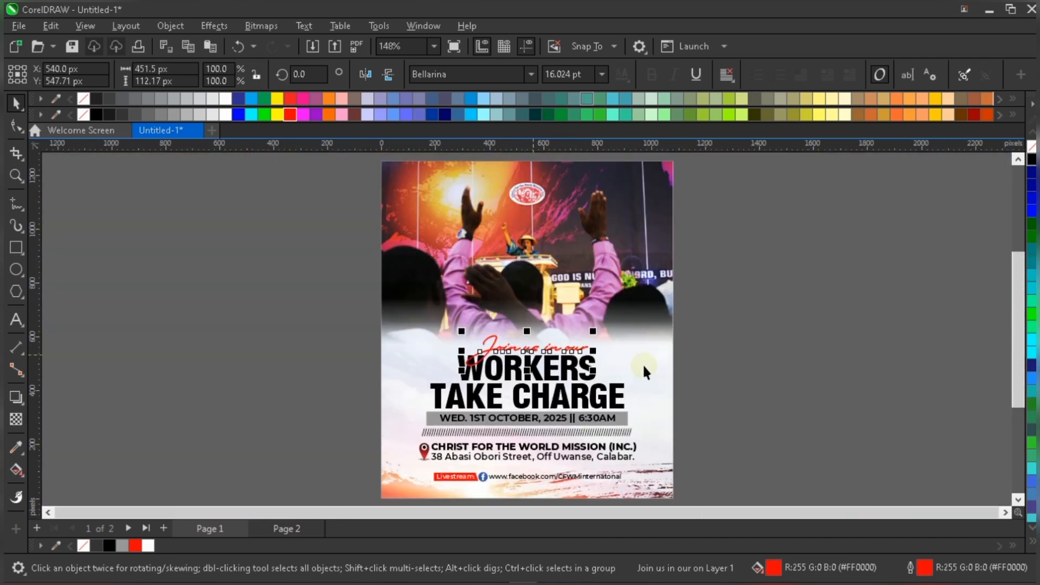
key(Escape)
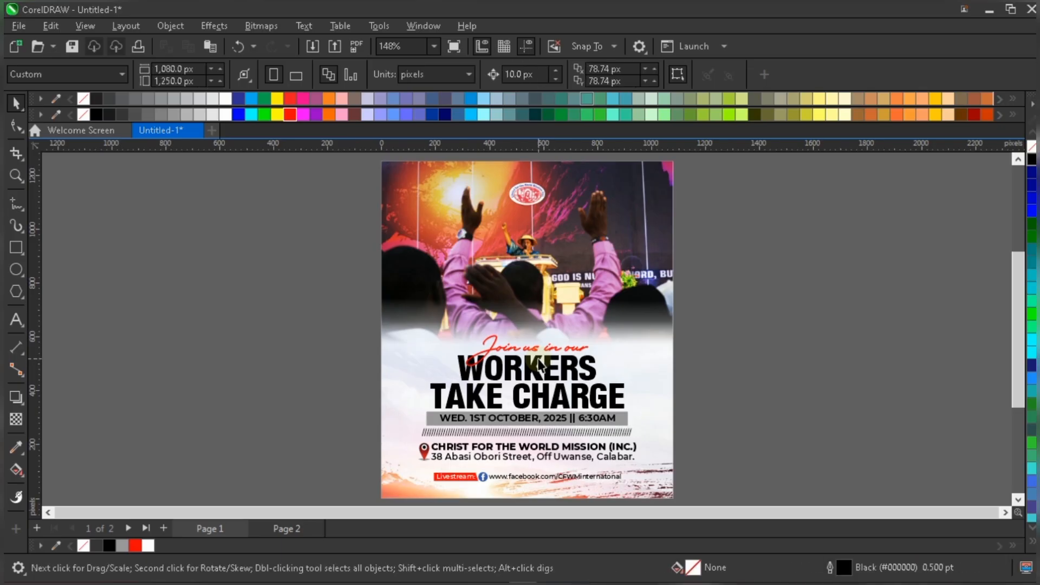
Step: Review the headline, date and address text against the photo on the flyer
scroll(563, 373, up, 1)
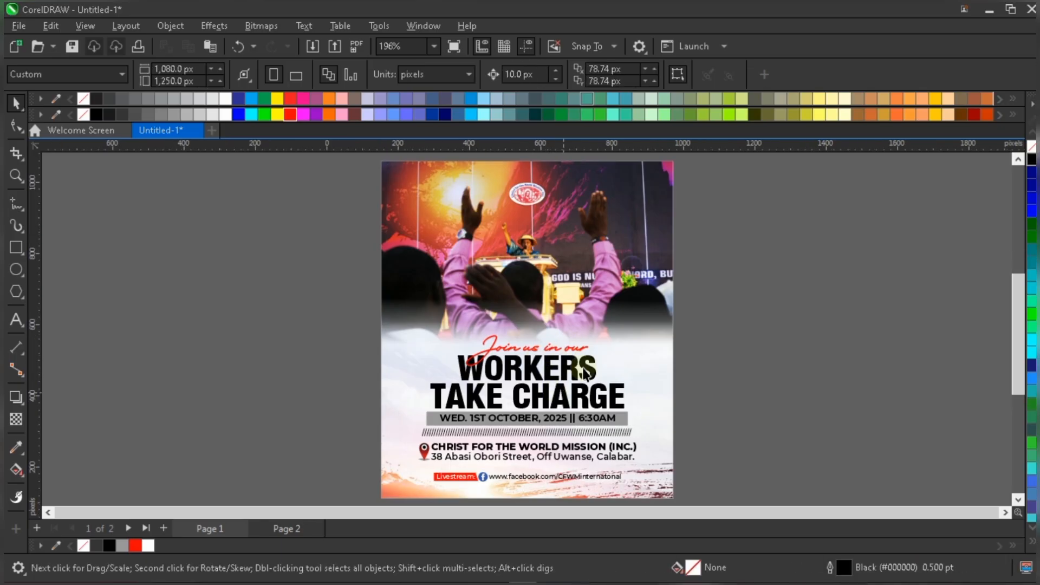
scroll(568, 373, up, 1)
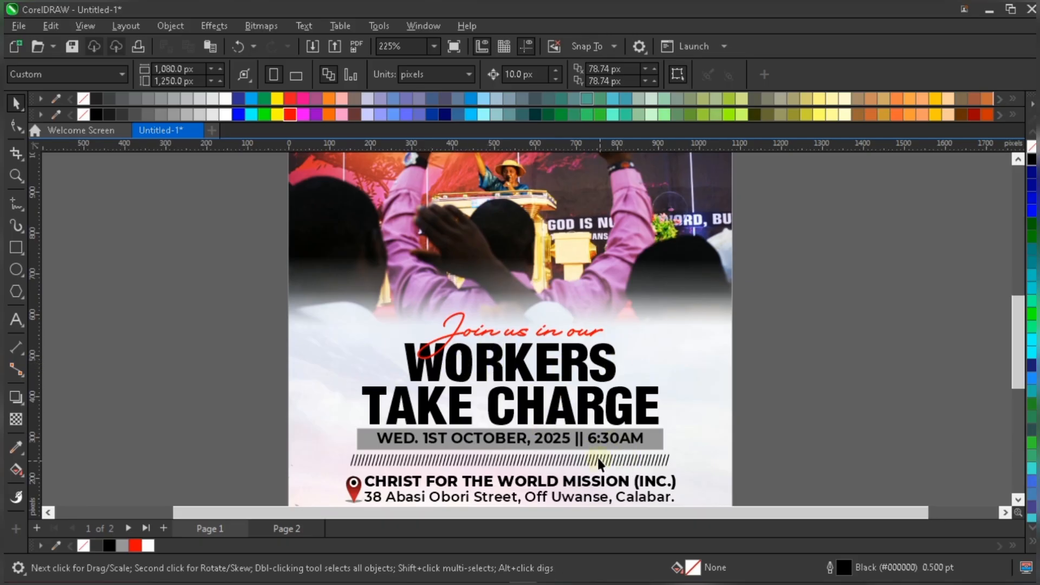
scroll(597, 457, up, 1)
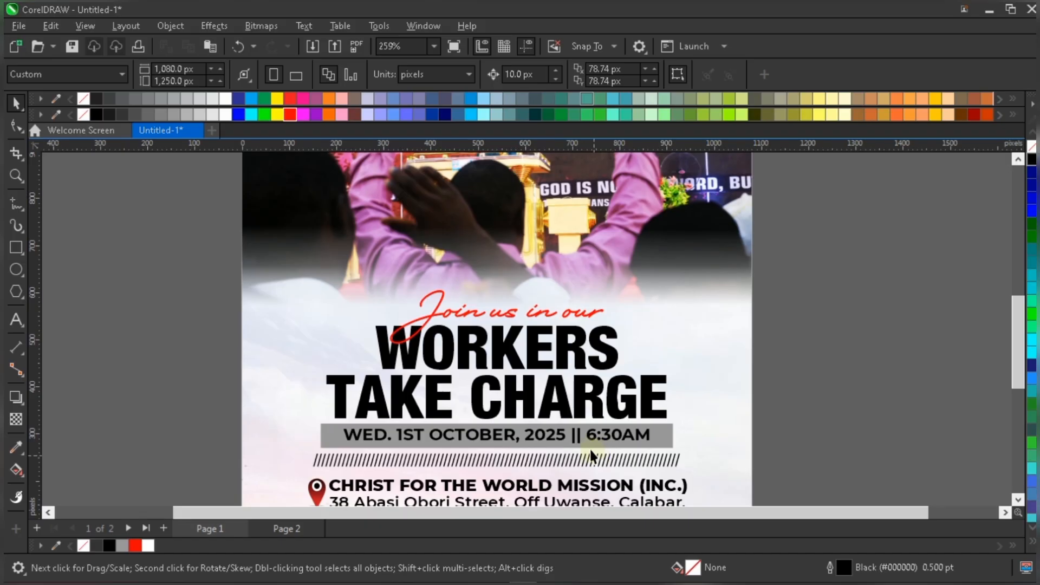
click(604, 357)
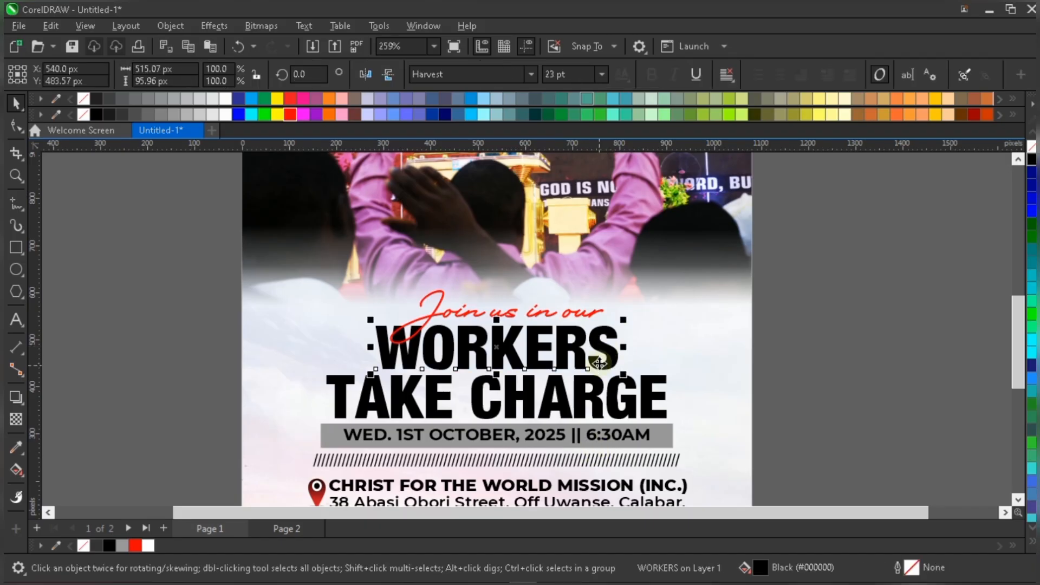
scroll(514, 420, down, 1)
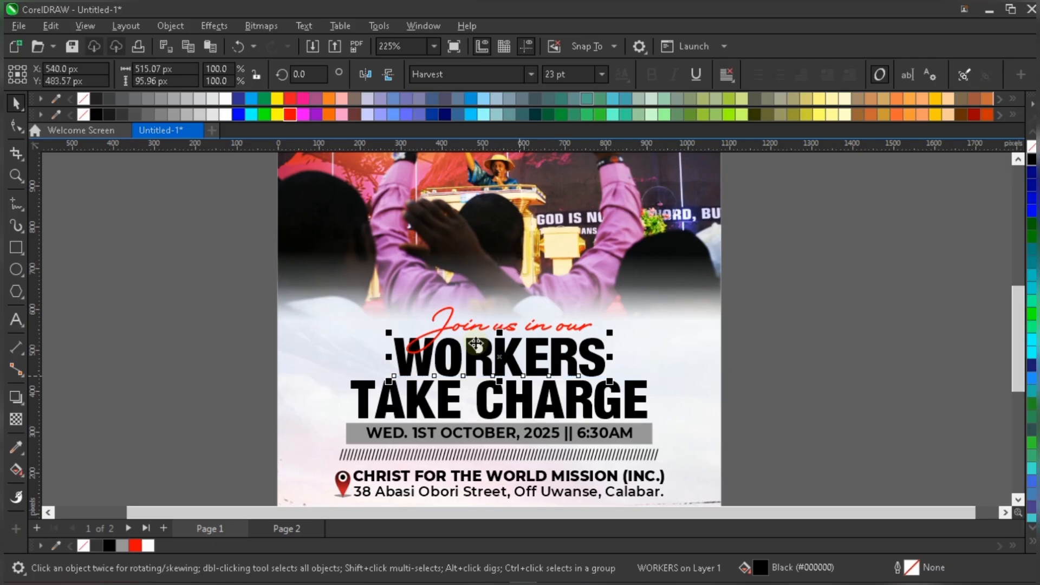
click(754, 327)
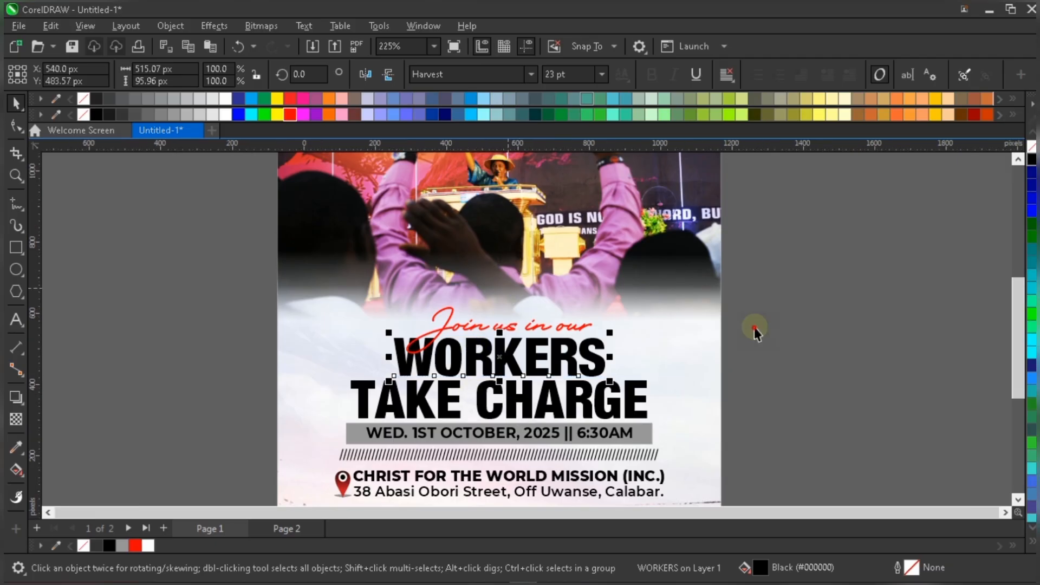
scroll(482, 444, down, 1)
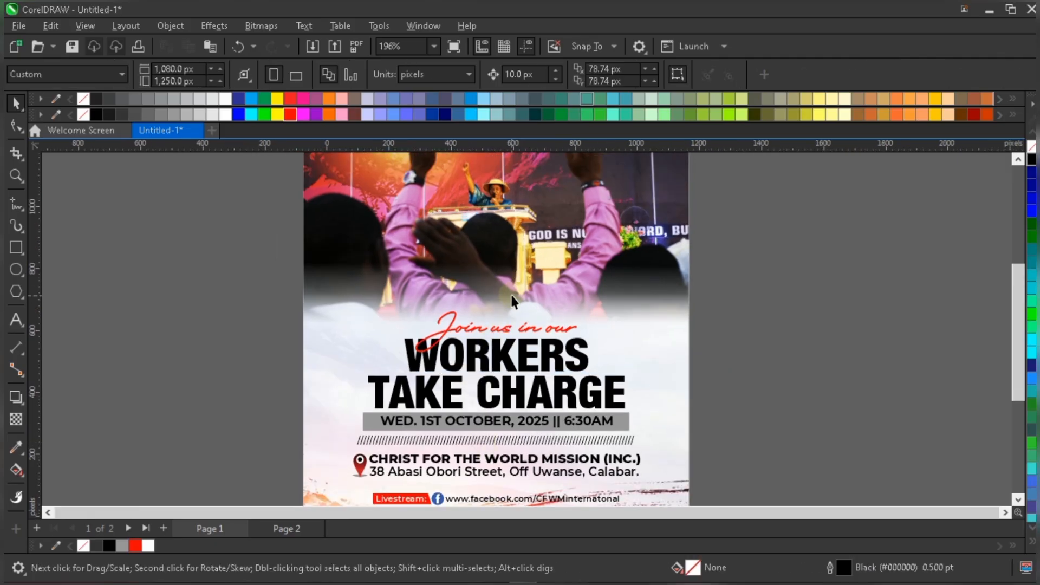
scroll(511, 296, down, 1)
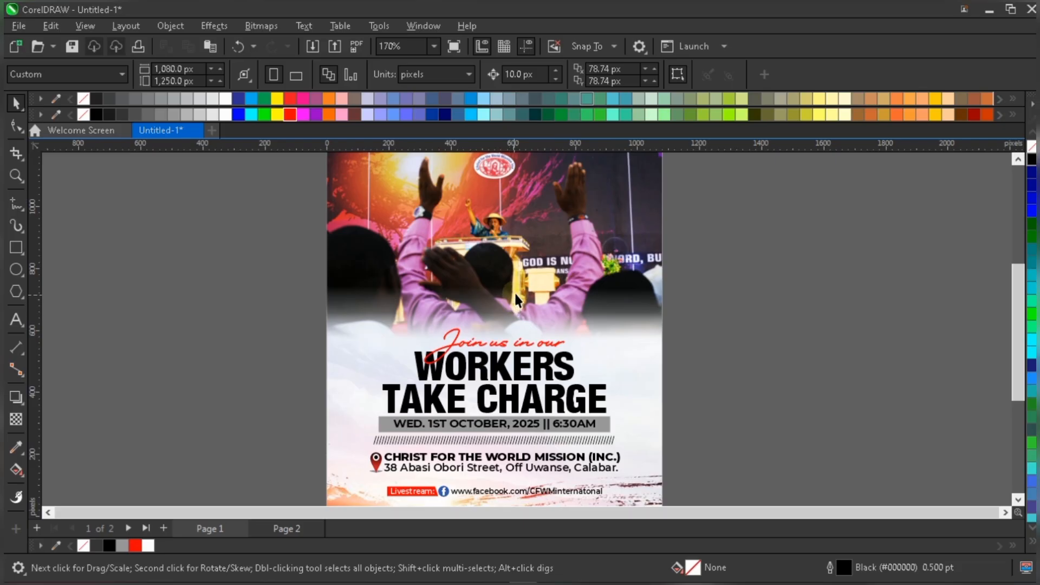
scroll(524, 239, up, 1)
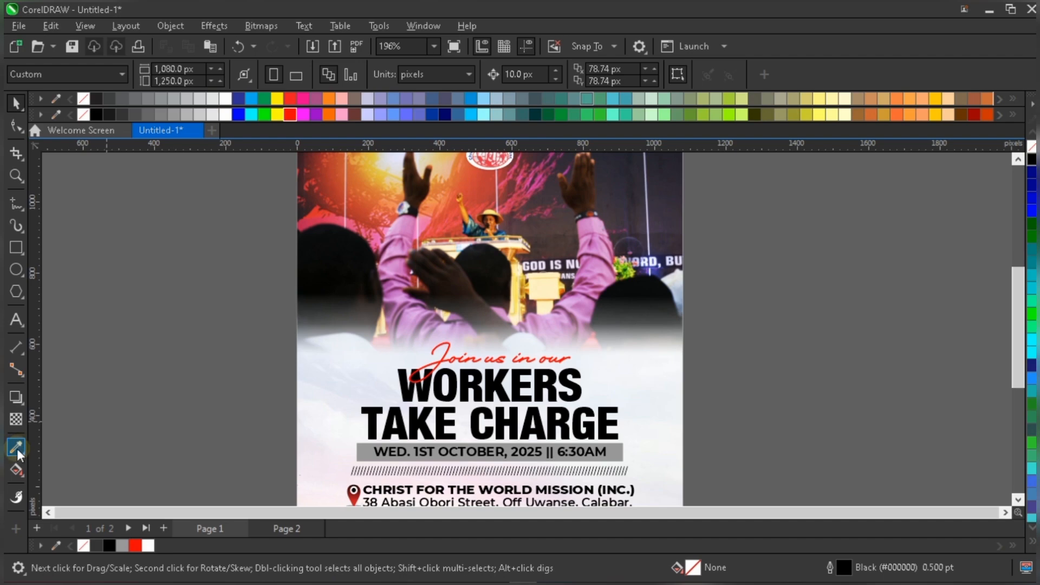
Step: Sample a red from the photo's backdrop just beside the church logo with the Color Eyedropper
click(16, 448)
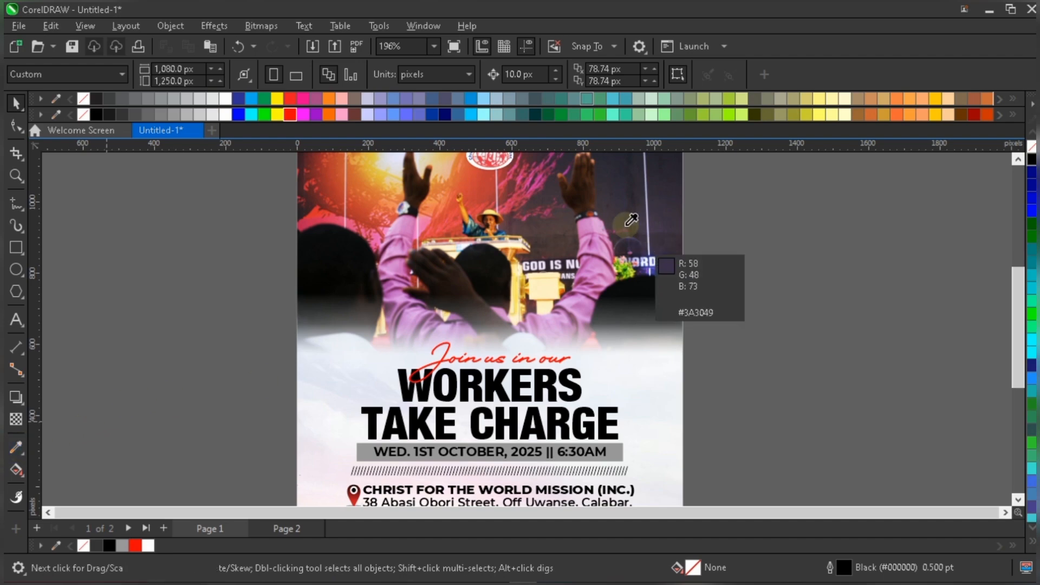
scroll(504, 201, up, 1)
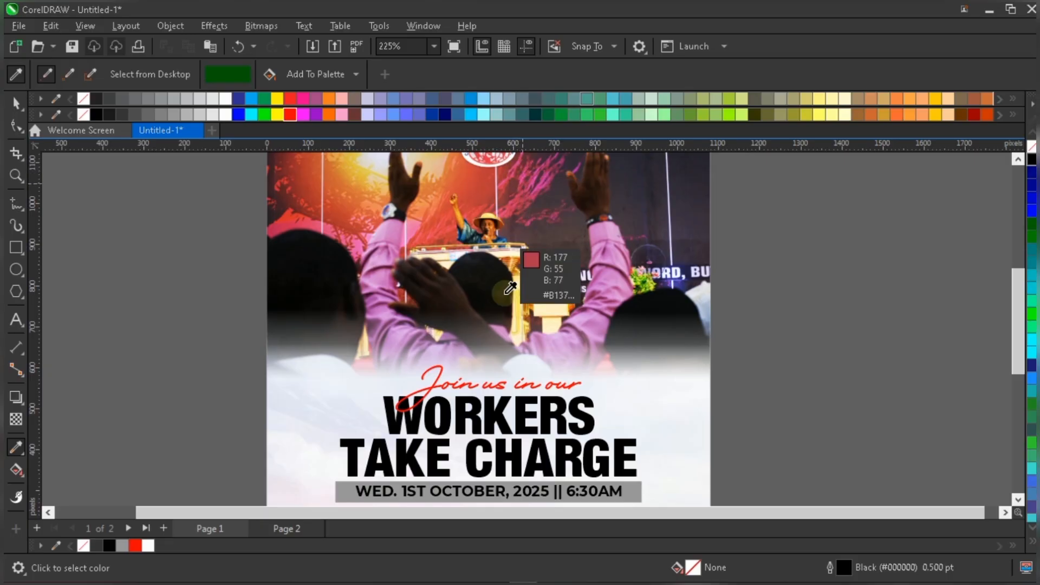
scroll(512, 368, down, 1)
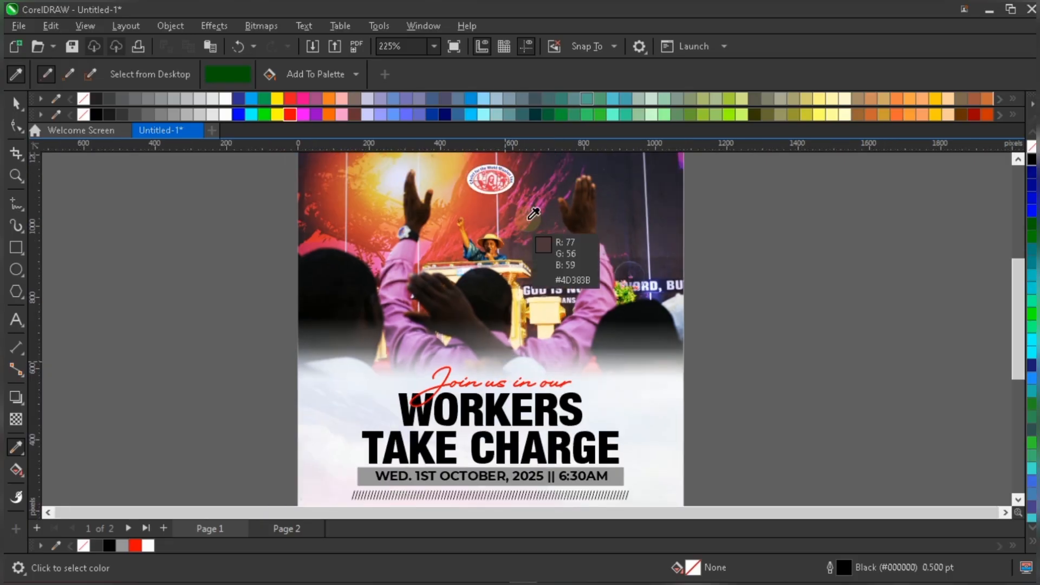
scroll(516, 172, up, 1)
scroll(516, 171, up, 1)
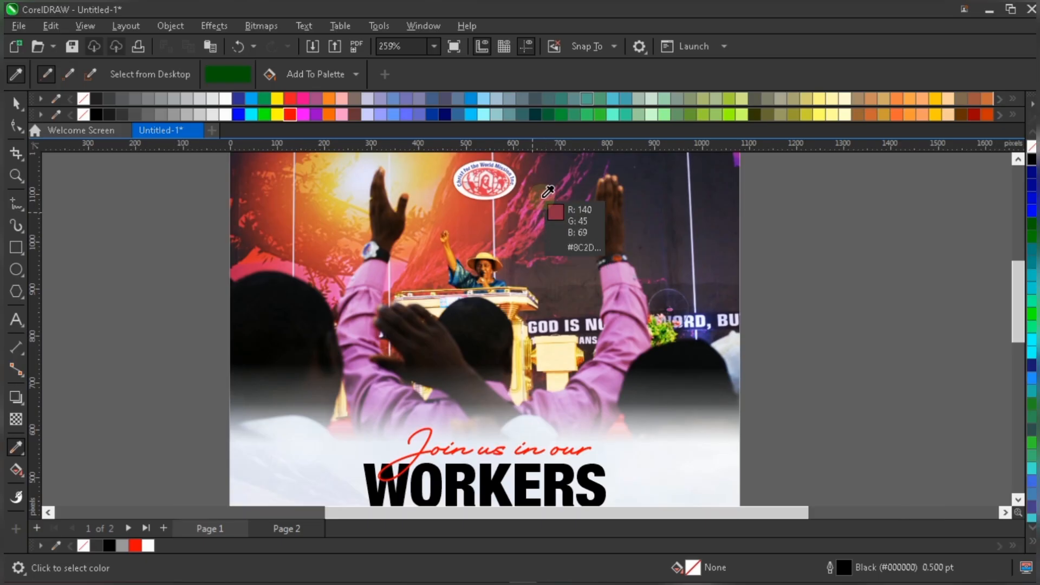
scroll(541, 197, up, 2)
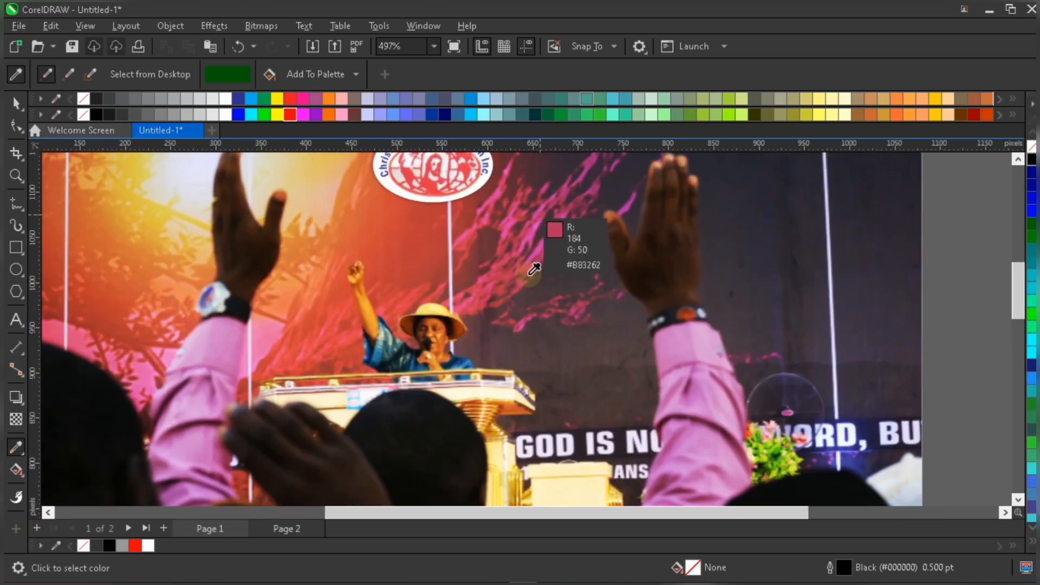
scroll(543, 214, down, 3)
scroll(545, 222, down, 1)
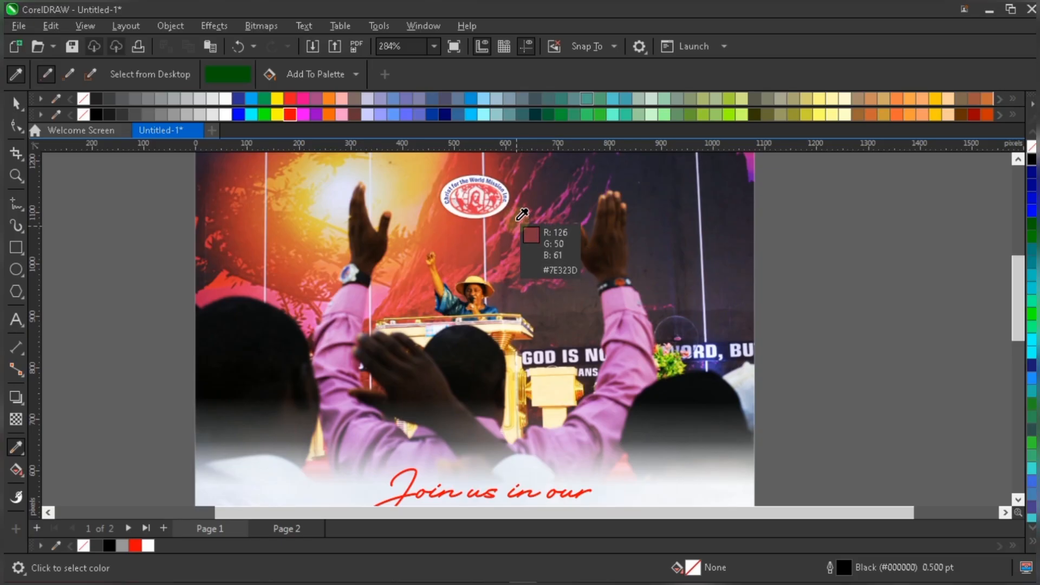
click(518, 220)
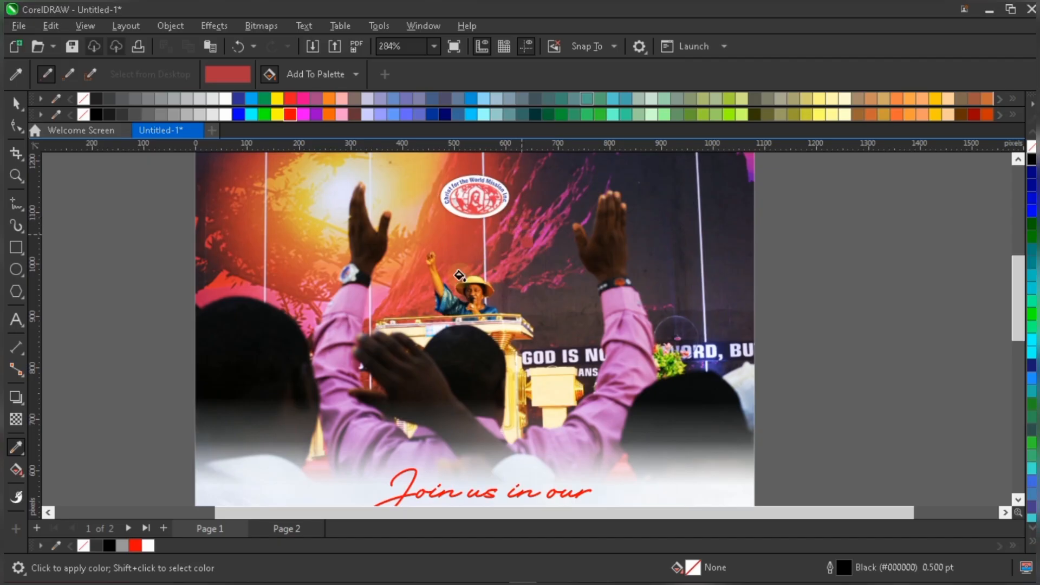
click(225, 74)
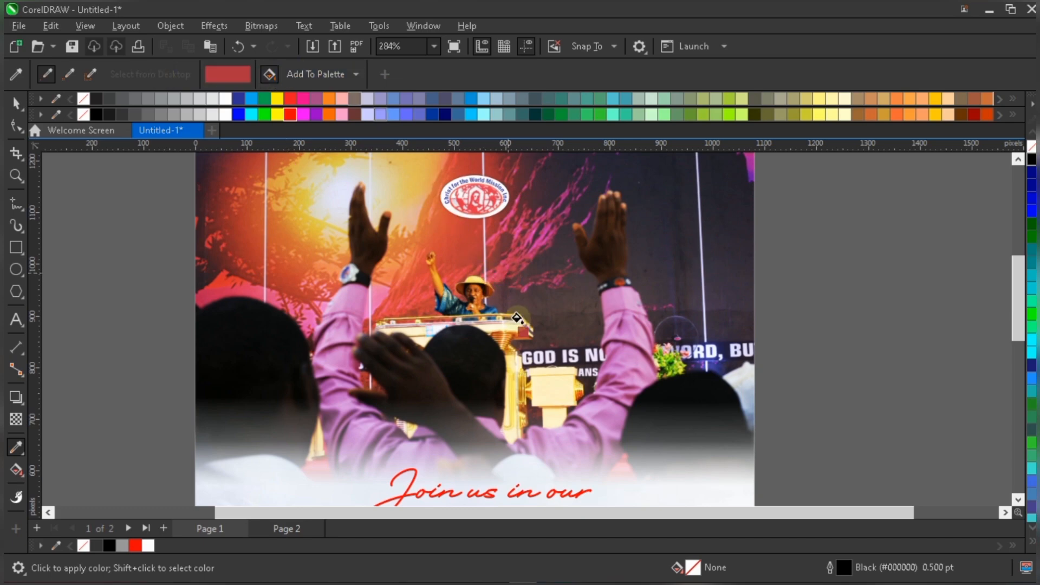
Step: Apply the sampled red to the WORKERS and TAKE CHARGE headline lines and return to the Pick tool
scroll(508, 286, down, 1)
scroll(498, 328, down, 1)
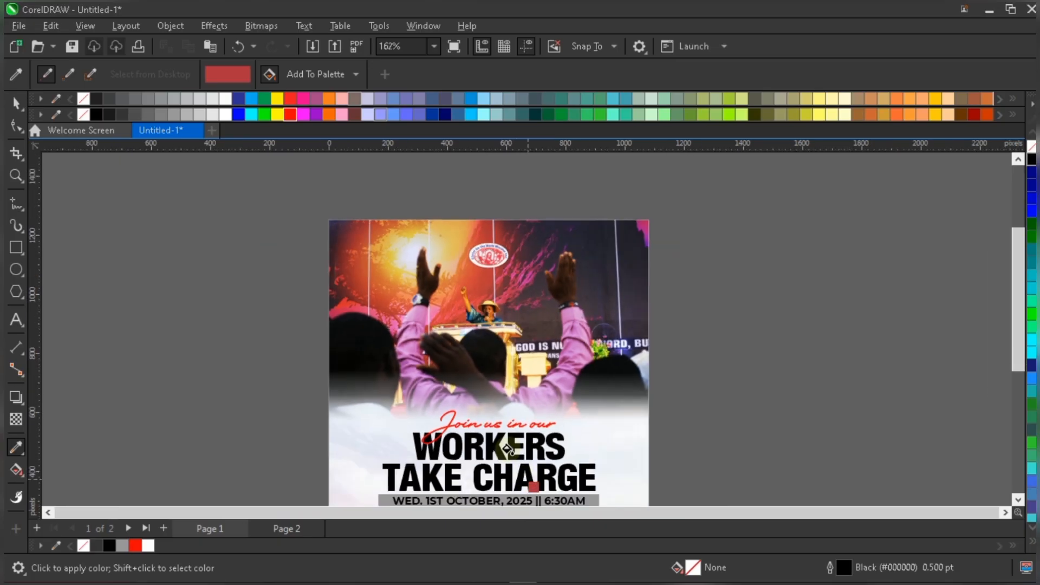
scroll(513, 458, down, 1)
click(509, 452)
scroll(496, 477, up, 1)
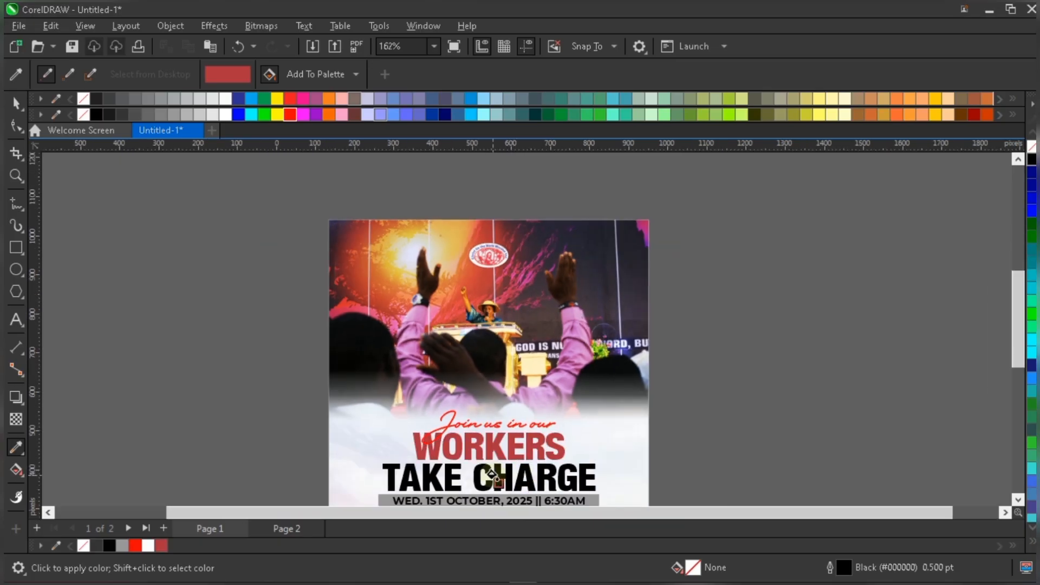
click(506, 467)
scroll(511, 379, down, 1)
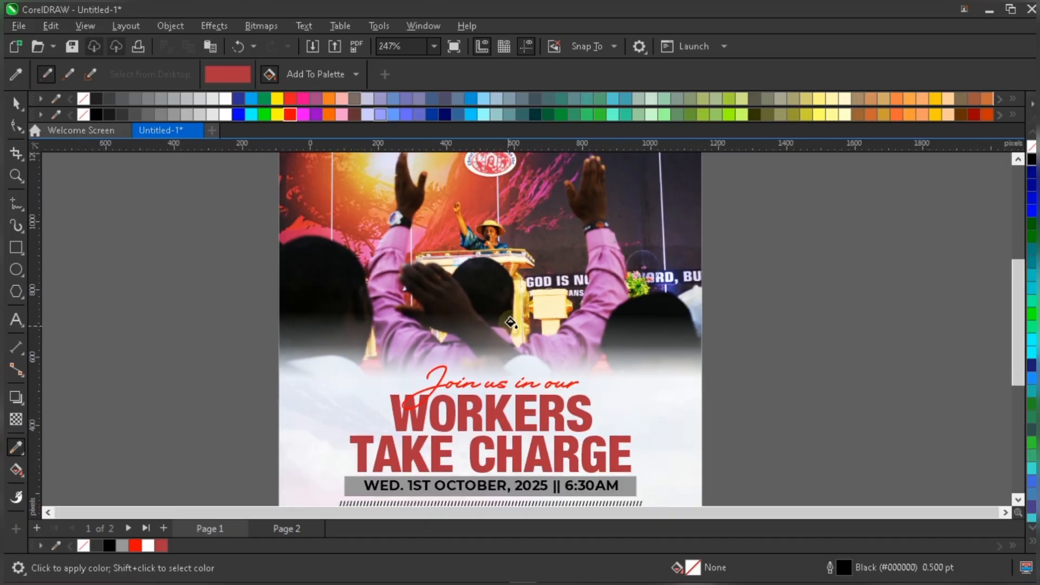
scroll(511, 323, down, 1)
scroll(531, 427, up, 2)
key(space)
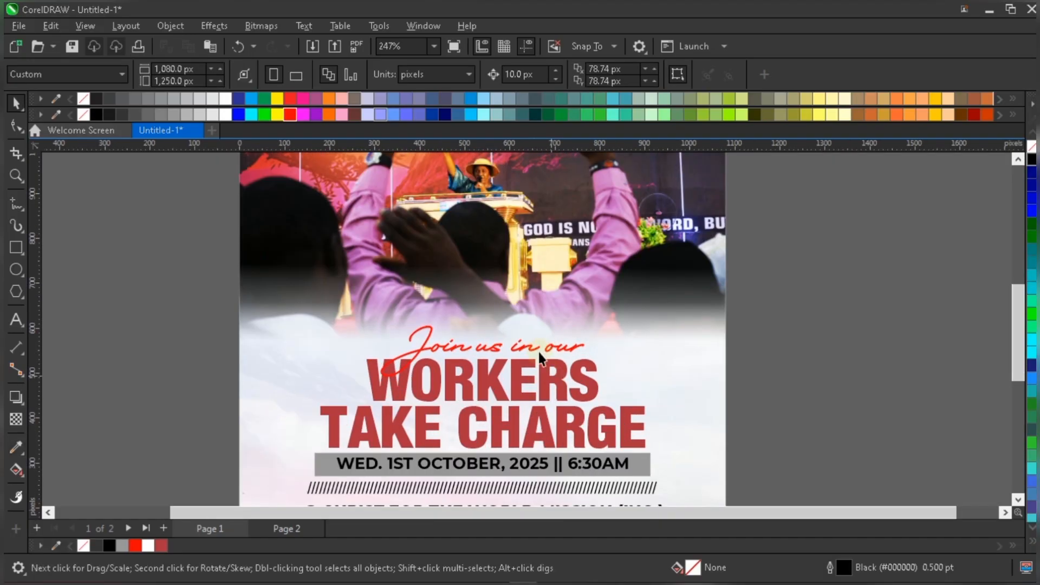
Step: Sample a darker crimson from the streaked part of the photo's backdrop with the Color Eyedropper
scroll(535, 414, down, 1)
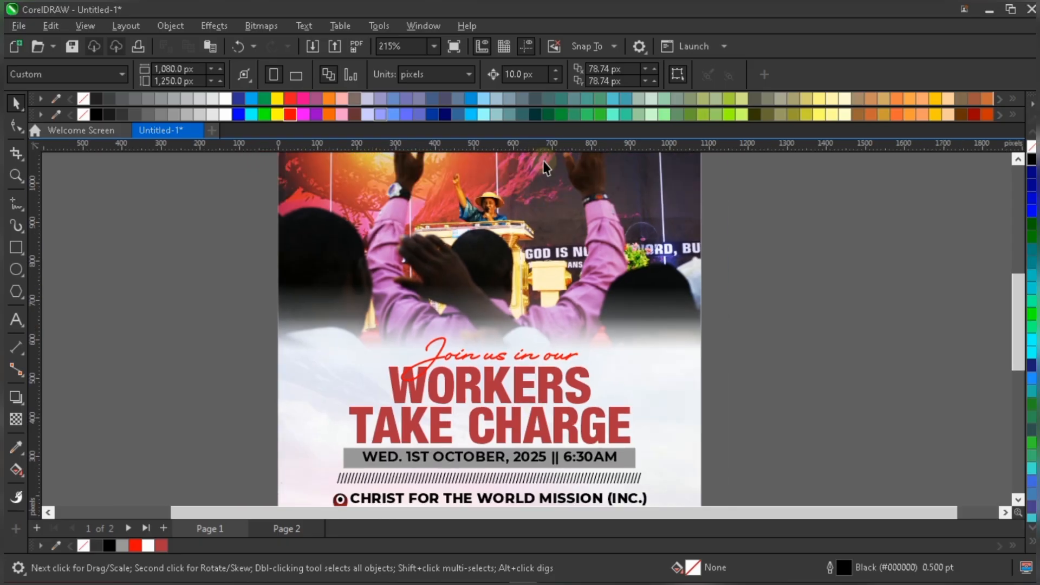
scroll(18, 430, up, 2)
click(17, 447)
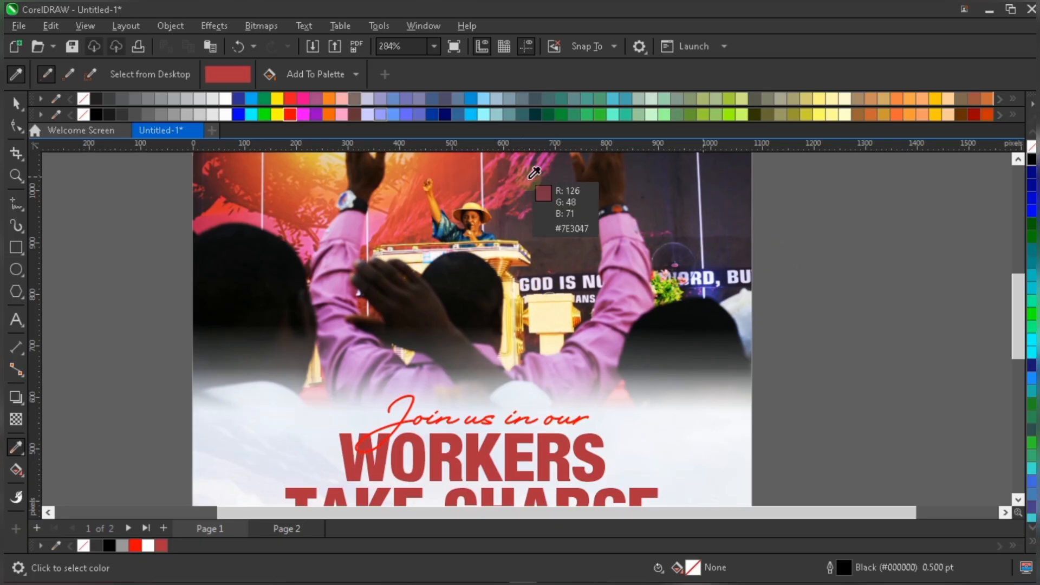
click(527, 178)
Step: Apply the sampled crimson #952F4E to the WORKERS and TAKE CHARGE headline lines and return to the Pick tool
scroll(486, 345, down, 1)
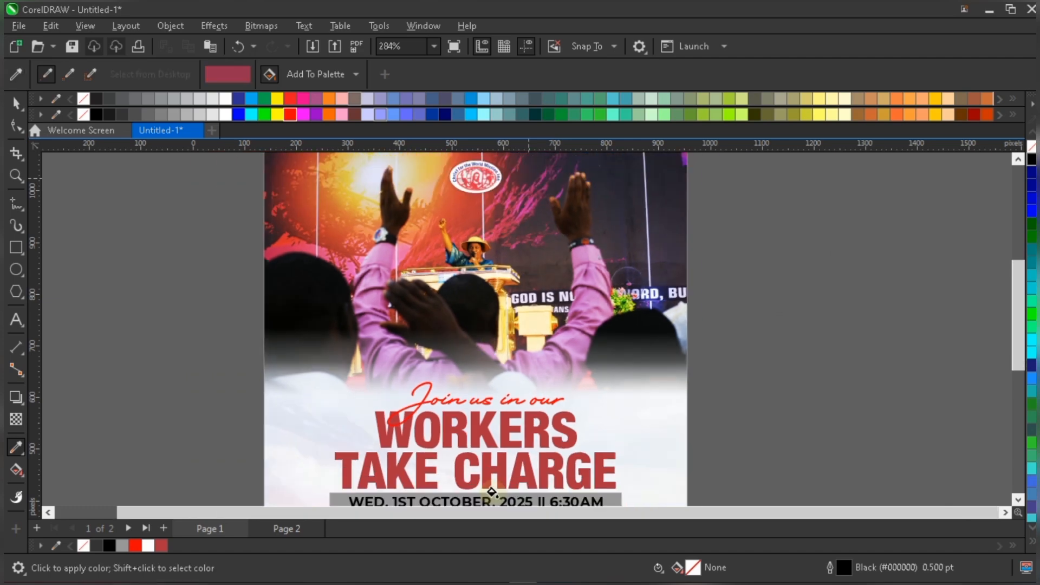
scroll(482, 424, up, 1)
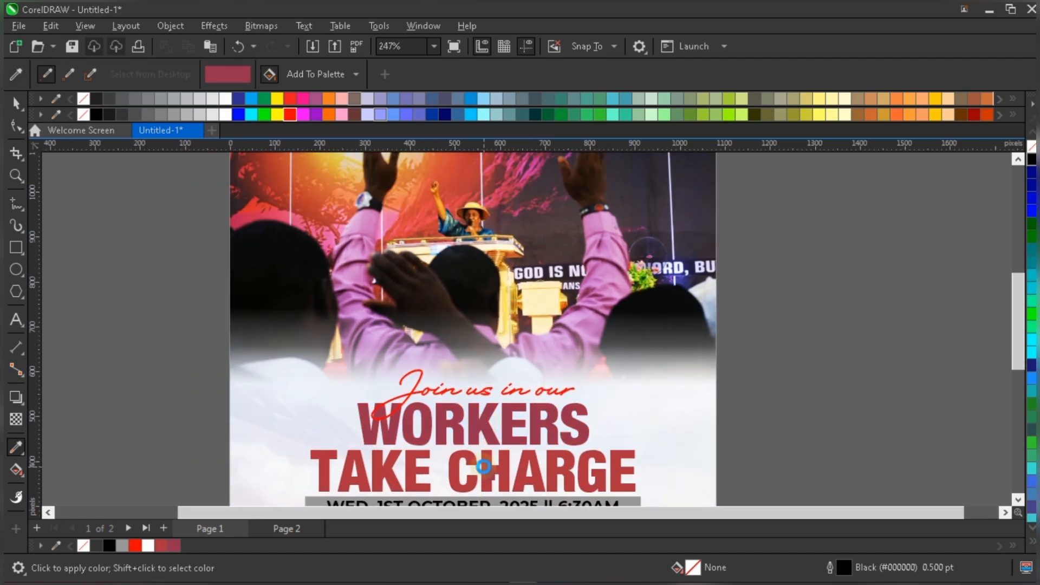
click(484, 467)
scroll(561, 331, down, 1)
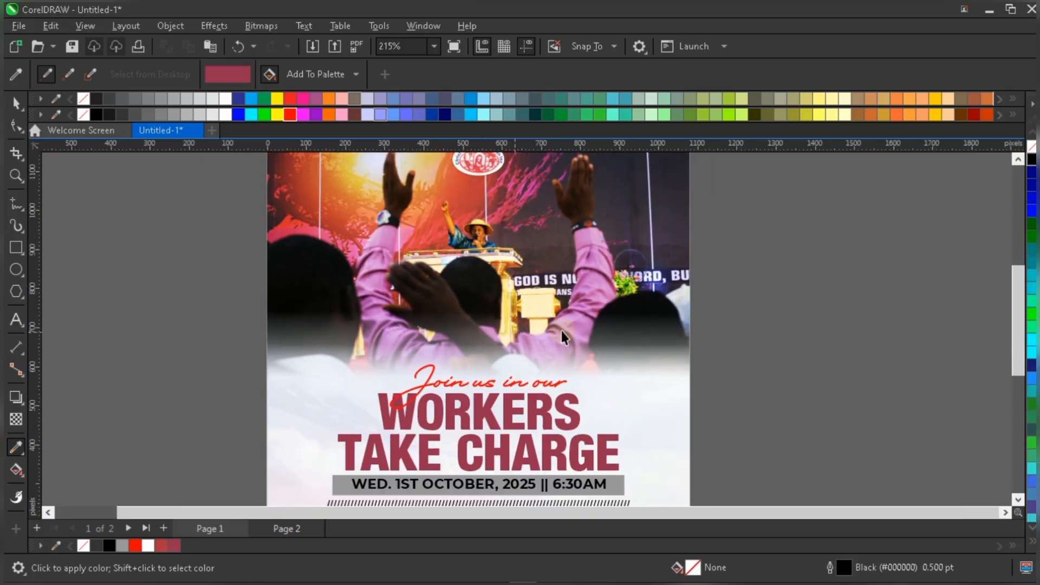
key(space)
scroll(551, 324, down, 1)
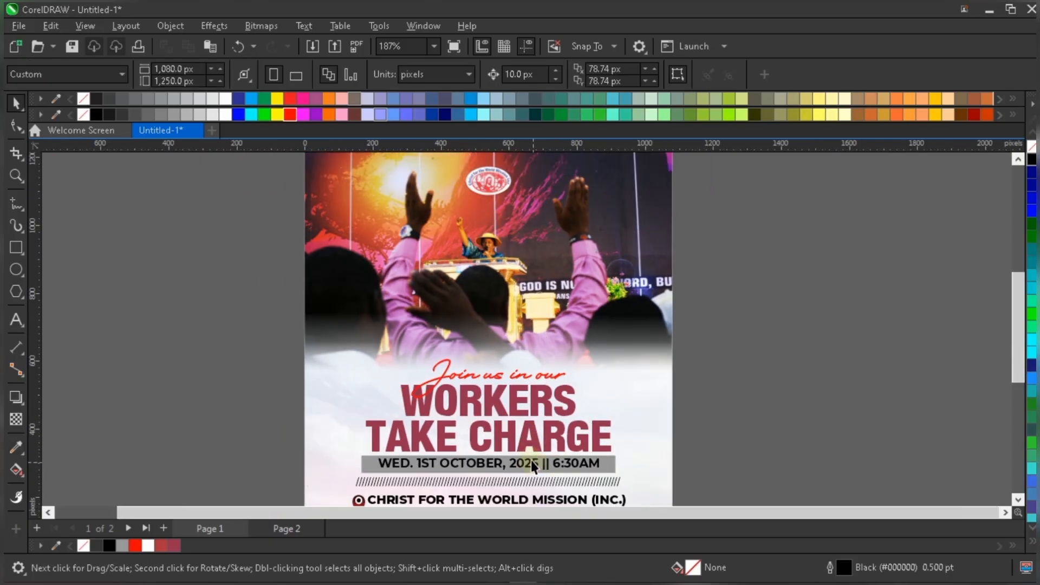
Step: Darken the uniform fill of the WORKERS headline to the deep maroon #690020
scroll(531, 458, up, 1)
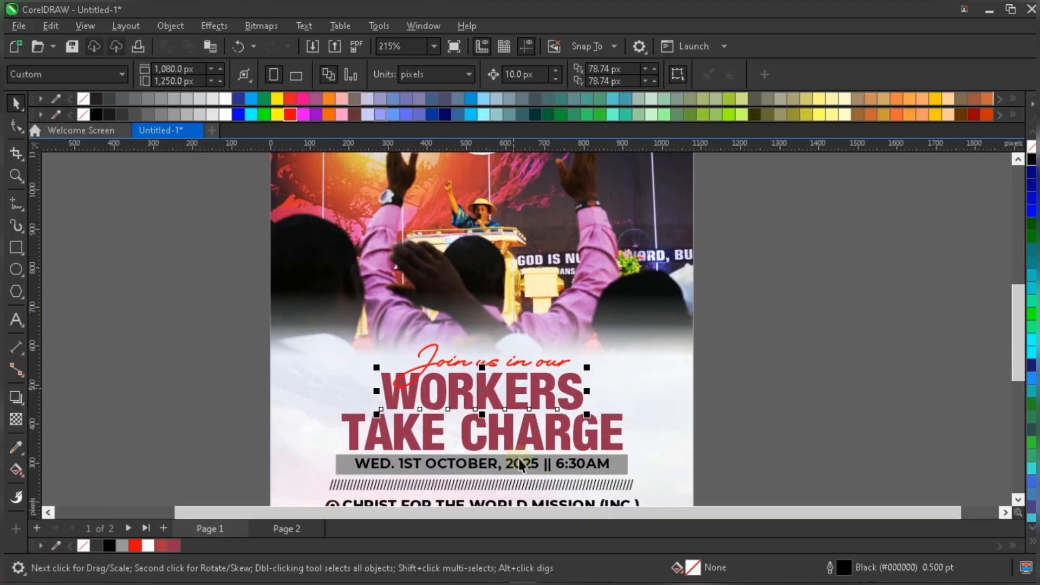
click(527, 441)
scroll(512, 464, up, 2)
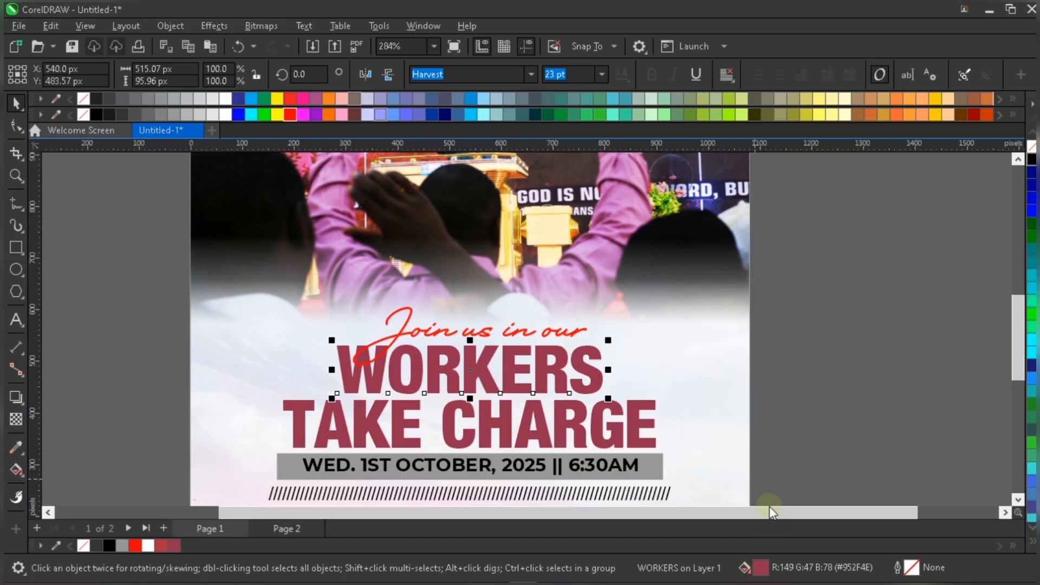
double_click(761, 567)
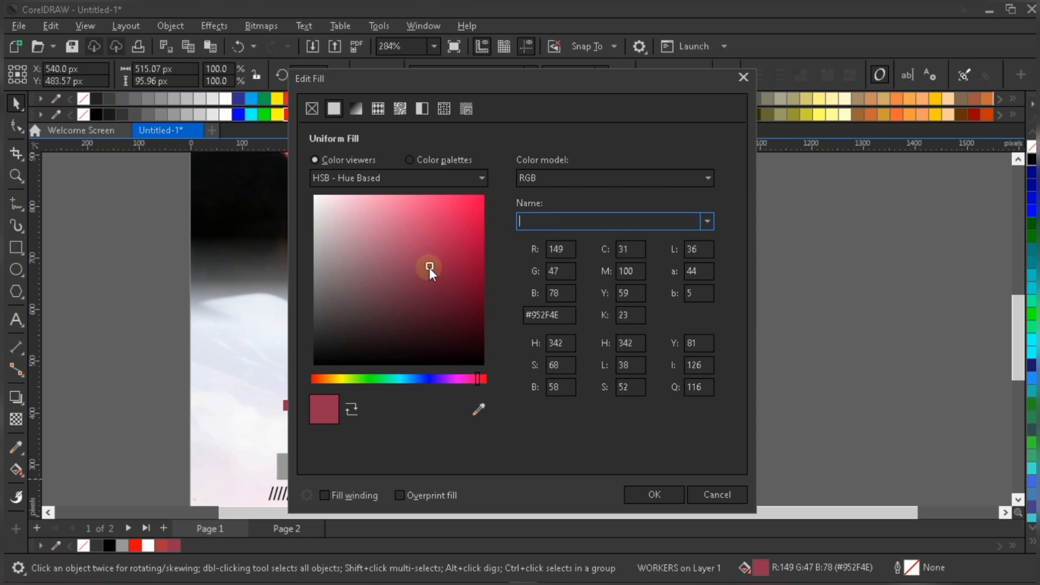
click(460, 276)
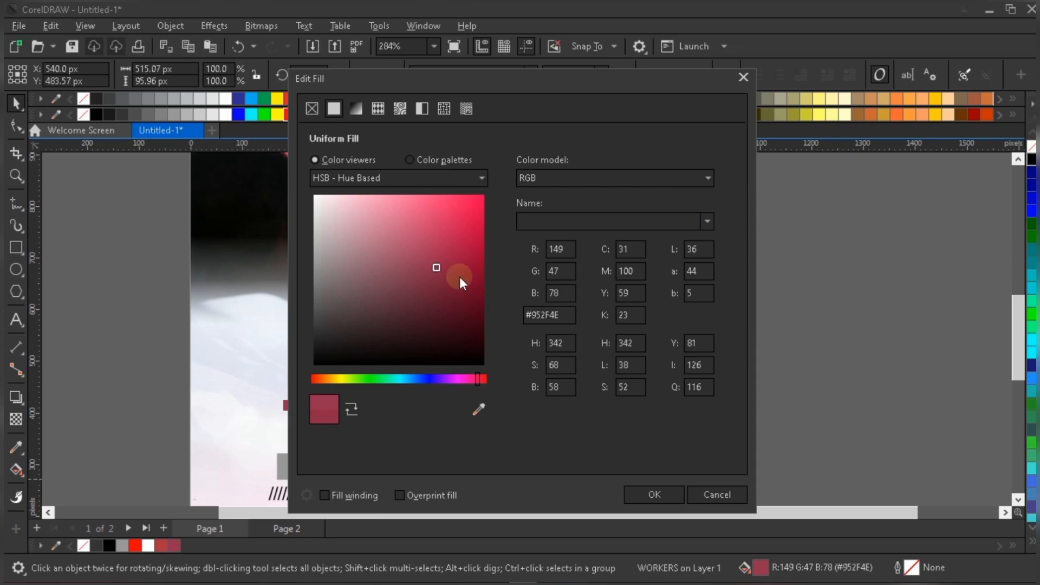
drag(468, 281, 475, 288)
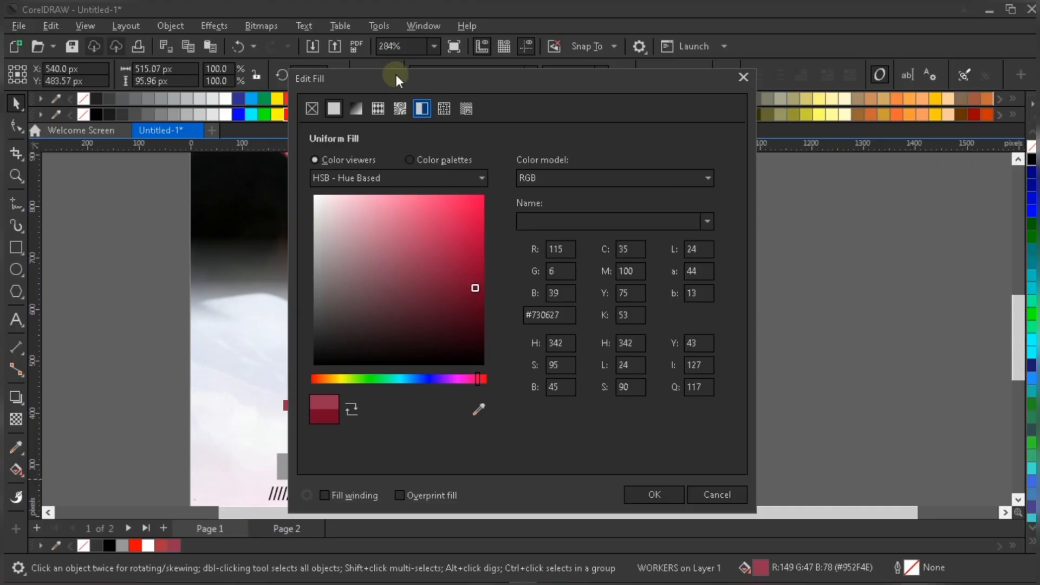
drag(395, 80, 542, 99)
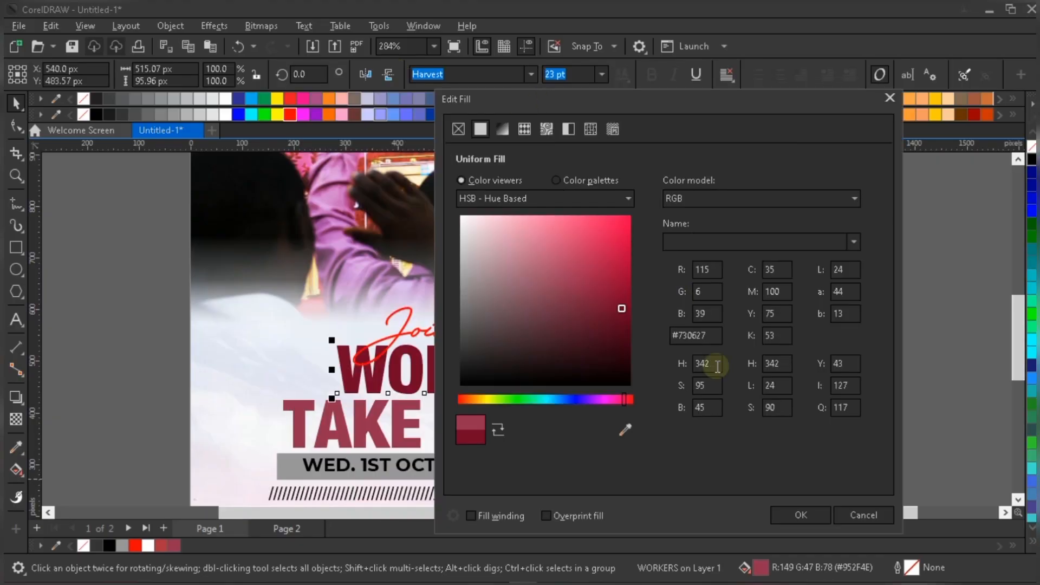
click(626, 309)
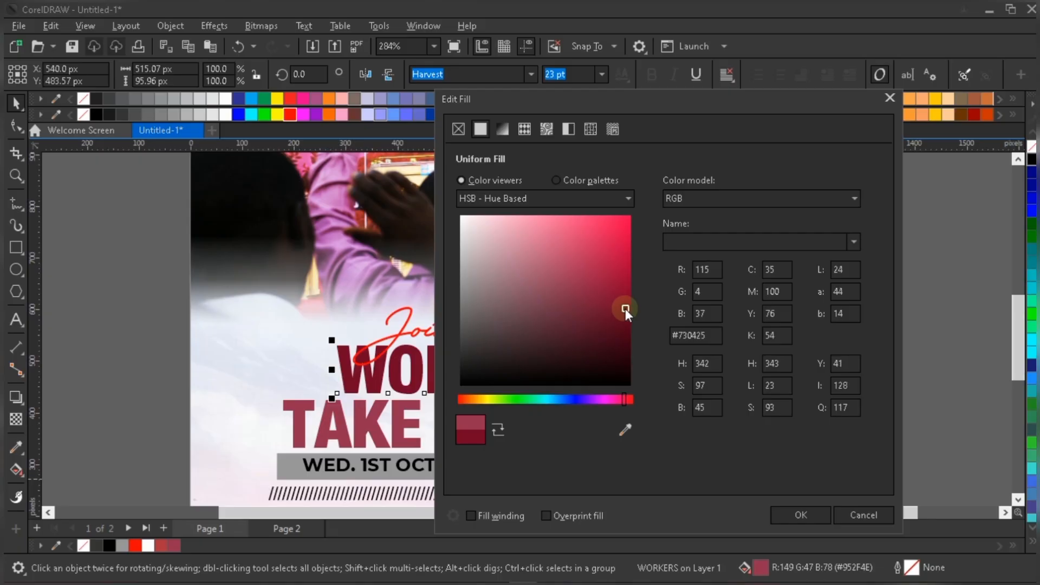
drag(625, 308, 625, 313)
drag(519, 99, 577, 102)
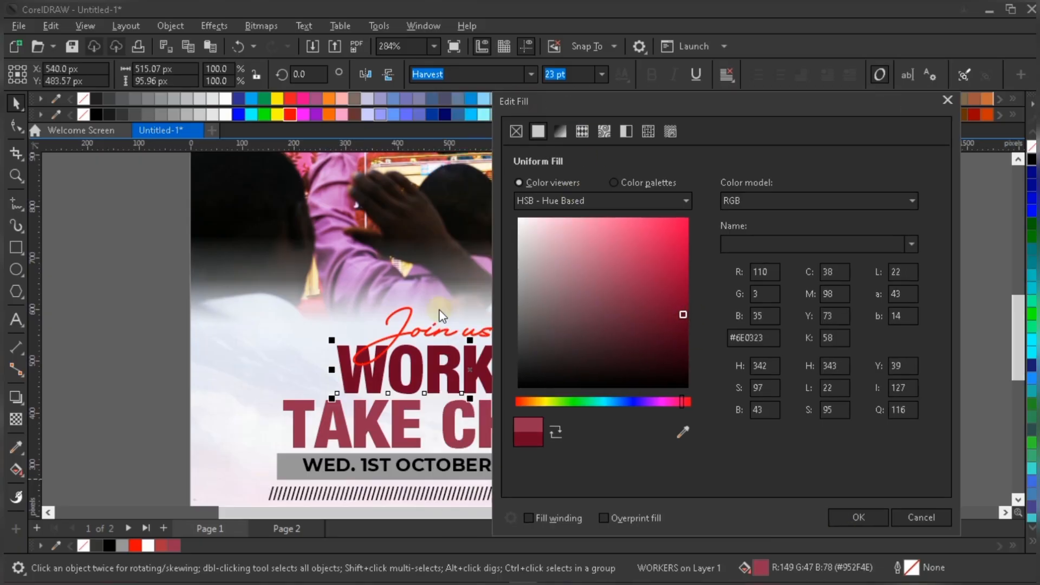
drag(681, 313, 687, 317)
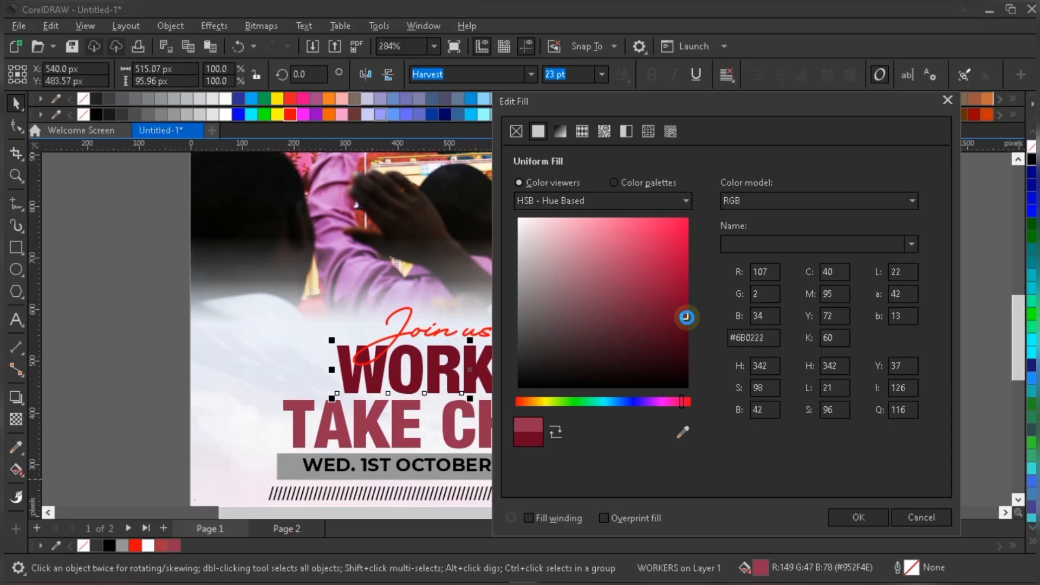
click(869, 529)
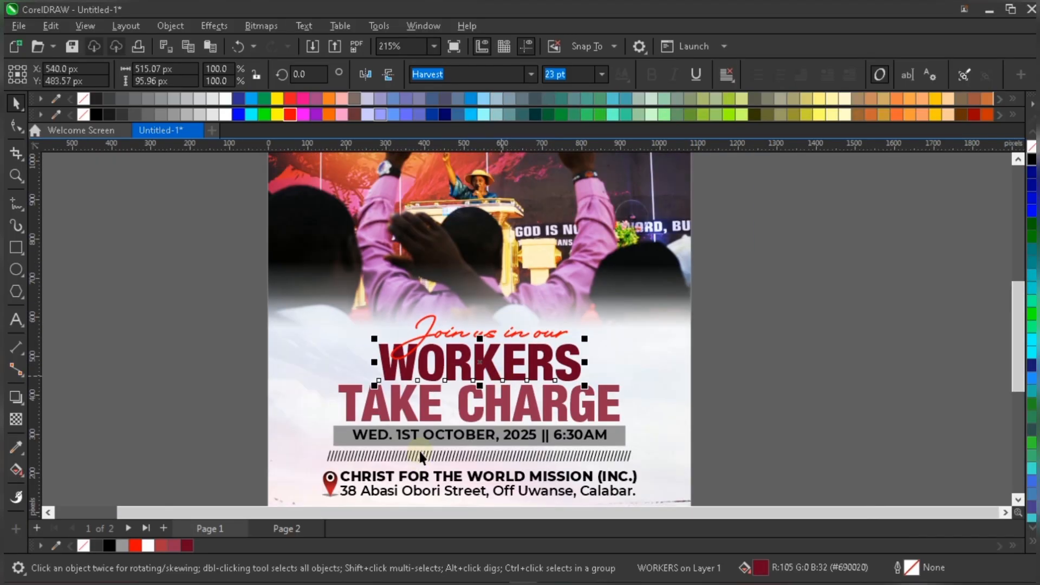
Step: Fill the TAKE CHARGE line with the same deep maroon #690020 as WORKERS and deselect it
scroll(418, 449, up, 1)
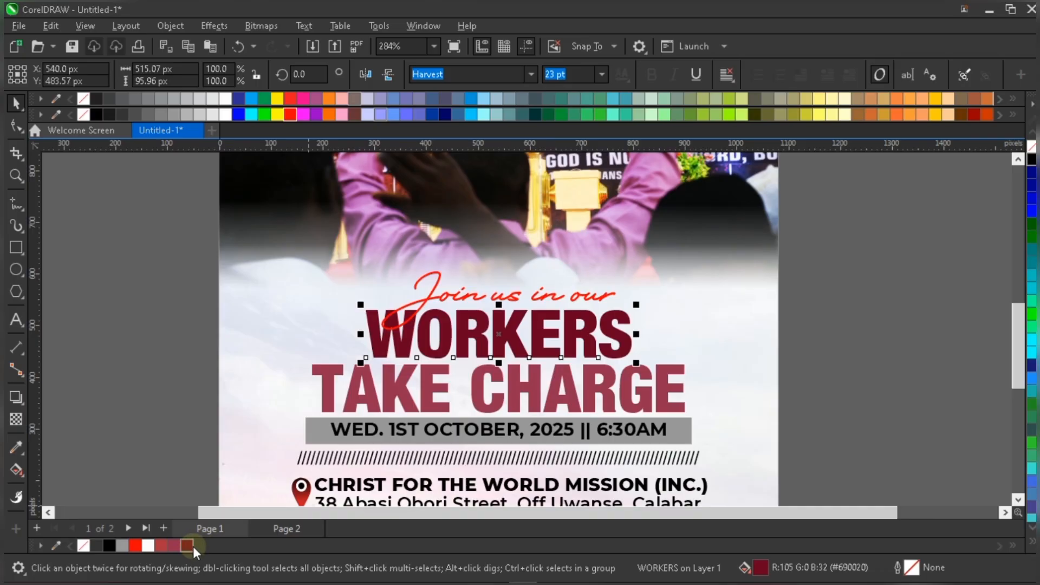
click(430, 381)
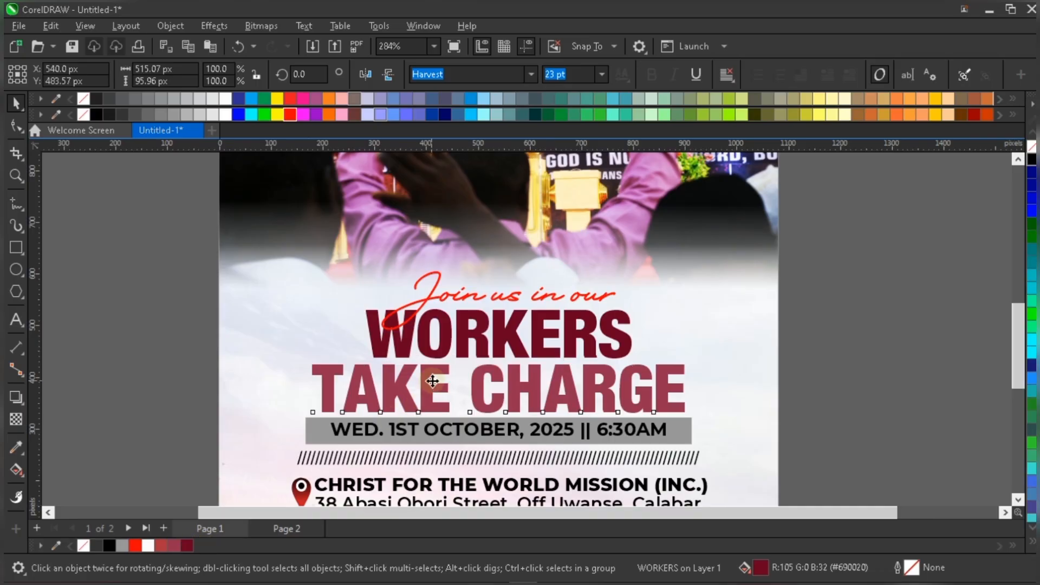
click(188, 543)
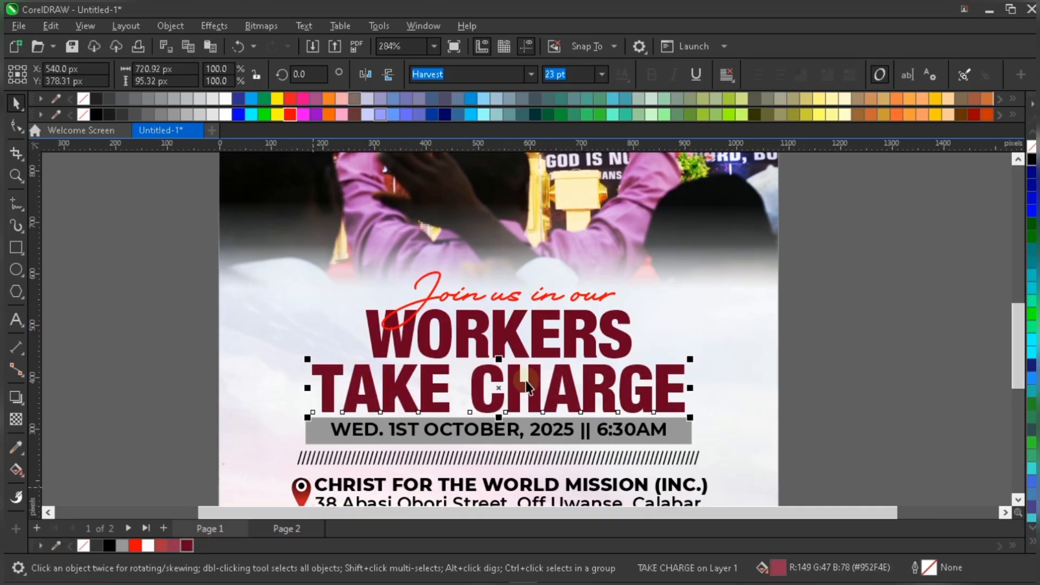
scroll(527, 381, down, 1)
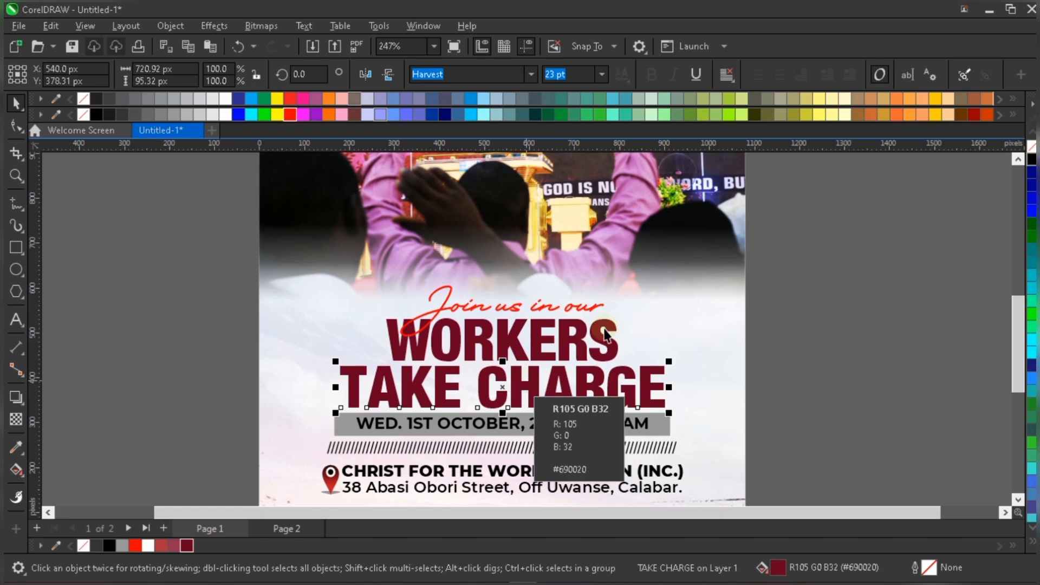
key(Escape)
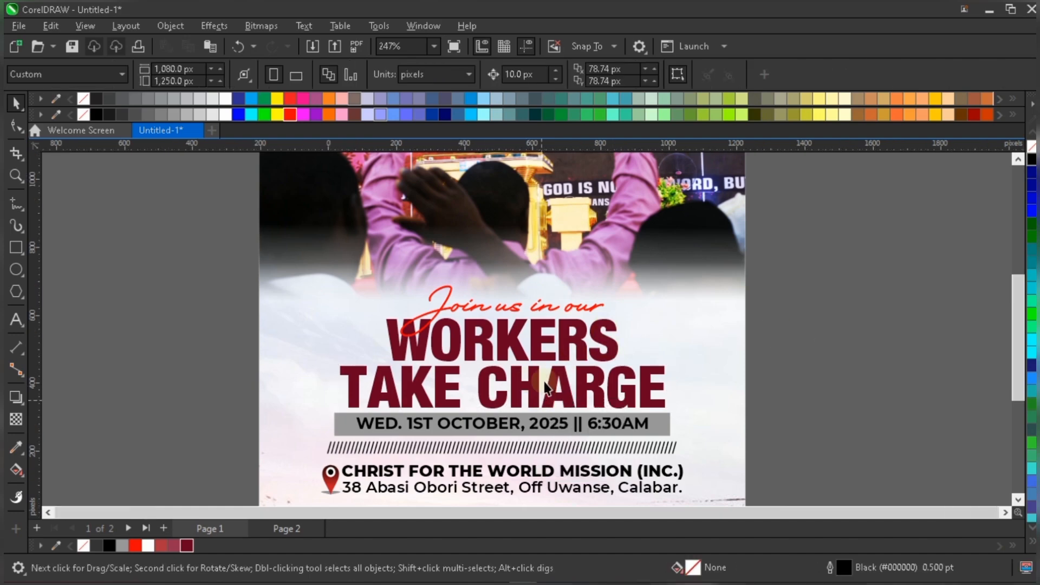
Step: Fill the grey rectangle behind the date and time text with red #FF0000
scroll(542, 401, down, 2)
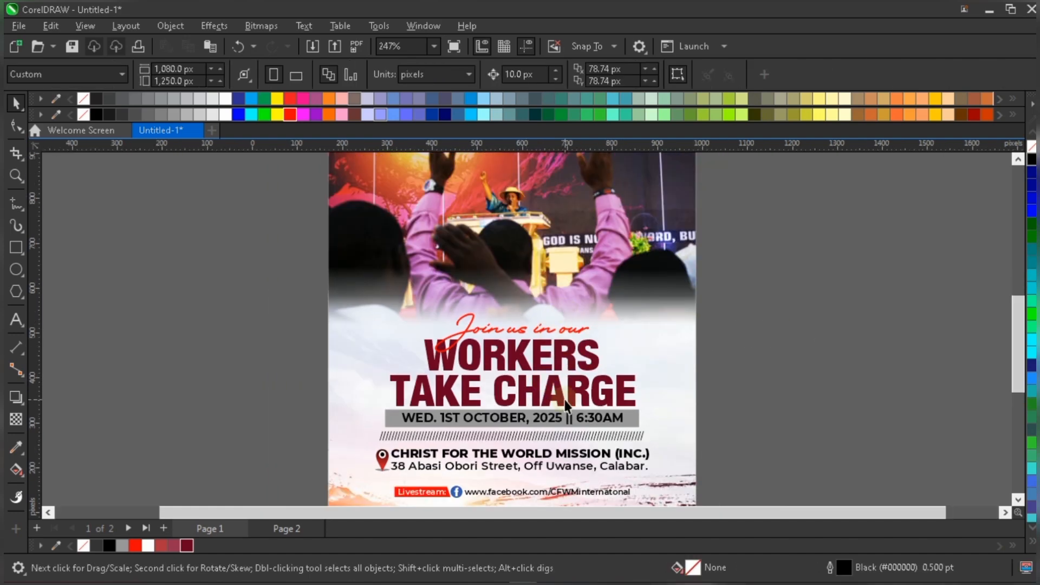
scroll(585, 415, up, 2)
click(657, 425)
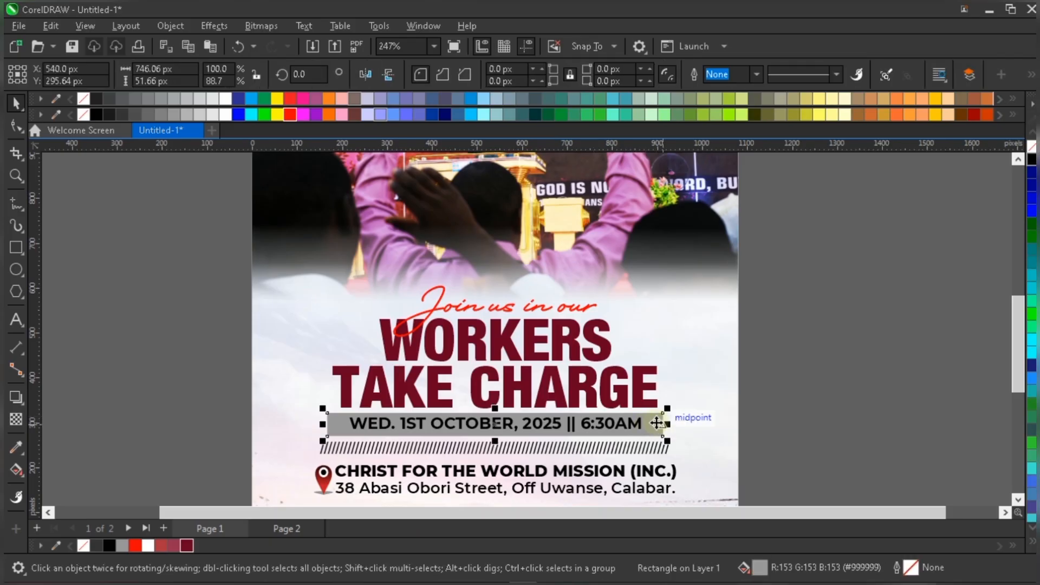
click(135, 549)
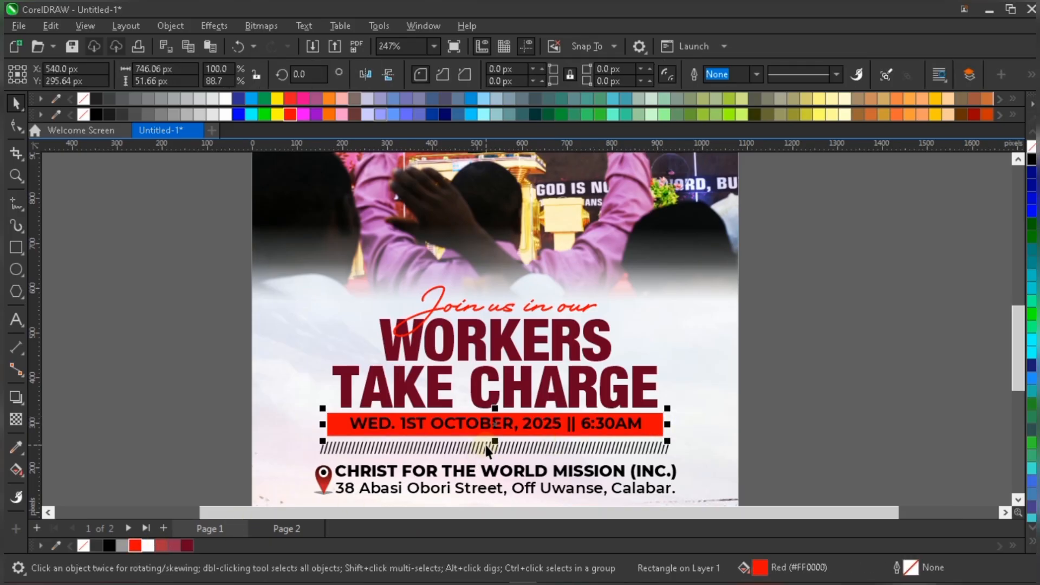
Step: Give the date bar a vertical fountain fill from red at the top to black at its lower edge
scroll(505, 450, up, 1)
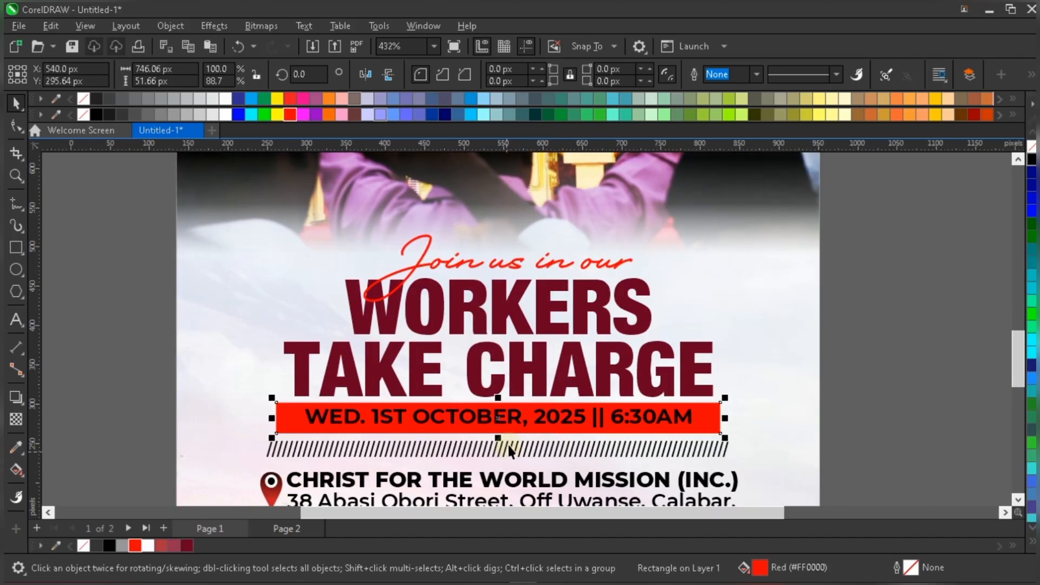
scroll(506, 450, up, 1)
scroll(502, 423, up, 1)
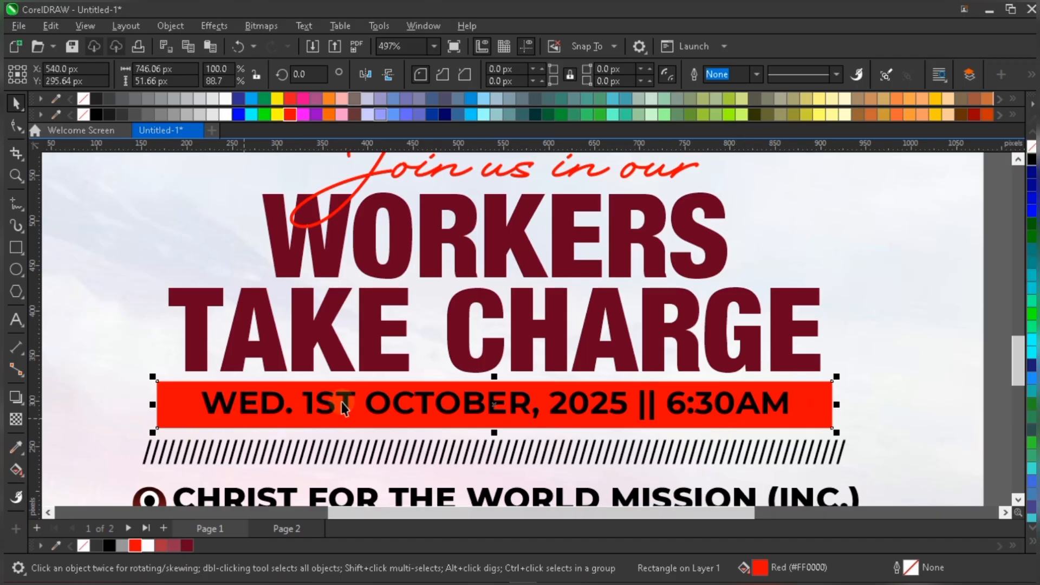
click(21, 467)
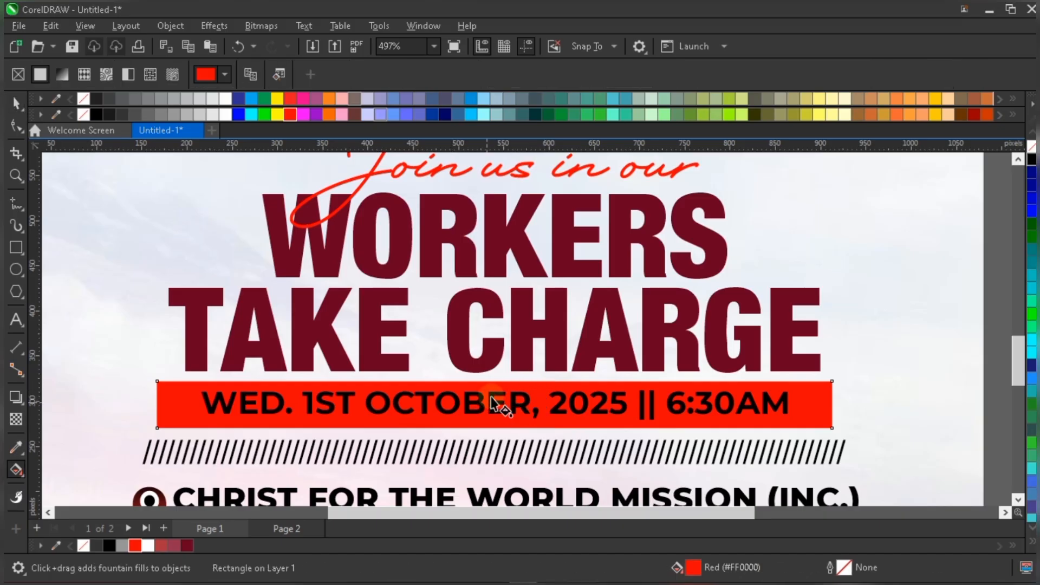
drag(484, 394, 484, 436)
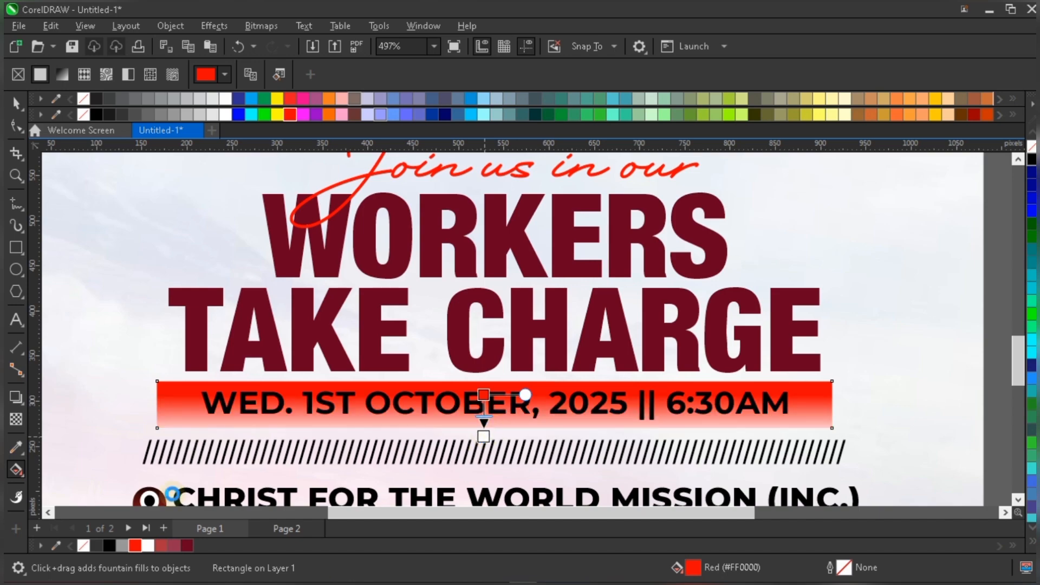
click(99, 115)
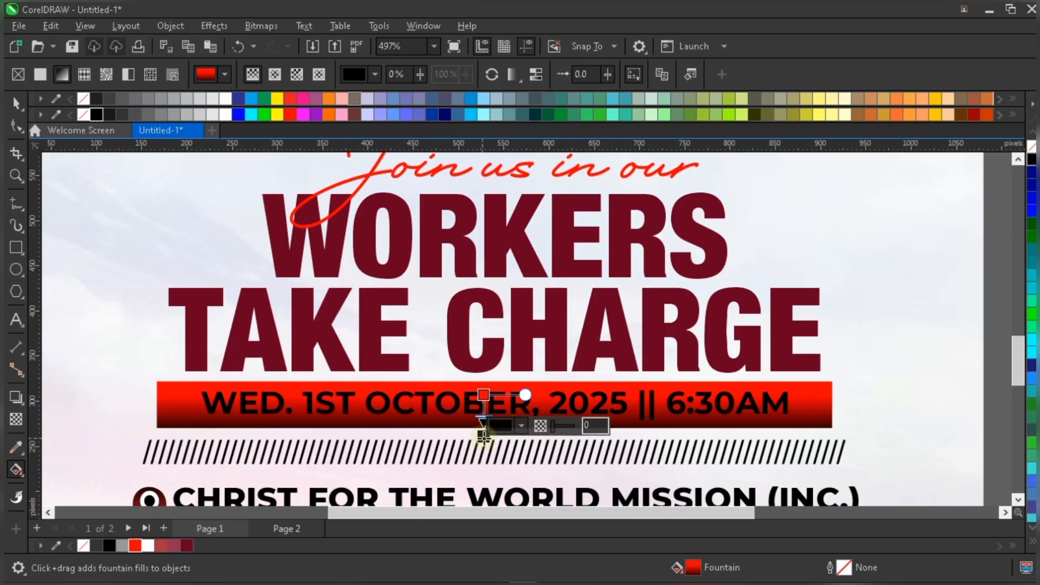
drag(481, 434, 483, 430)
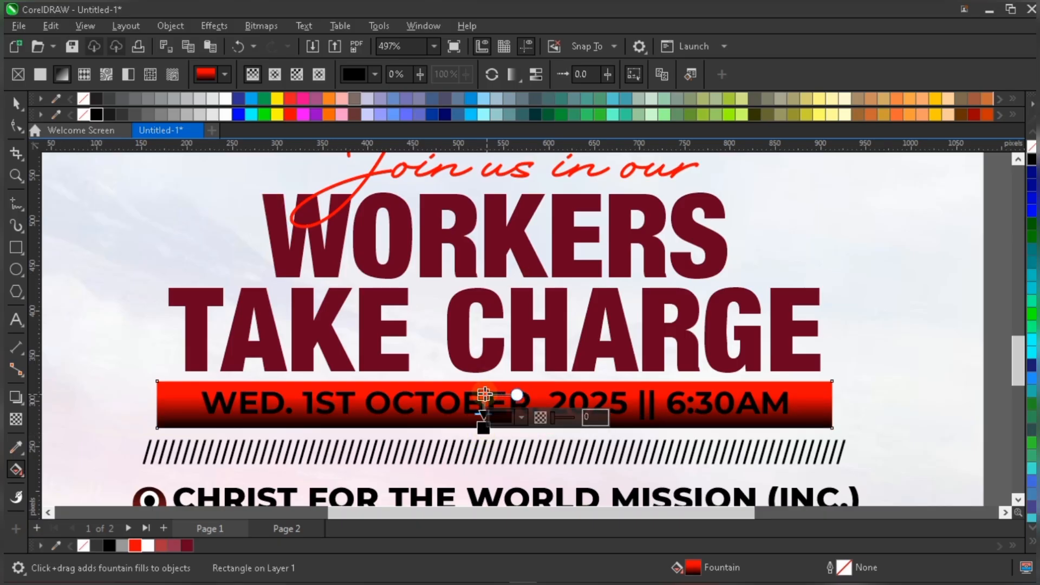
click(482, 394)
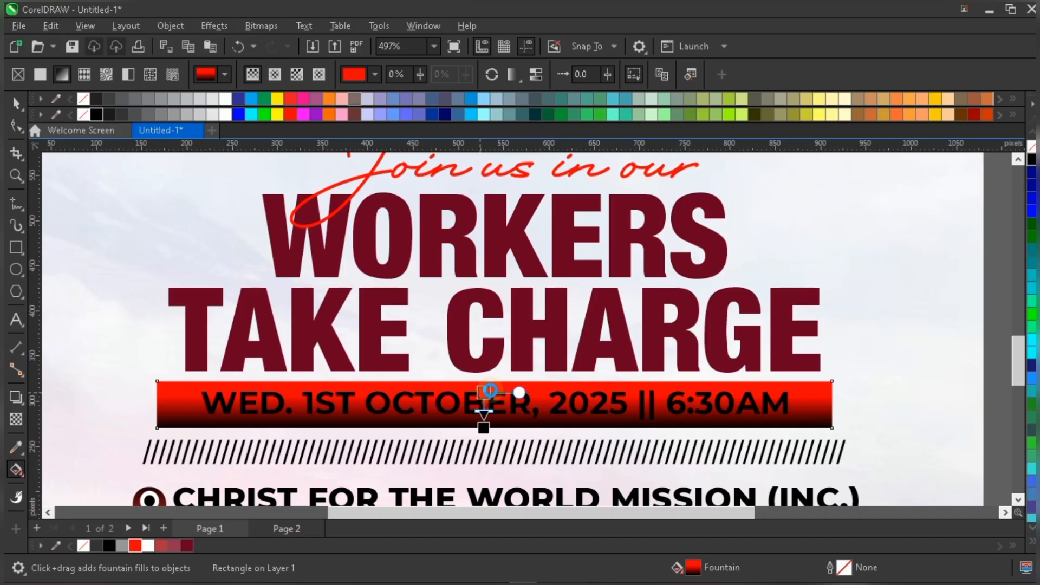
Step: Colour the date and time text white and select it together with the gradient bar behind it
click(600, 401)
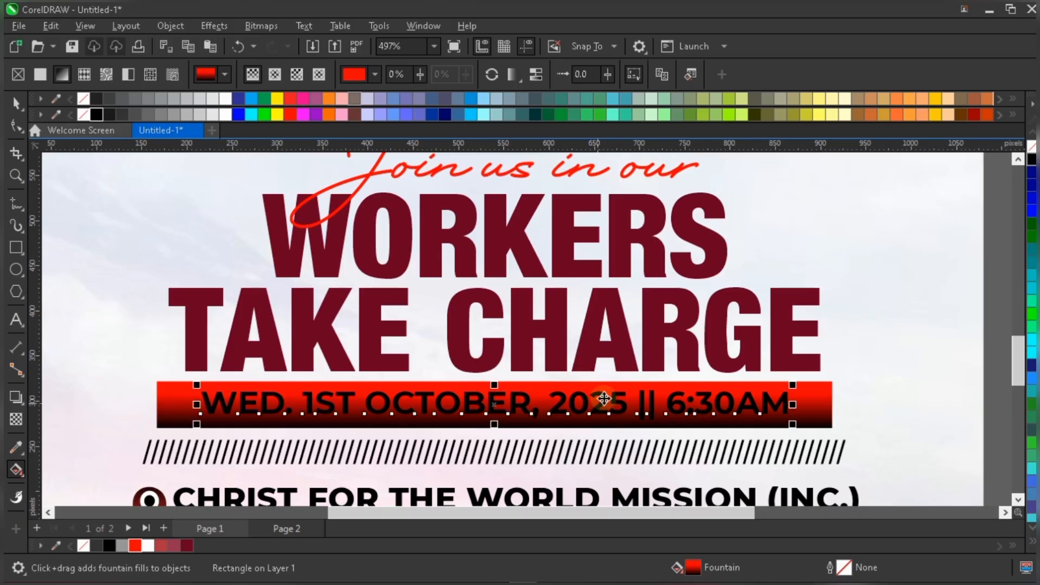
key(space)
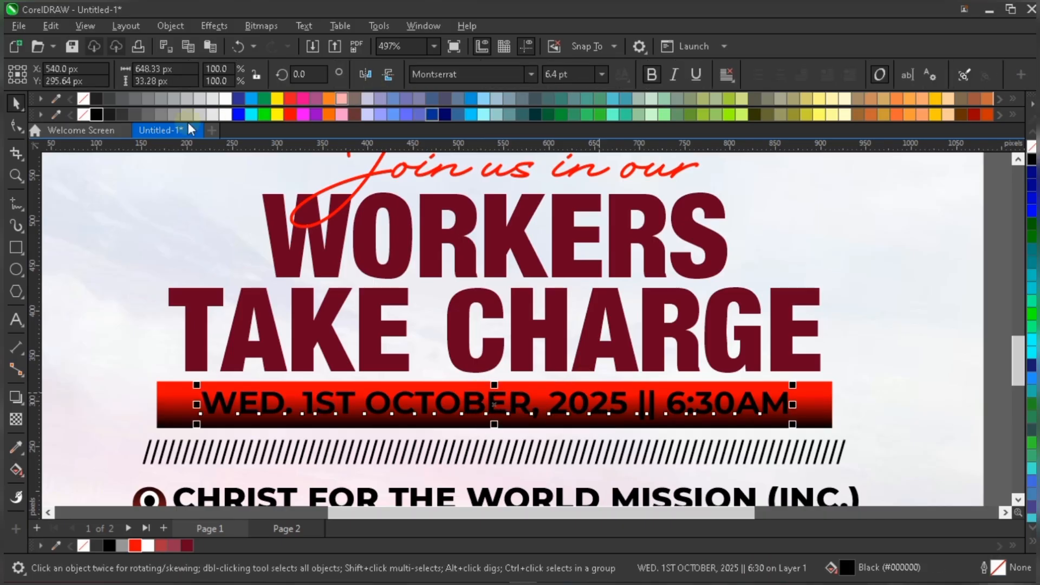
click(224, 114)
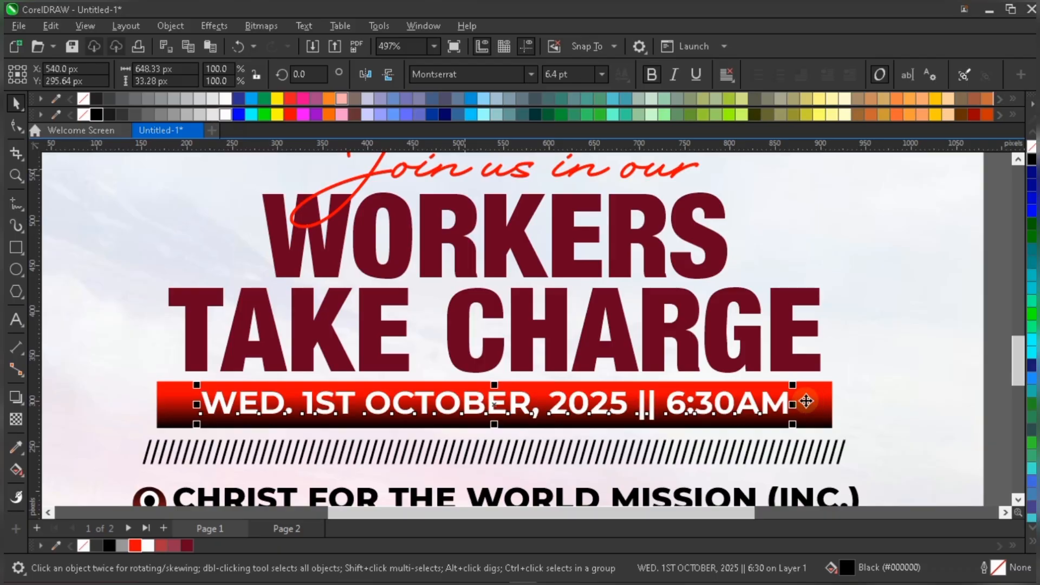
shift+click(806, 401)
scroll(487, 388, down, 2)
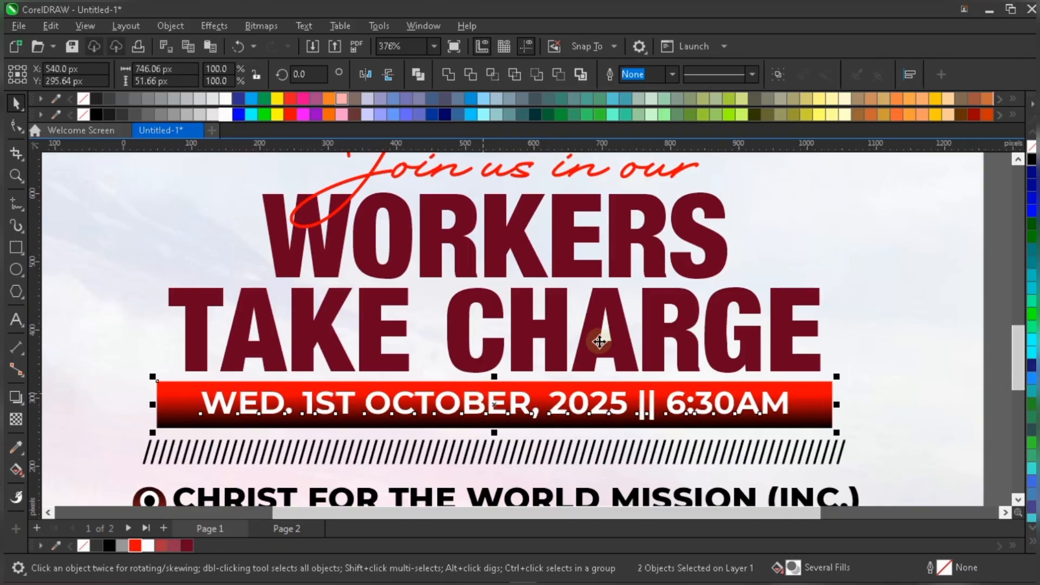
Step: Nudge the row of slashes beneath the date bar down 5 px
scroll(631, 346, down, 3)
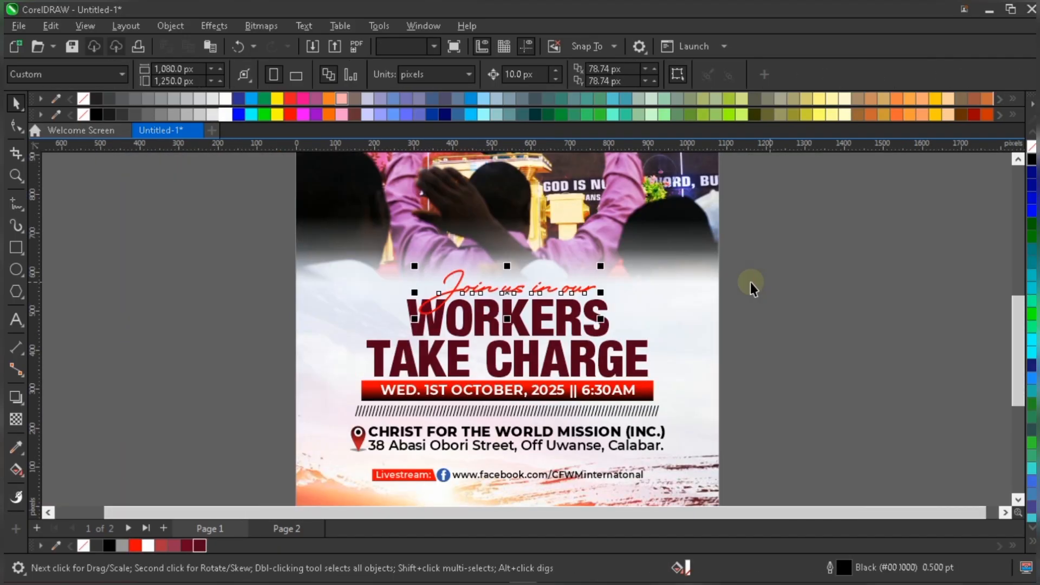
click(736, 299)
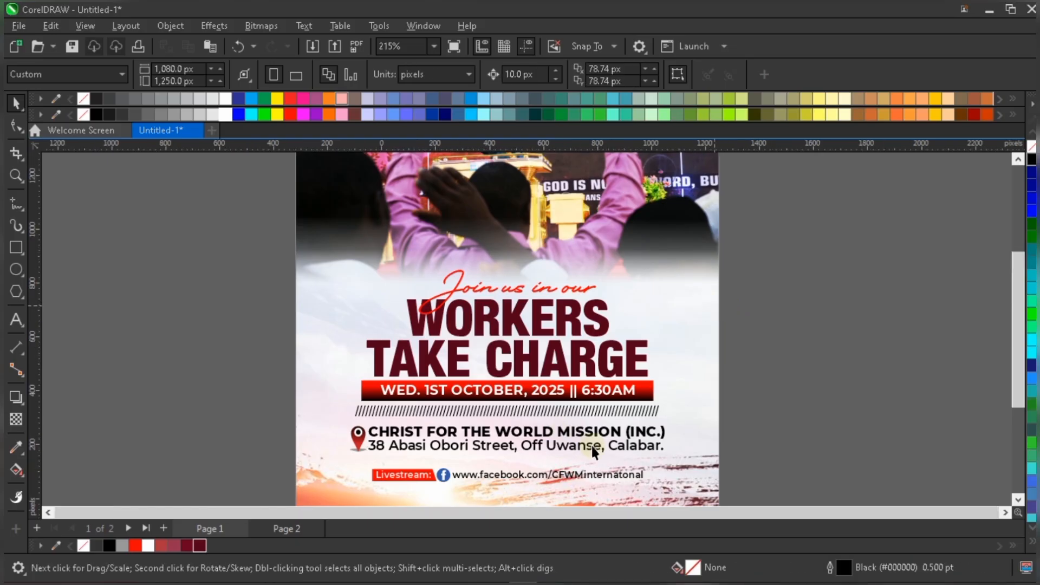
scroll(595, 449, down, 1)
scroll(596, 451, up, 1)
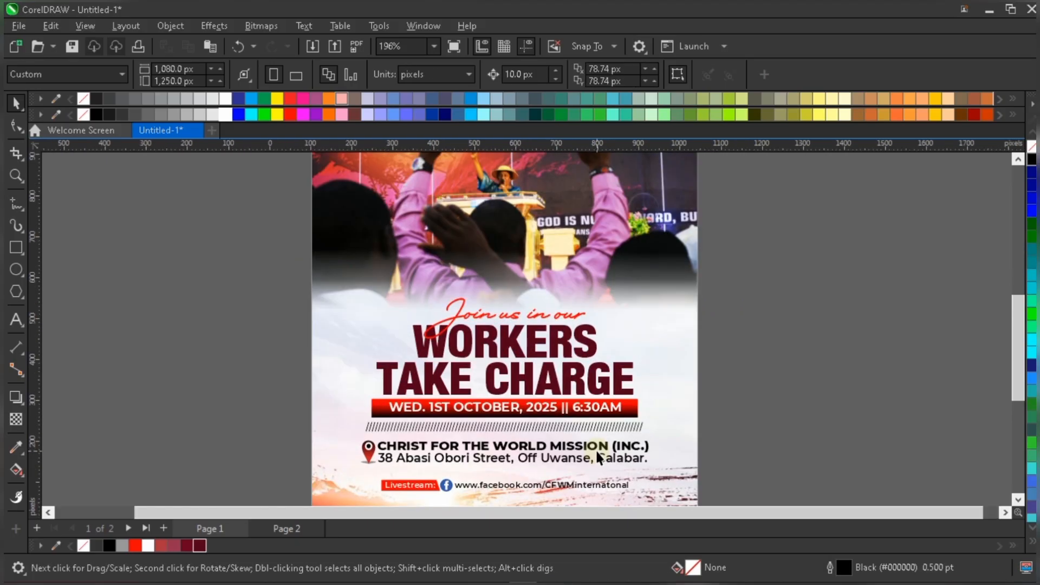
scroll(596, 449, up, 1)
click(593, 421)
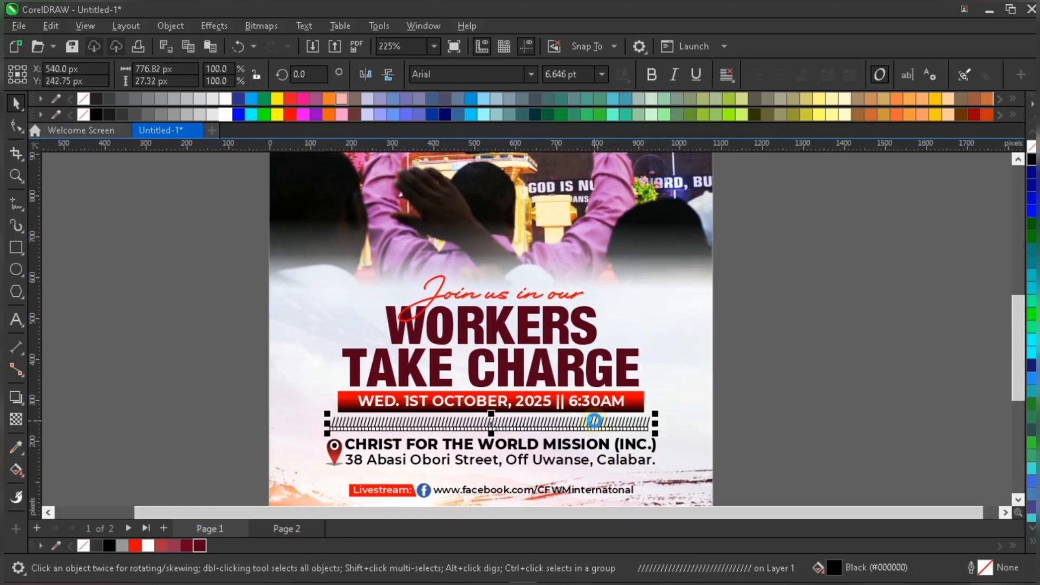
key(Down)
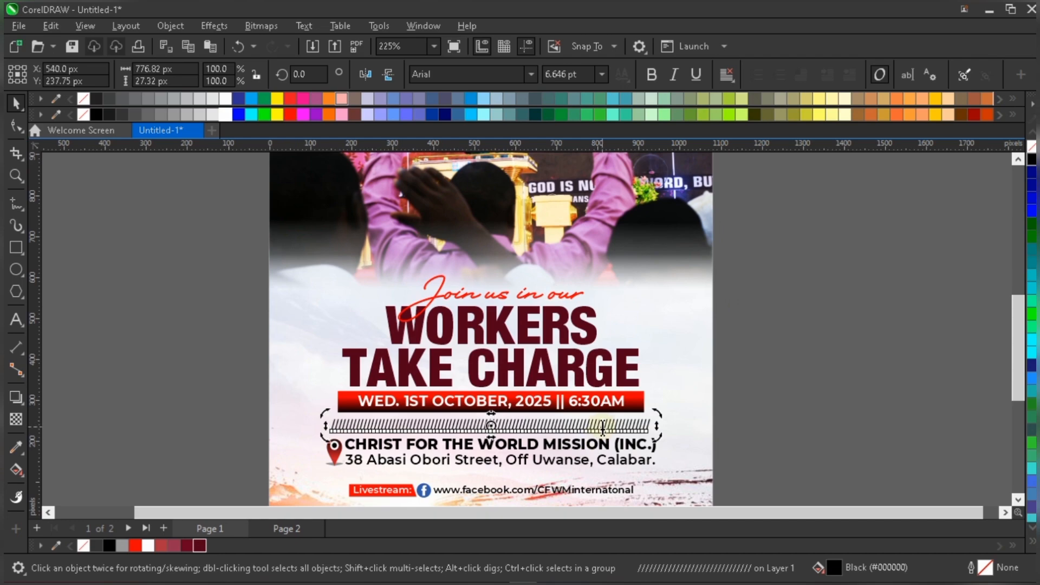
Step: Add more slashes to lengthen the divider row and centre it horizontally on the date bar
double_click(602, 428)
key(ctrl+space)
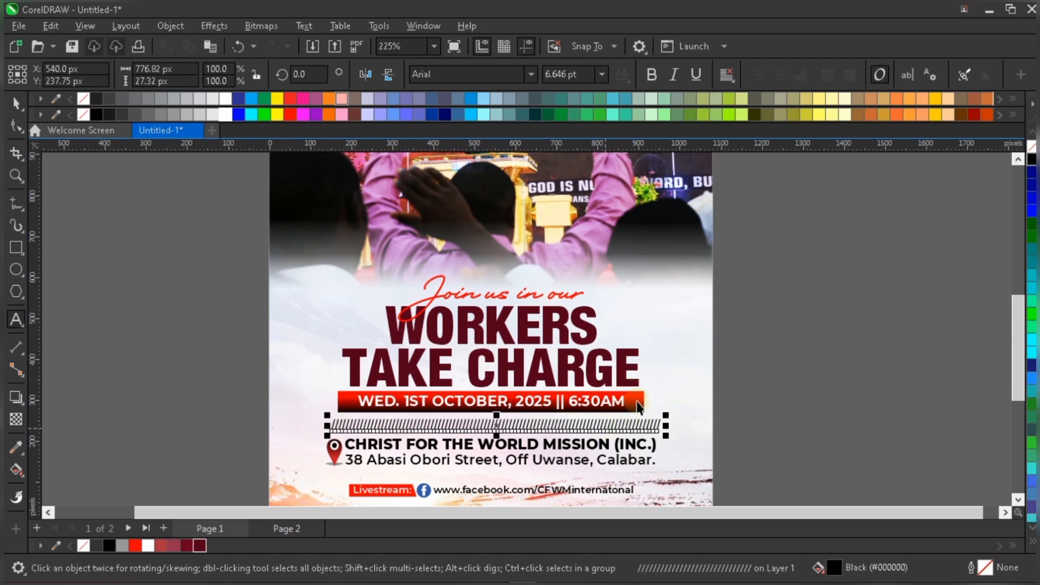
shift+click(634, 399)
key(c)
Step: Fill the slash divider row with dark grey #333333 and deselect it
click(409, 428)
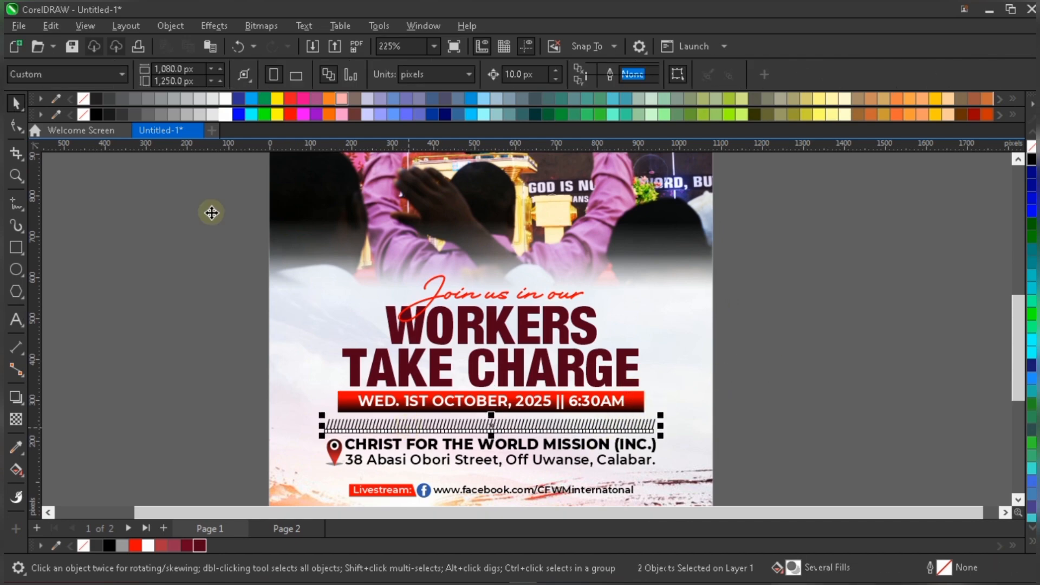
click(122, 114)
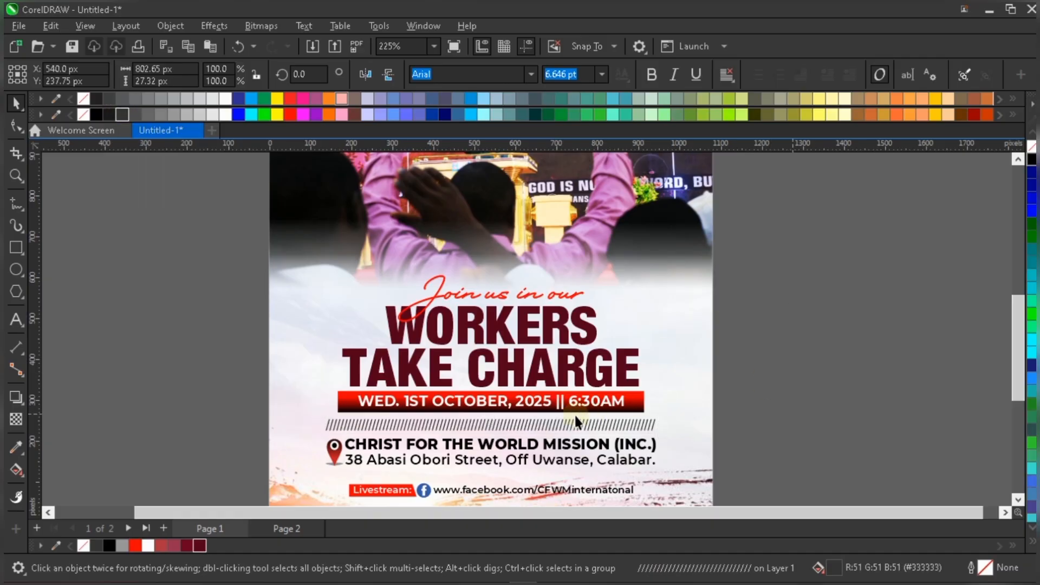
key(Escape)
scroll(563, 412, up, 1)
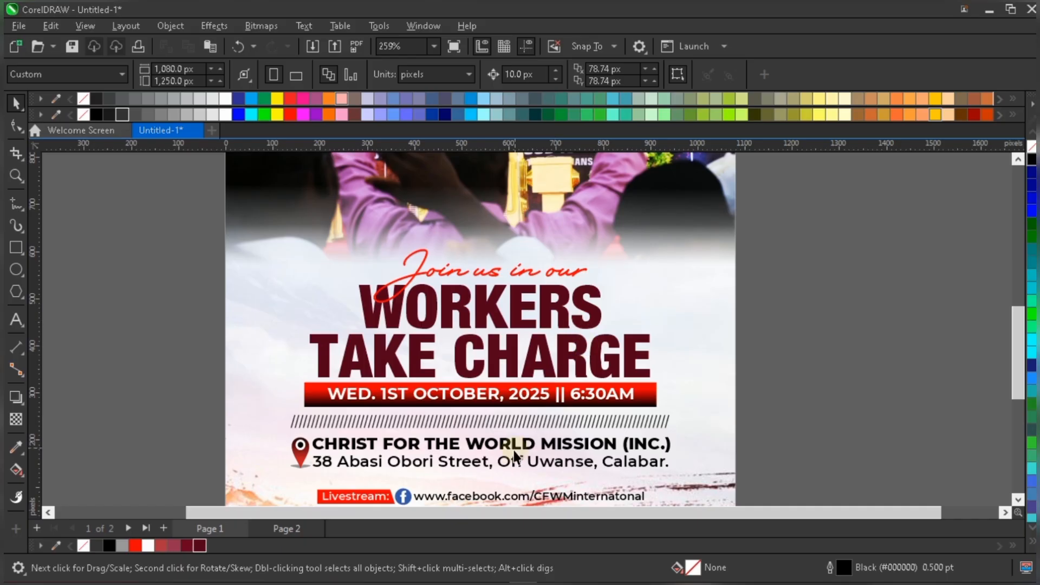
click(541, 463)
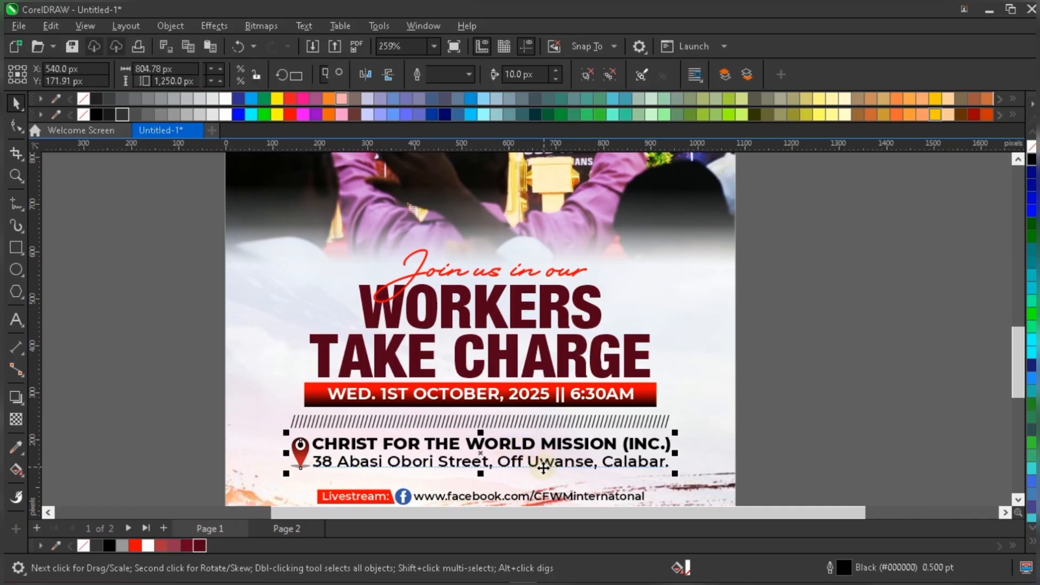
scroll(542, 464, up, 2)
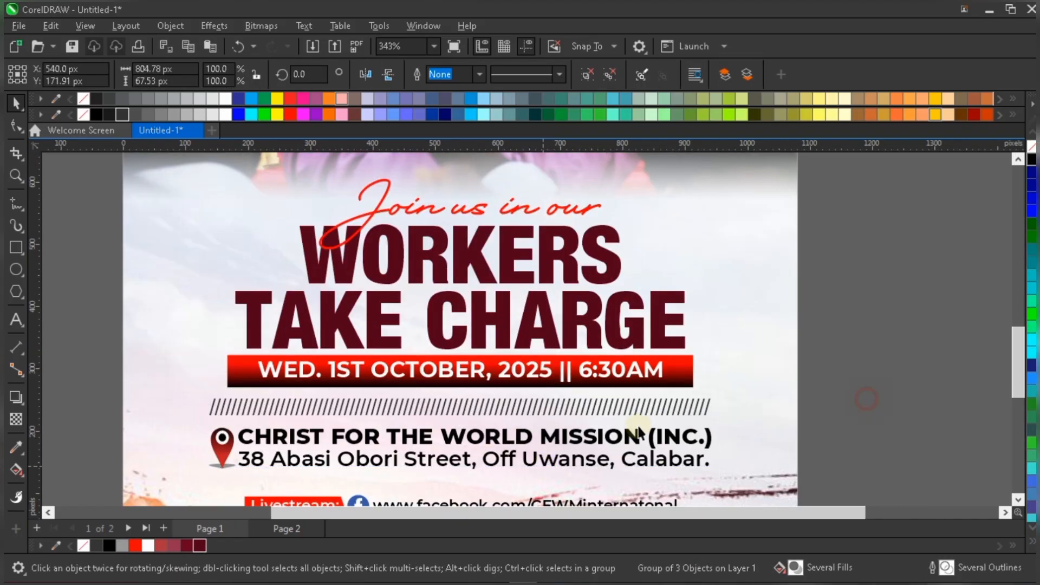
key(Escape)
Step: Move the church logo at the flyer's upper centre down 10 px, enlarge it slightly and deselect it
key(shift+F4)
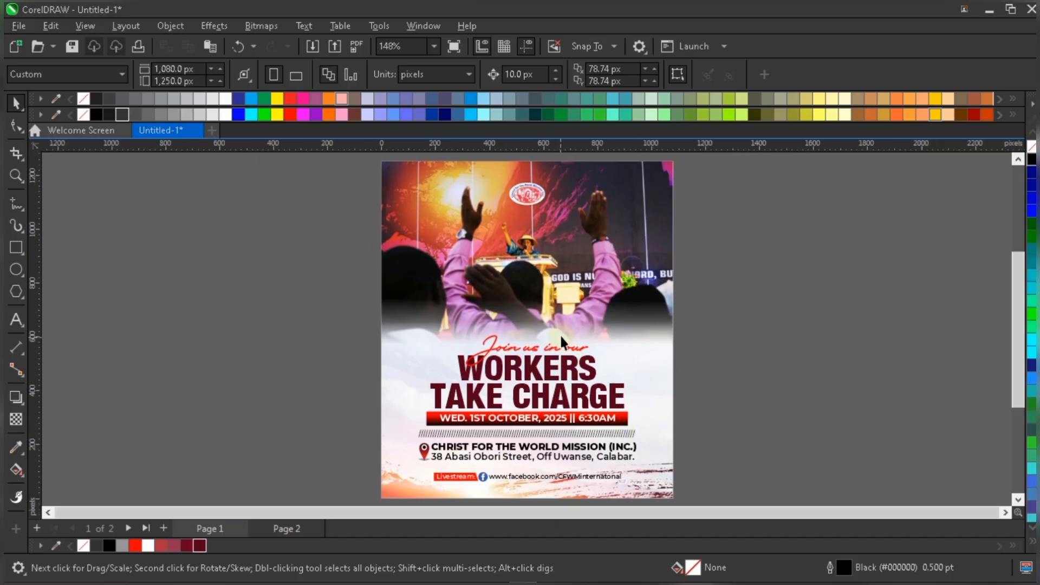
click(537, 193)
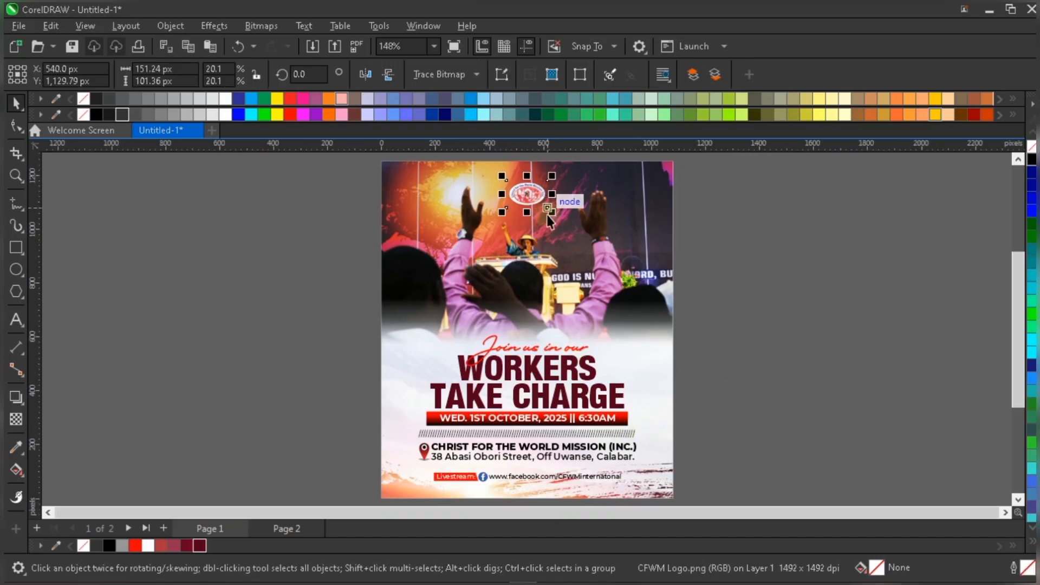
scroll(548, 181, up, 2)
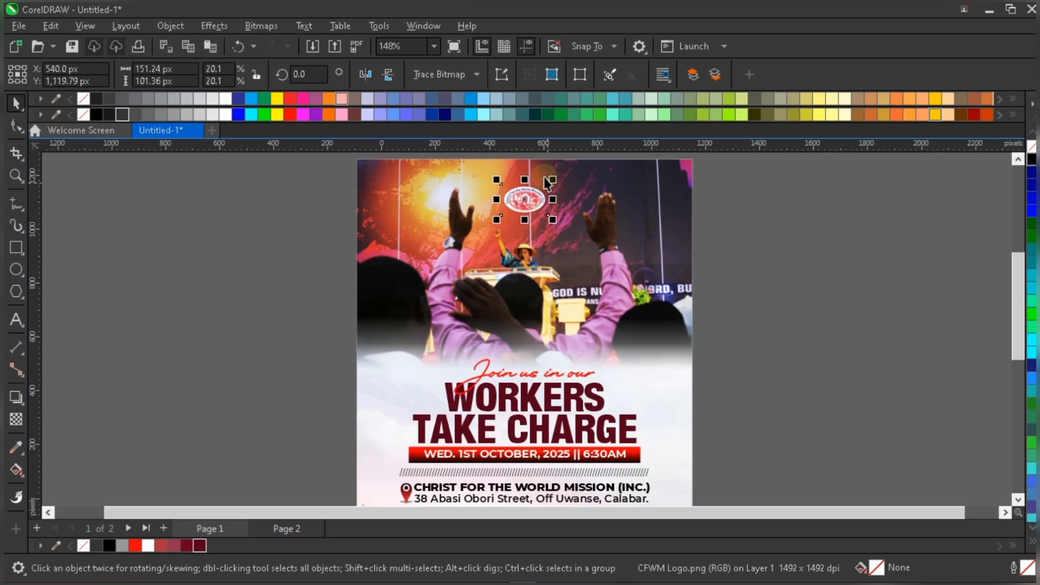
drag(552, 182, 560, 177)
click(850, 284)
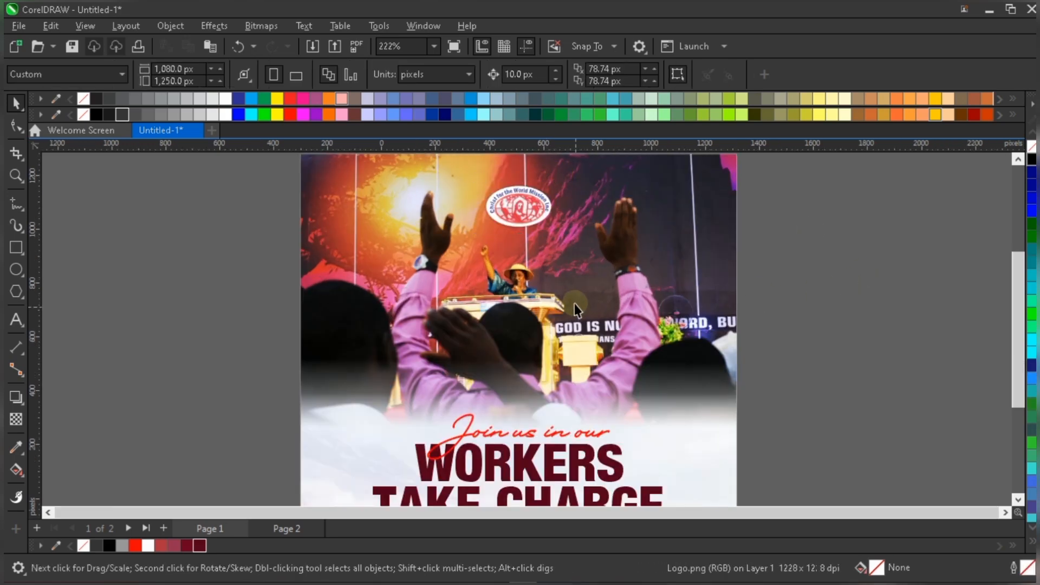
Step: Select the textured background picture inside the PowerClip and shift it to about X 667 px, Y 812 px
scroll(574, 302, down, 2)
scroll(584, 499, up, 2)
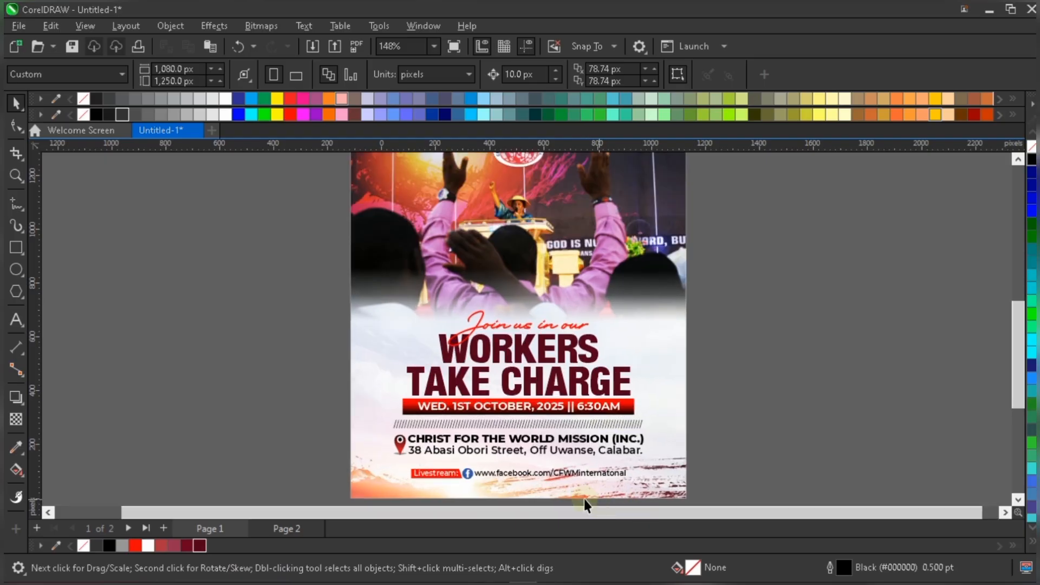
scroll(612, 483, down, 1)
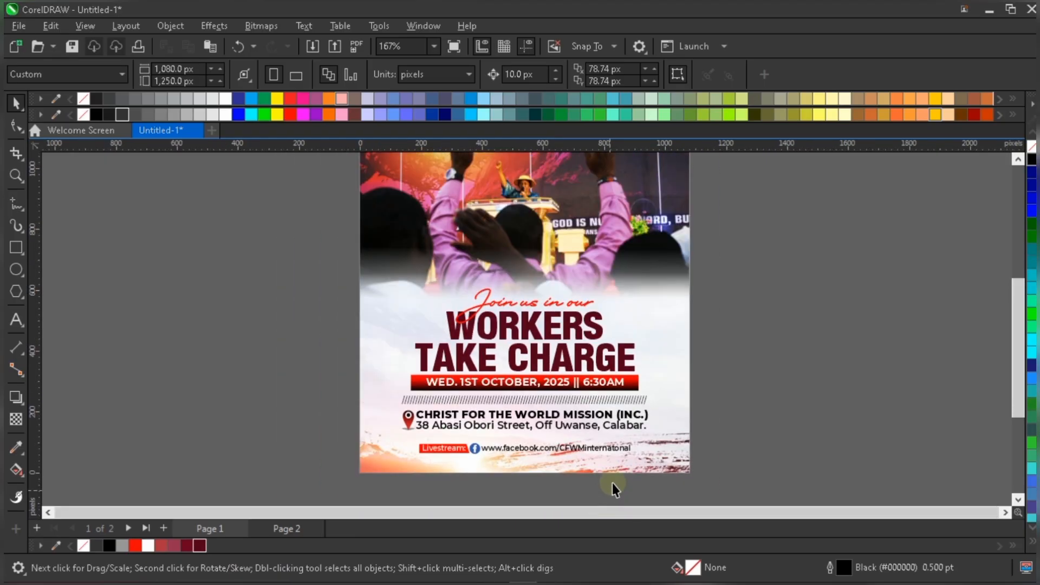
scroll(576, 472, up, 1)
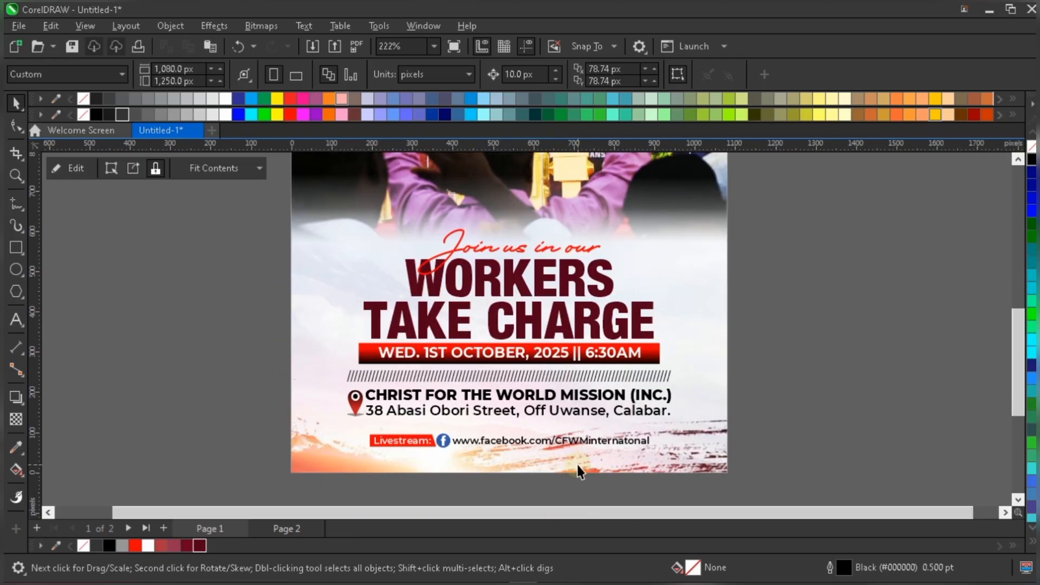
click(583, 469)
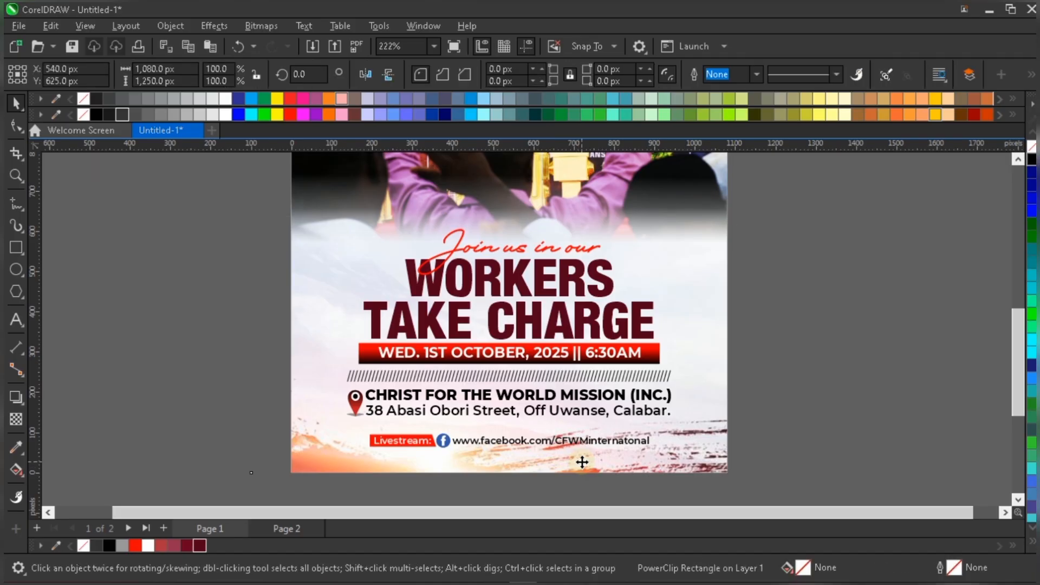
scroll(587, 464, down, 1)
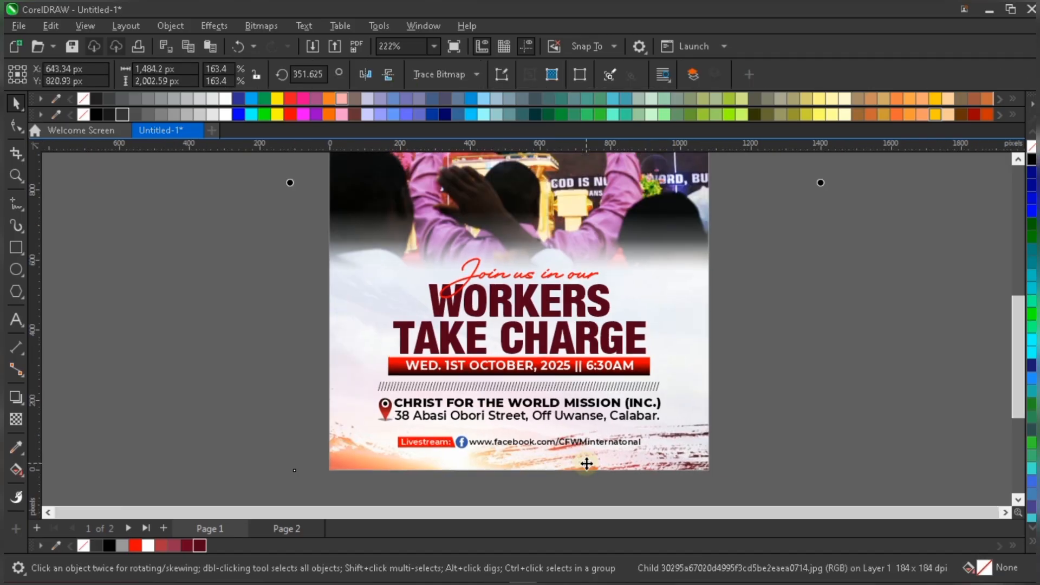
mouse_move(587, 466)
mouse_down()
mouse_move(592, 454)
mouse_move(605, 460)
mouse_up()
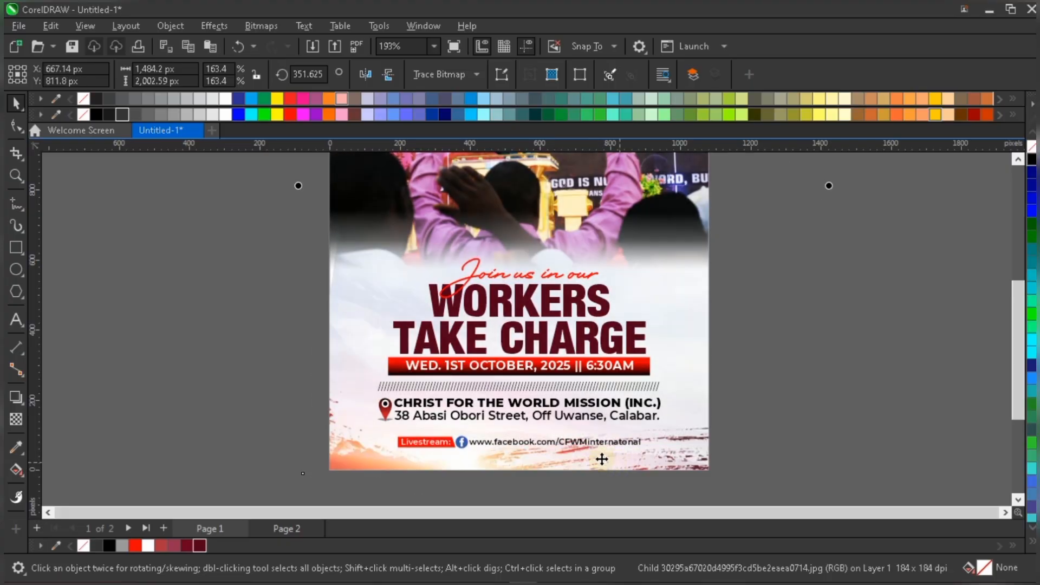
Step: Rotate the clipped background picture slightly, to about 354.8°
scroll(602, 457, down, 2)
scroll(596, 468, down, 1)
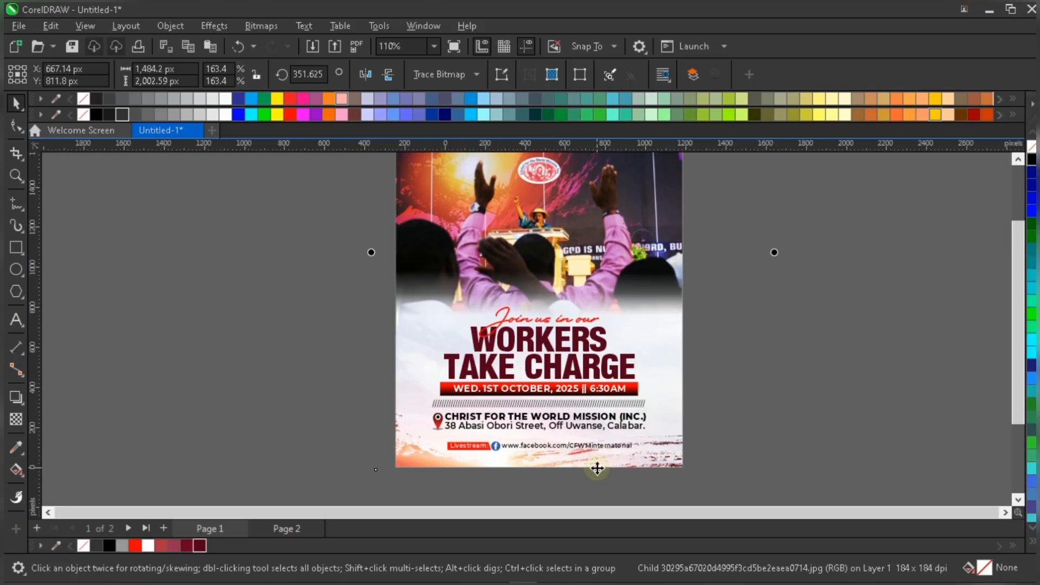
click(625, 374)
scroll(648, 374, down, 1)
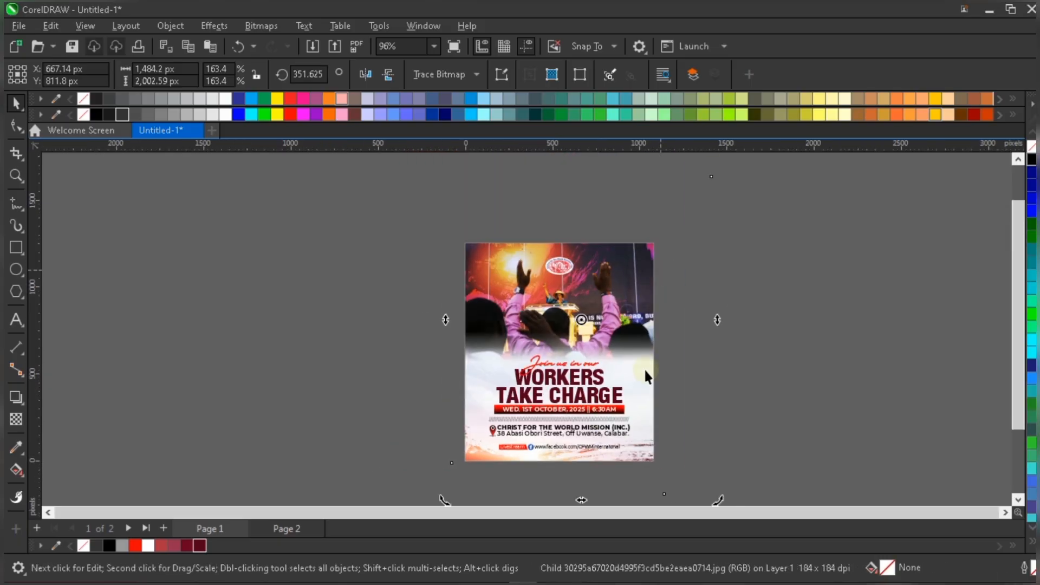
scroll(553, 370, down, 1)
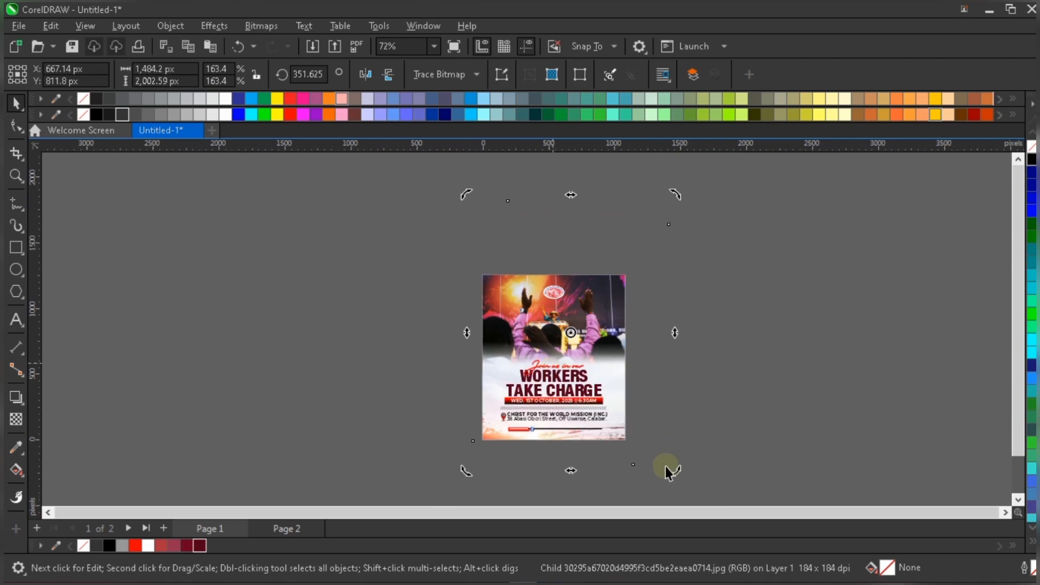
drag(675, 471, 679, 466)
scroll(604, 436, up, 1)
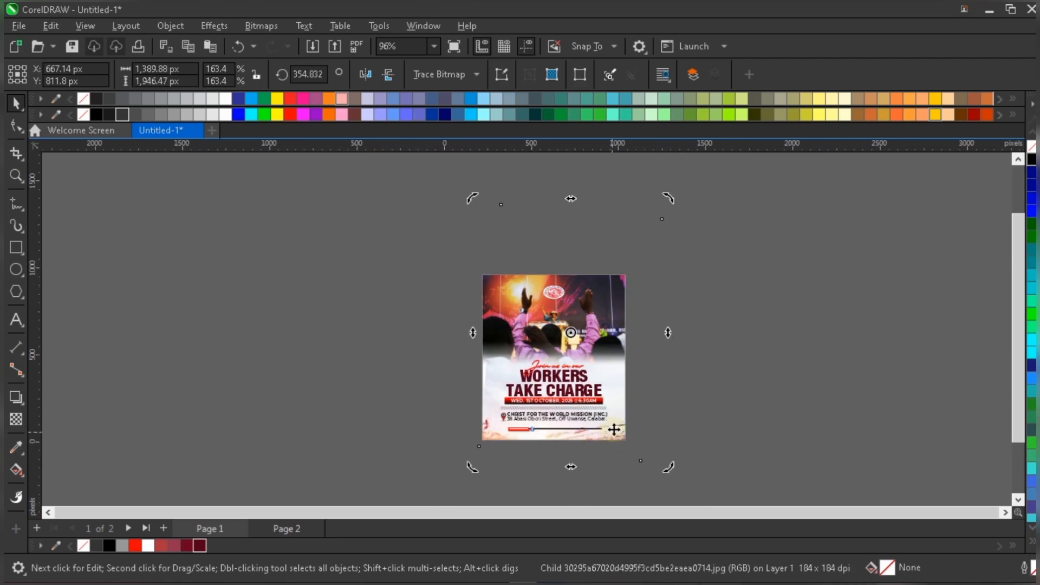
Step: Shift the rotated background picture horizontally to about X 656 px and deselect it
scroll(617, 429, up, 1)
drag(624, 426, 622, 426)
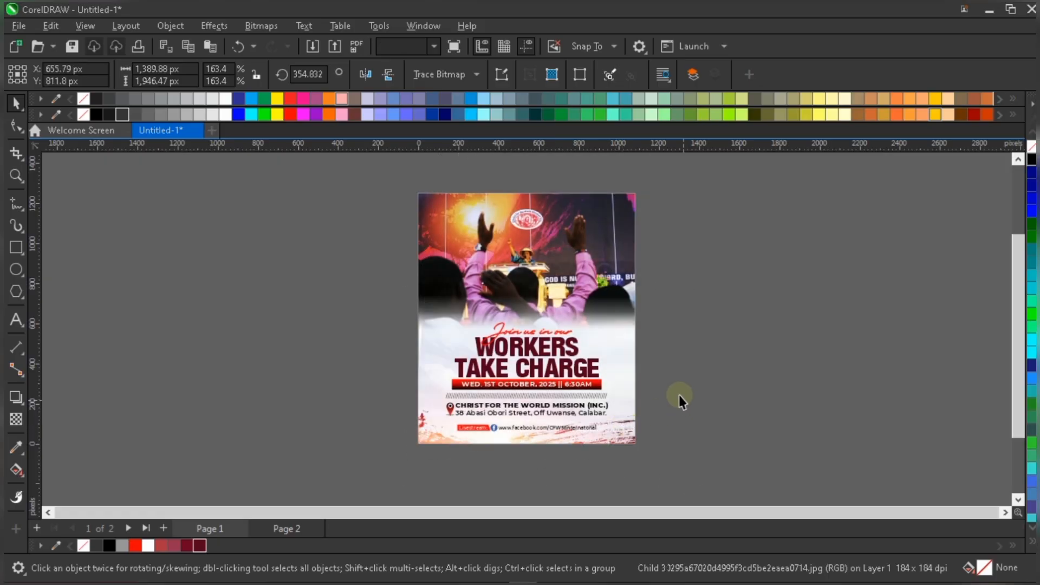
click(678, 395)
key(shift+F4)
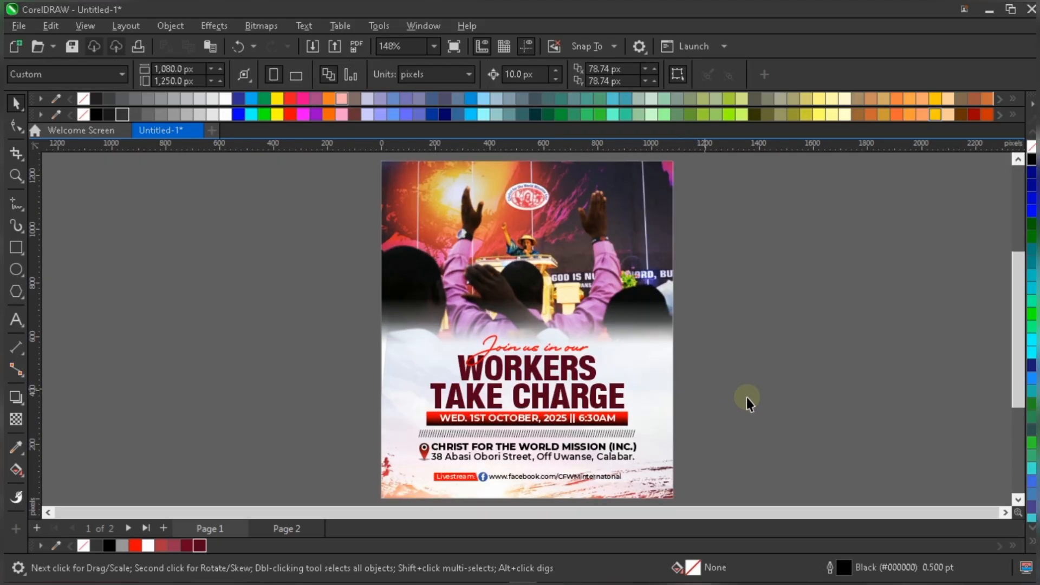
Step: Open the PowerClip contents for editing and place a wide ellipse, about 1285 by 129 px, across the photo's faded lower edge
double_click(645, 295)
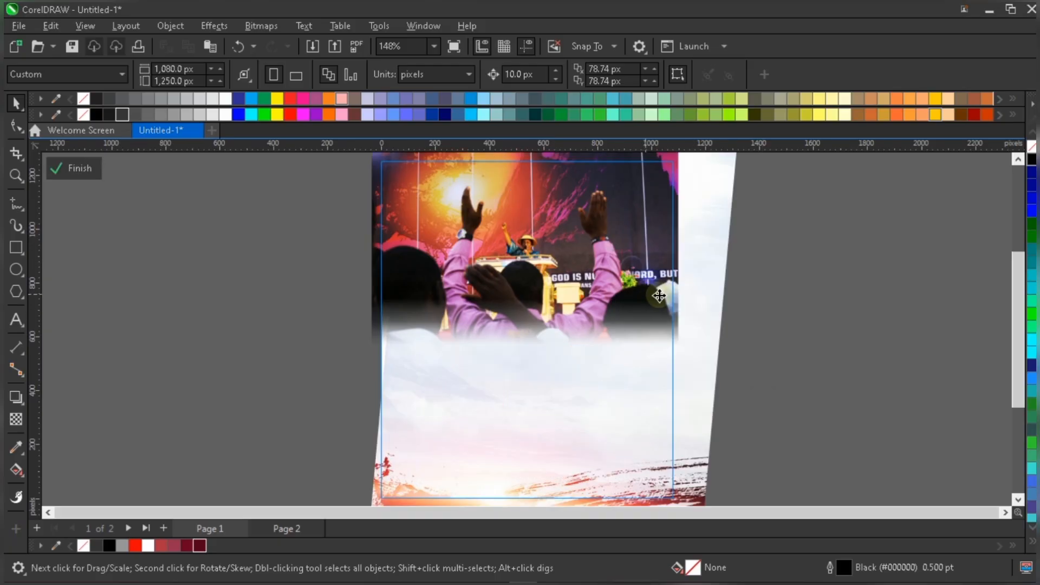
click(659, 295)
scroll(641, 313, up, 1)
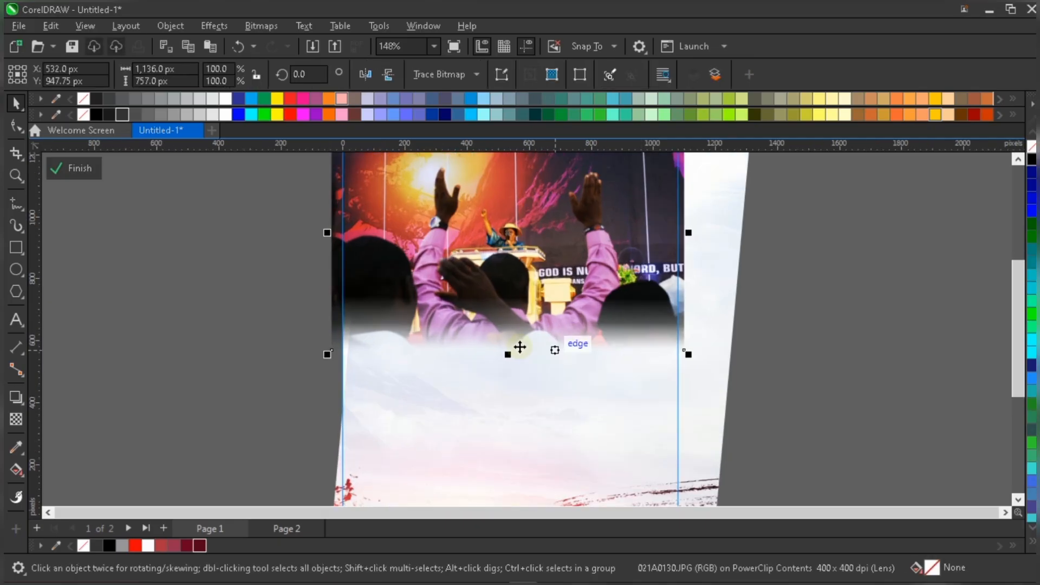
key(F7)
drag(331, 315, 731, 356)
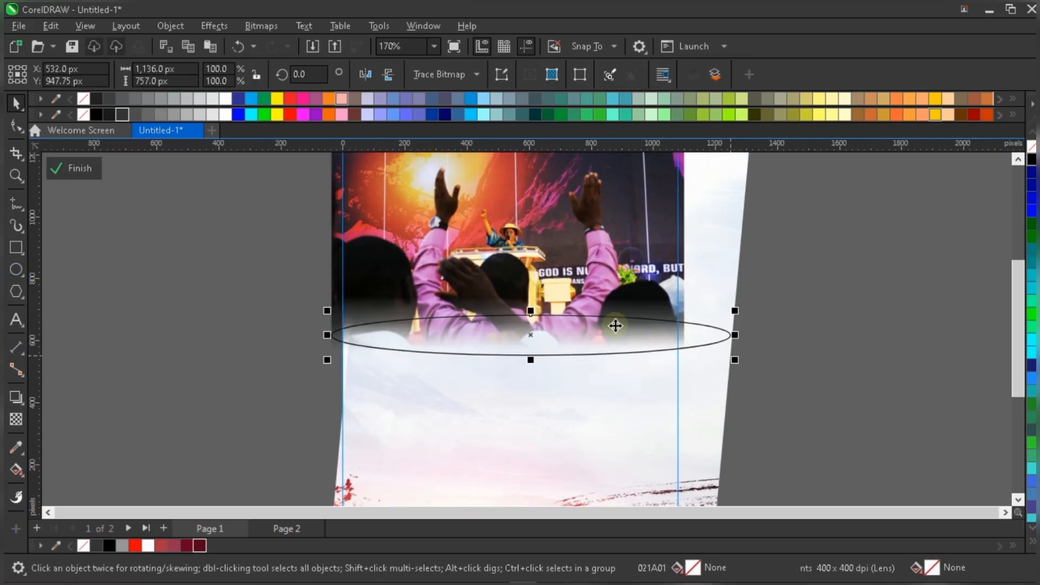
drag(610, 344, 602, 363)
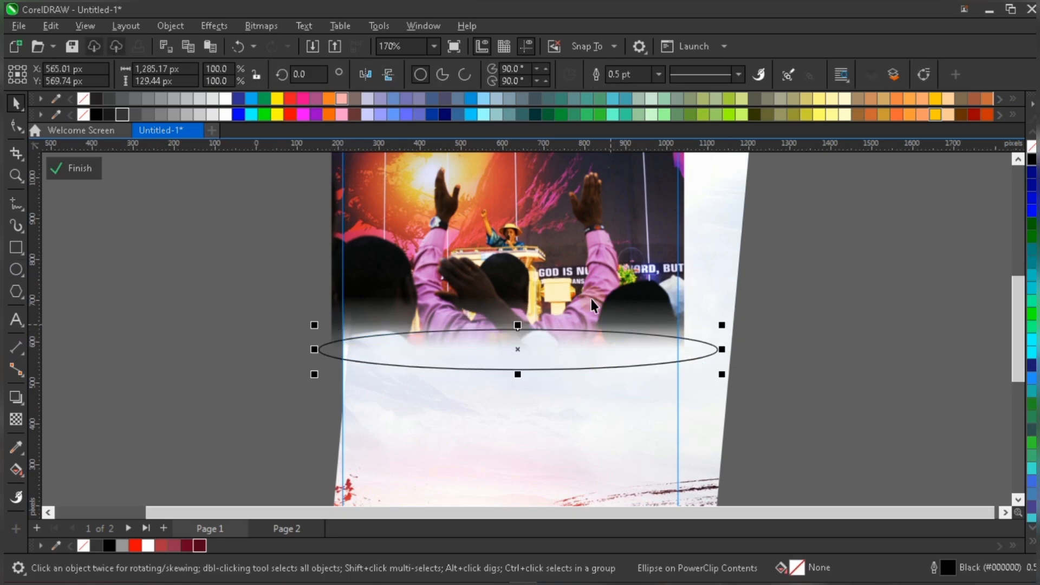
Step: Fill the ellipse with the light purple (RGB 212, 146, 220) sampled from the raised arm's shirt sleeve
scroll(596, 325, up, 2)
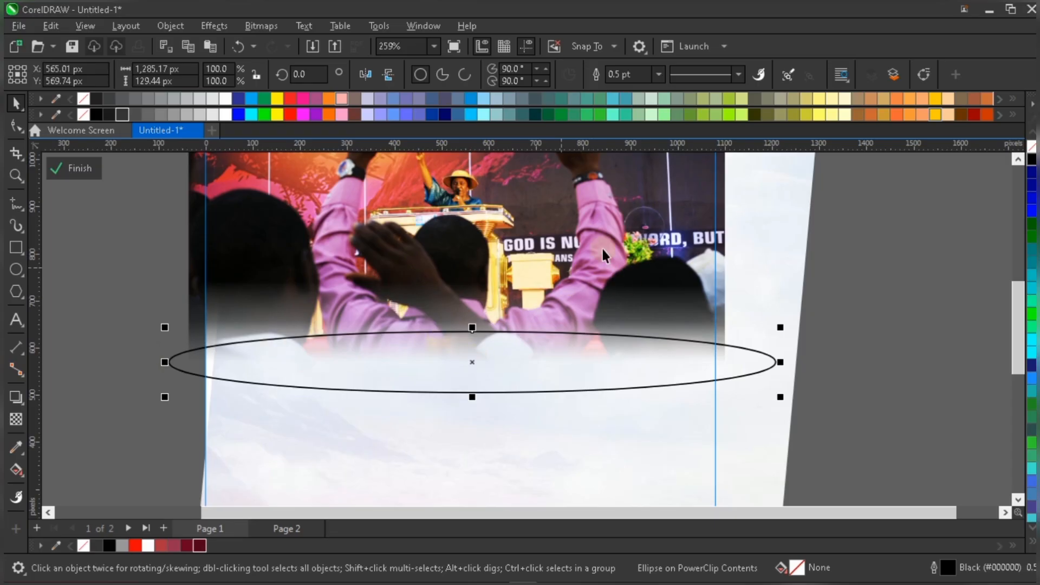
click(17, 443)
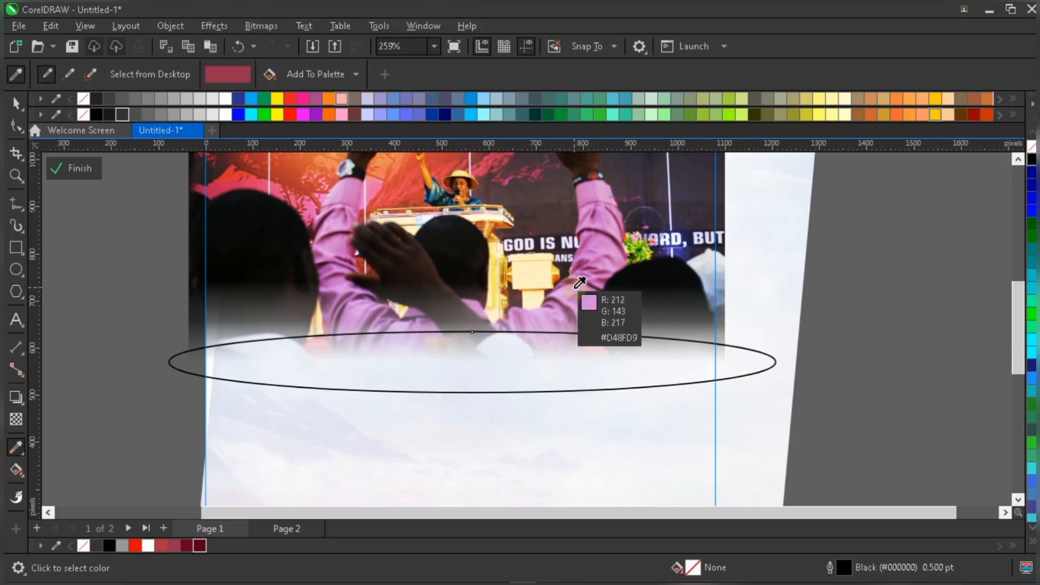
click(576, 286)
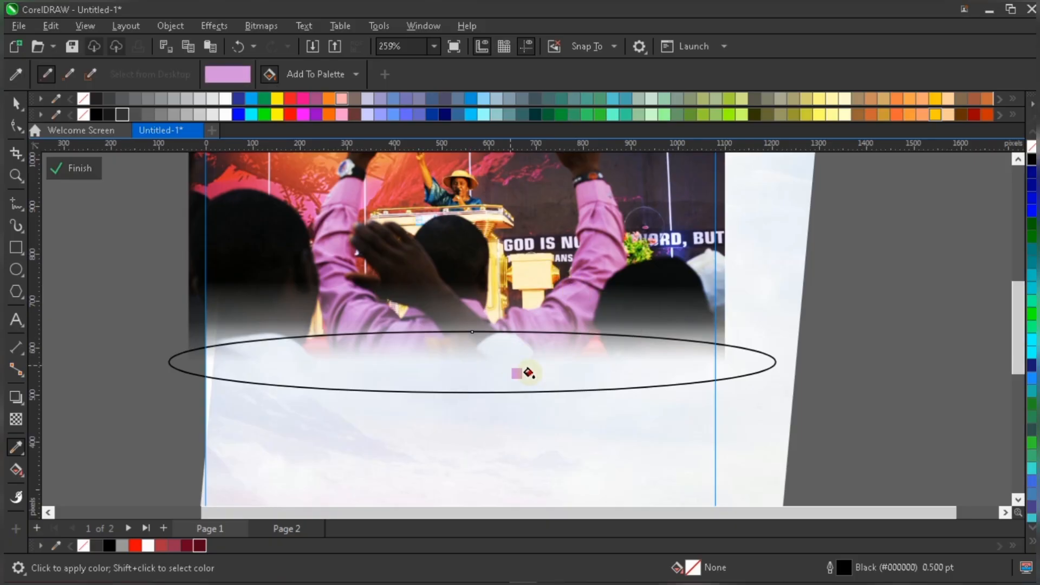
click(521, 370)
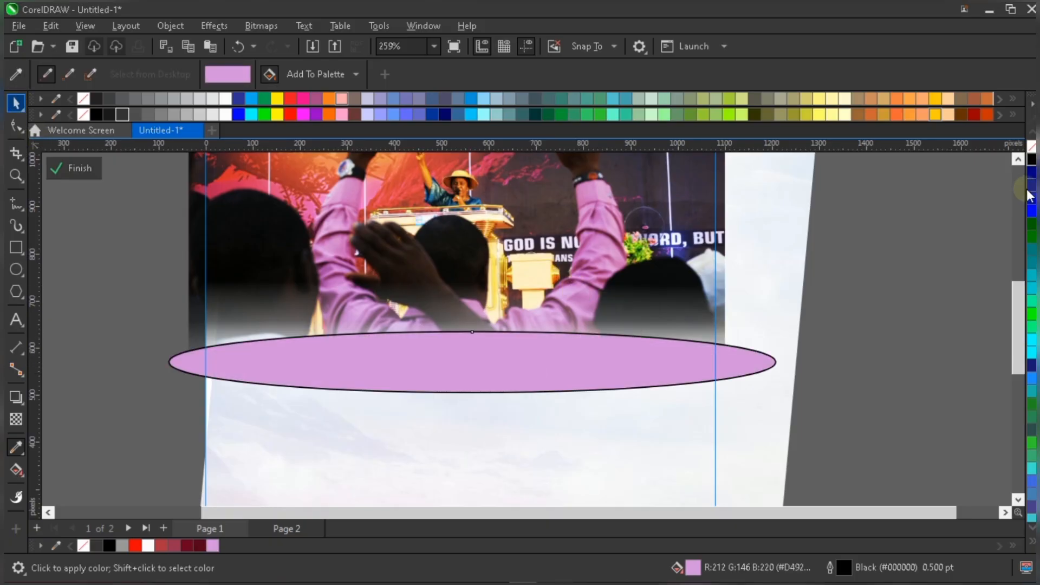
Step: Remove the ellipse's outline and stretch its upper edge upward so it is about 154 px high
key(space)
right_click(1032, 150)
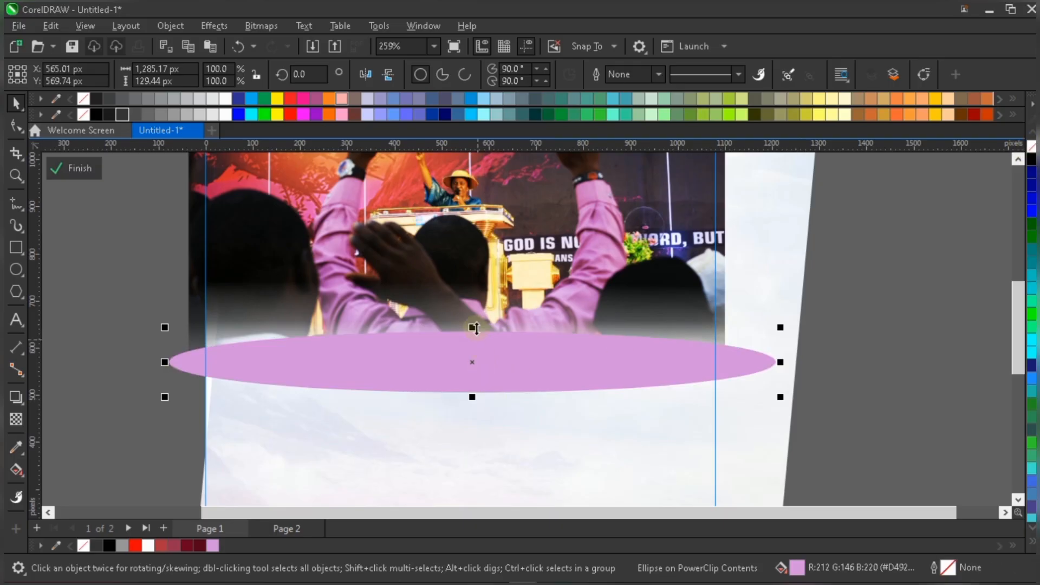
drag(473, 327, 473, 315)
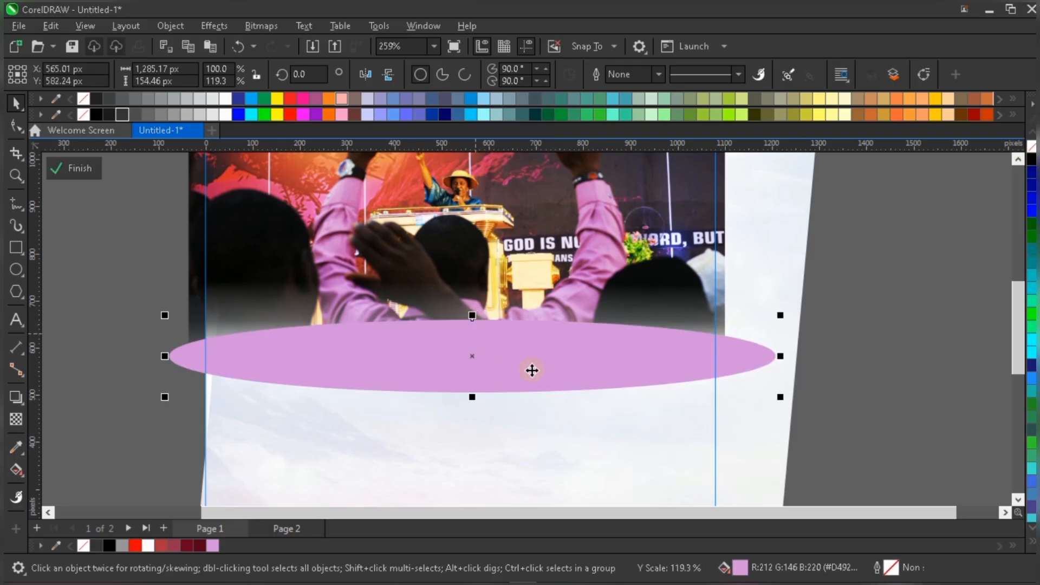
Step: Convert the ellipse to a 400 dpi RGB Color (24-bit) bitmap with anti-aliasing and a transparent background
click(261, 25)
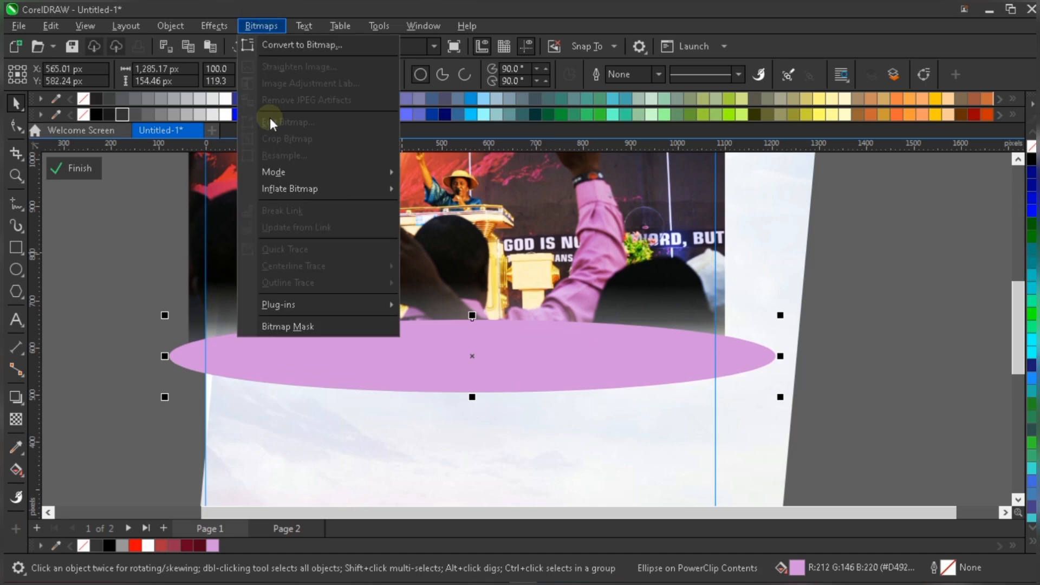
click(285, 45)
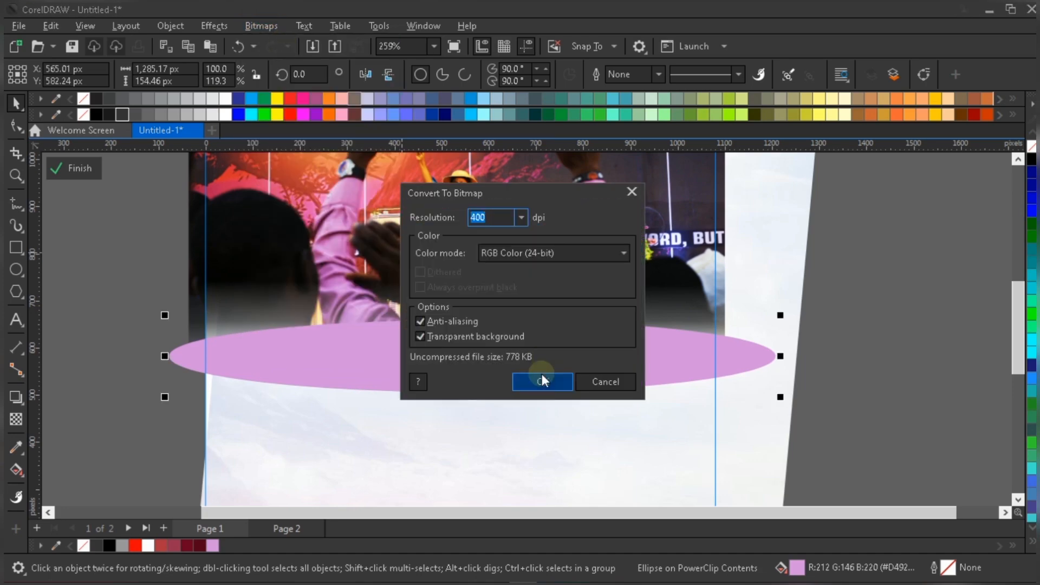
click(544, 381)
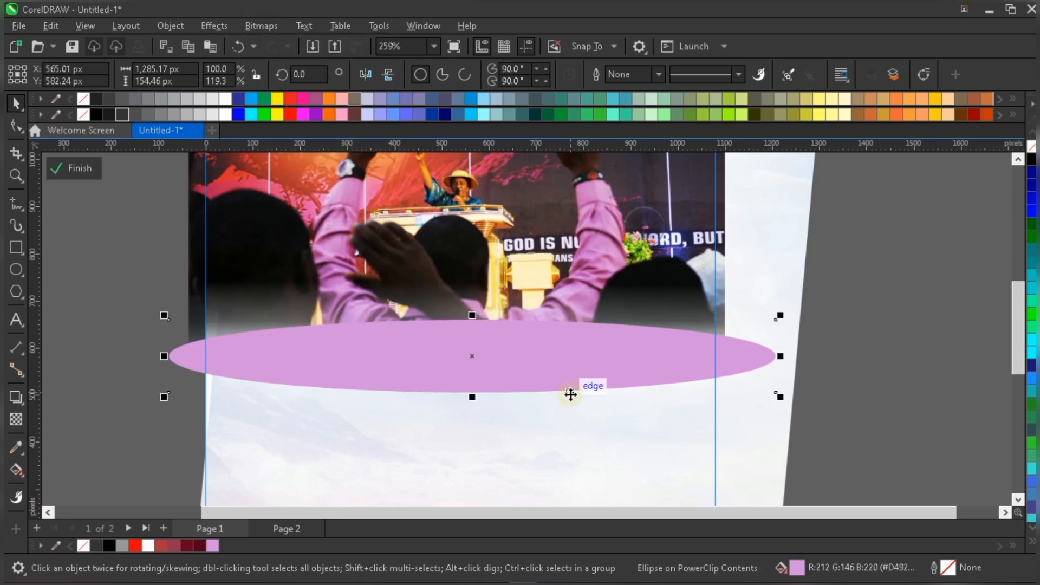
scroll(466, 390, down, 1)
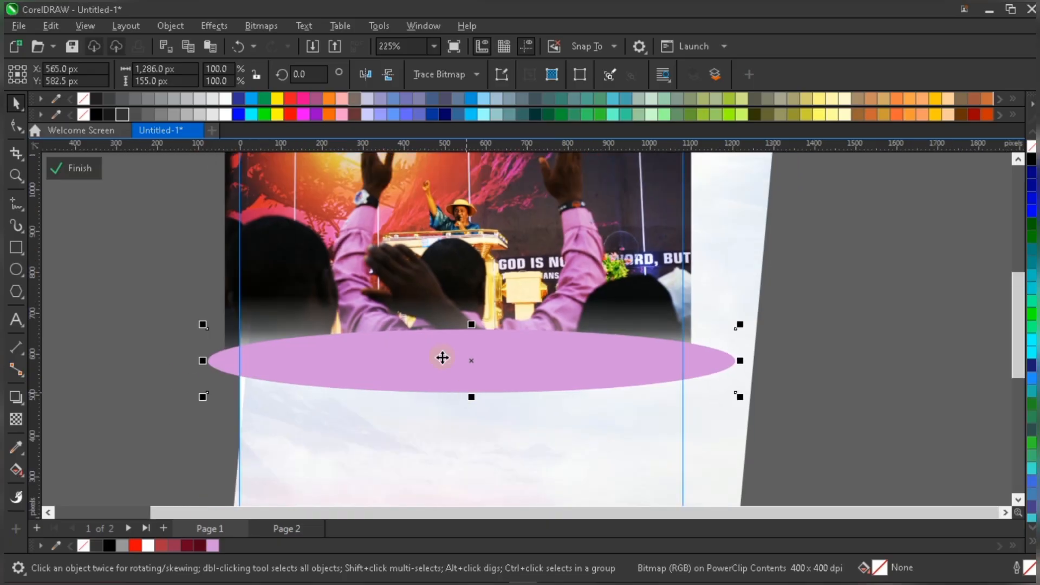
Step: Apply a Gaussian Blur with a radius of about 44 to the bitmap ellipse and finish editing the PowerClip contents
click(213, 27)
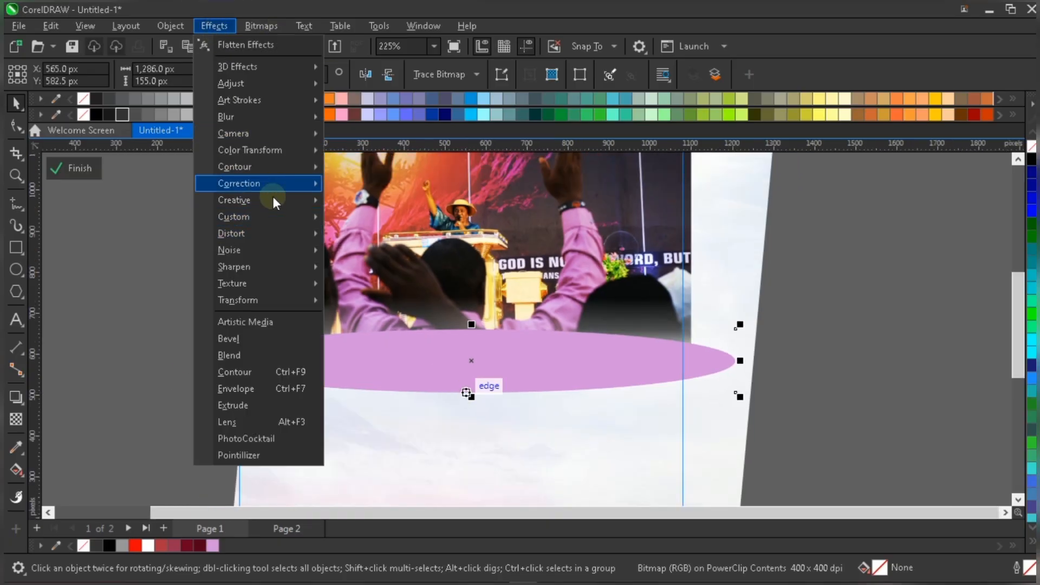
mouse_move(279, 200)
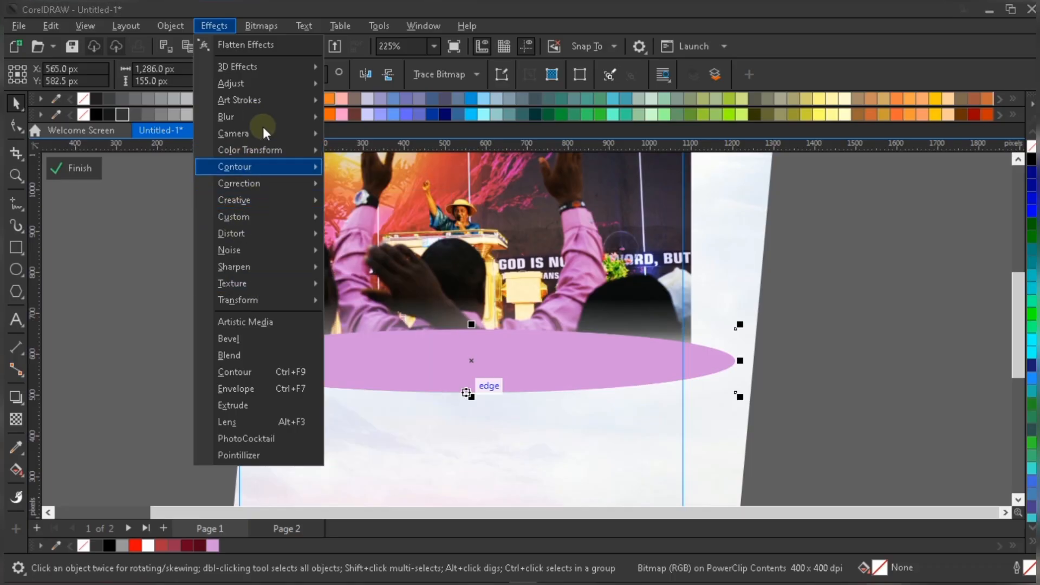
mouse_move(267, 122)
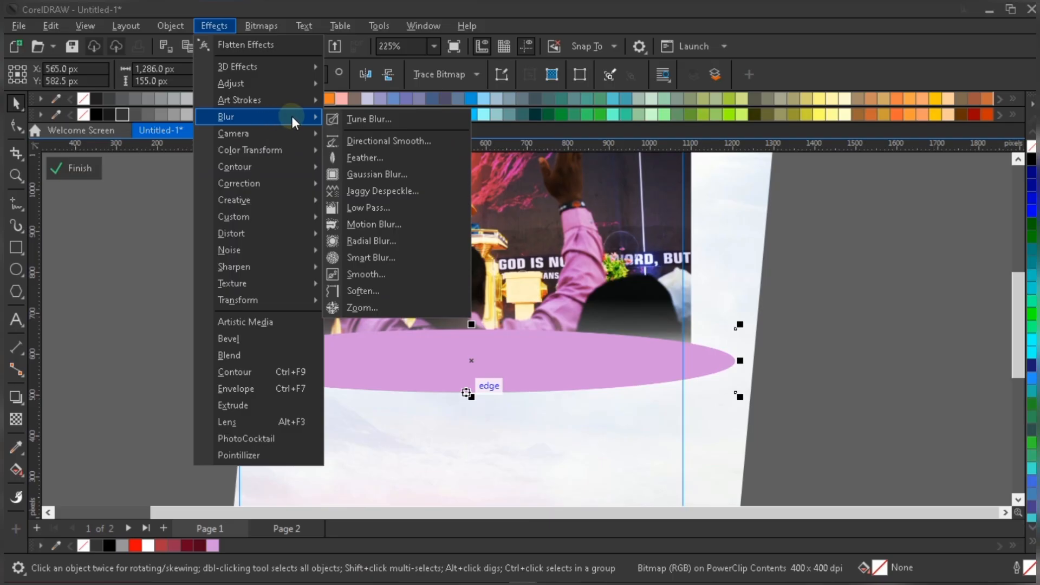
click(382, 174)
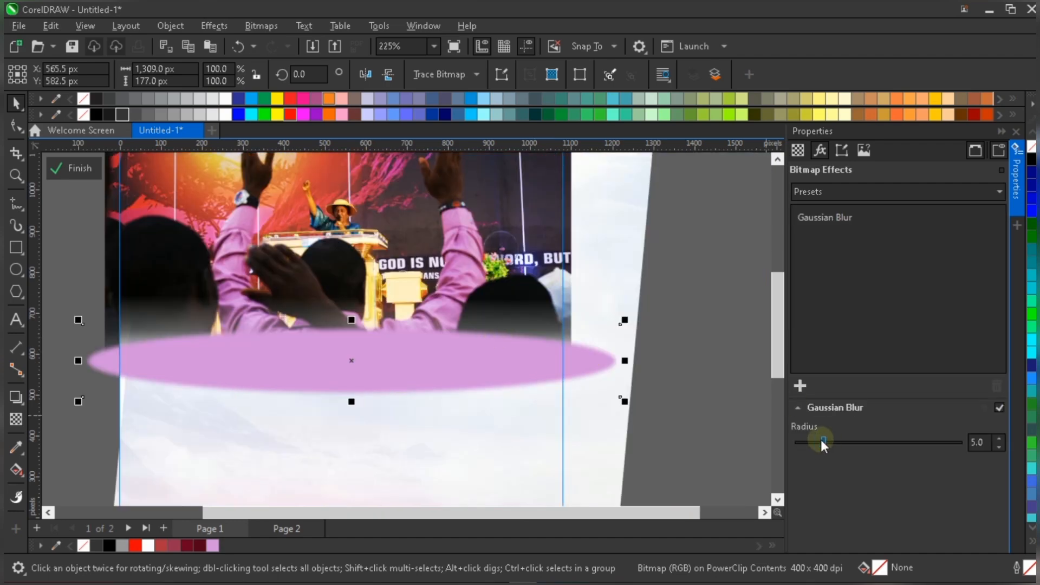
click(860, 444)
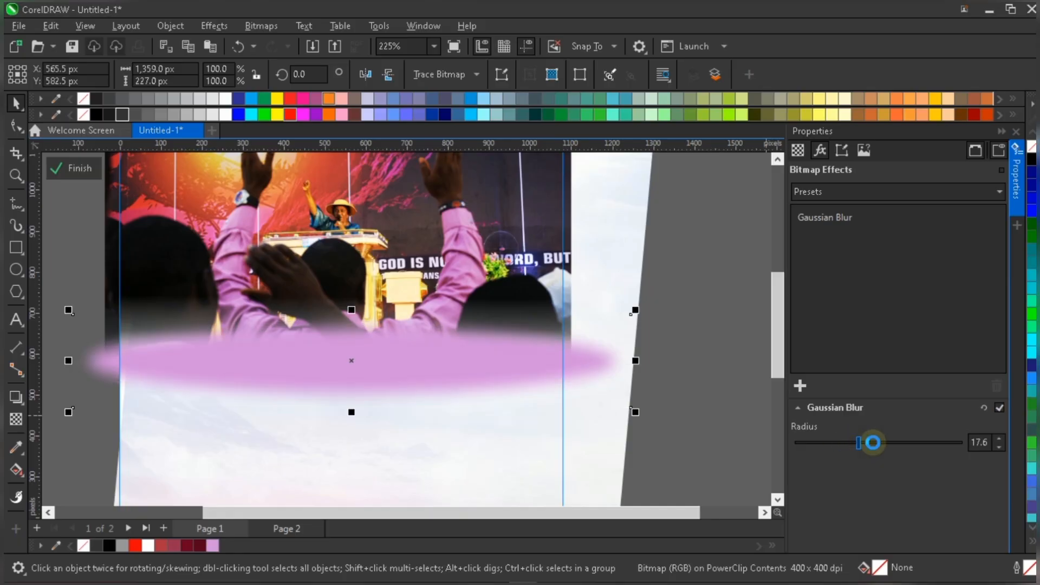
click(873, 443)
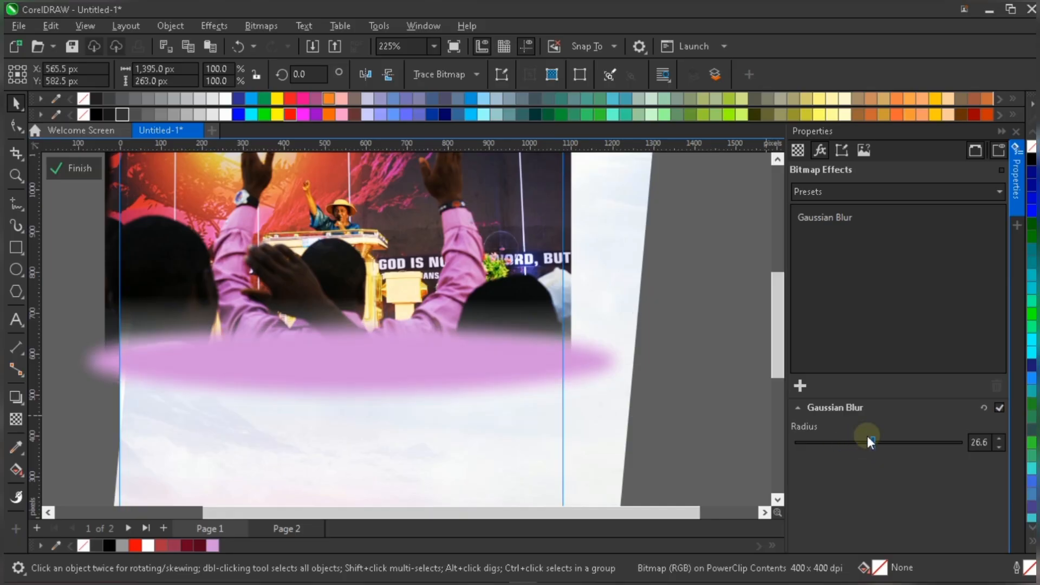
click(886, 443)
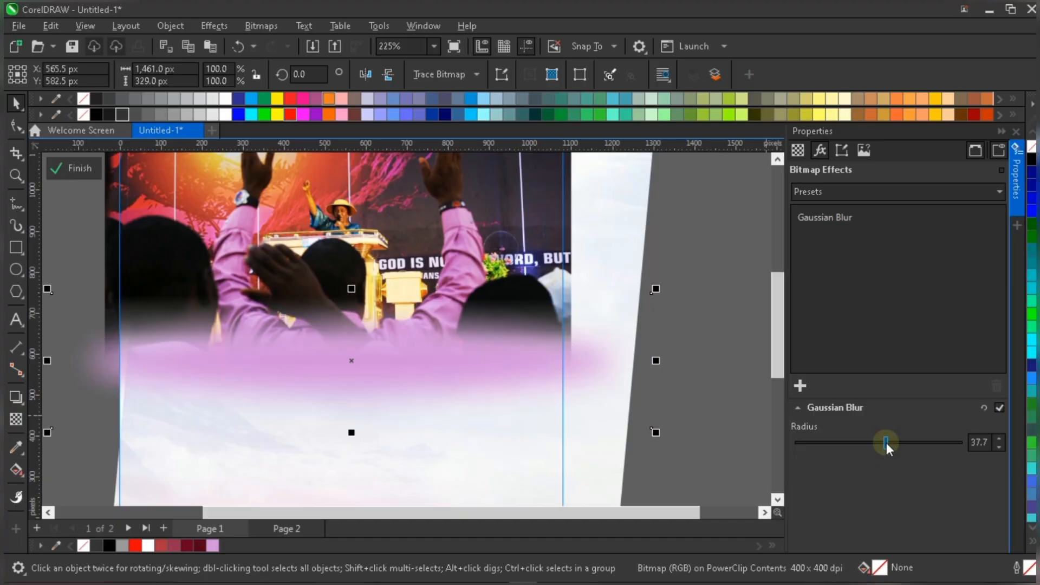
drag(886, 443, 892, 443)
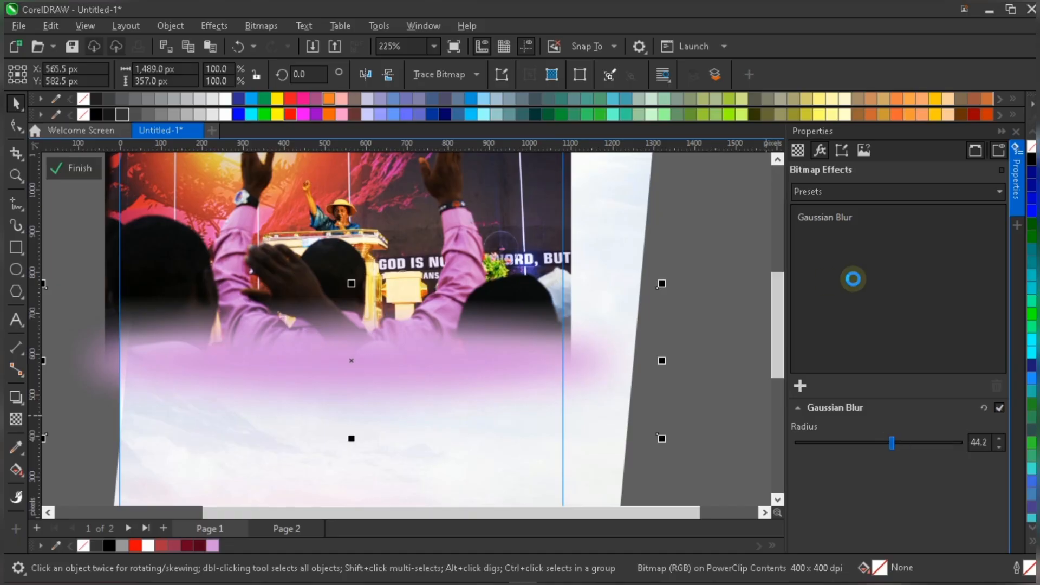
click(1017, 208)
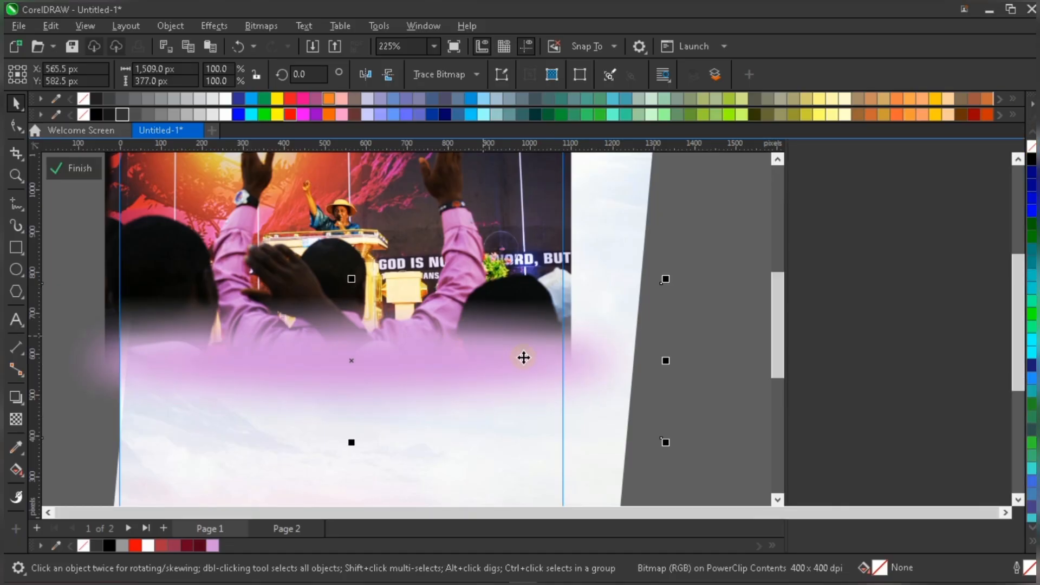
scroll(534, 356, down, 1)
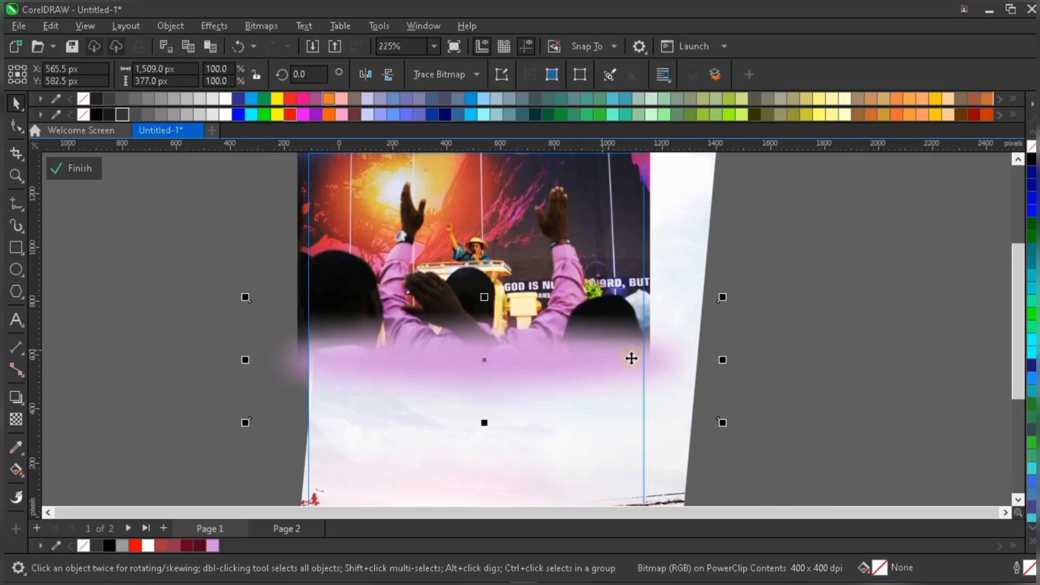
scroll(671, 353, down, 1)
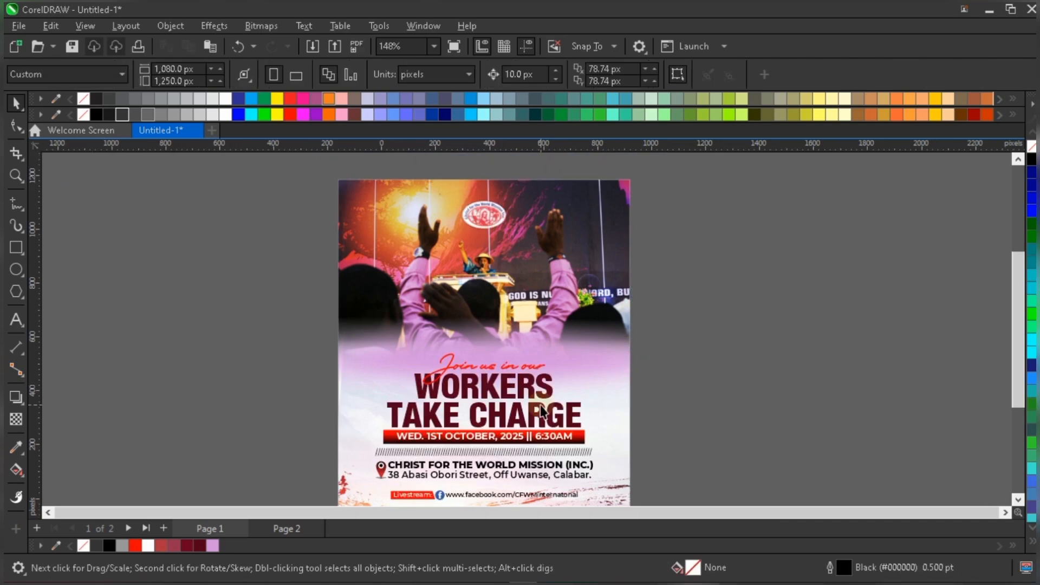
Step: Select the blurred ellipse inside the clip frame, reduce its height to about 330 px and move it to about X 563, Y 582 px
drag(599, 353, 643, 340)
click(623, 332)
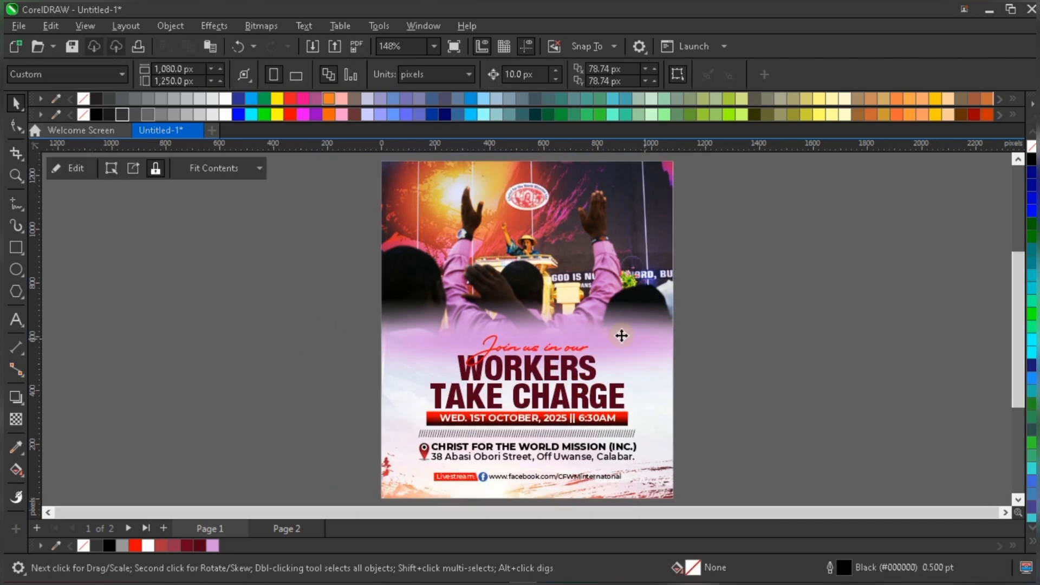
click(533, 282)
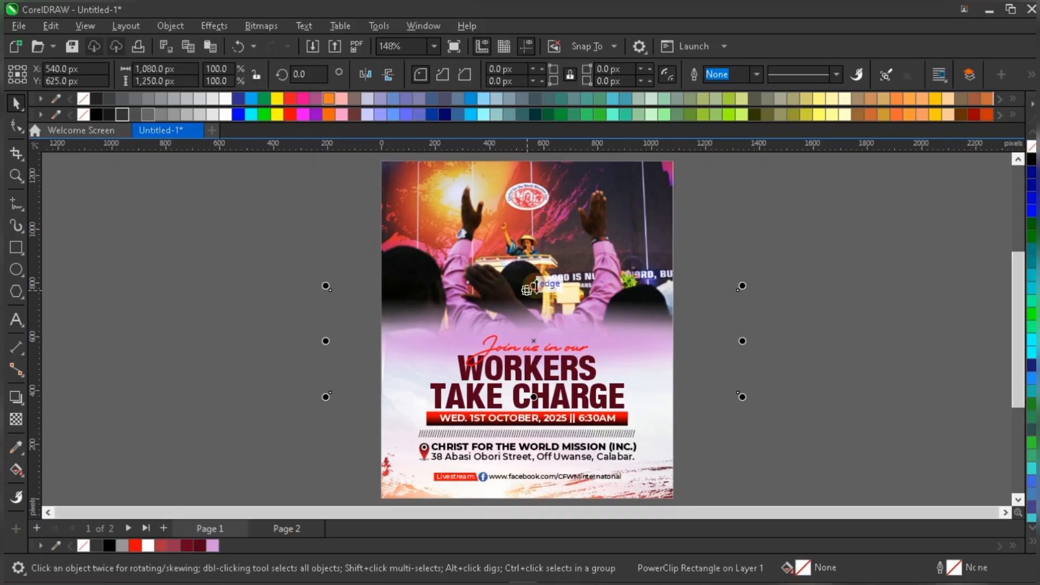
drag(533, 282, 534, 298)
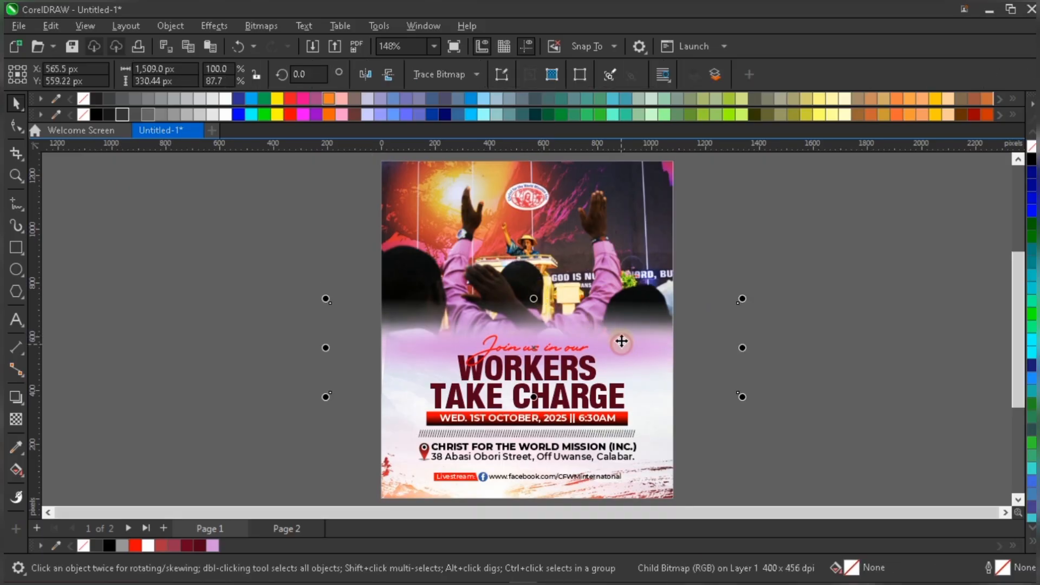
drag(619, 342, 619, 336)
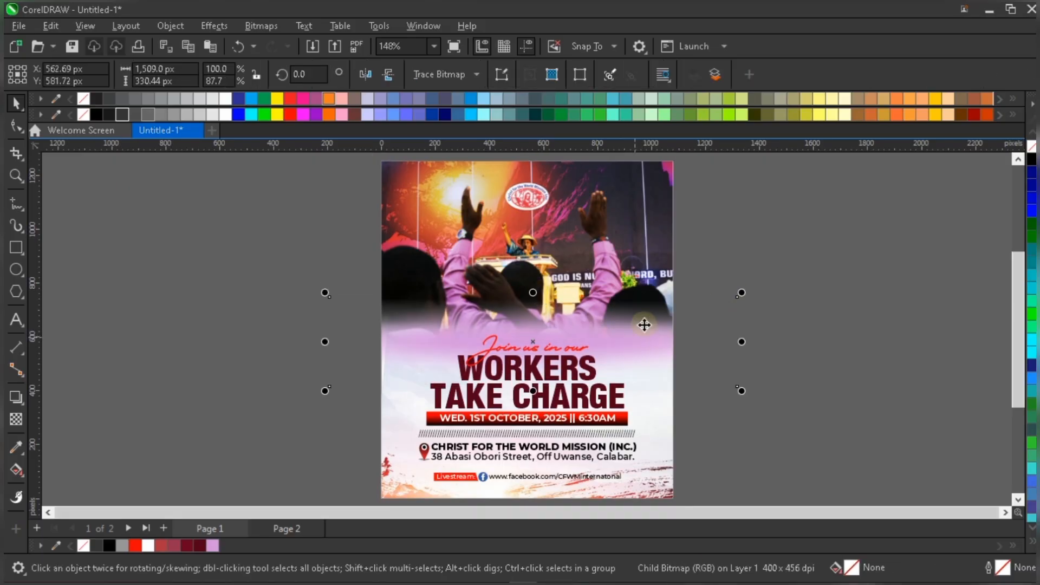
drag(741, 292, 758, 279)
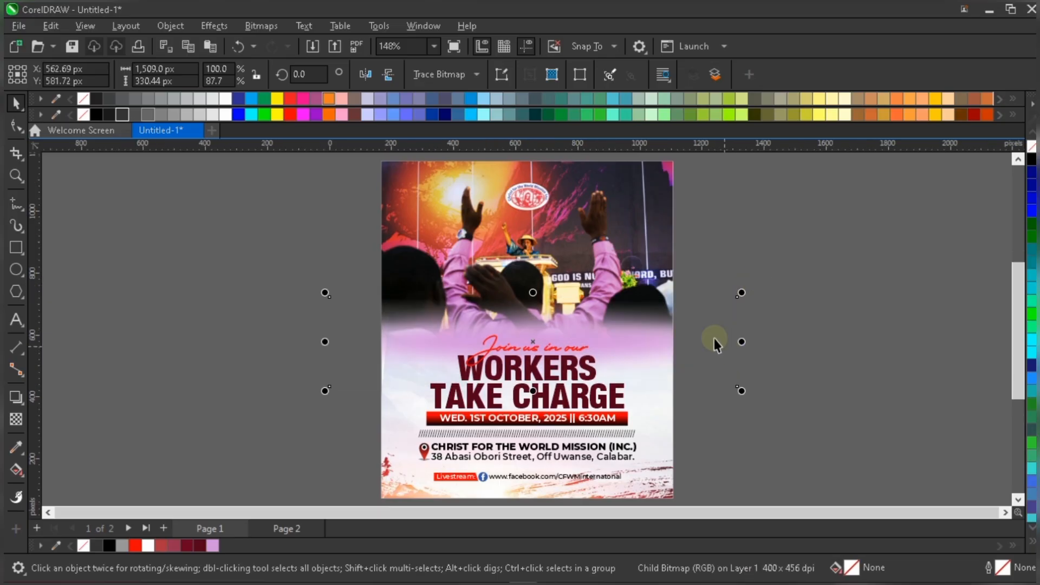
Step: Reopen the PowerClip contents for editing and give the blurred purple ellipse a uniform transparency of 25
scroll(699, 338, up, 1)
scroll(561, 340, up, 1)
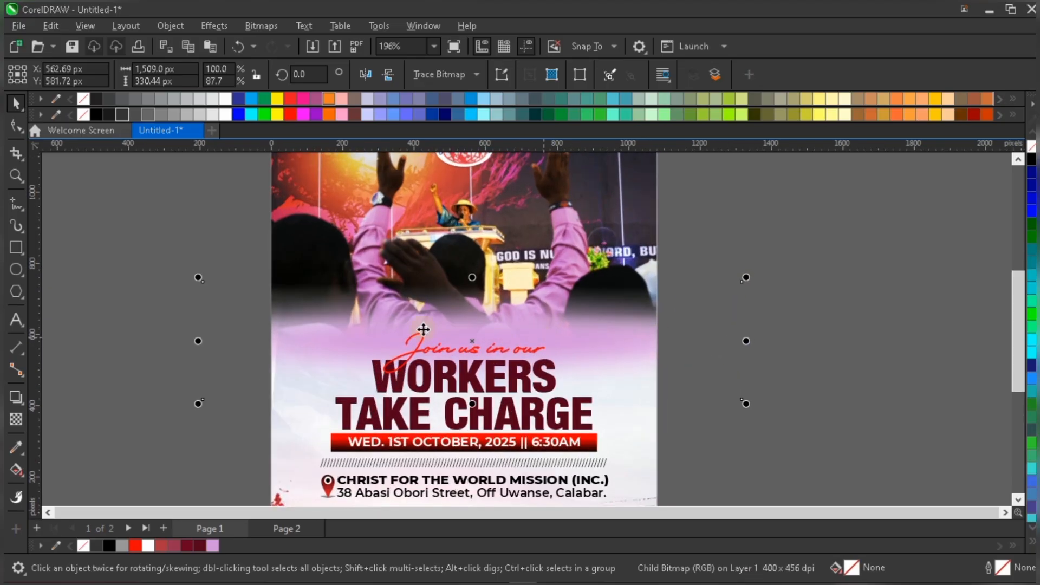
click(625, 327)
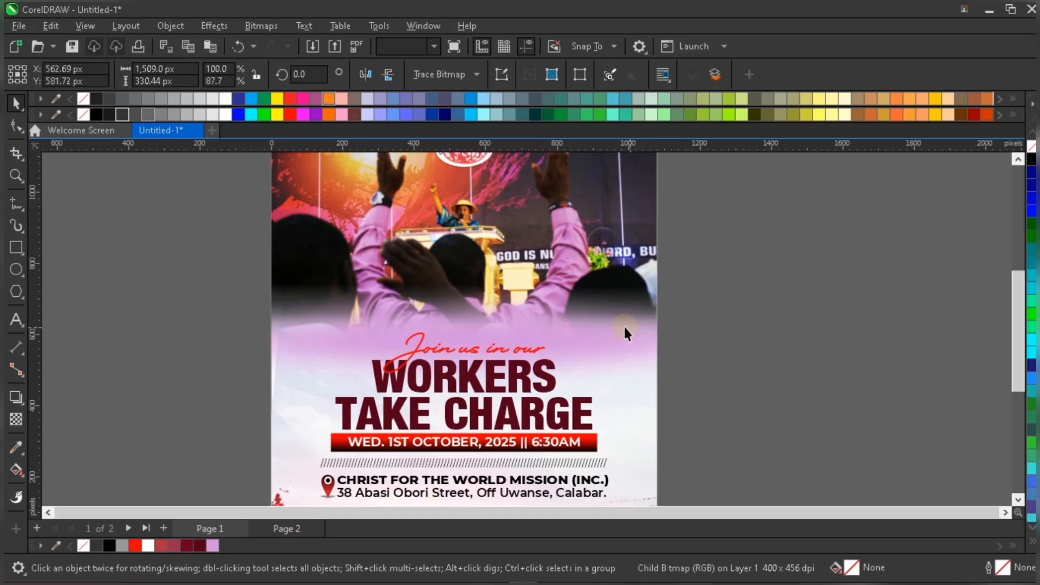
double_click(493, 307)
click(414, 327)
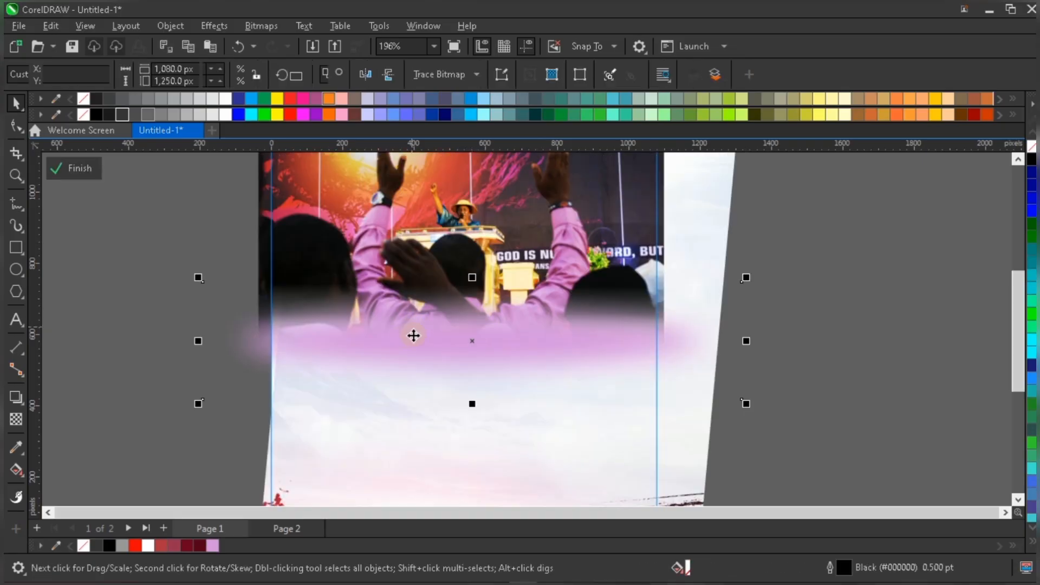
click(18, 423)
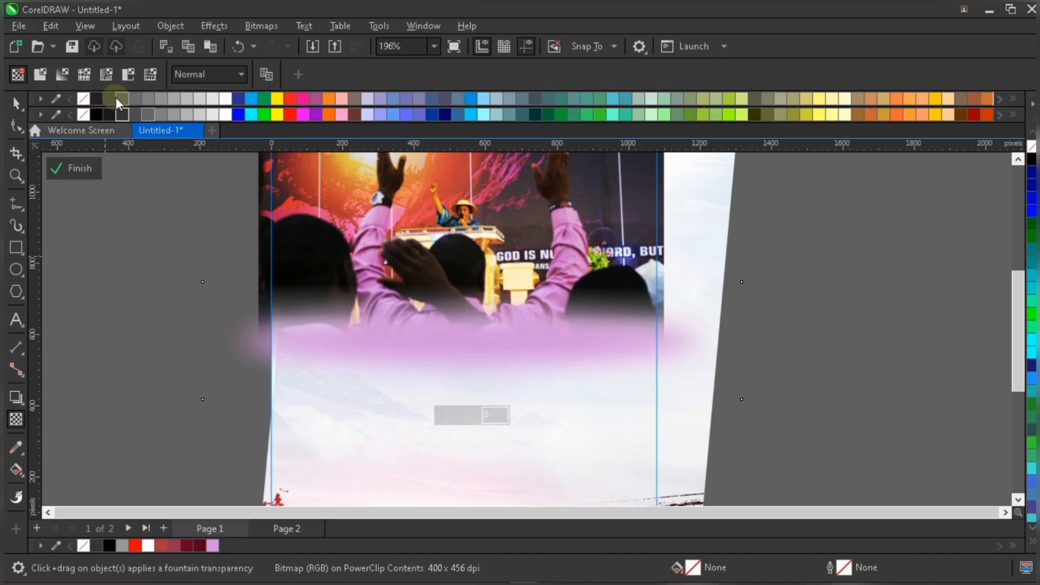
click(43, 74)
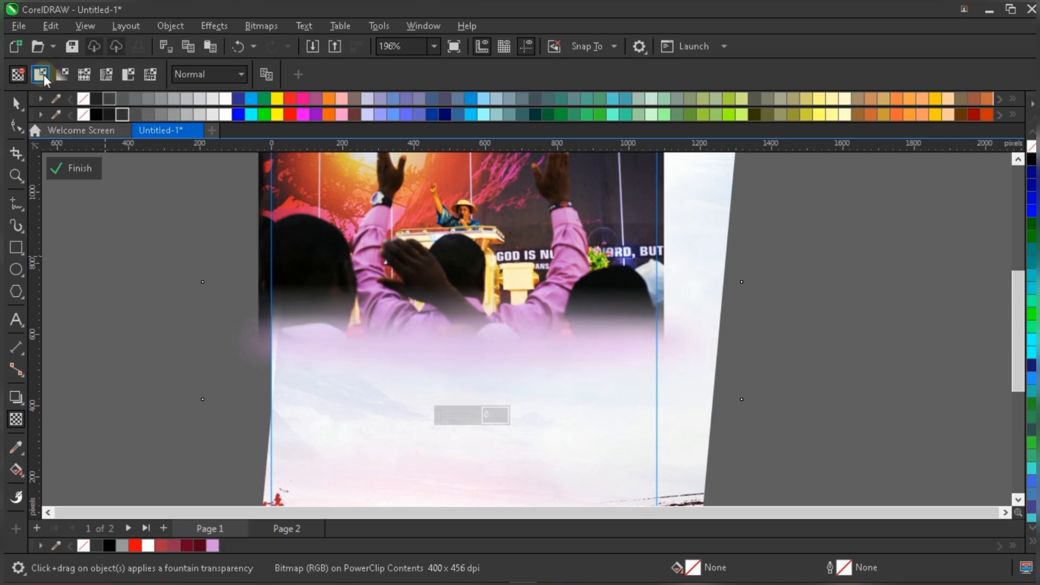
click(296, 75)
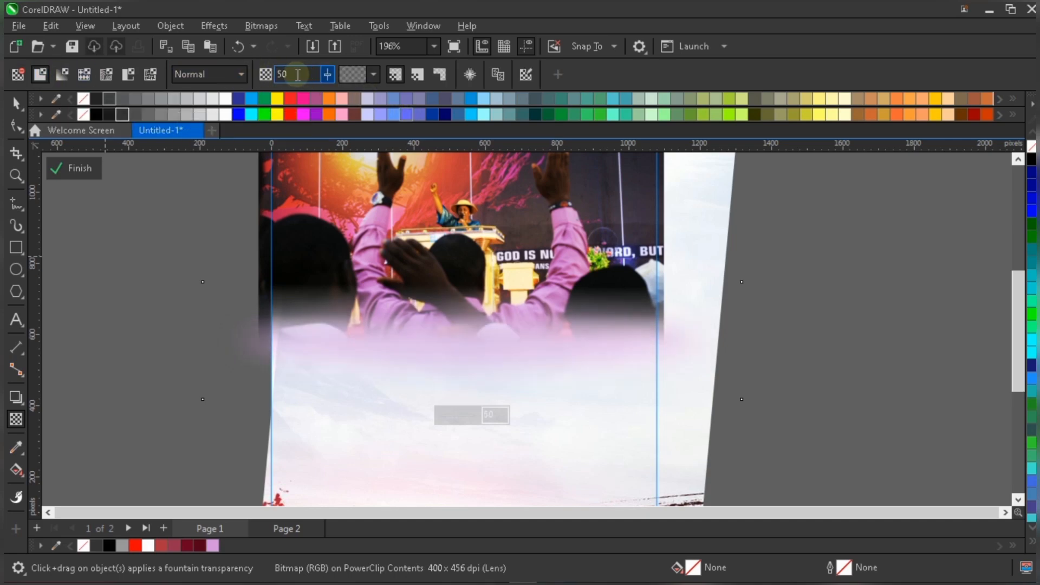
double_click(277, 73)
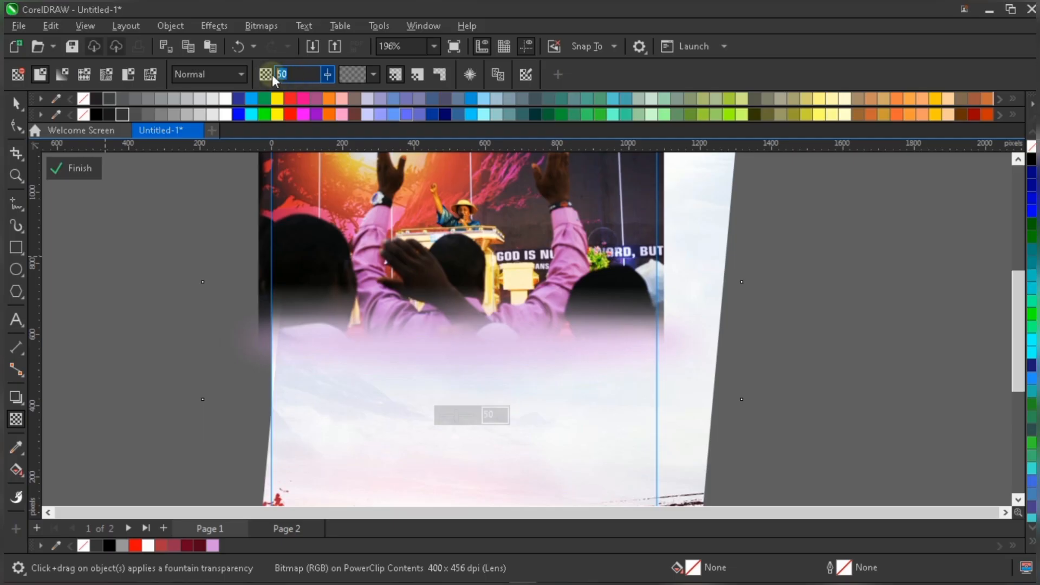
text(2)
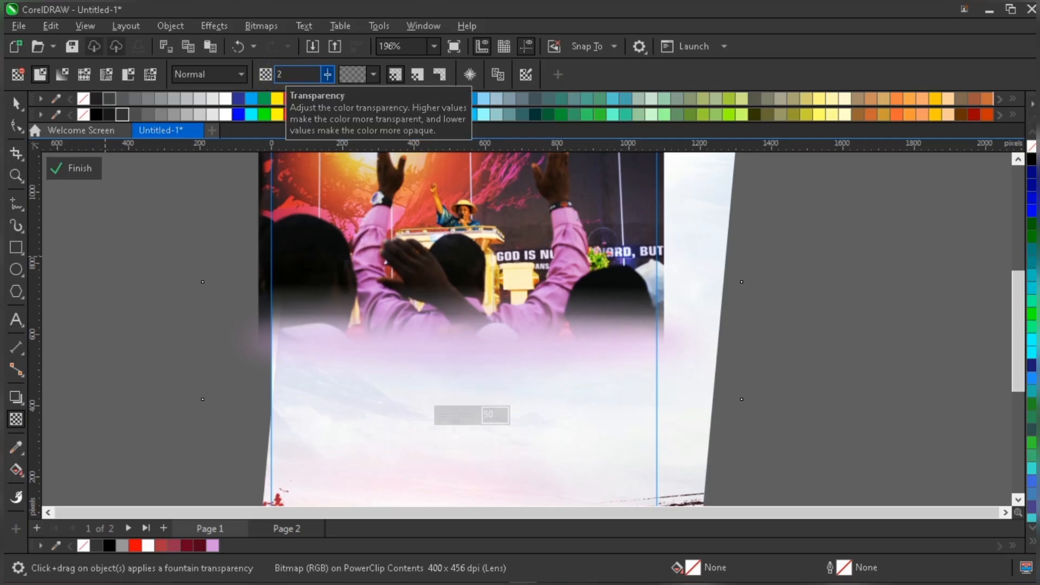
text(5)
key(Return)
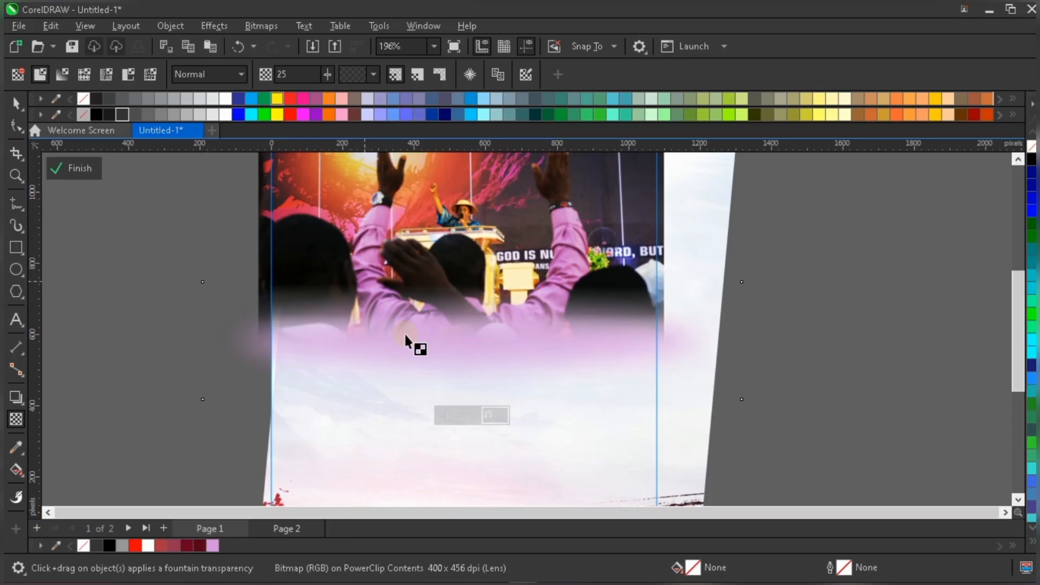
Step: Raise the blurred ellipse's transparency to 30 and finish editing the PowerClip contents
double_click(287, 74)
text(3)
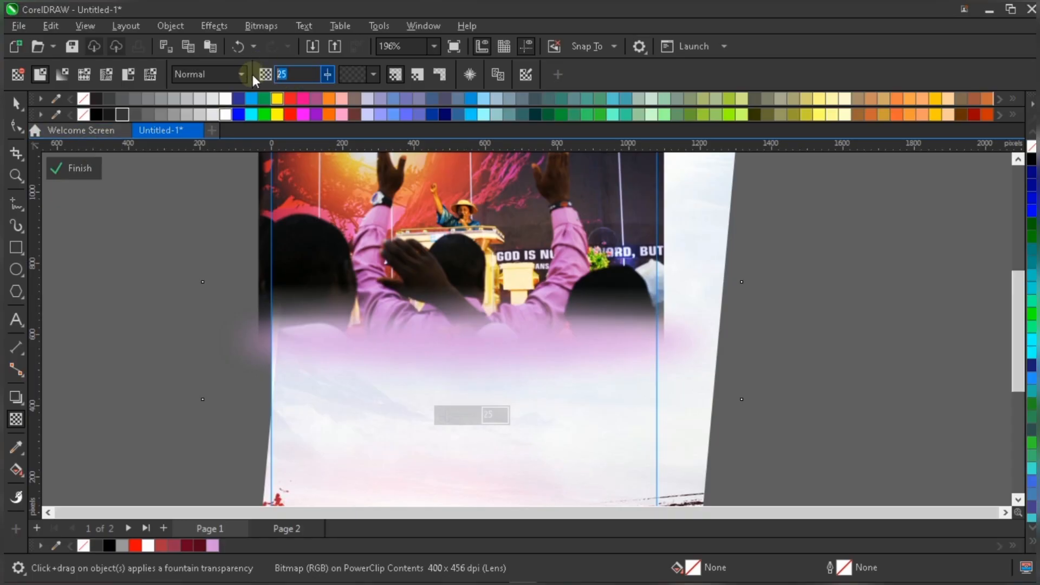
text(0)
click(17, 104)
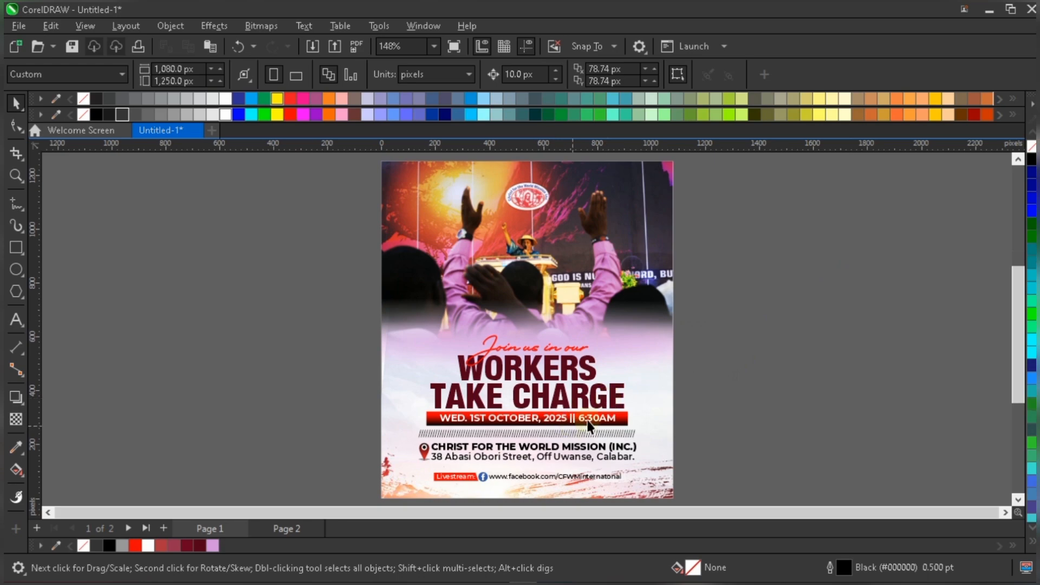
Step: Extend the date bar's red-to-black fountain fill so its black end lies slightly below the bar's lower edge
scroll(613, 425, up, 2)
scroll(620, 425, up, 3)
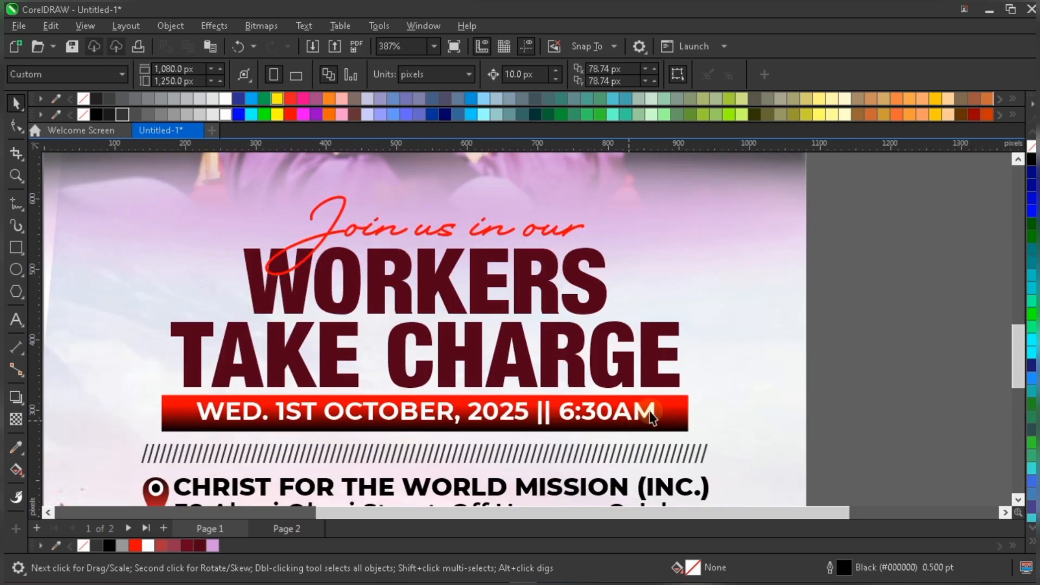
click(420, 403)
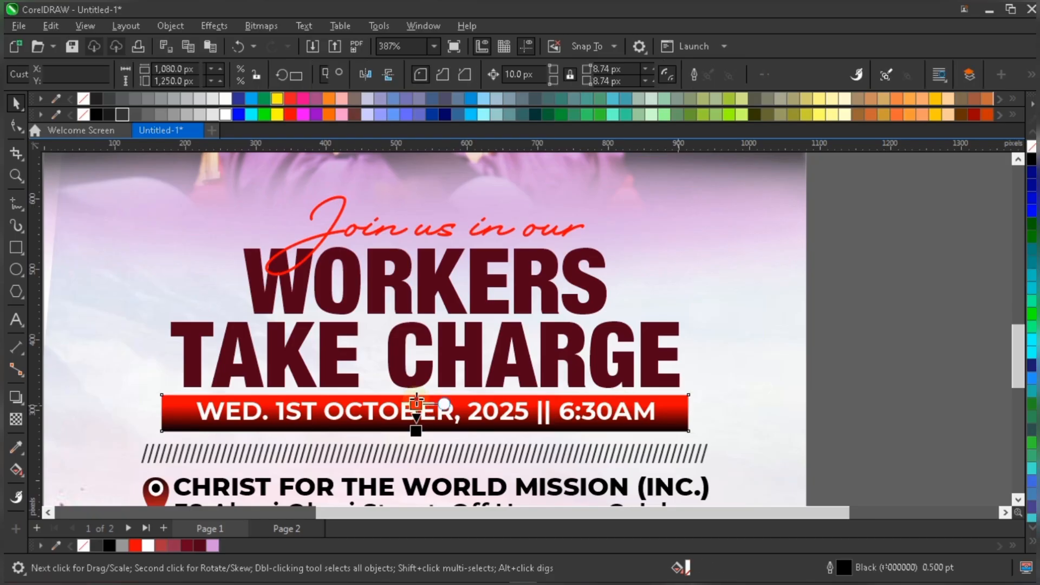
key(g)
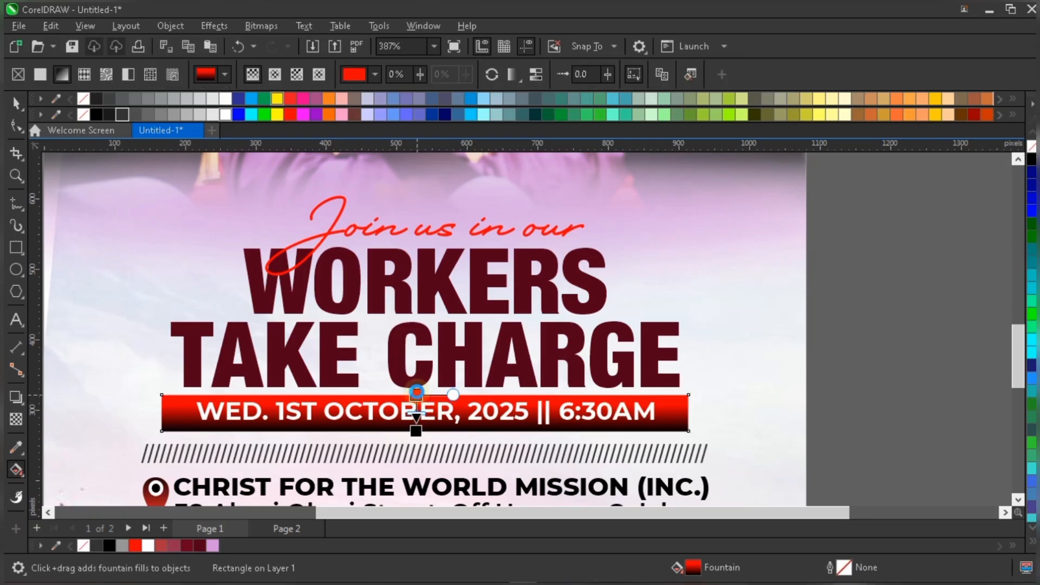
click(416, 391)
drag(416, 432, 417, 439)
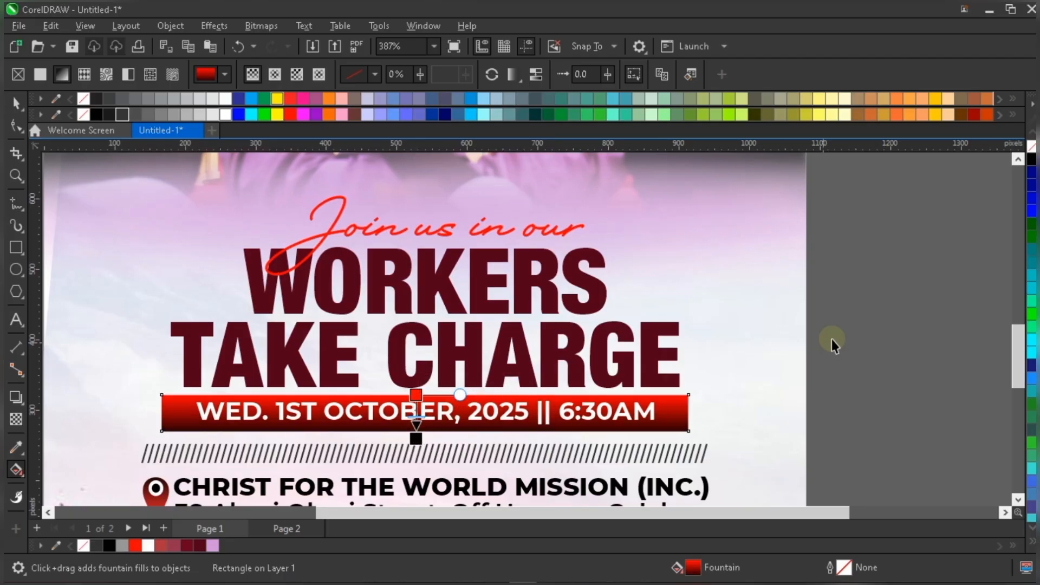
key(space)
key(Escape)
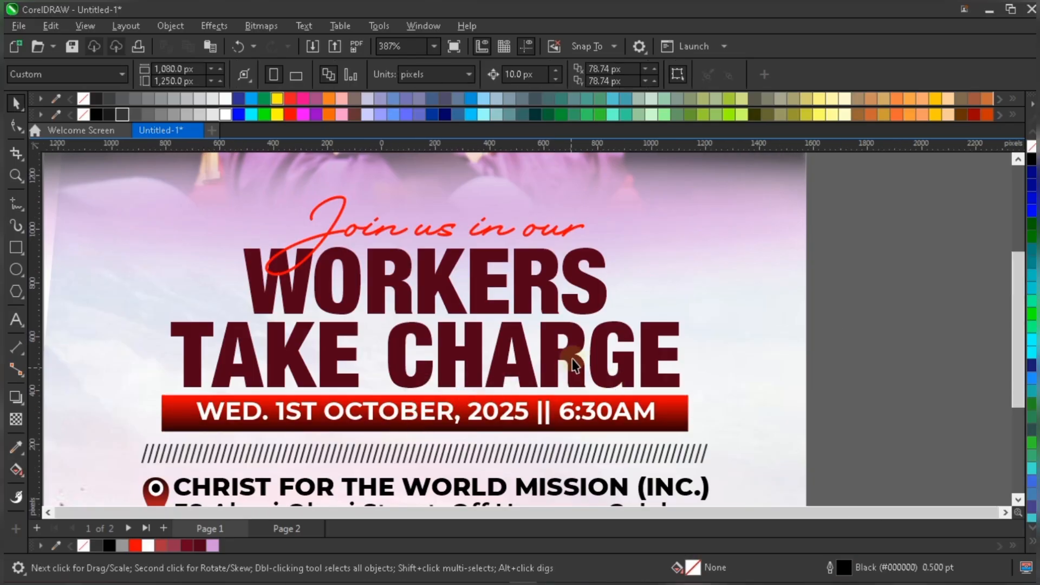
scroll(578, 386, down, 3)
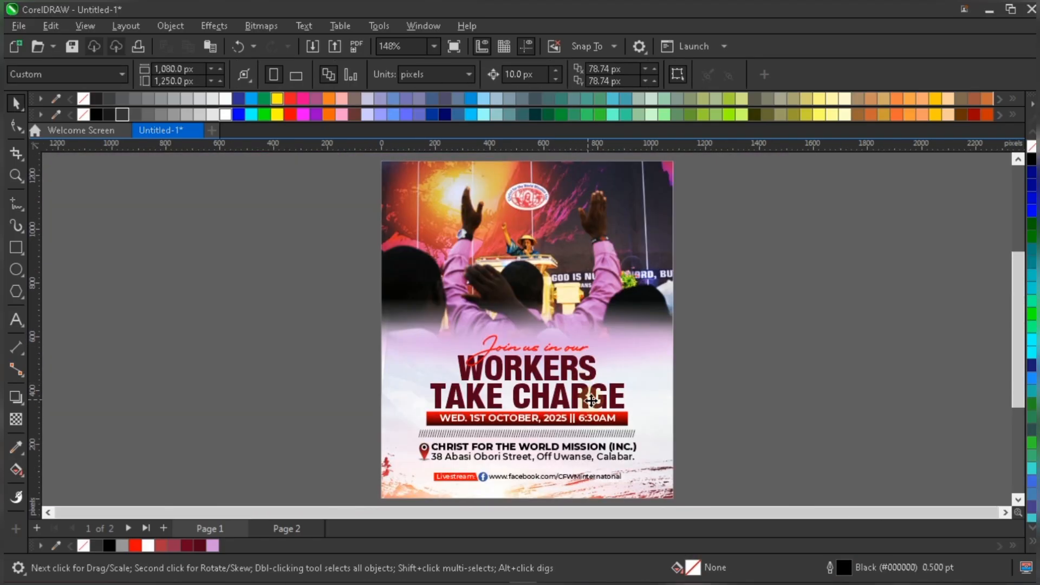
Step: Give both title lines, WORKERS and TAKE CHARGE, an outline in the same dark maroon as their fill (#540019)
click(590, 392)
scroll(590, 395, up, 1)
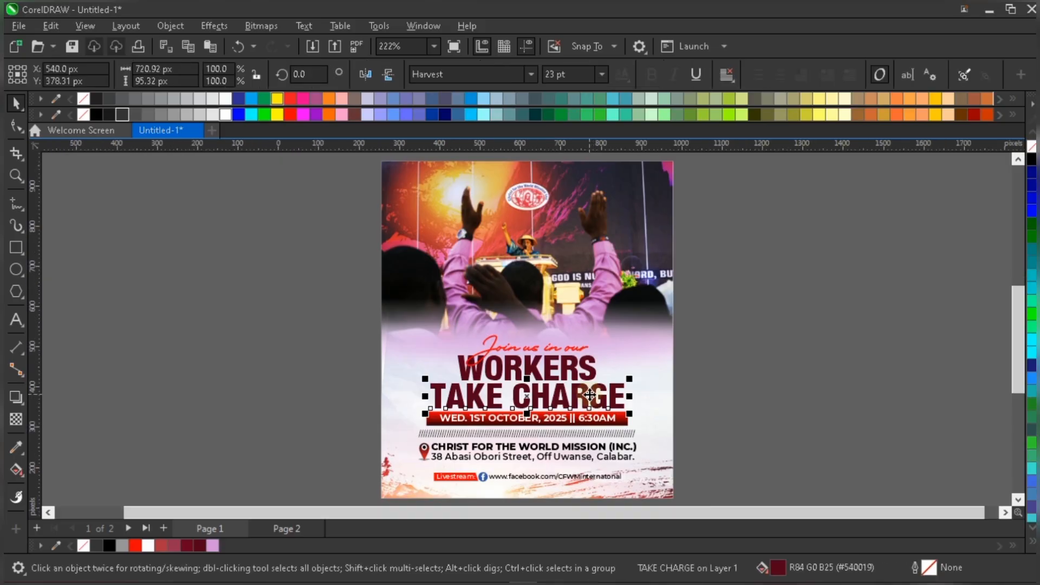
scroll(590, 395, up, 1)
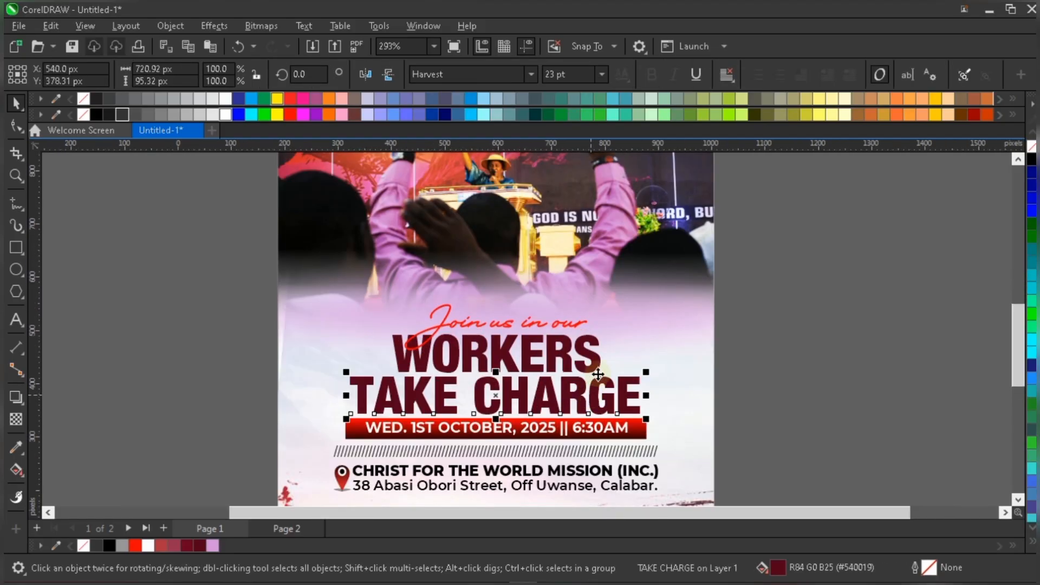
shift+click(595, 348)
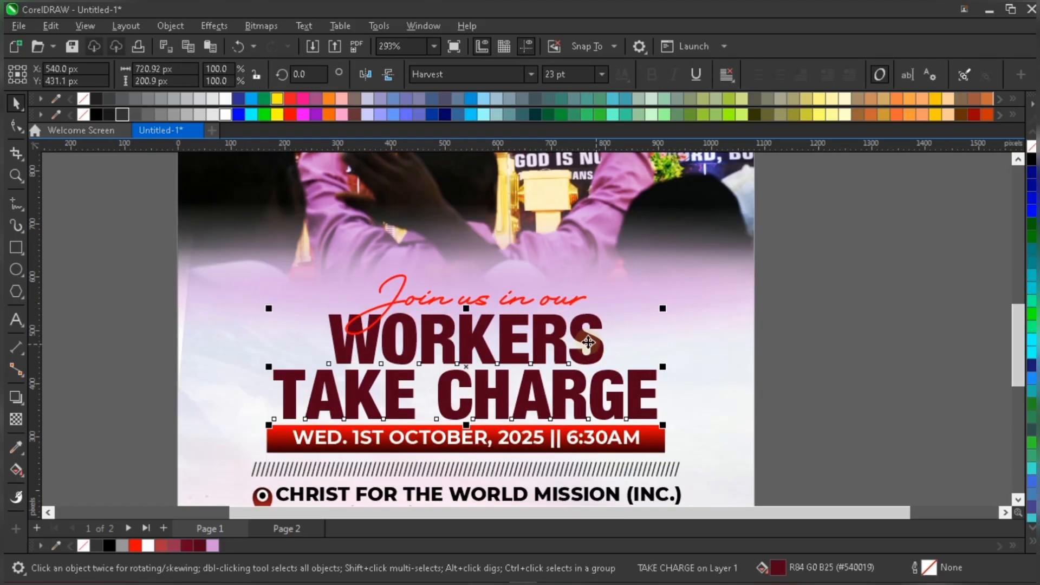
right_click(200, 547)
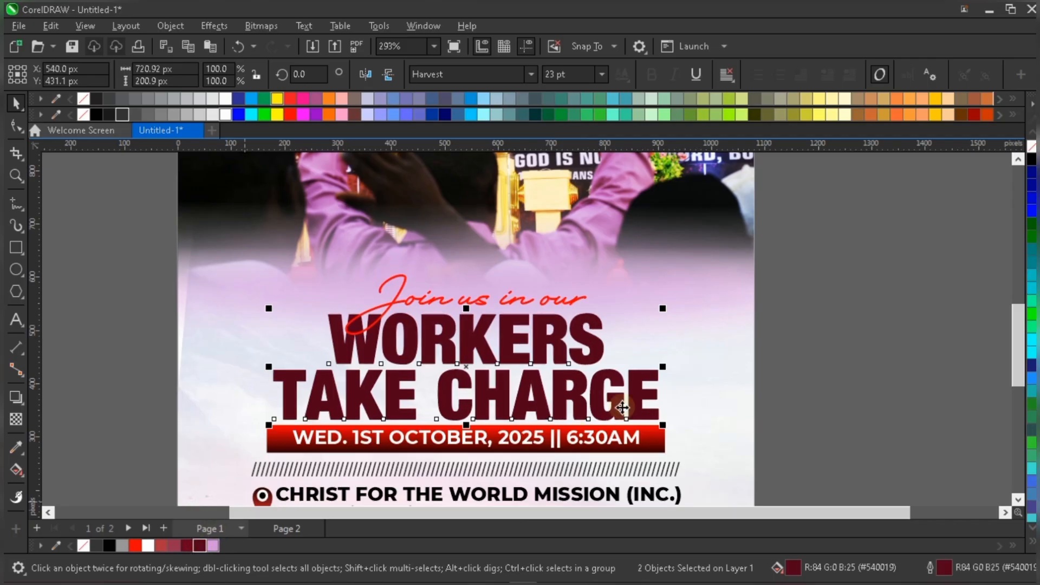
click(599, 366)
scroll(599, 364, down, 2)
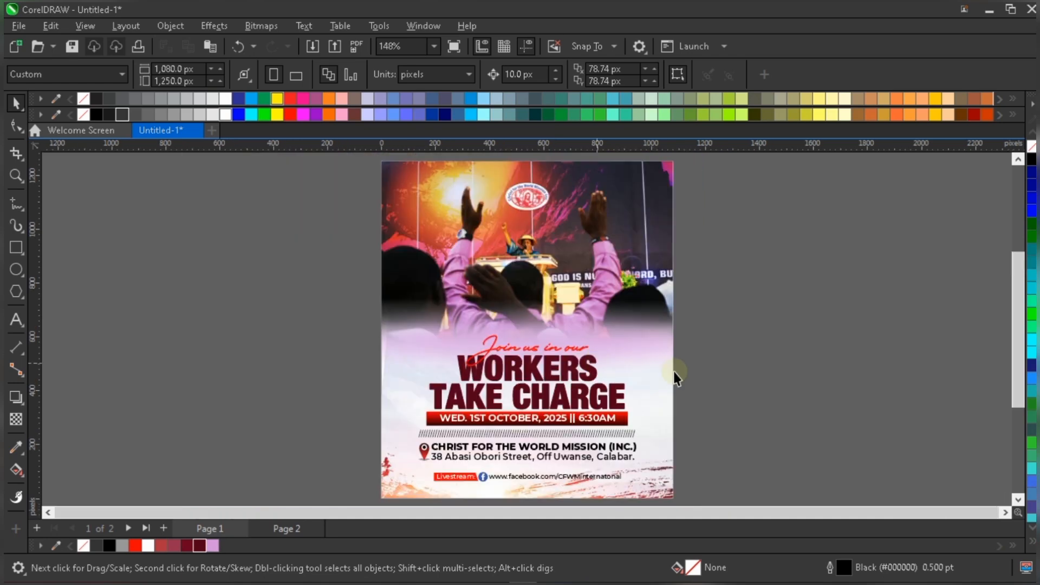
Step: Select the "Join us in our" script together with WORKERS and nudge both slightly upward
drag(739, 310, 427, 398)
key(Up)
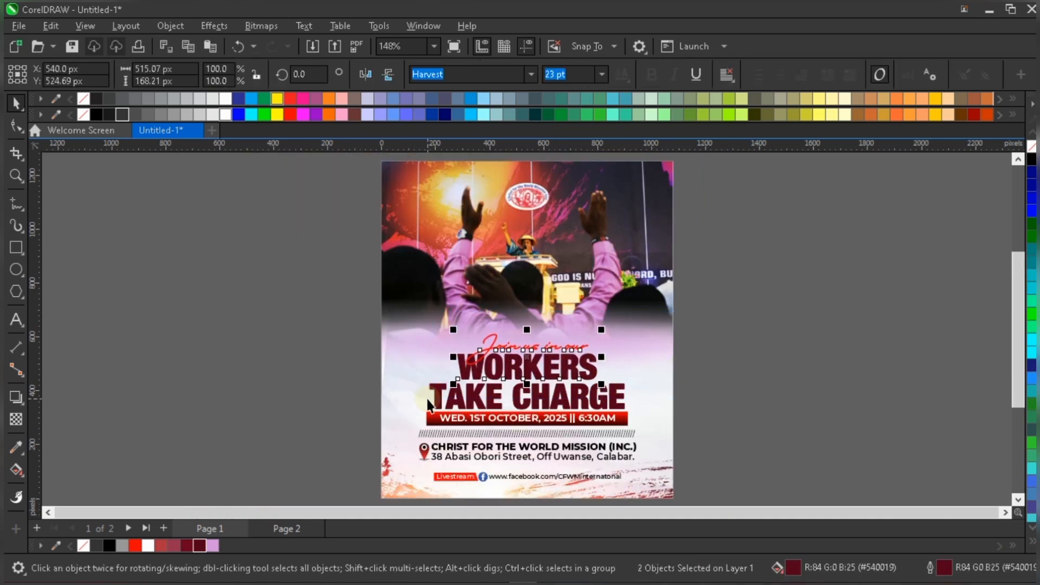
click(775, 360)
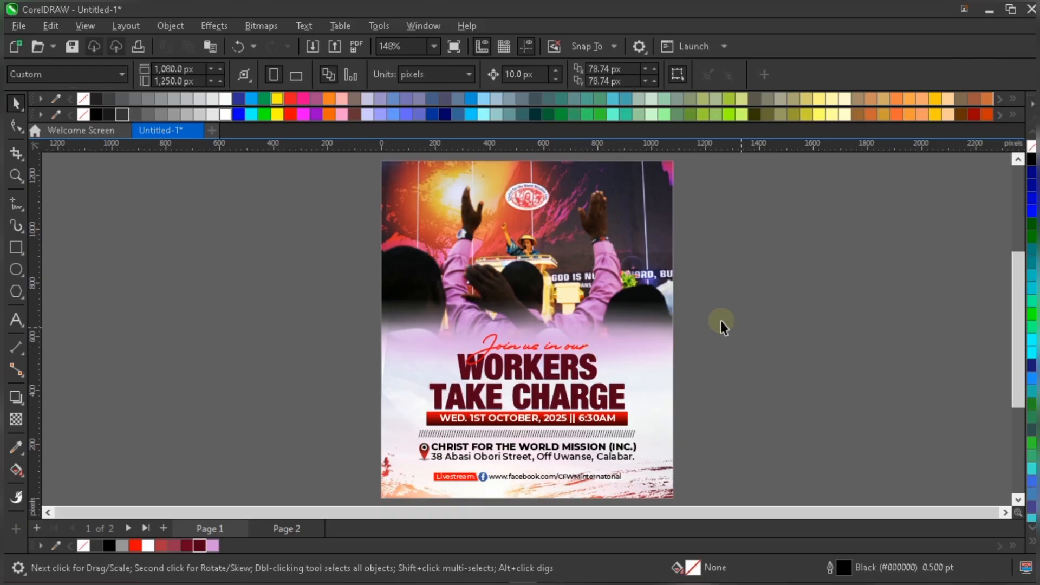
scroll(560, 387, up, 2)
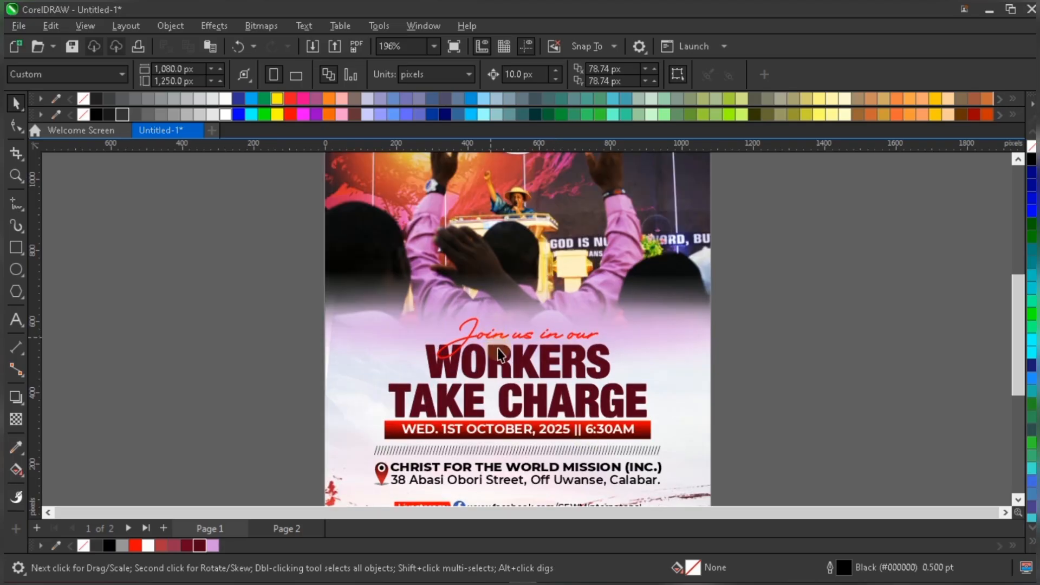
scroll(599, 401, up, 1)
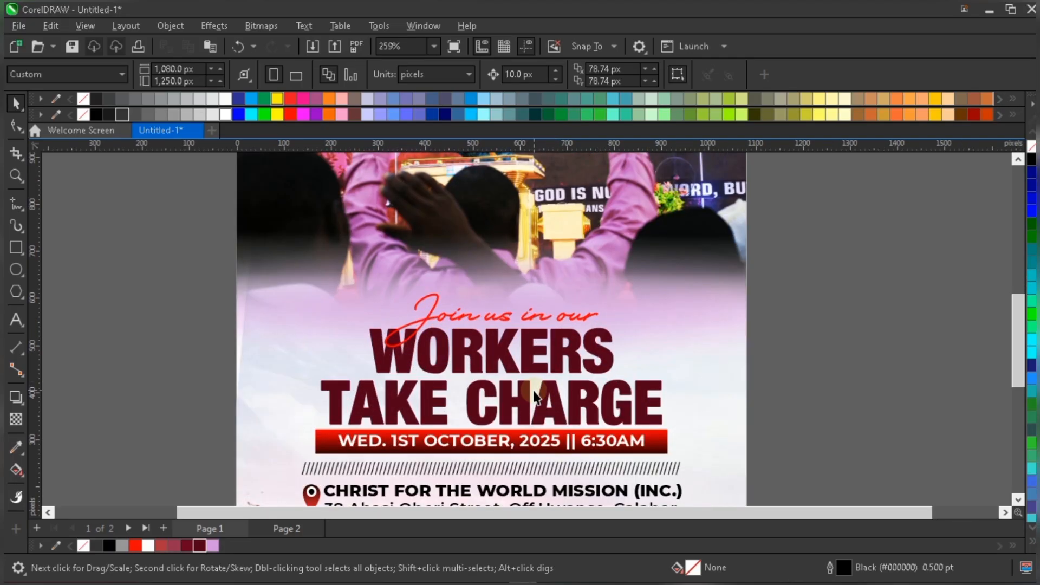
scroll(486, 353, down, 1)
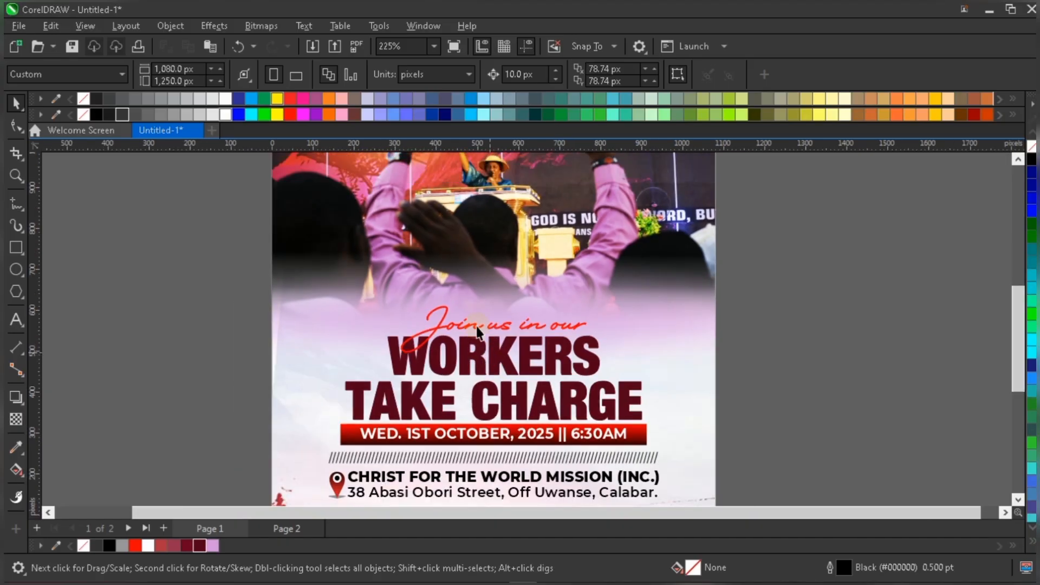
scroll(482, 314, down, 2)
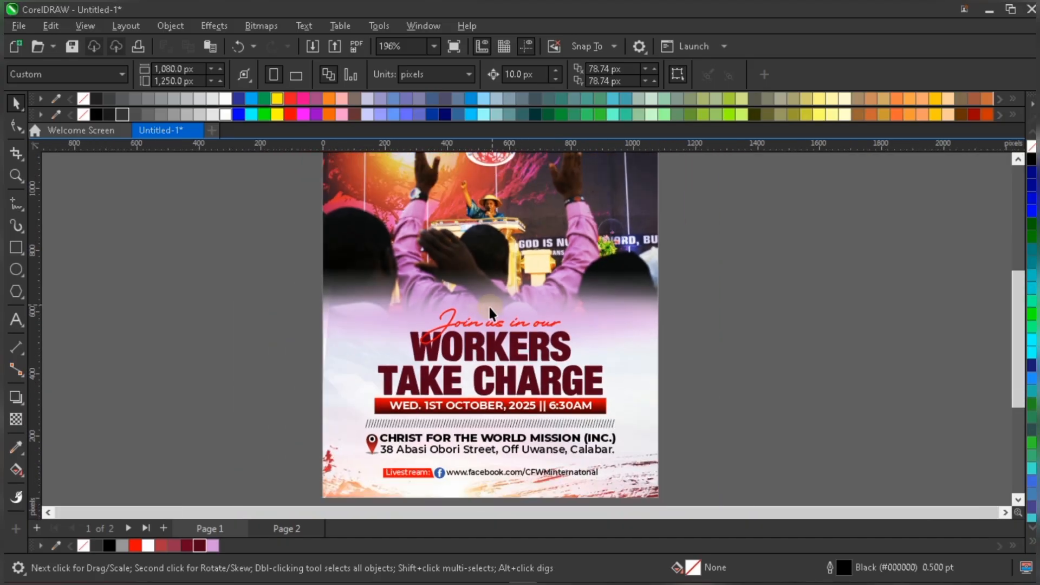
scroll(489, 317, down, 1)
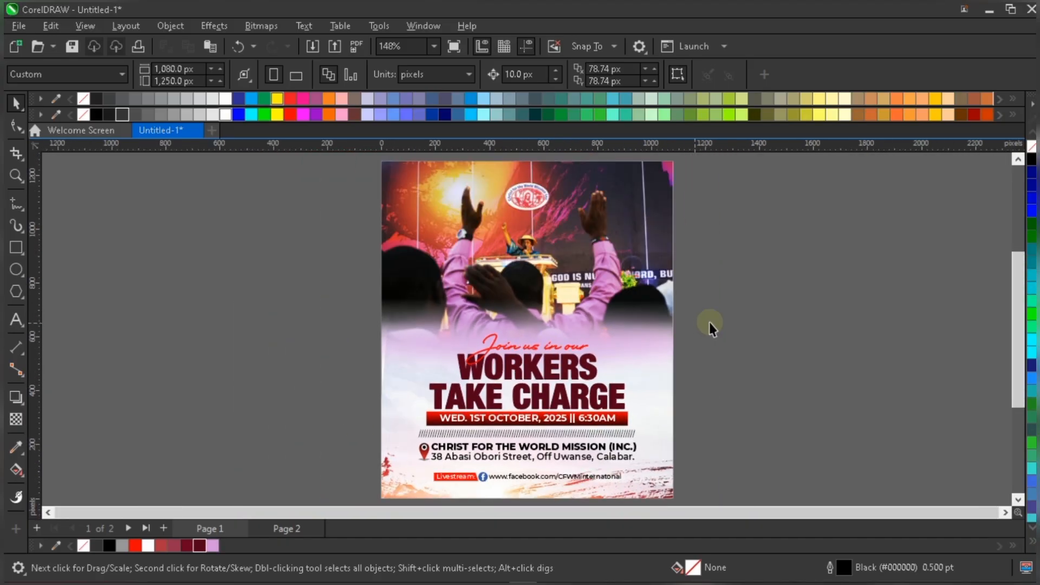
Step: Copy the orange light flare bitmap from Page 2 and paste it onto the flyer on Page 1
click(287, 530)
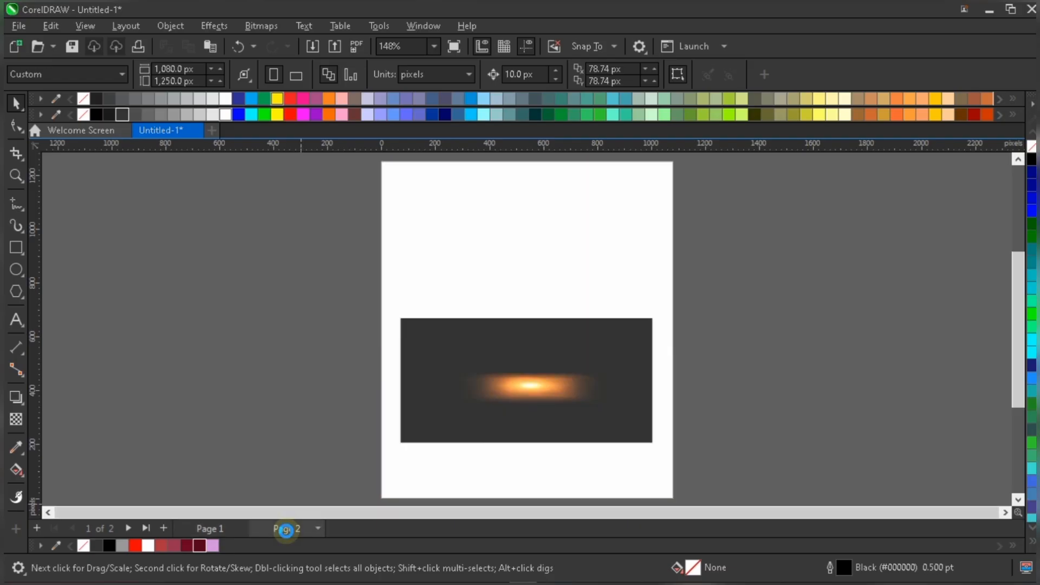
click(532, 391)
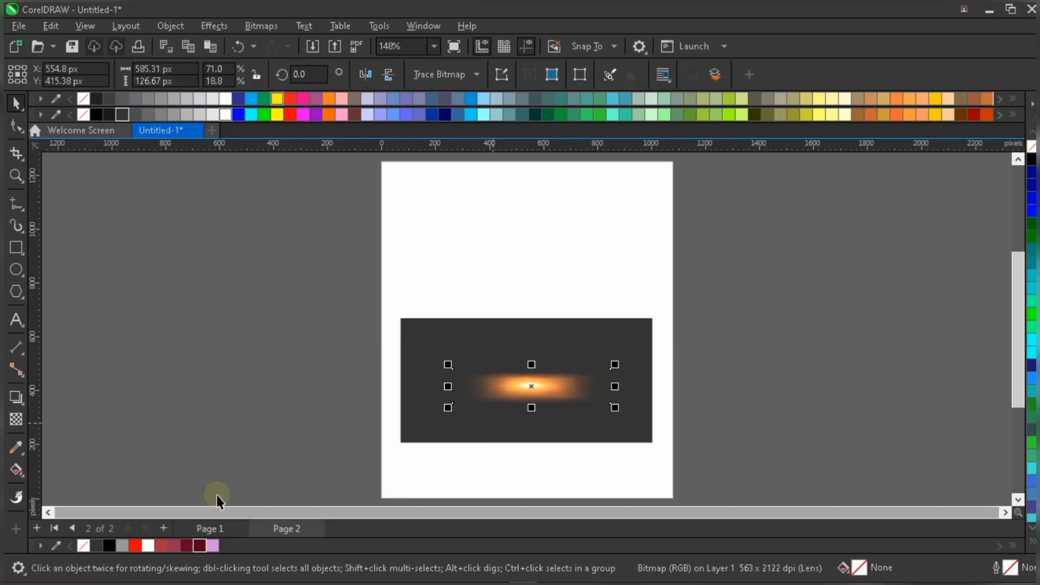
click(238, 528)
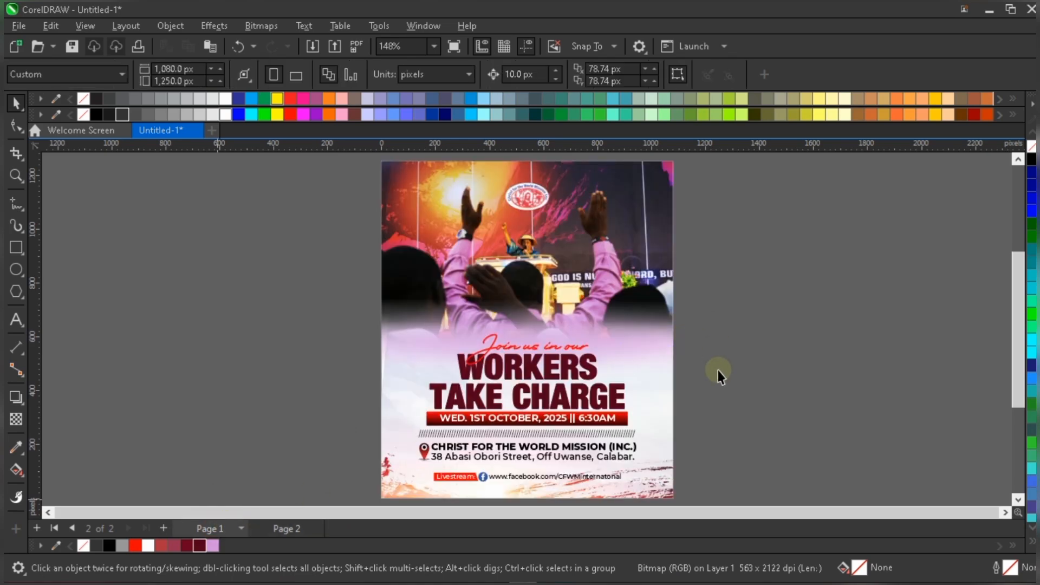
scroll(657, 434, up, 2)
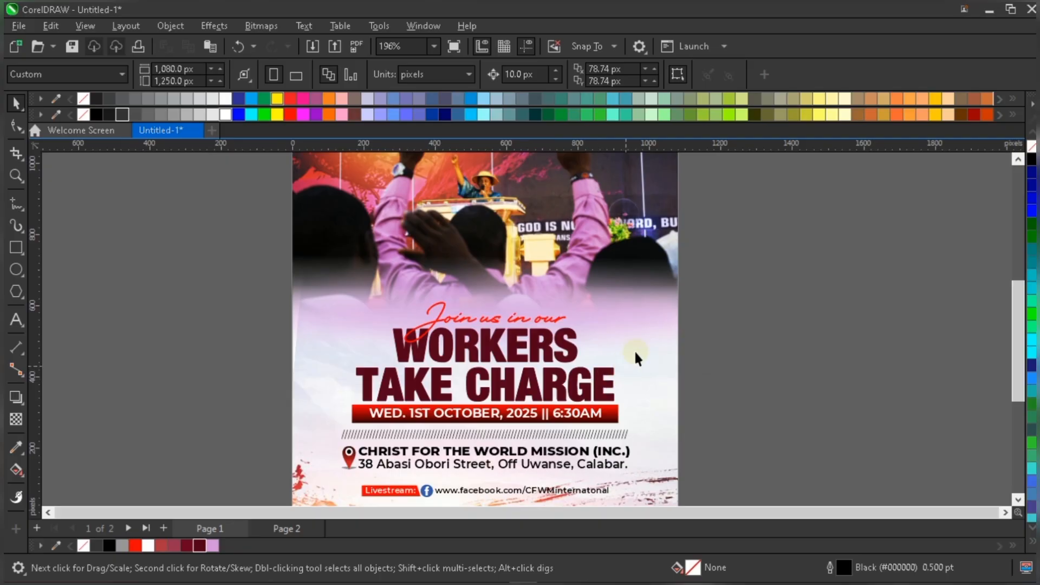
key(ctrl+v)
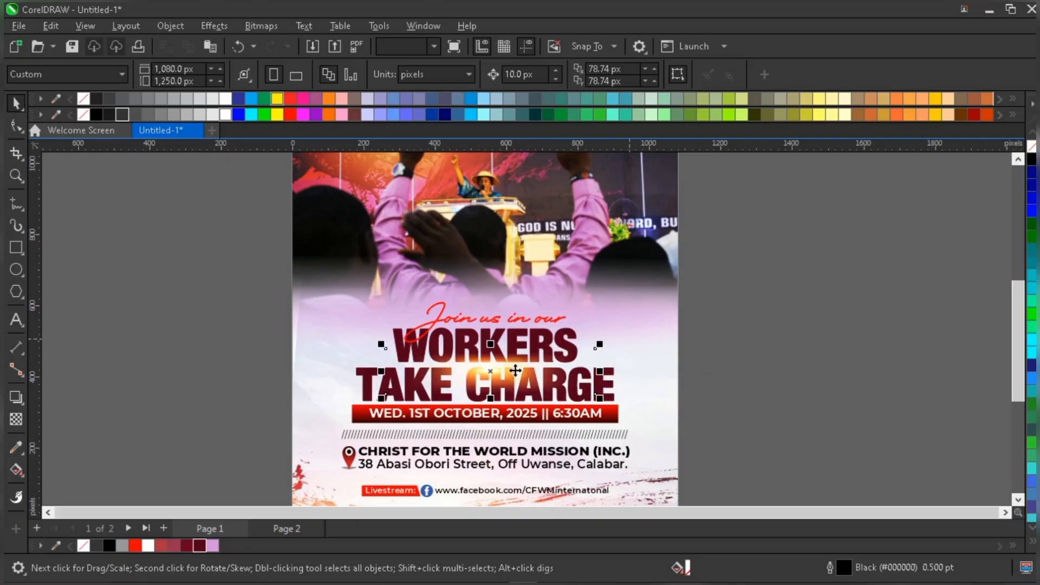
drag(508, 372, 818, 363)
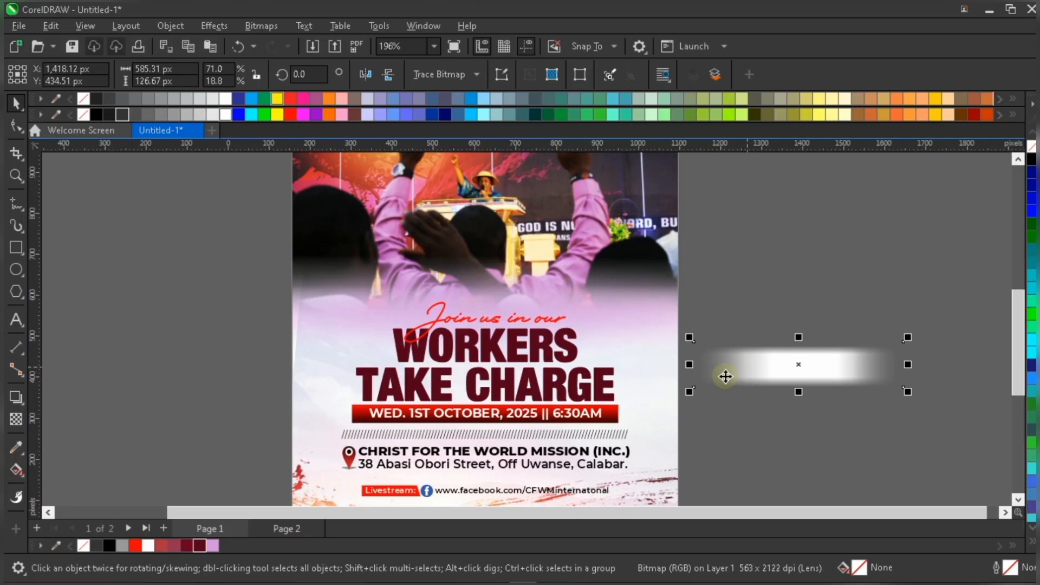
scroll(724, 374, up, 1)
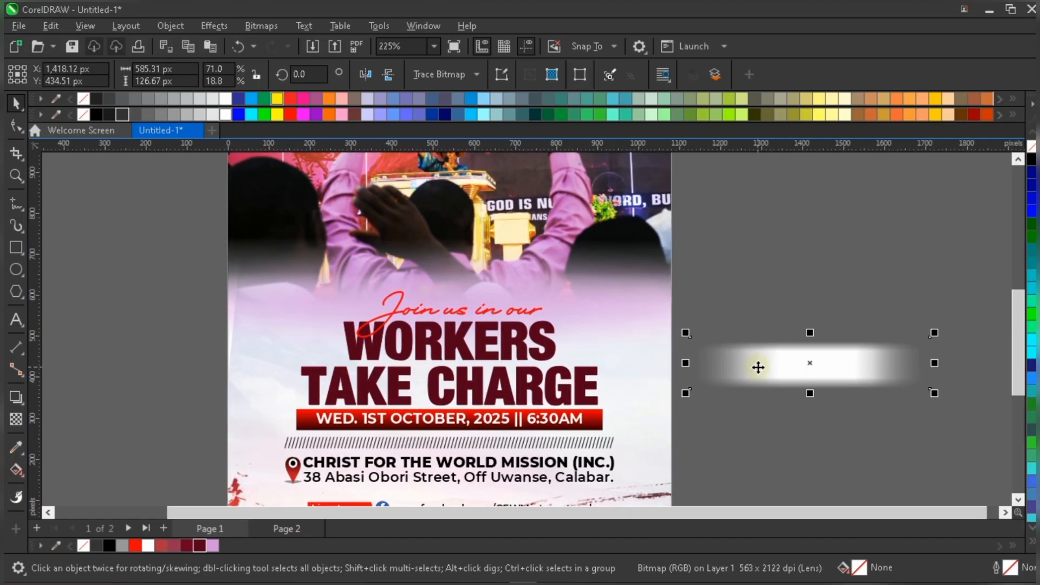
drag(764, 363, 410, 355)
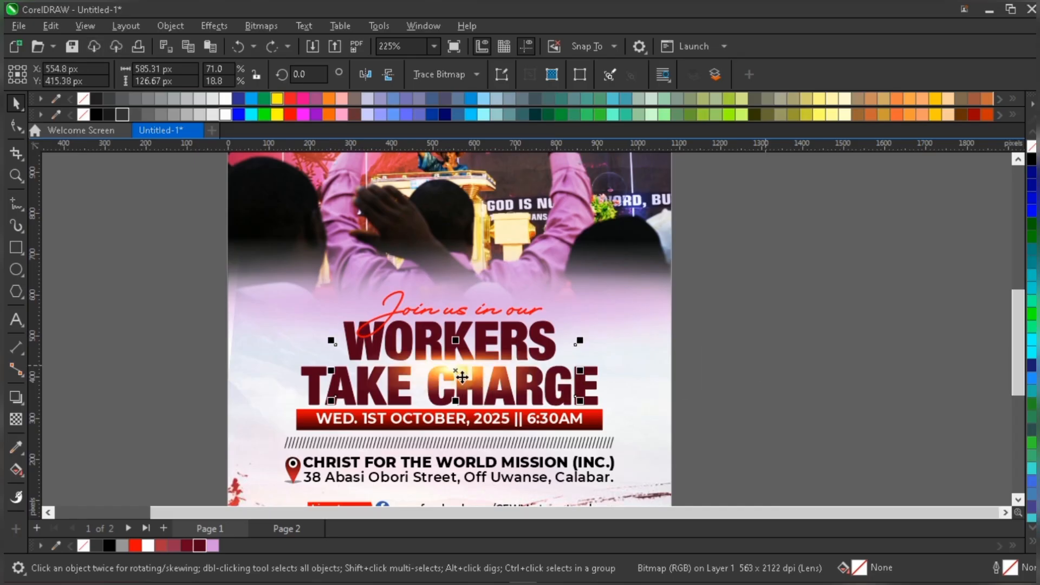
Step: Move the flare between WORKERS and TAKE CHARGE, at about X 538, Y 435 px, and reduce its height to about 94 px
scroll(469, 369, up, 1)
drag(476, 366, 465, 361)
drag(442, 402, 466, 362)
Step: Enlarge the flare between the title lines proportionally about its centre to about 634 by 102 px and deselect it
scroll(459, 355, up, 2)
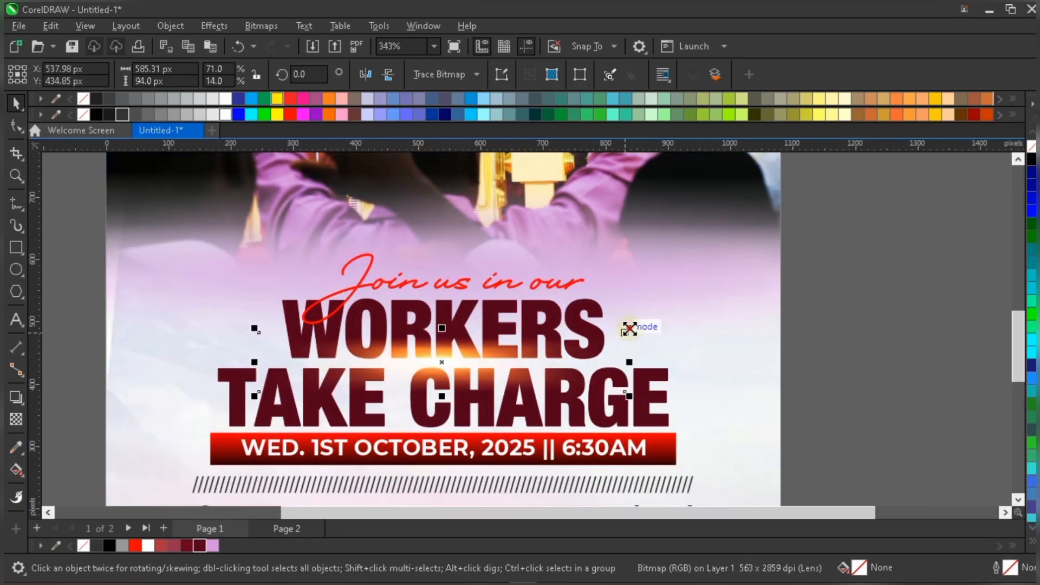
drag(629, 329, 644, 326)
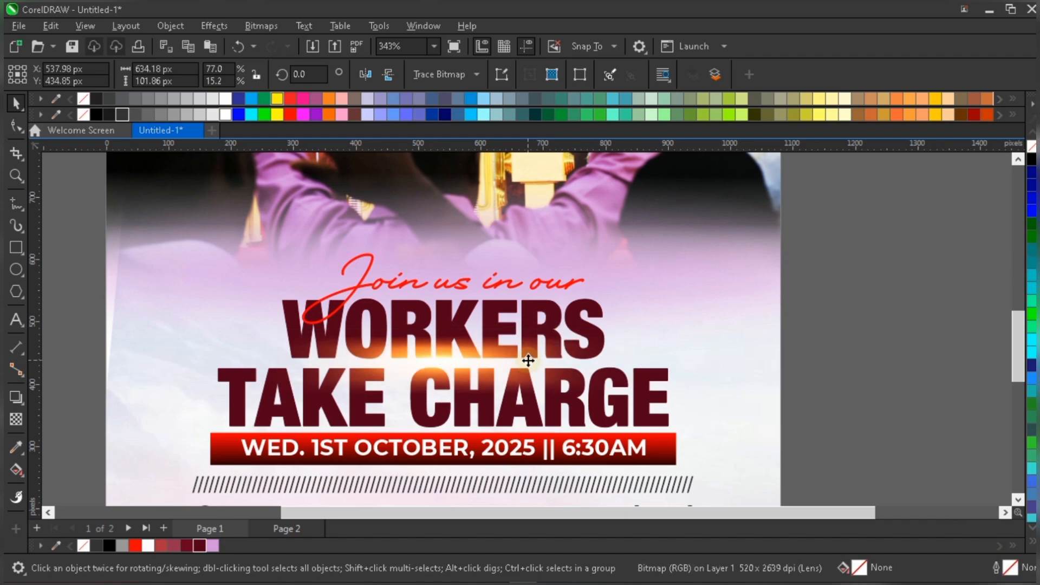
click(529, 361)
click(830, 337)
scroll(830, 337, down, 3)
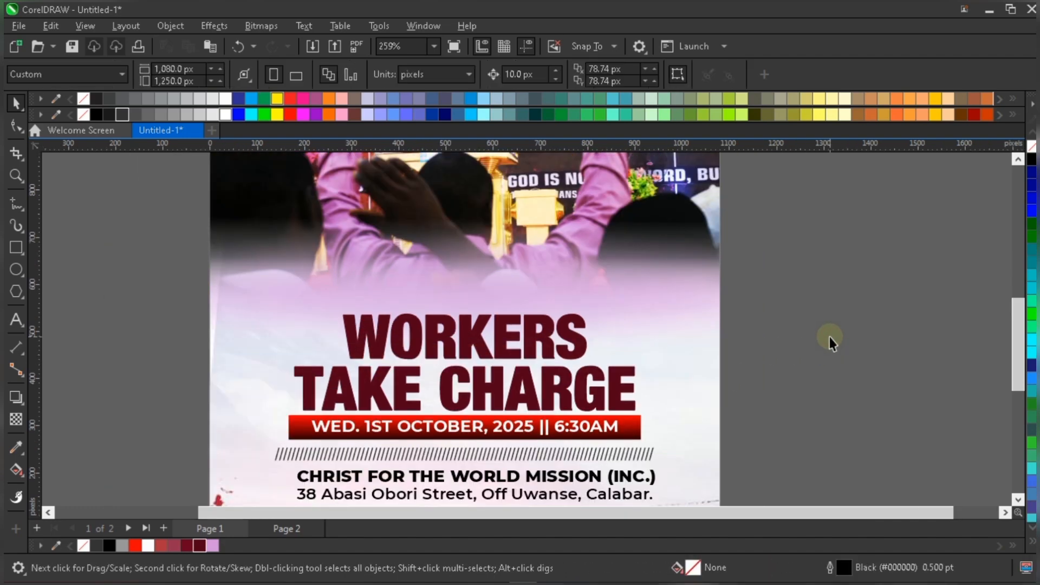
click(746, 367)
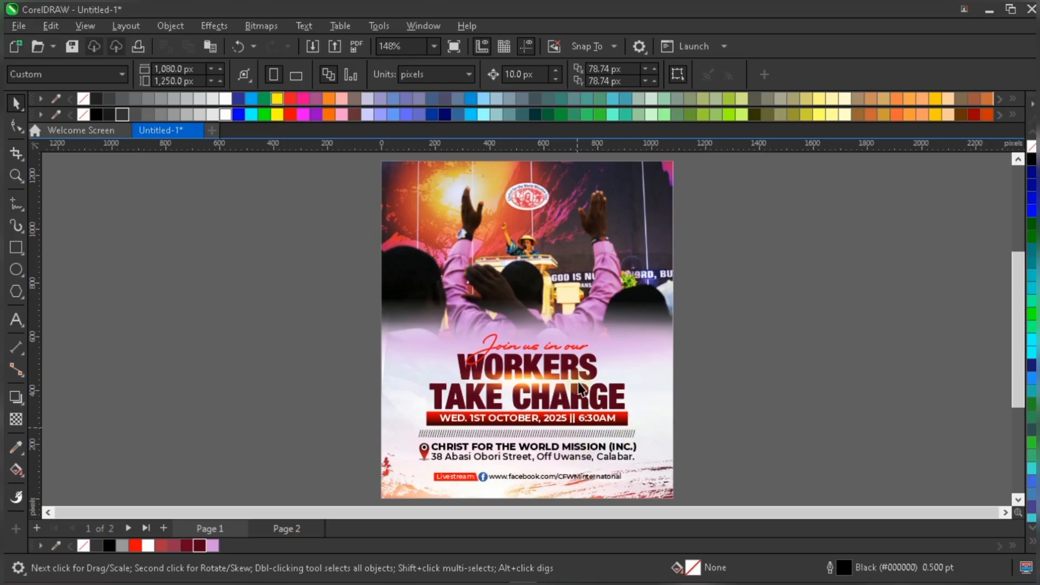
Step: Review the whole flyer in full-screen preview, then return to the drawing and check its lower half
right_click(744, 240)
click(780, 235)
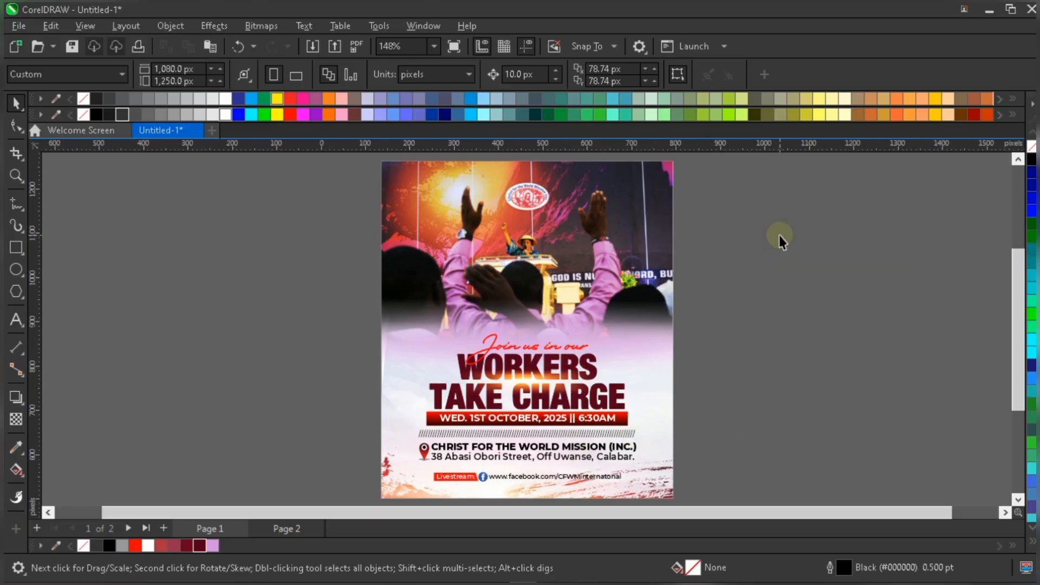
key(F9)
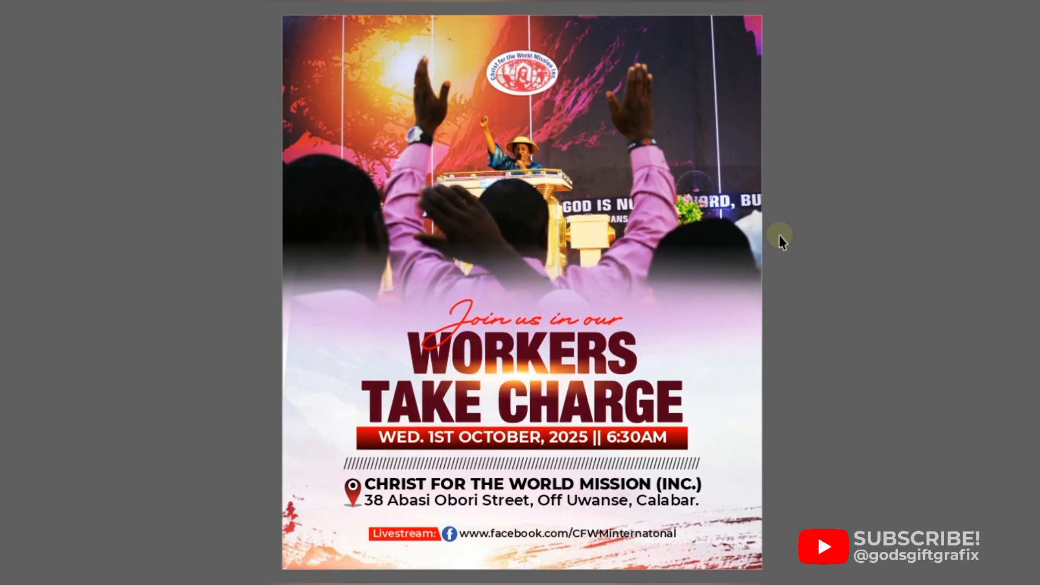
click(619, 361)
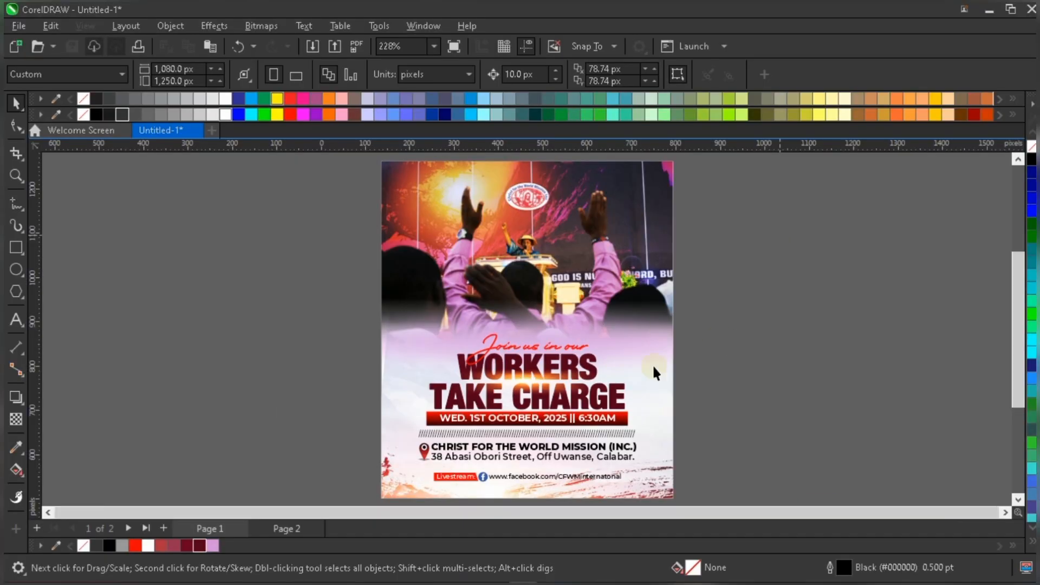
scroll(505, 354, down, 1)
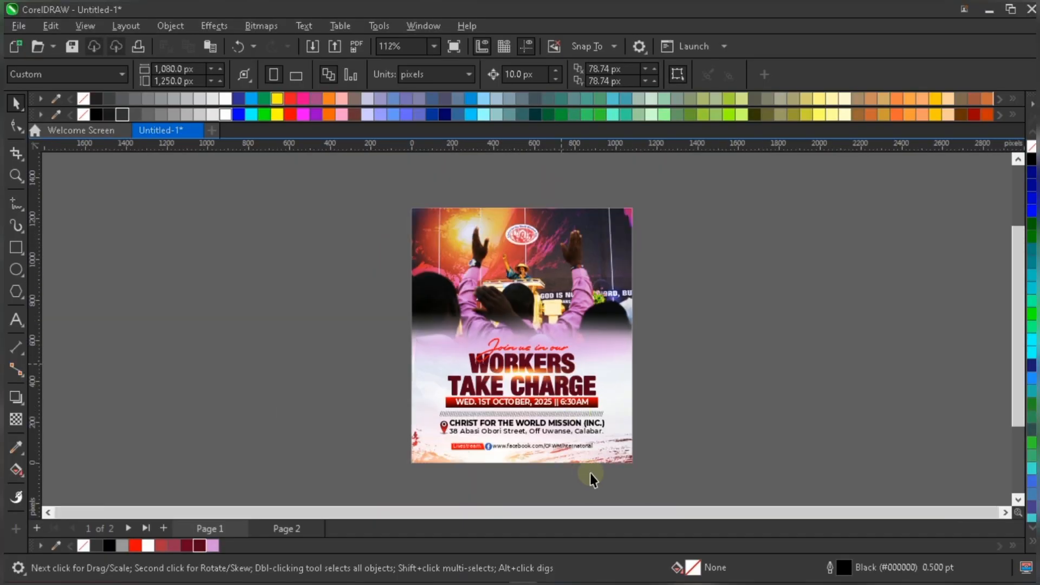
scroll(591, 473, up, 1)
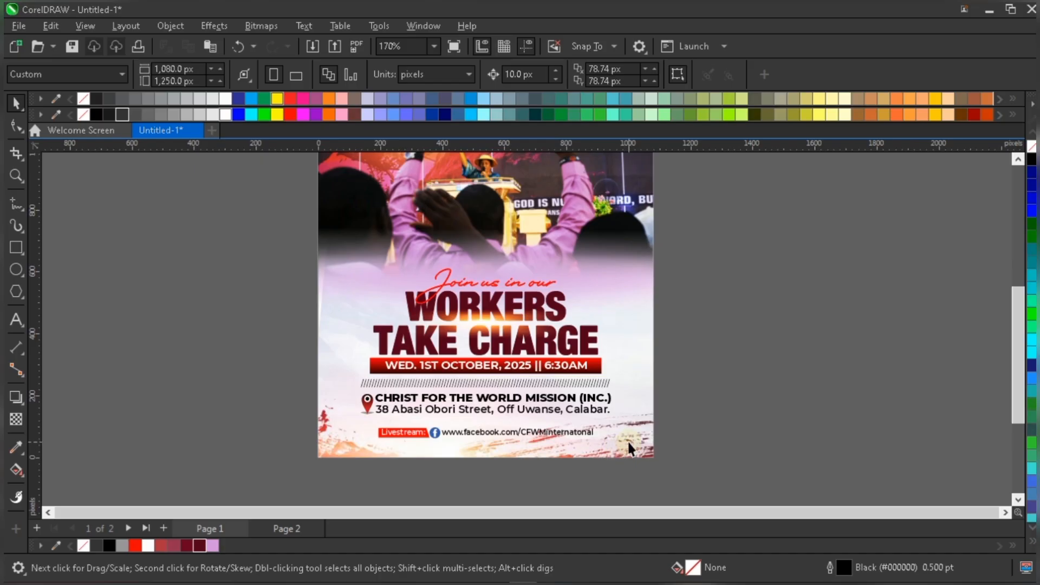
Step: Rotate the brush-stroke background image inside the flyer's PowerClip frame to about 357.3°, then finish editing and deselect it
click(634, 446)
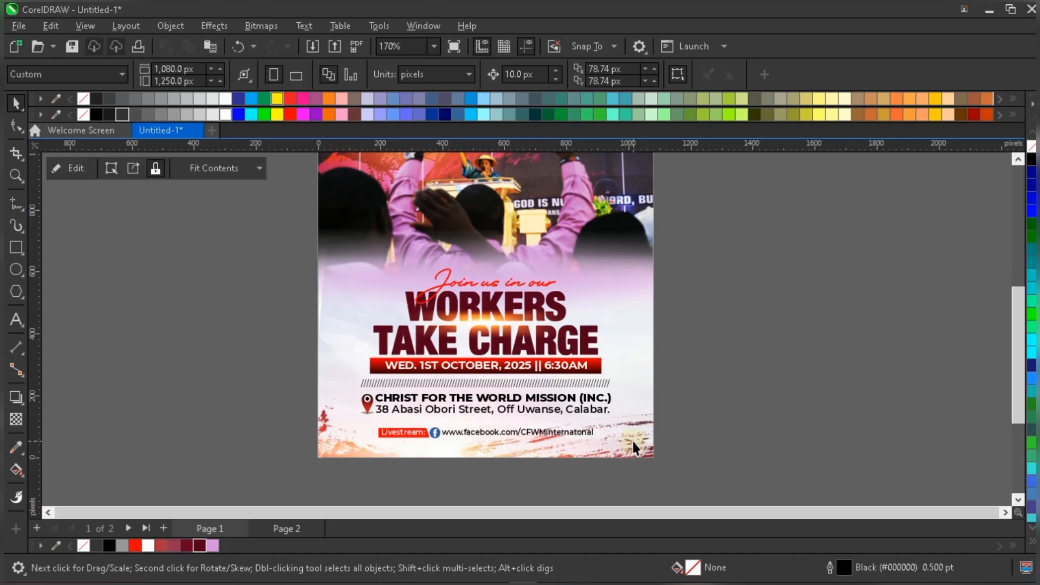
double_click(633, 442)
click(564, 427)
scroll(564, 426, down, 2)
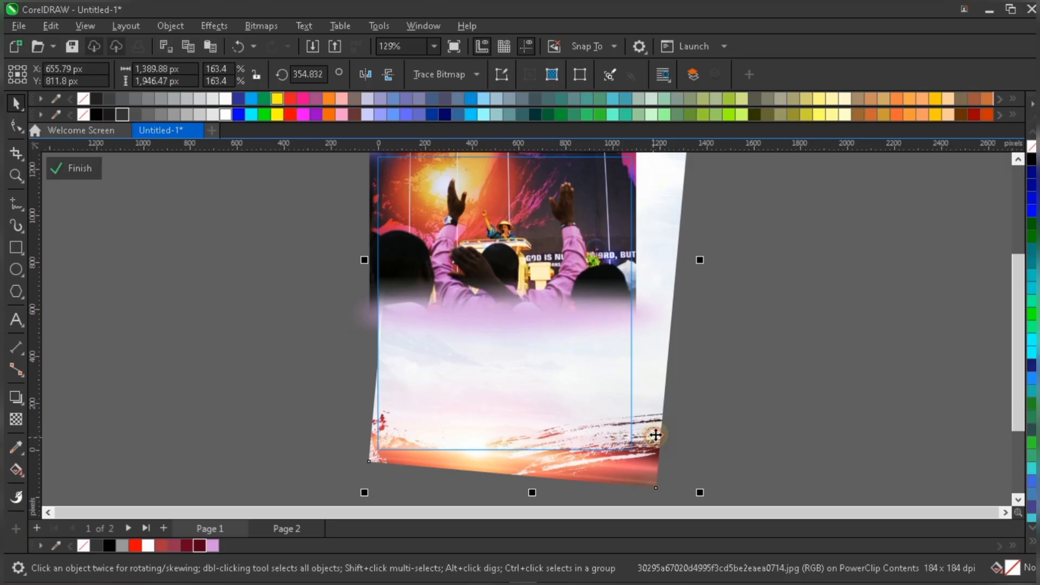
click(360, 494)
drag(362, 497, 371, 494)
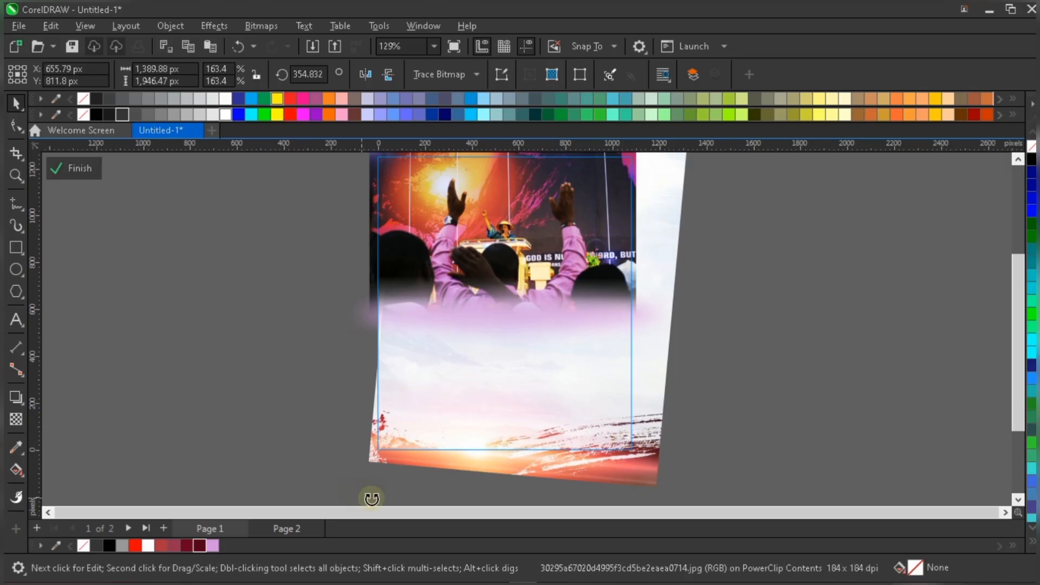
drag(653, 415, 651, 403)
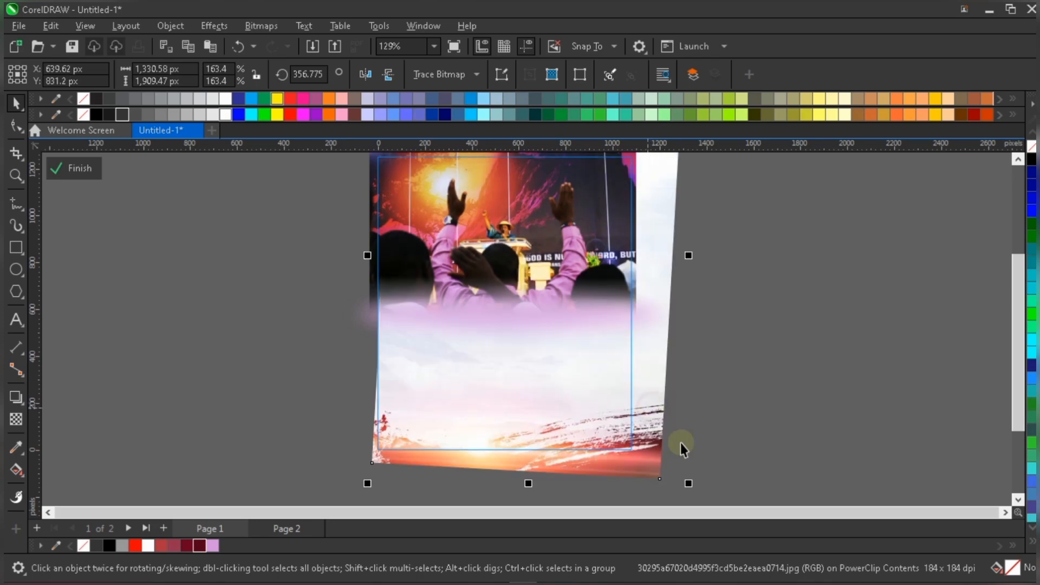
mouse_move(693, 481)
mouse_down()
mouse_move(651, 458)
mouse_move(678, 482)
mouse_up()
click(656, 463)
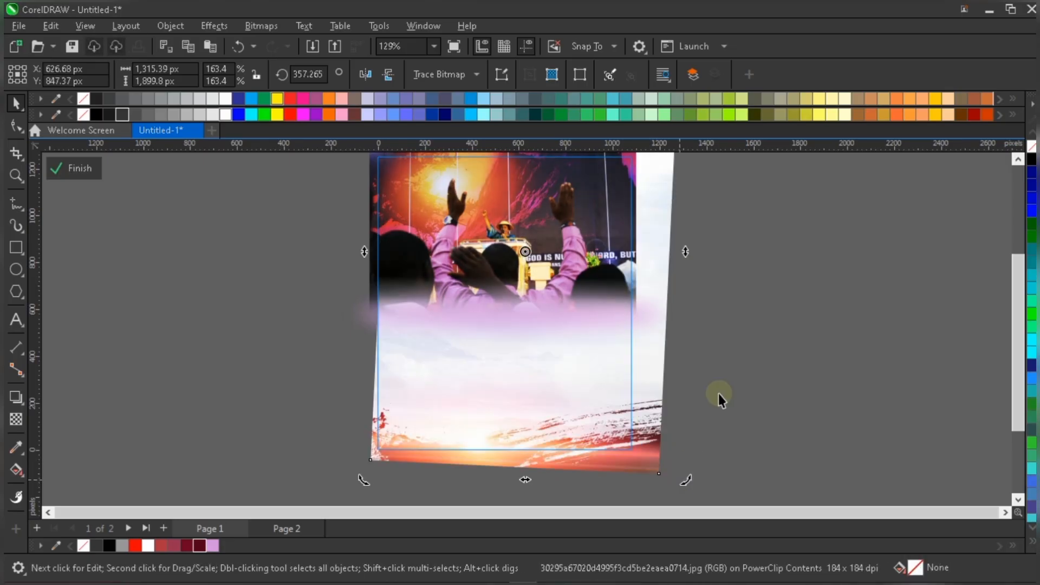
click(718, 393)
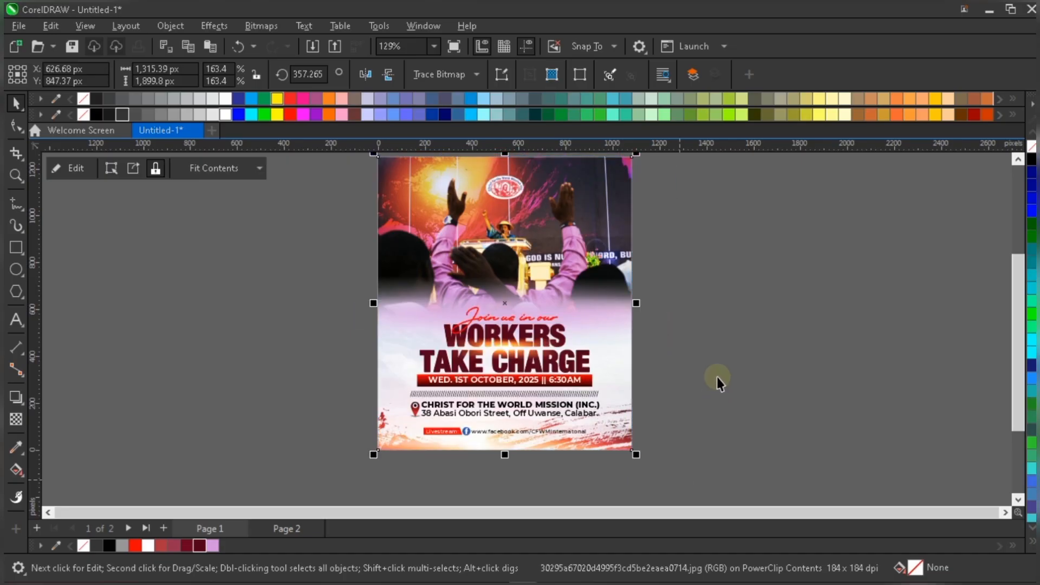
click(704, 383)
key(F4)
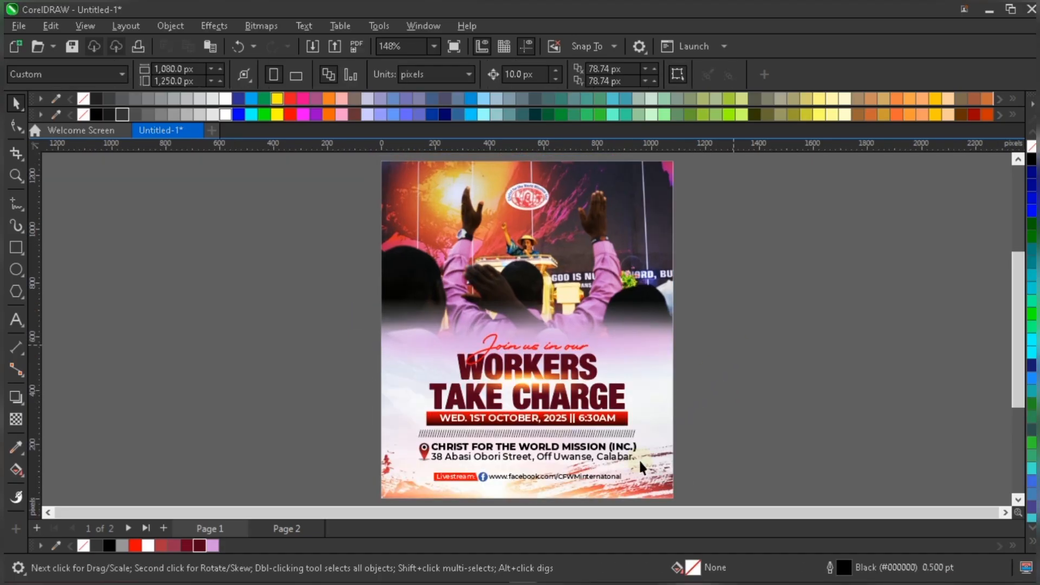
Step: Select the clipped background image directly on the flyer and nudge it to about X 651.7, Y 847.4 px
click(664, 487)
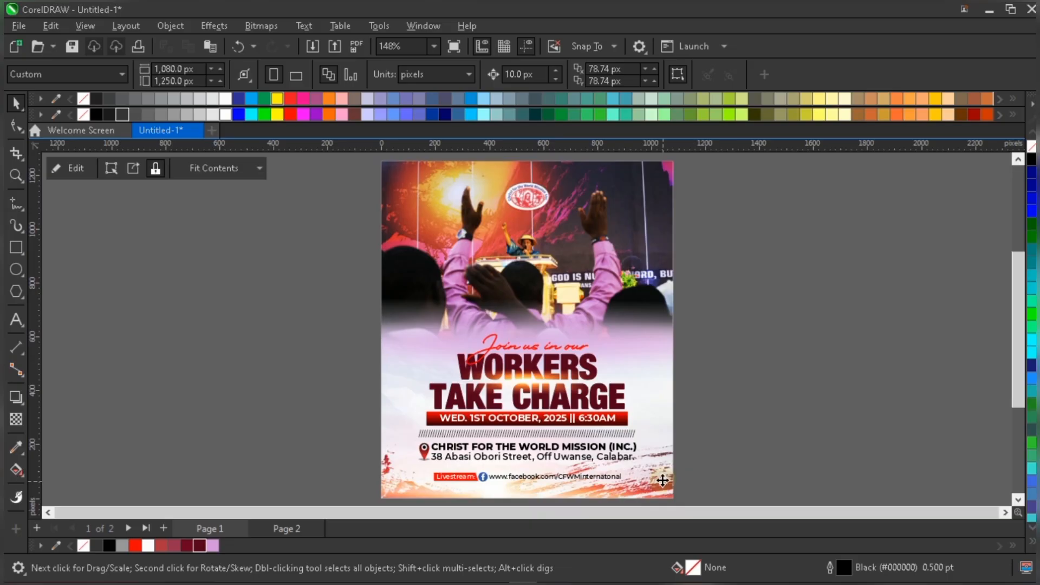
ctrl+click(661, 479)
key(Right)
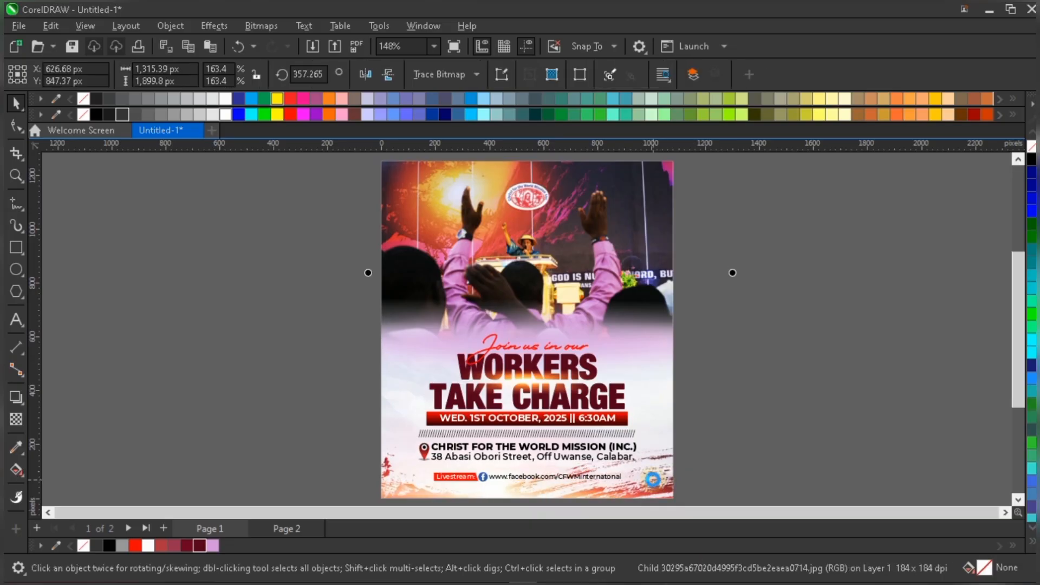
key(Down)
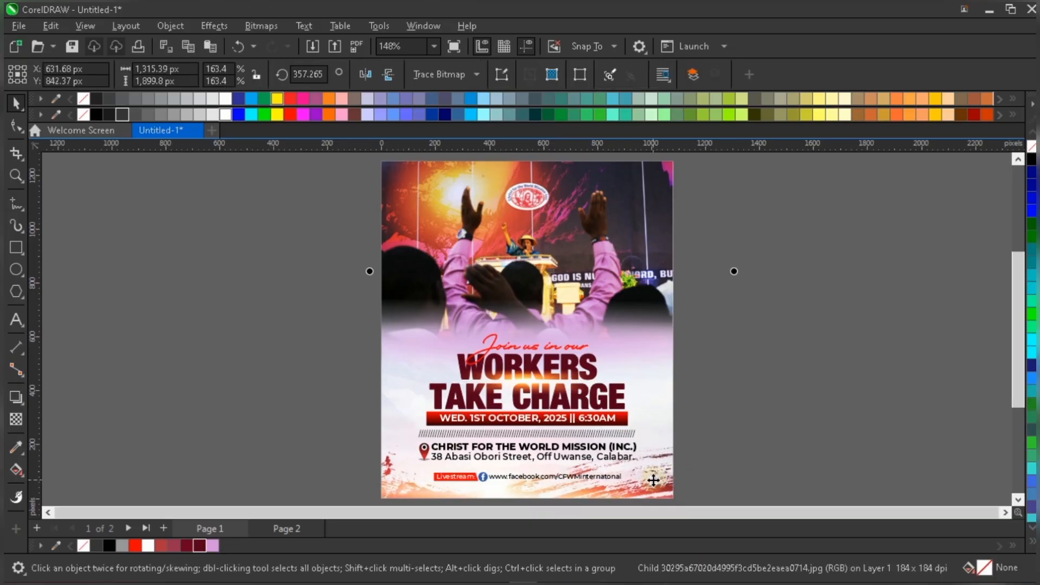
key(Right)
key(Right)
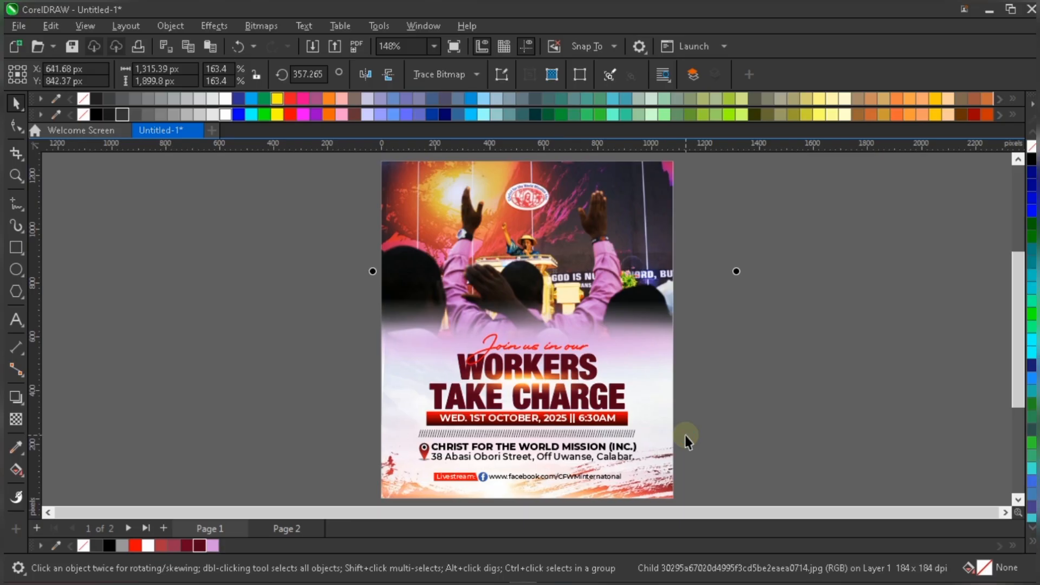
key(Up)
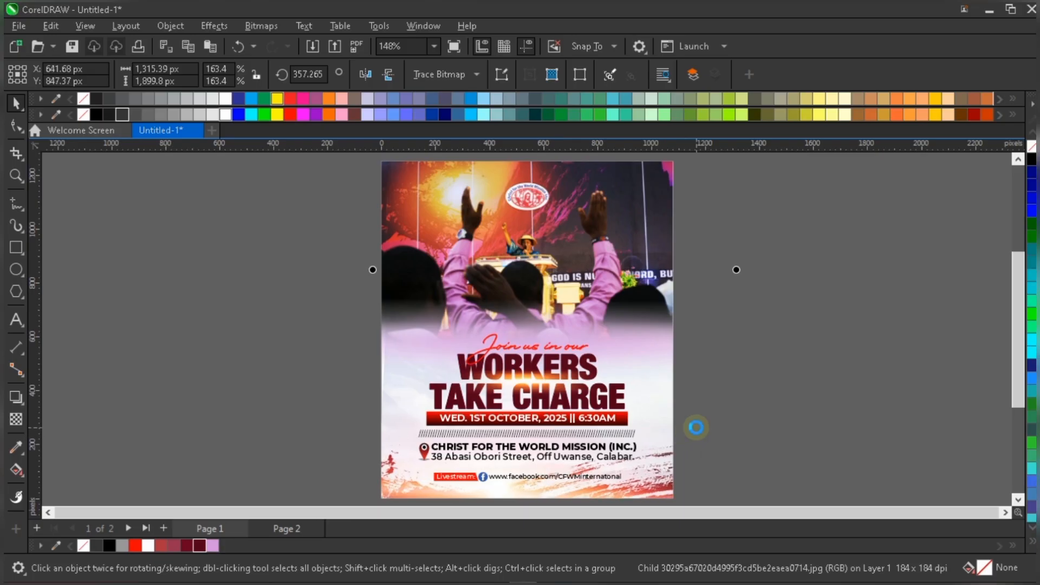
key(Right)
key(Right)
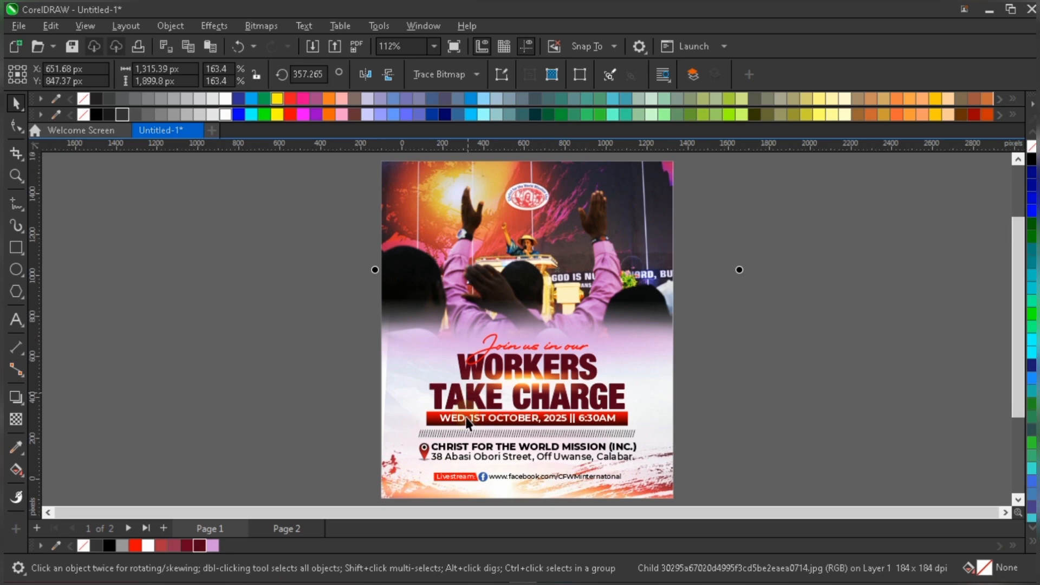
Step: Enlarge the clipped background image proportionally from its upper-left corner to about 1,348 by 1,947 px
scroll(464, 419, down, 1)
scroll(469, 453, down, 1)
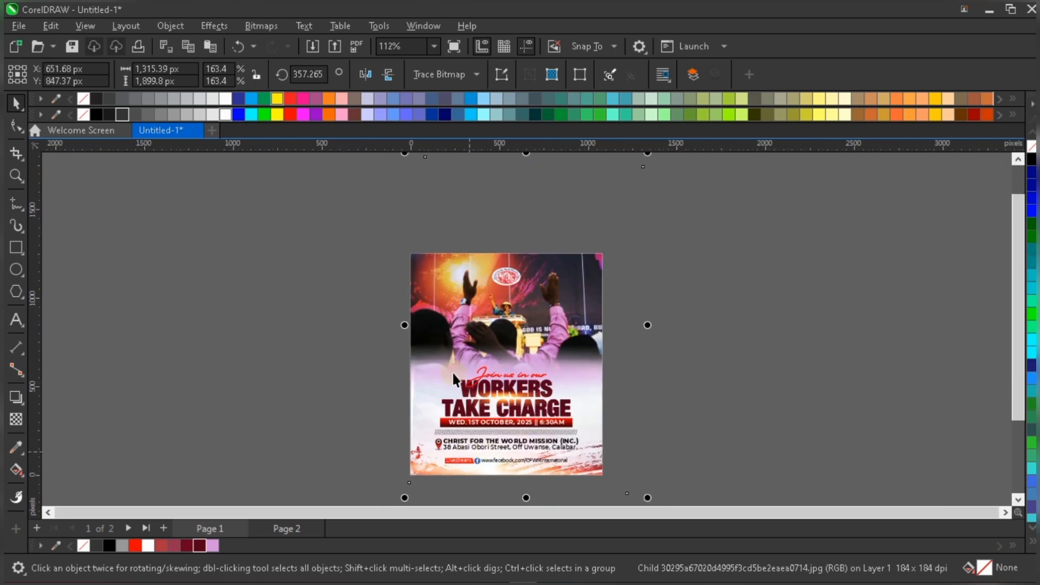
scroll(464, 436, down, 1)
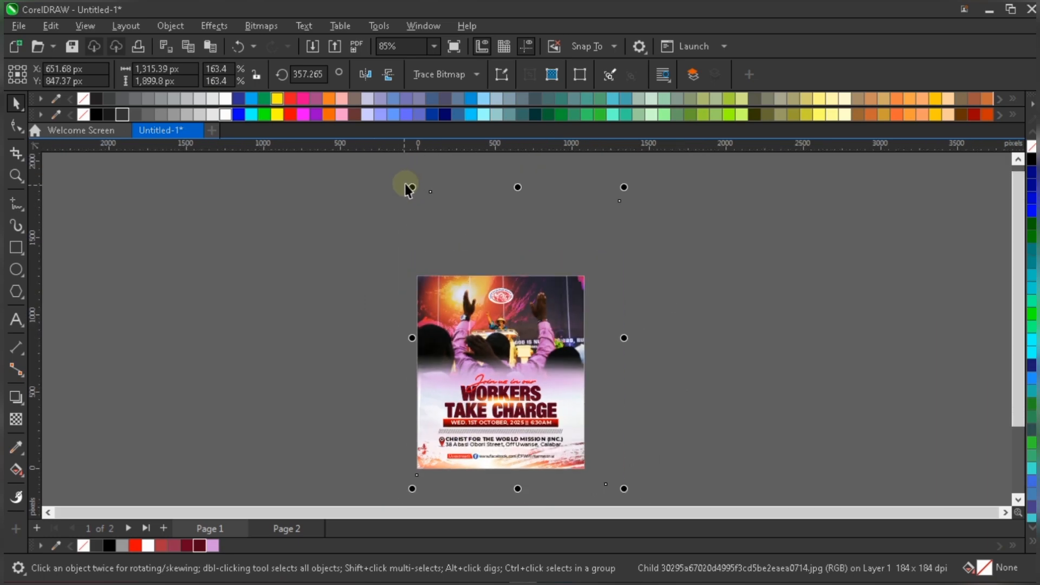
drag(407, 186, 403, 174)
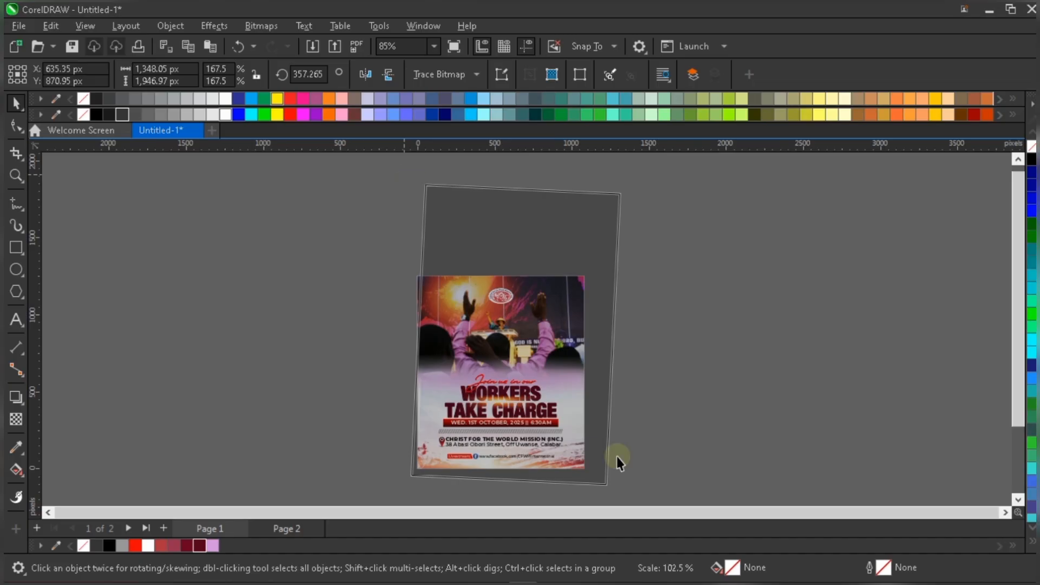
scroll(567, 475, up, 3)
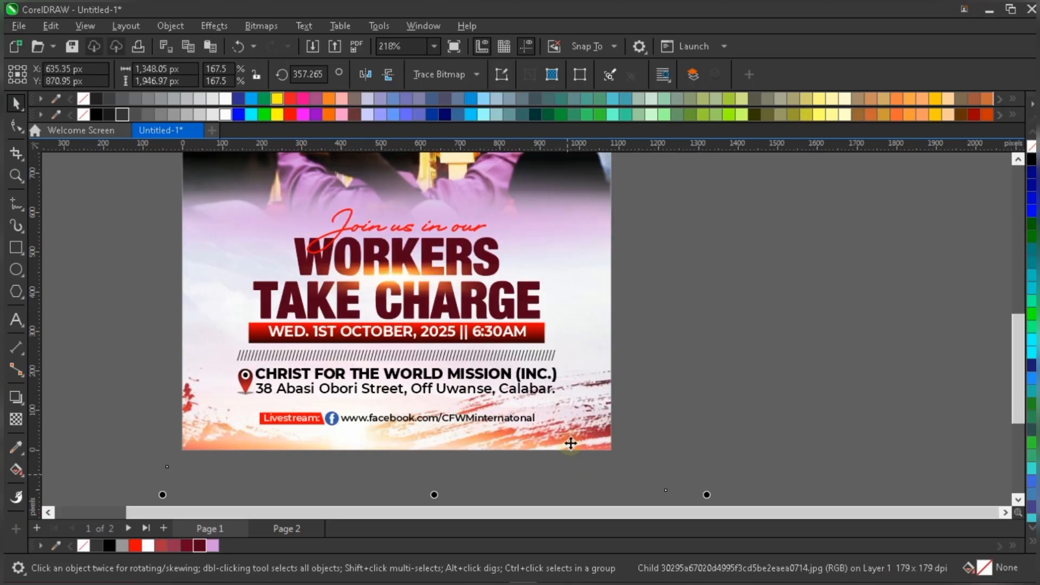
Step: Move the clipped background image down to about Y 834.6 px, deselect it and check the whole flyer
mouse_move(578, 430)
mouse_down()
mouse_move(576, 440)
mouse_move(575, 431)
mouse_up()
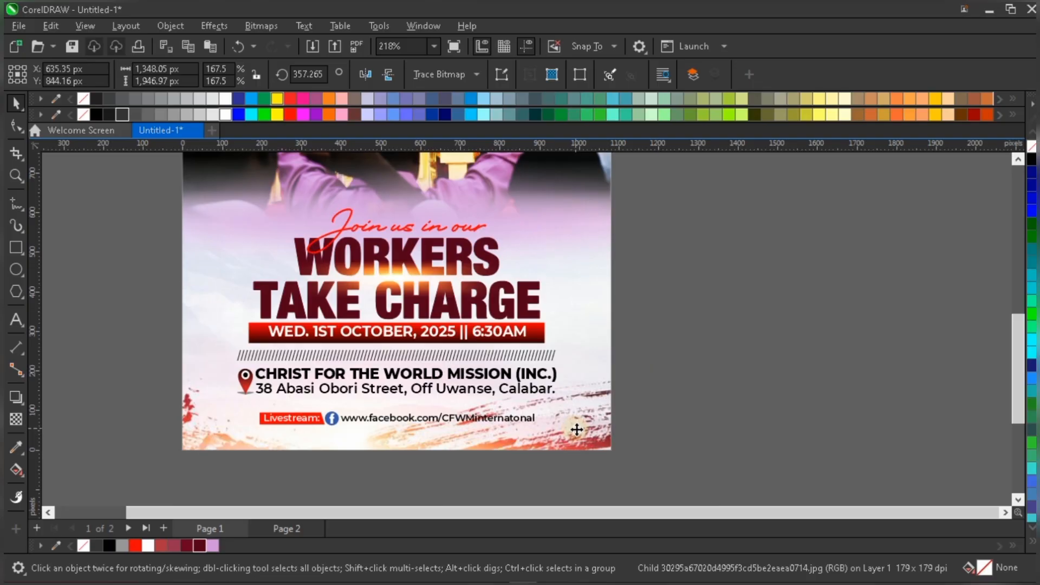
click(600, 422)
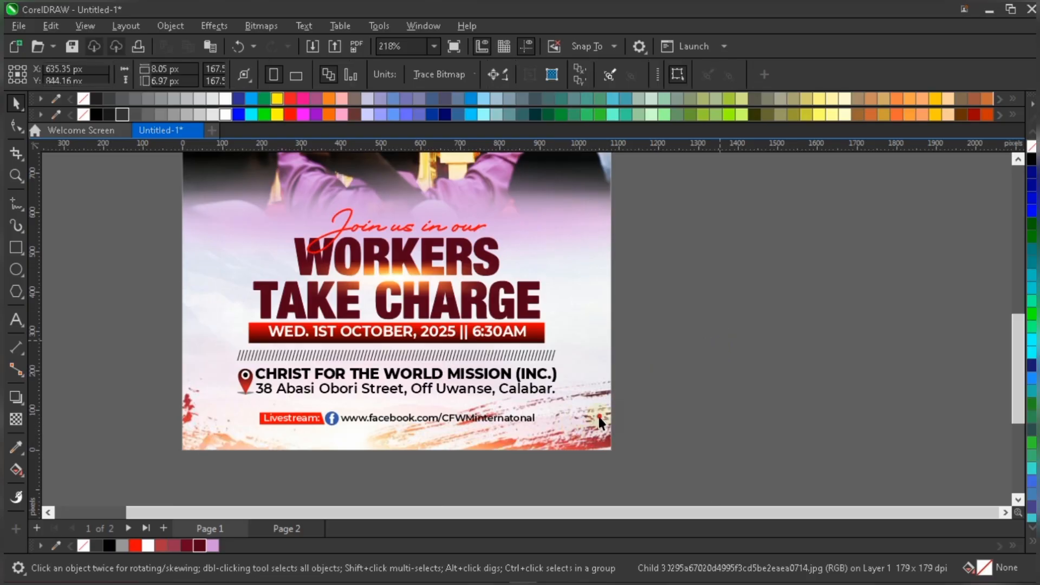
click(600, 421)
ctrl+click(601, 413)
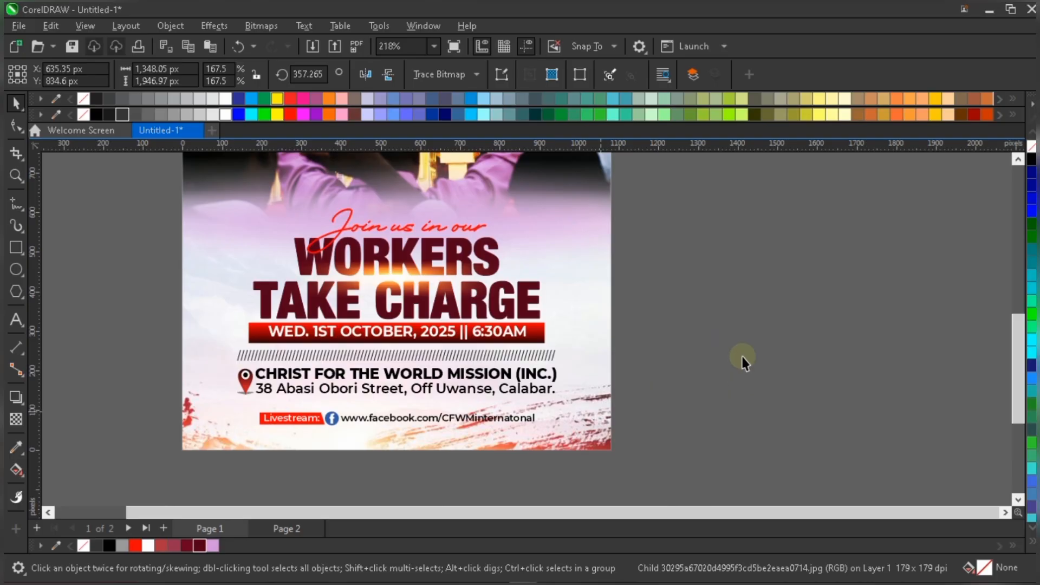
click(743, 362)
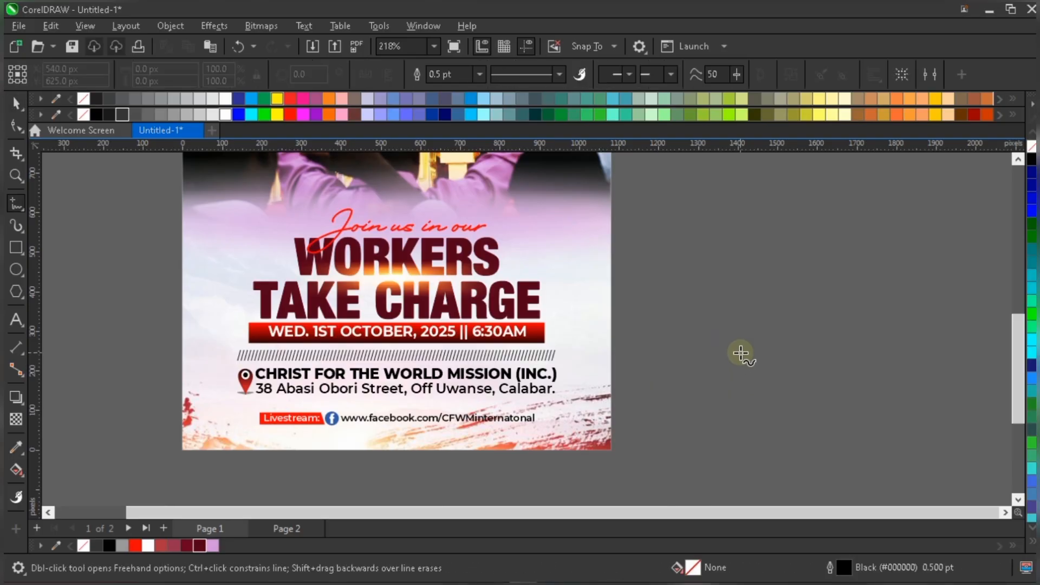
key(shift+F4)
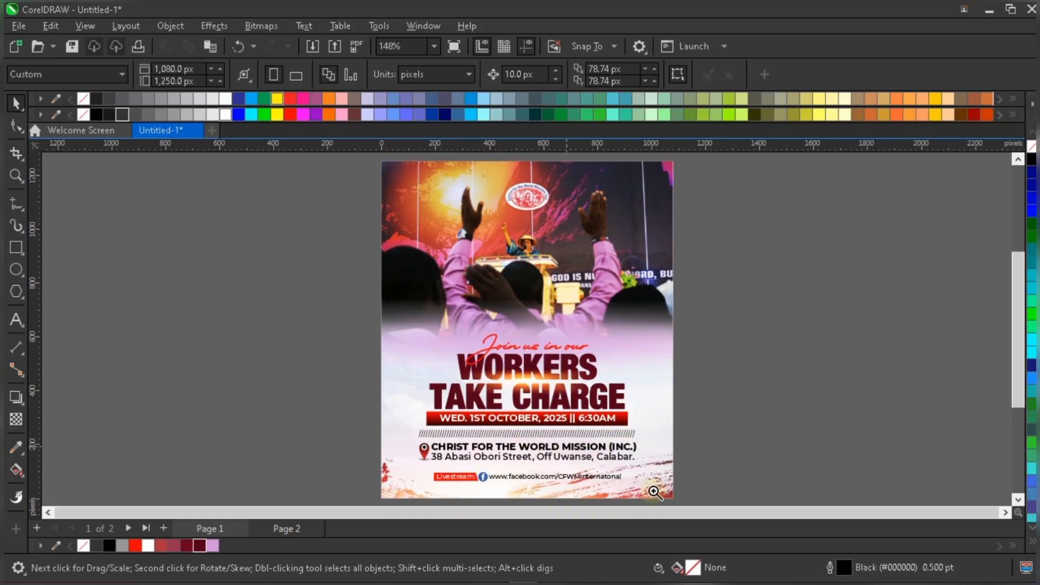
Step: Ungroup the livestream line at the bottom of the flyer
key(F2)
drag(639, 467, 373, 488)
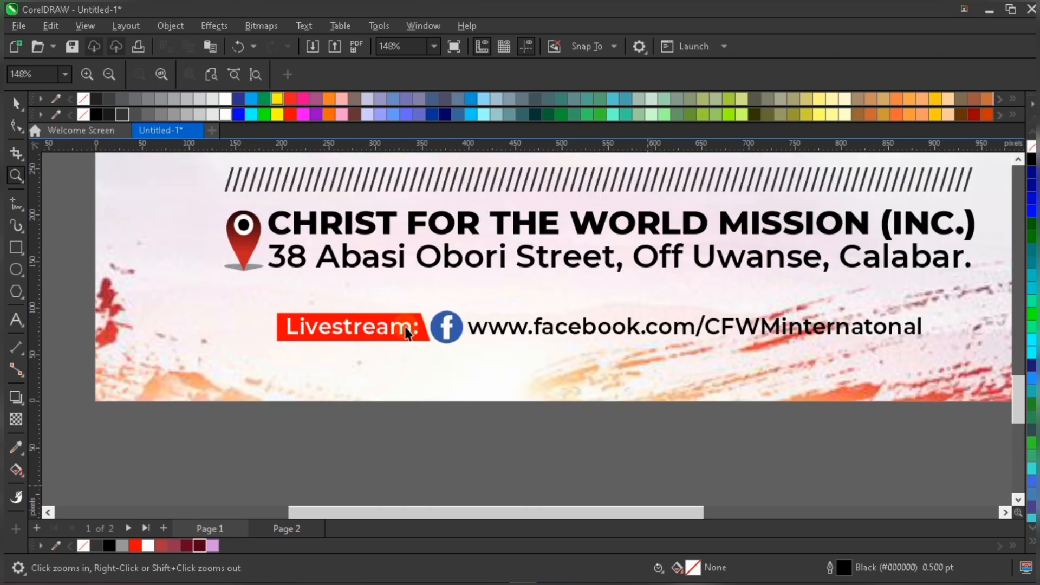
key(space)
click(412, 323)
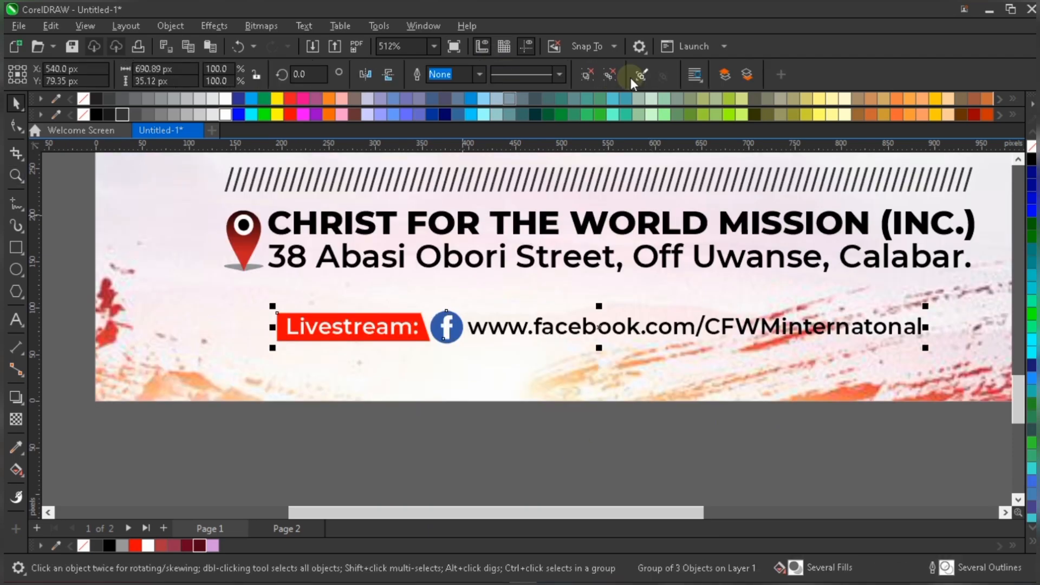
click(584, 73)
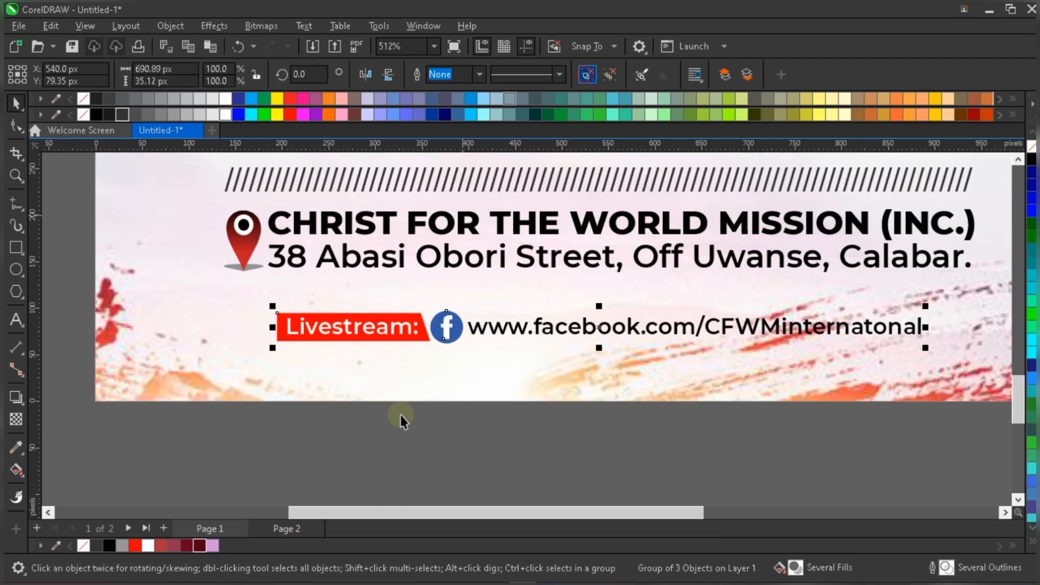
Step: Change the uniform fill of the shape behind the Livestream label to dark red #AB0000
click(381, 320)
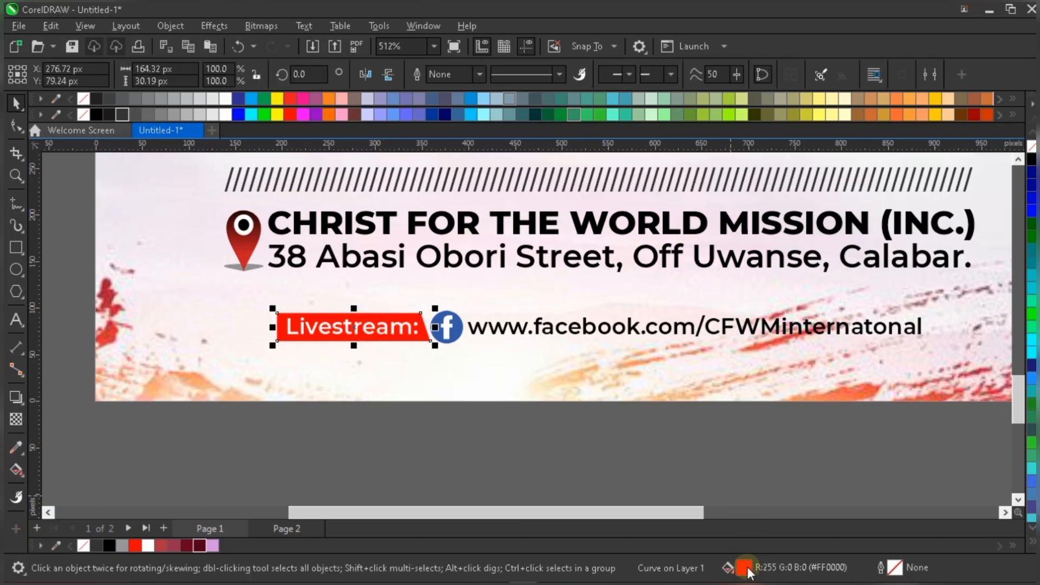
double_click(745, 569)
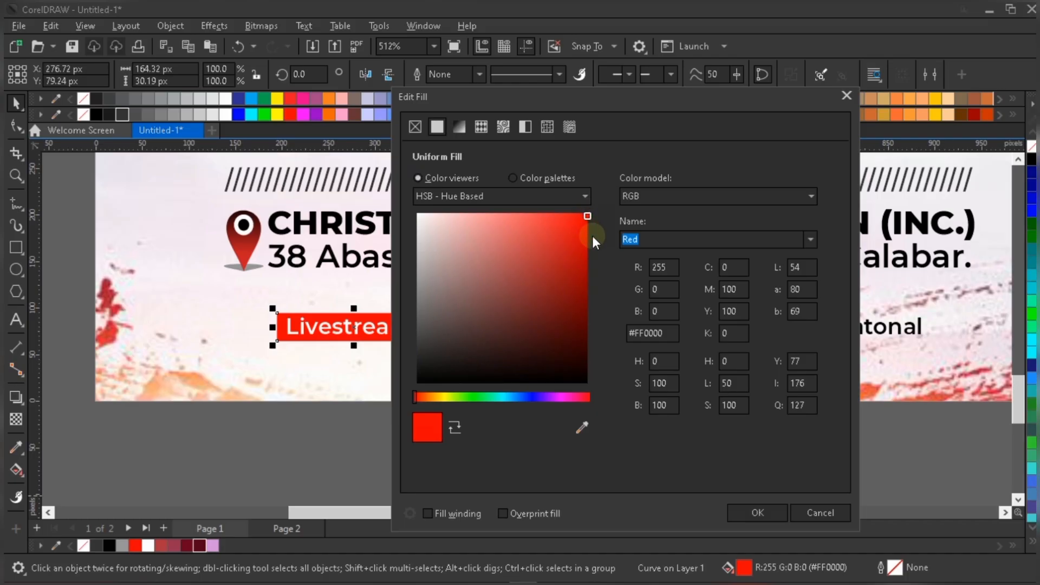
click(588, 238)
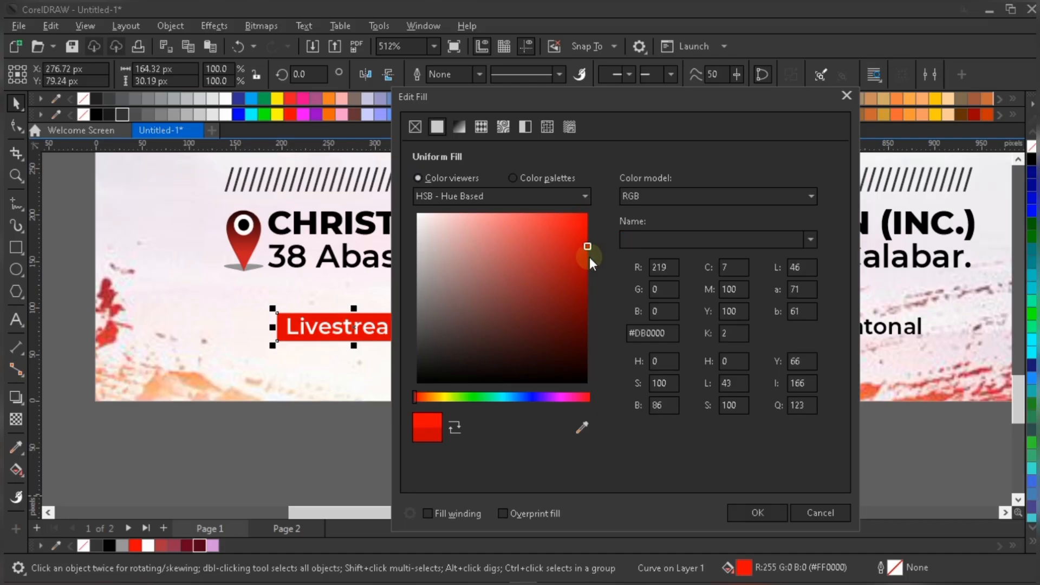
drag(590, 258, 587, 268)
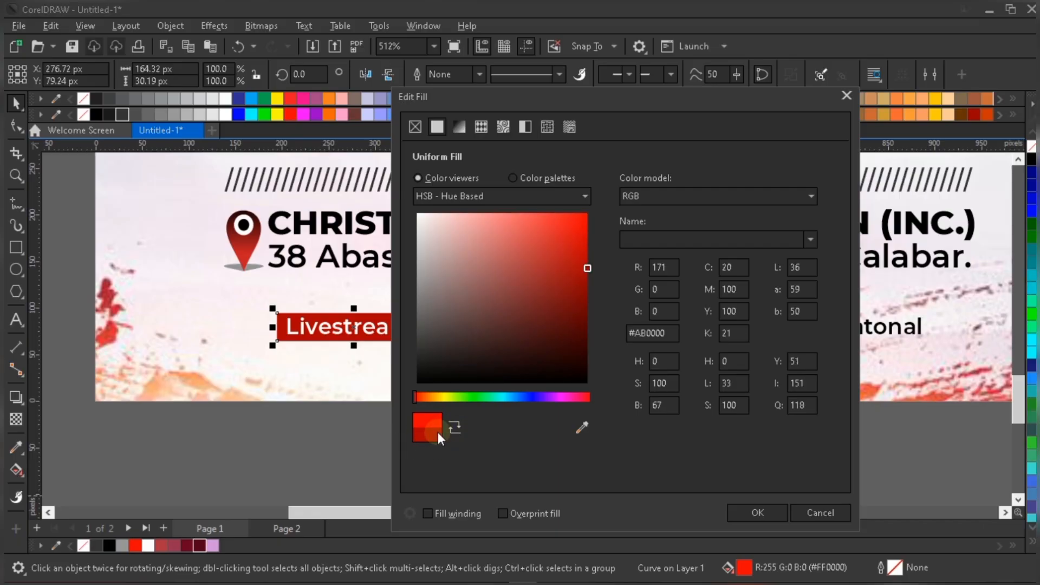
click(757, 513)
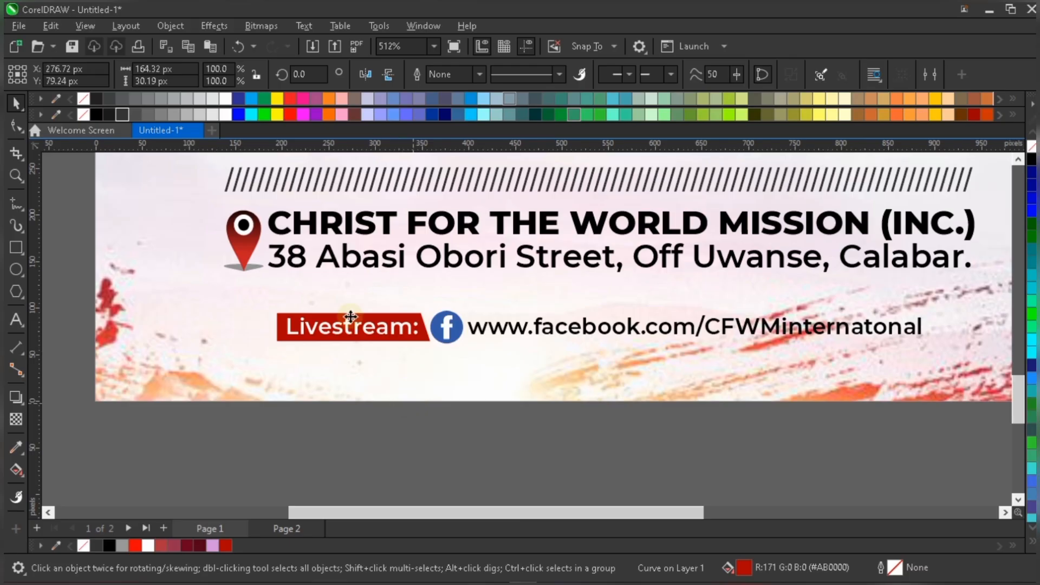
Step: Give the Livestream label shape a fountain fill running from dark red to black toward its left end
scroll(297, 325, up, 3)
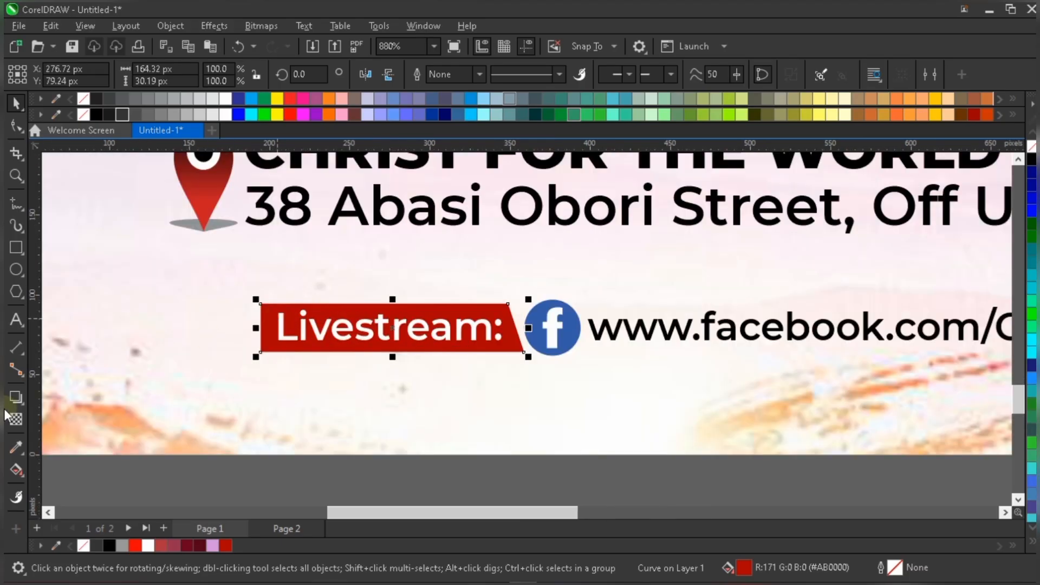
click(16, 470)
click(109, 546)
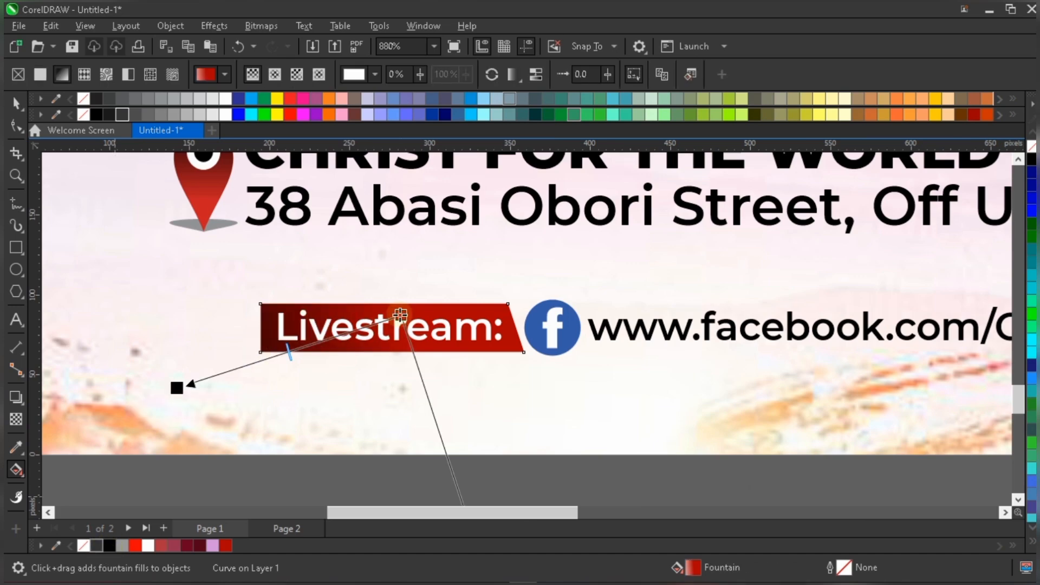
drag(401, 315, 422, 303)
drag(174, 390, 186, 396)
key(space)
Step: Fill the script text "Join us in our" with dark red #AB0000
scroll(497, 366, down, 12)
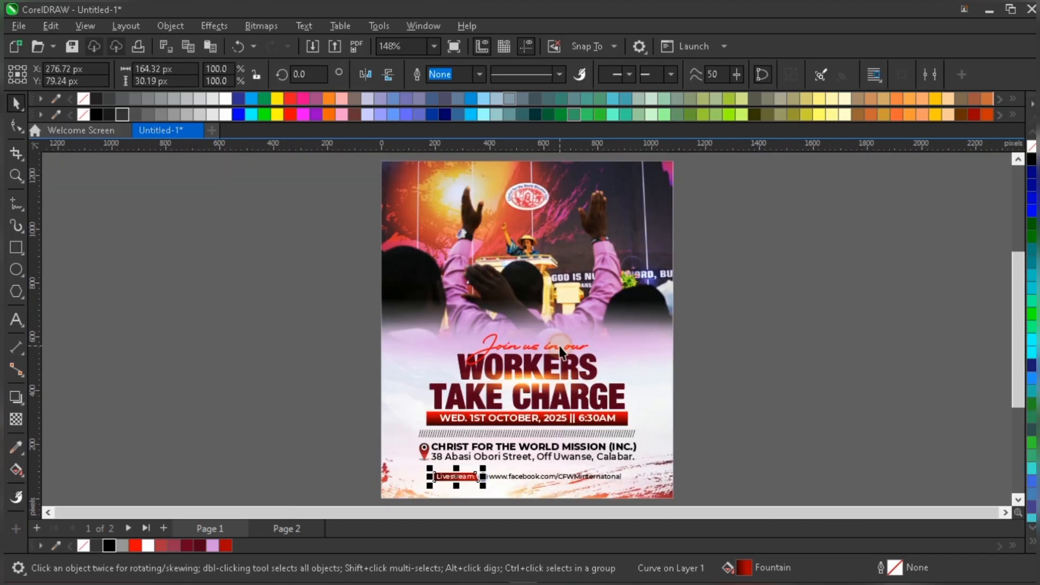
scroll(577, 348, up, 5)
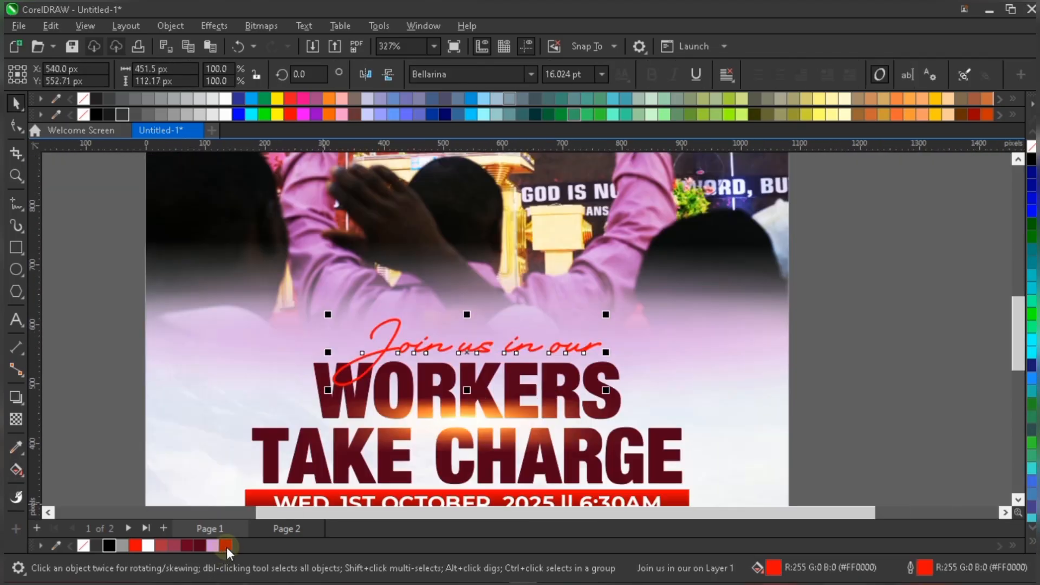
click(226, 546)
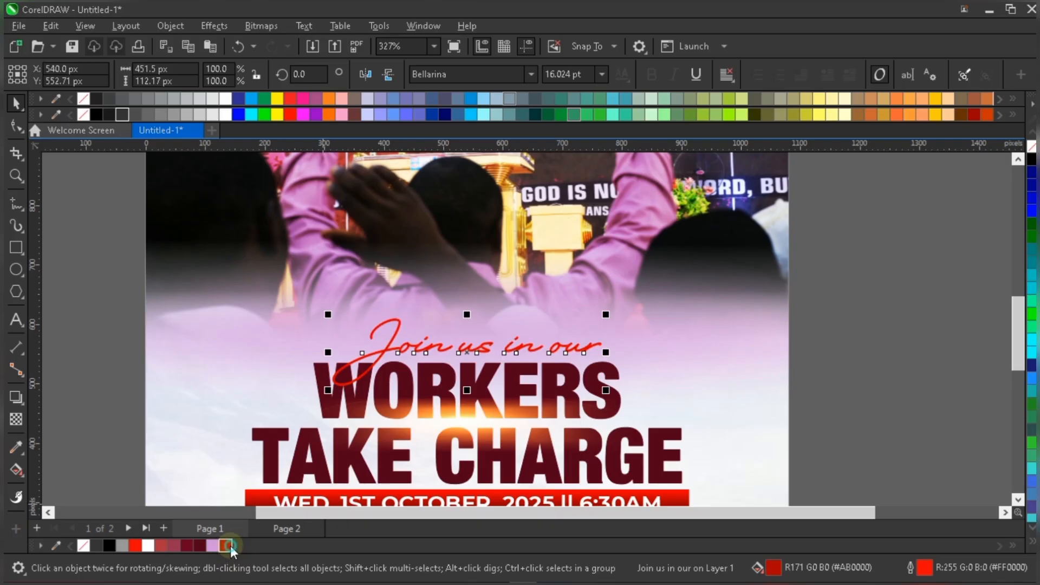
Step: Set the outline of the script text "Join us in our" to dark red #AB0000 and deselect it
click(824, 308)
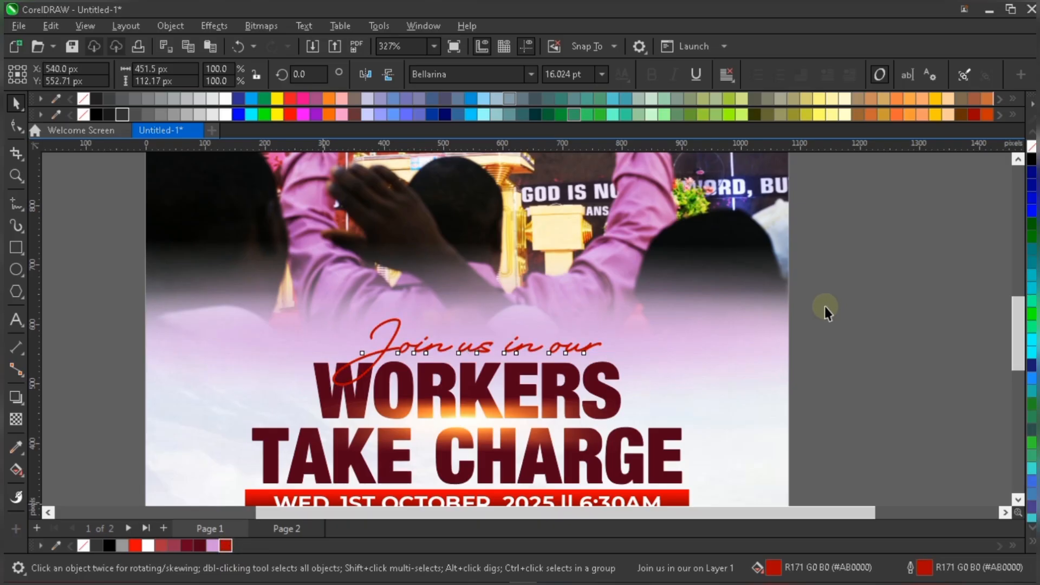
Step: Examine the whole flyer in a full-screen preview, and return to the page with nothing selected
key(F4)
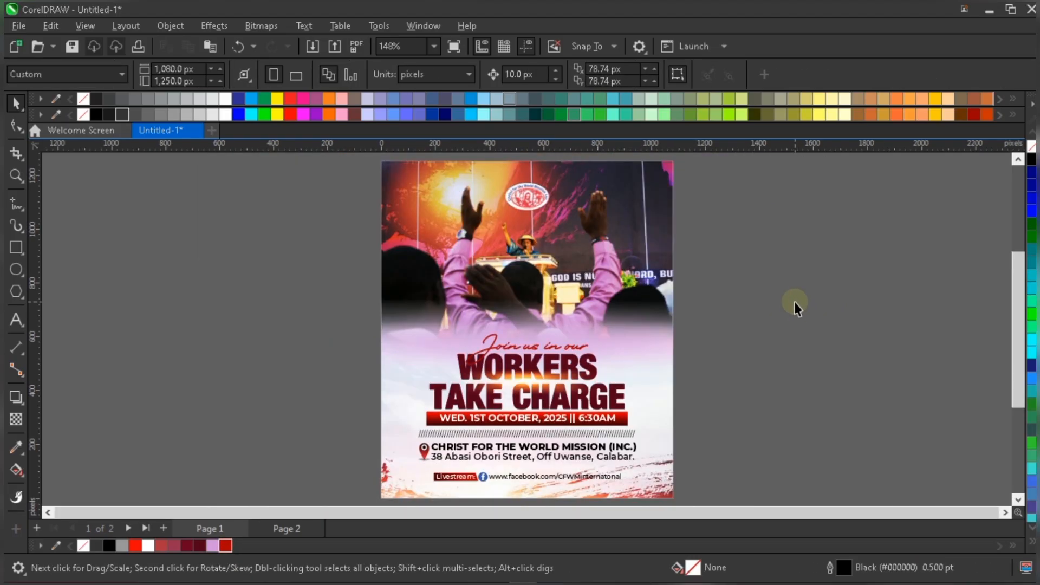
right_click(743, 297)
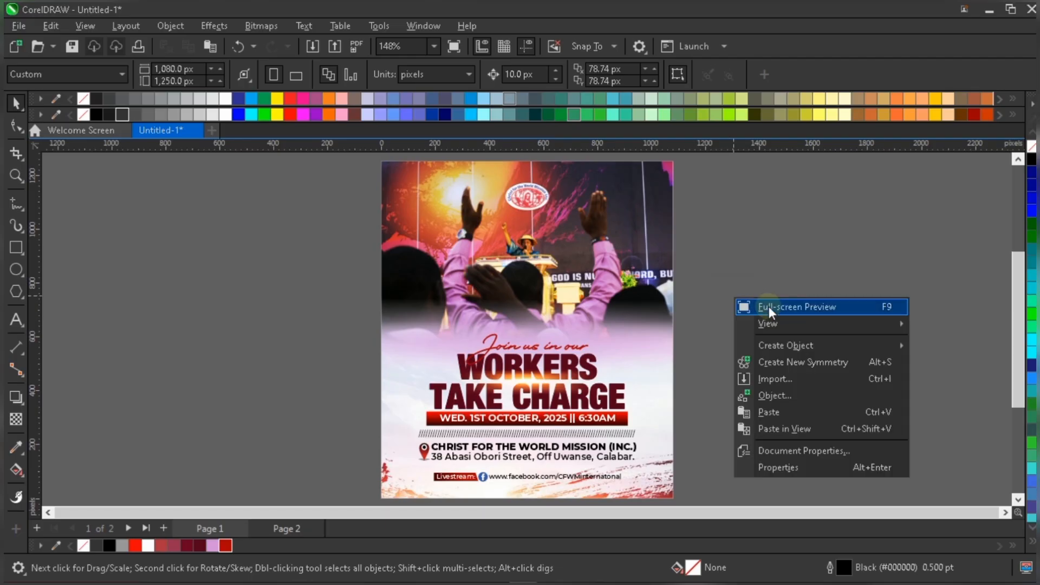
click(769, 306)
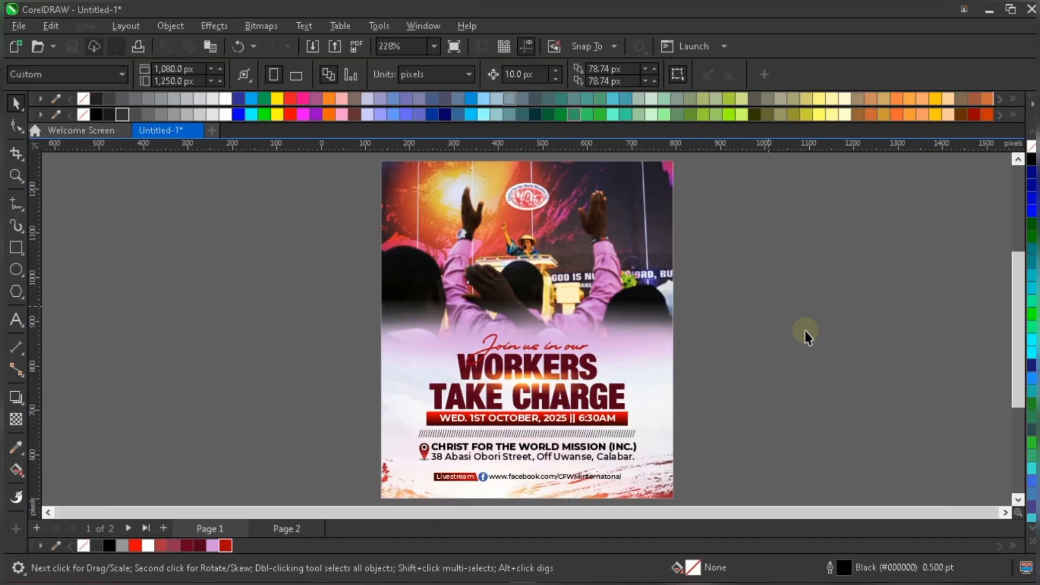
key(ctrl+a)
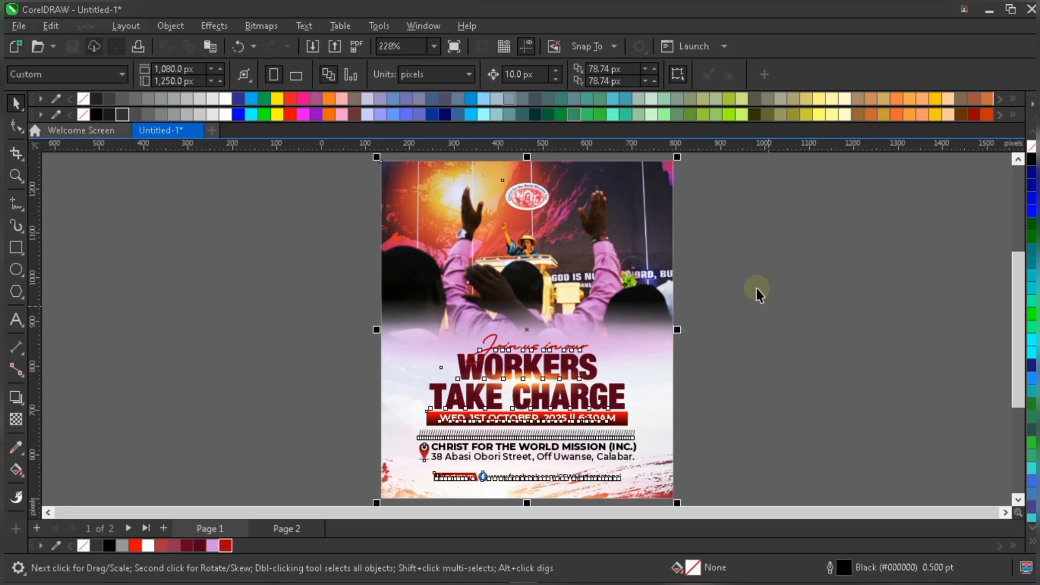
click(756, 286)
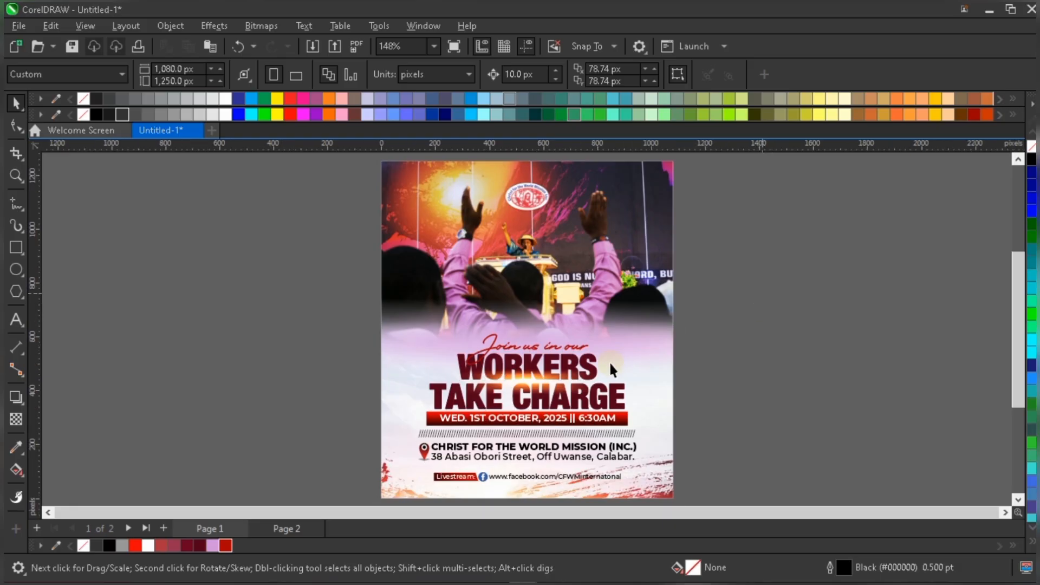